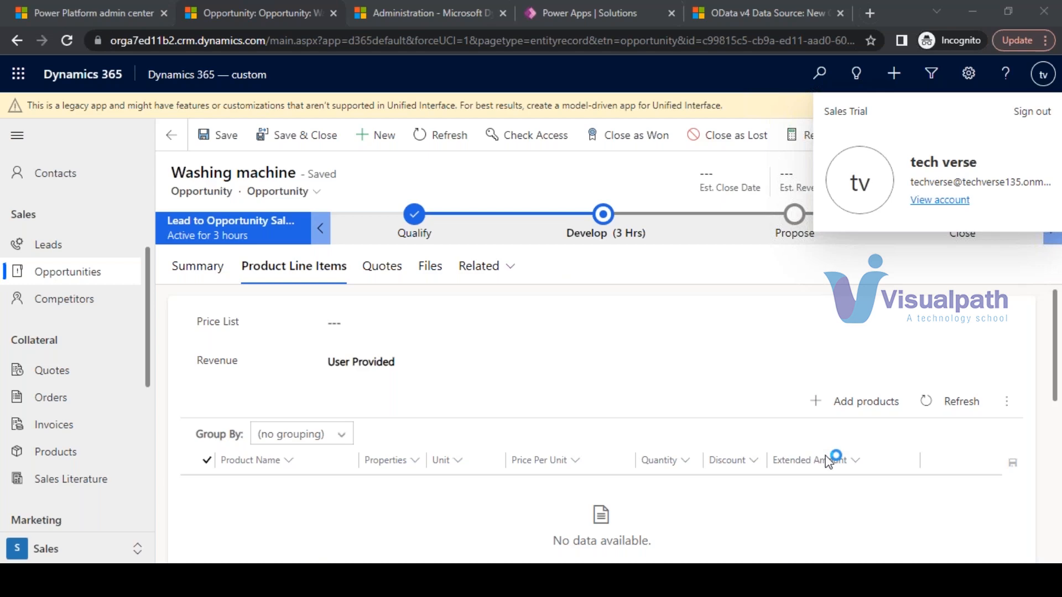
# - Check the Dynamics 365 administration page's web address, then go to the Power Platform admin center
pyautogui.click(376, 2)
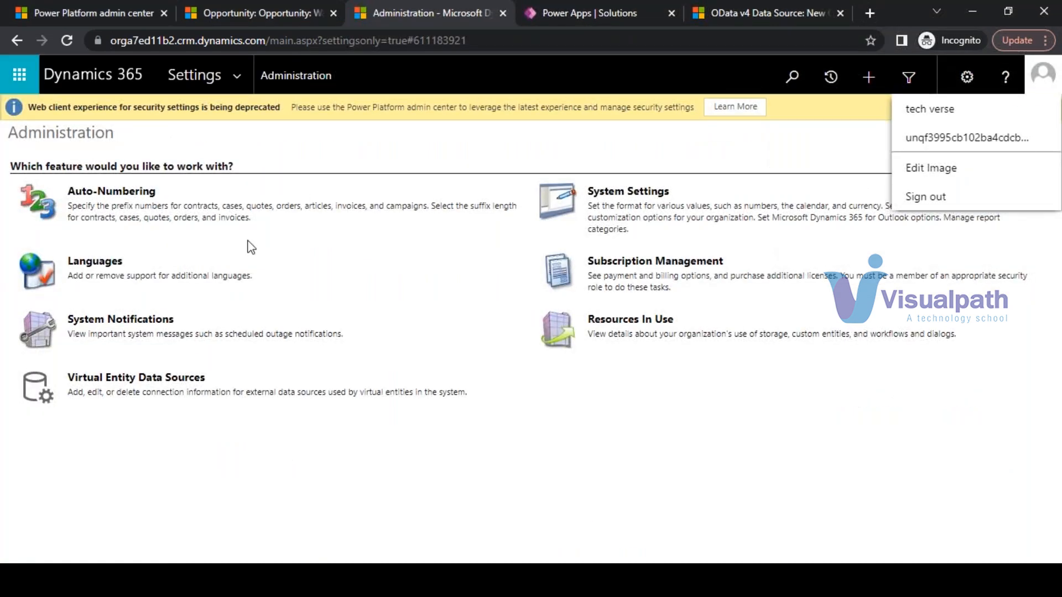
pyautogui.click(248, 41)
pyautogui.moveTo(248, 40); pyautogui.dragTo(338, 139)
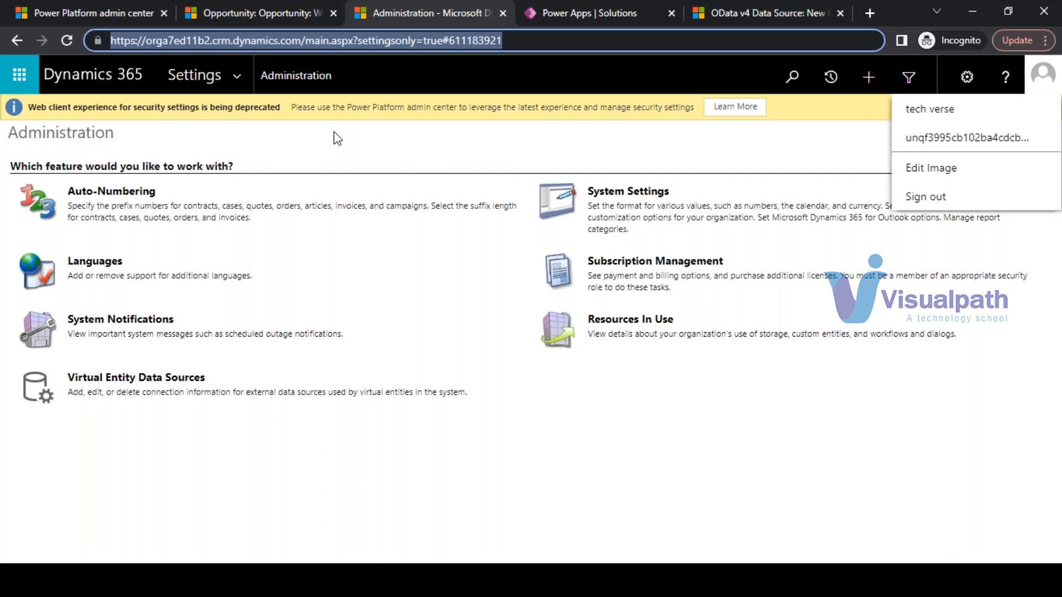
pyautogui.click(263, 10)
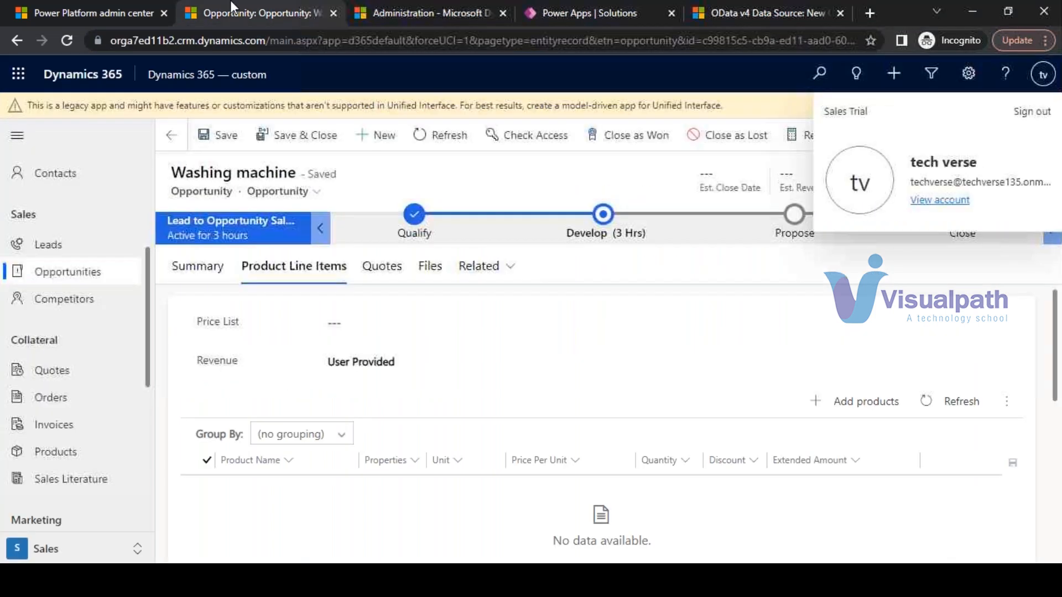
pyautogui.click(99, 9)
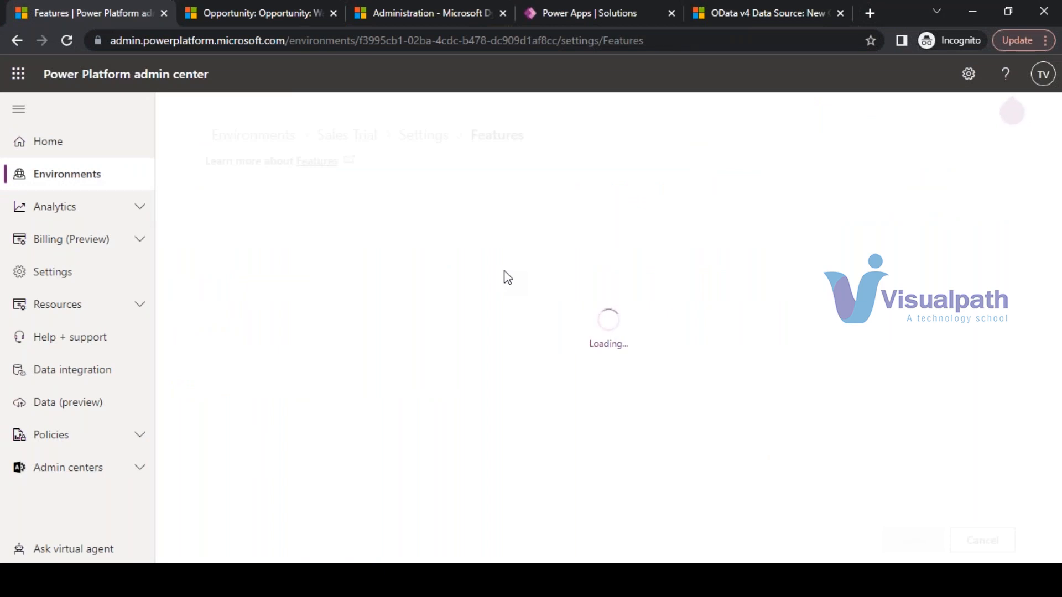
# - Review the environments list and select the Sales Trial environment
pyautogui.click(58, 174)
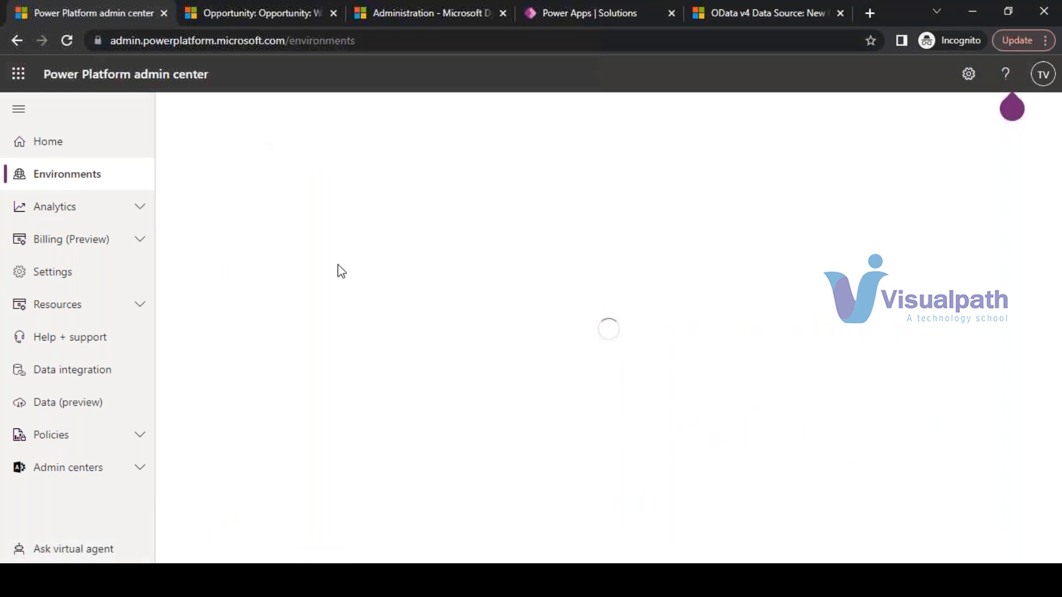
pyautogui.click(437, 8)
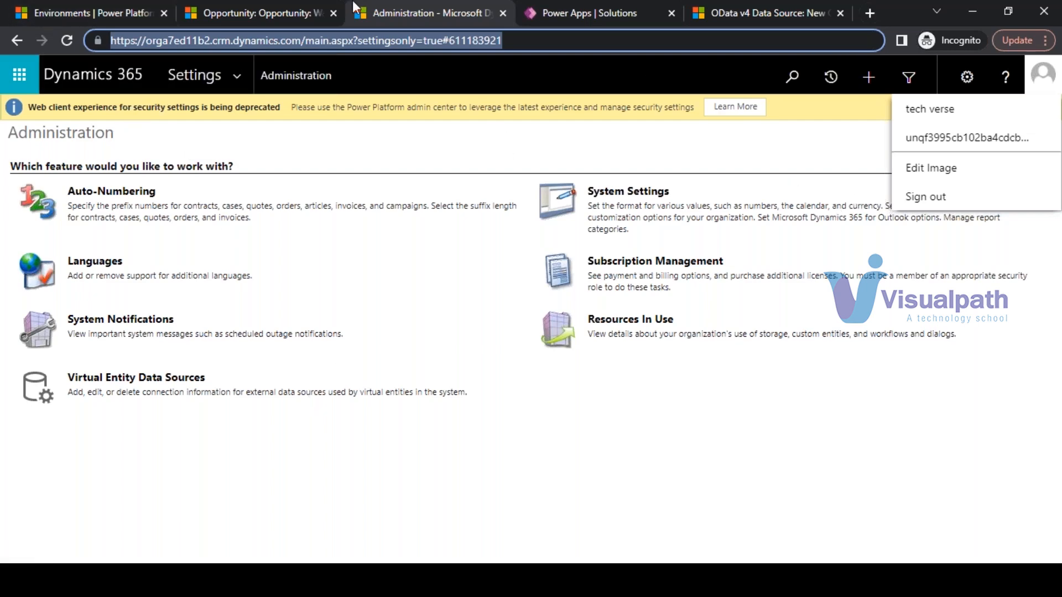
pyautogui.click(310, 11)
pyautogui.click(409, 8)
pyautogui.click(85, 7)
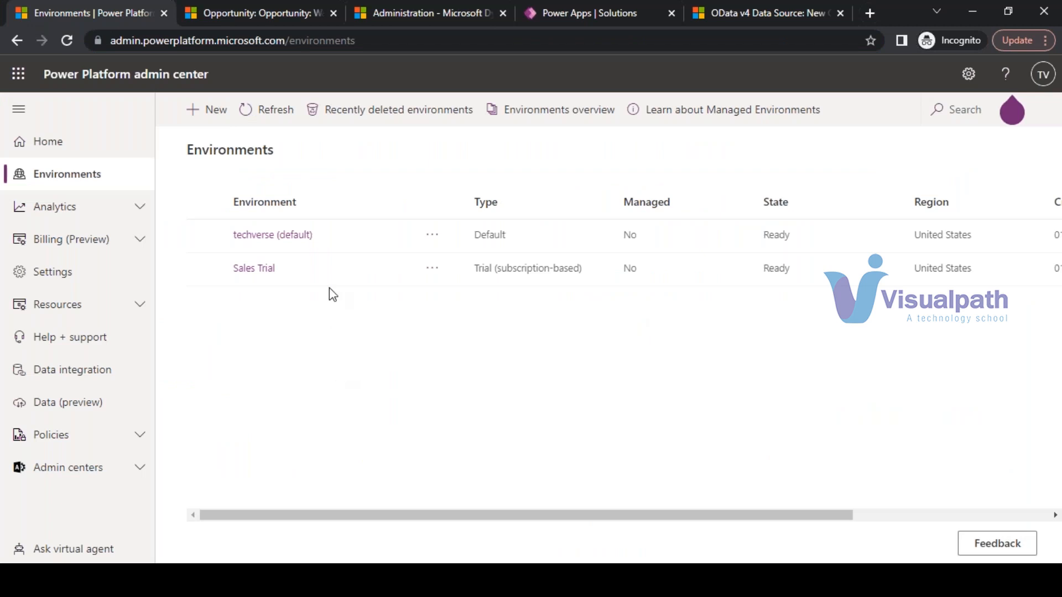
pyautogui.click(205, 270)
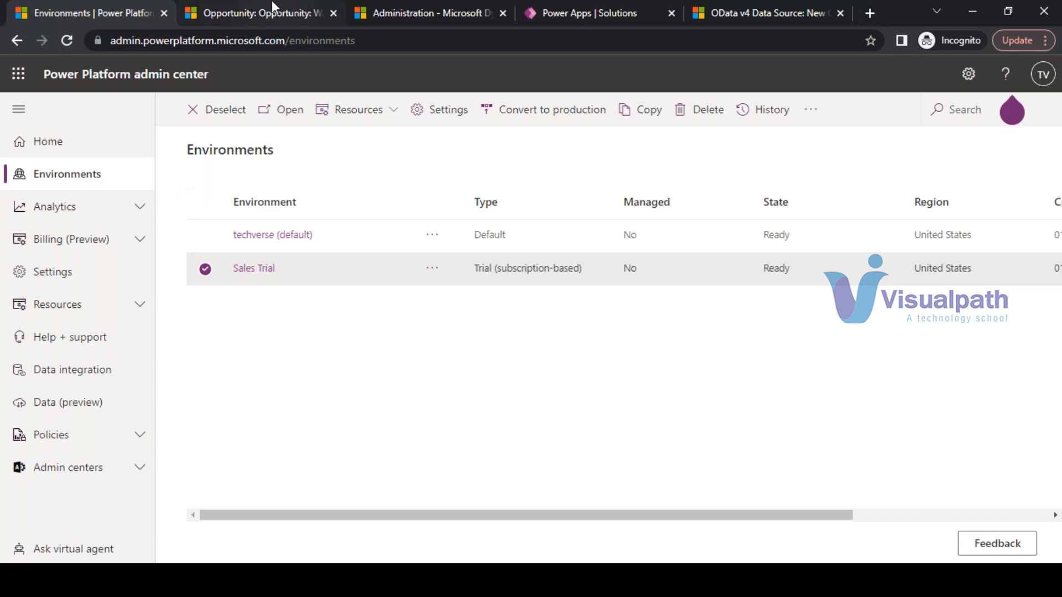
# - Move the Power Apps | Solutions tab to second position and open it
pyautogui.click(257, 12)
pyautogui.click(426, 13)
pyautogui.moveTo(537, 9); pyautogui.dragTo(172, 13)
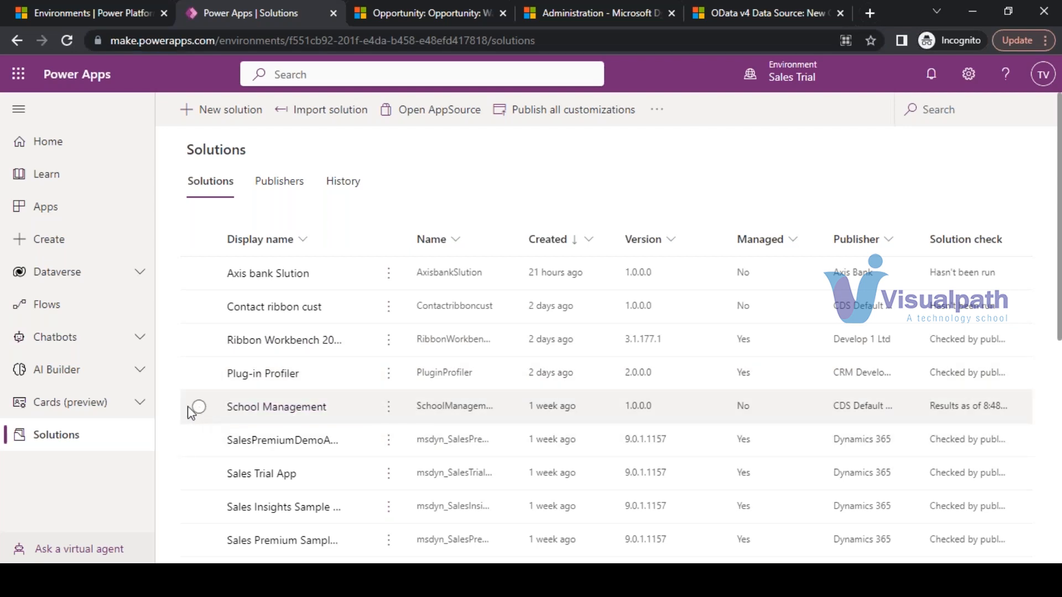
# - Select School Management, check the Dynamics organisation URL, then bring up the Notepad notes
pyautogui.click(200, 408)
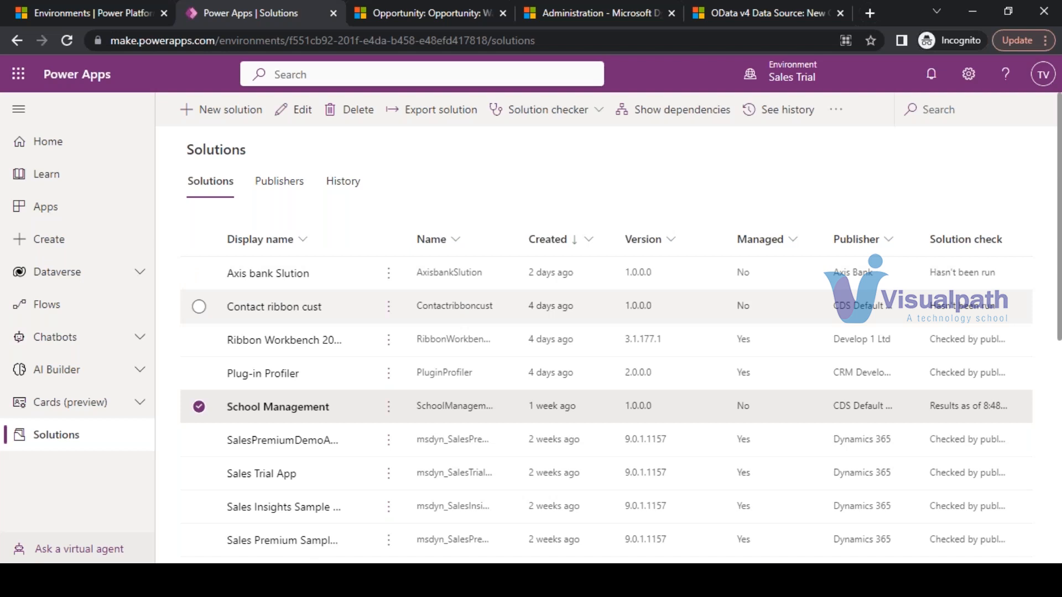
pyautogui.click(430, 9)
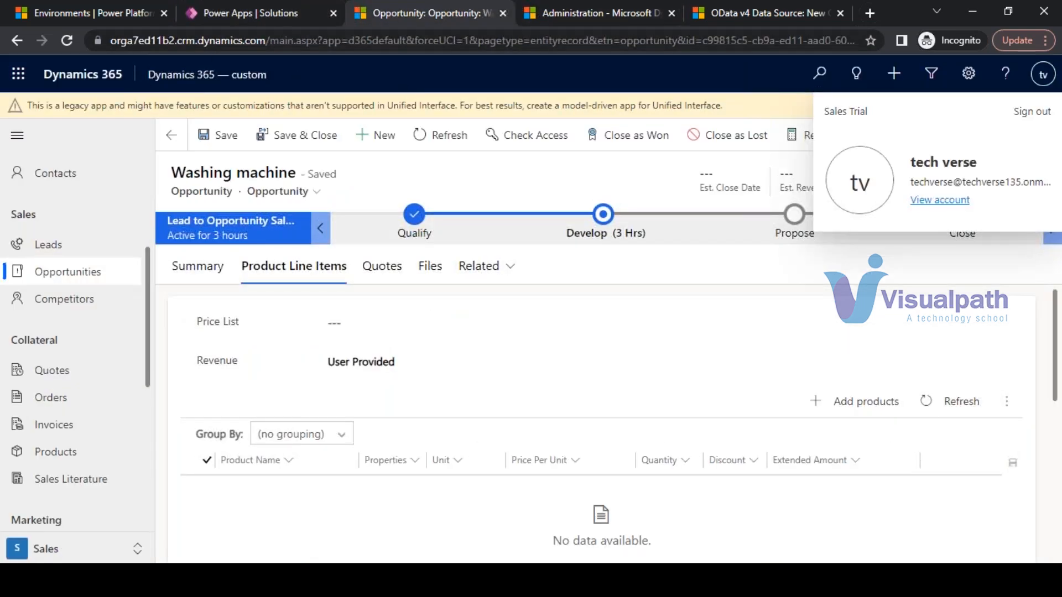
pyautogui.moveTo(265, 42); pyautogui.dragTo(82, 43)
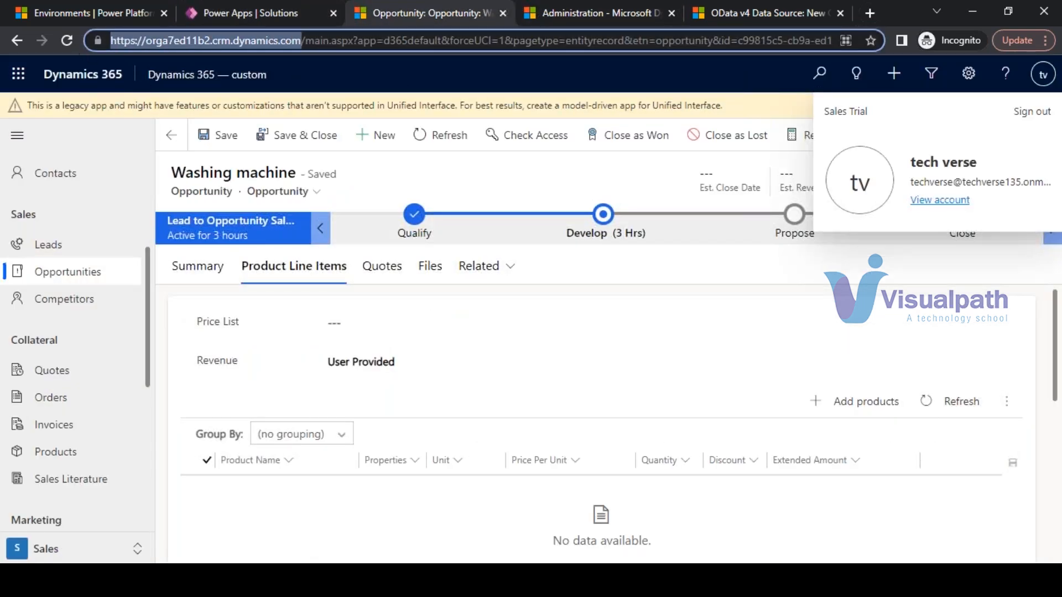
pyautogui.click(252, 12)
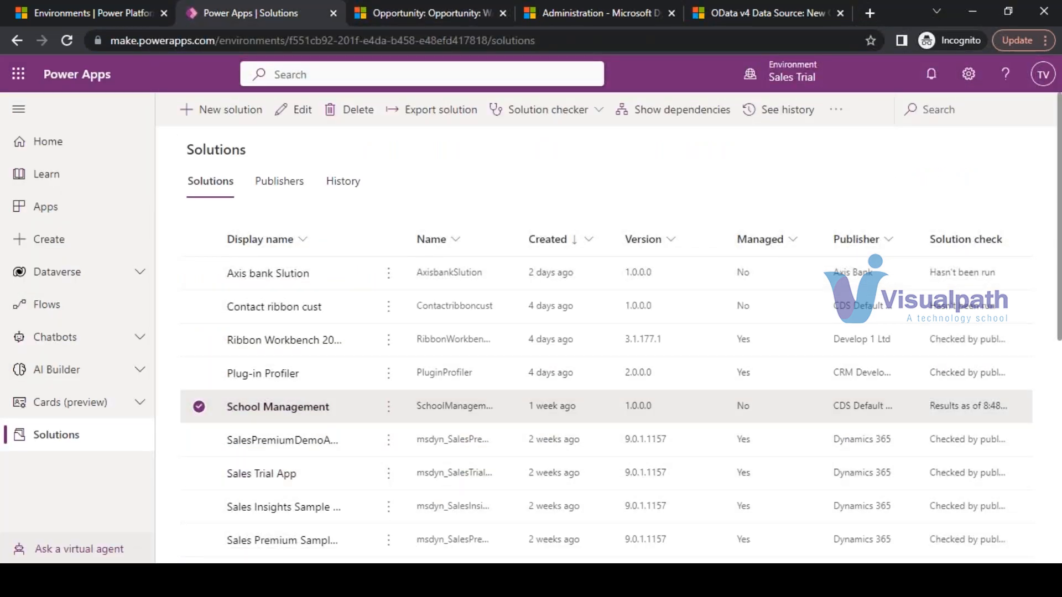
pyautogui.hotkey('alt', 'Tab')
pyautogui.scroll(-1, 301, 367)
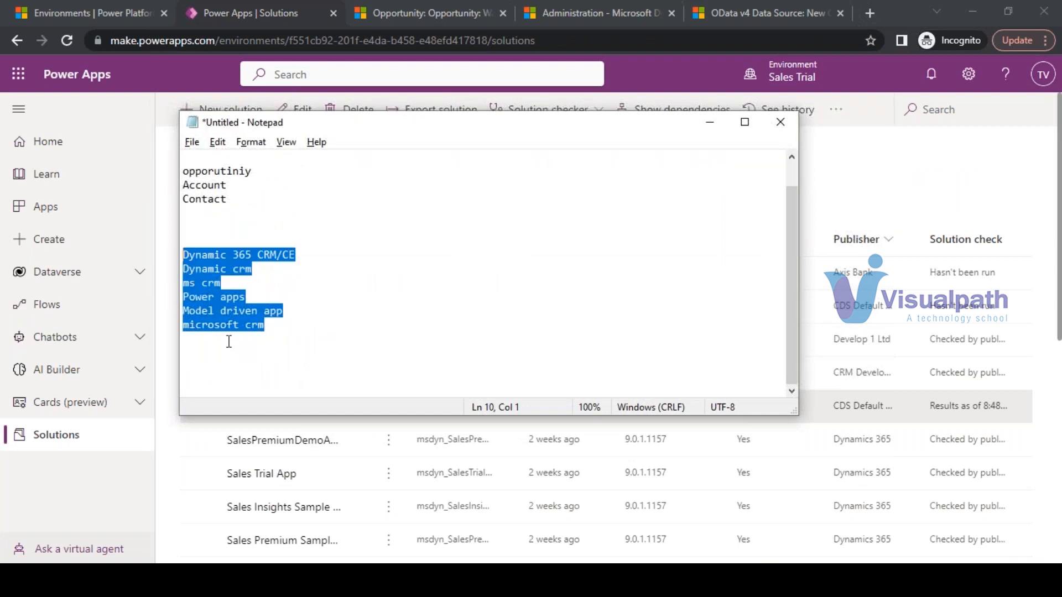
# - Add 'Managed solutions' and 'unmanaged solutions----' lines to the notes, then minimize Notepad
pyautogui.click(215, 363)
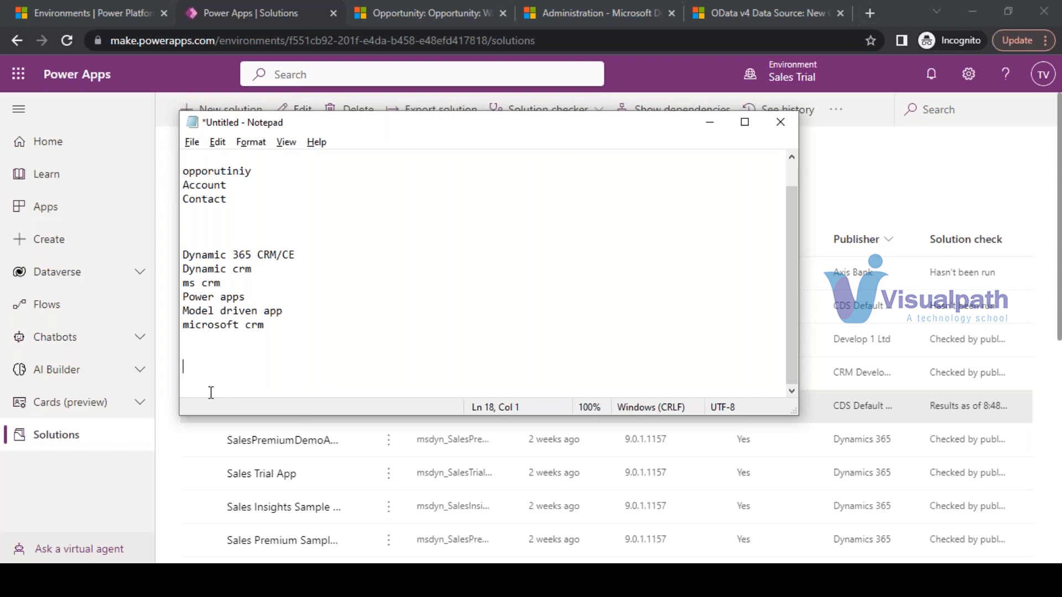
pyautogui.write('Managed solutions')
pyautogui.press('Return')
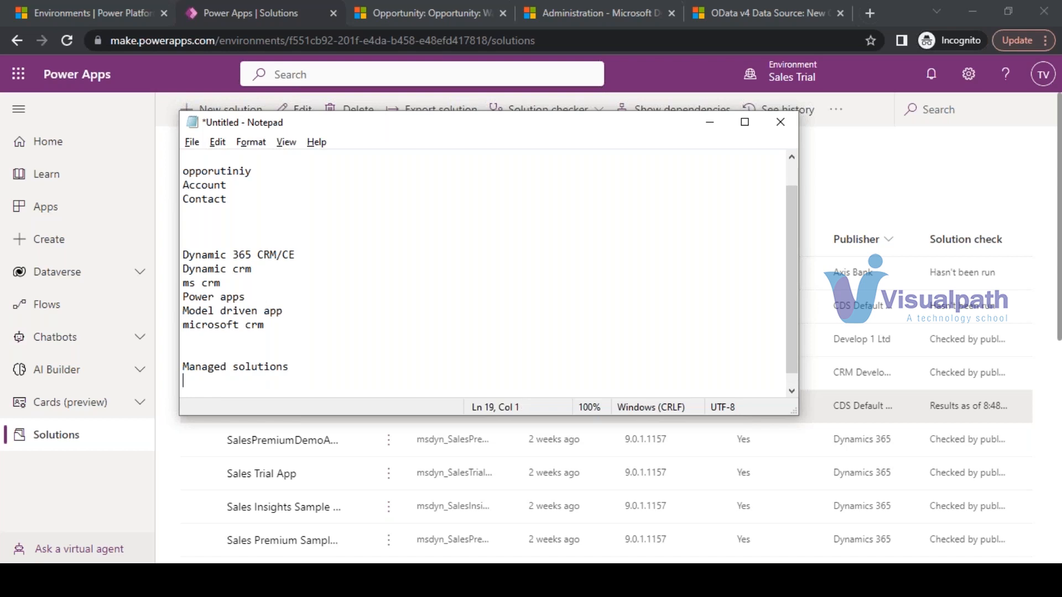
pyautogui.write('unmanaged solut')
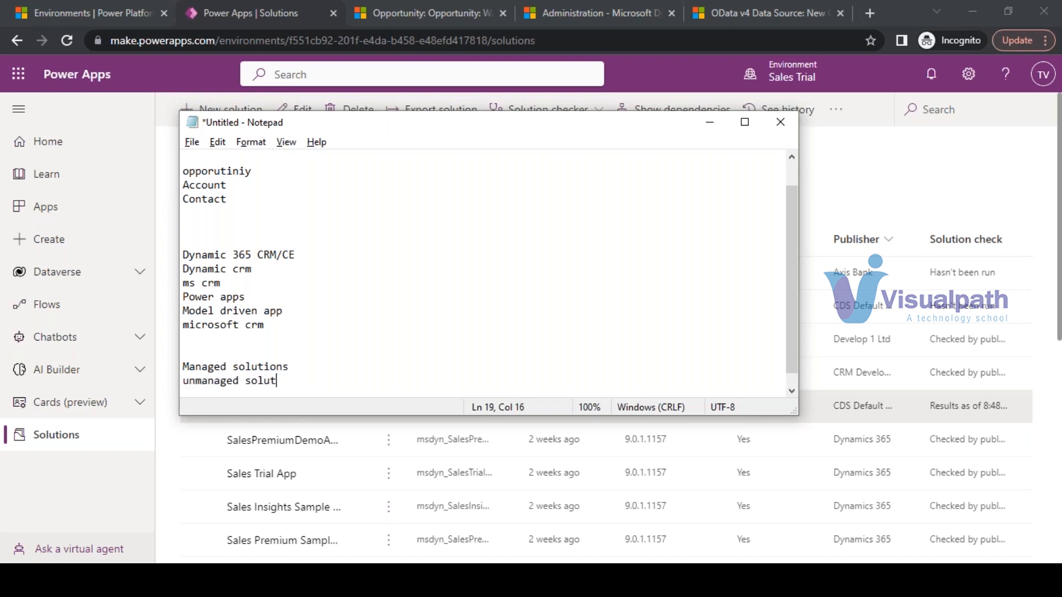
pyautogui.write('ions----')
pyautogui.click(713, 123)
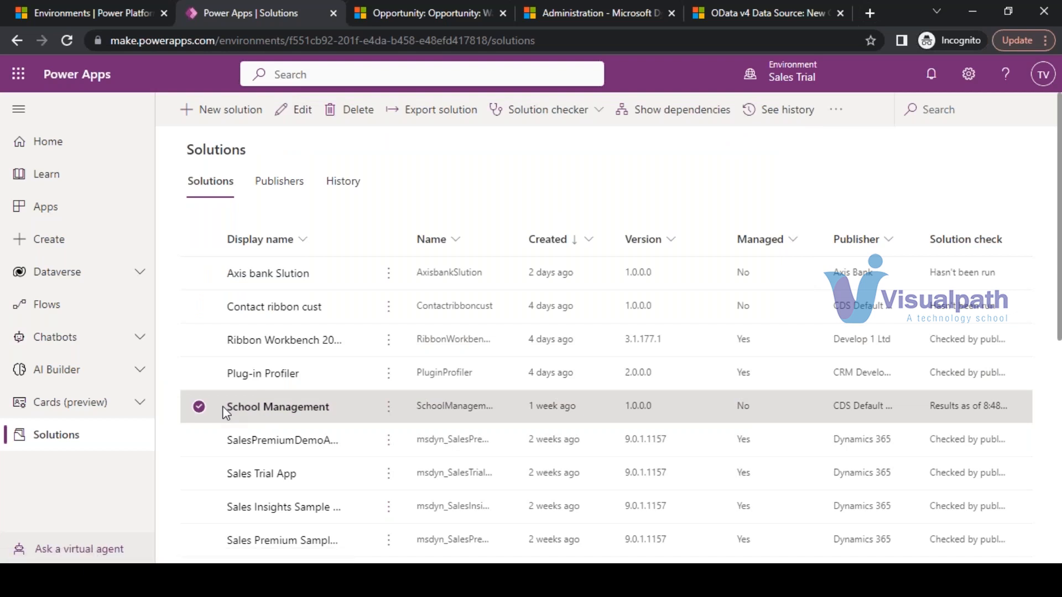
# - Review School Management's ten components, then run the Solution checker on it
pyautogui.click(278, 407)
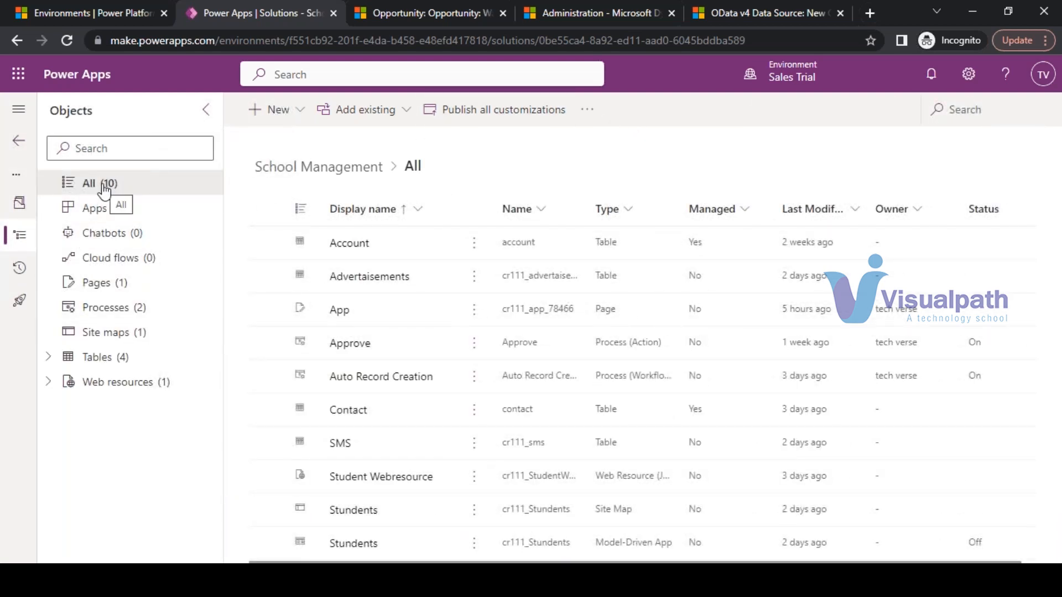
pyautogui.click(19, 140)
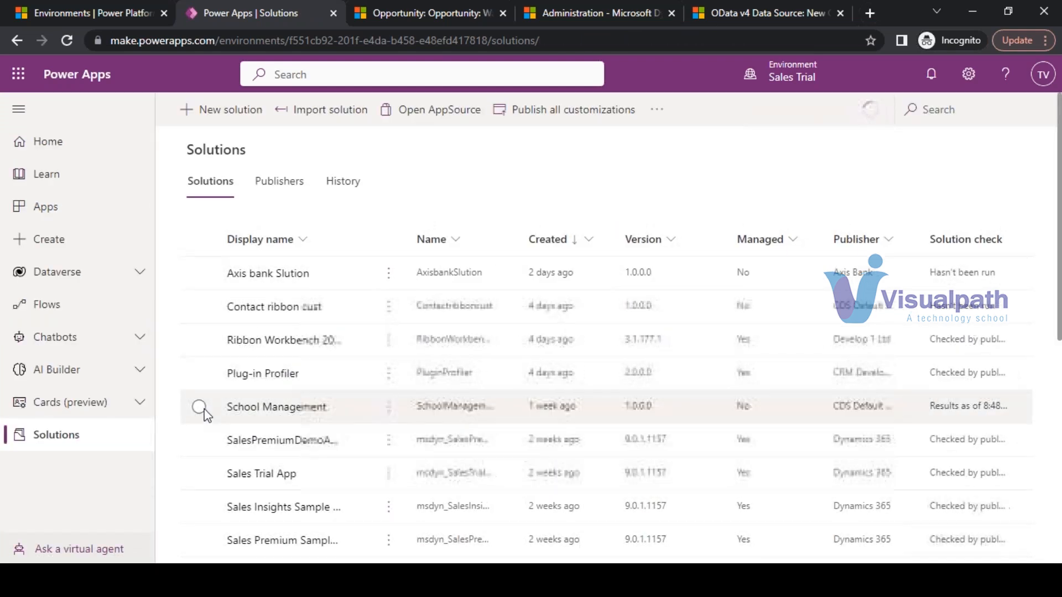
pyautogui.click(201, 407)
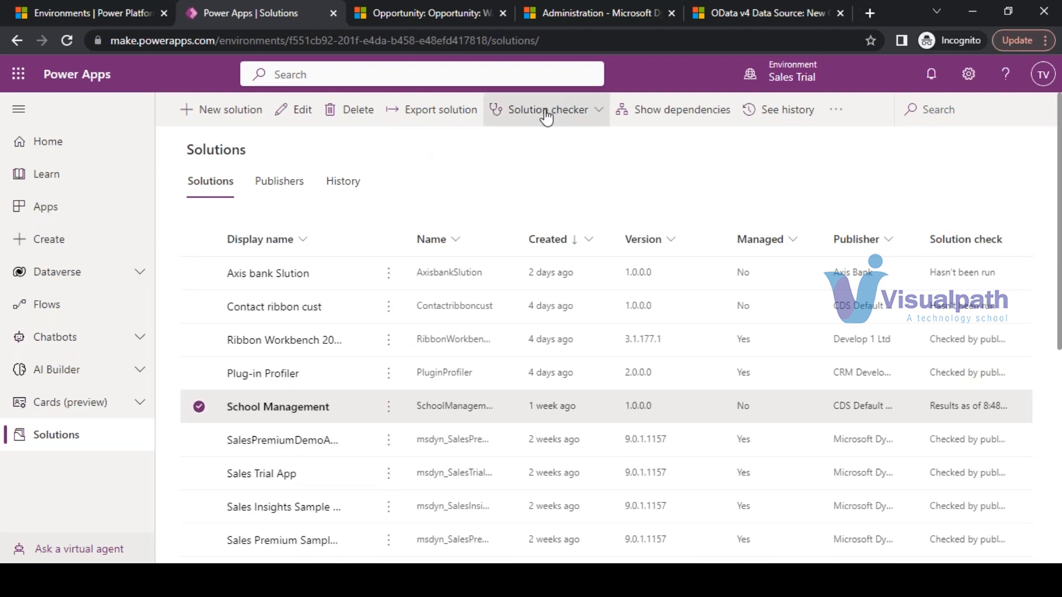
pyautogui.click(600, 114)
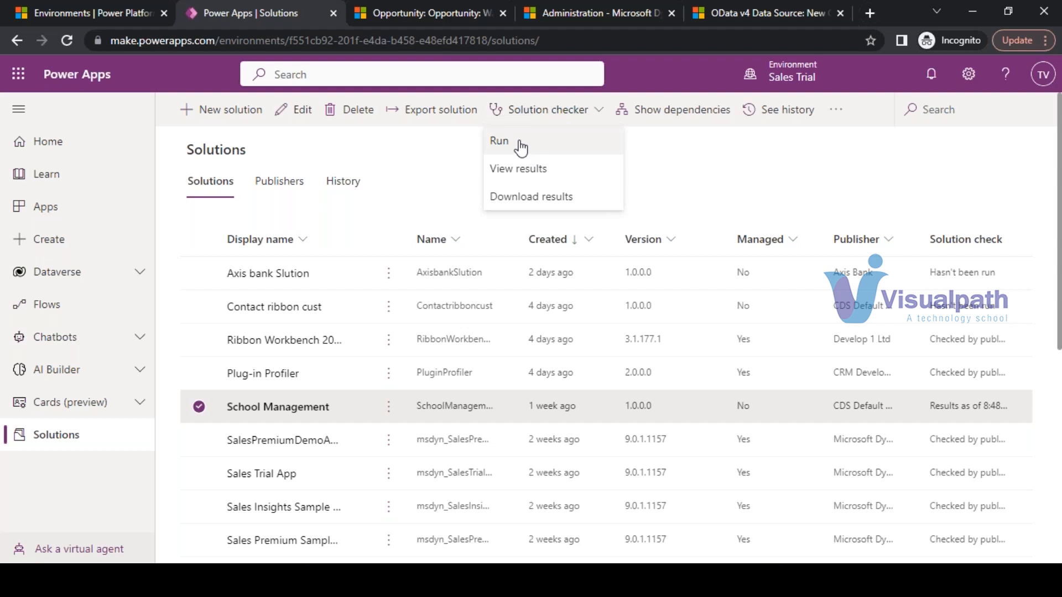
pyautogui.click(520, 145)
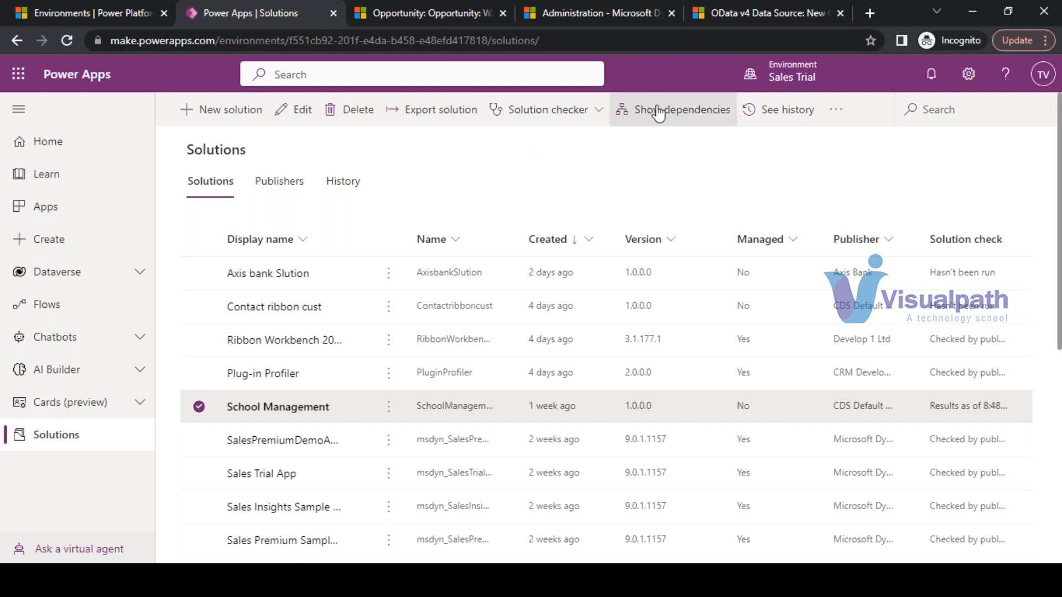
pyautogui.click(840, 119)
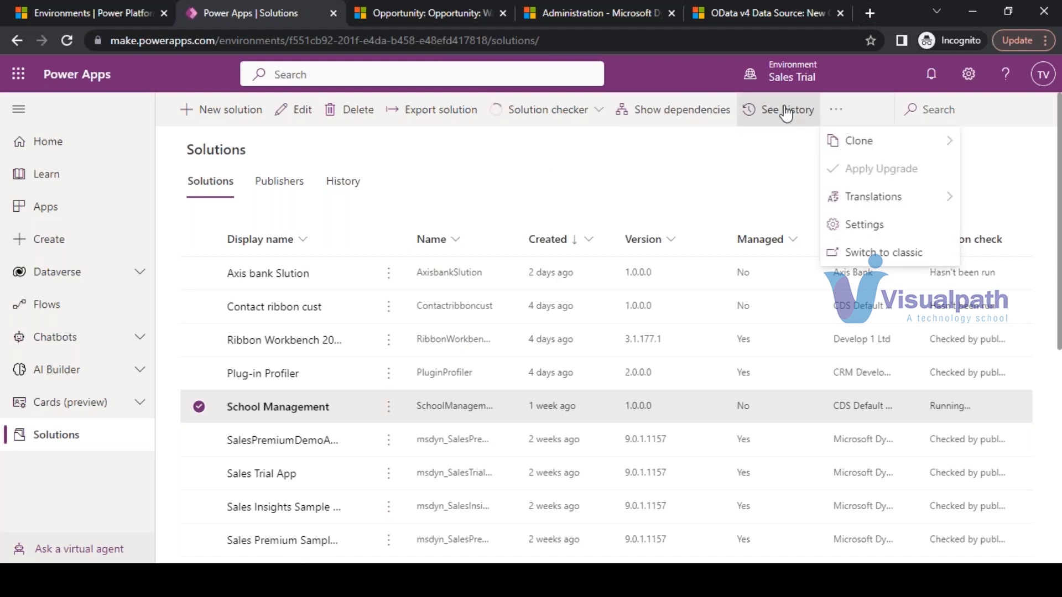
pyautogui.click(641, 168)
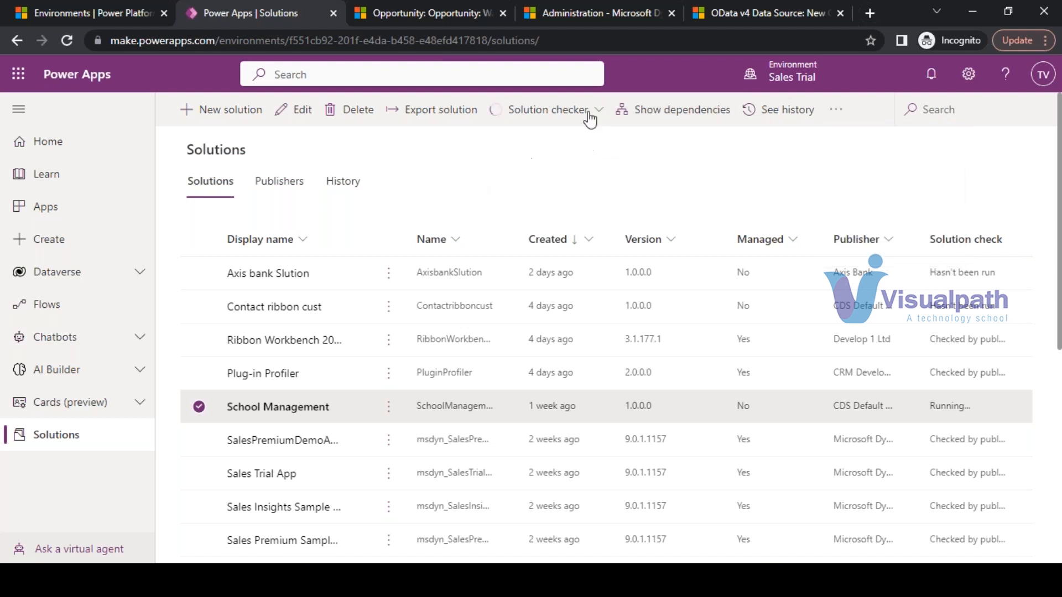
# - Start exporting School Management, publish all customizations, and bring the Notepad notes forward
pyautogui.click(429, 114)
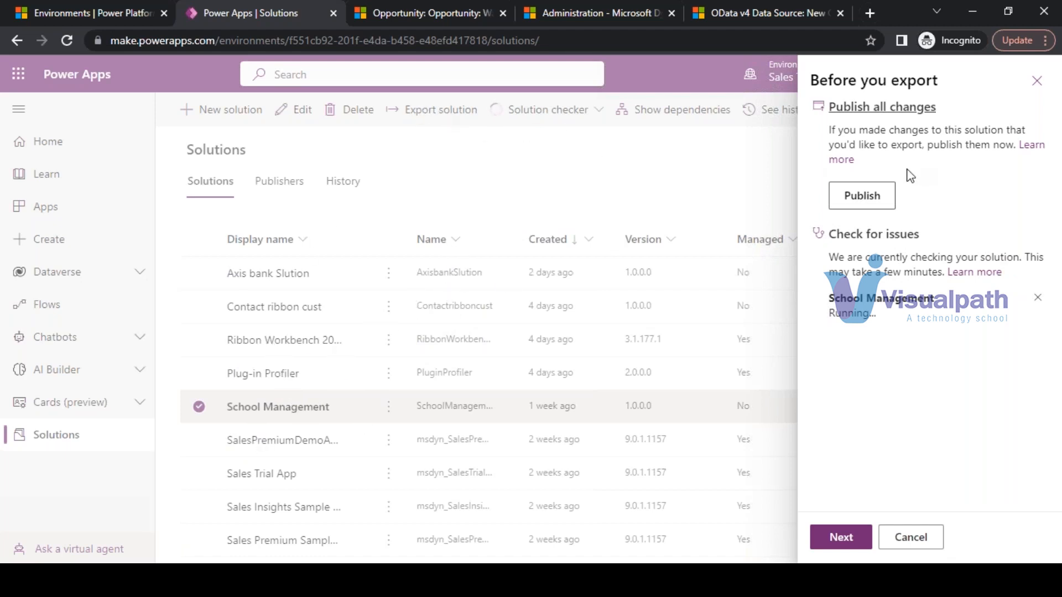
pyautogui.click(866, 200)
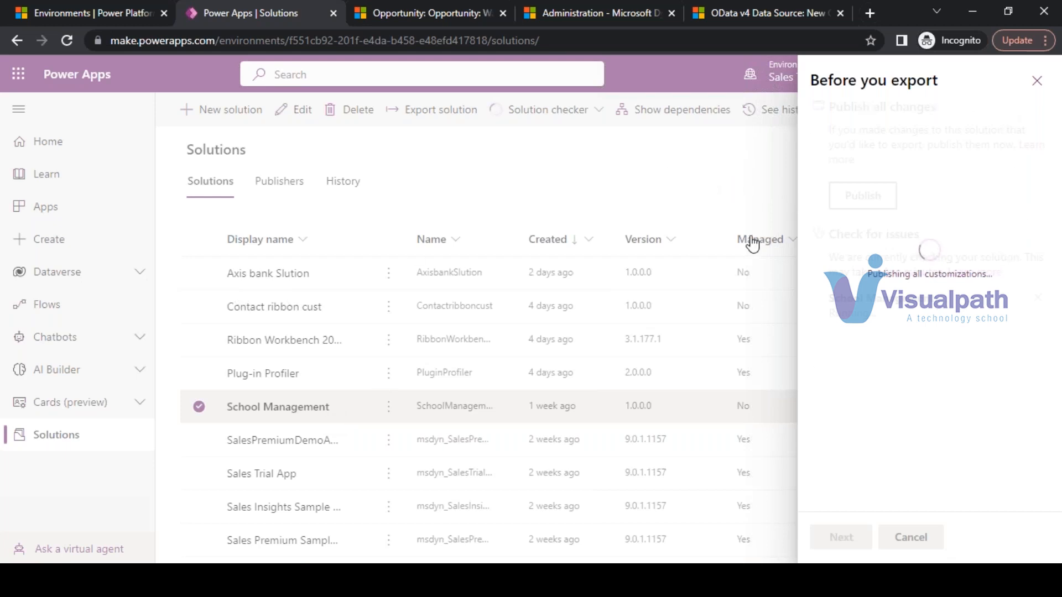
pyautogui.click(299, 580)
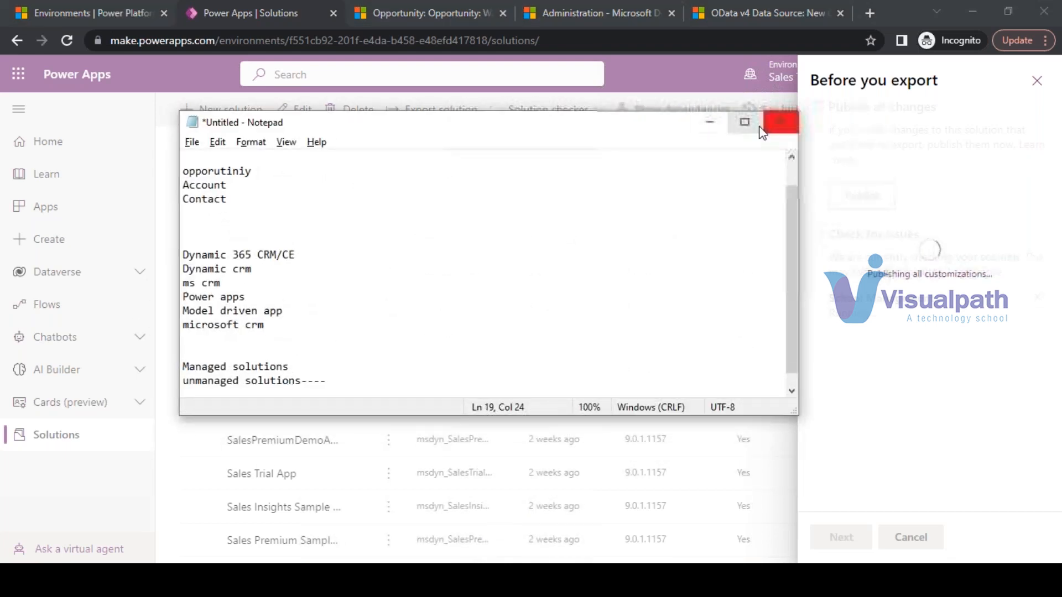
# - Minimize the Notepad notes while changes publish and the solution check runs
pyautogui.click(709, 123)
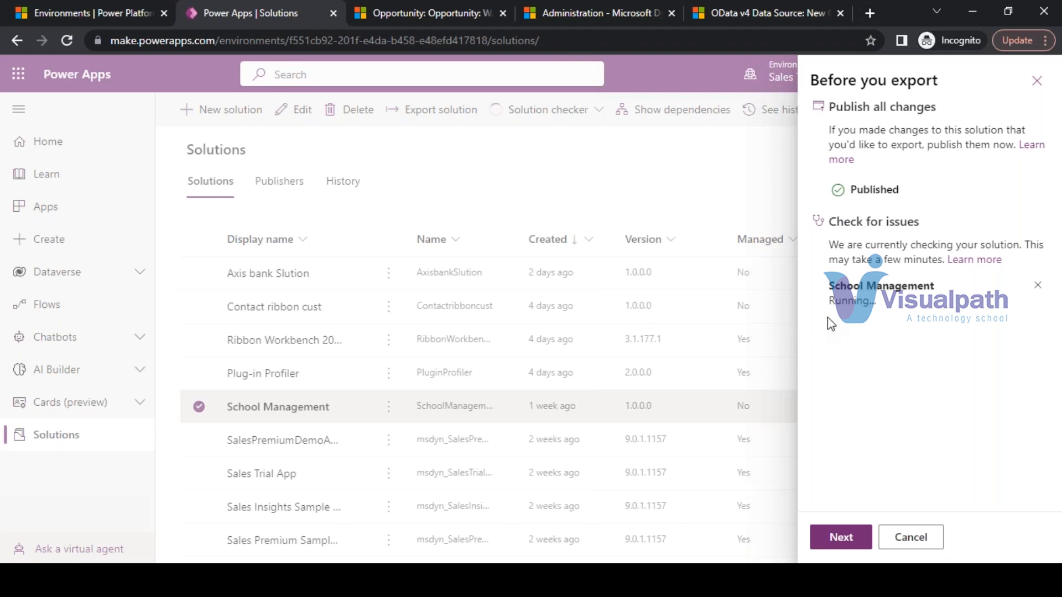
# - Continue to the export settings showing version 1.0.0.1 with Managed selected
pyautogui.click(841, 537)
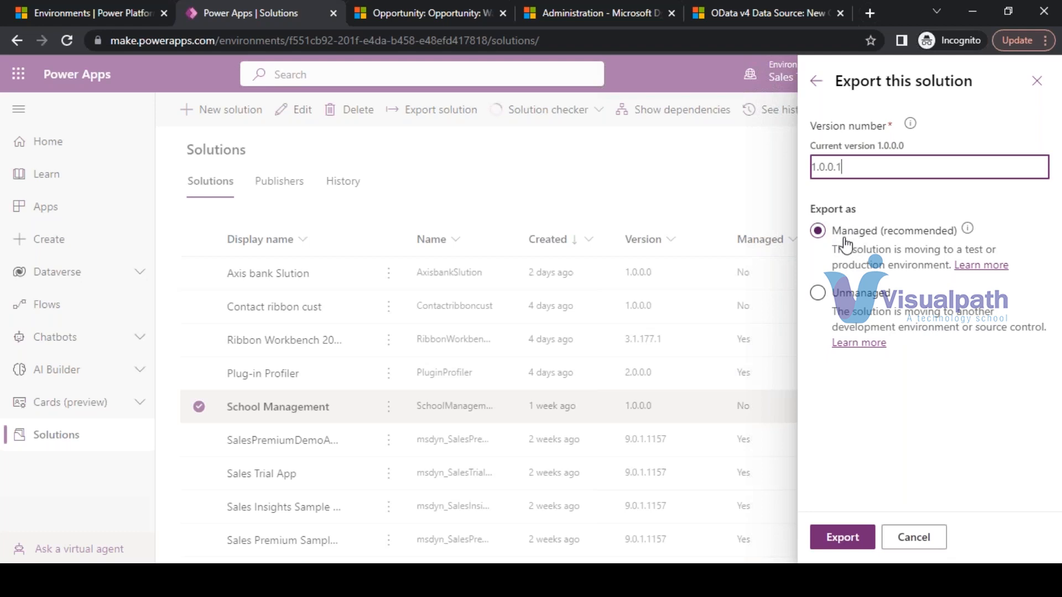
pyautogui.moveTo(968, 232)
# - Replace the Dynamic 365 lines with 'solution----school managmnet-------students,teacher'
pyautogui.hotkey('alt', 'Tab')
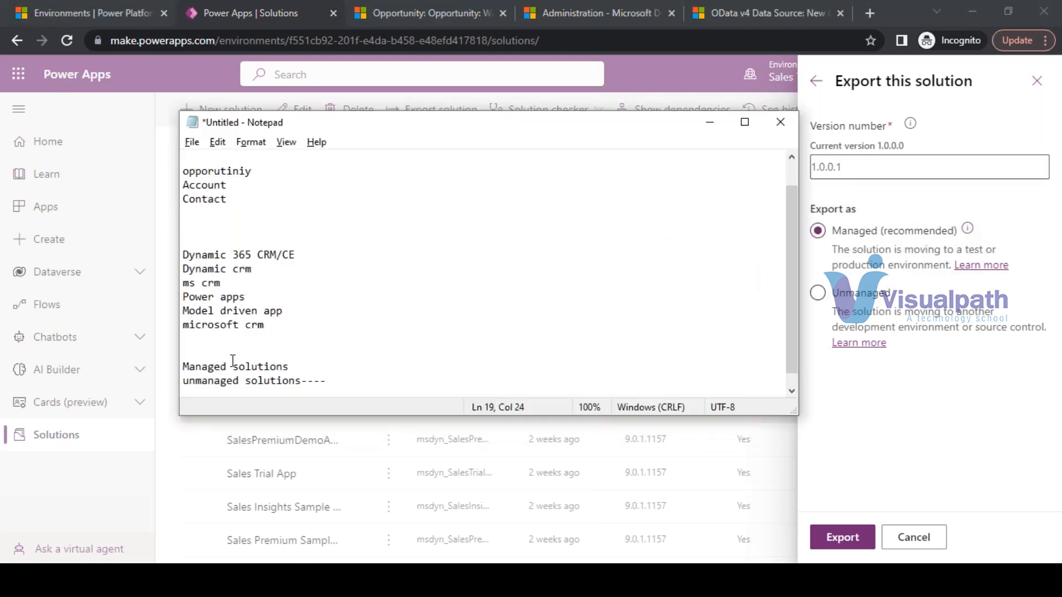
pyautogui.click(197, 353)
pyautogui.moveTo(279, 323); pyautogui.dragTo(154, 232)
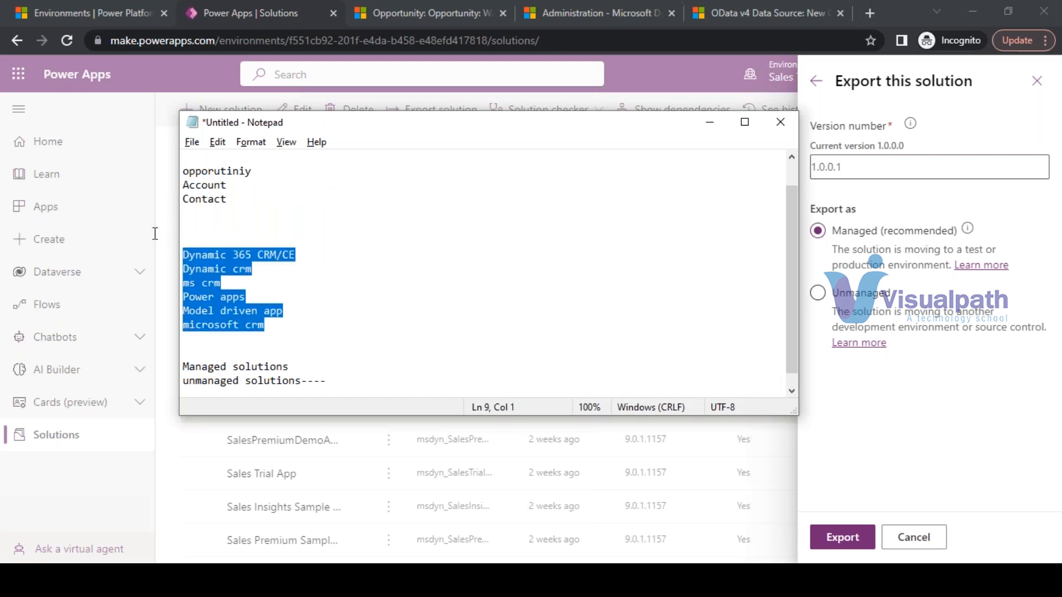
pyautogui.press('BackSpace')
pyautogui.write('s')
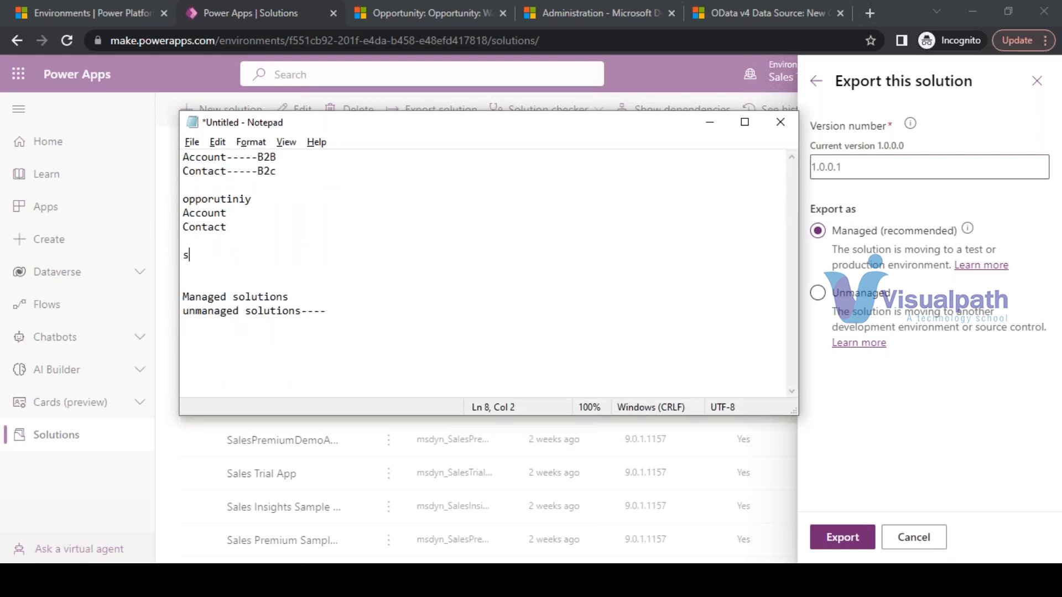
pyautogui.write('olution----se')
pyautogui.press('BackSpace')
pyautogui.write('chool managmner')
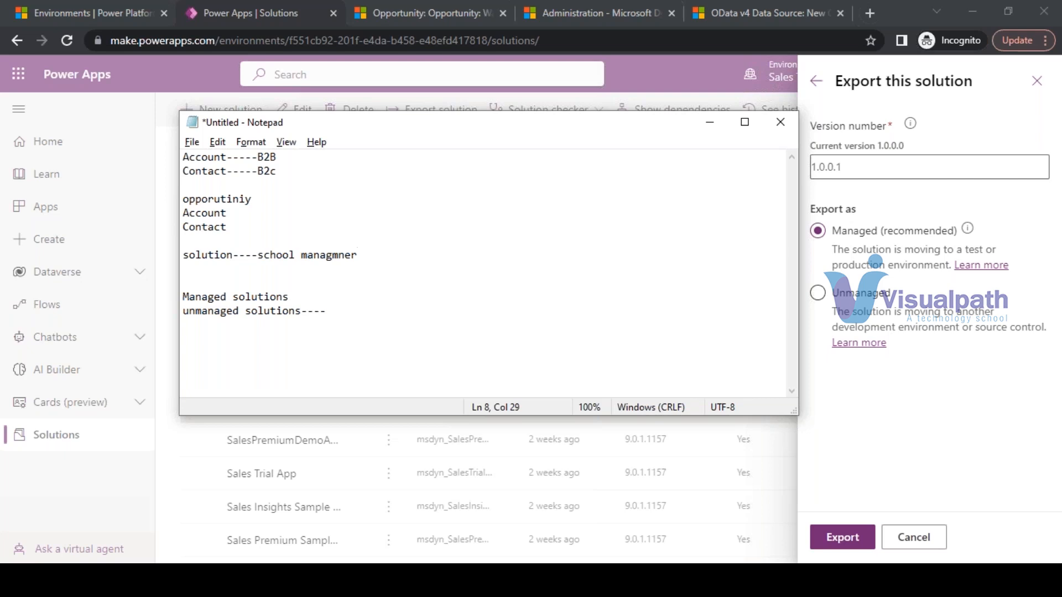
pyautogui.press('BackSpace')
pyautogui.write('t-------students,teacher')
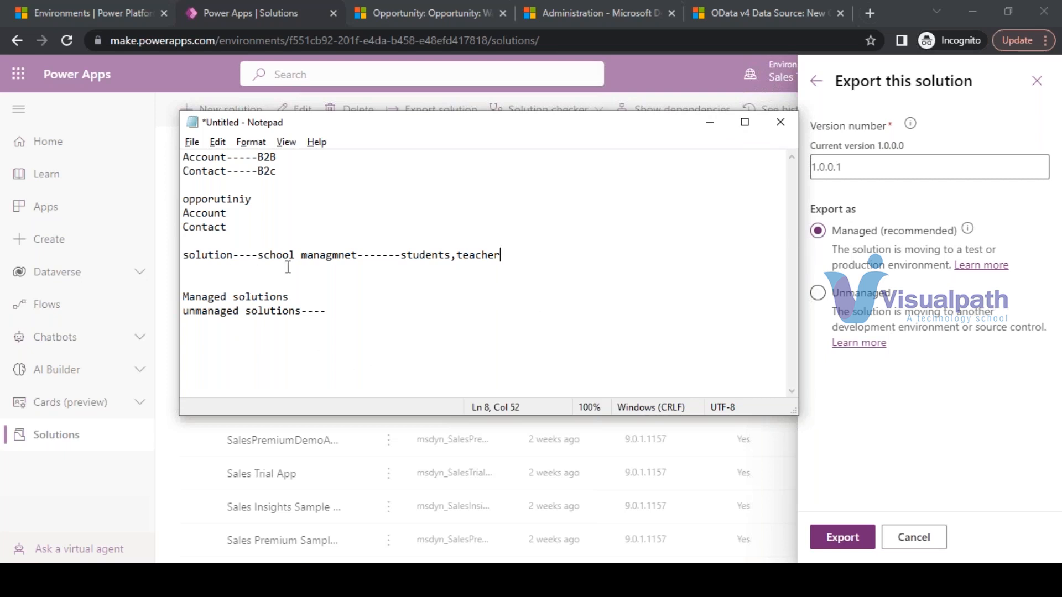
# - Highlight parts of the solution line, such as 'students,teacher' and 'solution', then minimize Notepad
pyautogui.click(185, 254)
pyautogui.moveTo(507, 246); pyautogui.dragTo(165, 254)
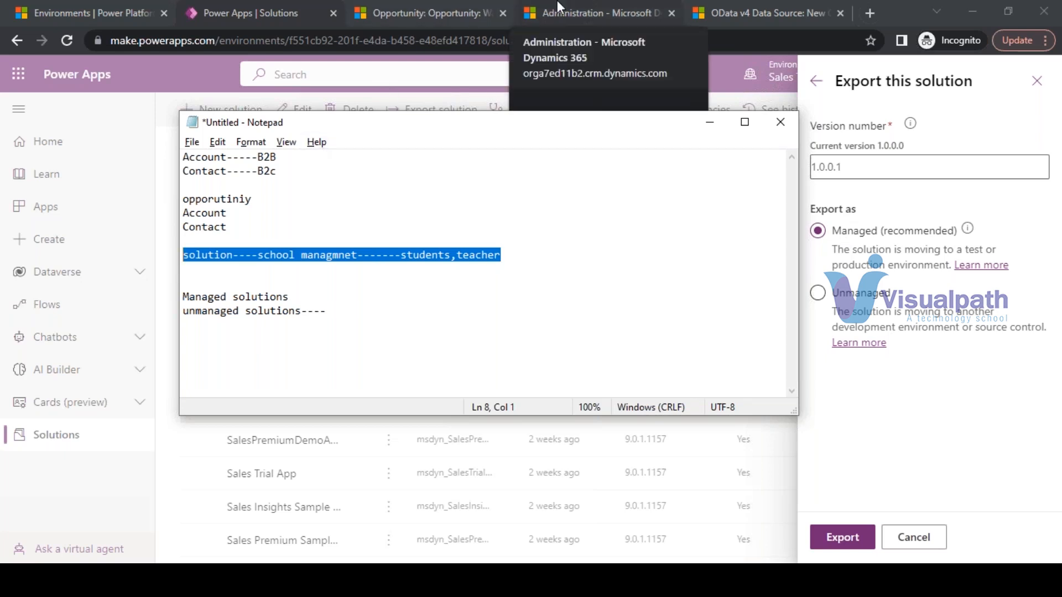
pyautogui.click(472, 264)
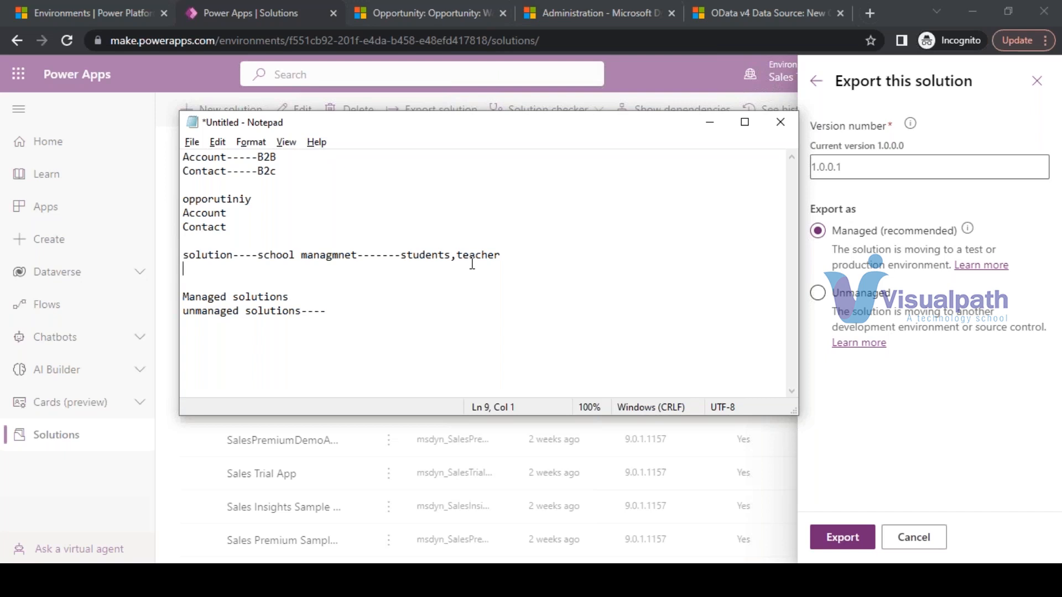
pyautogui.click(406, 251)
pyautogui.moveTo(406, 251); pyautogui.dragTo(517, 256)
pyautogui.click(332, 269)
pyautogui.moveTo(332, 268); pyautogui.dragTo(254, 252)
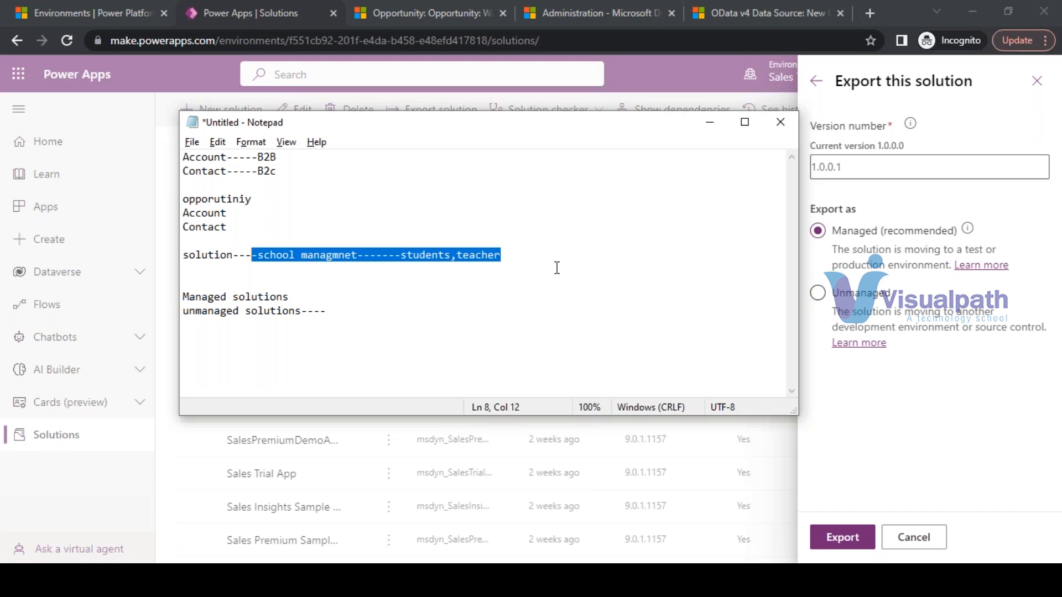
pyautogui.click(213, 254)
pyautogui.doubleClick(213, 254)
pyautogui.click(709, 122)
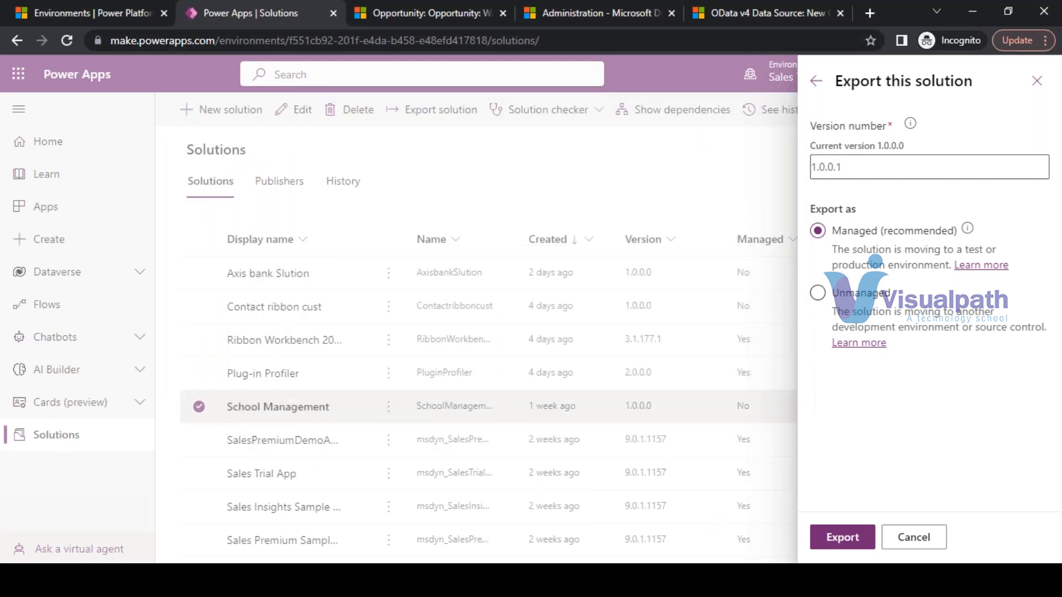
# - Restore the notes, highlight 'students,teacher' again, and return to the export panel
pyautogui.click(699, 580)
pyautogui.click(552, 264)
pyautogui.click(471, 281)
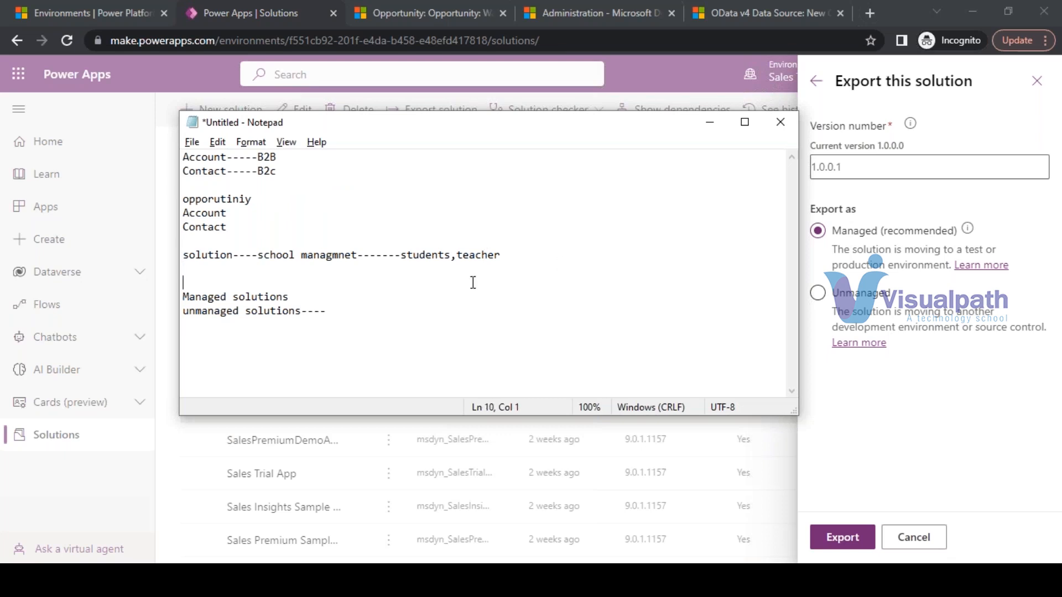
pyautogui.moveTo(501, 255); pyautogui.dragTo(402, 253)
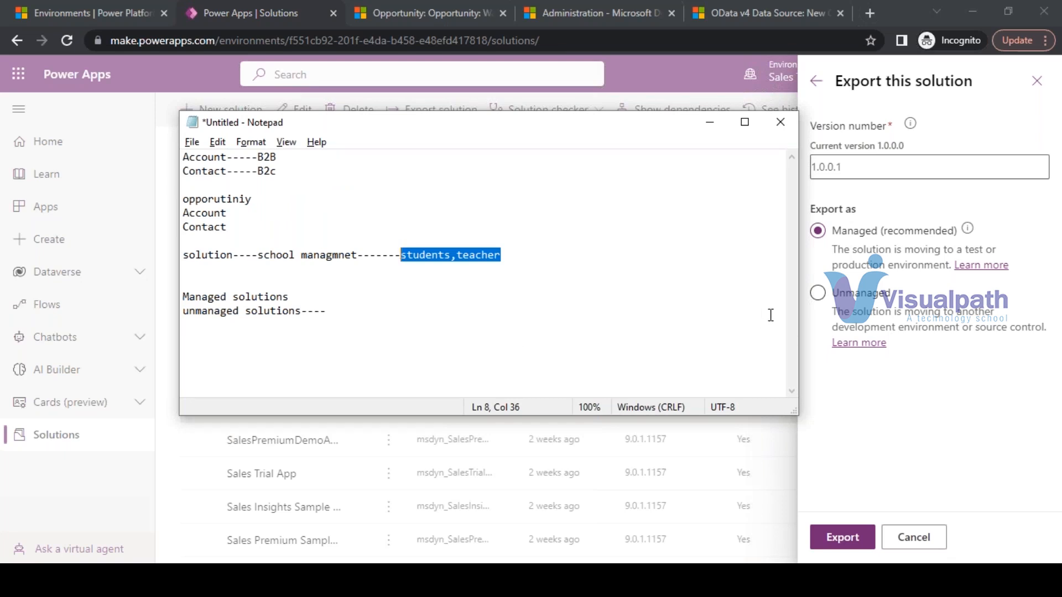
pyautogui.click(967, 231)
pyautogui.moveTo(968, 230)
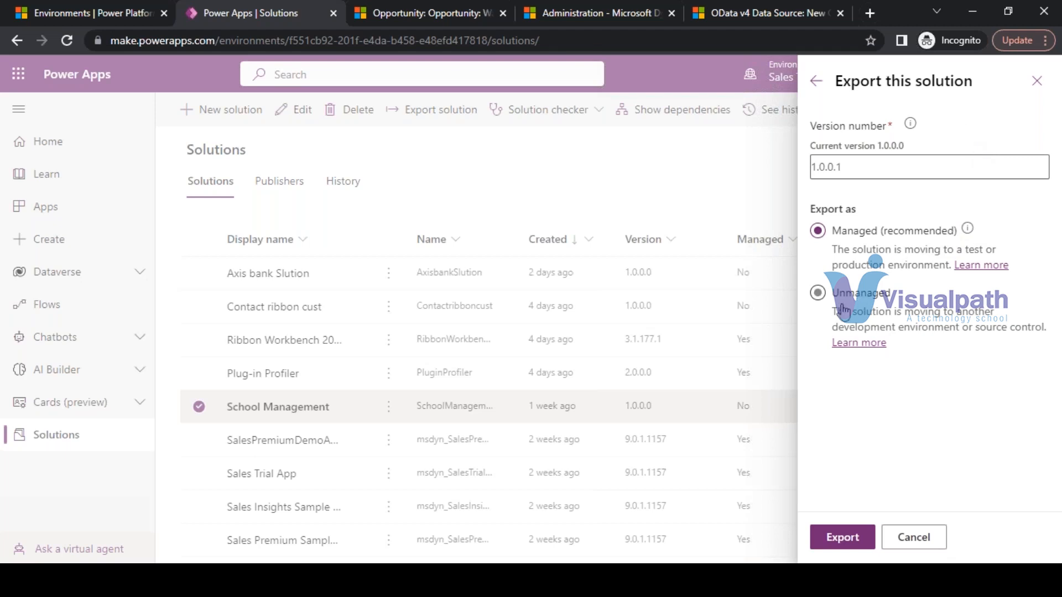
# - Switch the School Management export to Unmanaged and highlight the end of version 1.0.0.1
pyautogui.click(820, 294)
pyautogui.moveTo(593, 580)
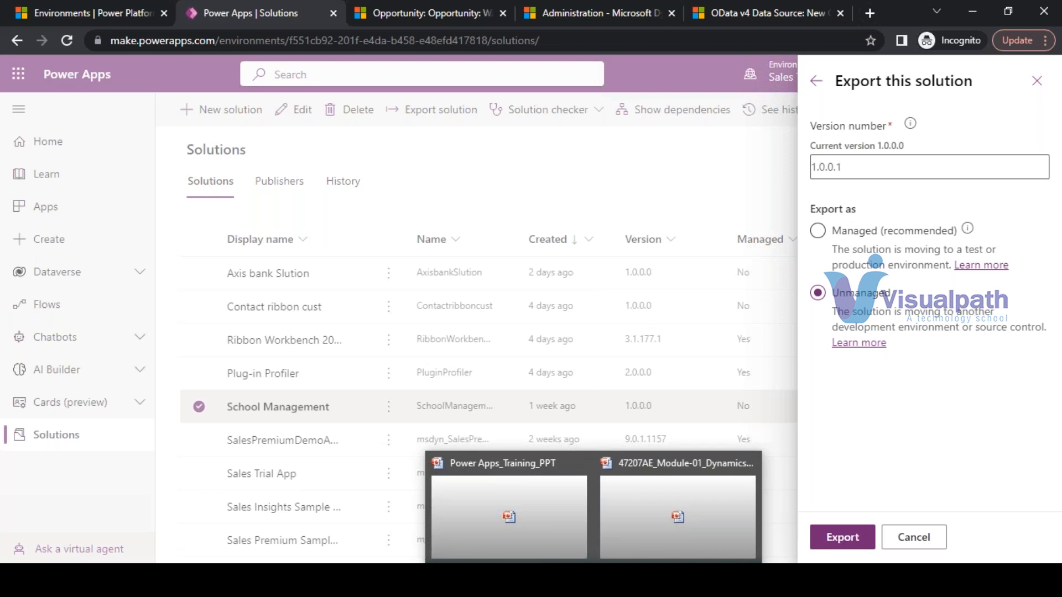
pyautogui.click(882, 166)
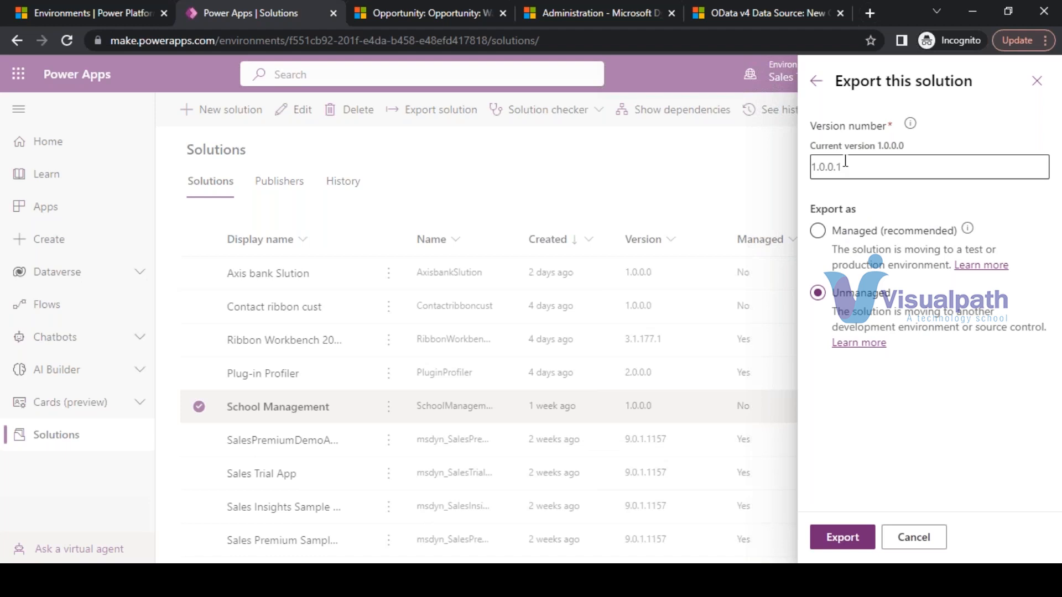
pyautogui.moveTo(881, 167); pyautogui.dragTo(811, 166)
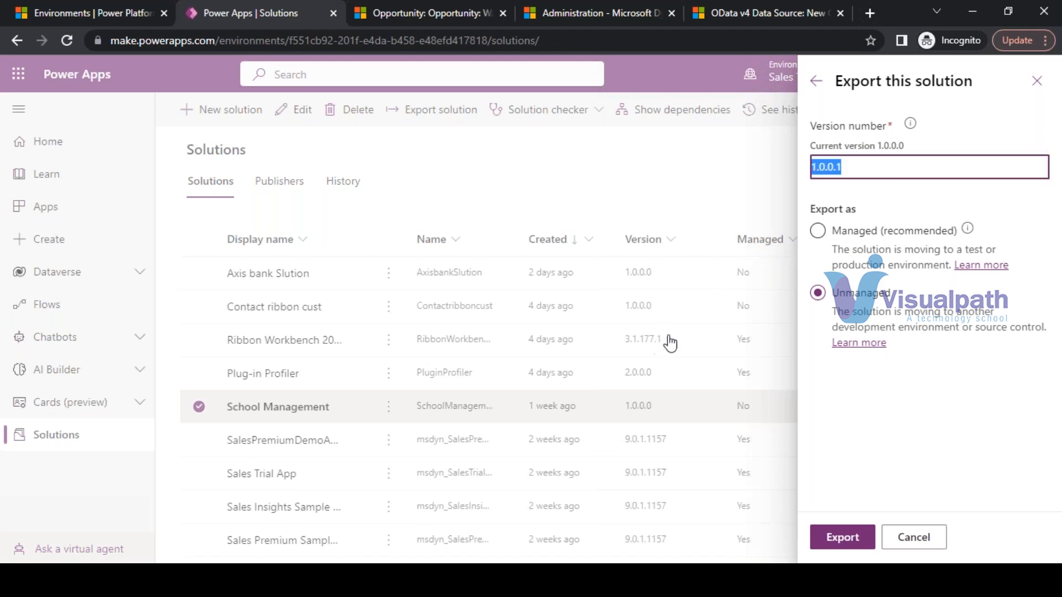
pyautogui.moveTo(909, 124)
# - Add blank lines at the end of the Notepad notes
pyautogui.hotkey('alt', 'Tab')
pyautogui.click(339, 311)
pyautogui.press('Return')
pyautogui.press('Return')
pyautogui.press('Return')
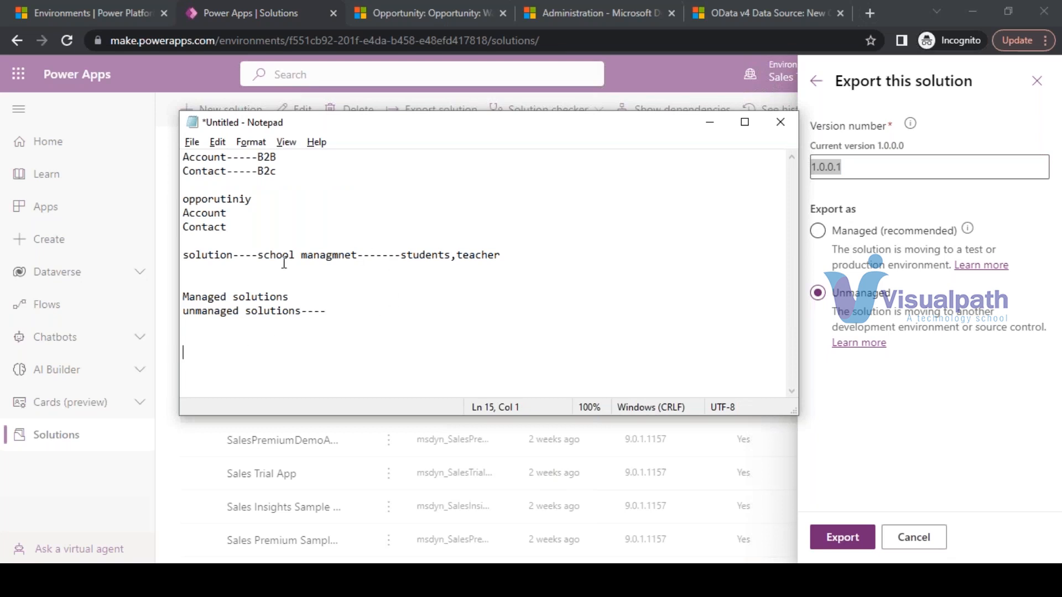
# - Add ',payment' after 'students,teacher' on the solution line in the Notepad notes
pyautogui.moveTo(258, 254); pyautogui.dragTo(517, 258)
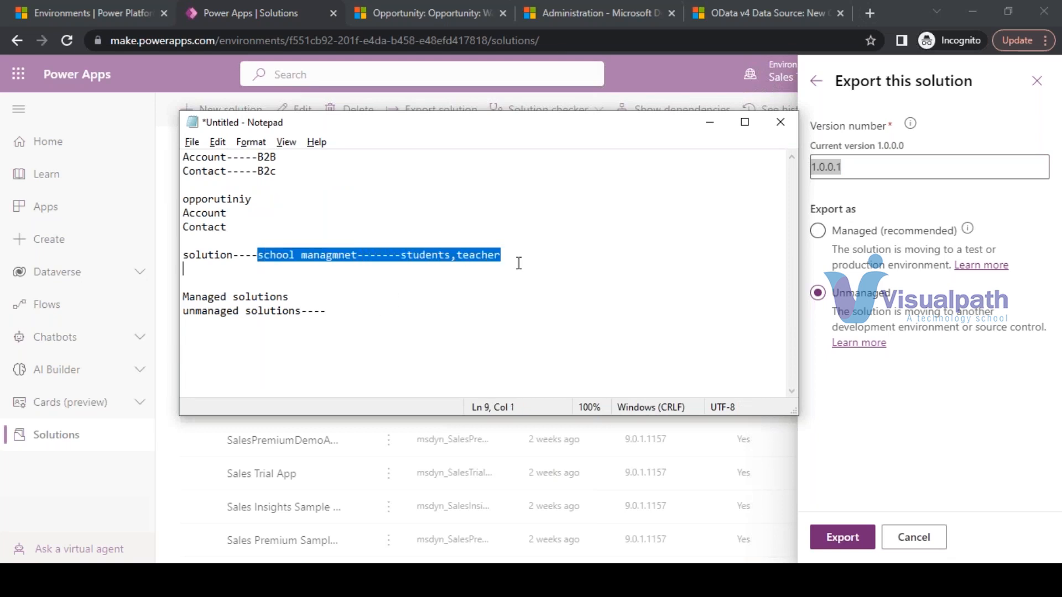
pyautogui.click(516, 258)
pyautogui.moveTo(394, 256); pyautogui.dragTo(508, 259)
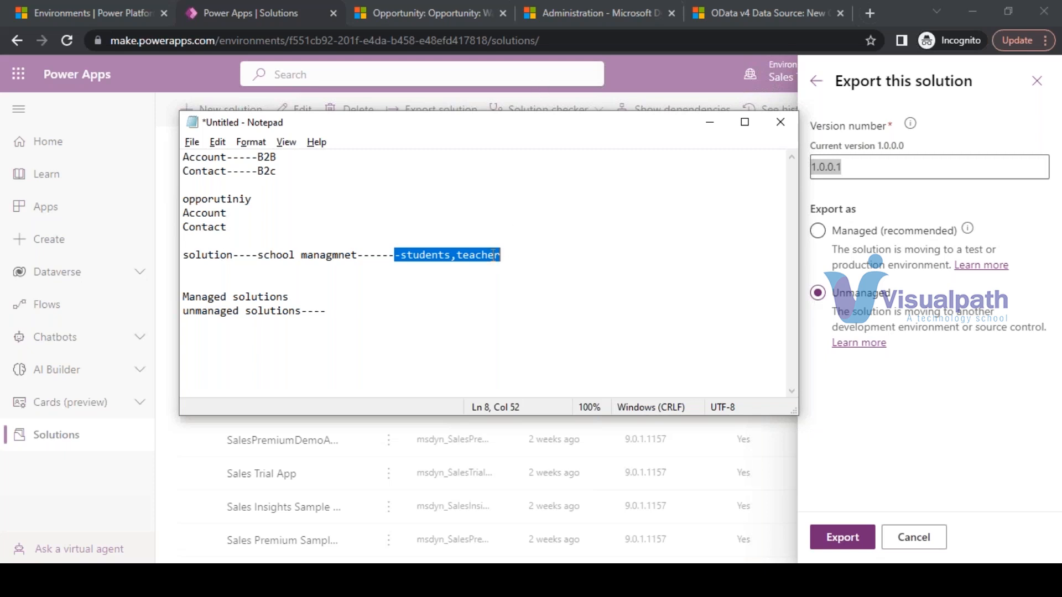
pyautogui.click(516, 254)
pyautogui.write(',')
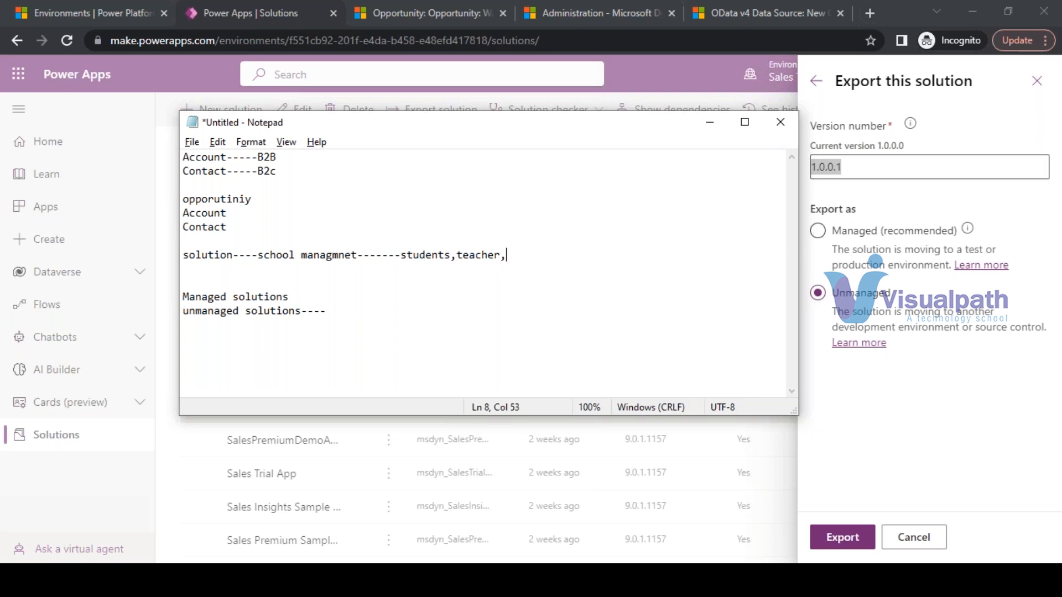
pyautogui.write('payment')
# - Keep version 1.0.0.1 and export School Management as an unmanaged solution
pyautogui.click(848, 166)
pyautogui.moveTo(917, 161); pyautogui.dragTo(817, 166)
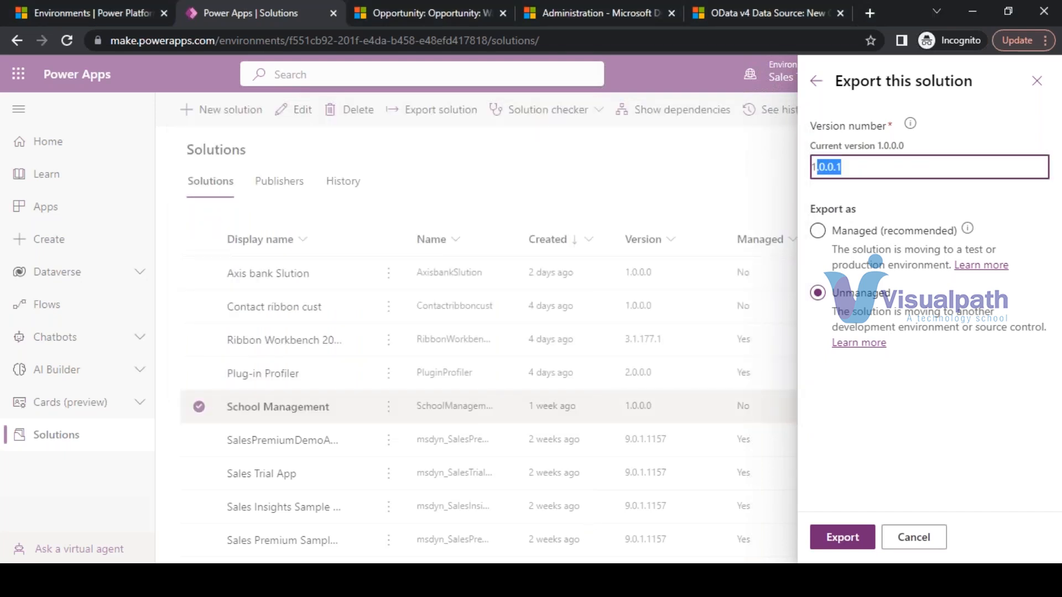
pyautogui.hotkey('alt', 'Tab')
pyautogui.click(504, 270)
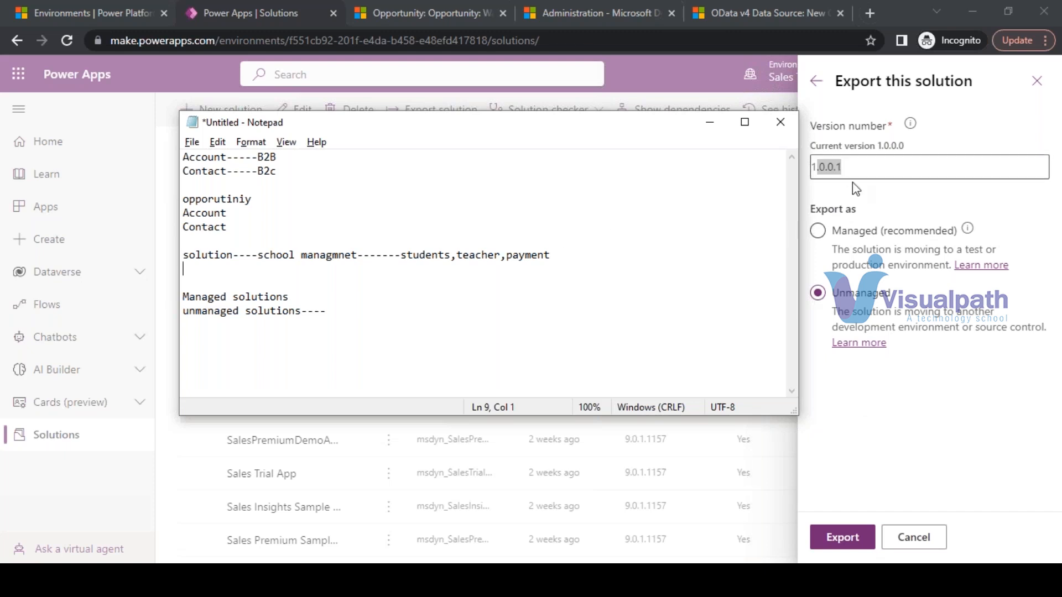
pyautogui.moveTo(611, 244); pyautogui.dragTo(474, 272)
pyautogui.click(590, 247)
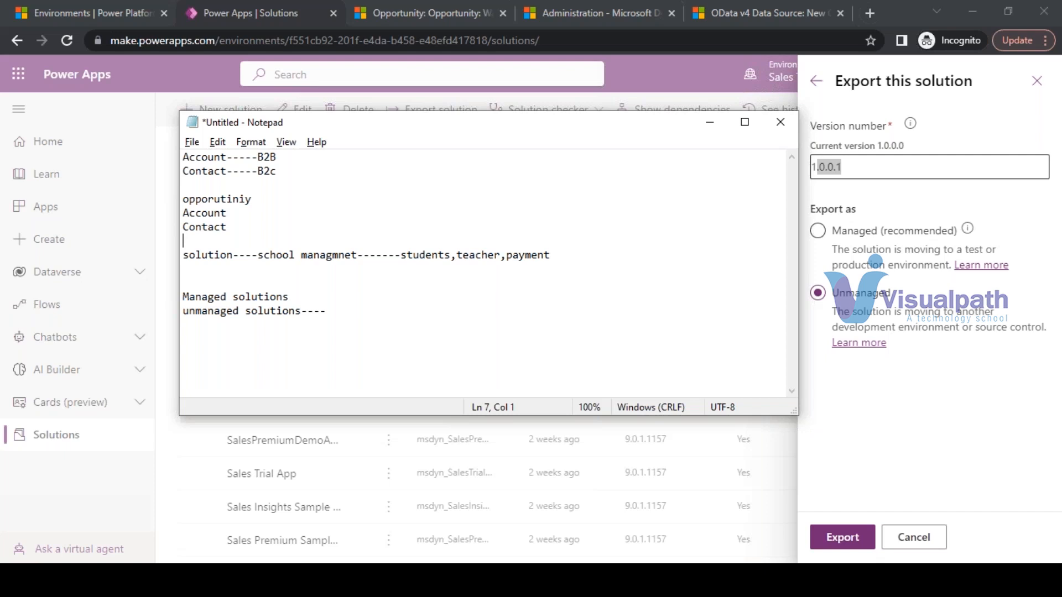
pyautogui.click(846, 542)
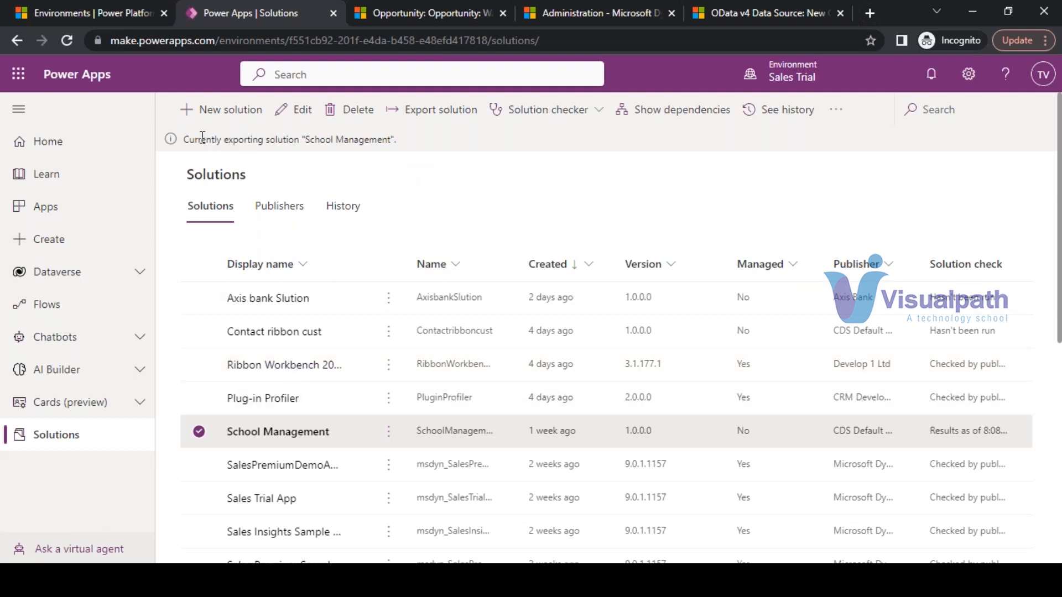
# - Wait for the School Management export to finish, download the package and open its folder
pyautogui.moveTo(190, 138); pyautogui.dragTo(396, 140)
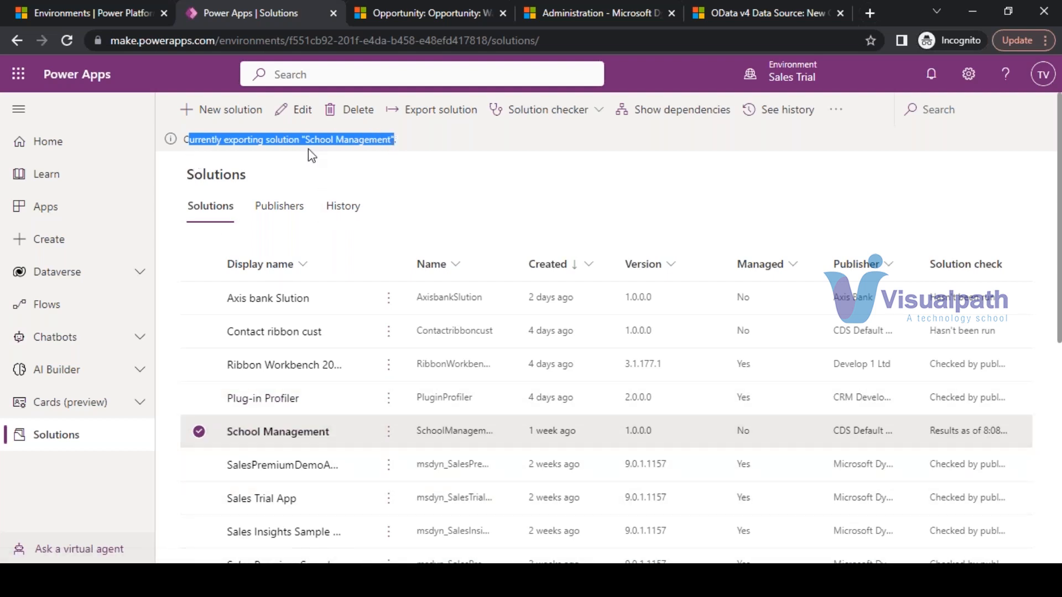
pyautogui.click(410, 148)
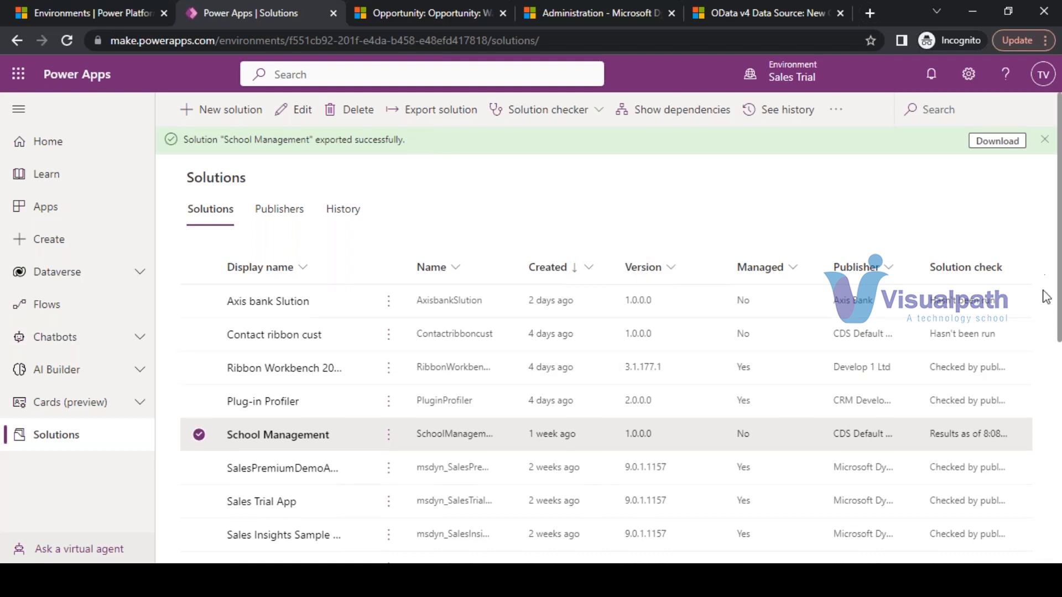
pyautogui.click(998, 144)
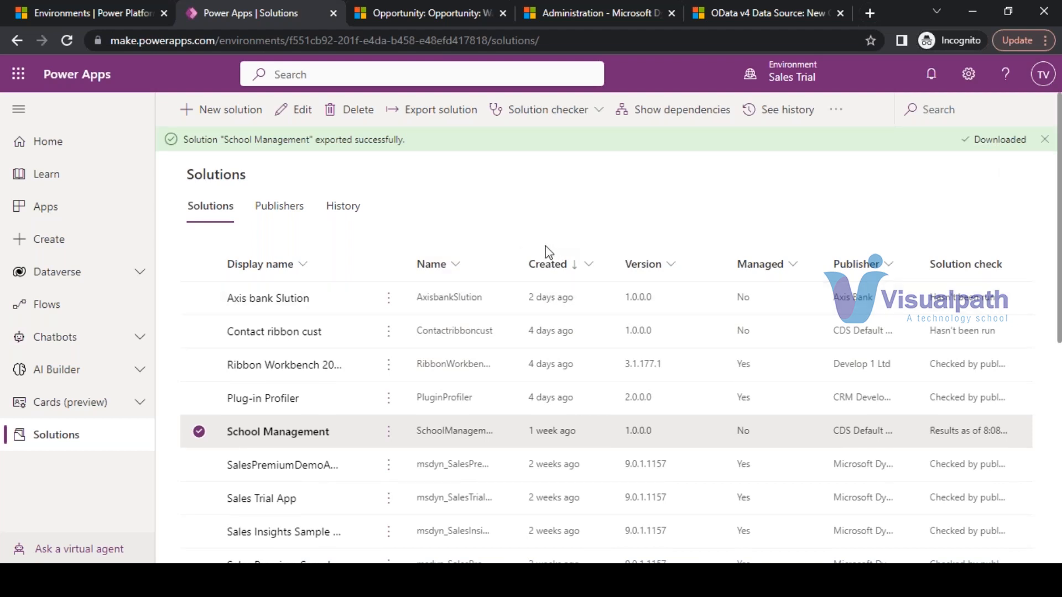
pyautogui.click(122, 541)
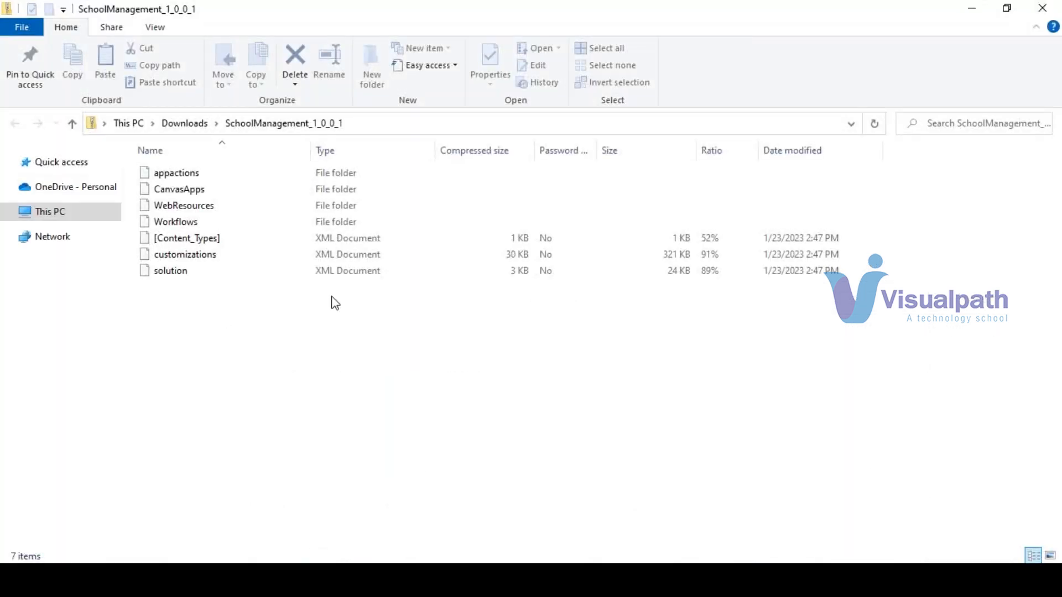
# - Browse inside SchoolManagement_1_0_0_1.zip in Downloads, then return to the Power Apps browser window
pyautogui.click(198, 128)
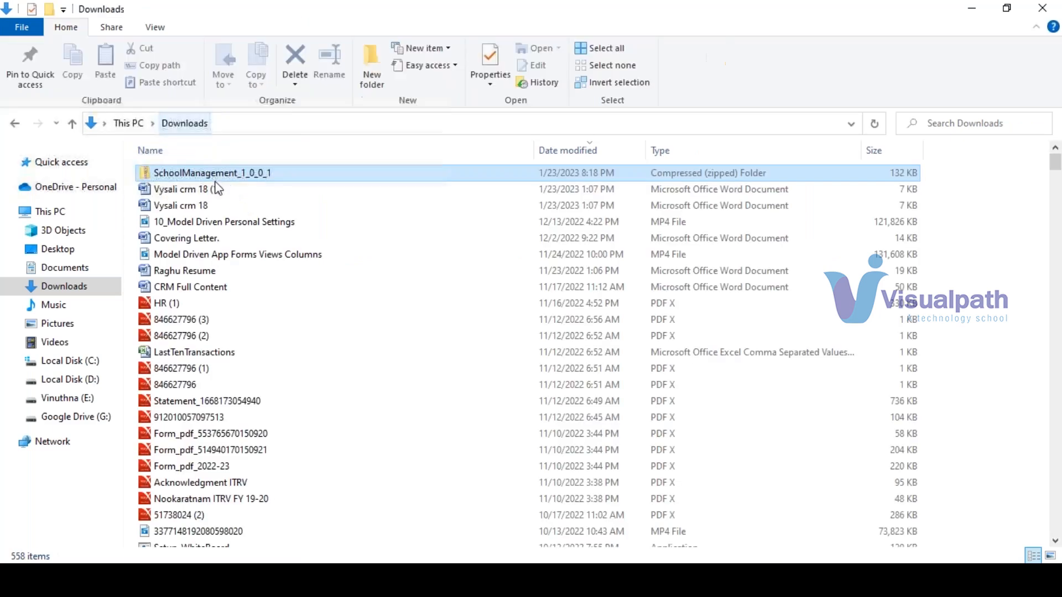
pyautogui.click(220, 173)
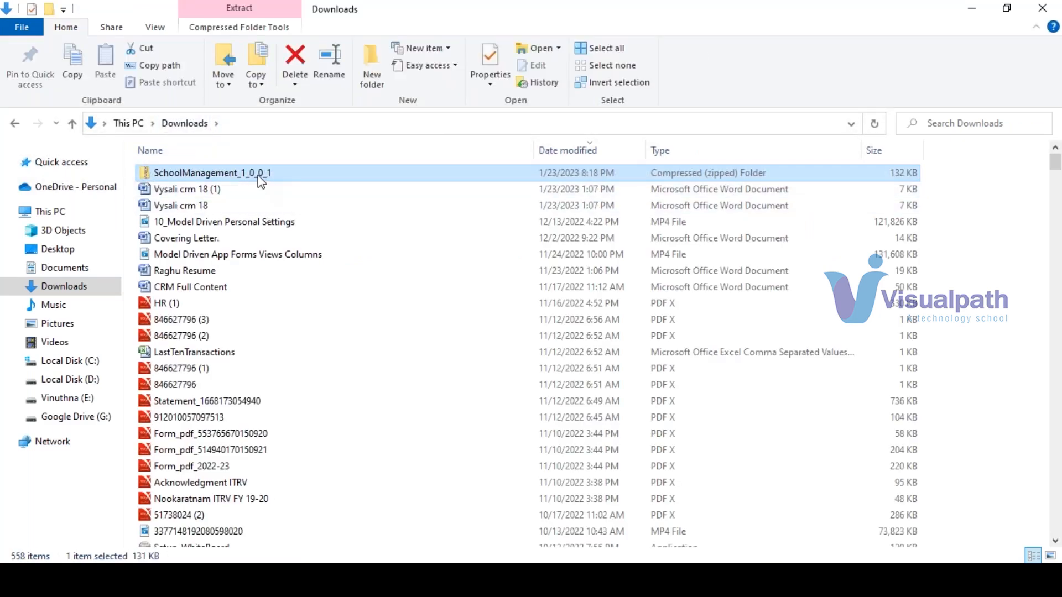
pyautogui.doubleClick(260, 174)
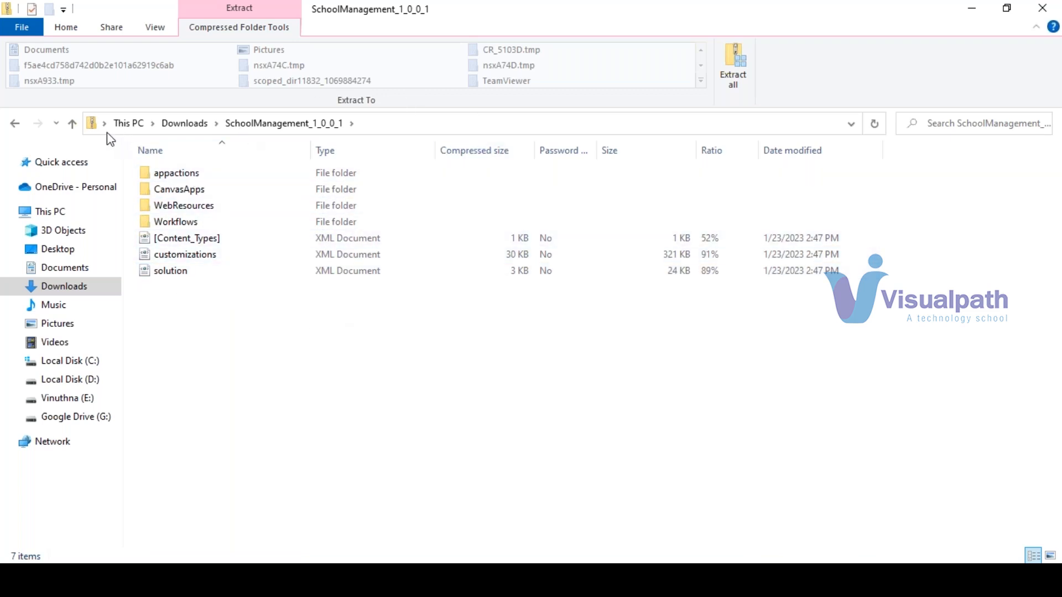
pyautogui.click(67, 125)
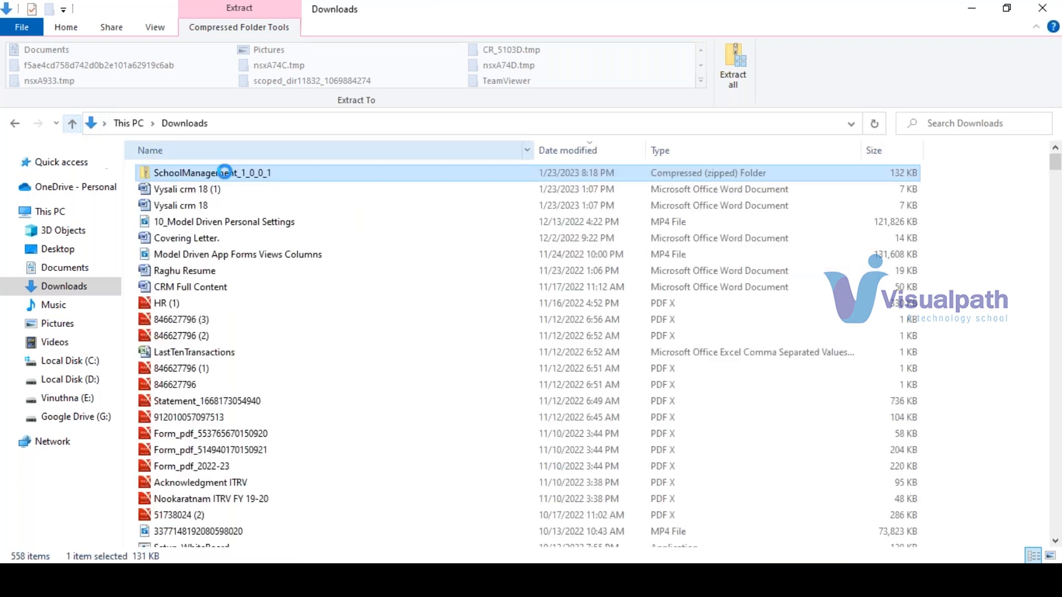
pyautogui.doubleClick(497, 10)
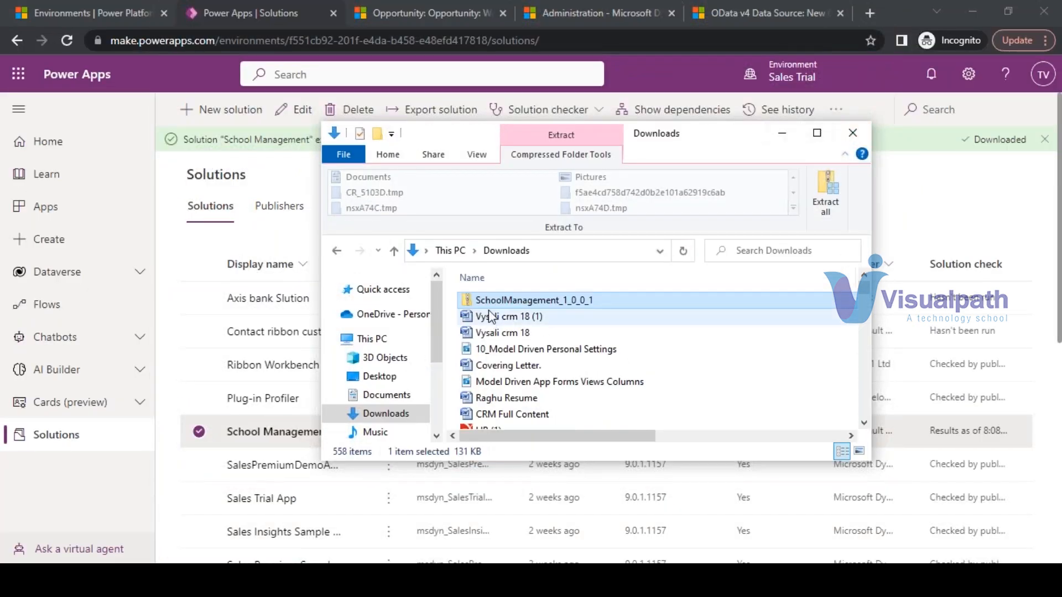
pyautogui.click(441, 7)
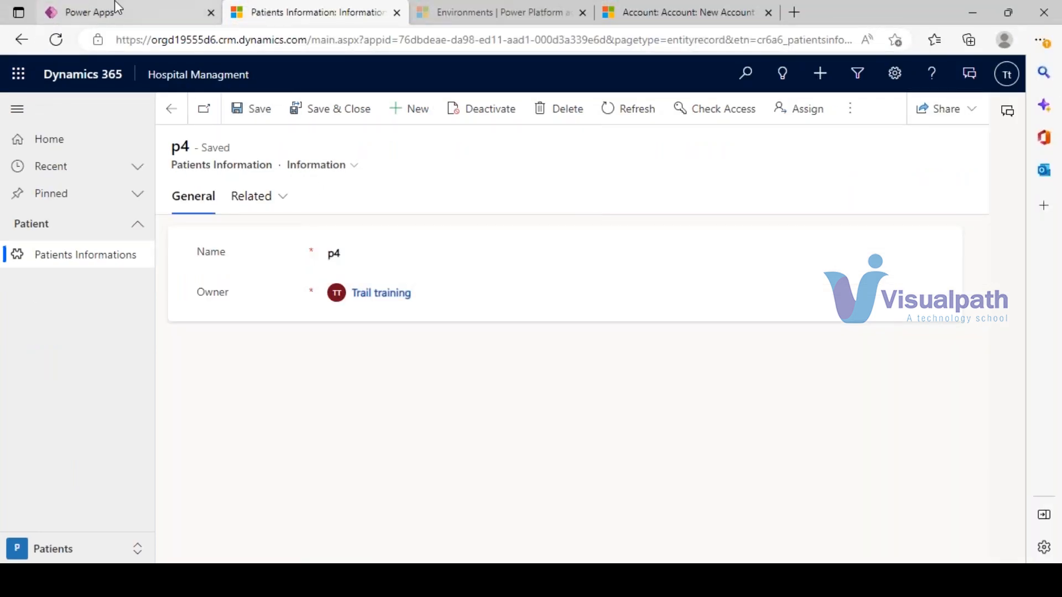
pyautogui.click(116, 8)
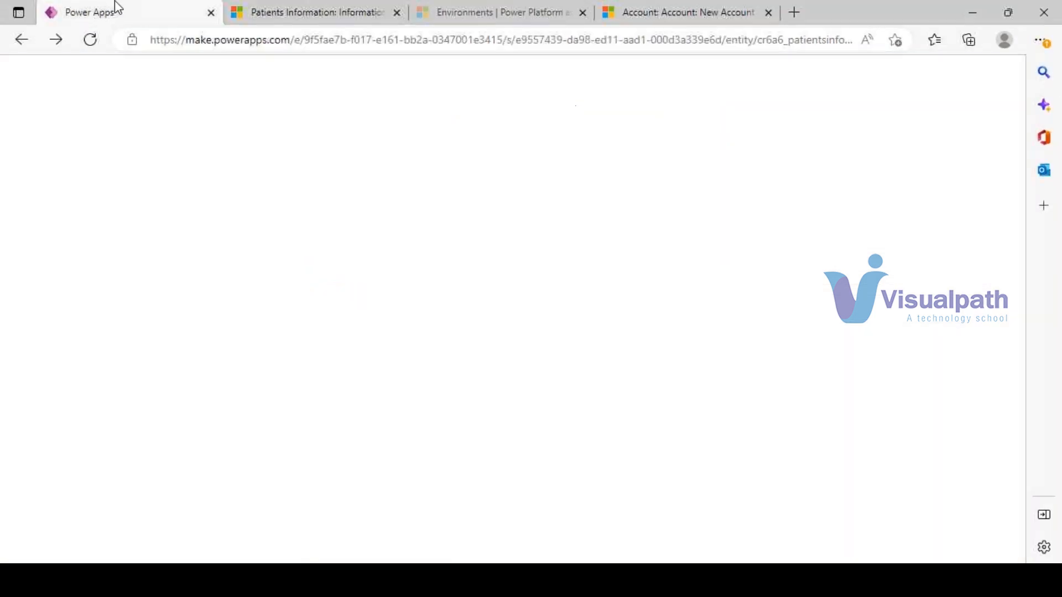
# - Leave the Patients Information quick create form without saving, then return to the Power Apps page
pyautogui.click(379, 7)
pyautogui.click(473, 7)
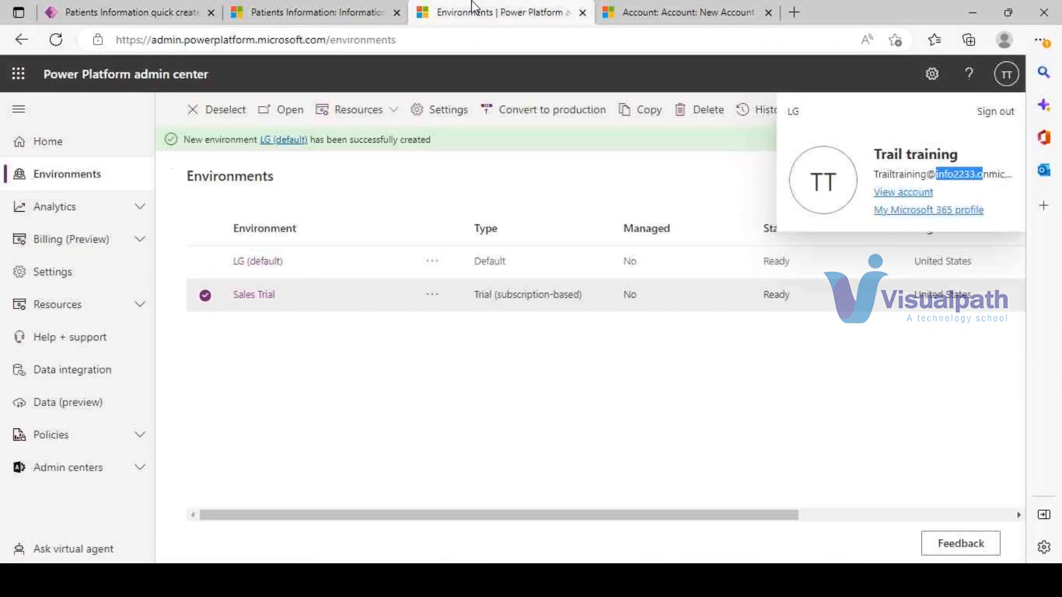
pyautogui.click(130, 8)
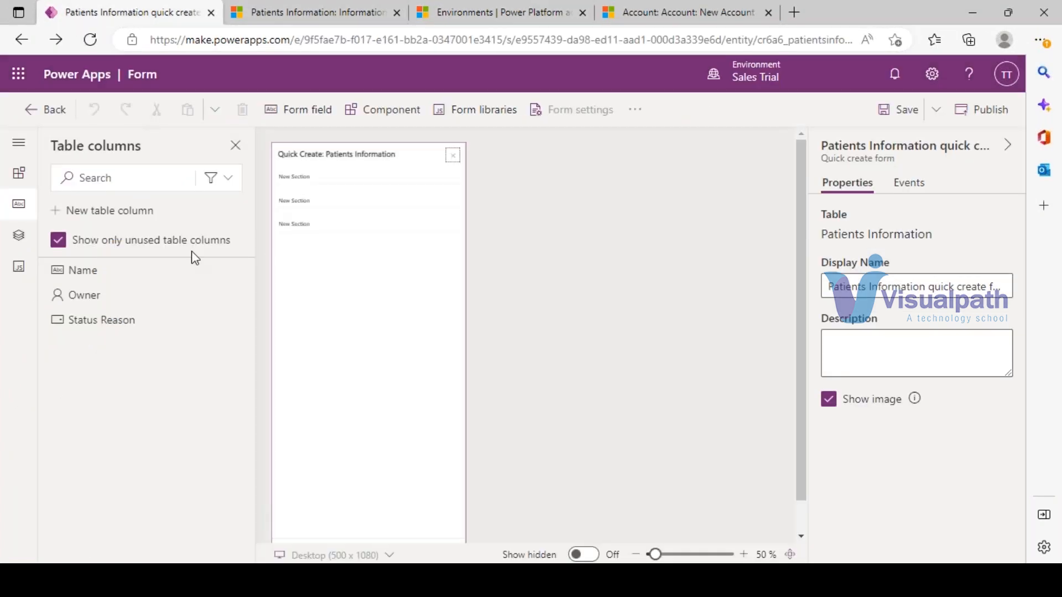
pyautogui.click(30, 113)
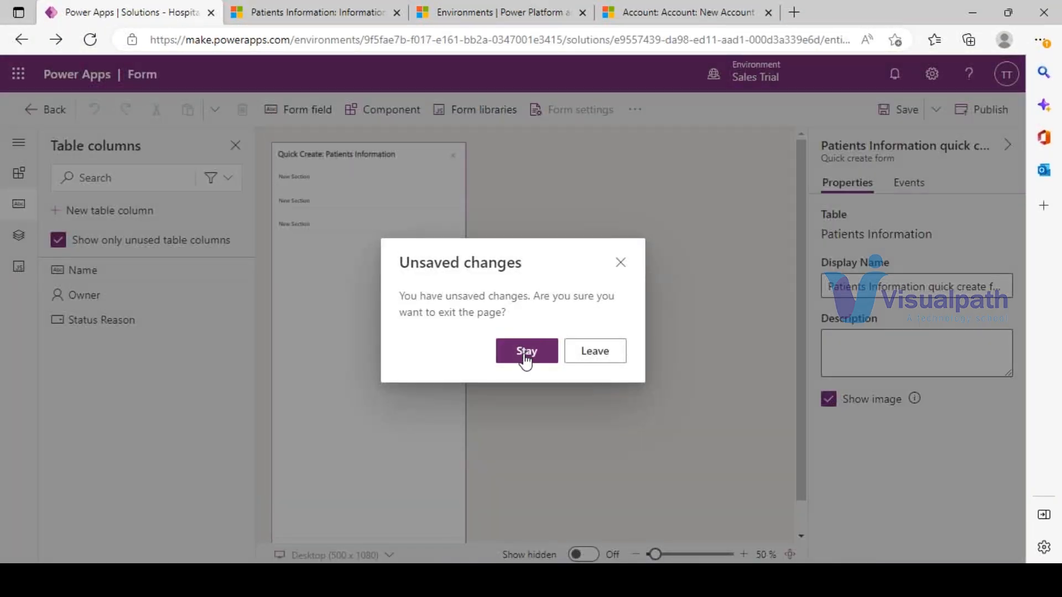
pyautogui.click(593, 354)
pyautogui.click(284, 11)
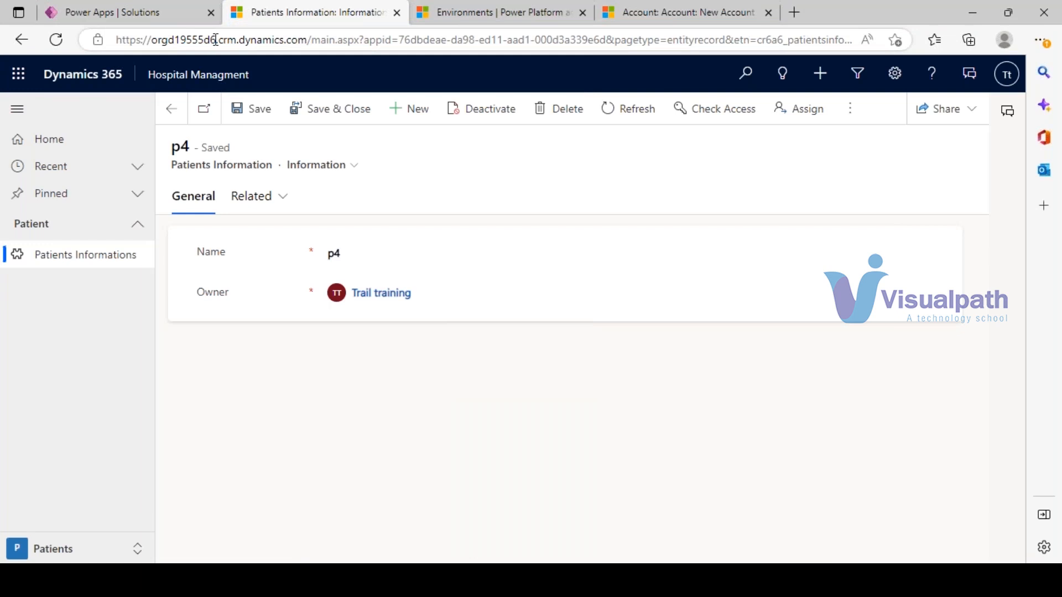
pyautogui.click(135, 11)
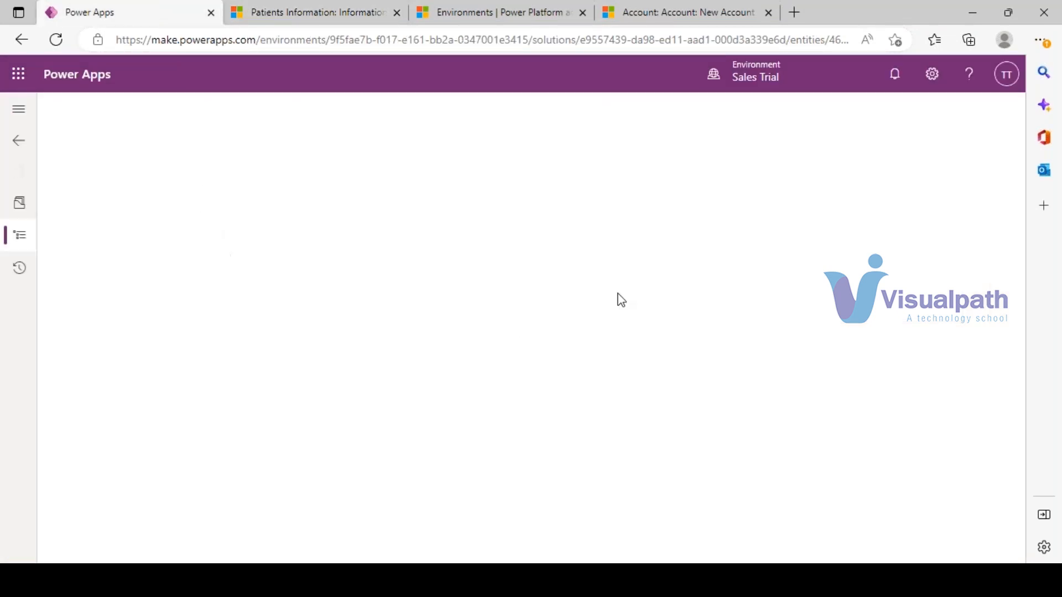
# - Import SchoolManagement_1_0_0_1.zip from the Solutions list into Sales Trial
pyautogui.click(384, 547)
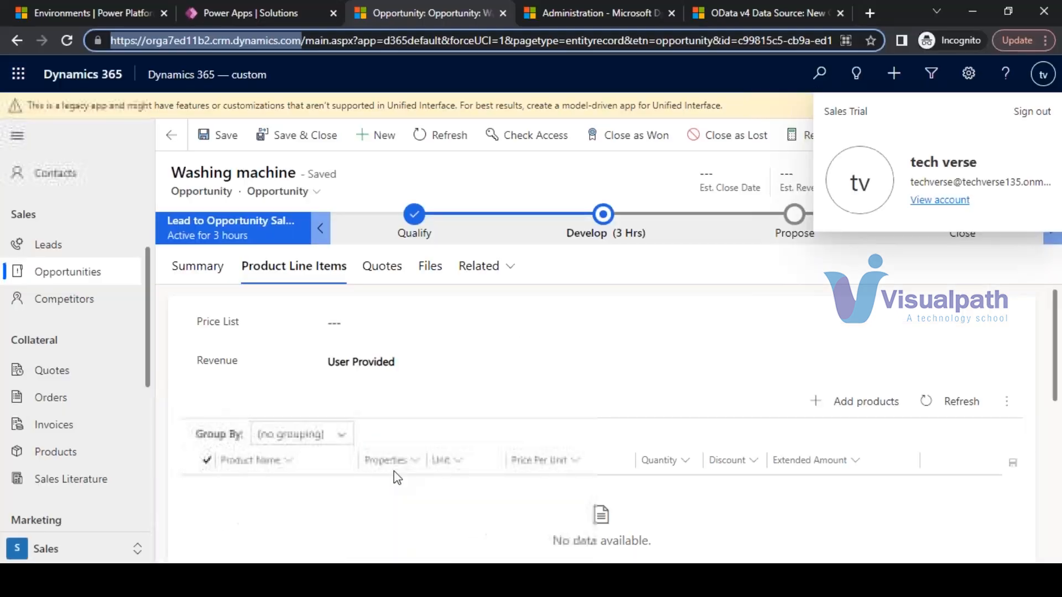
pyautogui.hotkey('alt', 'Tab')
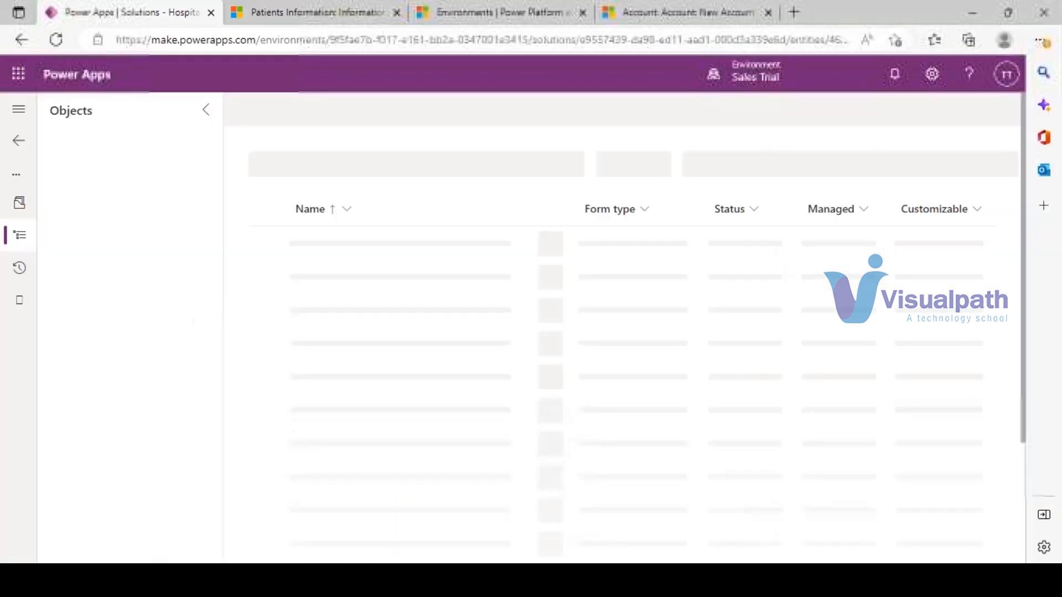
pyautogui.click(16, 146)
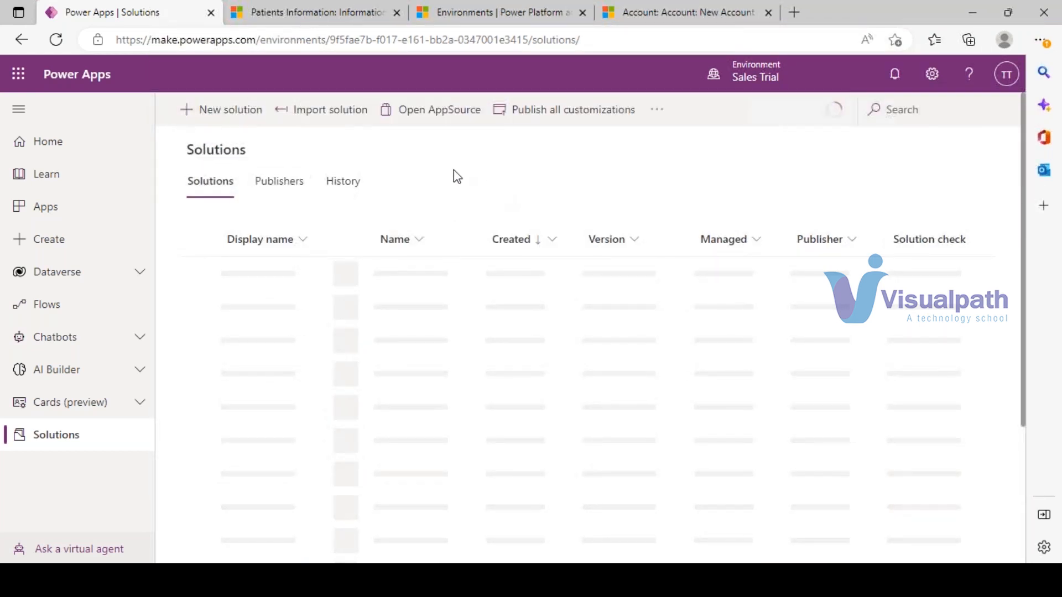
pyautogui.click(307, 116)
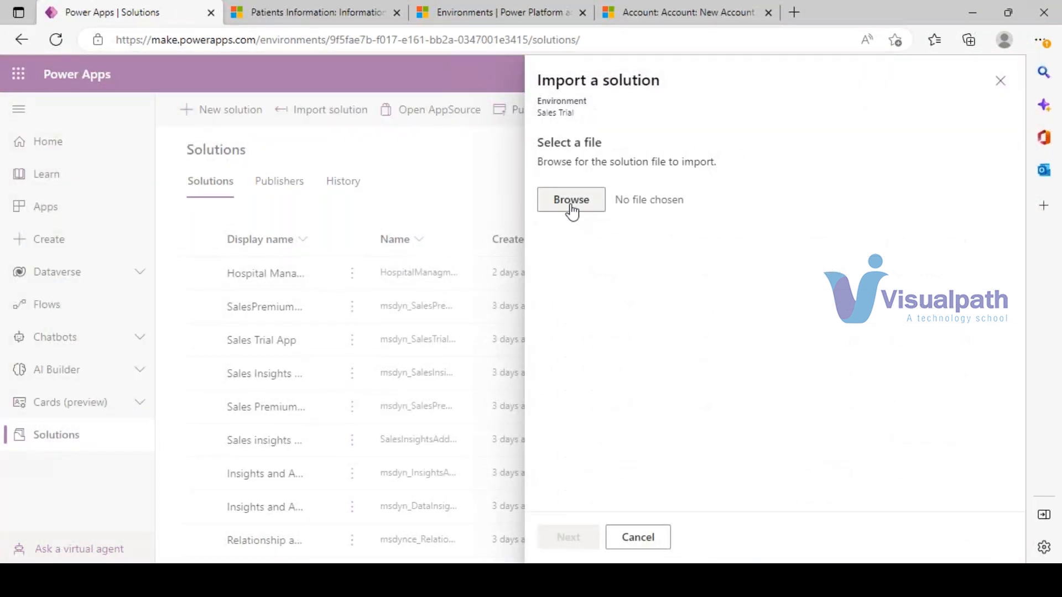
pyautogui.click(572, 202)
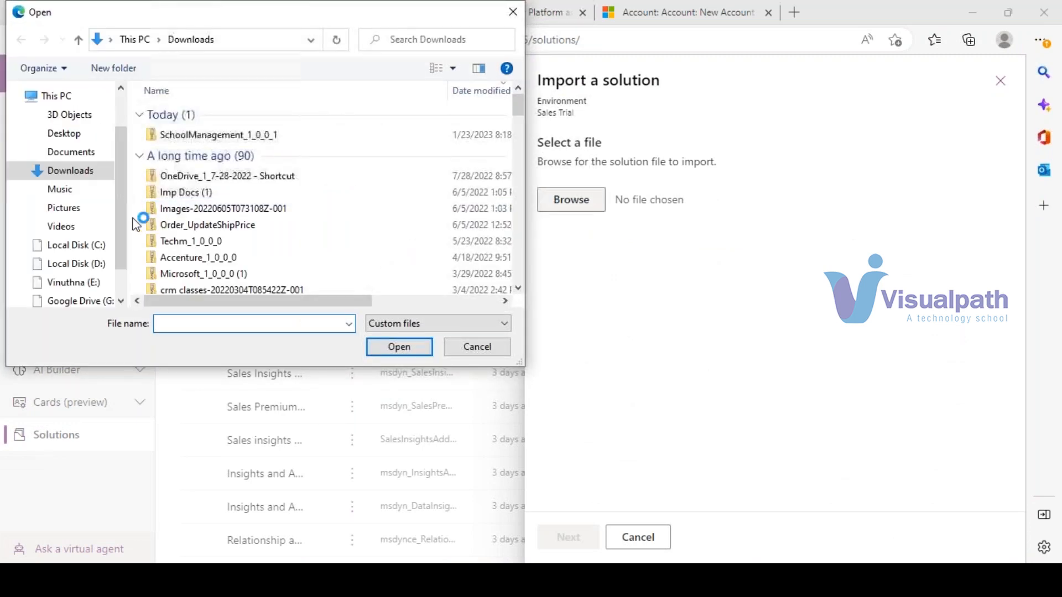
pyautogui.click(190, 135)
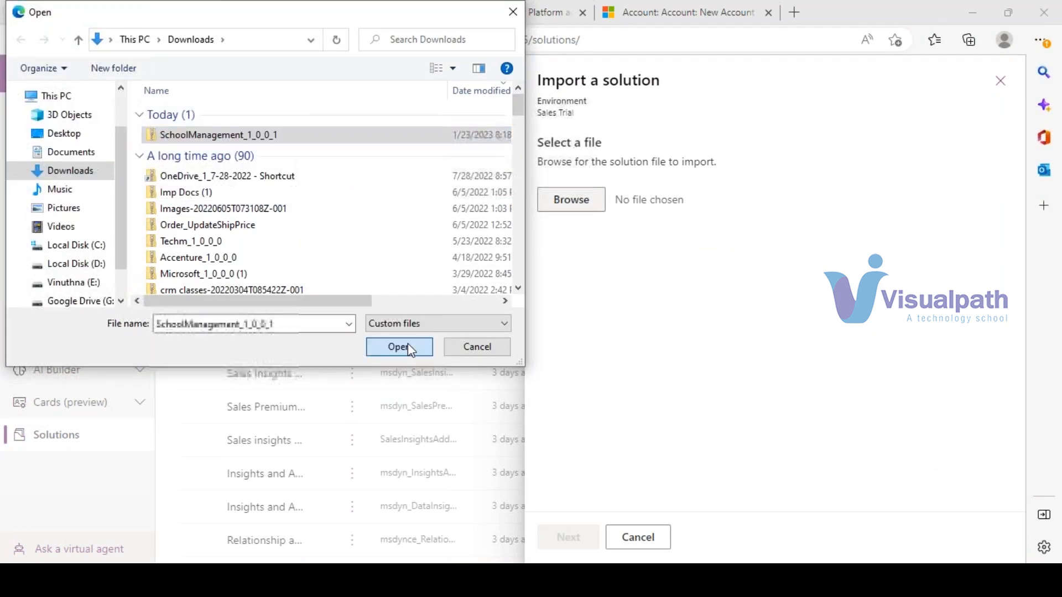
pyautogui.click(398, 346)
pyautogui.click(561, 539)
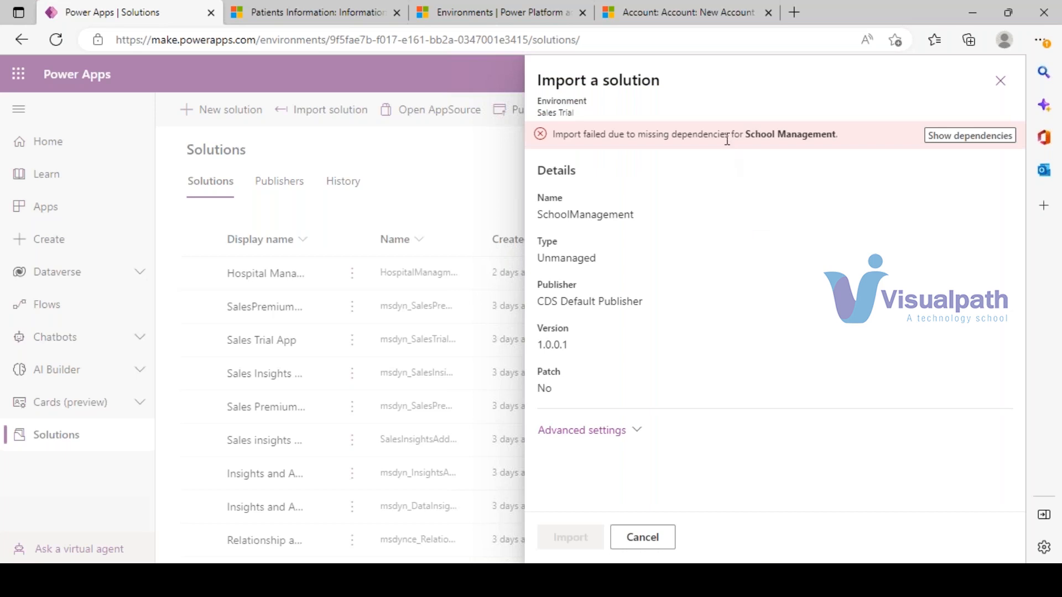
# - Review the missing AD table and InputOutputParameters flow, then close the import panel
pyautogui.click(963, 136)
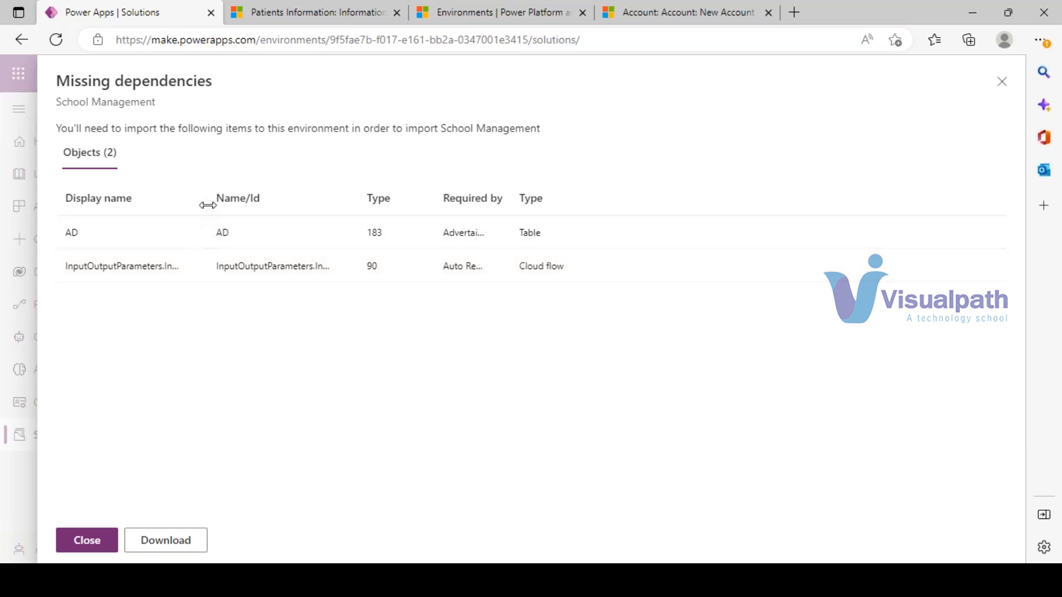
pyautogui.moveTo(204, 201); pyautogui.dragTo(379, 185)
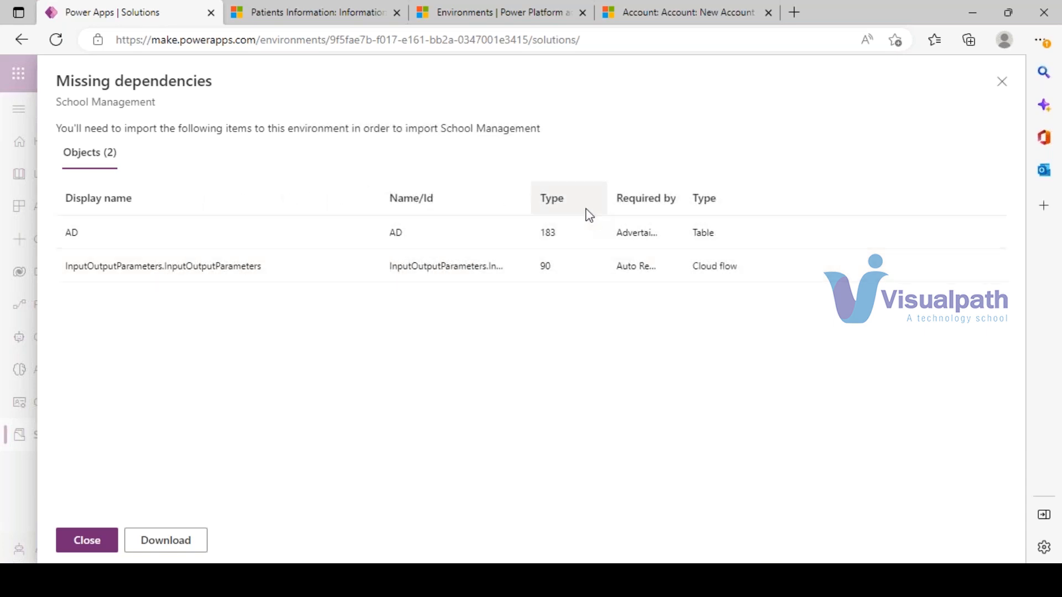
pyautogui.moveTo(607, 191); pyautogui.dragTo(747, 190)
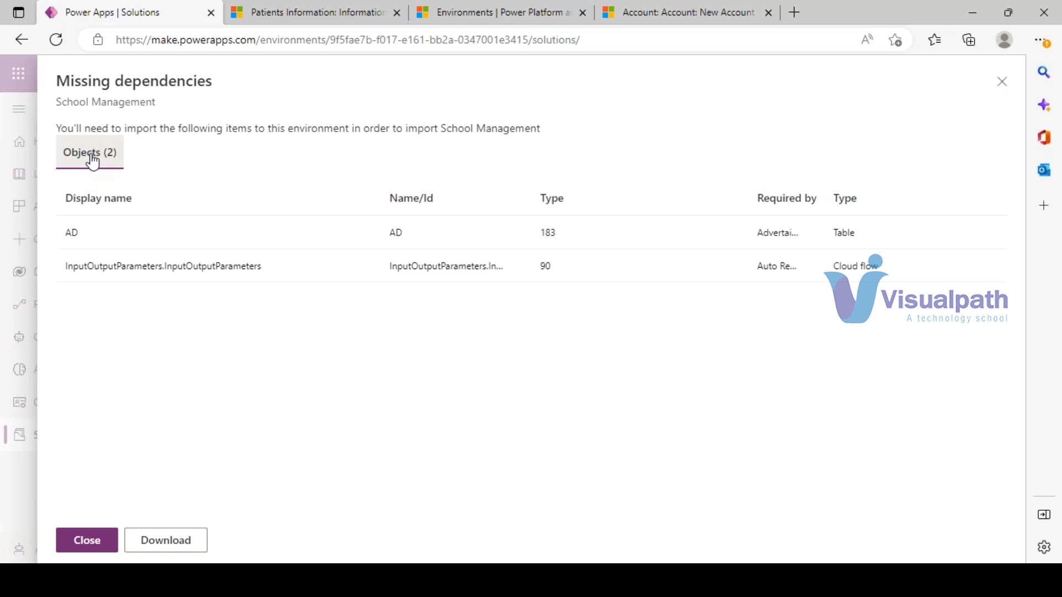
pyautogui.click(100, 544)
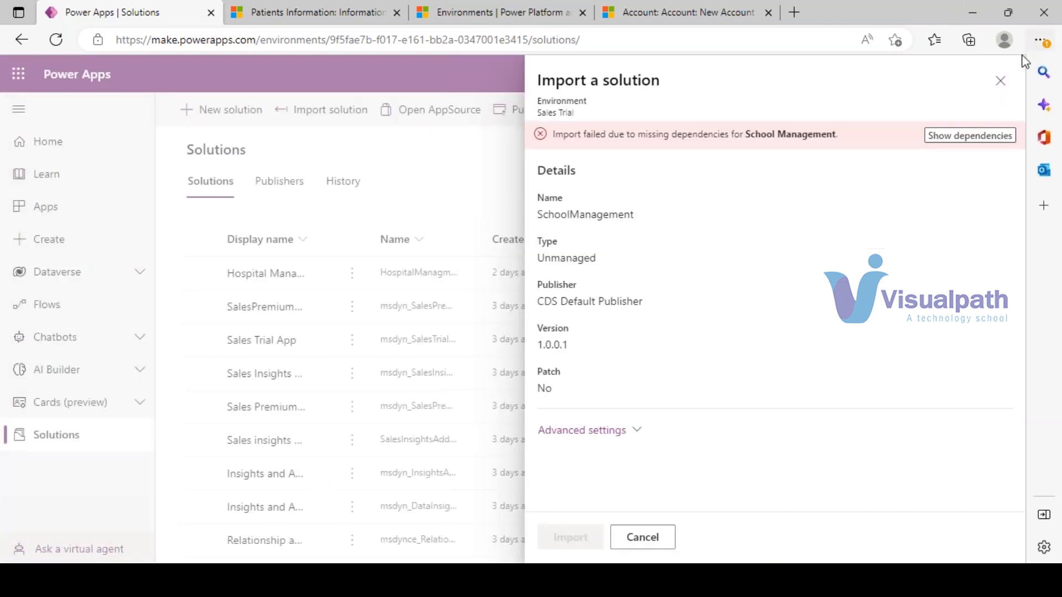
pyautogui.click(1000, 89)
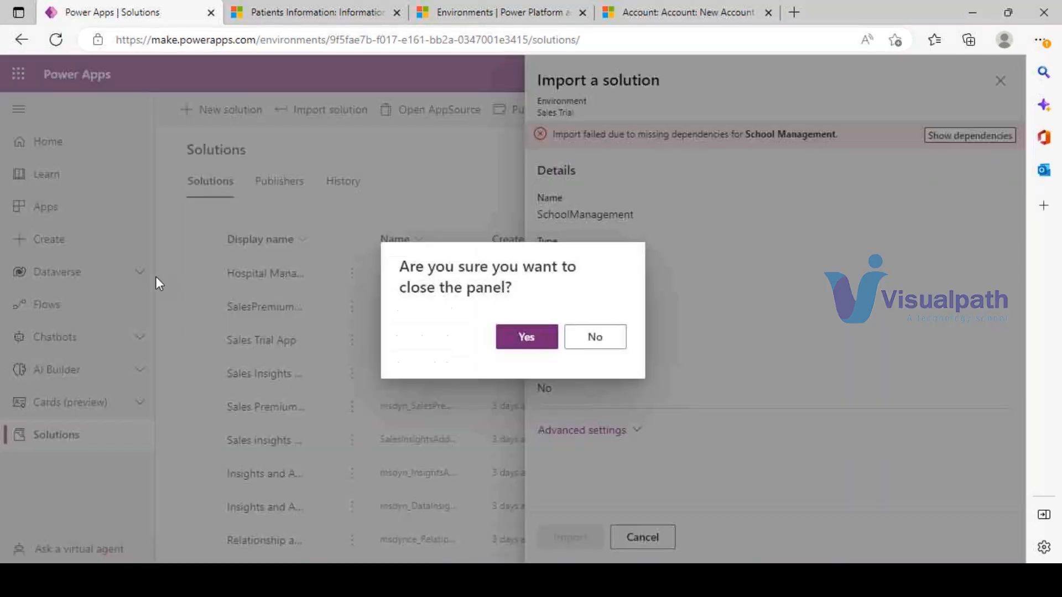
pyautogui.click(526, 339)
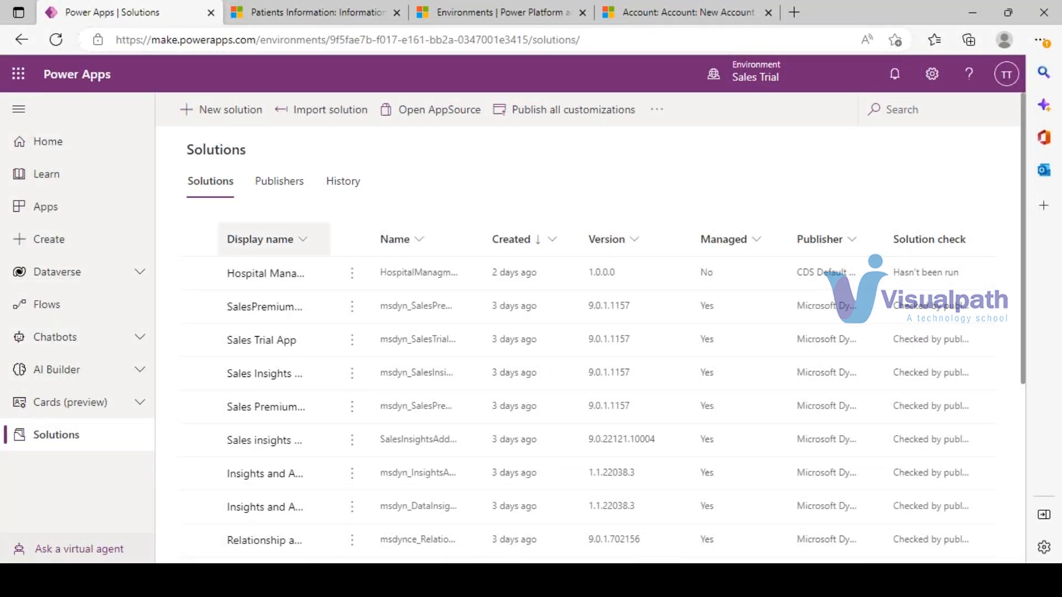
# - Show School Management's dependencies, then return to the solutions list
pyautogui.moveTo(359, 581)
pyautogui.click(388, 532)
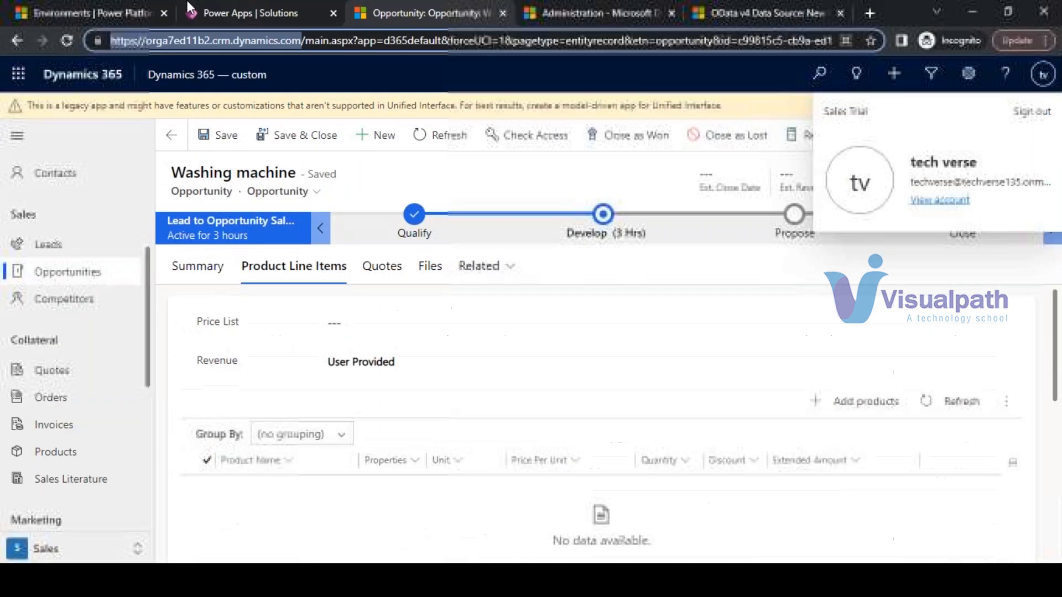
pyautogui.click(132, 10)
pyautogui.click(236, 9)
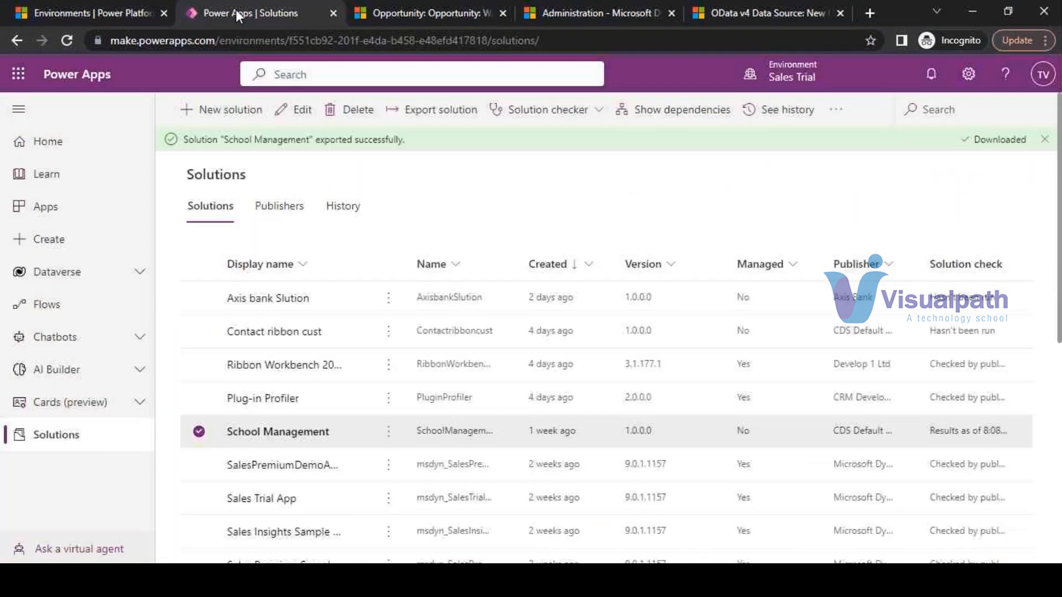
pyautogui.click(702, 108)
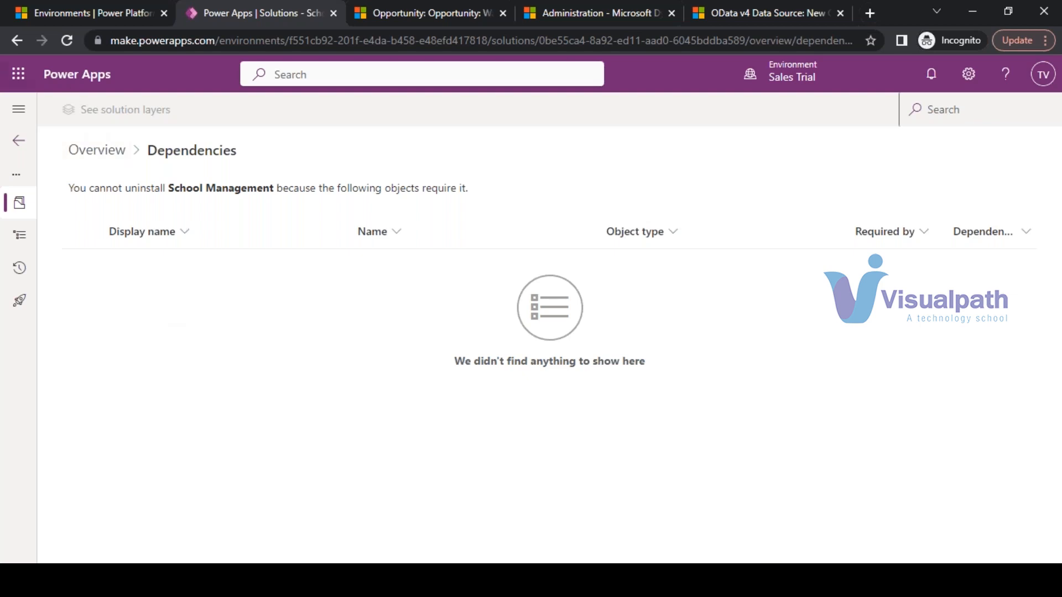
pyautogui.click(16, 42)
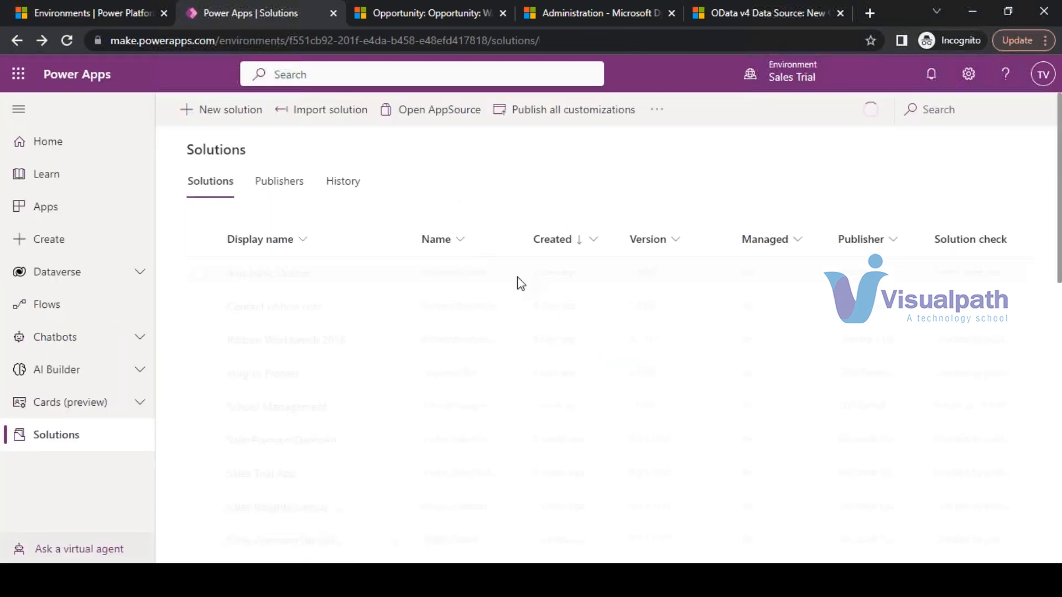
# - Open School Management's Cloud flows section and the Add existing cloud flow panel
pyautogui.click(249, 435)
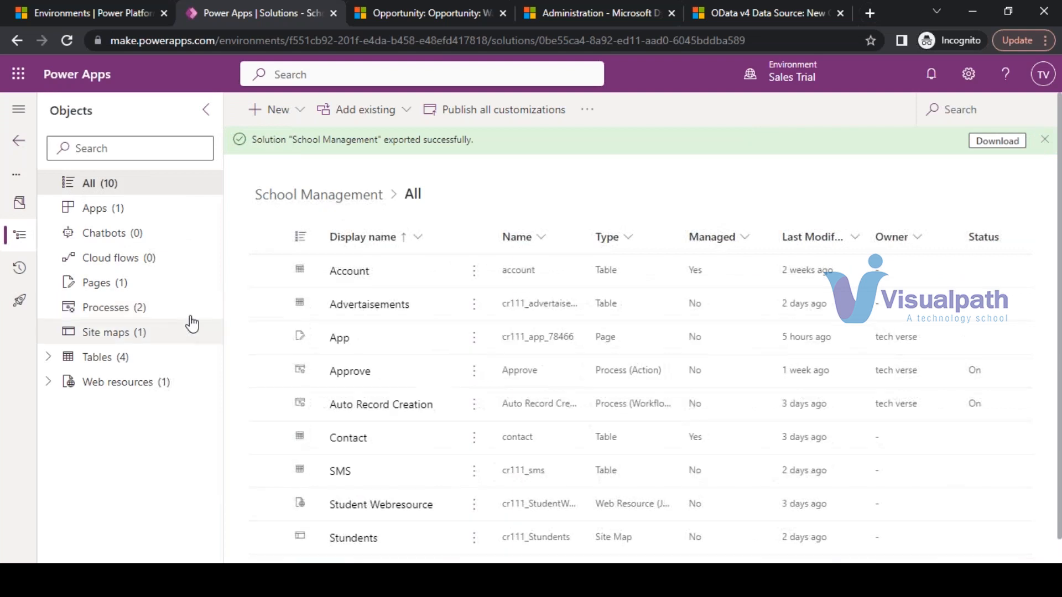
pyautogui.click(189, 304)
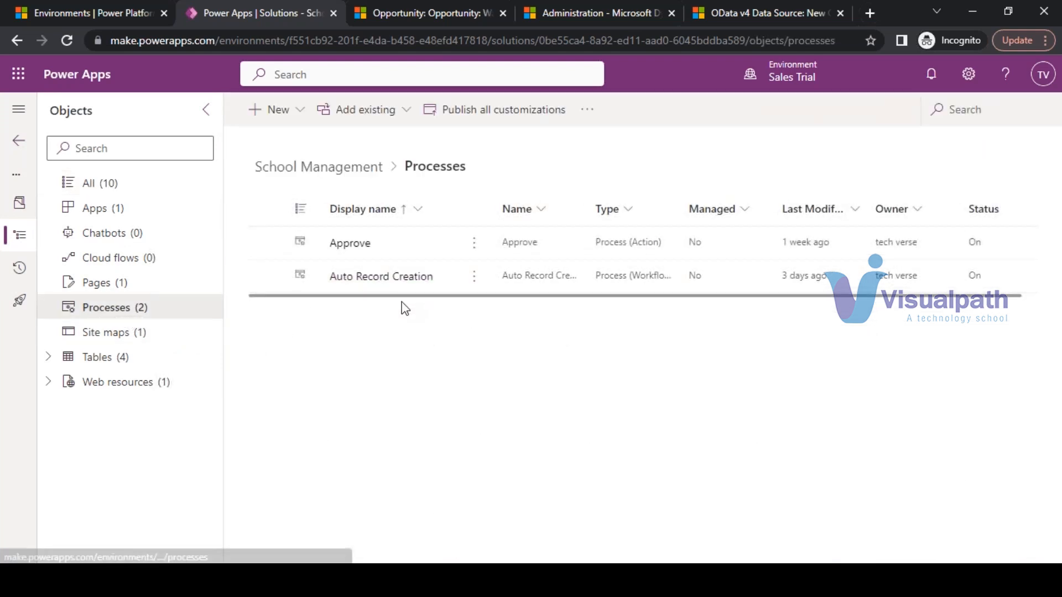
pyautogui.click(214, 263)
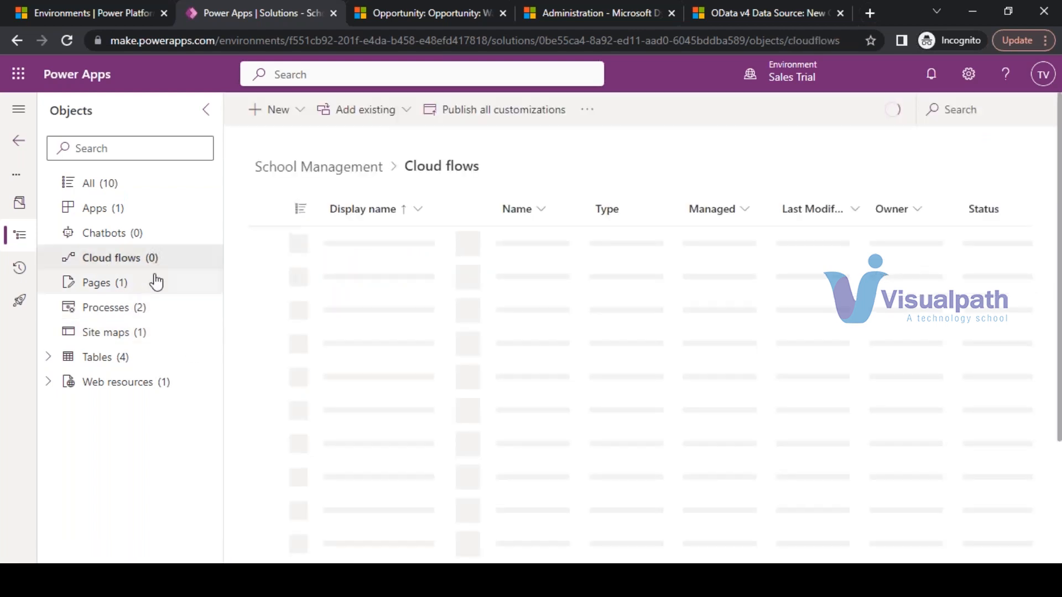
pyautogui.click(406, 113)
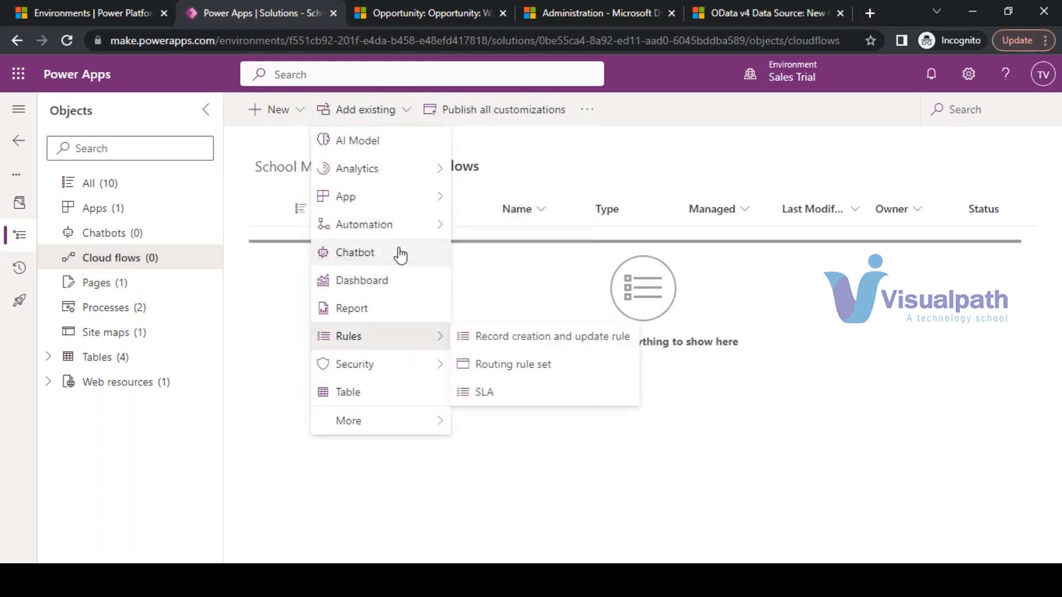
pyautogui.moveTo(405, 229)
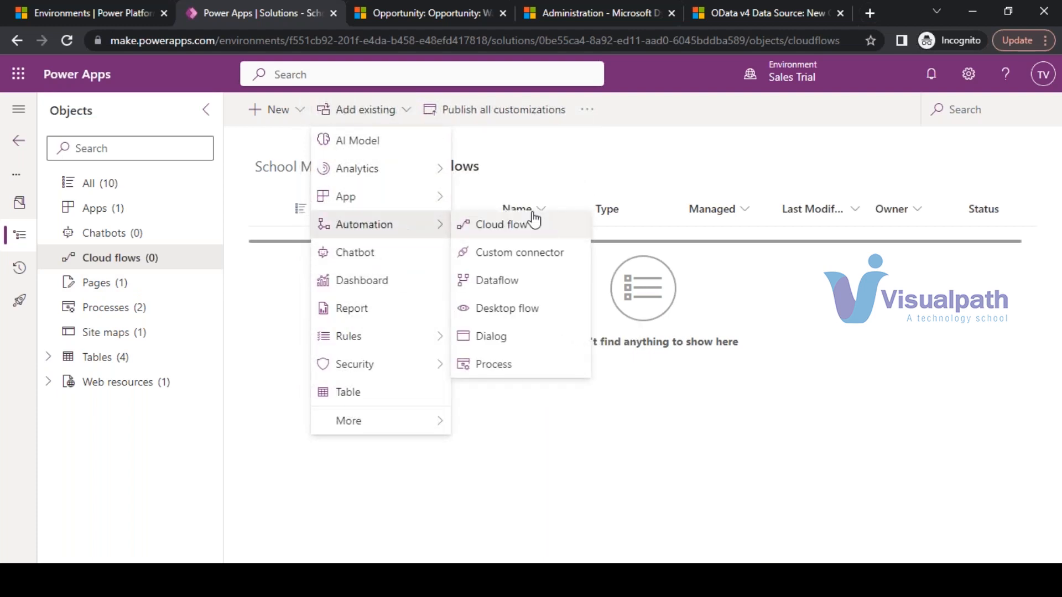
pyautogui.click(535, 231)
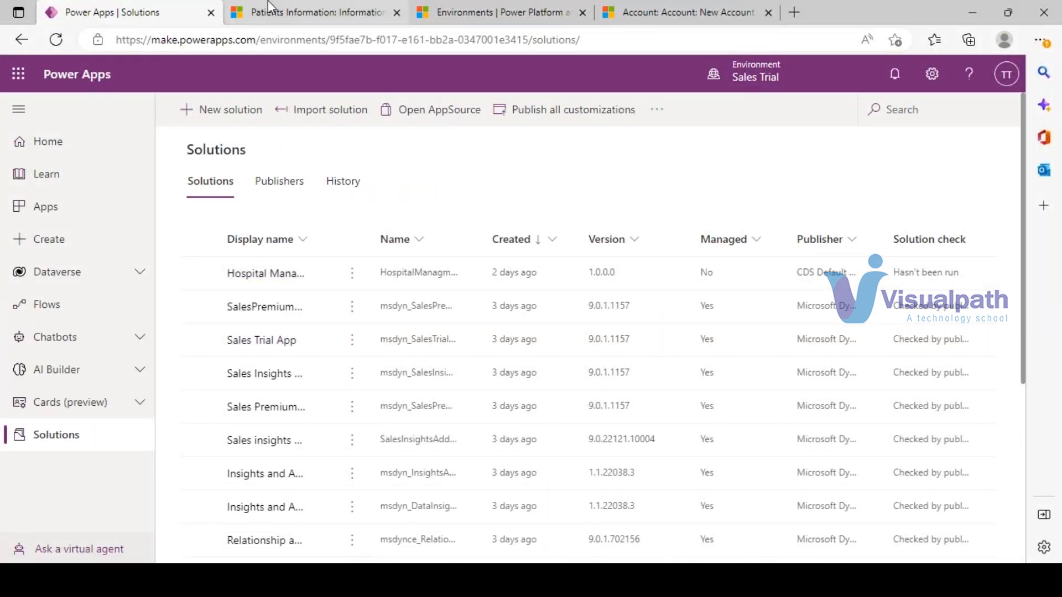
# - Check the Outside Dataverse and From Dataverse tabs, then cancel without adding a flow
pyautogui.moveTo(362, 578)
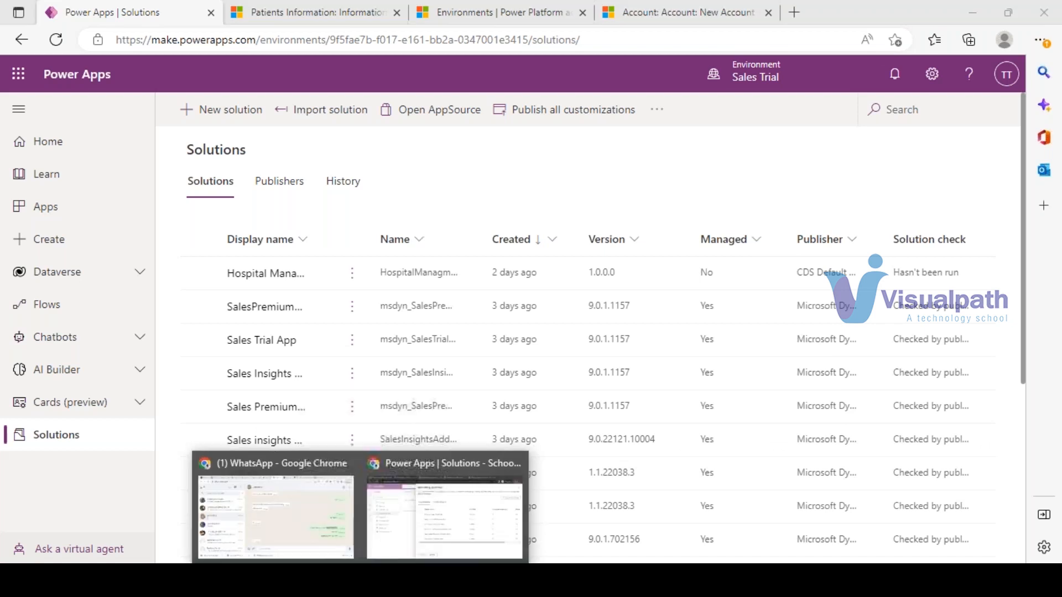
pyautogui.click(406, 524)
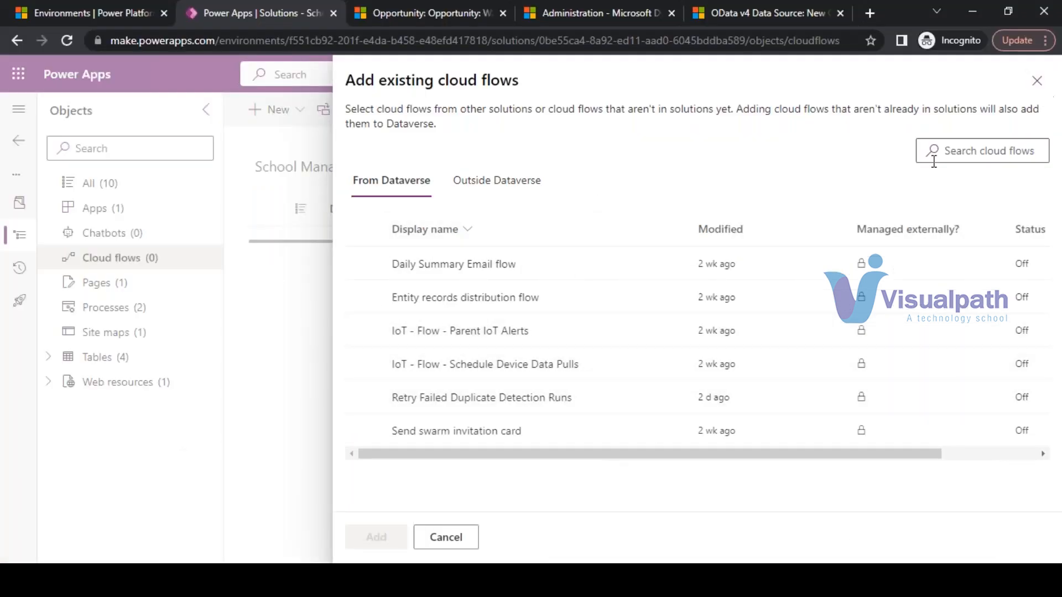
pyautogui.click(489, 191)
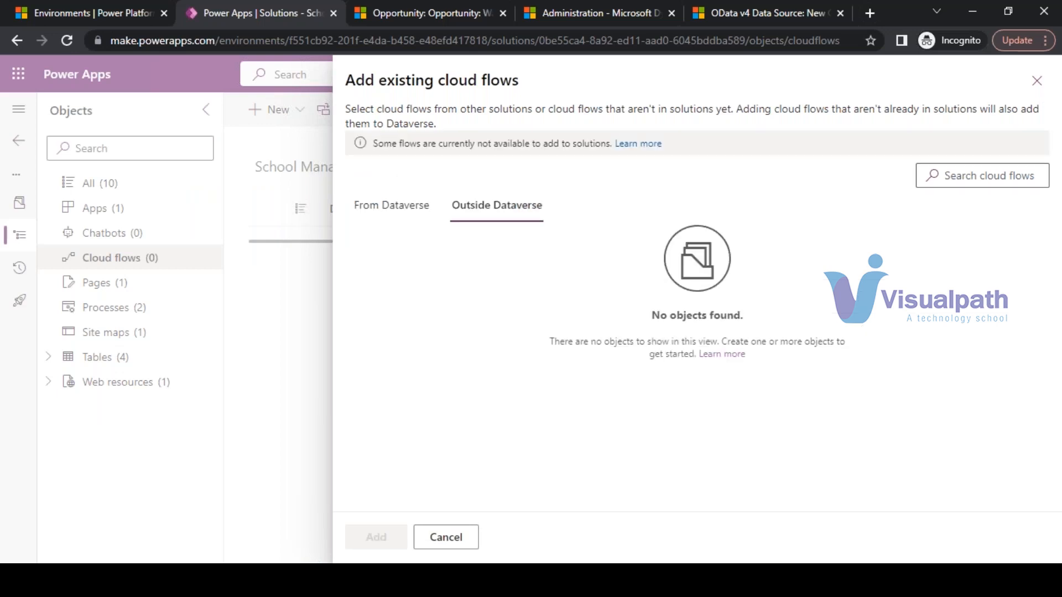
pyautogui.click(381, 206)
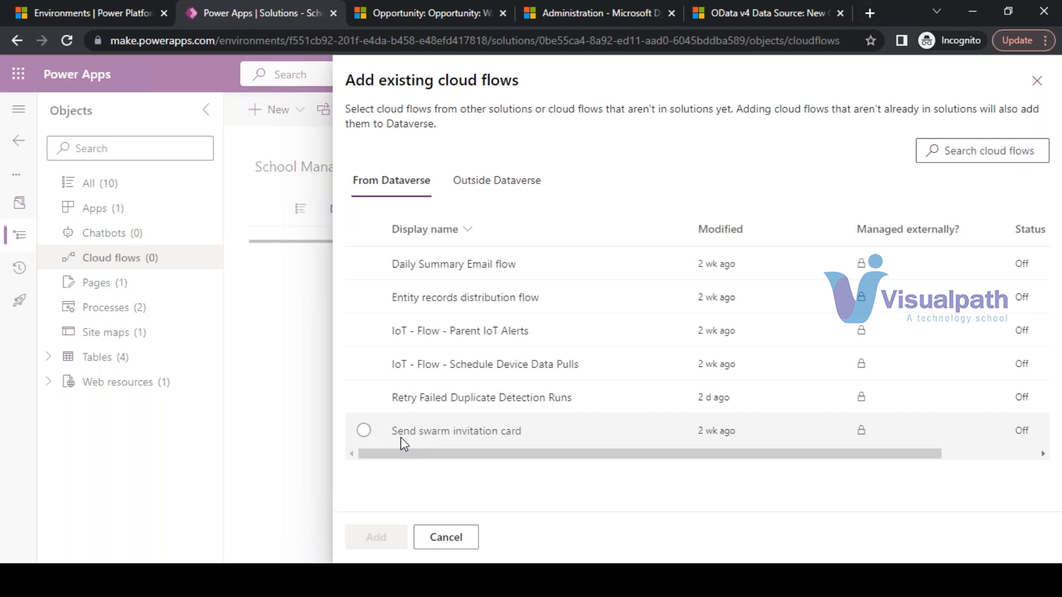
pyautogui.click(475, 551)
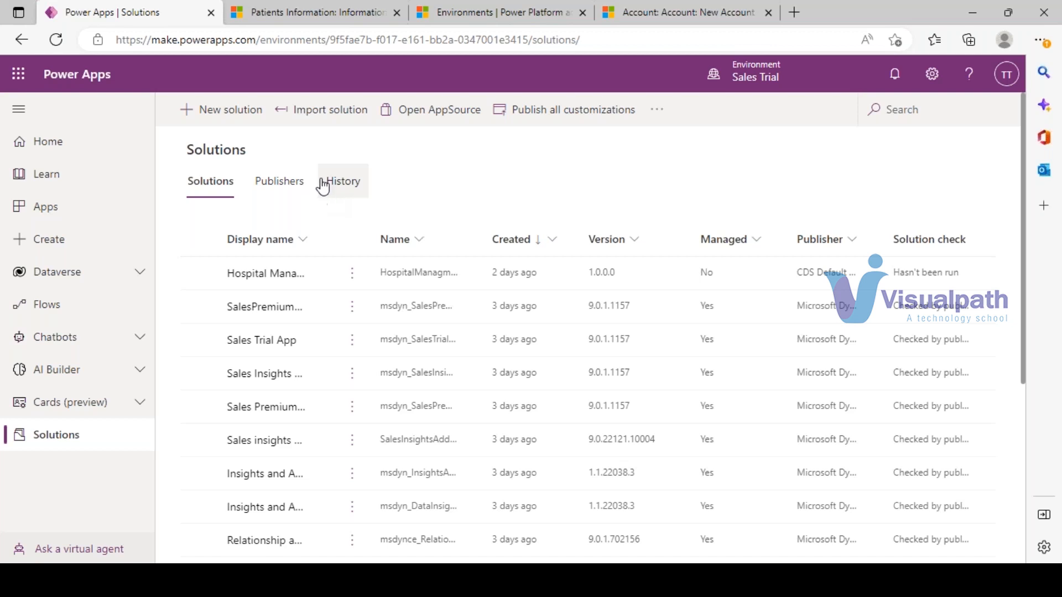
# - Reopen School Management and list its four tables
pyautogui.click(329, 11)
pyautogui.moveTo(403, 580)
pyautogui.click(403, 543)
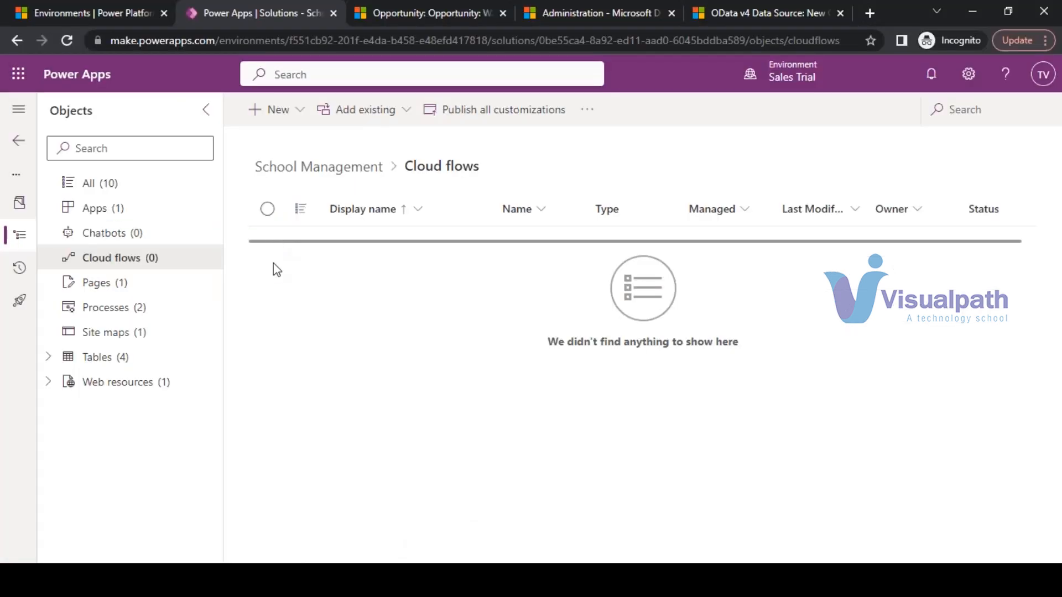
pyautogui.click(19, 143)
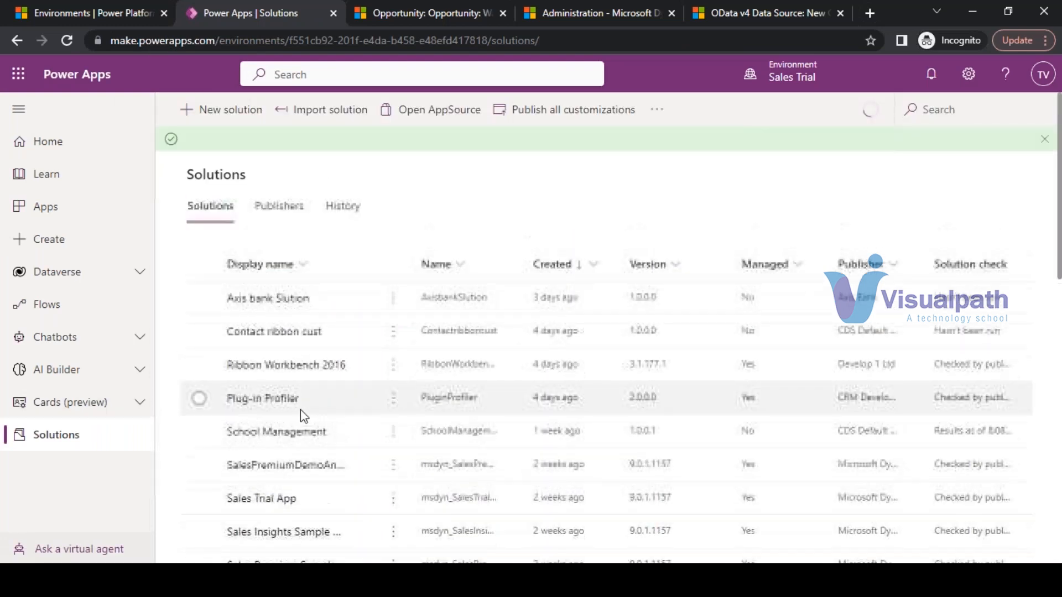
pyautogui.click(278, 434)
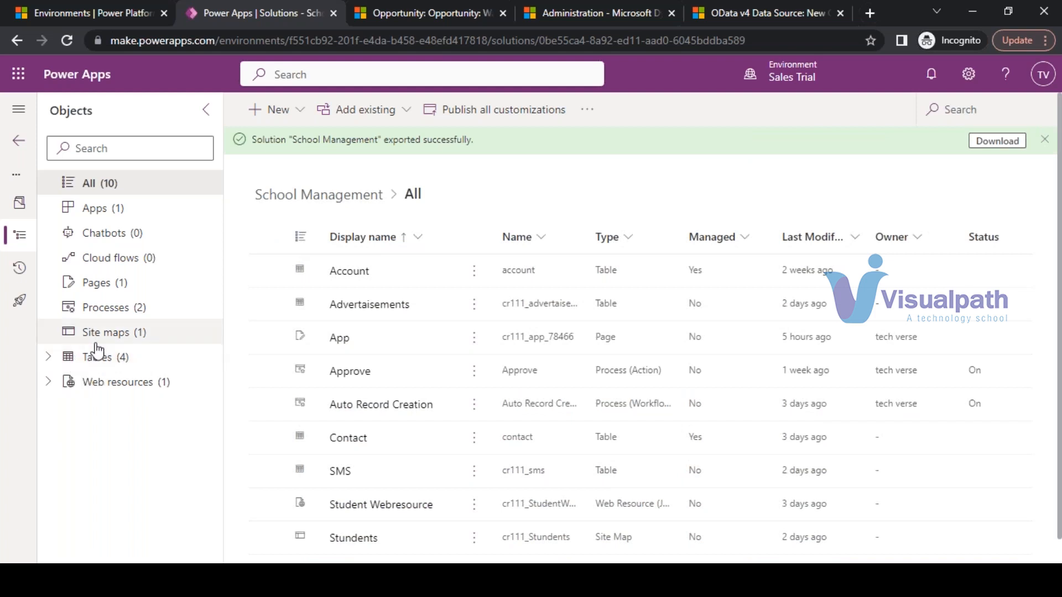
pyautogui.click(52, 358)
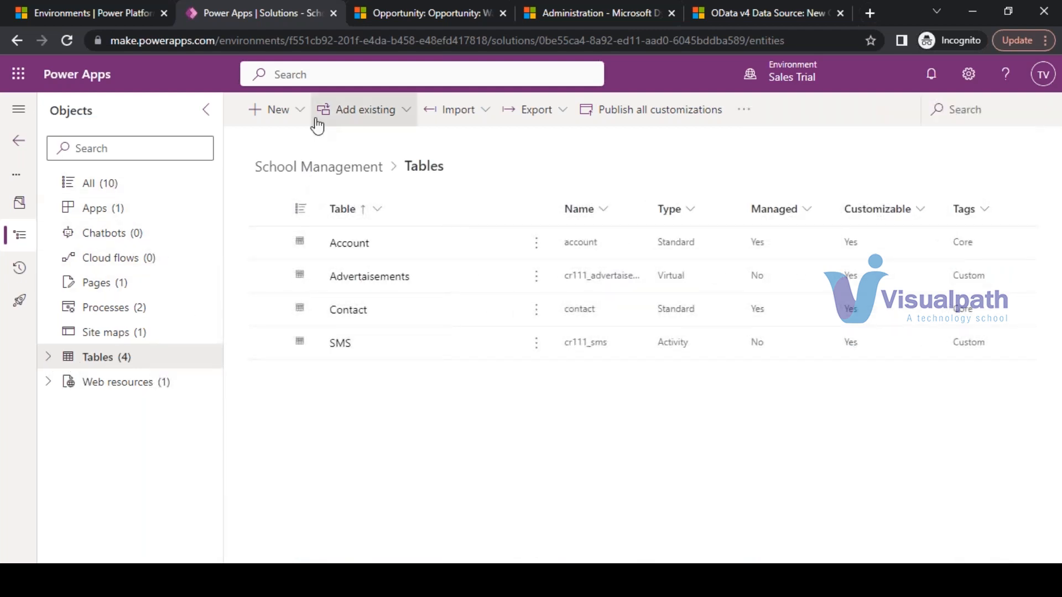
# - Look at the New > App options, then switch to the Dynamics 365 Opportunity tab
pyautogui.click(297, 114)
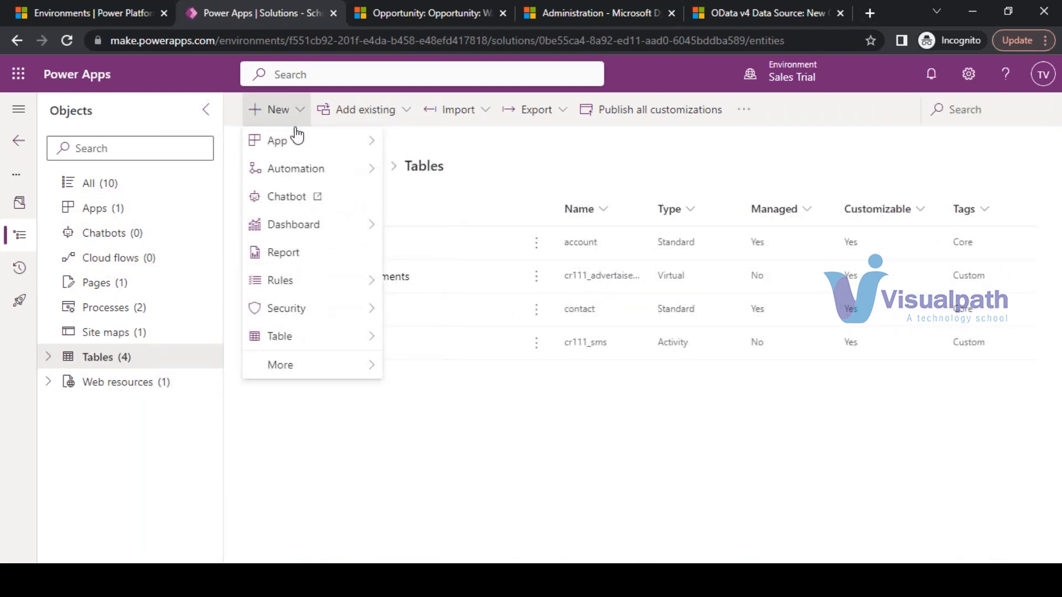
pyautogui.moveTo(325, 143)
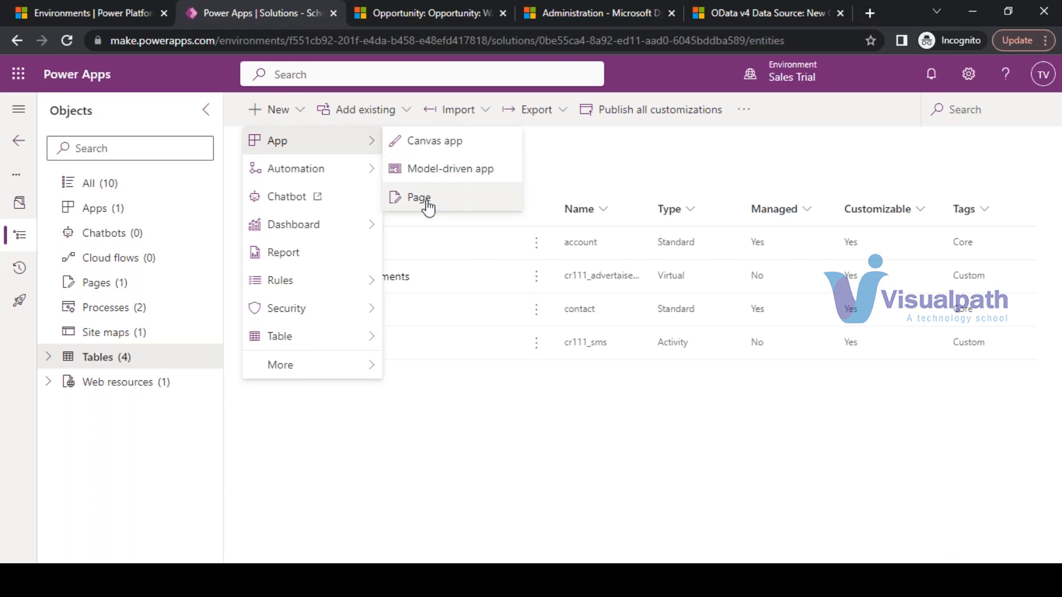
pyautogui.click(412, 11)
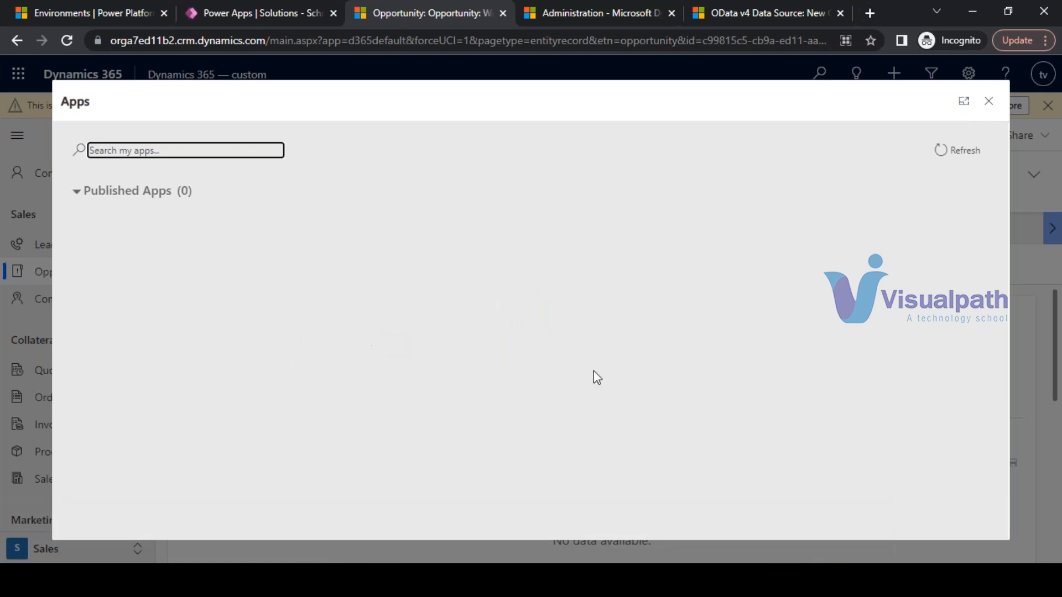
# - Open the Stundents app from the Dynamics 365 apps list
pyautogui.scroll(-2, 636, 368)
pyautogui.scroll(-2, 636, 368)
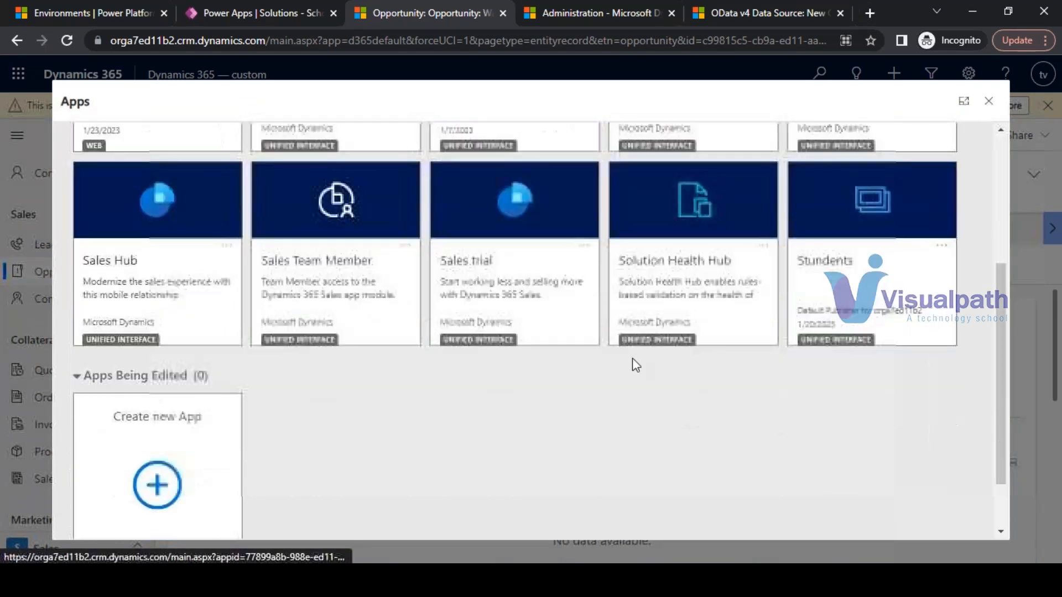
pyautogui.click(874, 254)
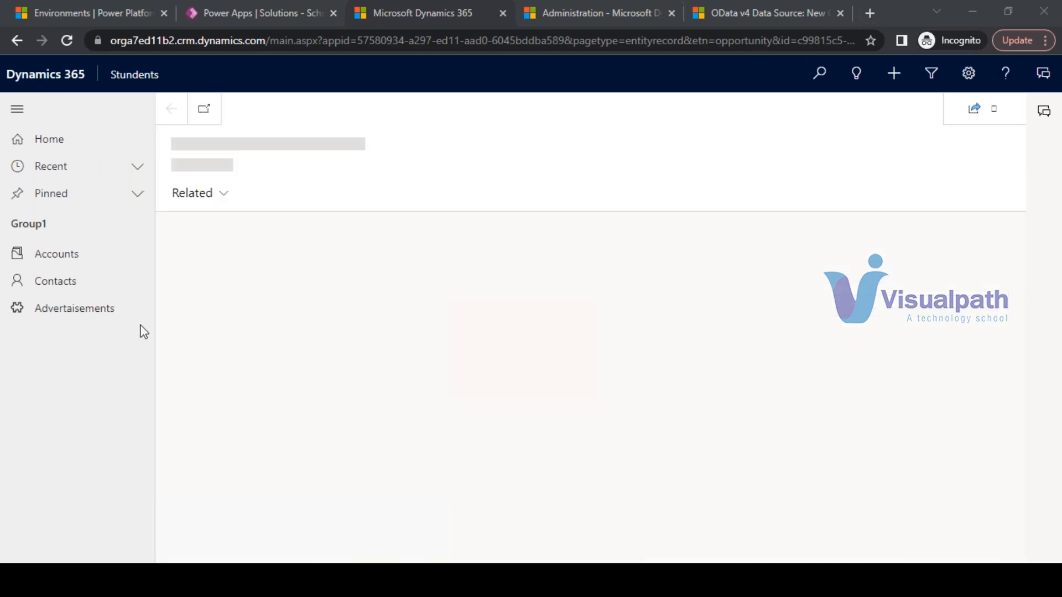
# - Browse Advertisements, Accounts, the A. Datum Corporation record and Contacts, then open a new tab
pyautogui.click(67, 311)
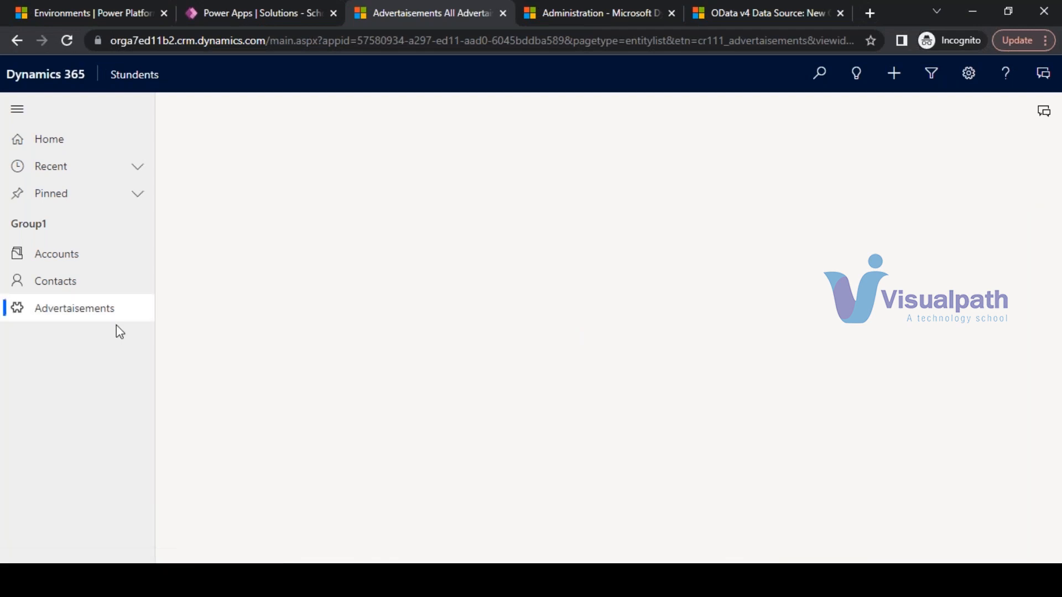
pyautogui.click(65, 258)
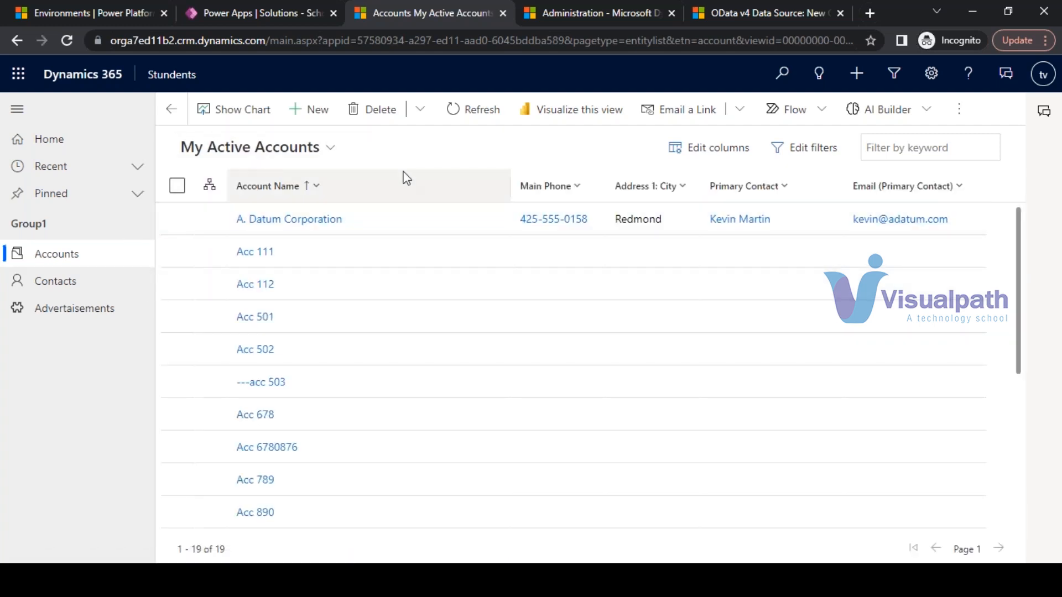
pyautogui.click(310, 221)
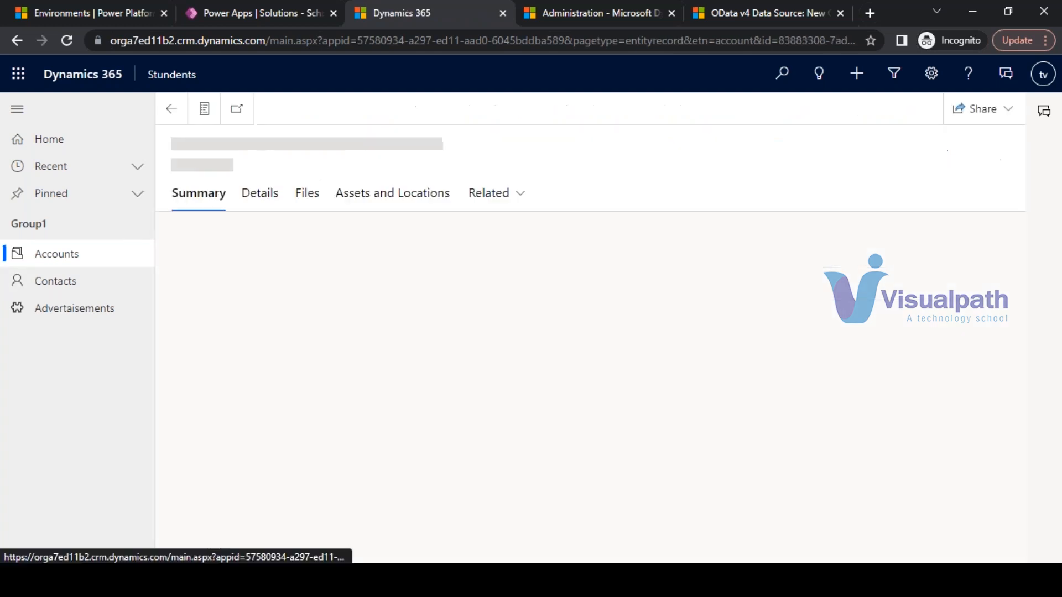
pyautogui.click(51, 284)
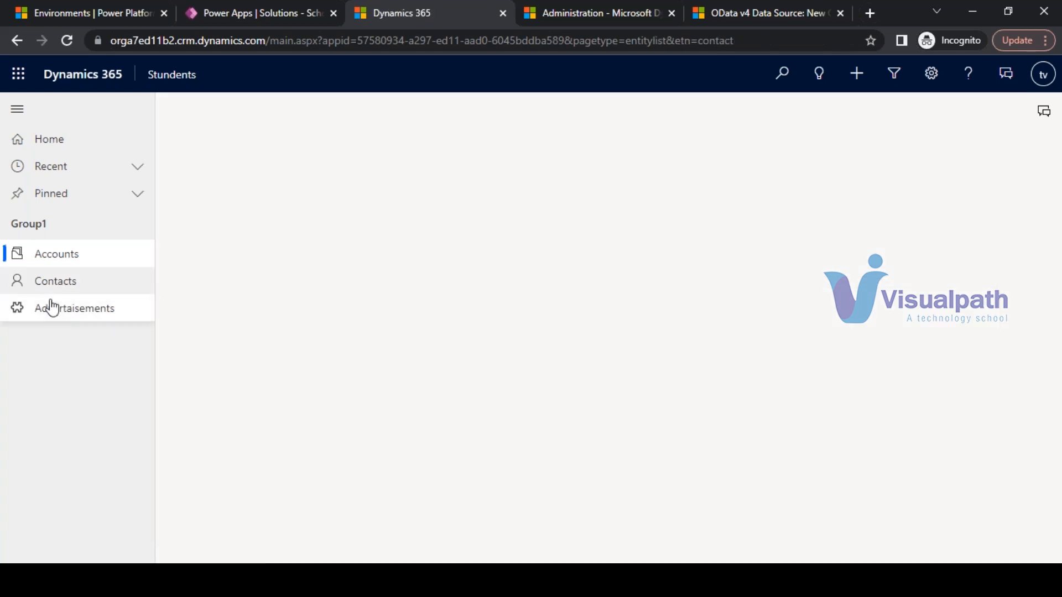
pyautogui.click(50, 307)
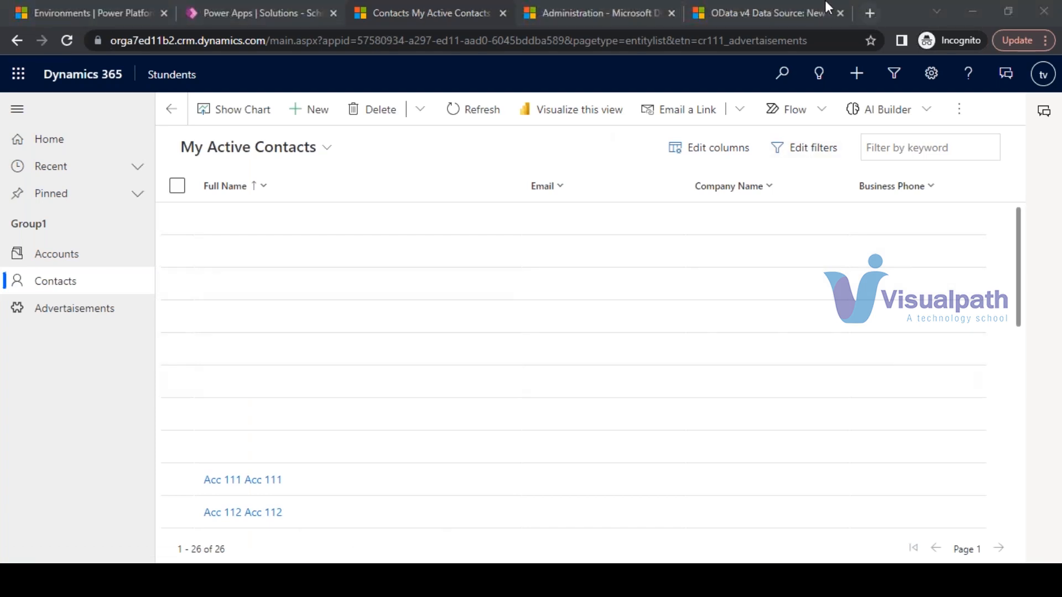
pyautogui.click(869, 13)
# - Search Google for 'c# corner' in the Incognito tab
pyautogui.write('c')
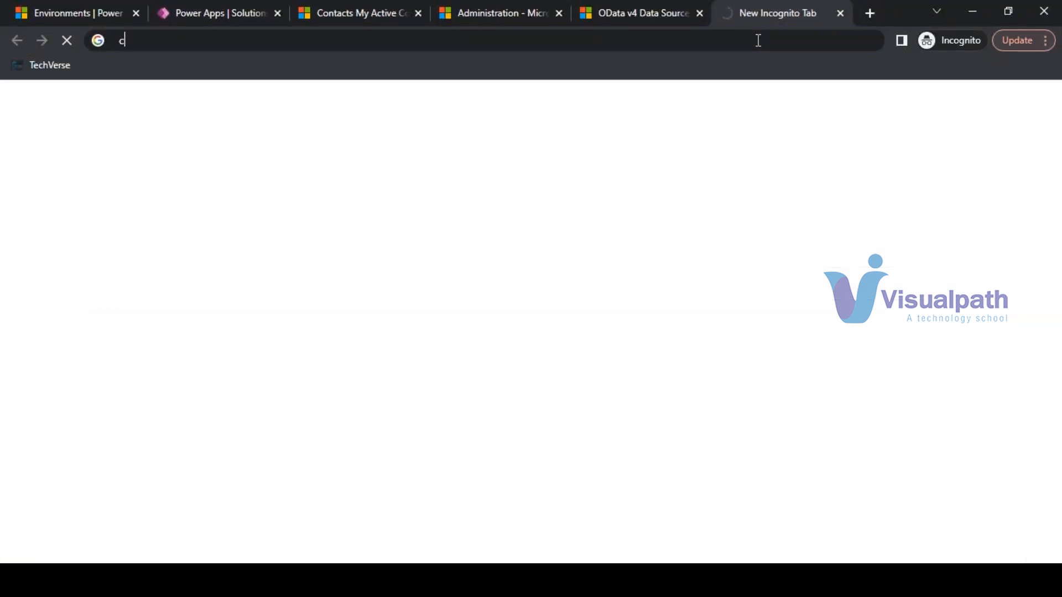
pyautogui.write('# c')
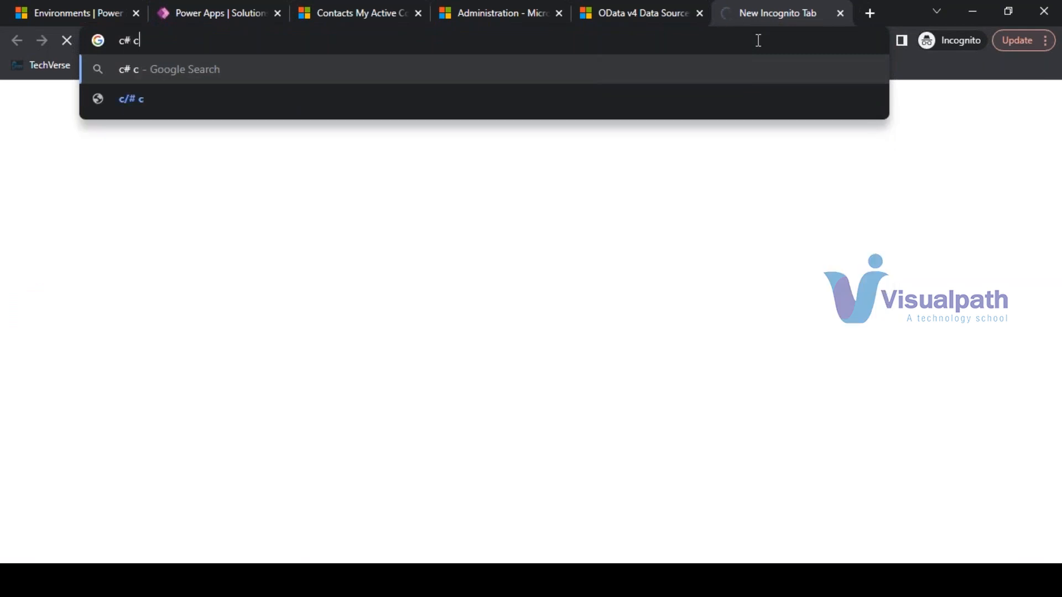
pyautogui.write('orner')
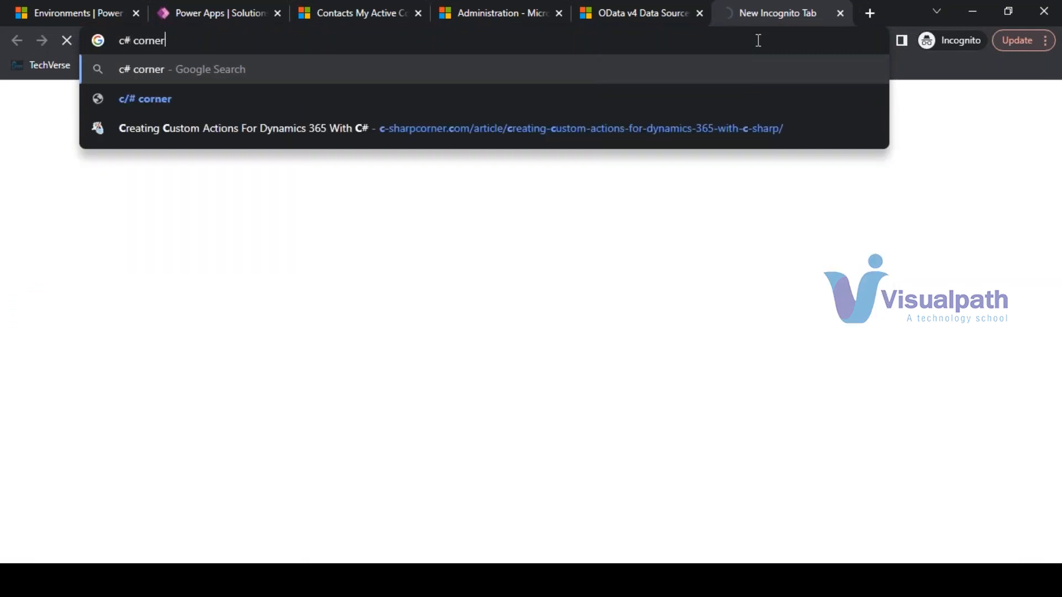
pyautogui.press('Return')
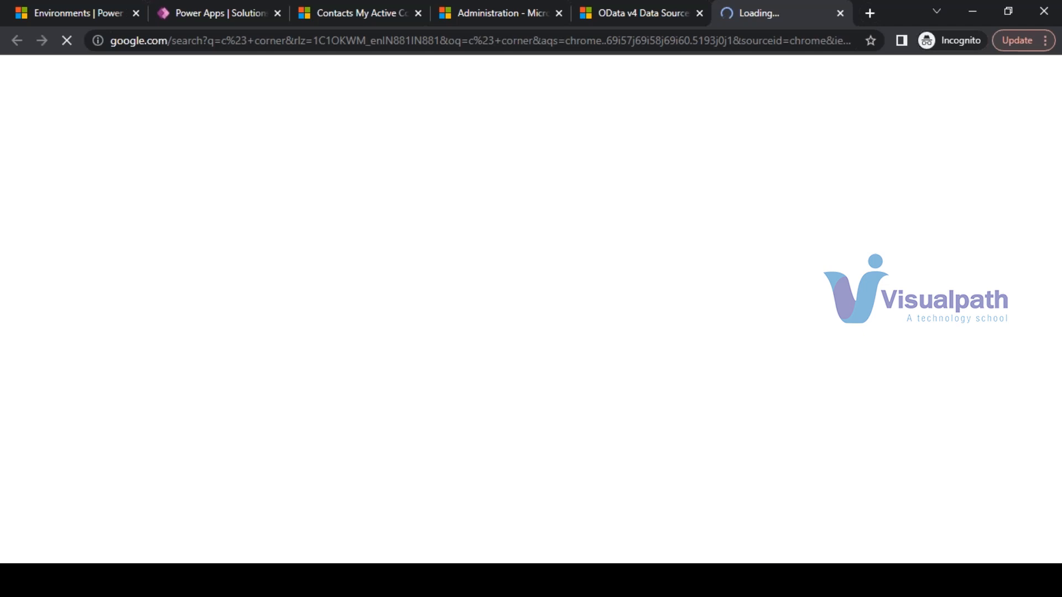
pyautogui.click(212, 6)
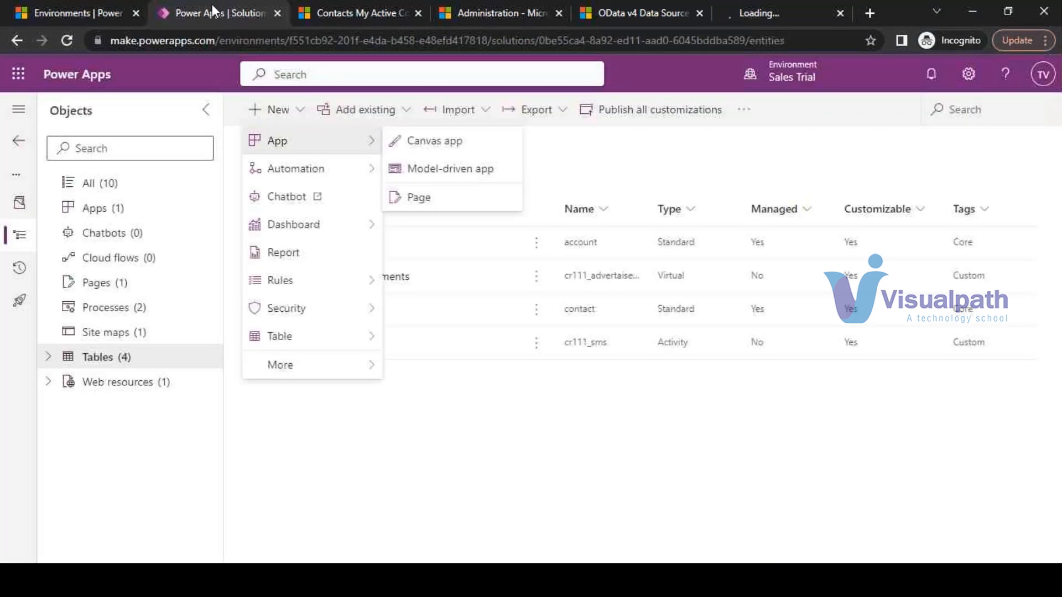
pyautogui.click(305, 111)
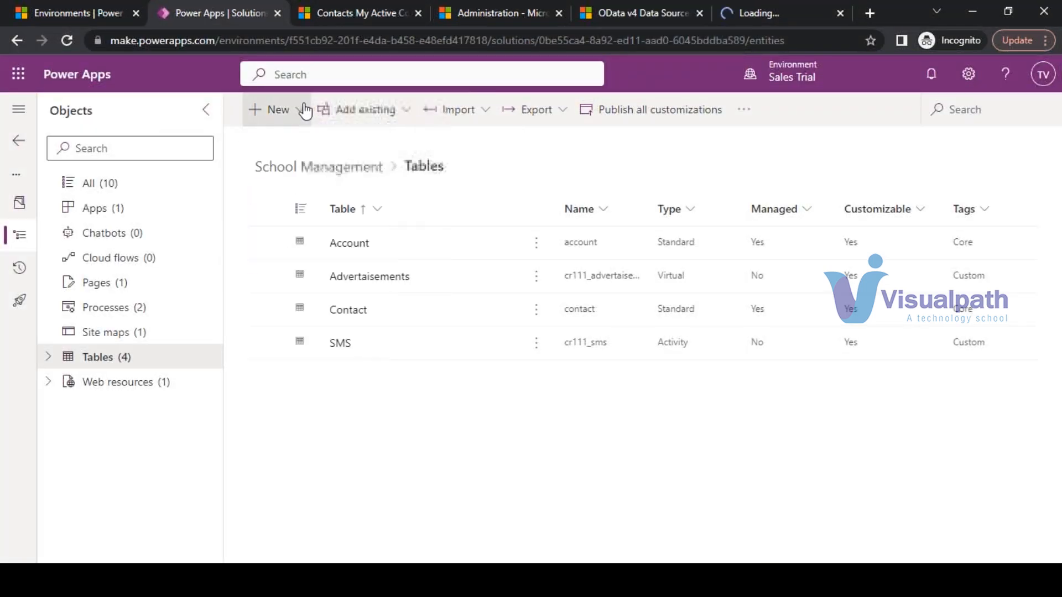
pyautogui.click(302, 110)
pyautogui.moveTo(357, 175)
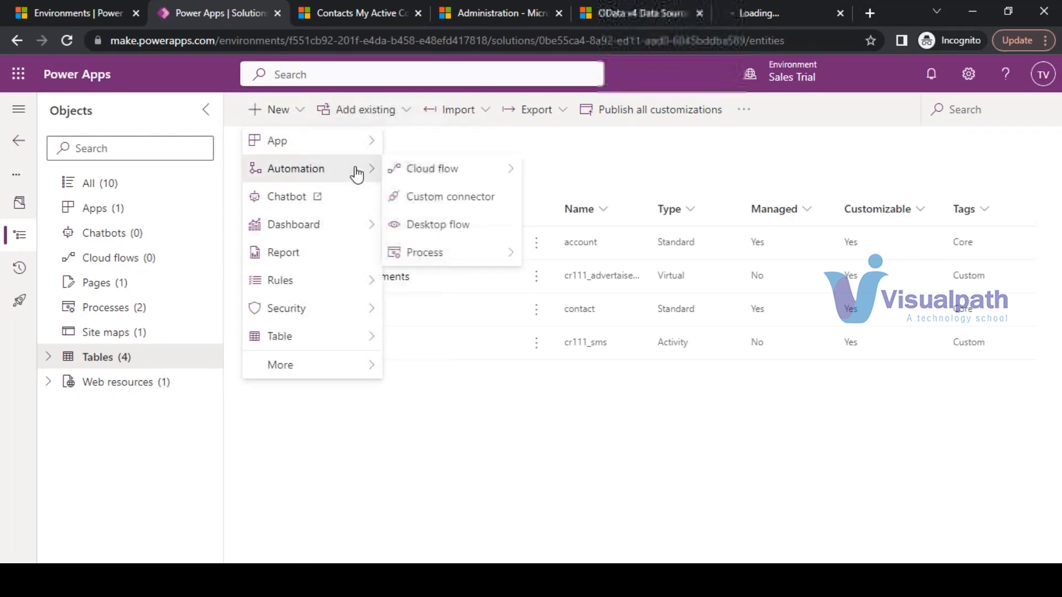
pyautogui.moveTo(360, 143)
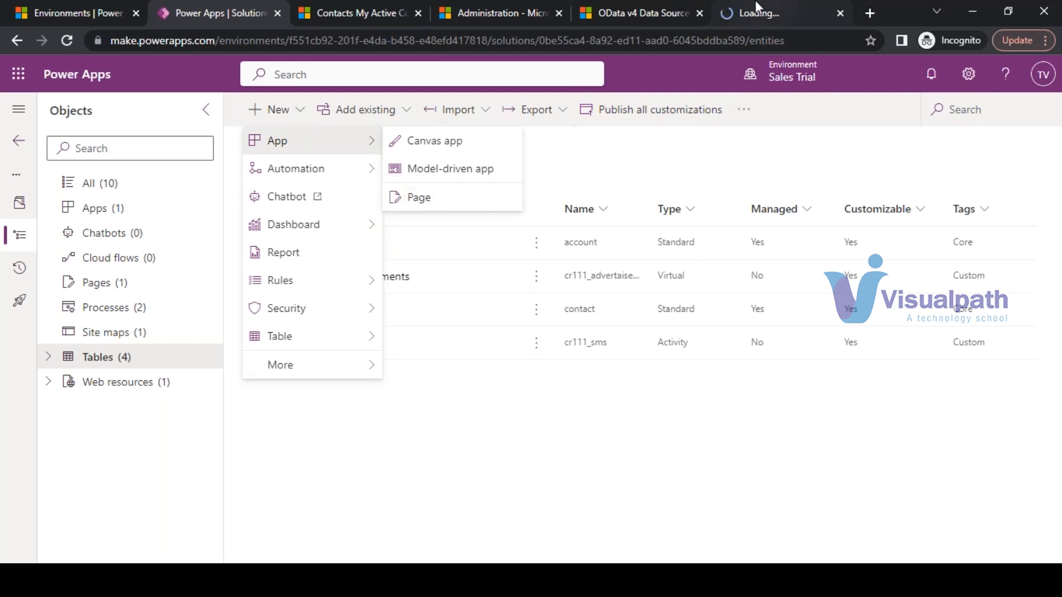
pyautogui.click(741, 16)
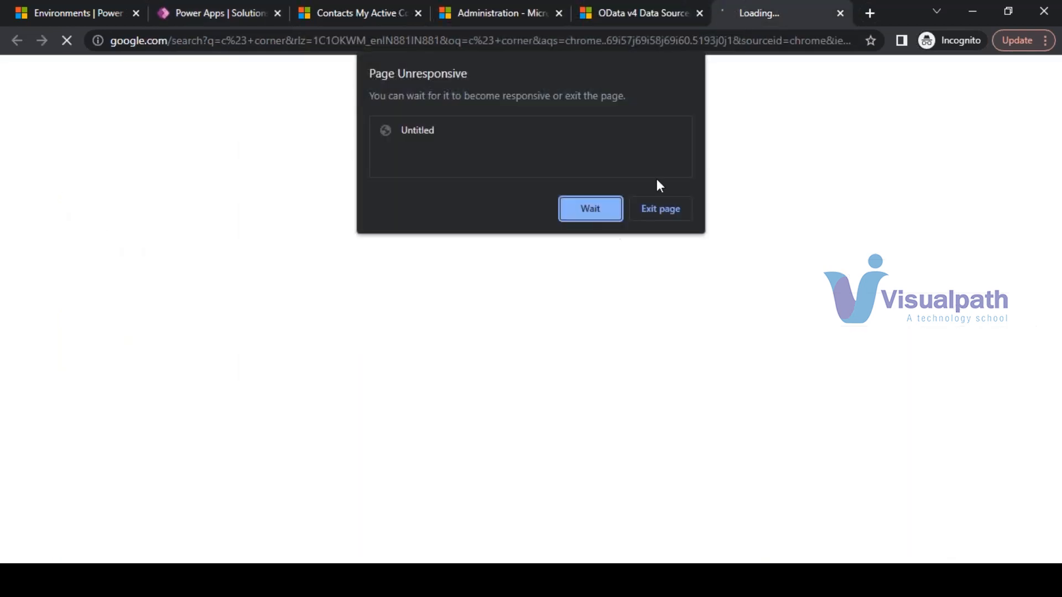
pyautogui.click(590, 205)
# - Stop the stalled search page and browse the eenadu.net and Andhrajyothy news sites in the other window
pyautogui.click(67, 41)
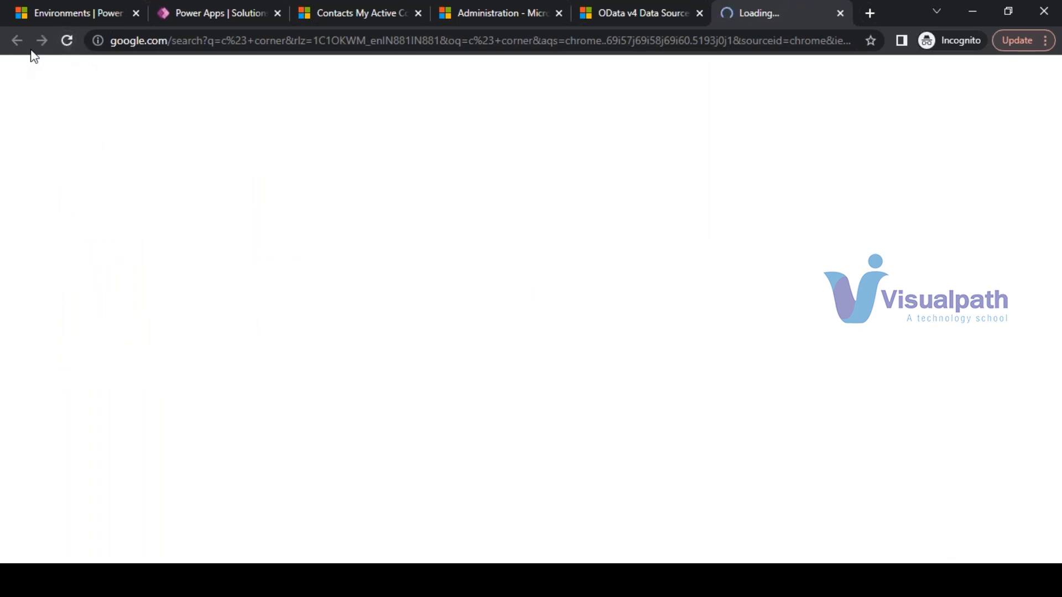
pyautogui.click(262, 512)
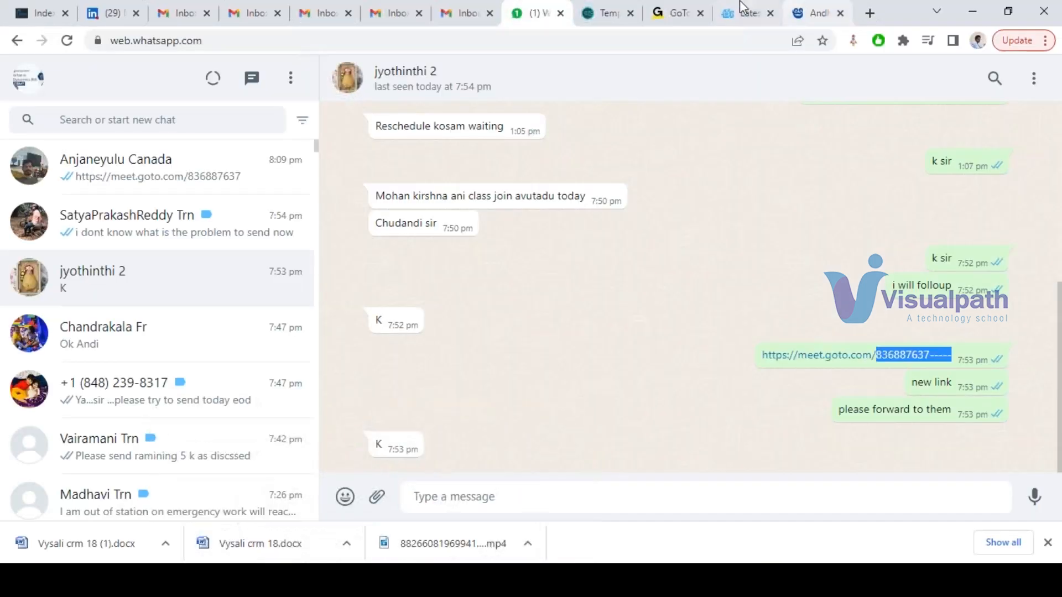
pyautogui.click(738, 13)
pyautogui.scroll(12, 757, 338)
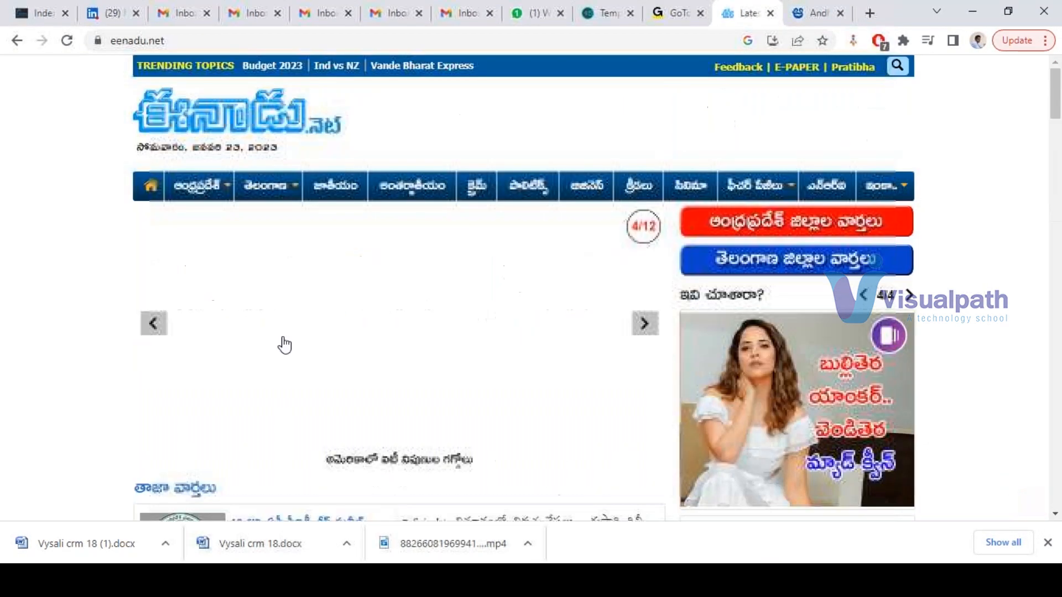
pyautogui.click(798, 13)
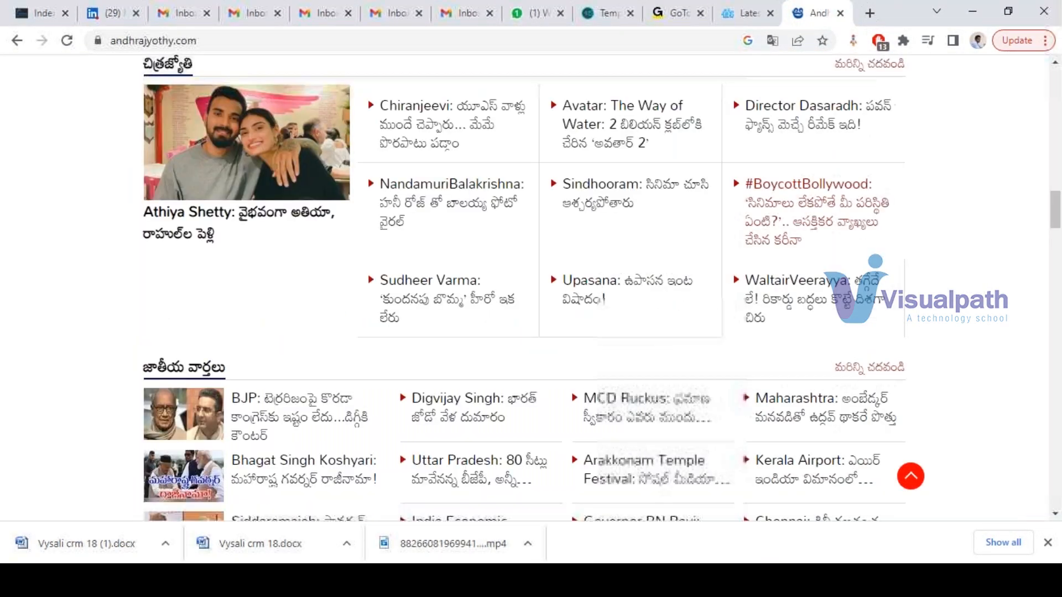
pyautogui.scroll(10, 434, 409)
pyautogui.scroll(4, 433, 379)
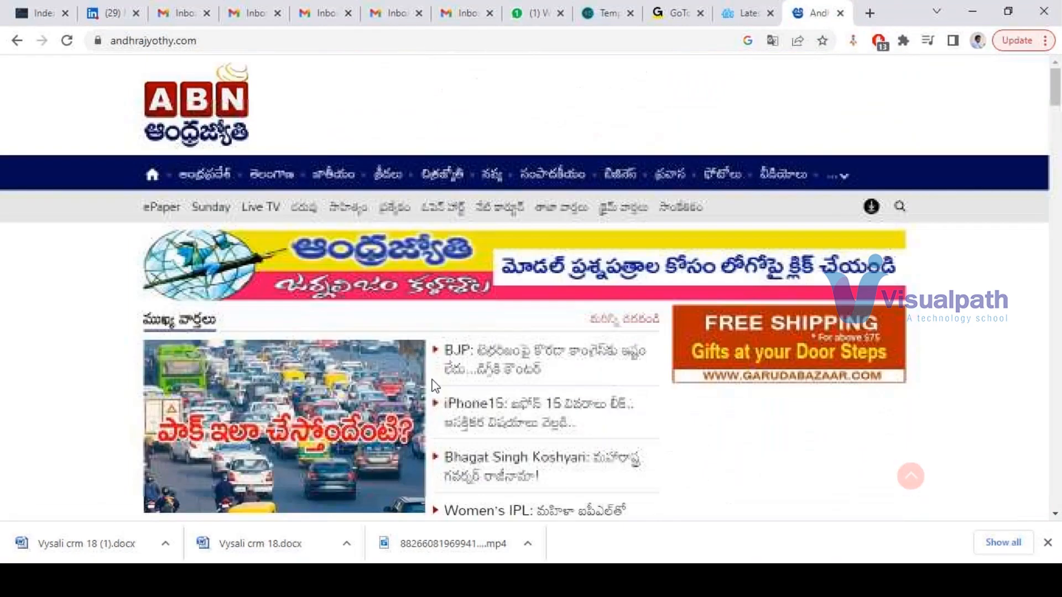
pyautogui.scroll(-3, 433, 387)
pyautogui.scroll(3, 450, 375)
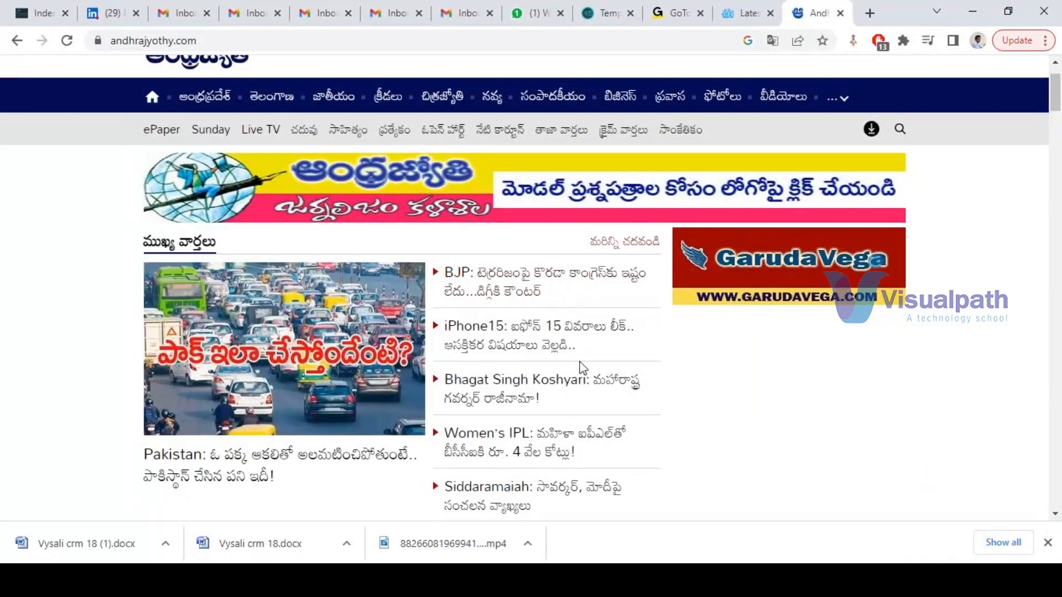
pyautogui.scroll(-7, 587, 344)
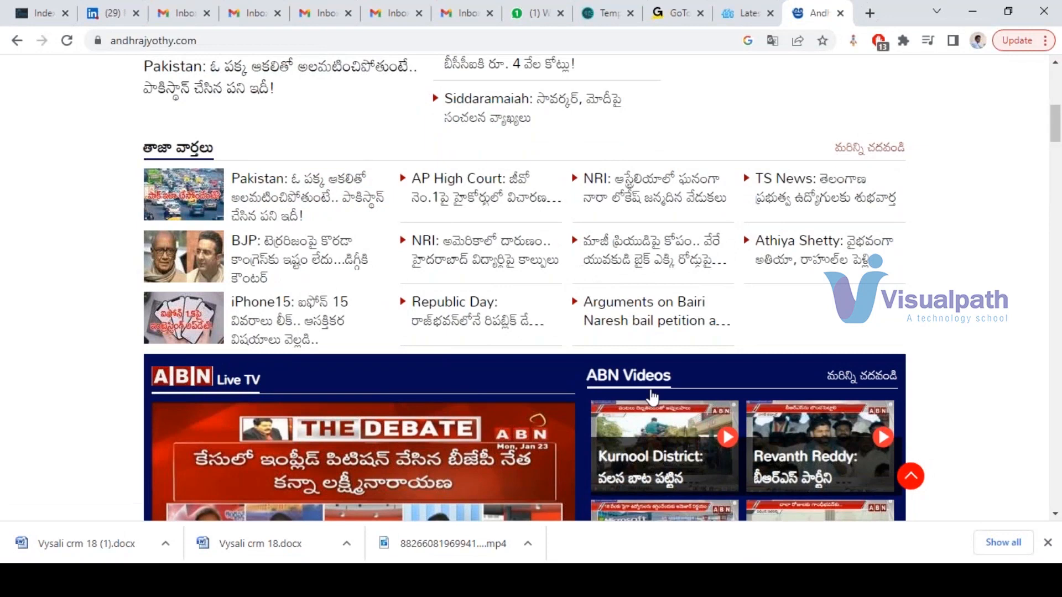
pyautogui.scroll(-1, 625, 387)
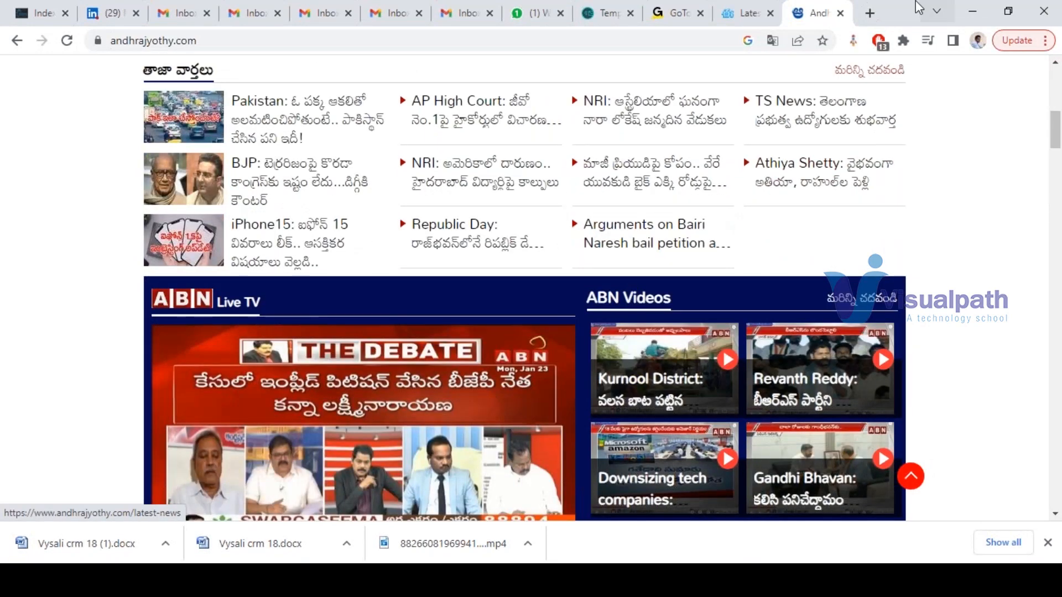
# - Minimize the news window and return to the Power Apps School Management solution
pyautogui.click(972, 11)
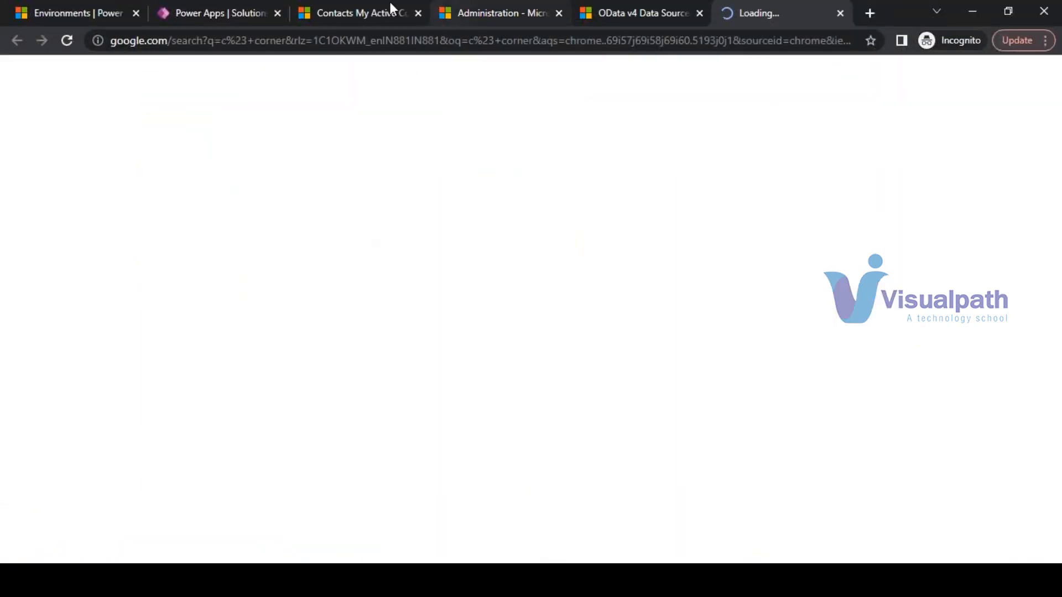
pyautogui.click(365, 8)
pyautogui.click(218, 12)
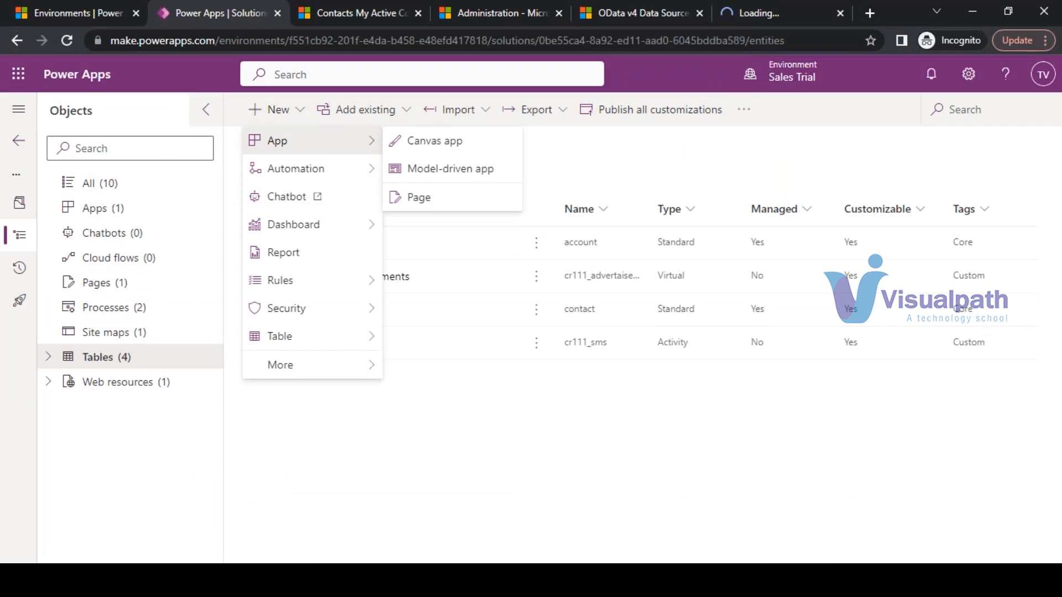
# - Start a new page for the model-driven app, close the stalled Google tab, and wait
pyautogui.click(415, 199)
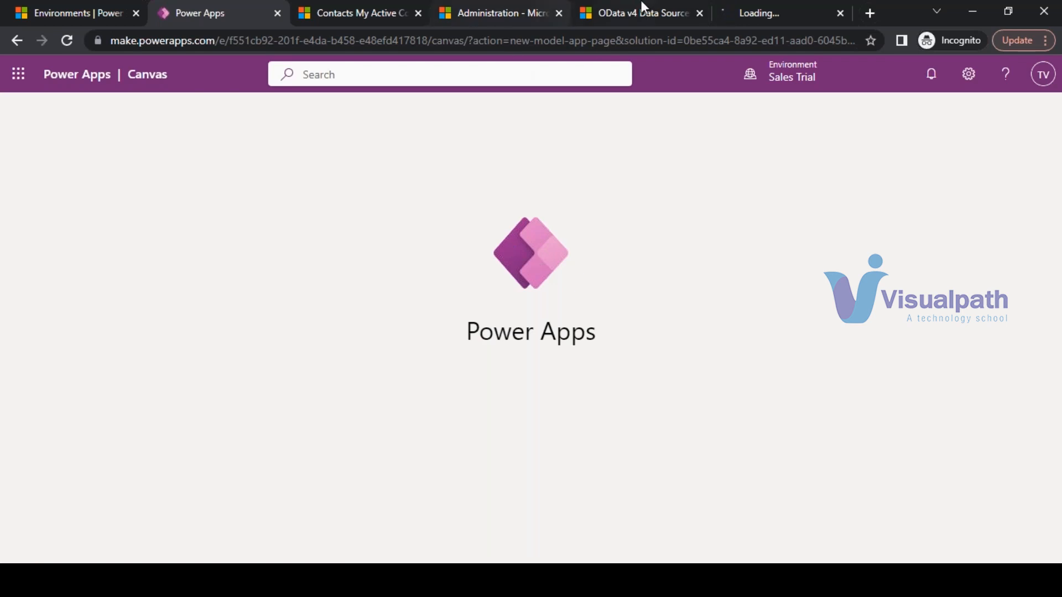
pyautogui.click(839, 13)
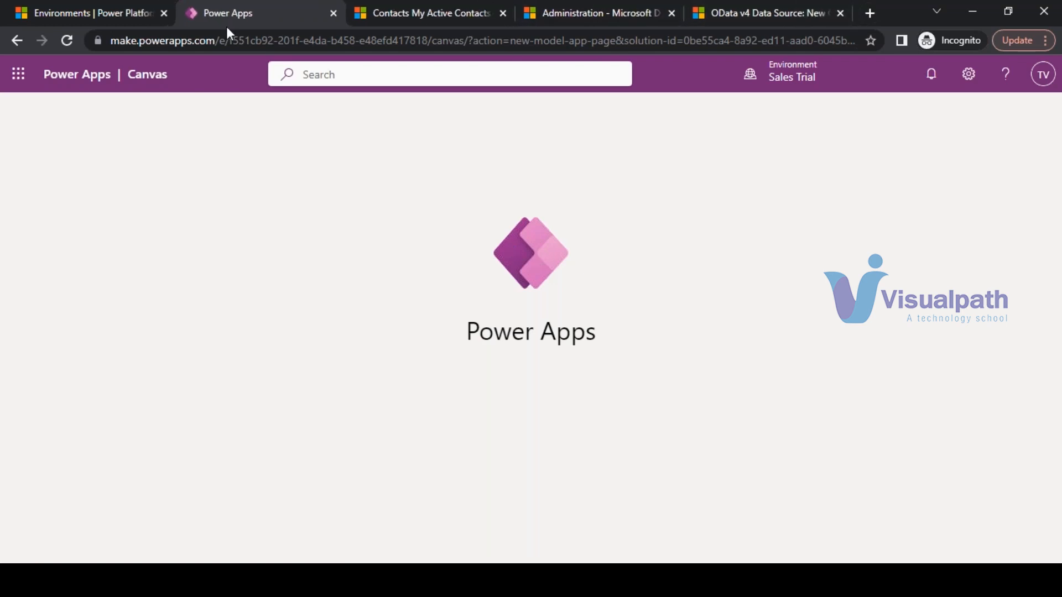
pyautogui.click(583, 206)
pyautogui.click(581, 208)
# - Reload the stuck page designer, choosing Wait on each unresponsive-page prompt
pyautogui.click(66, 42)
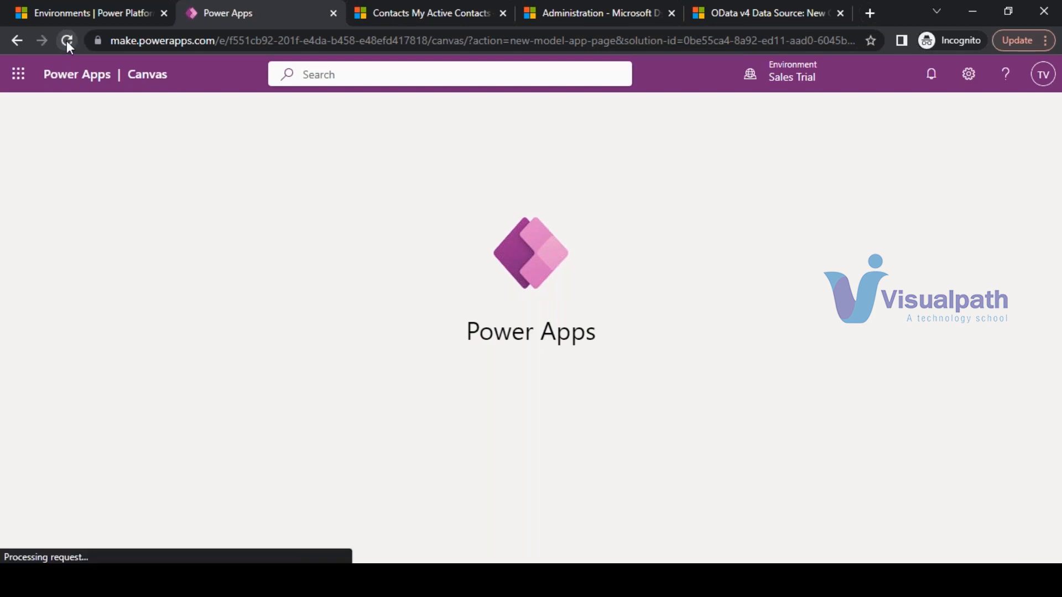
pyautogui.click(152, 16)
pyautogui.click(233, 11)
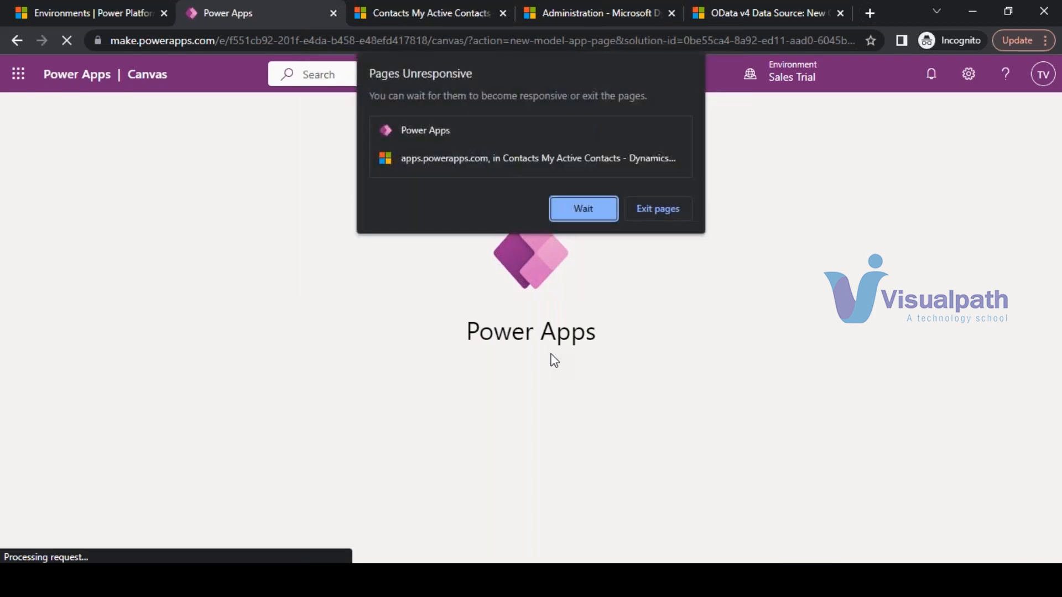
pyautogui.click(581, 210)
pyautogui.click(570, 207)
pyautogui.click(572, 206)
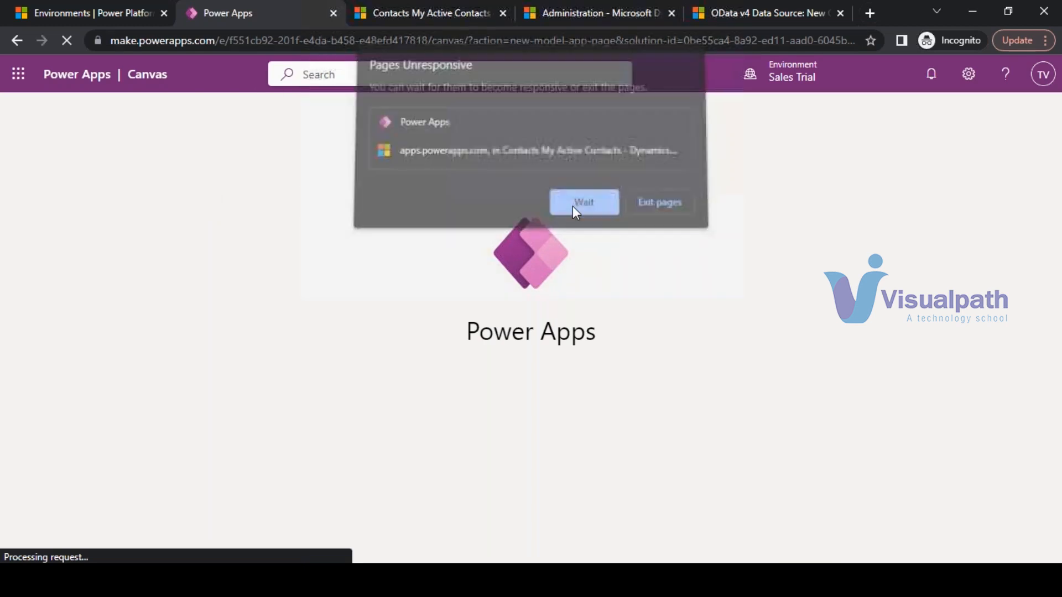
# - Duplicate the Power Apps designer tab and close the original stalled tab
pyautogui.rightClick(249, 15)
pyautogui.click(288, 127)
pyautogui.click(278, 13)
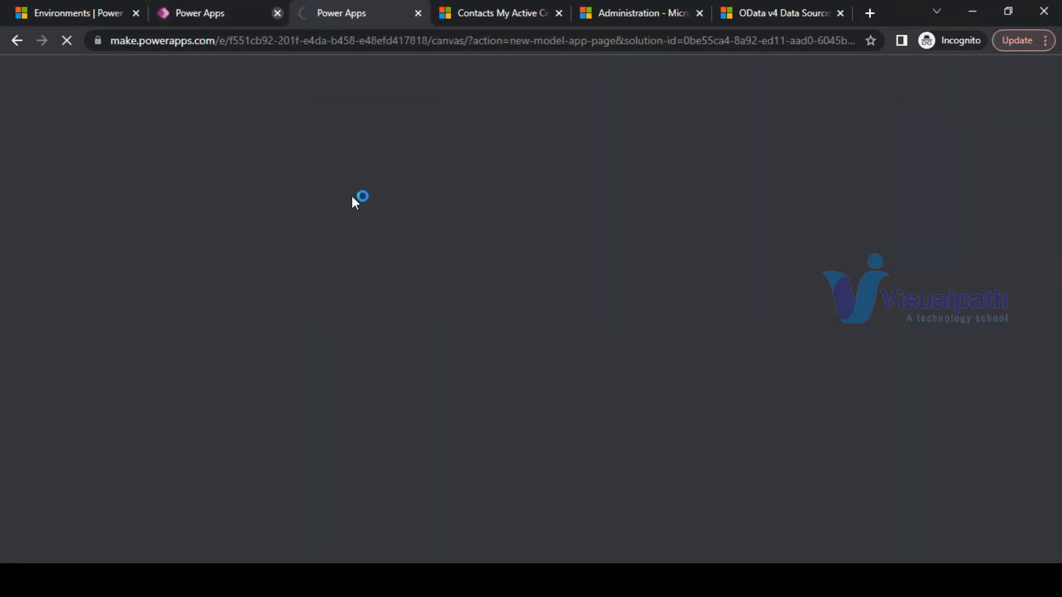
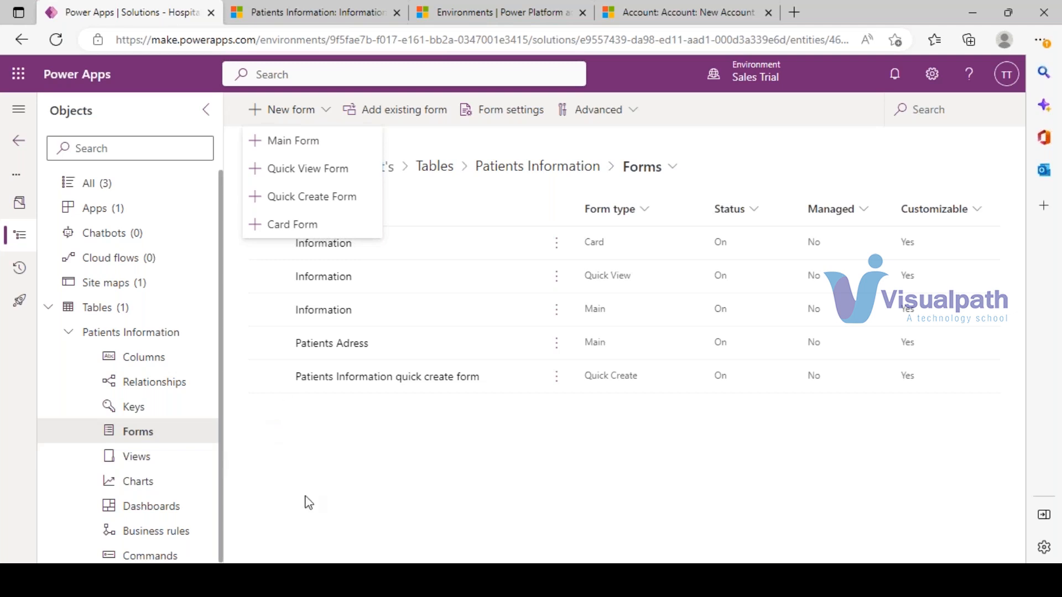
# - Look over the new account record's details and the p4 patient record
pyautogui.click(639, 12)
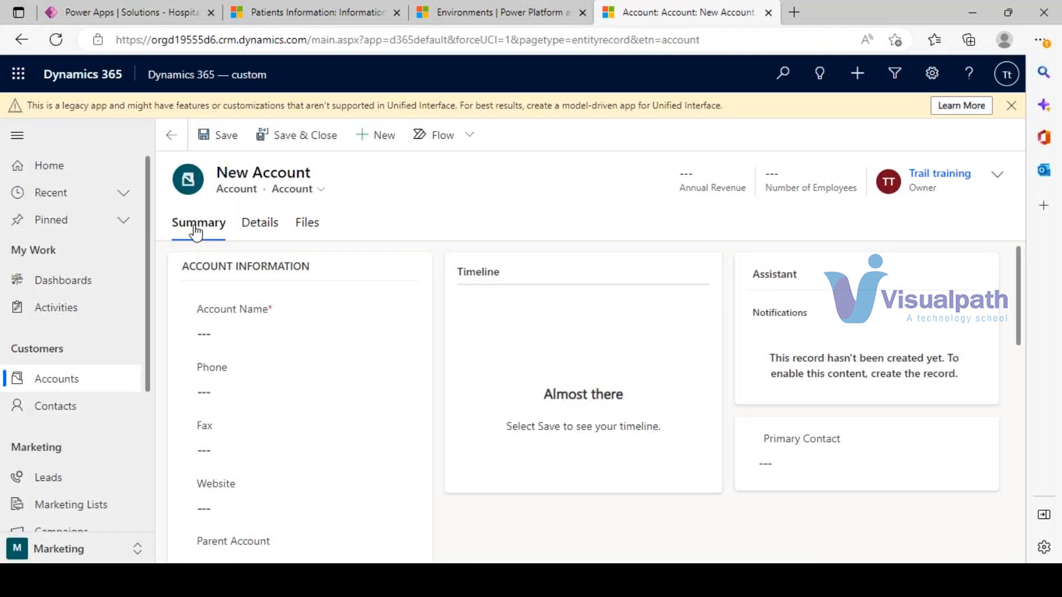
pyautogui.click(269, 231)
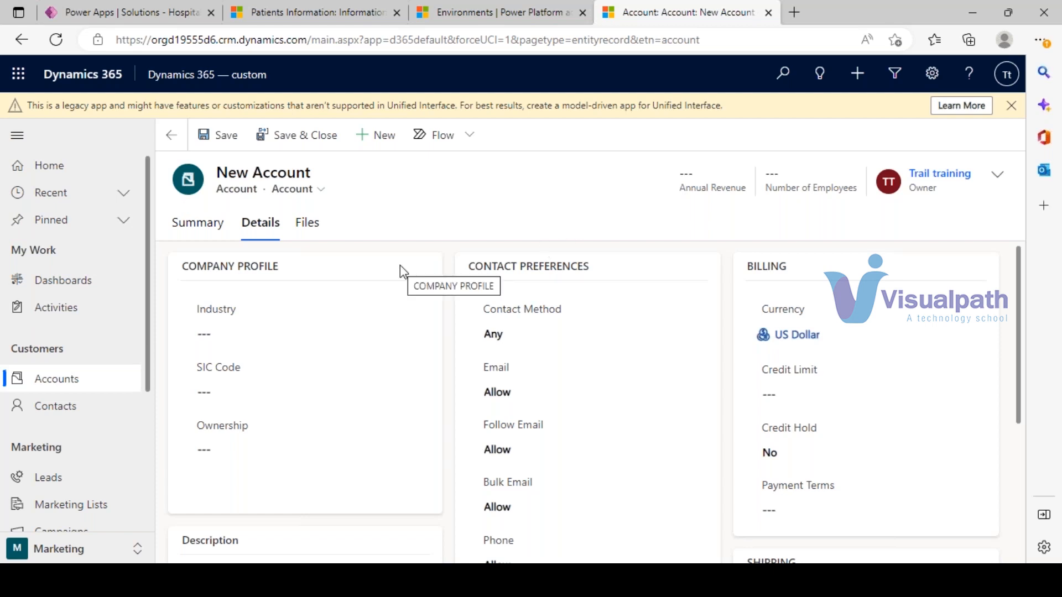
pyautogui.click(329, 11)
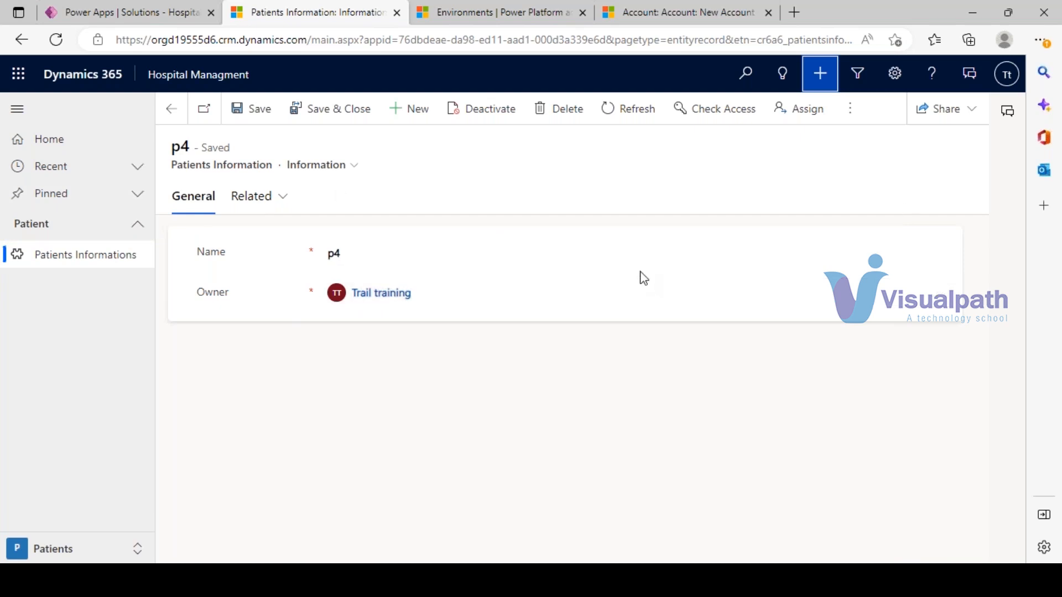
# - Dismiss the new form options and open the Information main form in the designer
pyautogui.click(160, 11)
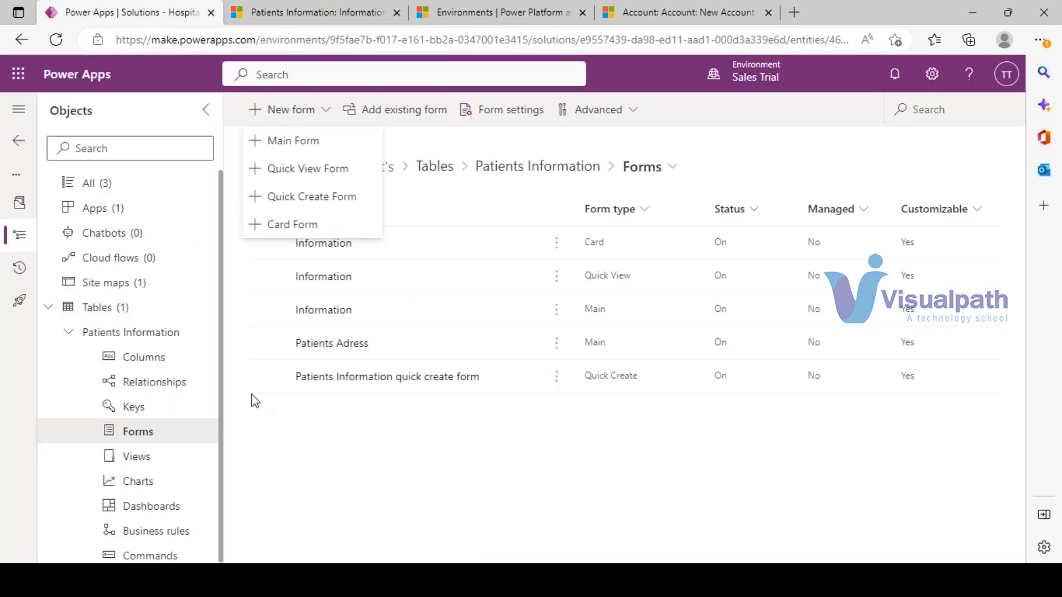
pyautogui.click(402, 466)
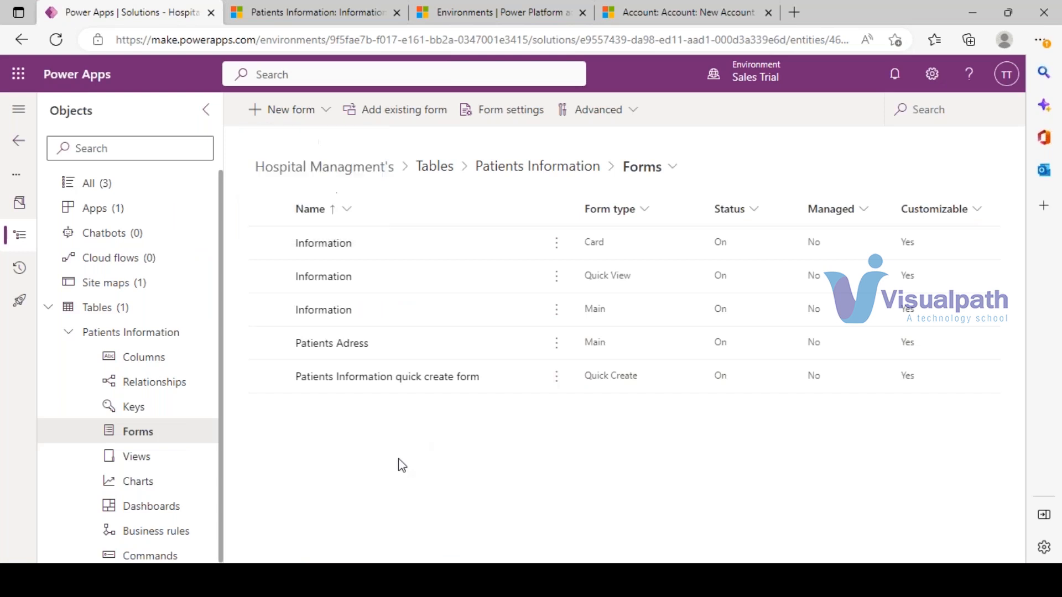
pyautogui.click(330, 311)
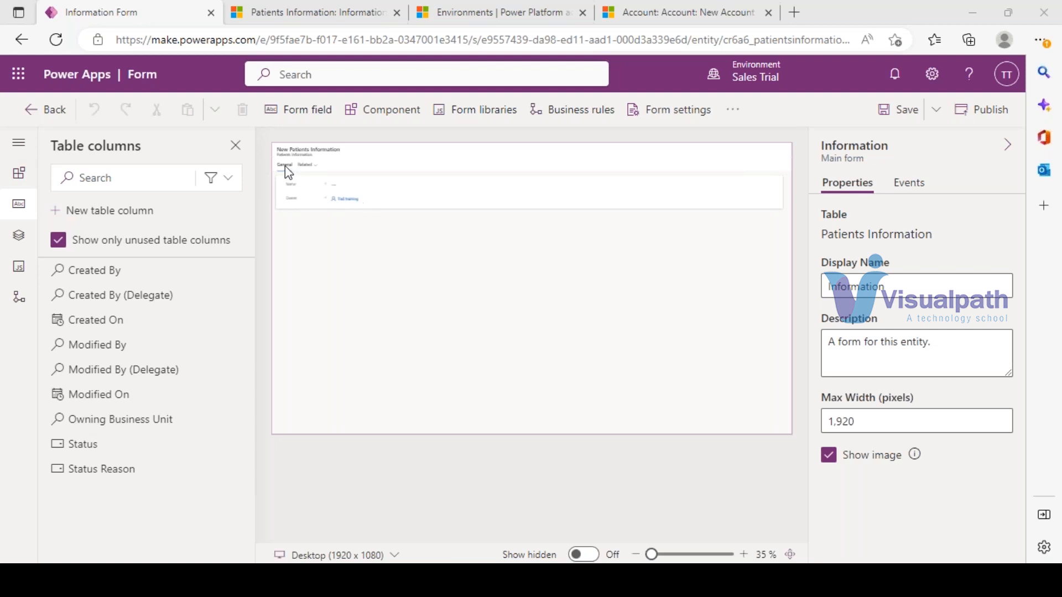
# - Drag a 1-column tab from Components onto the Information form, creating New Tab (tab_2)
pyautogui.click(20, 174)
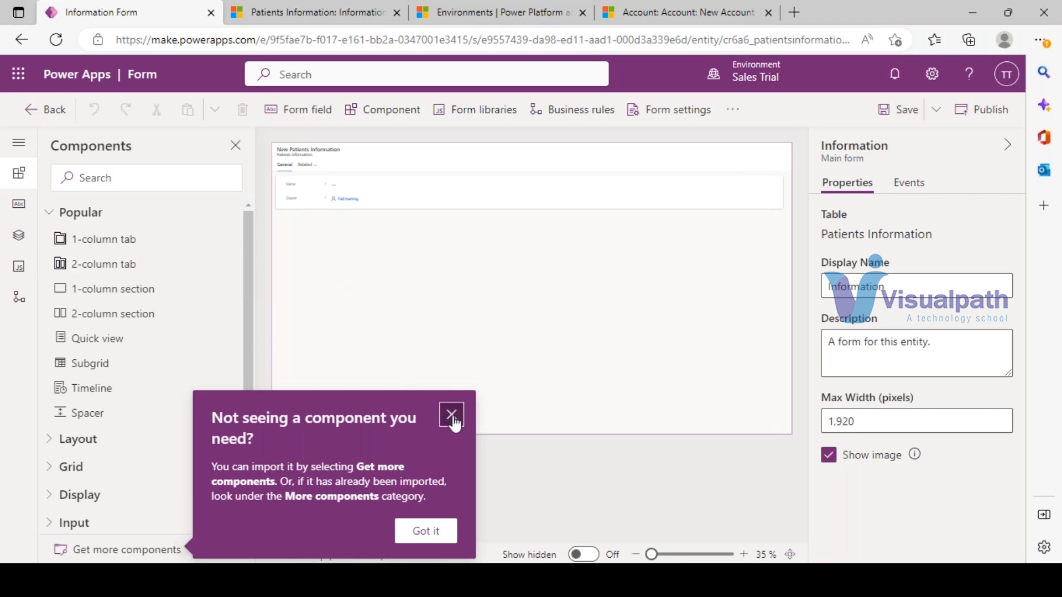
pyautogui.click(451, 415)
pyautogui.scroll(-3, 123, 403)
pyautogui.scroll(3, 125, 407)
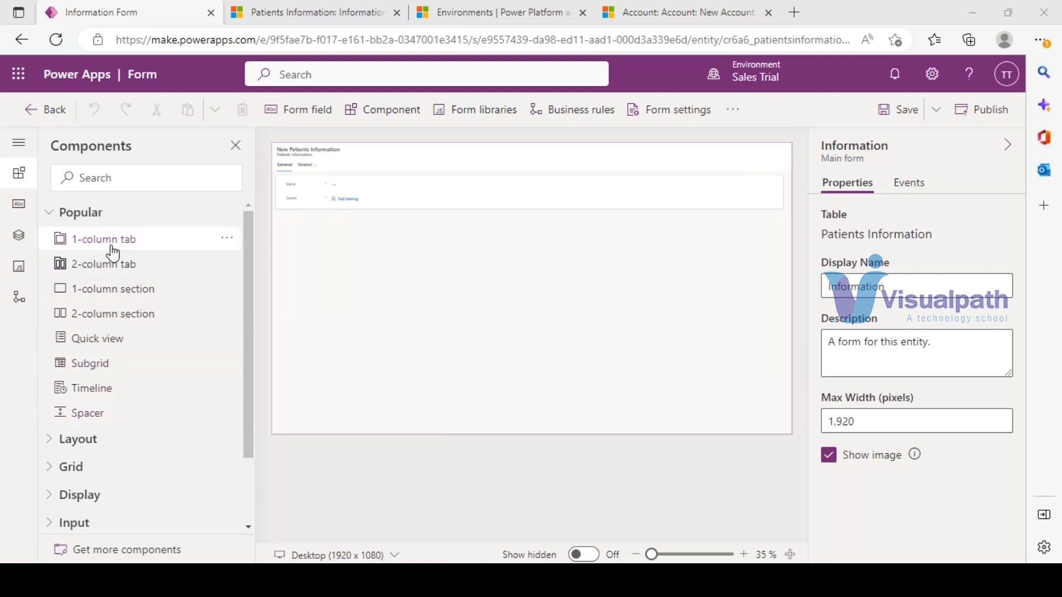
pyautogui.moveTo(112, 246); pyautogui.dragTo(310, 163)
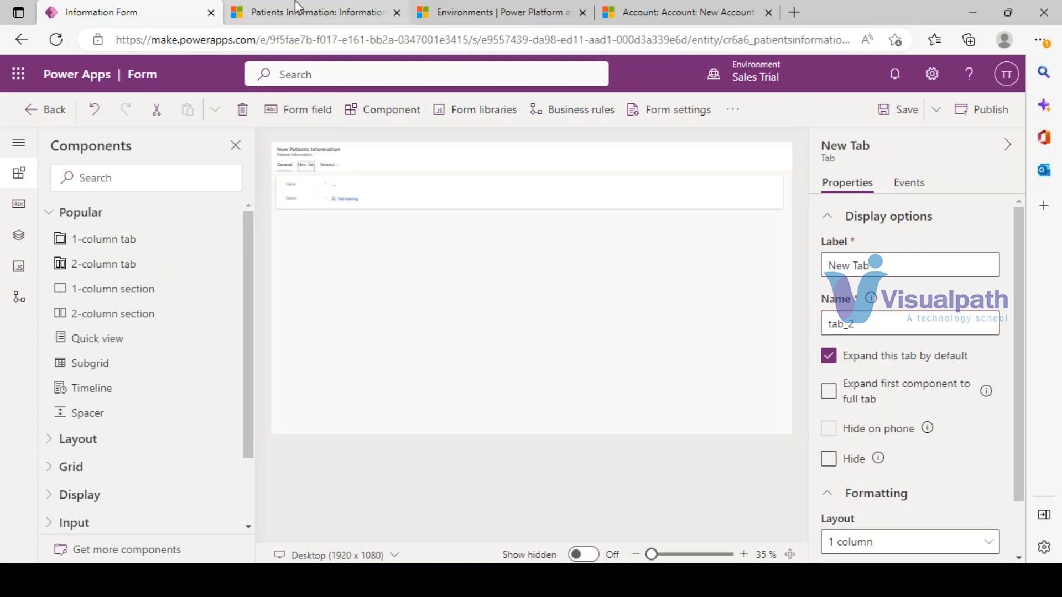
# - Check the patient record, then label the new tab 'Adress' in Properties
pyautogui.click(297, 8)
pyautogui.click(94, 9)
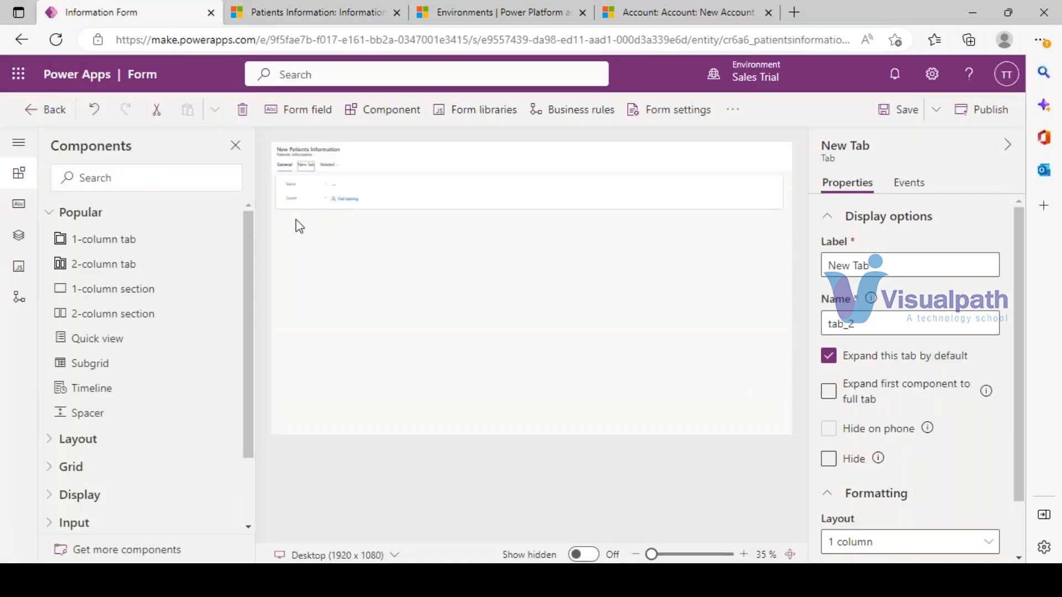
pyautogui.moveTo(908, 263); pyautogui.dragTo(793, 277)
pyautogui.scroll(-2, 944, 397)
pyautogui.scroll(2, 941, 391)
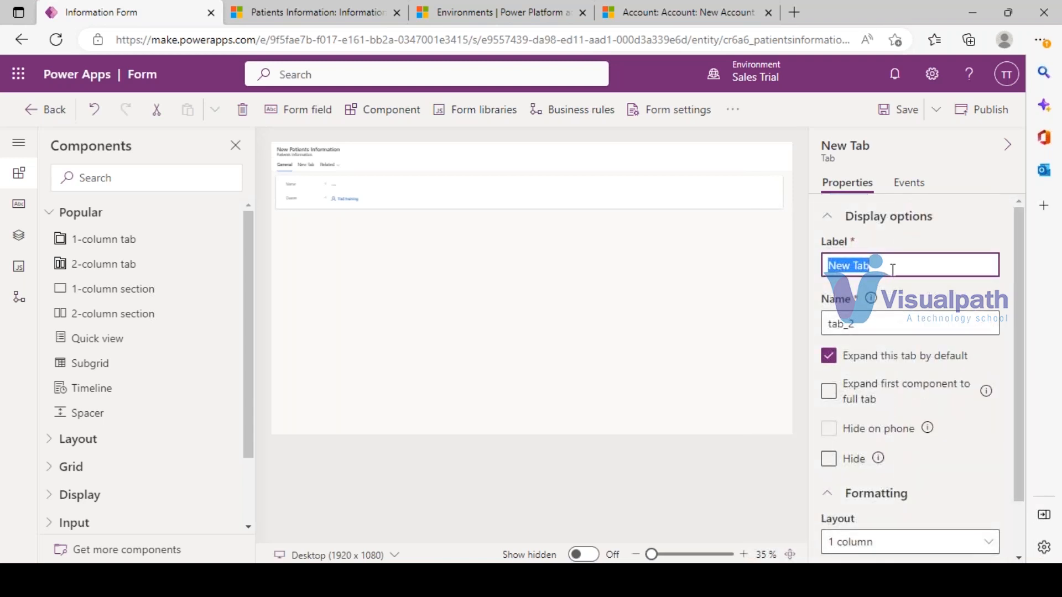
pyautogui.write('Adr')
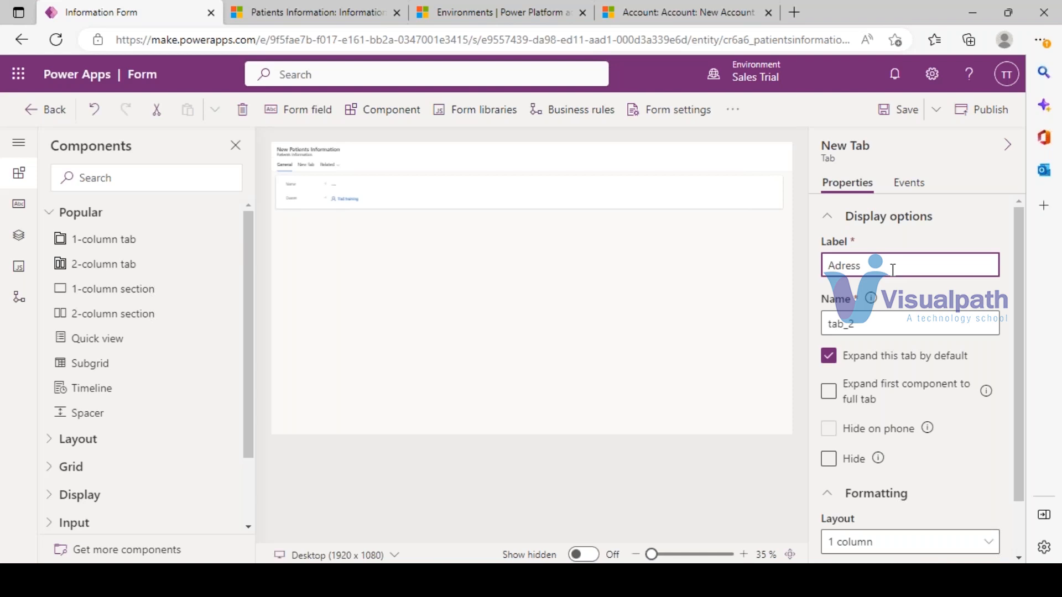
pyautogui.write('ess')
pyautogui.click(963, 217)
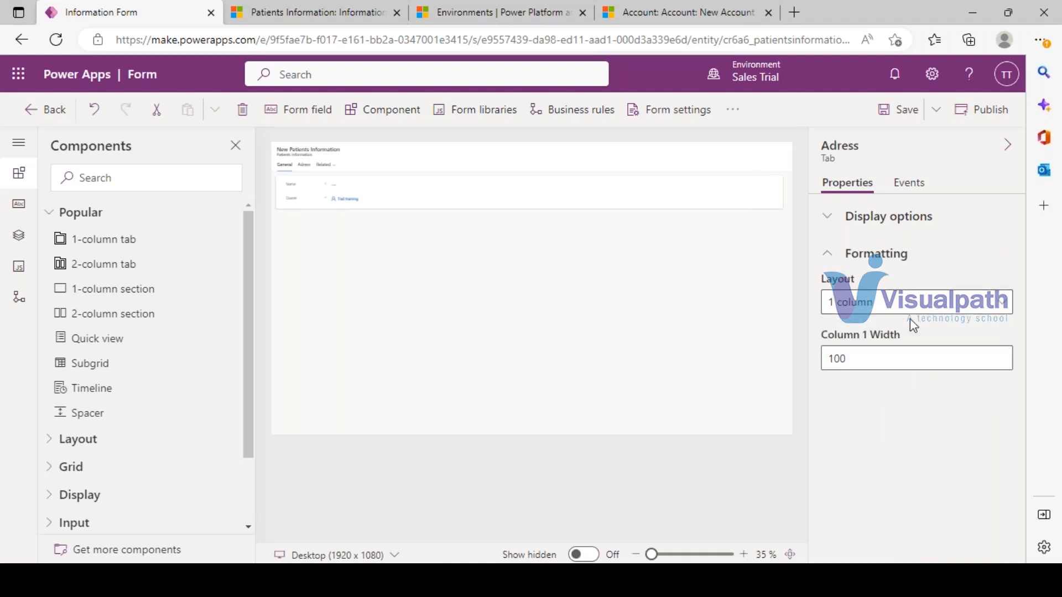
# - Correct the tab label to 'Address', leaving 'Expand first component to full tab' unchecked
pyautogui.click(827, 217)
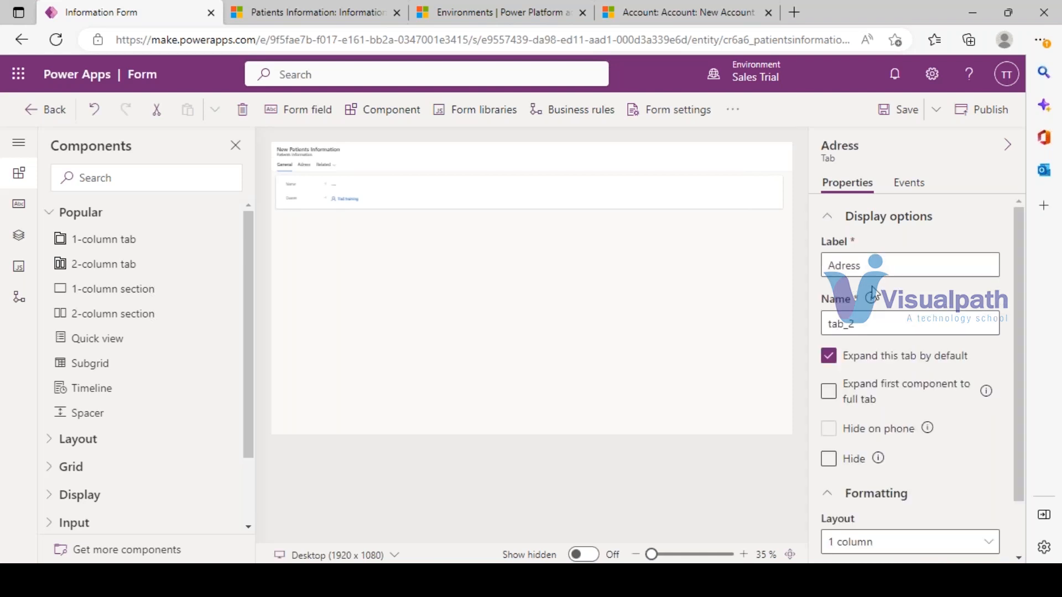
pyautogui.click(844, 265)
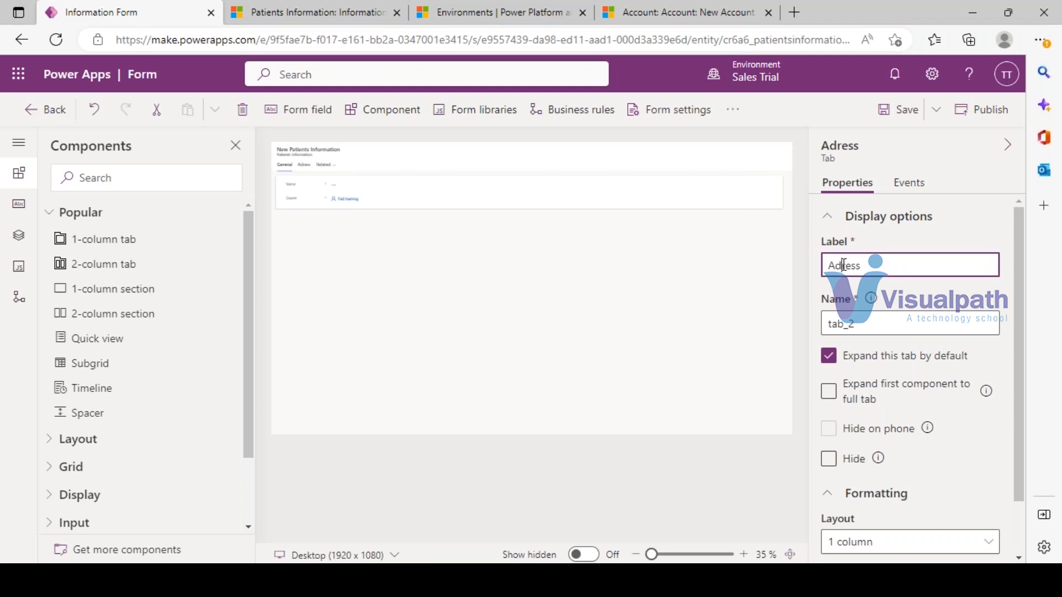
pyautogui.write('d')
pyautogui.click(901, 297)
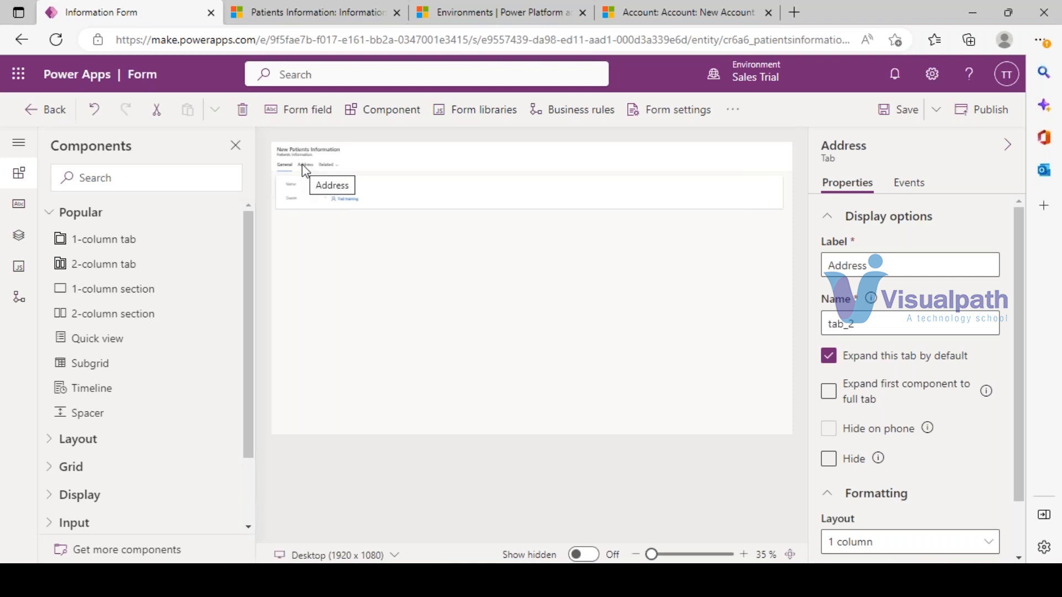
pyautogui.scroll(-2, 967, 399)
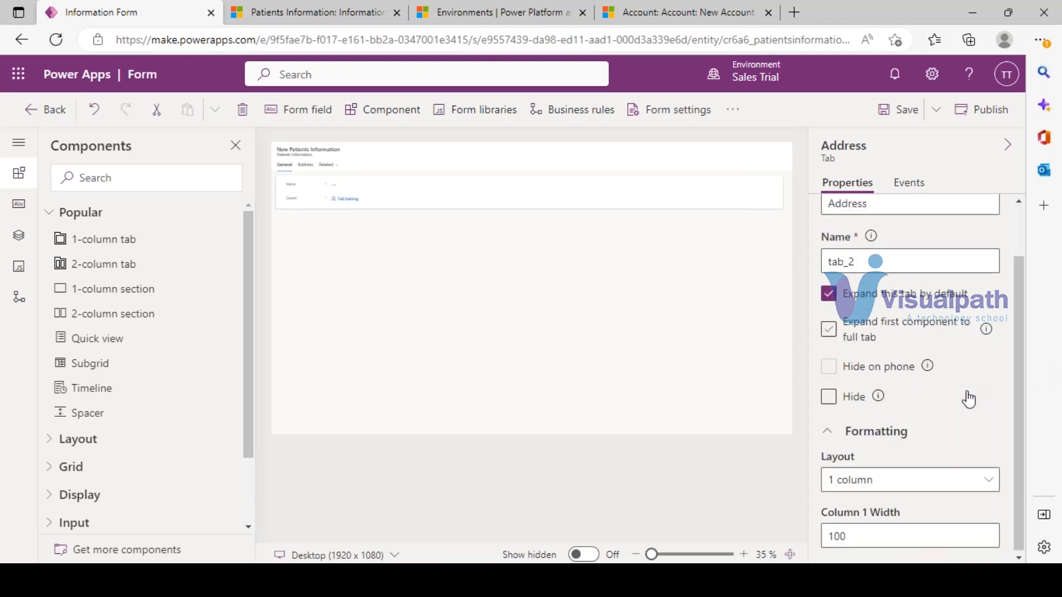
pyautogui.click(830, 331)
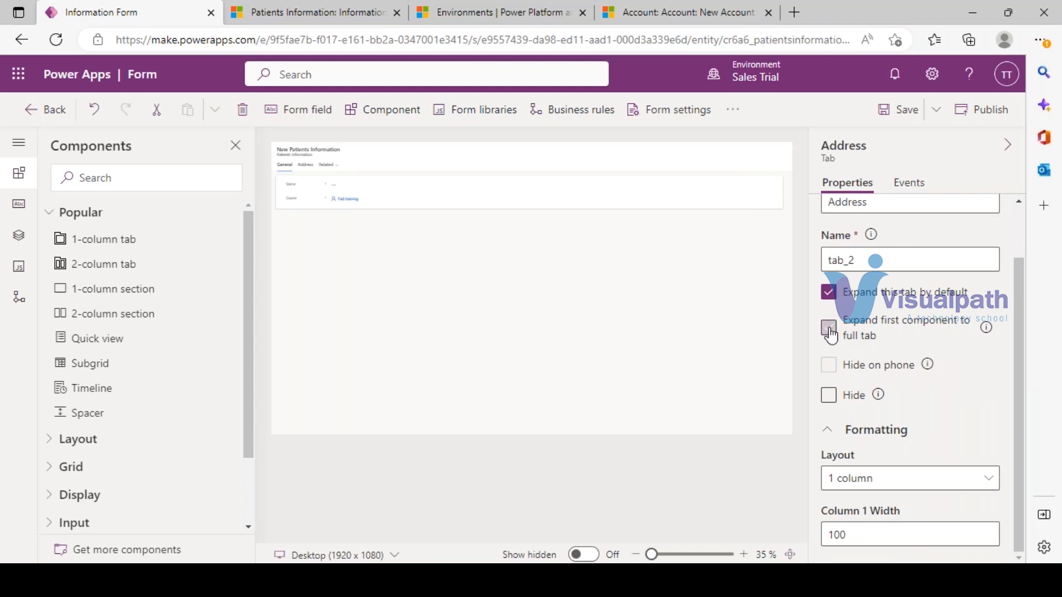
pyautogui.click(831, 334)
# - Try 2, 3 and 1-column layouts on the Address tab, settling on 2 columns
pyautogui.click(305, 166)
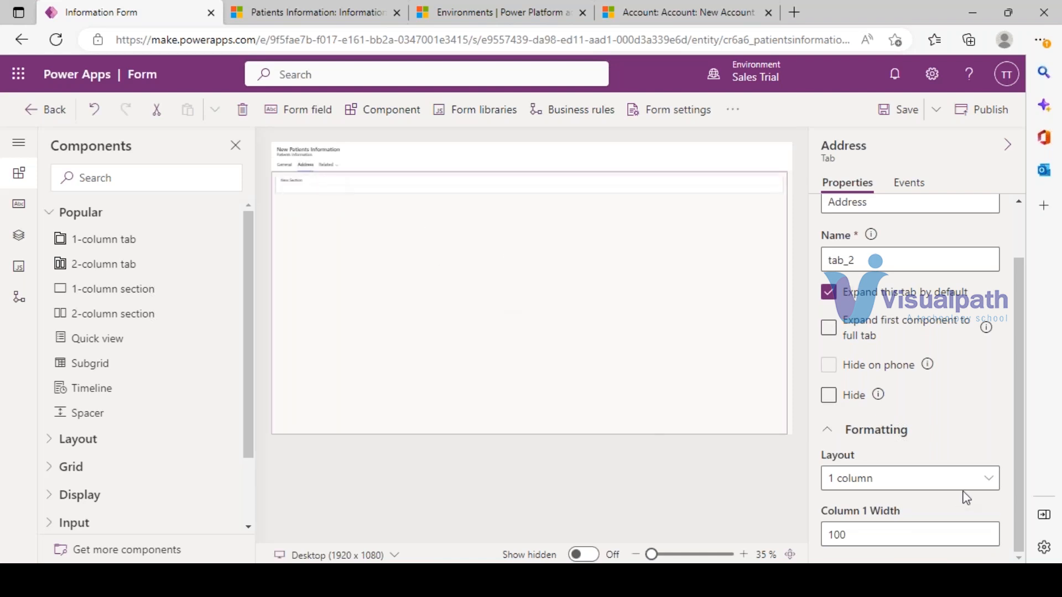
pyautogui.click(990, 482)
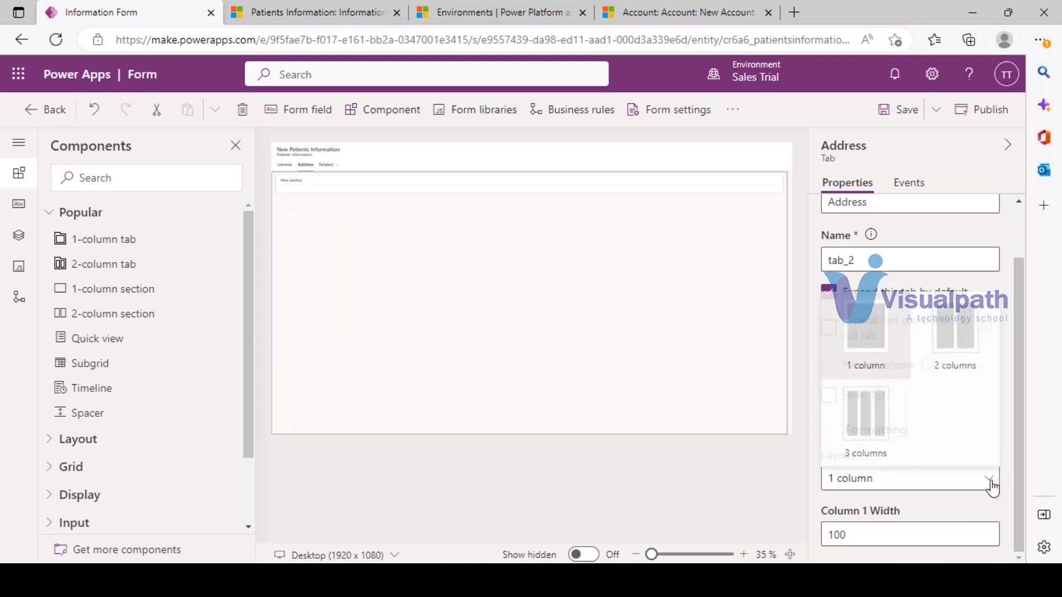
pyautogui.click(951, 346)
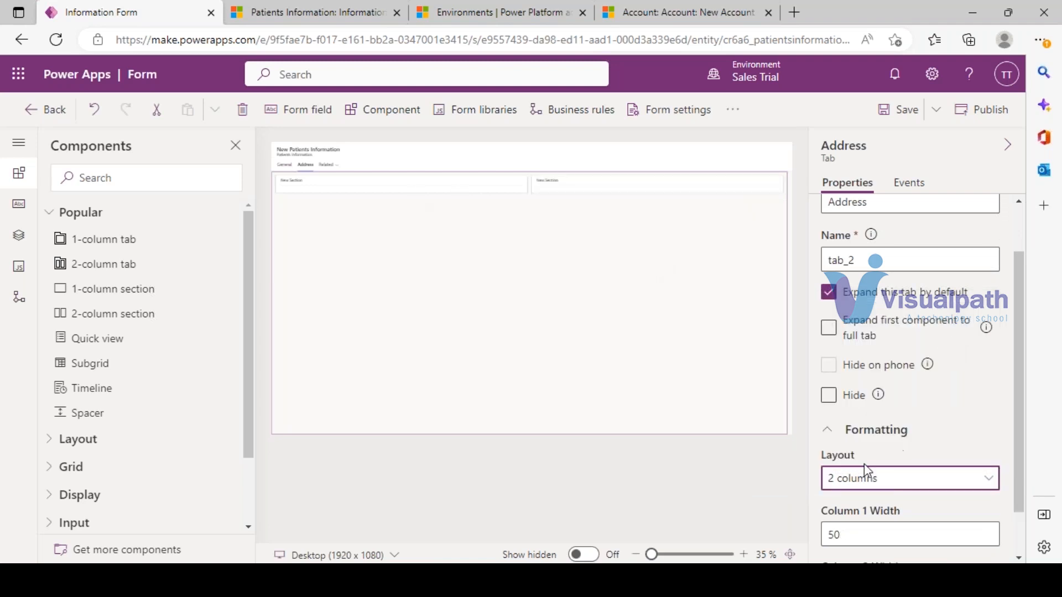
pyautogui.click(748, 25)
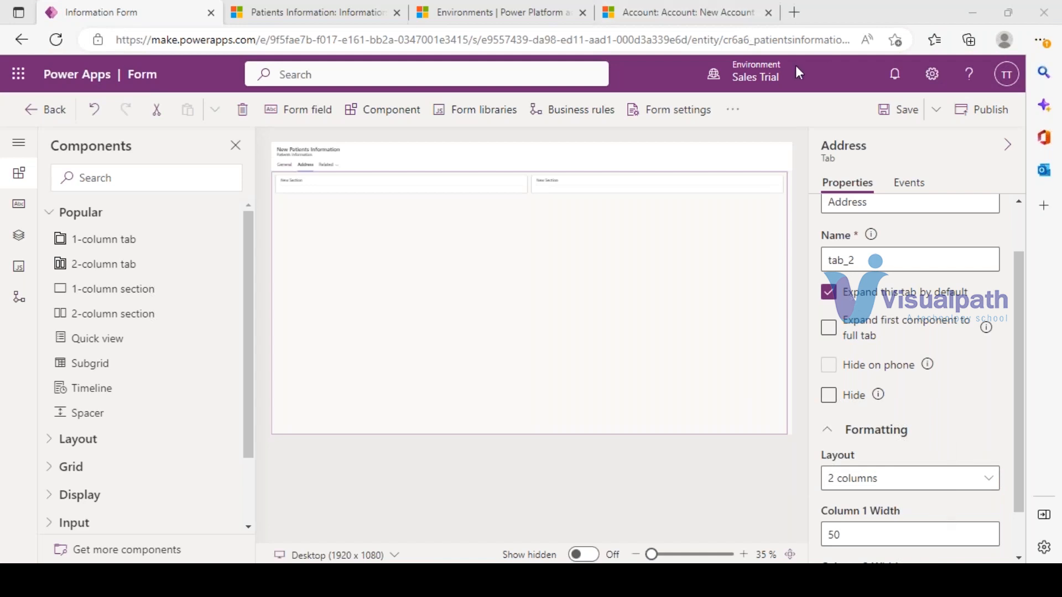
pyautogui.click(910, 478)
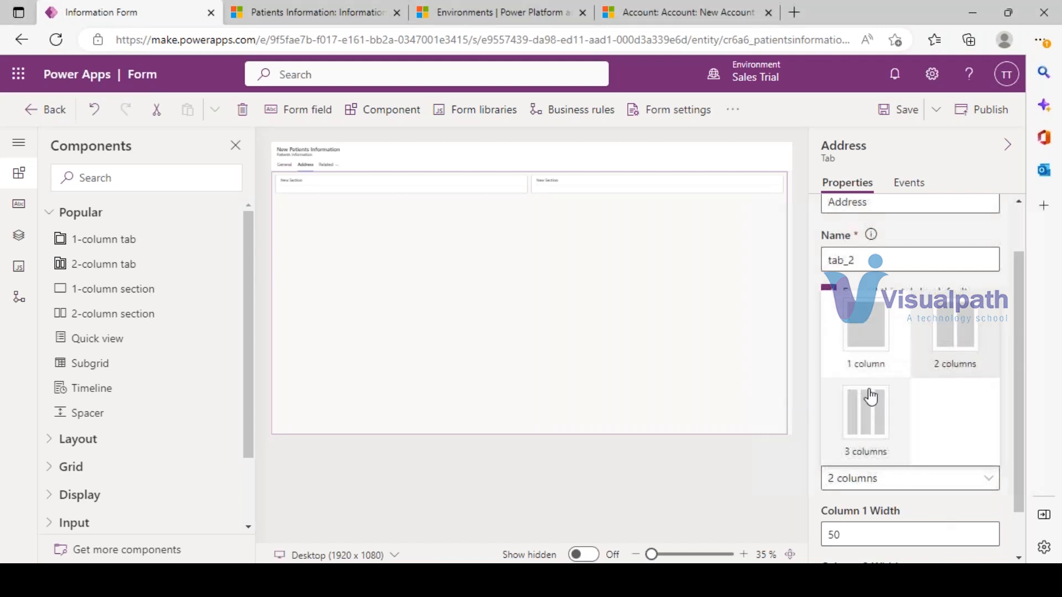
pyautogui.click(879, 426)
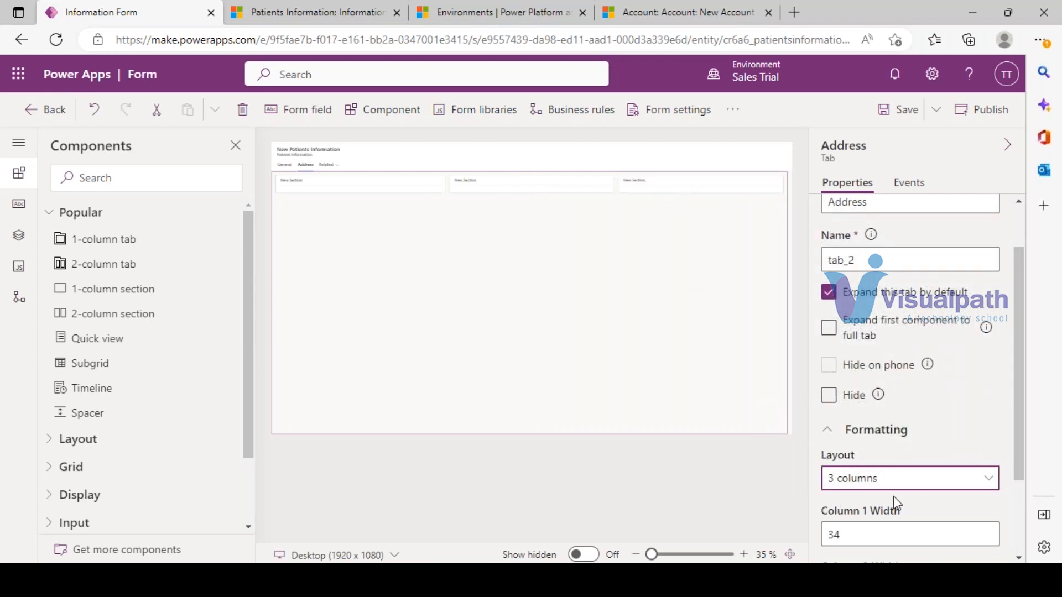
pyautogui.click(888, 482)
pyautogui.click(865, 318)
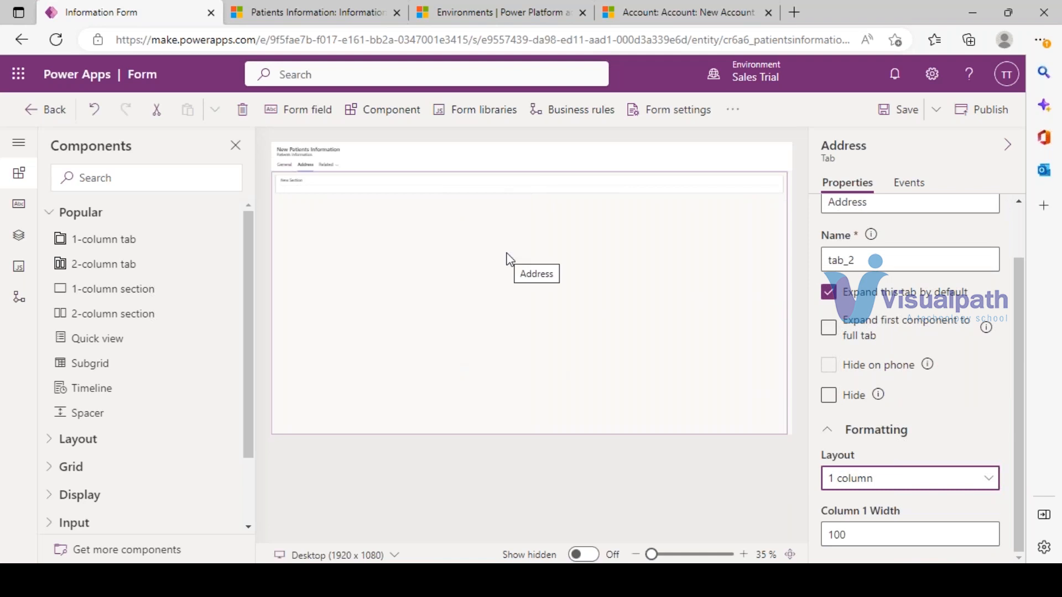
pyautogui.click(915, 491)
pyautogui.click(952, 320)
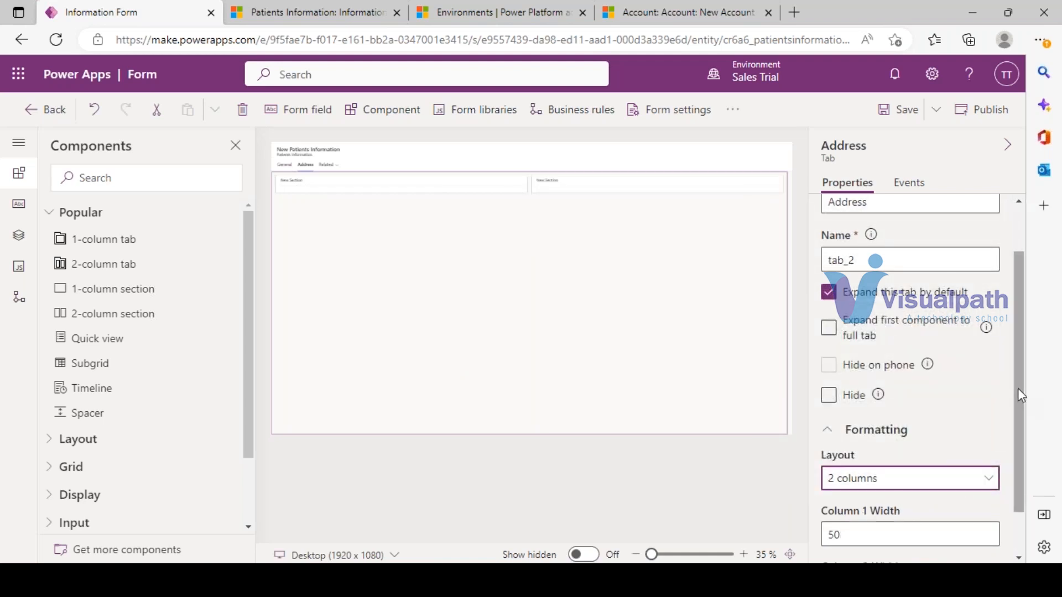
# - Keep the 2-column 50/50 layout and select each New Section on the canvas
pyautogui.scroll(-2, 1020, 396)
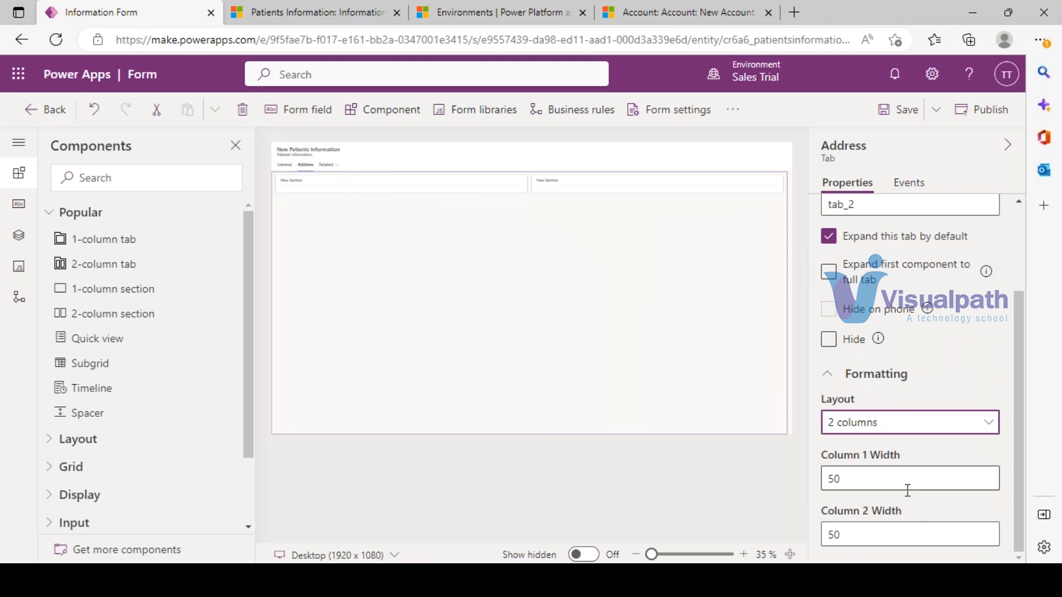
pyautogui.click(859, 425)
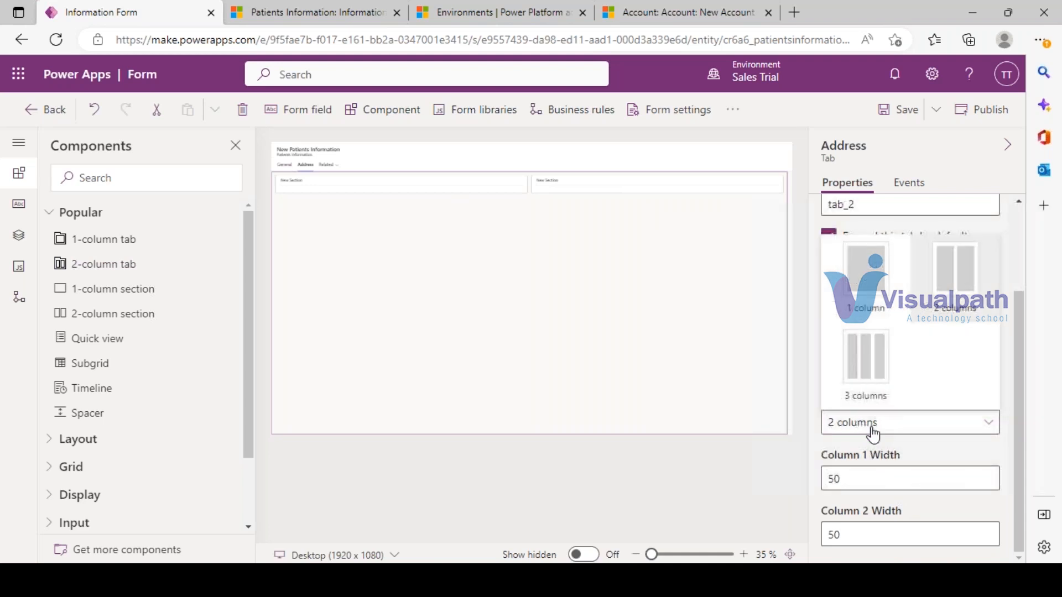
pyautogui.click(961, 281)
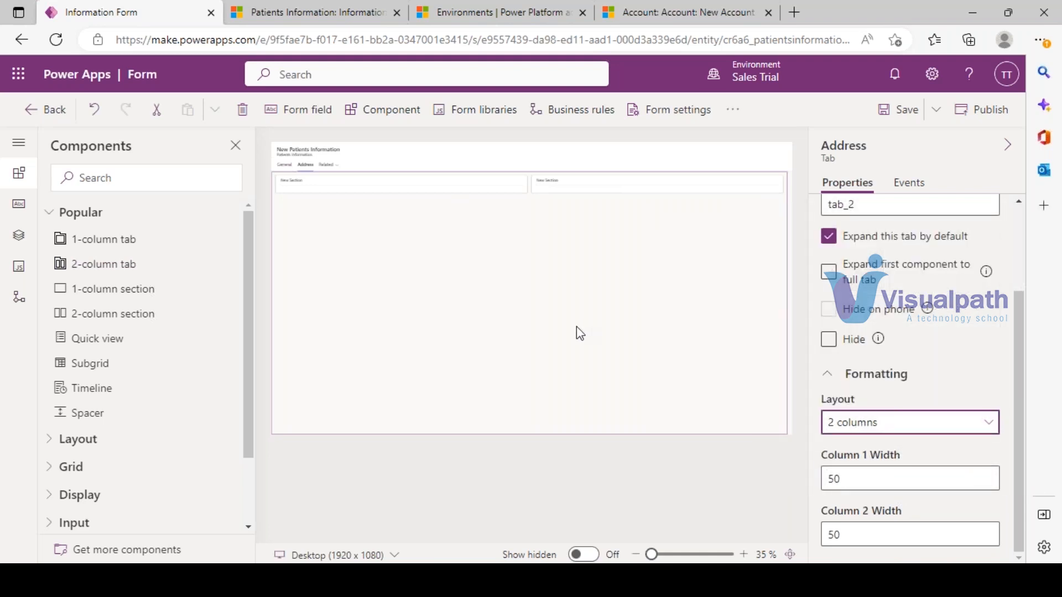
pyautogui.click(572, 191)
pyautogui.click(337, 189)
pyautogui.click(567, 185)
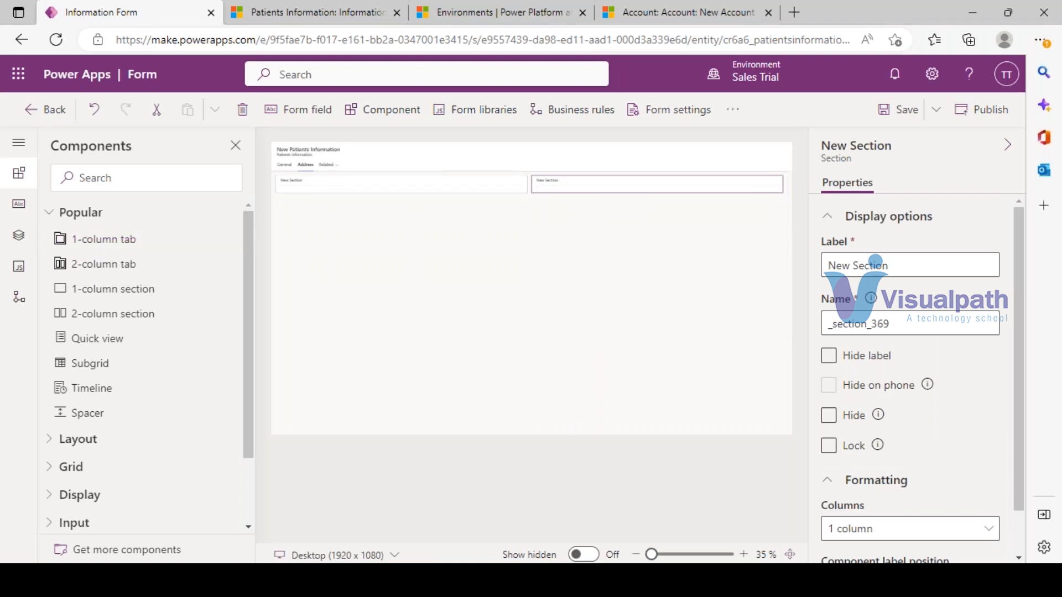
# - Drag two 1-column sections from Components onto the Address tab
pyautogui.scroll(-1, 1006, 403)
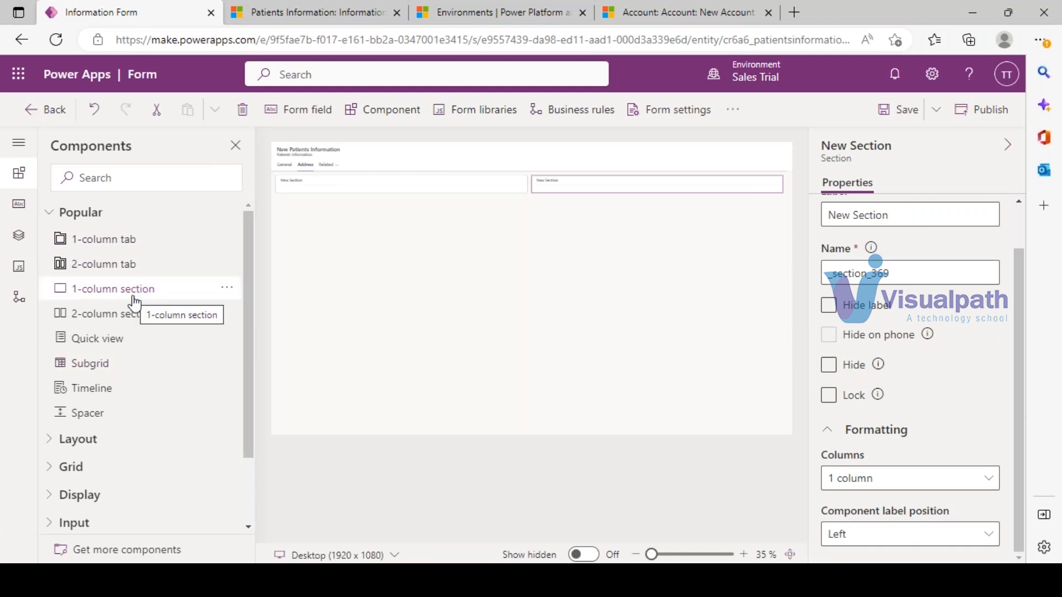
pyautogui.moveTo(118, 297); pyautogui.dragTo(299, 192)
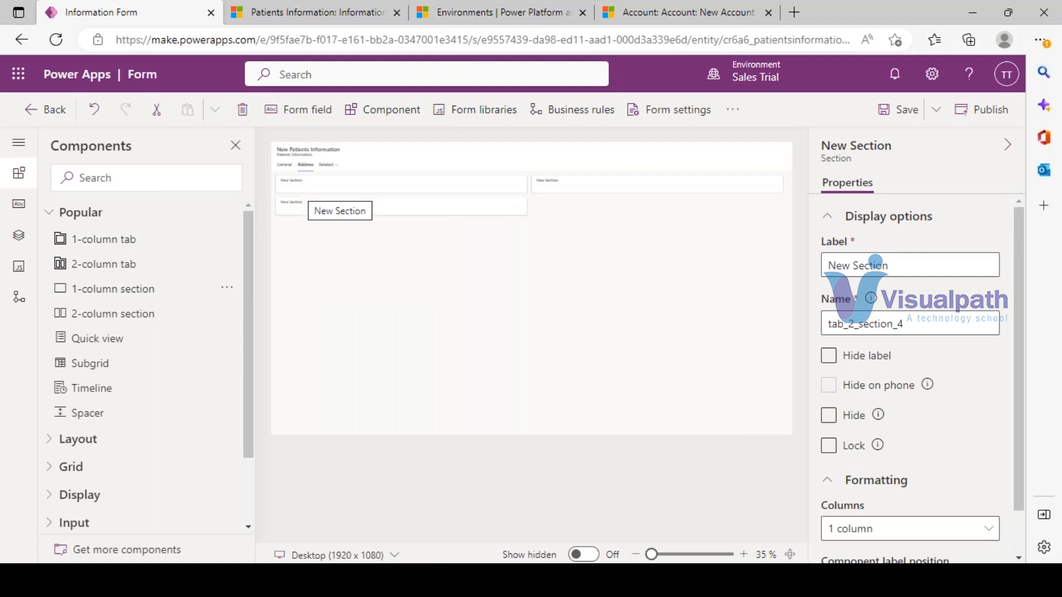
pyautogui.moveTo(114, 292); pyautogui.dragTo(536, 224)
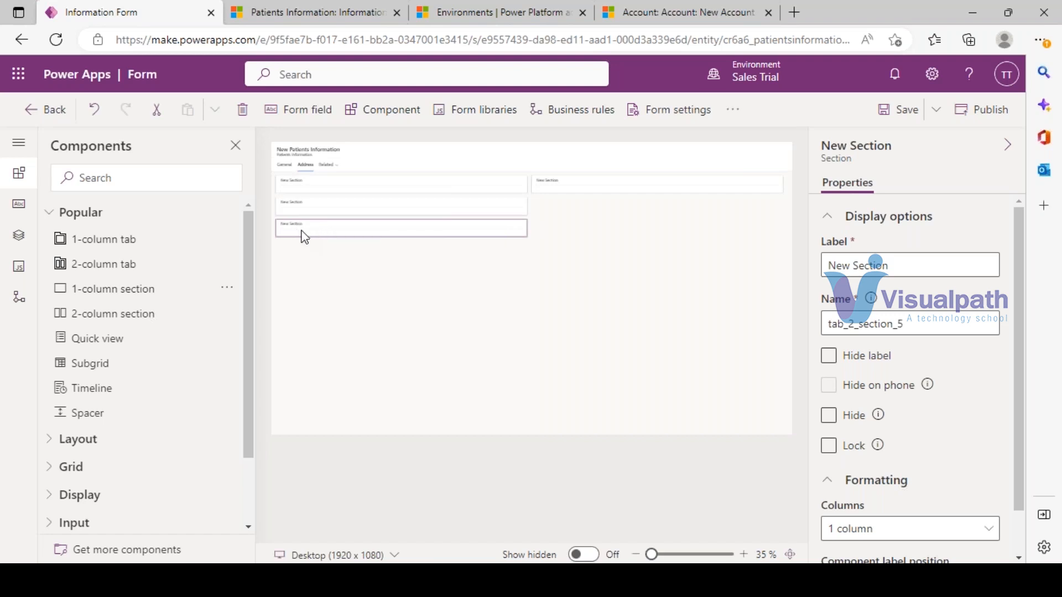
# - Rename the first Address tab section's label to 'Home Address'
pyautogui.click(293, 184)
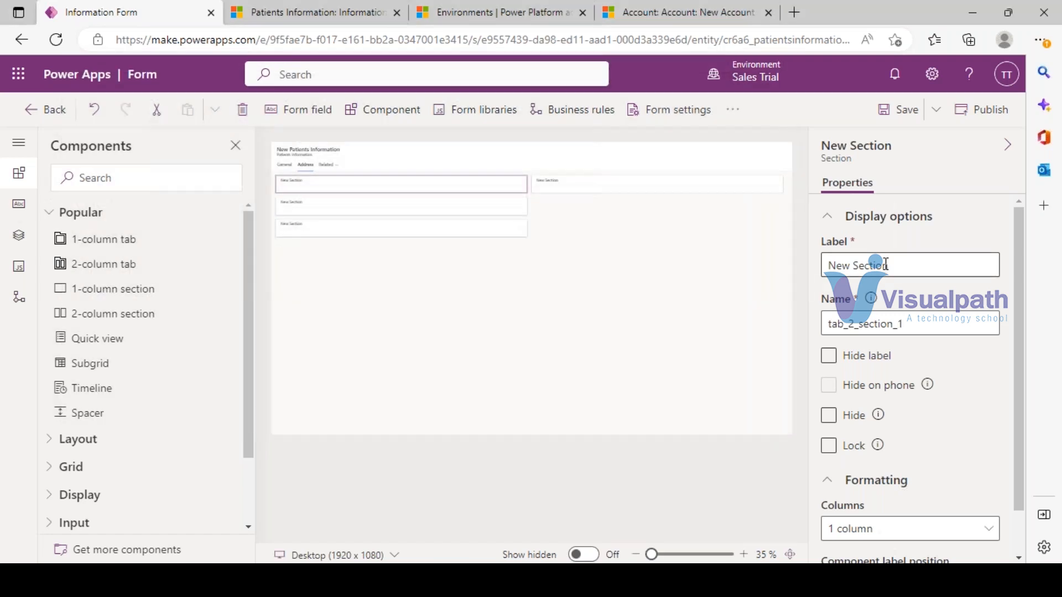
pyautogui.click(878, 268)
pyautogui.hotkey('ctrl', 'a')
pyautogui.press('BackSpace')
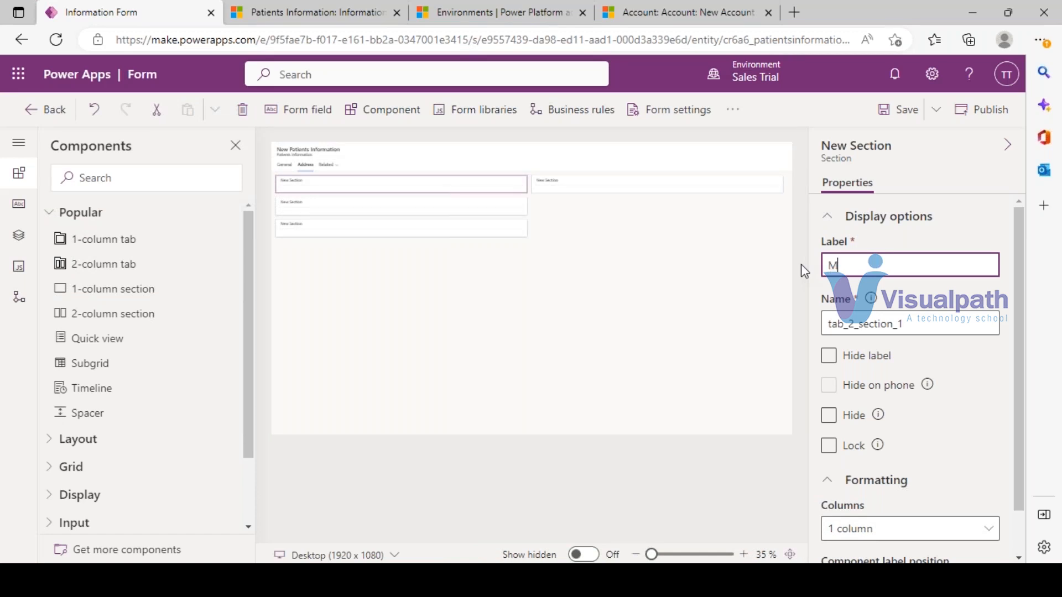
pyautogui.write('Home Address')
pyautogui.click(399, 323)
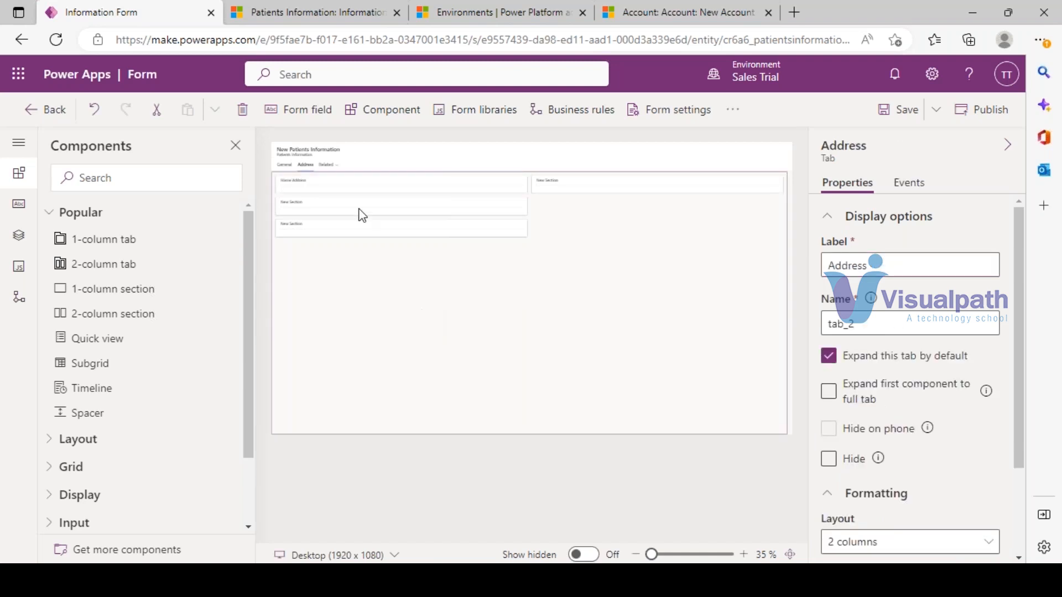
pyautogui.click(552, 181)
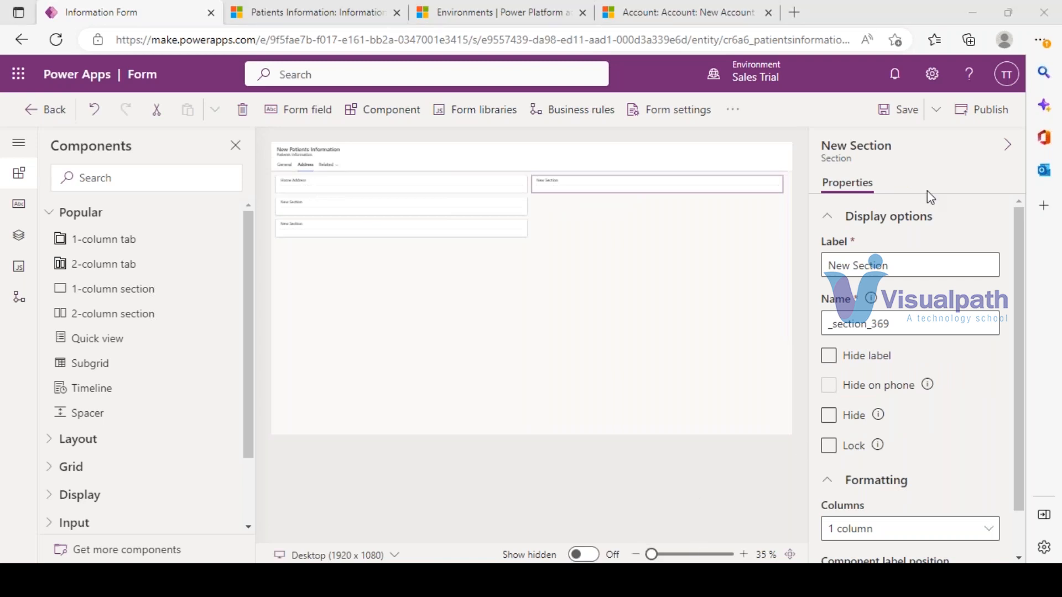
# - Adjust the canvas zoom slider to about 58% so the Address sections are readable
pyautogui.click(687, 555)
pyautogui.moveTo(675, 558); pyautogui.dragTo(657, 558)
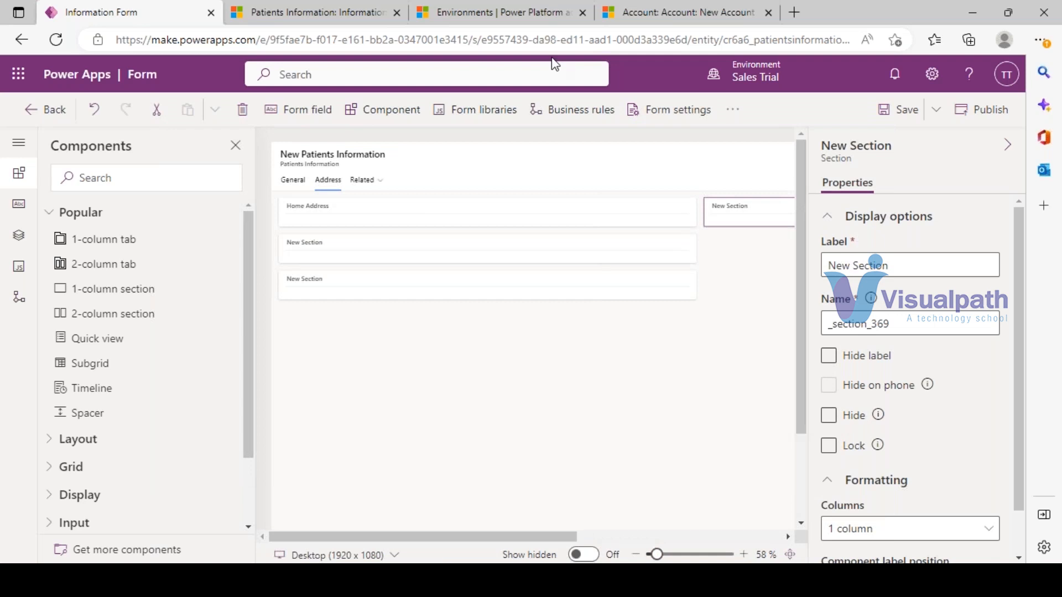
pyautogui.click(372, 14)
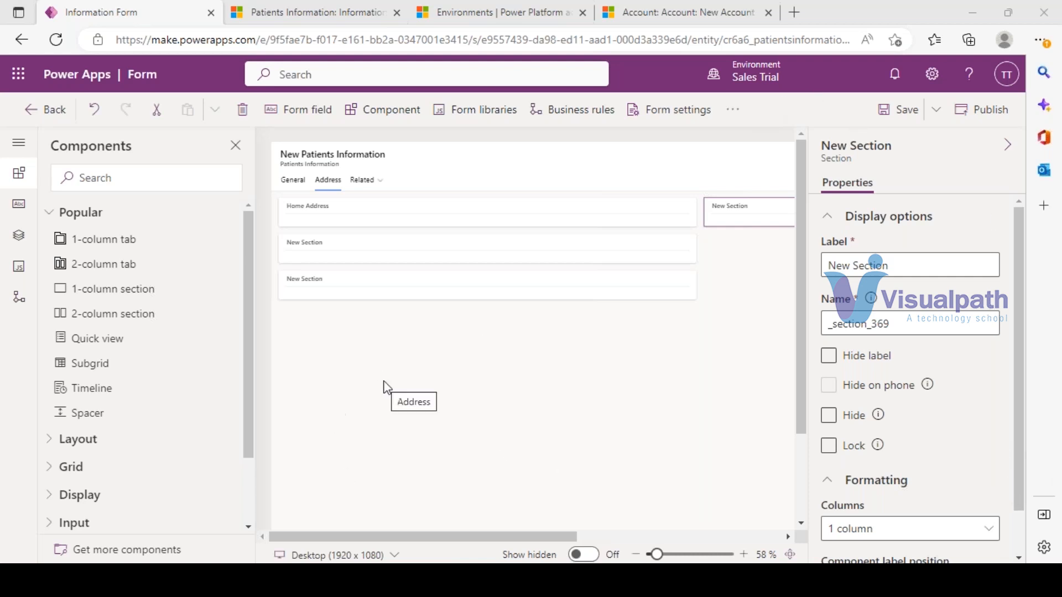
# - Check the Home Address and second New Section, then save the Information form
pyautogui.click(312, 252)
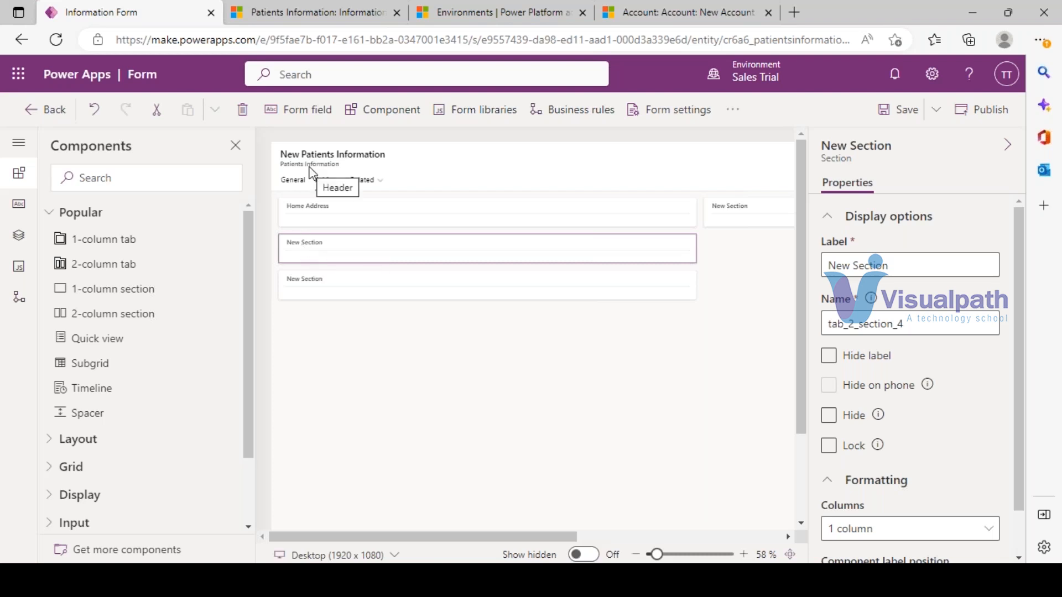
pyautogui.click(303, 215)
pyautogui.click(303, 248)
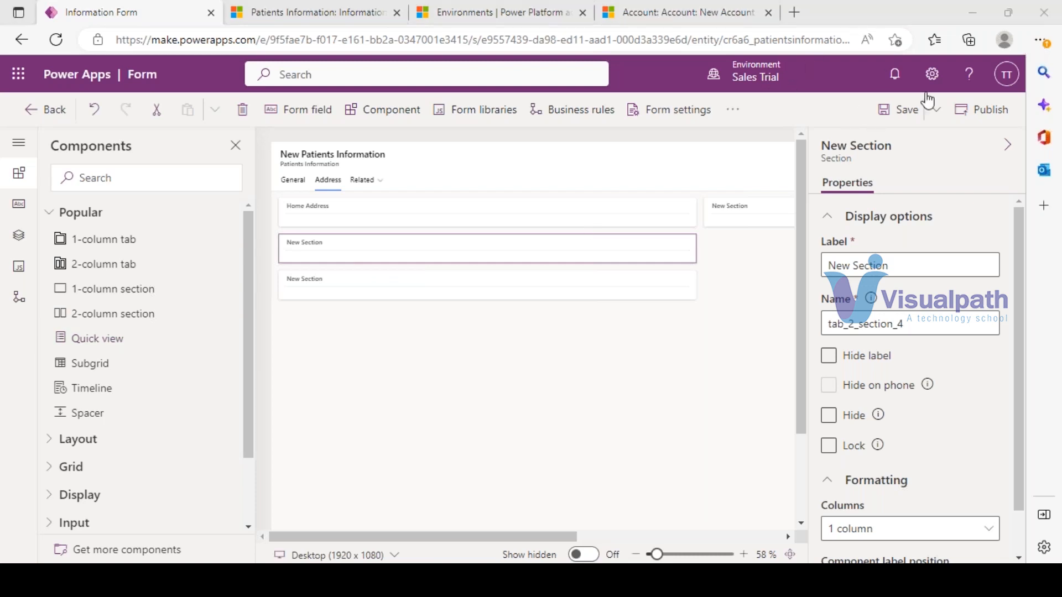
pyautogui.click(898, 109)
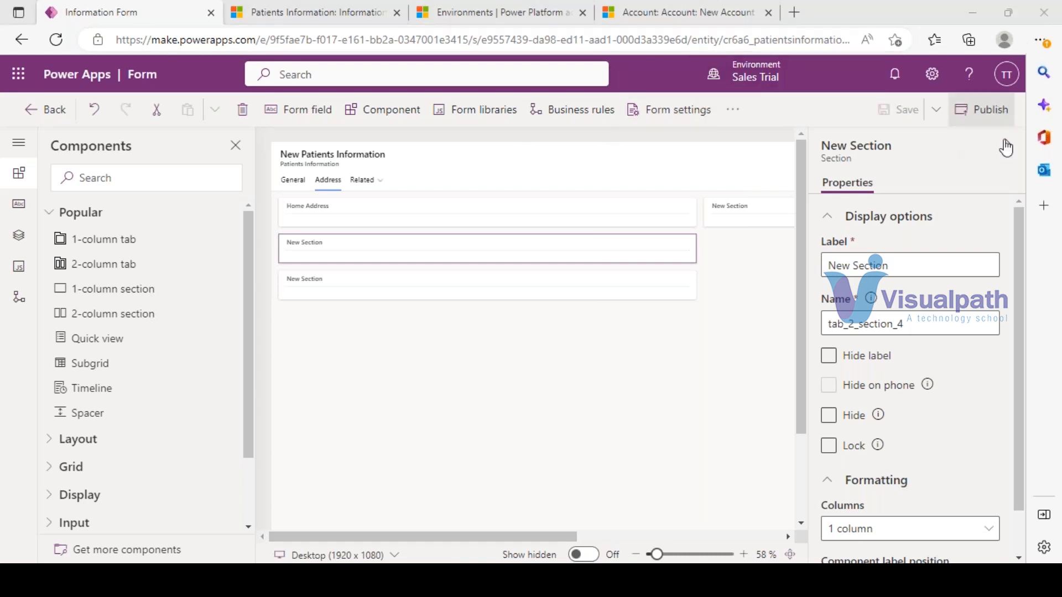
# - Publish the form and reload the p4 Patients Information record with F5
pyautogui.click(983, 110)
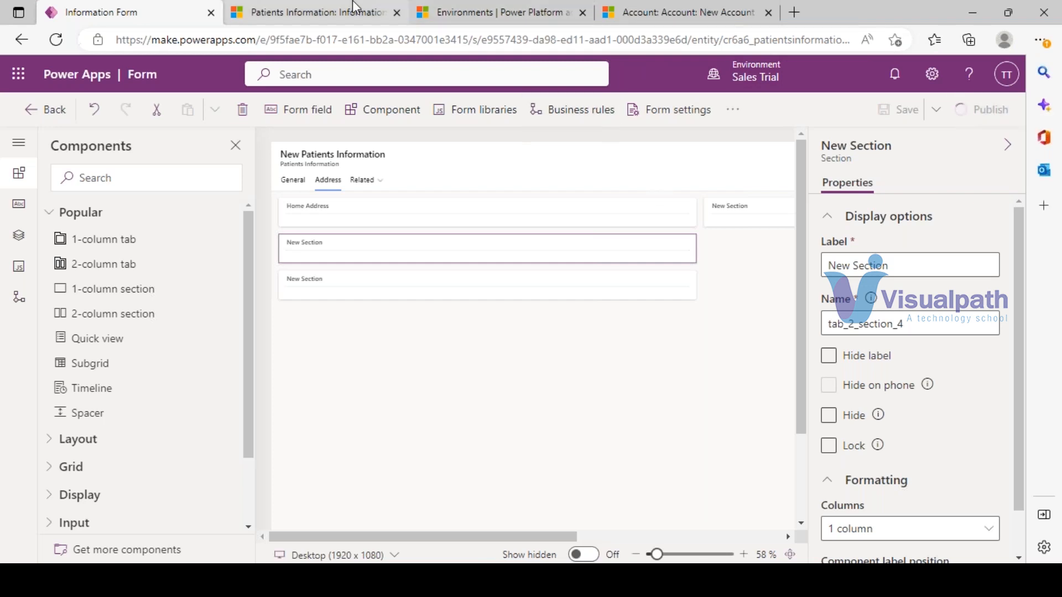
pyautogui.click(355, 7)
pyautogui.press('F5')
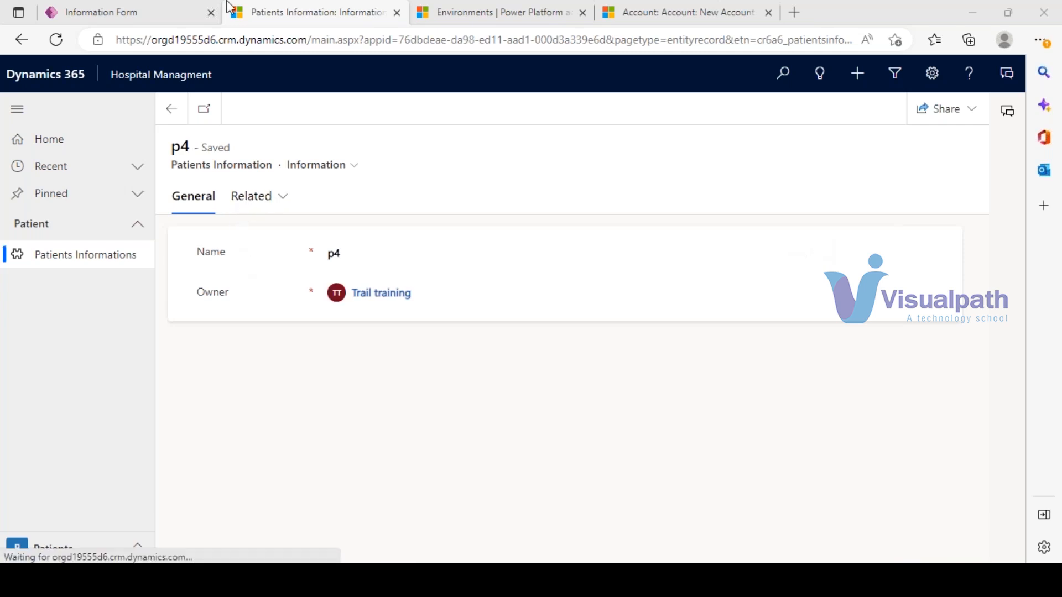
# - Refresh the p4 record page, waiting while it reloads beside the form designer
pyautogui.click(168, 8)
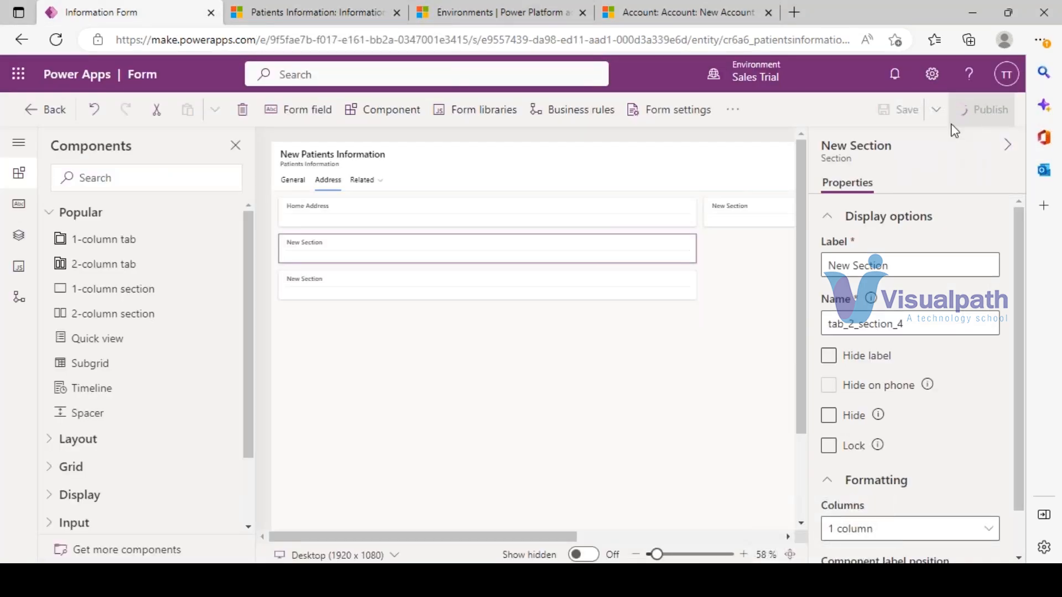
pyautogui.click(309, 12)
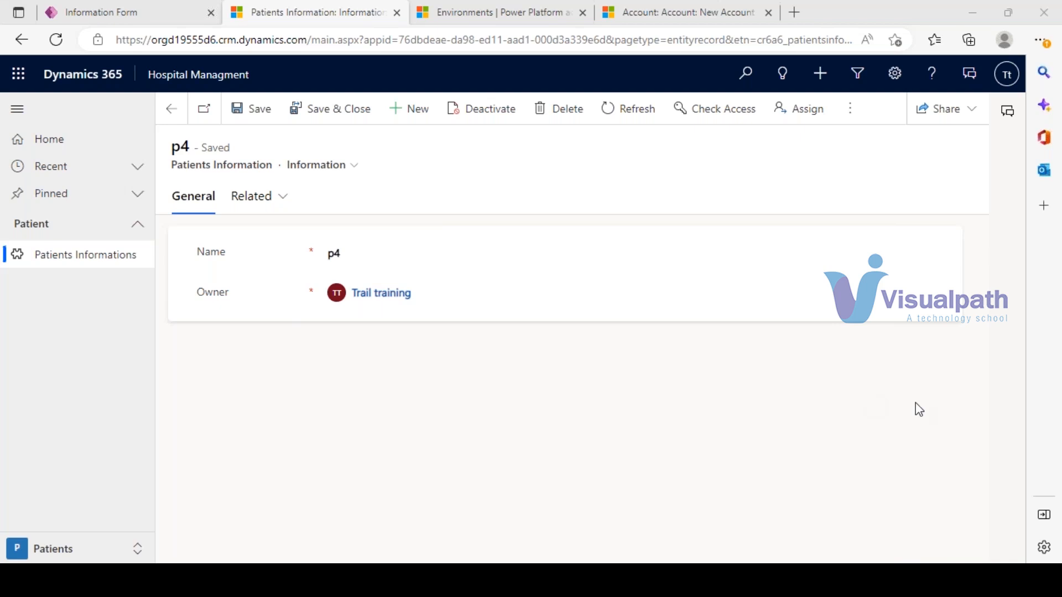
pyautogui.click(55, 39)
pyautogui.click(100, 11)
pyautogui.click(273, 8)
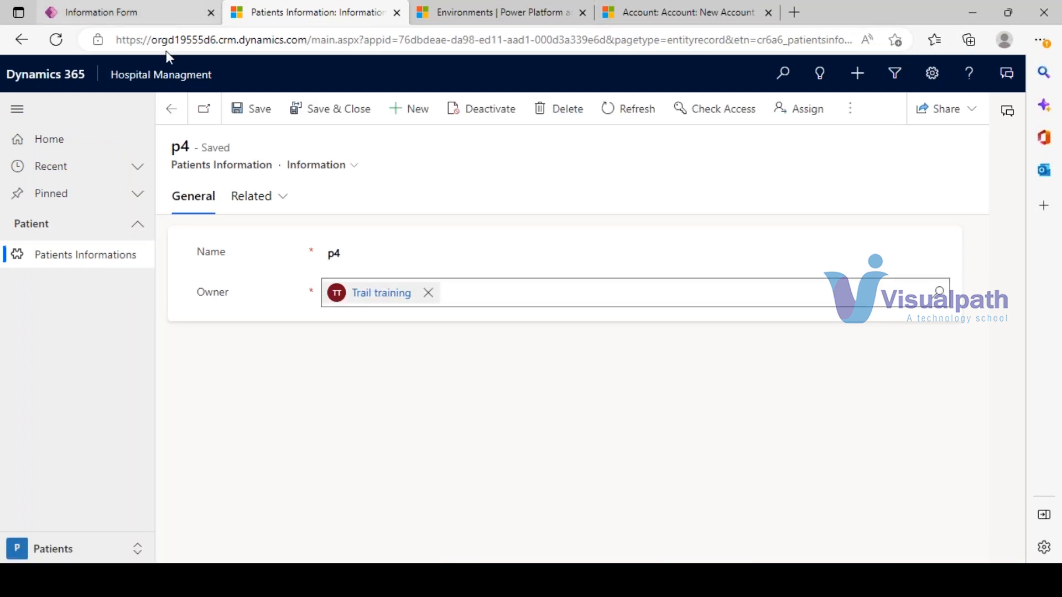
pyautogui.click(133, 8)
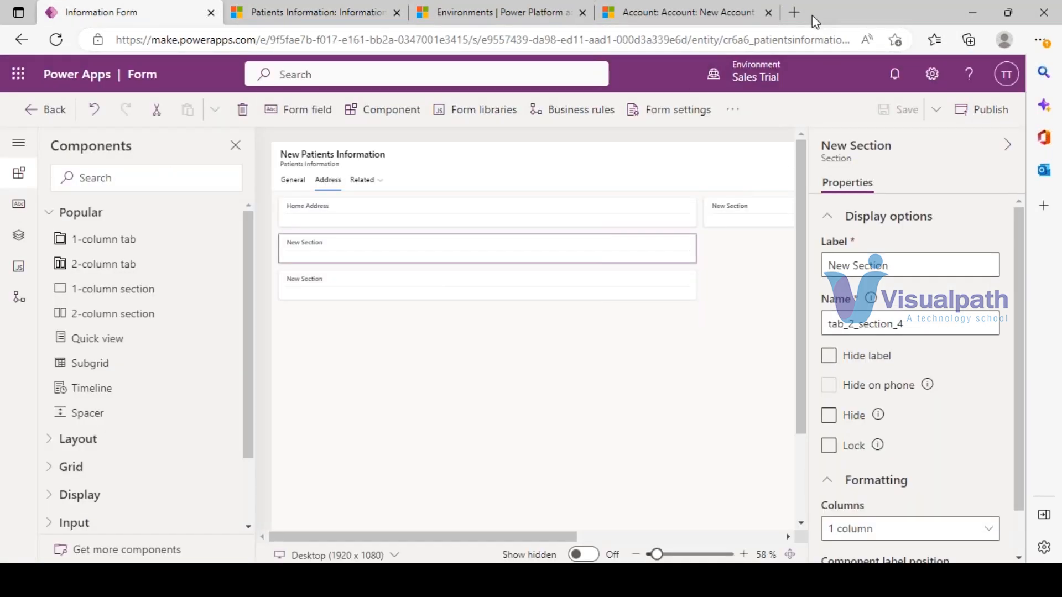
pyautogui.click(448, 580)
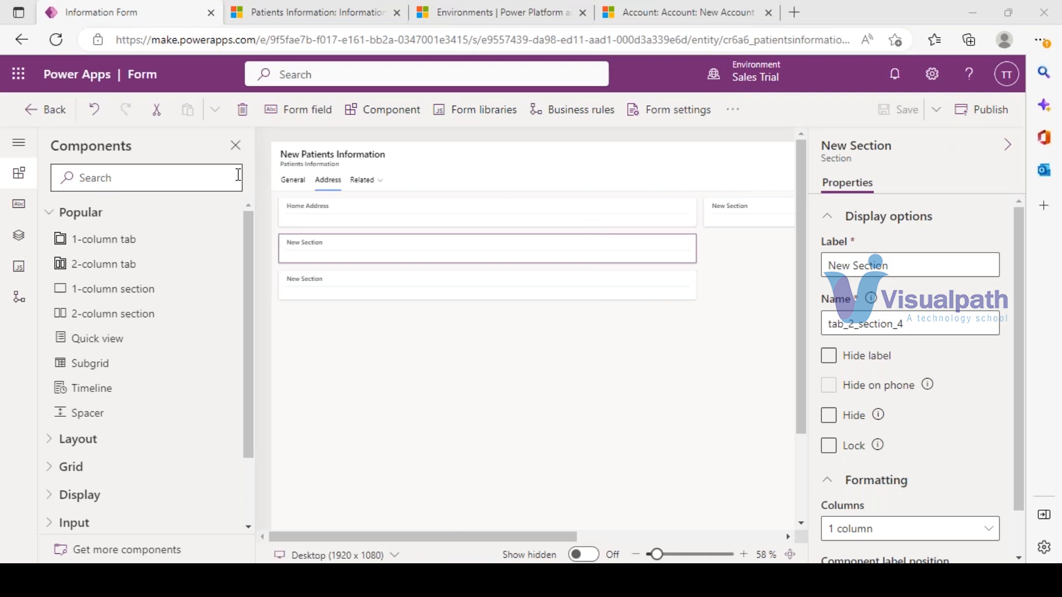
# - Switch the p4 record to the Information form, view its empty Address tab, then return to the designer
pyautogui.click(299, 182)
pyautogui.click(299, 9)
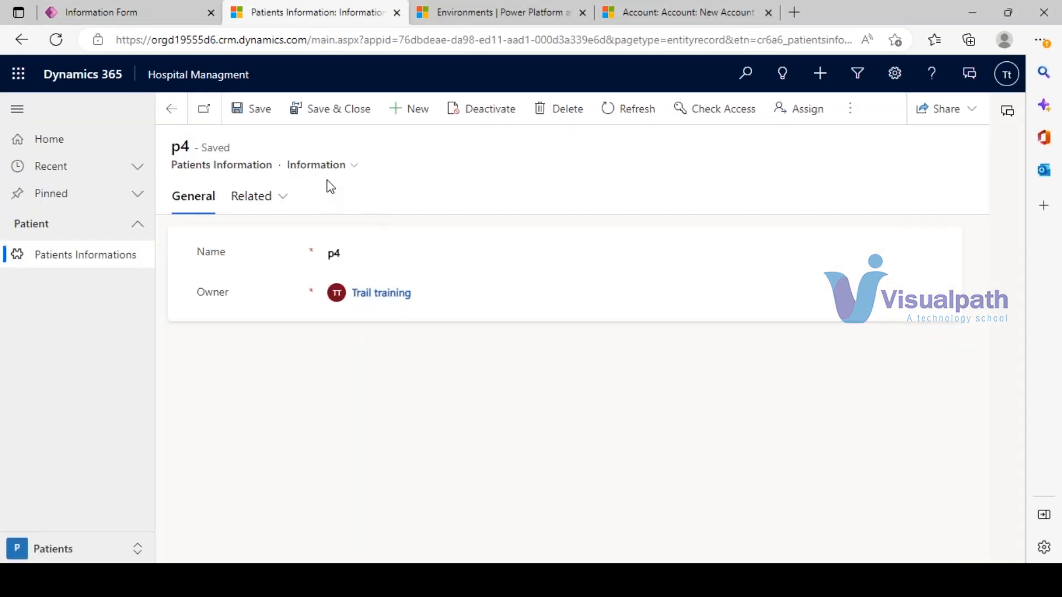
pyautogui.click(331, 166)
pyautogui.click(334, 192)
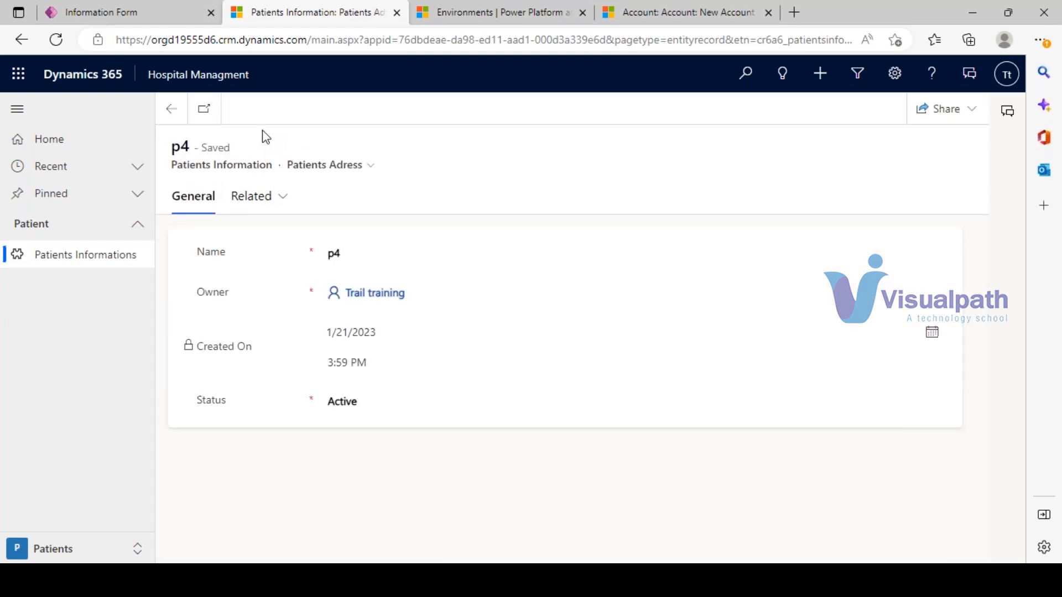
pyautogui.click(325, 167)
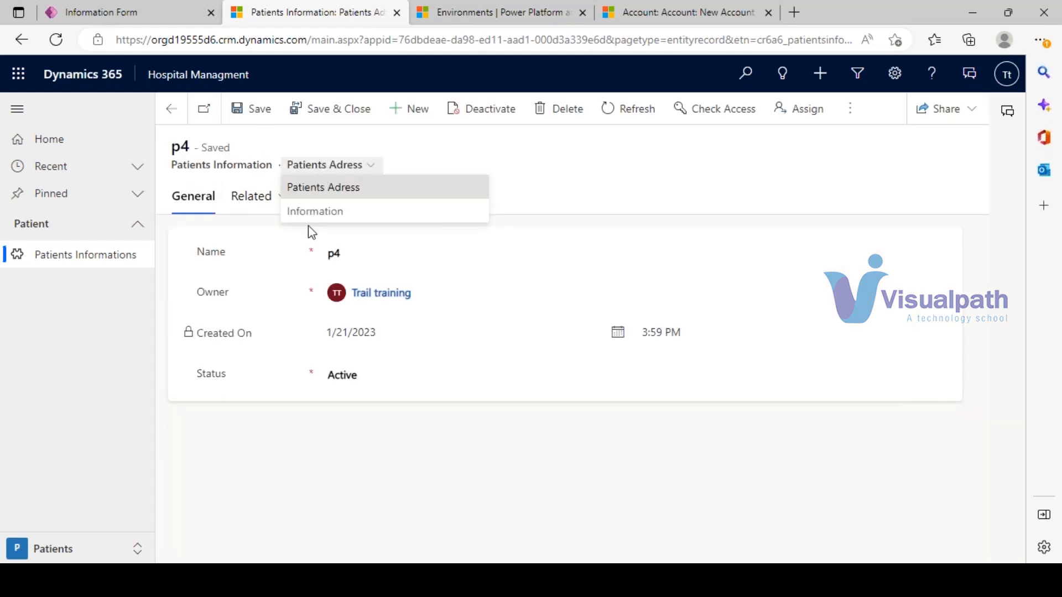
pyautogui.click(309, 212)
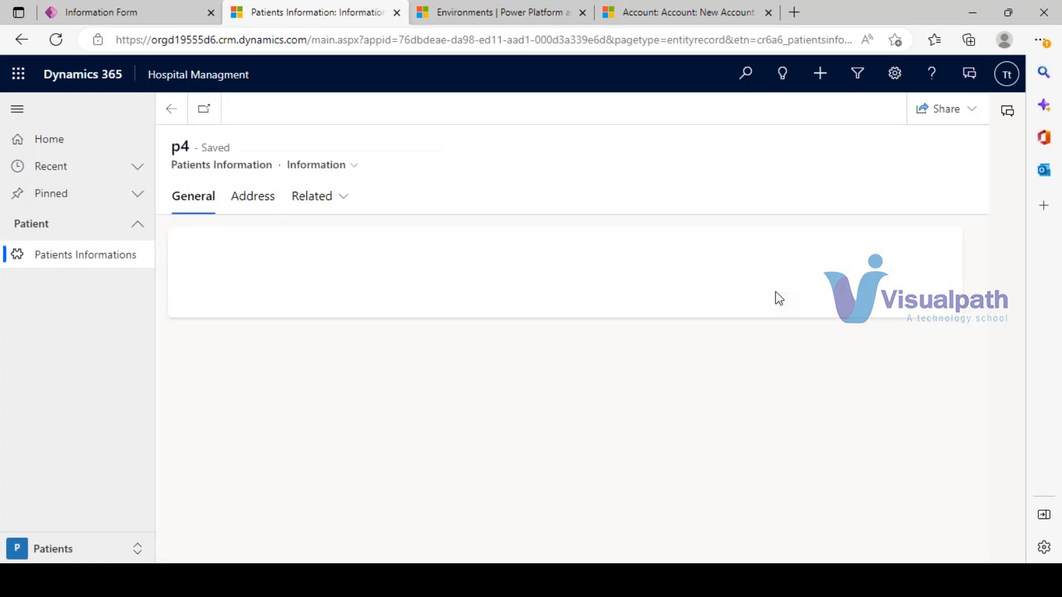
pyautogui.click(249, 204)
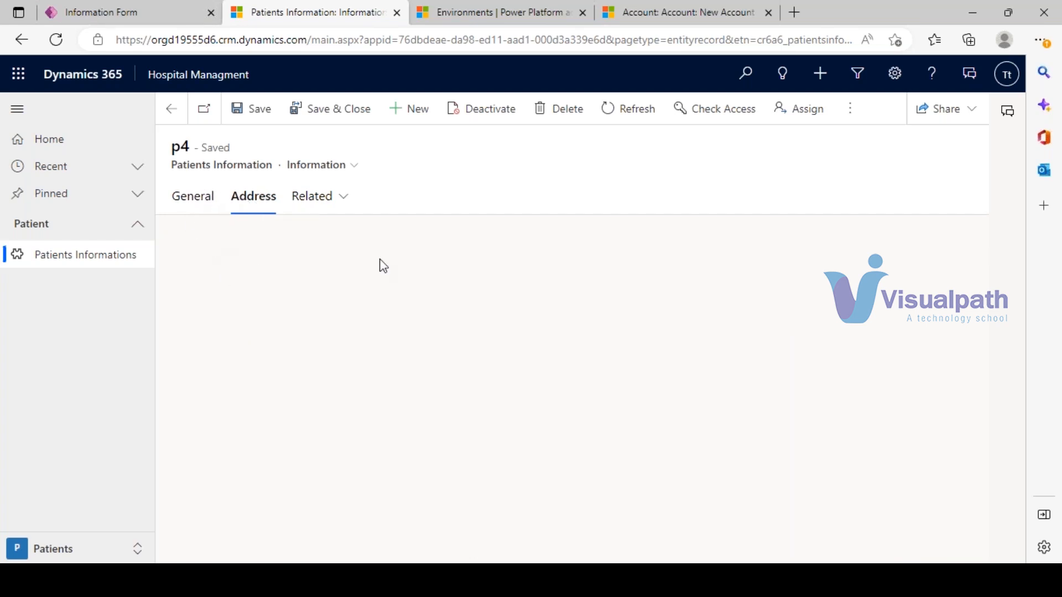
pyautogui.click(172, 11)
pyautogui.click(328, 181)
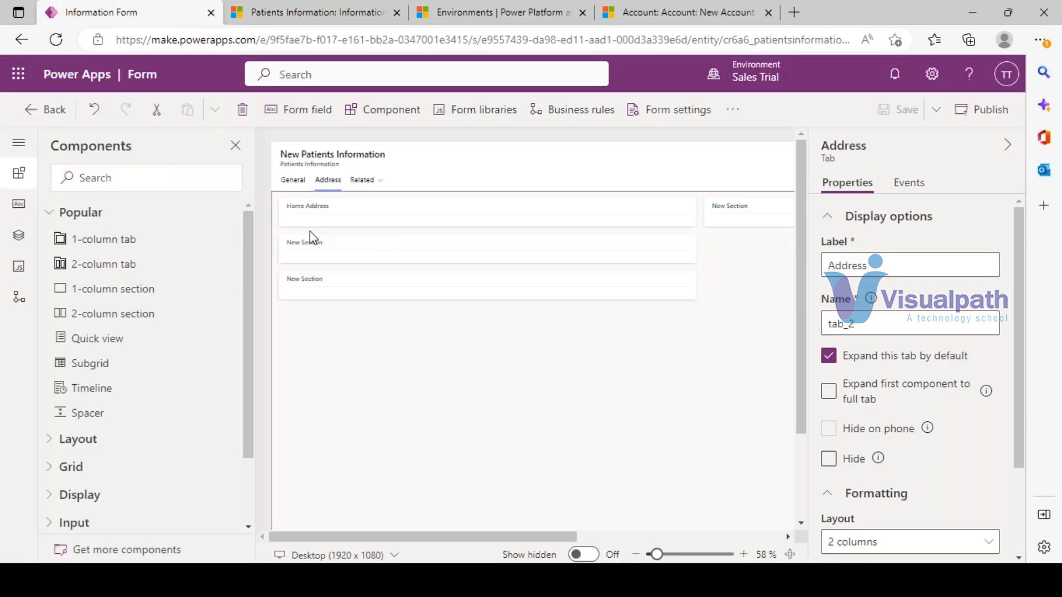
# - Select the Home Address section and show the table's columns list
pyautogui.click(308, 216)
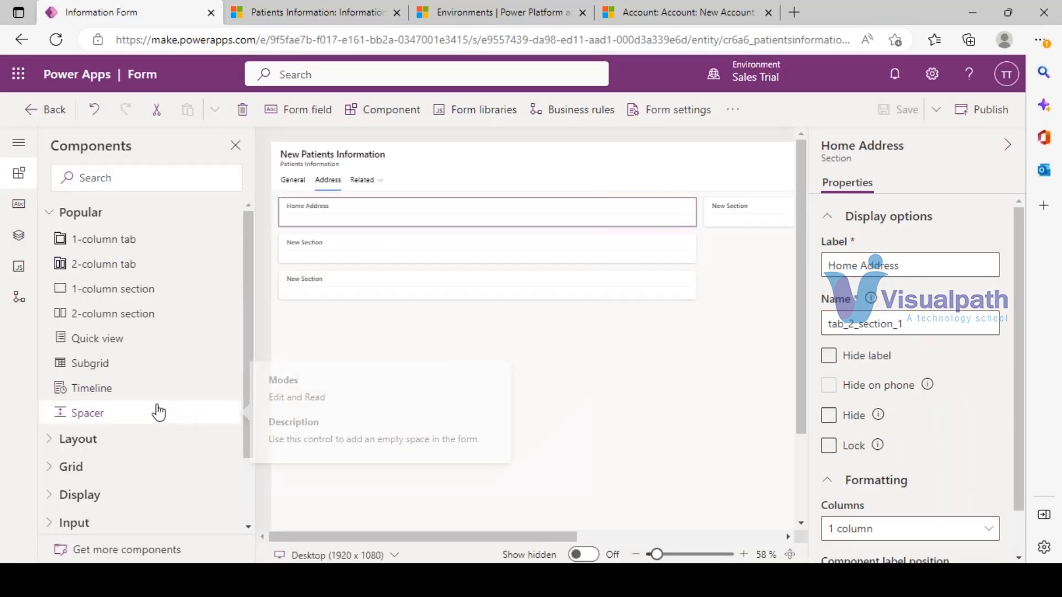
pyautogui.scroll(-2, 161, 426)
pyautogui.scroll(2, 161, 434)
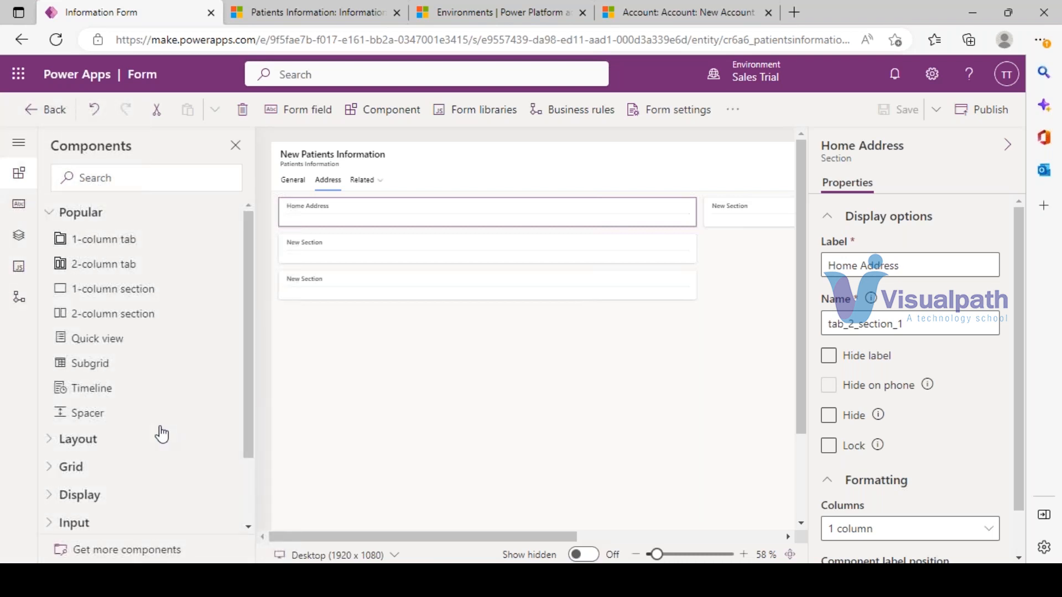
pyautogui.click(20, 206)
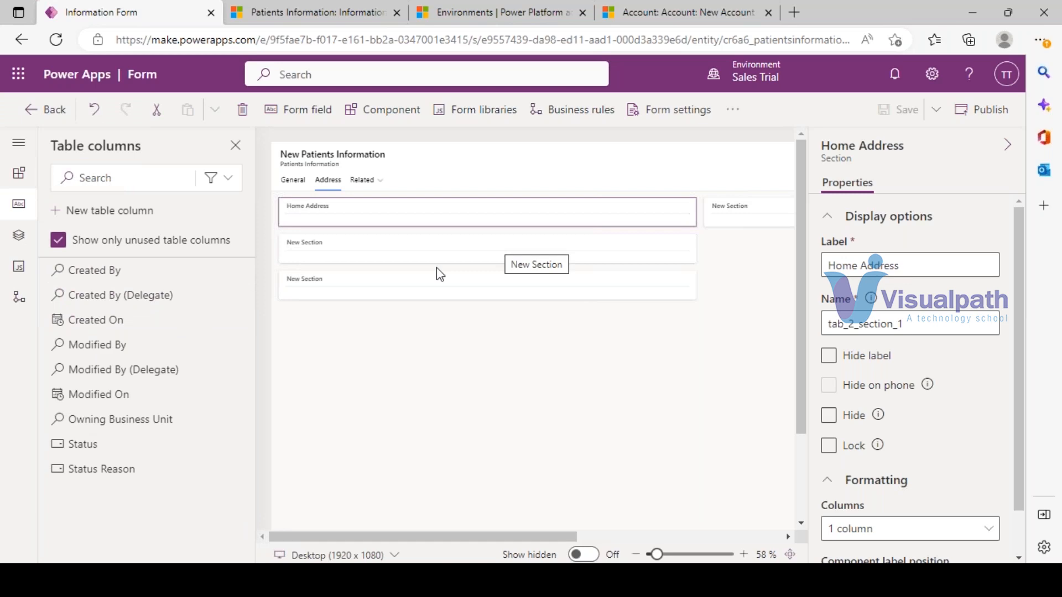
# - Review the New Account record's Industry and Ownership choices, then return to the form designer
pyautogui.click(515, 7)
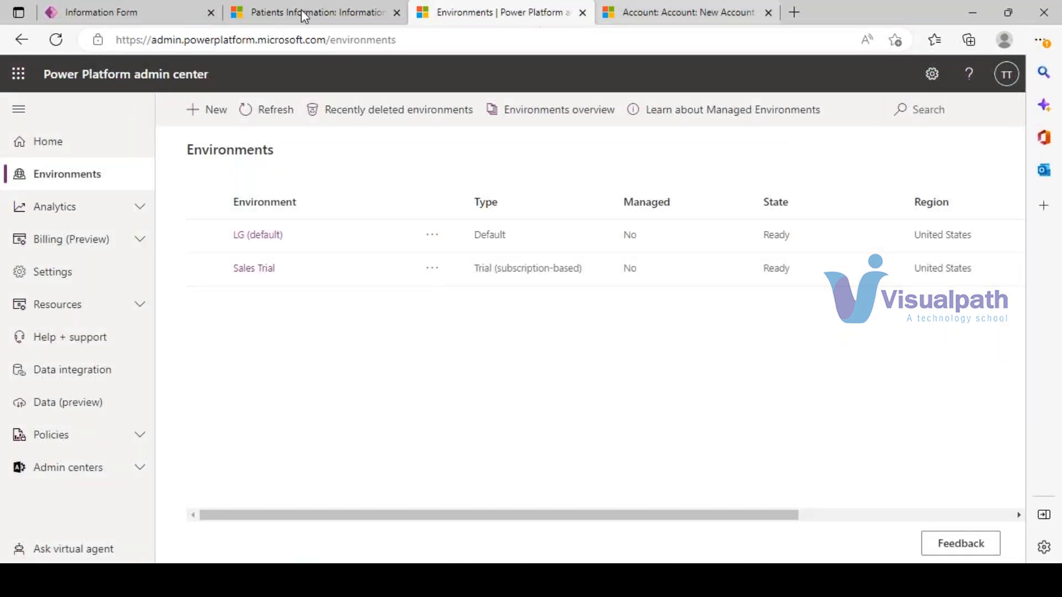
pyautogui.click(318, 10)
pyautogui.click(623, 11)
pyautogui.click(216, 335)
pyautogui.click(233, 392)
pyautogui.click(230, 449)
pyautogui.click(659, 343)
pyautogui.click(197, 223)
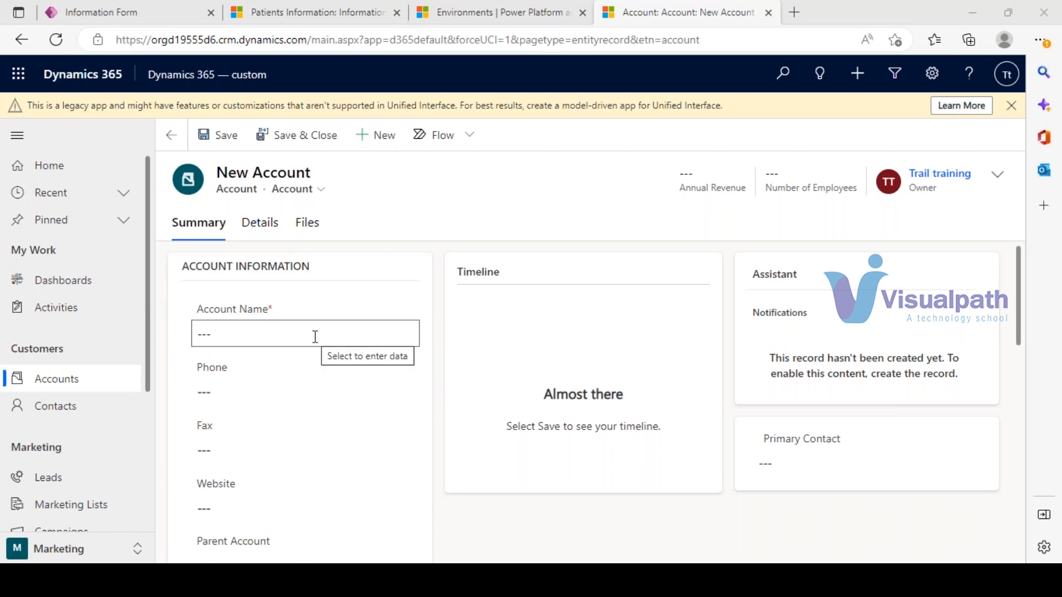
pyautogui.click(142, 12)
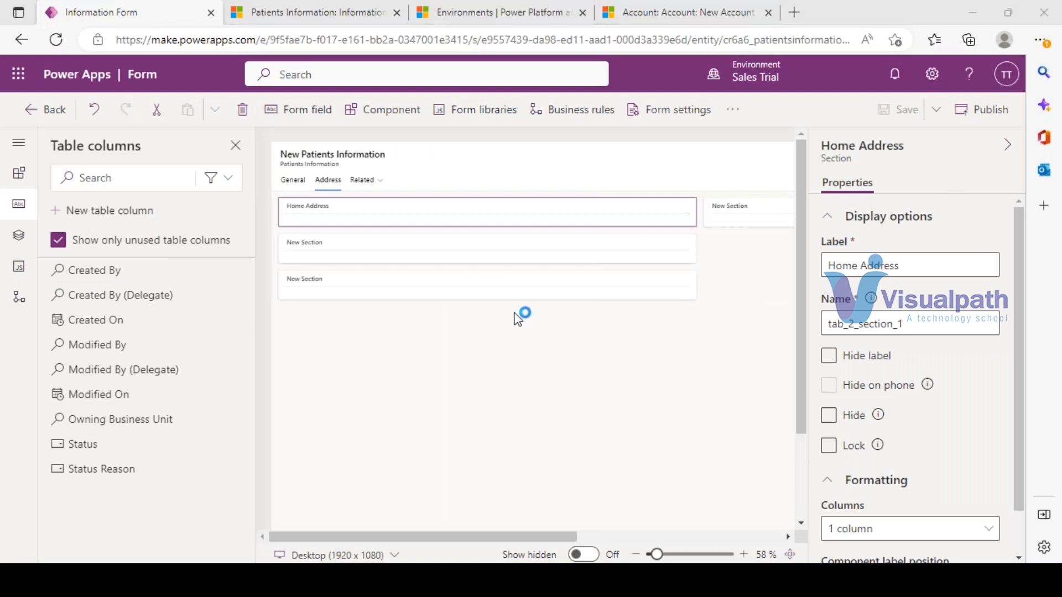
# - Start a new table column, browse the text data types, then close the panel unsaved
pyautogui.click(94, 221)
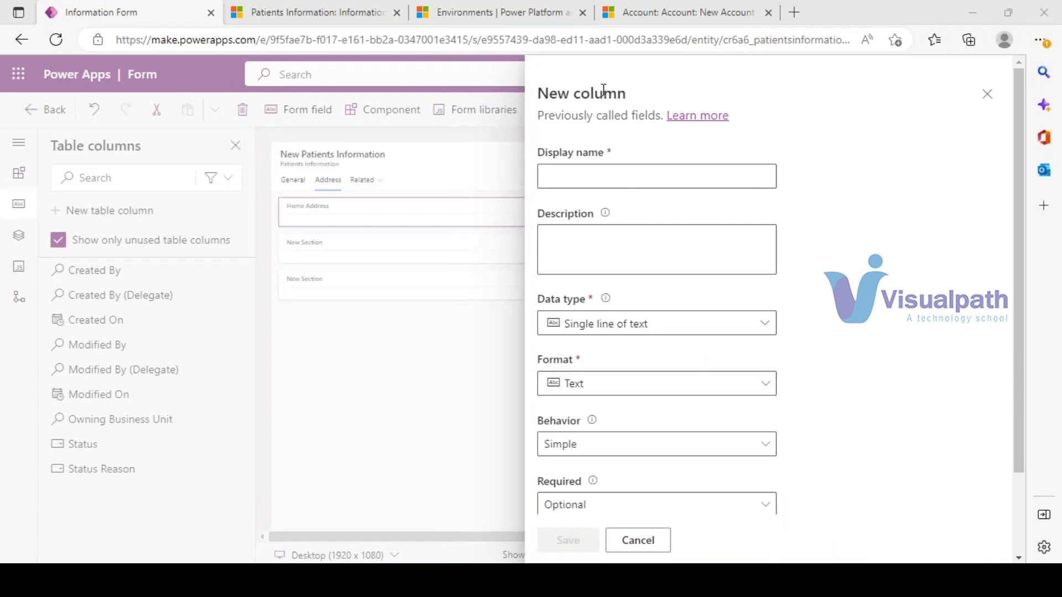
pyautogui.click(766, 331)
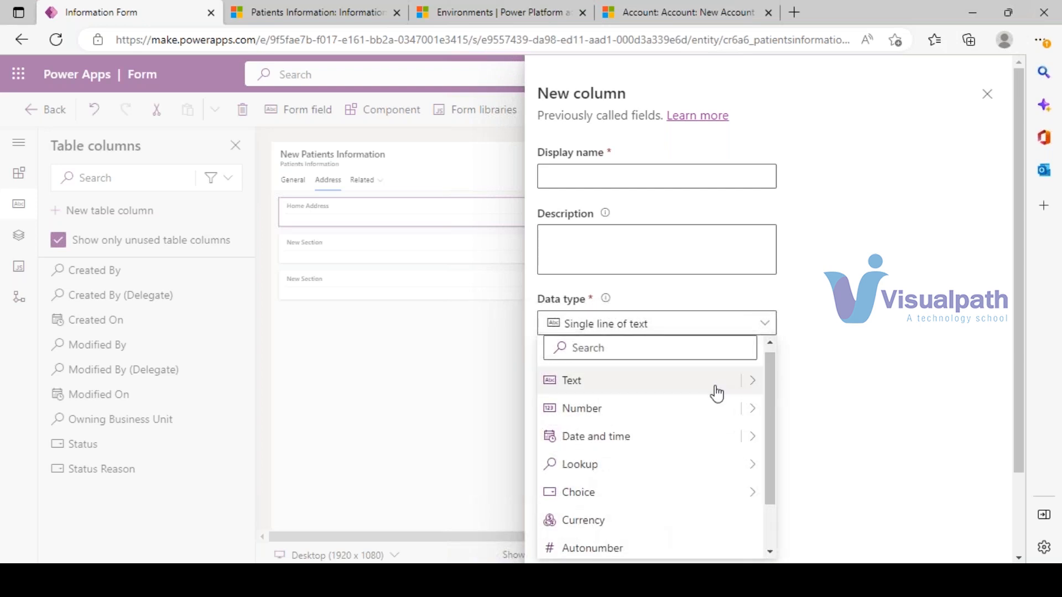
pyautogui.click(752, 382)
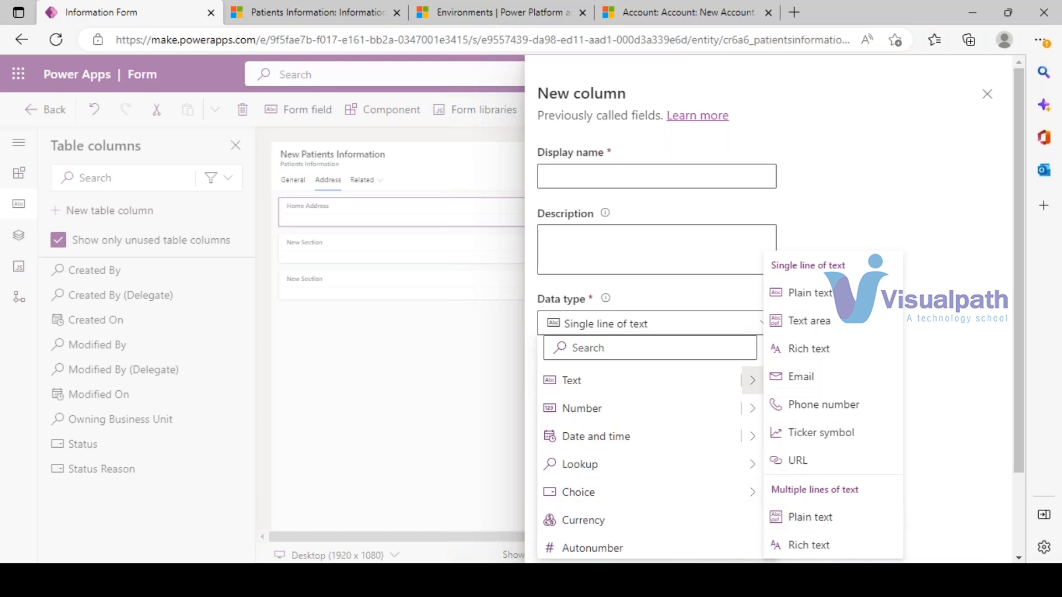
pyautogui.moveTo(753, 415)
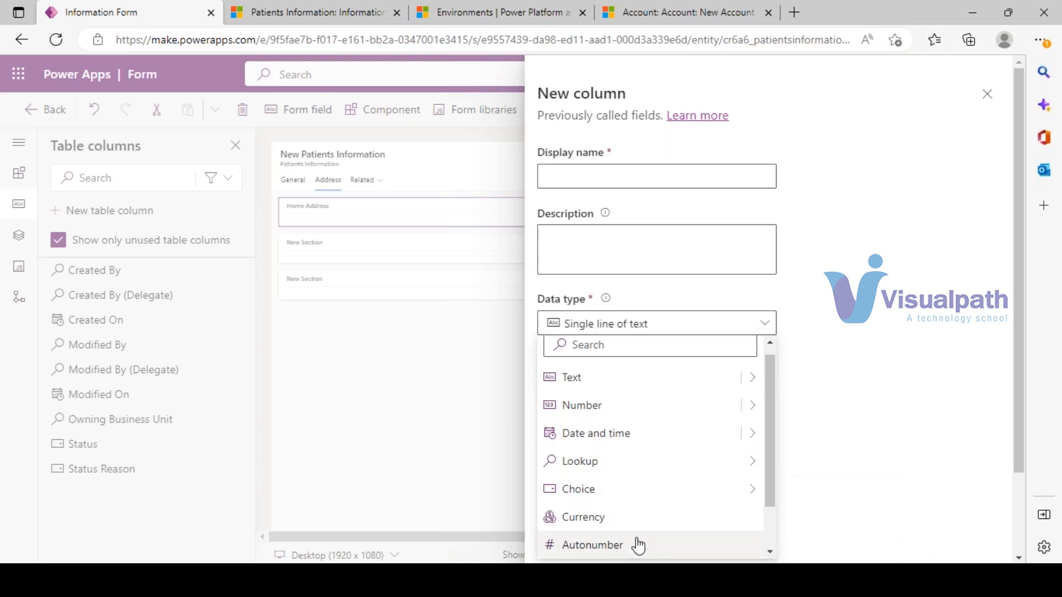
pyautogui.moveTo(773, 470); pyautogui.dragTo(782, 532)
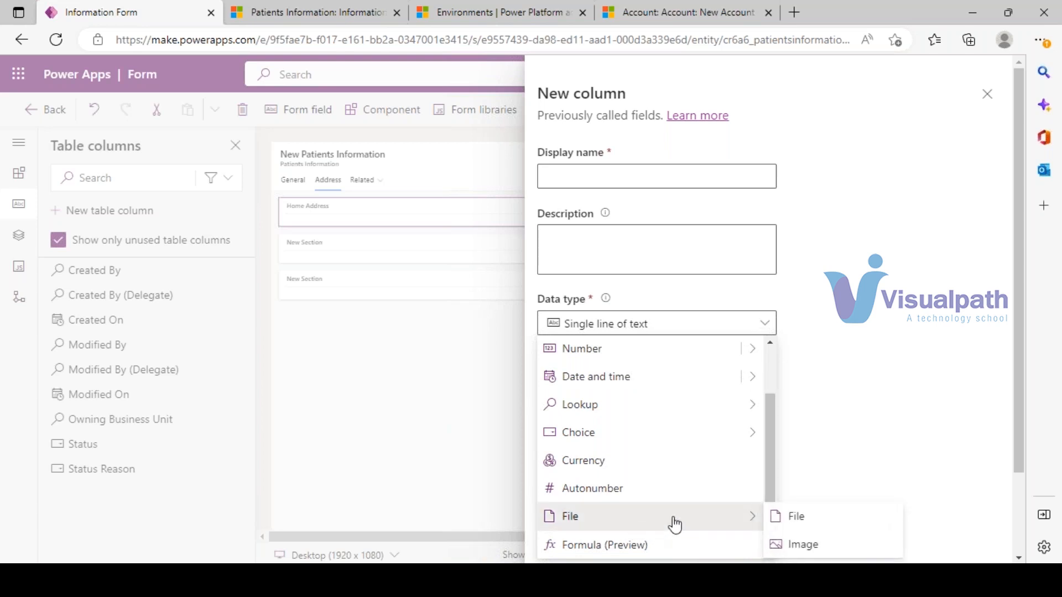
pyautogui.moveTo(773, 466); pyautogui.dragTo(778, 371)
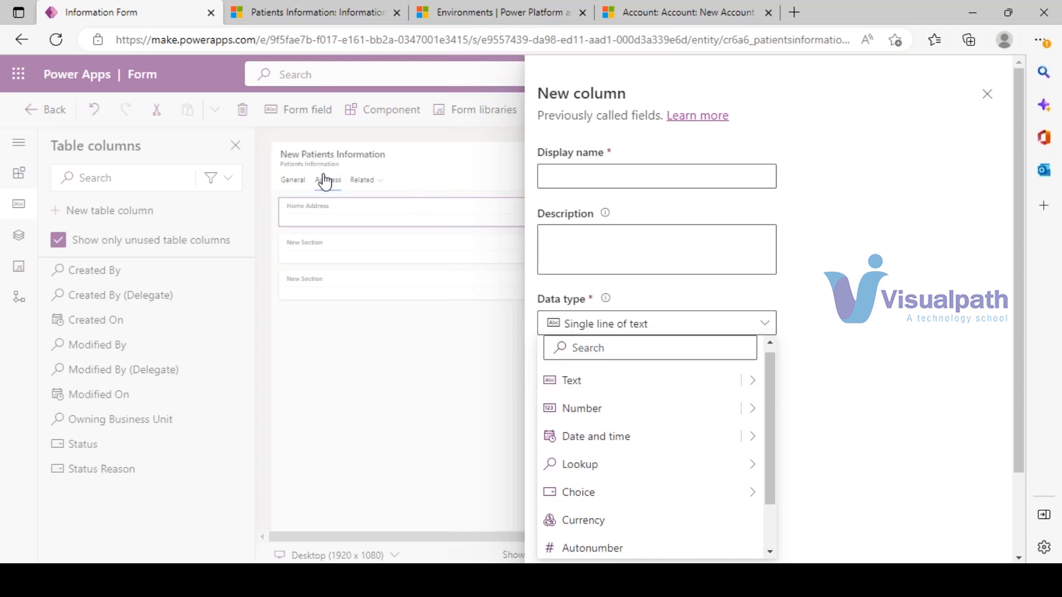
pyautogui.click(288, 181)
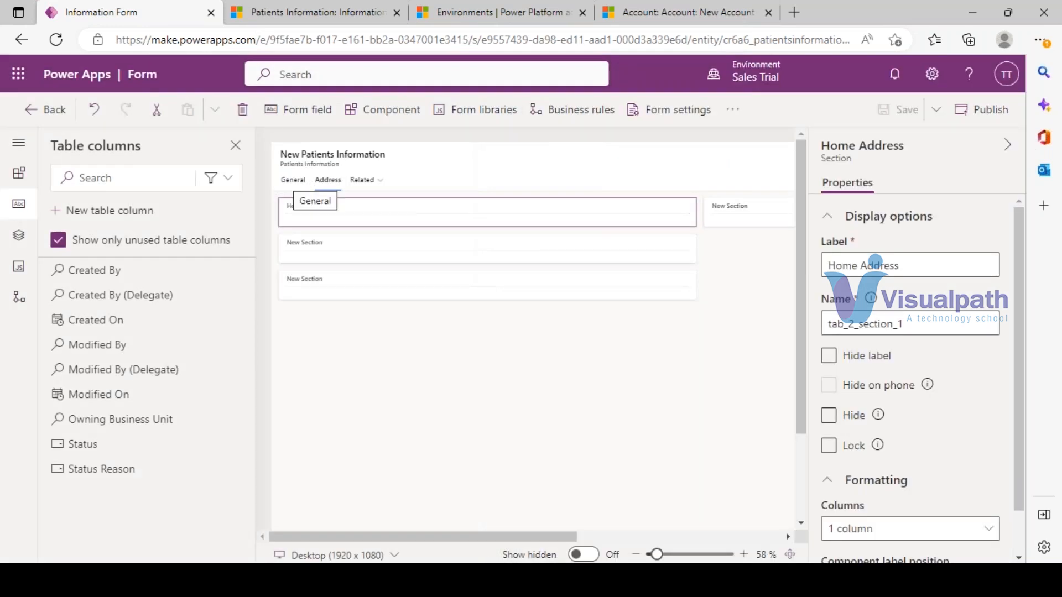
# - On the General tab, start a new table column with data type Text > Phone number
pyautogui.click(293, 181)
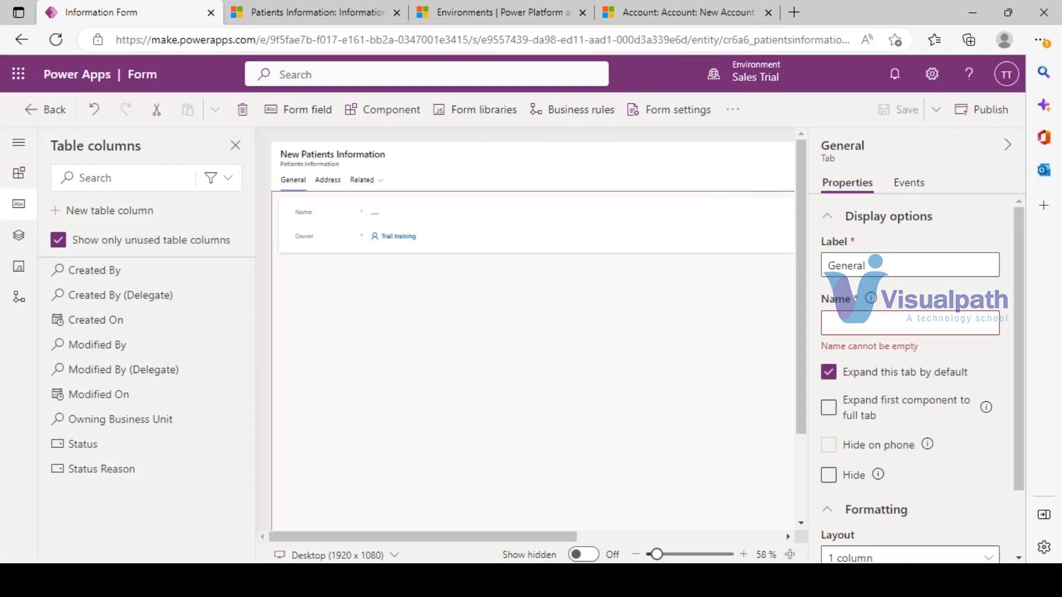
pyautogui.click(87, 212)
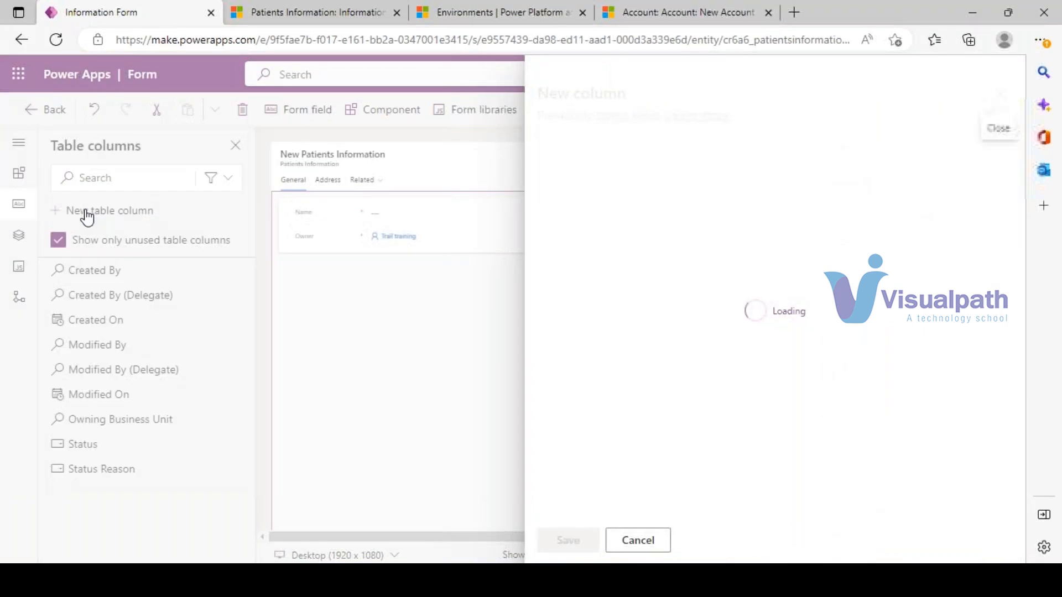
pyautogui.click(771, 323)
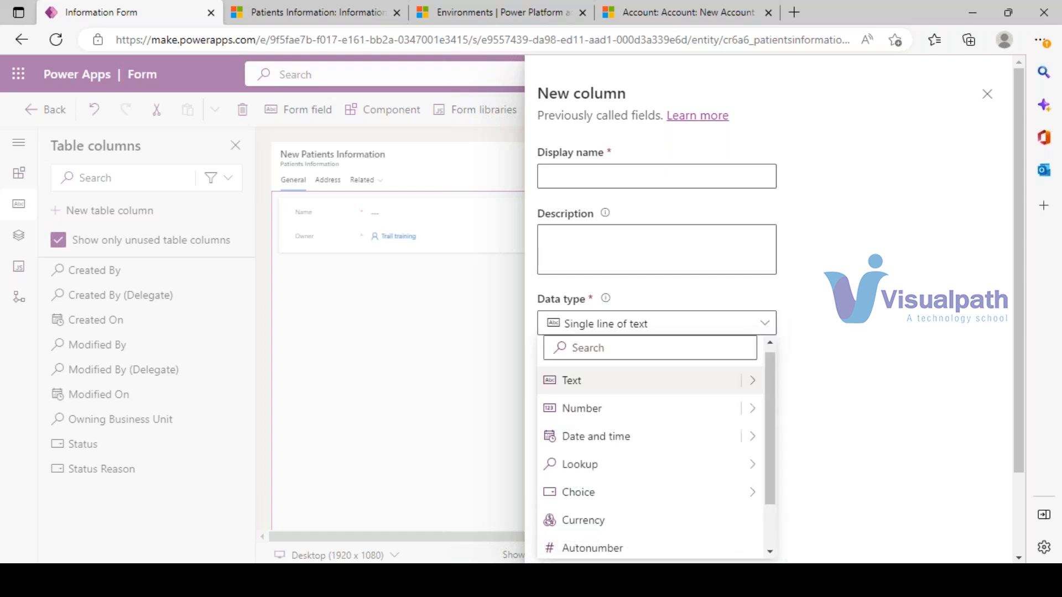
pyautogui.moveTo(752, 380)
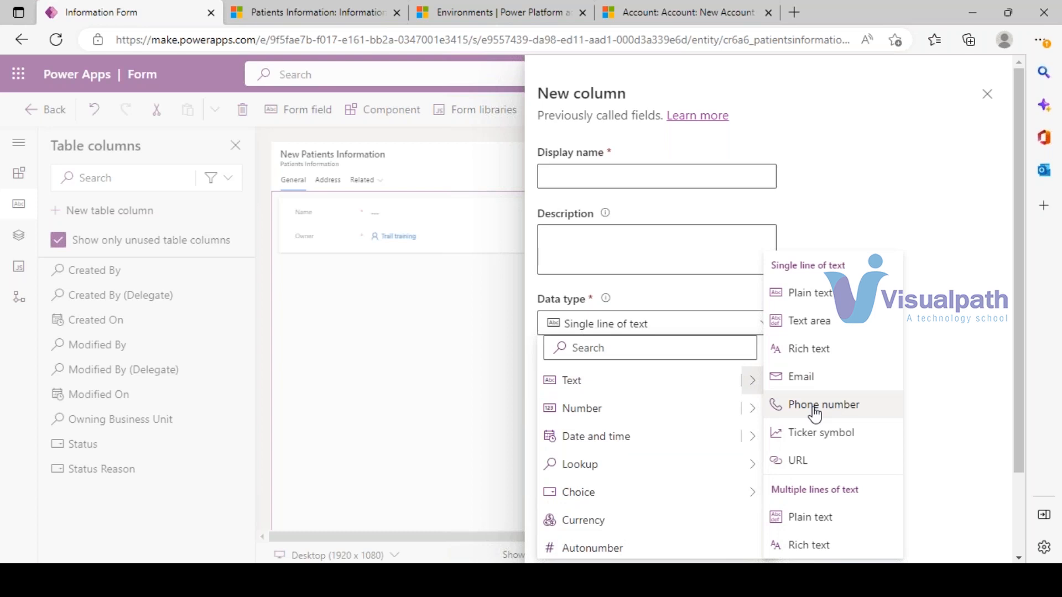
pyautogui.click(814, 410)
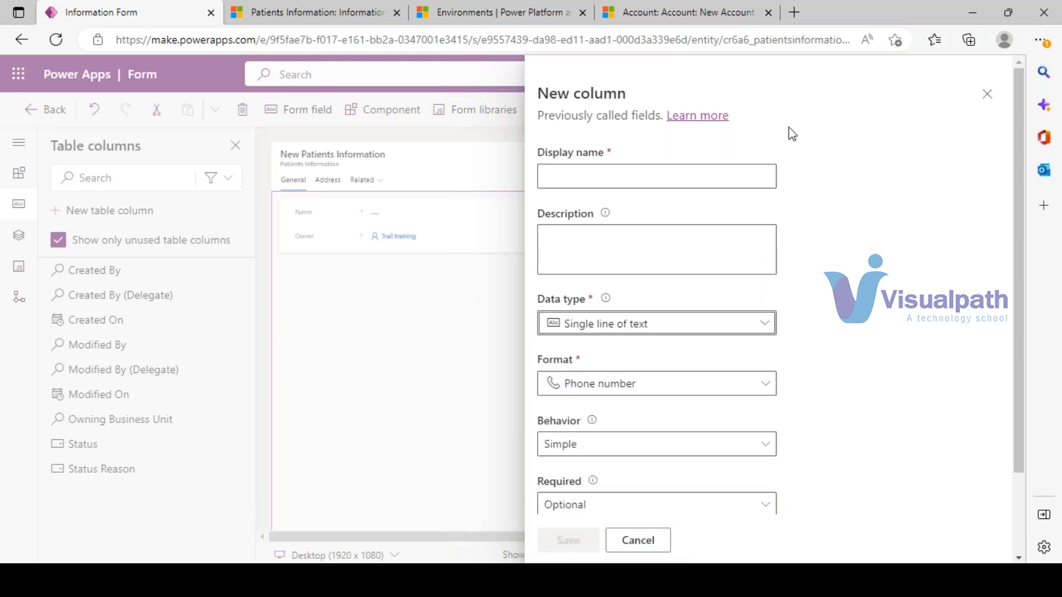
# - Enter display name Phone Number, keep Simple behavior, then switch to the Dynamics 365 account page
pyautogui.click(590, 175)
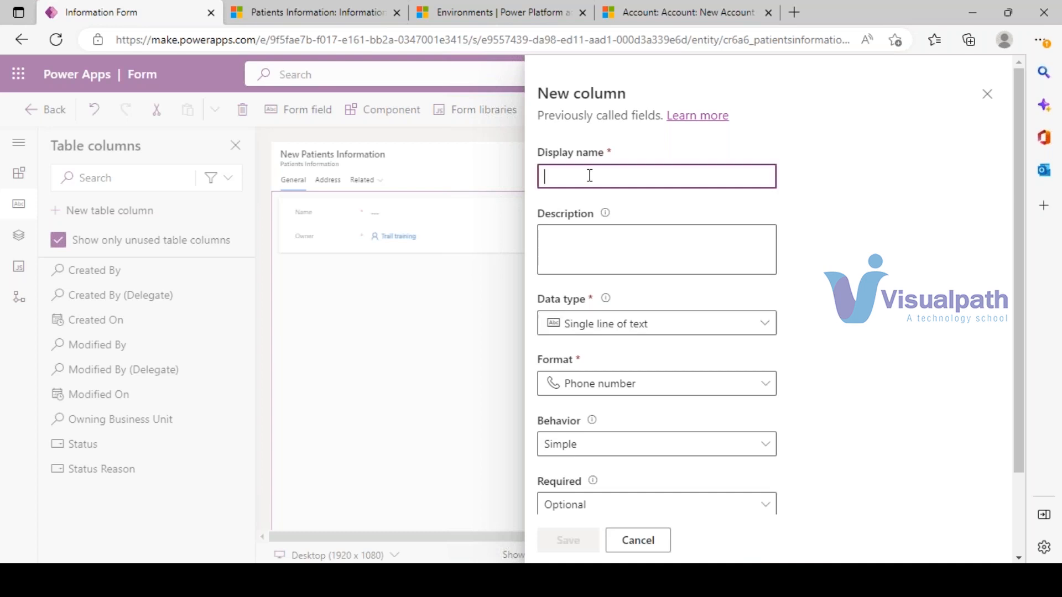
pyautogui.write('Phone Number')
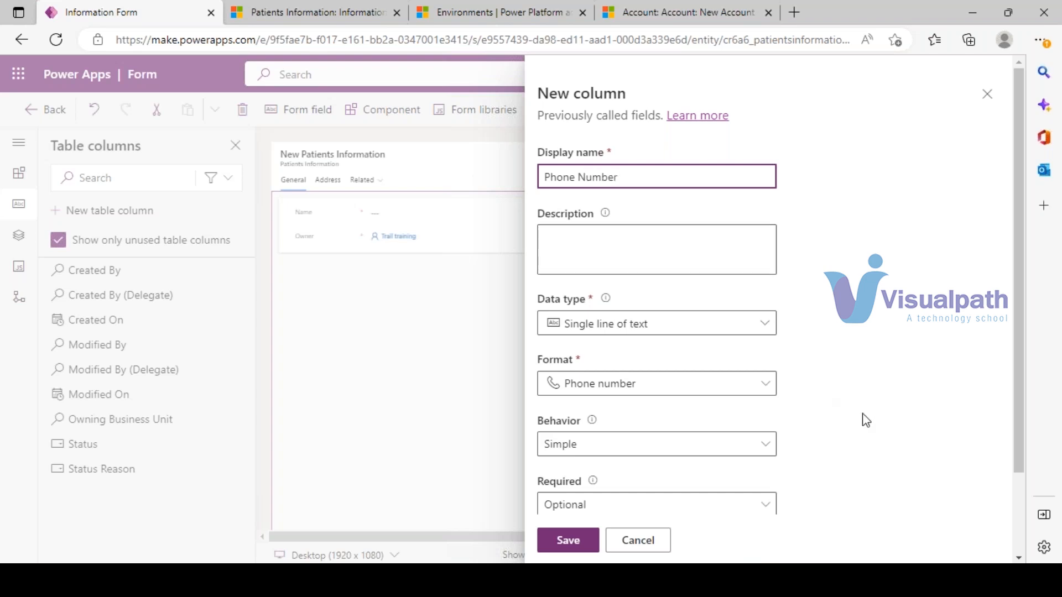
pyautogui.scroll(-2, 848, 390)
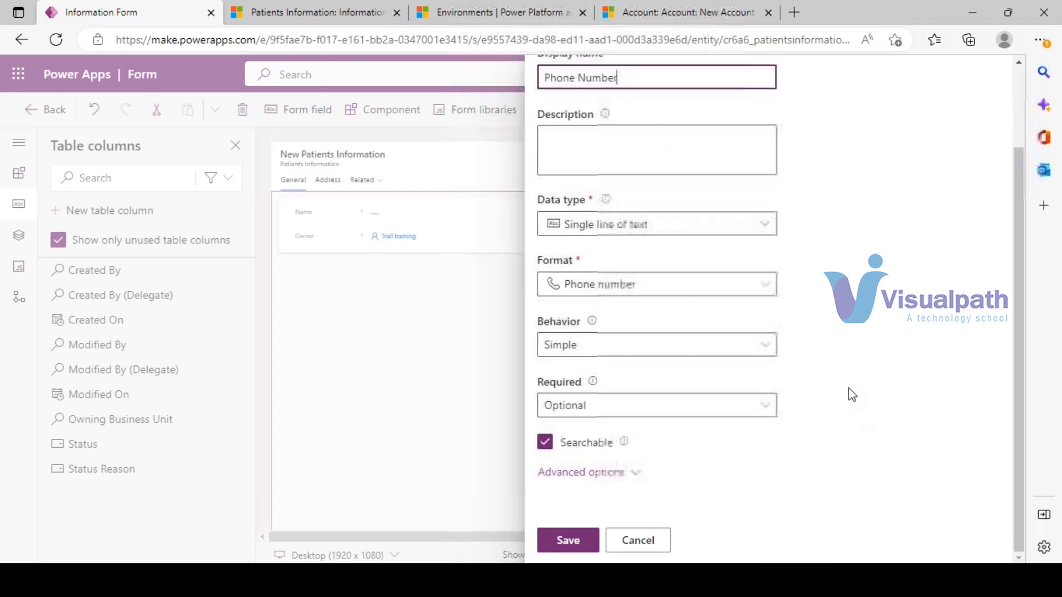
pyautogui.click(766, 351)
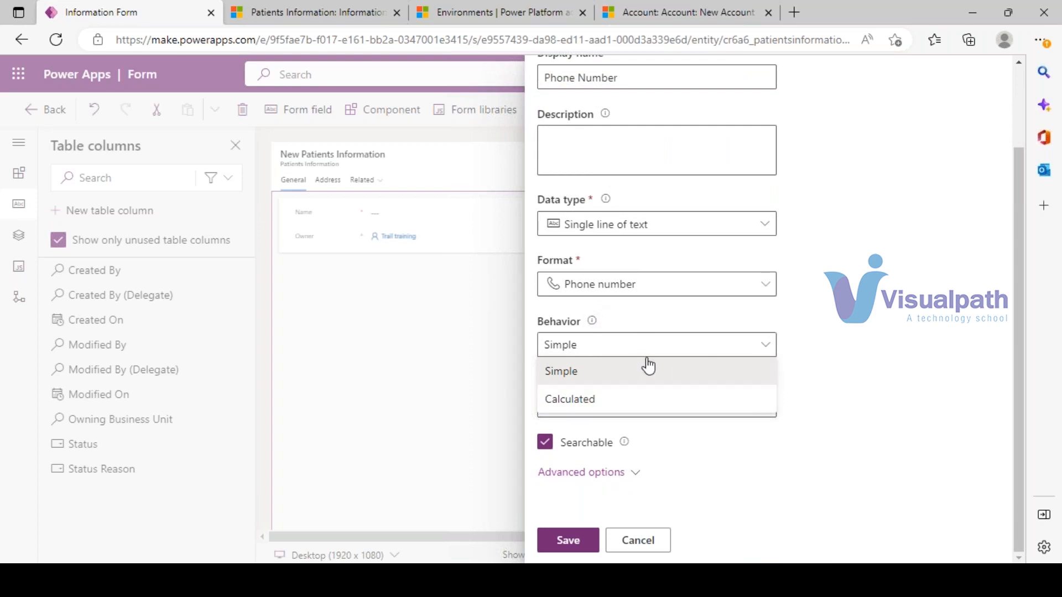
pyautogui.click(588, 385)
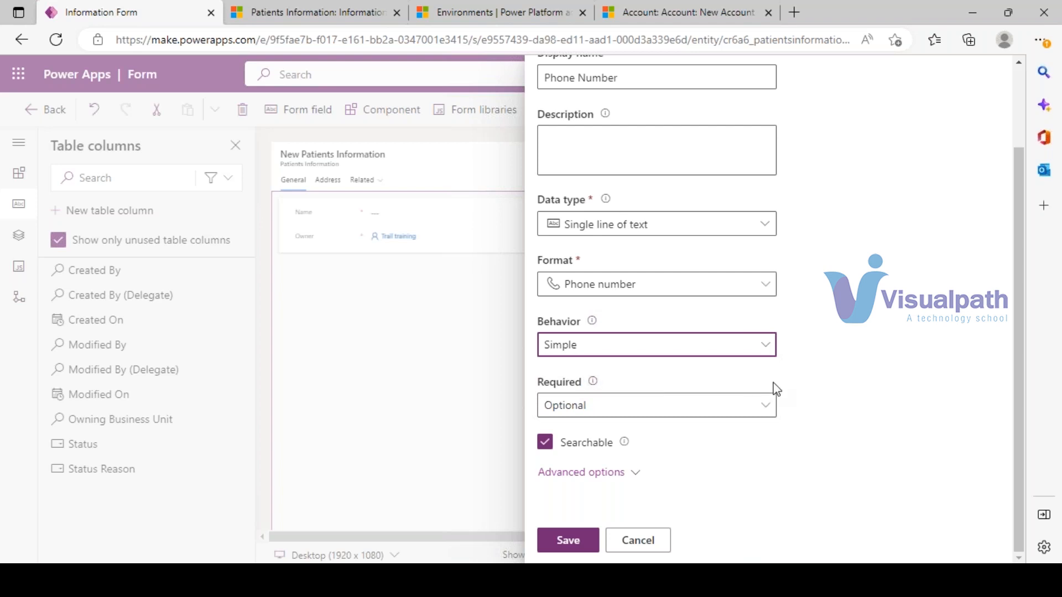
pyautogui.click(769, 344)
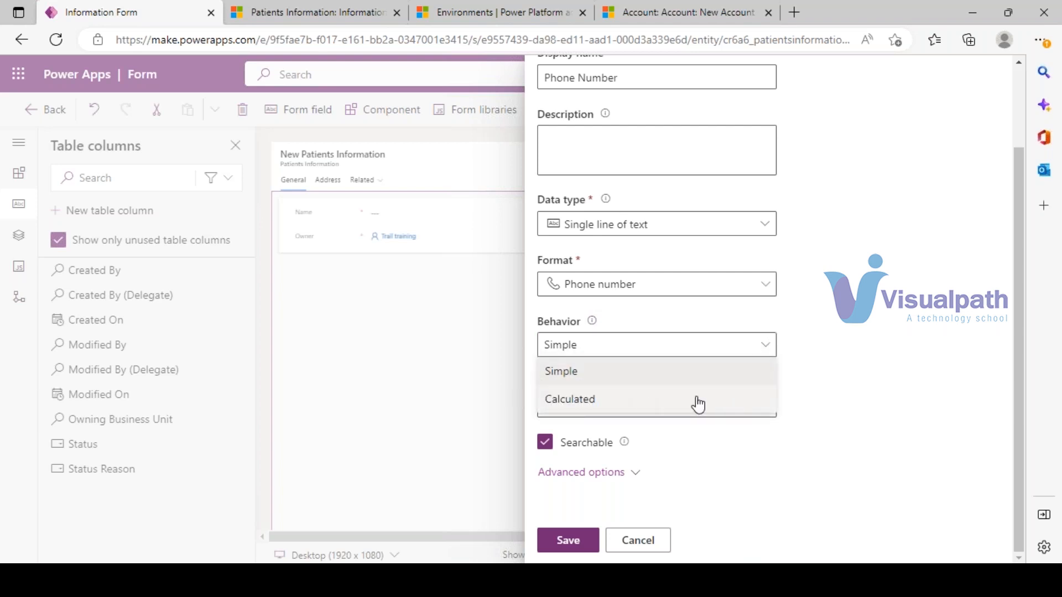
pyautogui.click(637, 372)
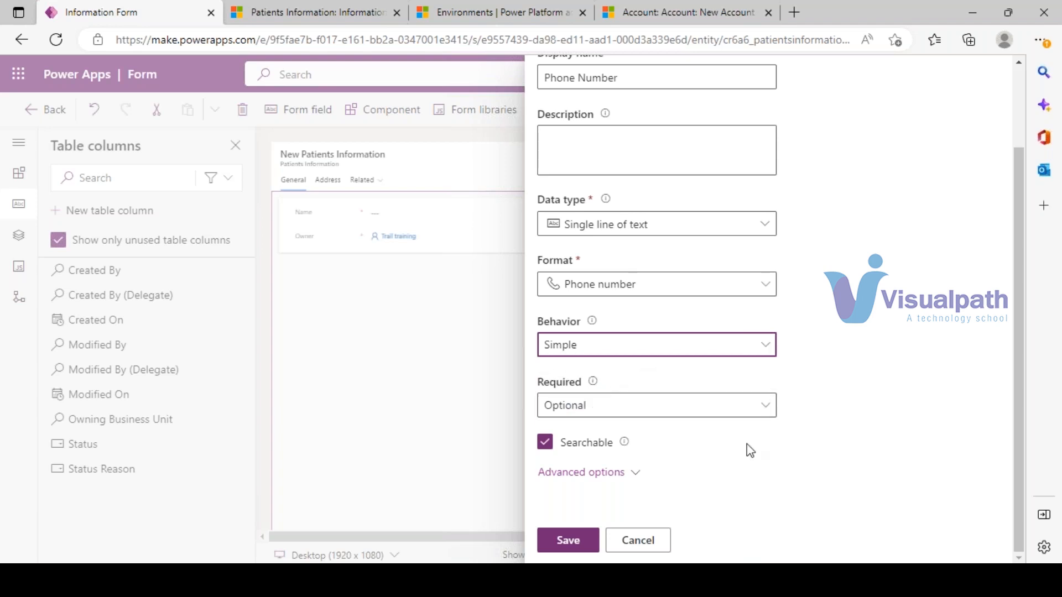
pyautogui.click(762, 412)
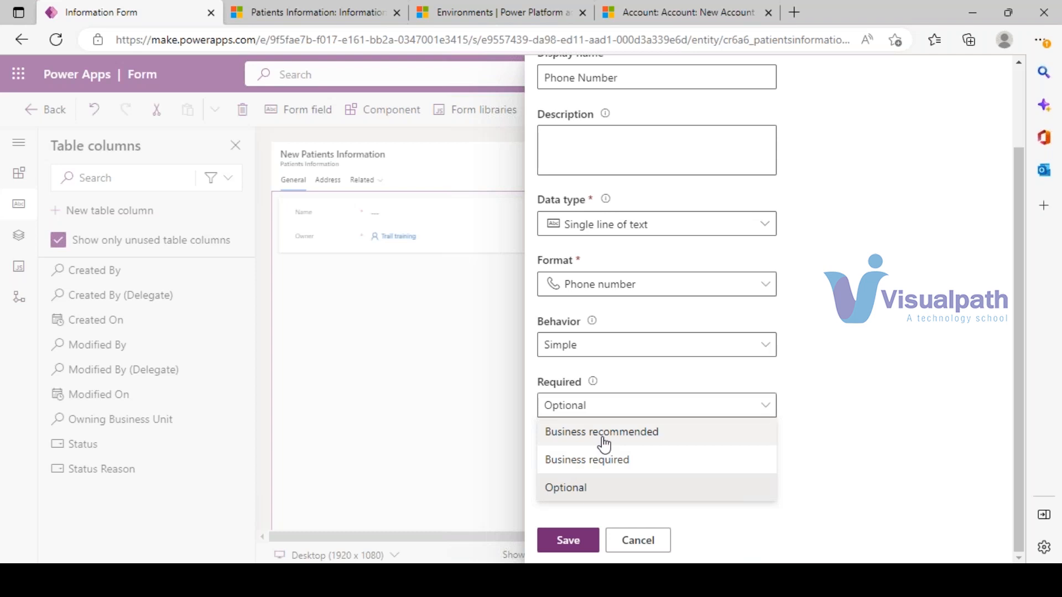
pyautogui.click(681, 12)
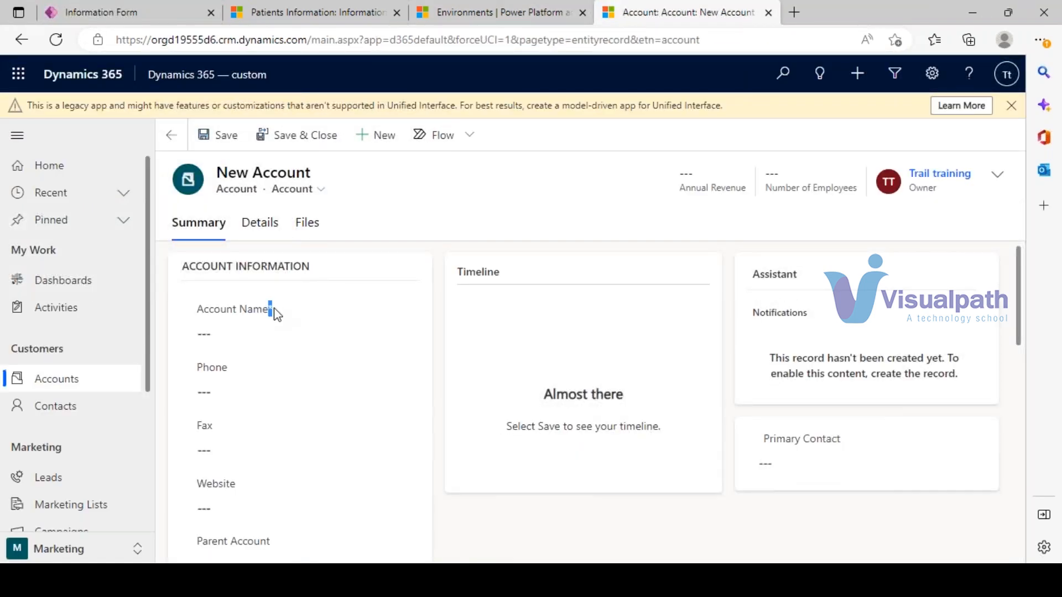
# - Trigger the required-field warning on the empty Account Name, then return to the Power Apps editor
pyautogui.moveTo(267, 309); pyautogui.dragTo(273, 316)
pyautogui.click(221, 340)
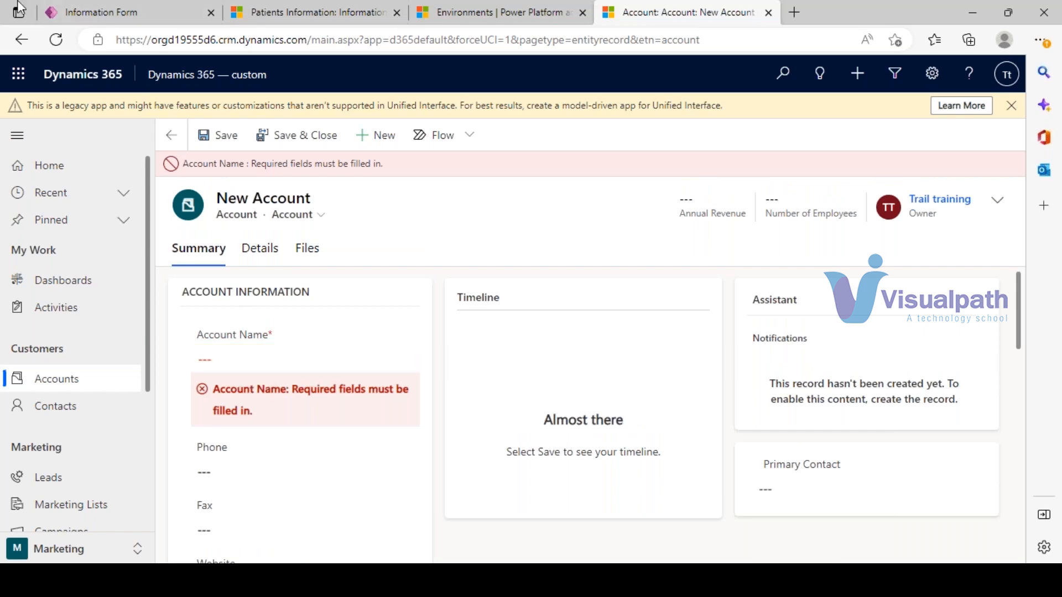
pyautogui.click(310, 12)
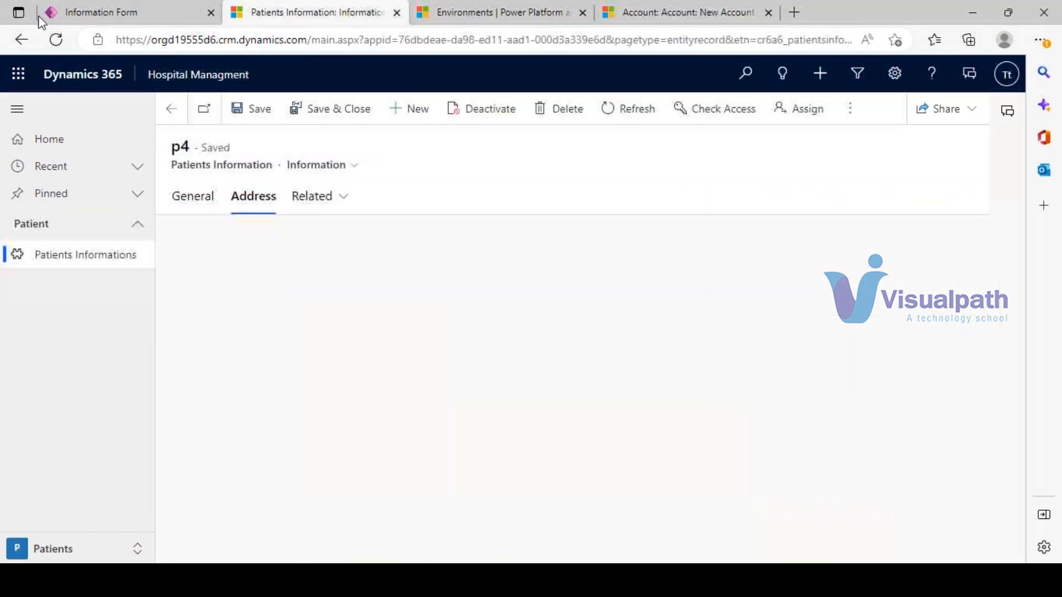
pyautogui.click(81, 6)
# - Set the Phone Number column's requirement to Business required and save the column
pyautogui.scroll(-2, 726, 428)
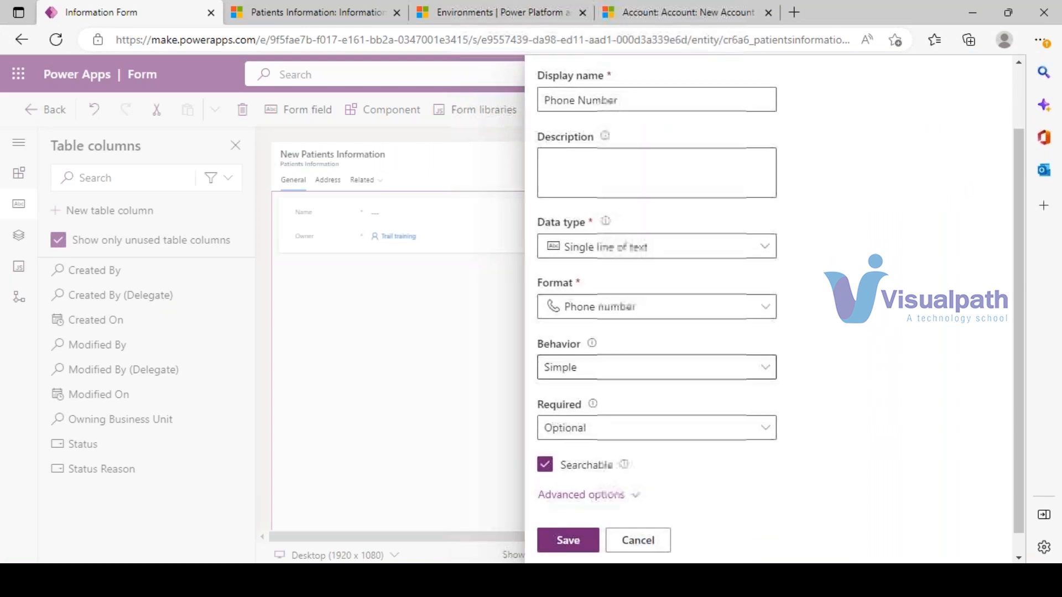
pyautogui.click(765, 405)
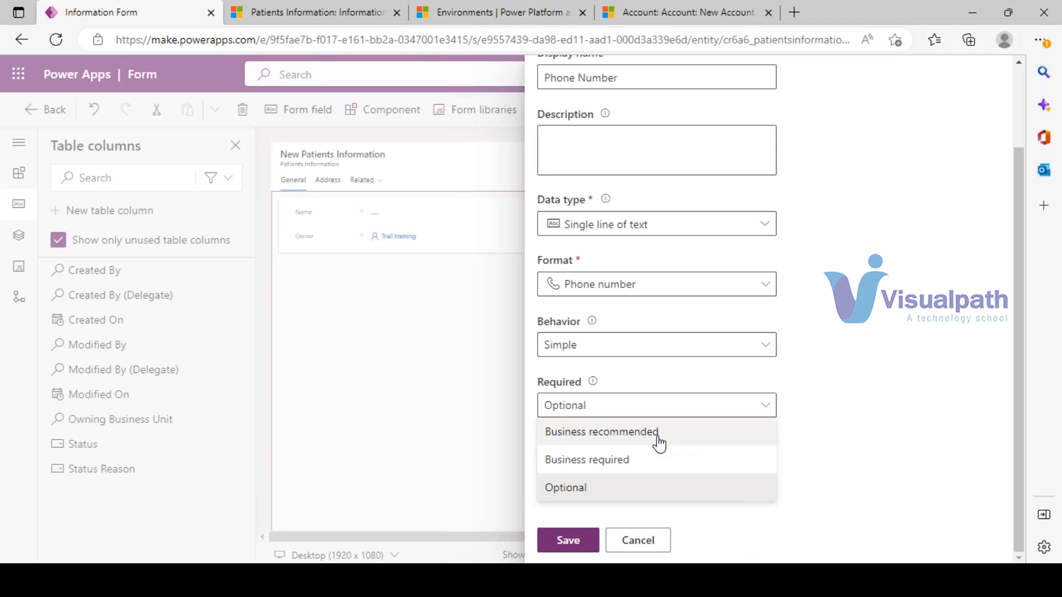
pyautogui.click(613, 495)
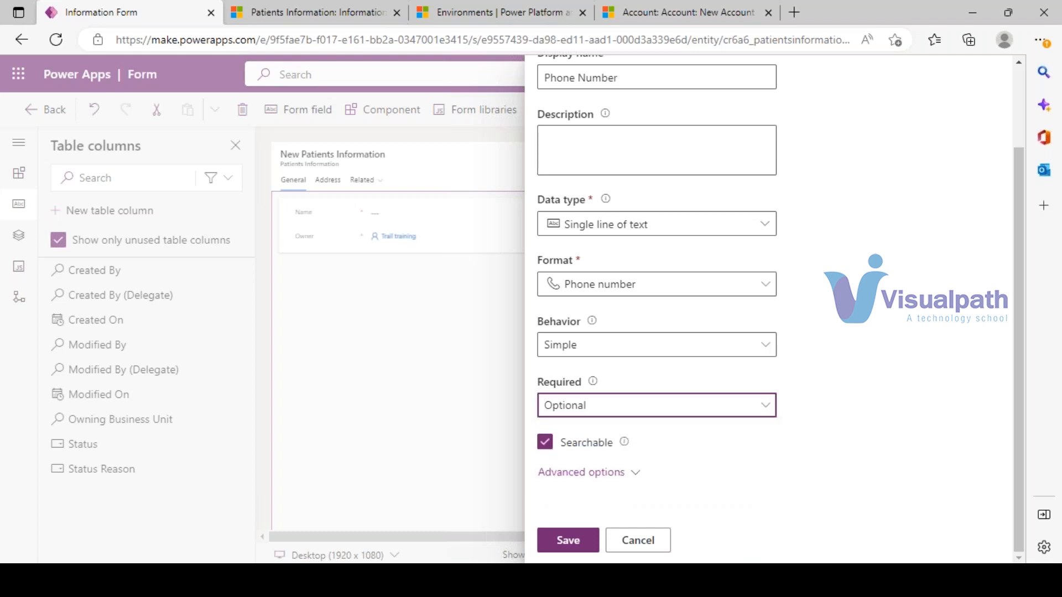
pyautogui.click(766, 412)
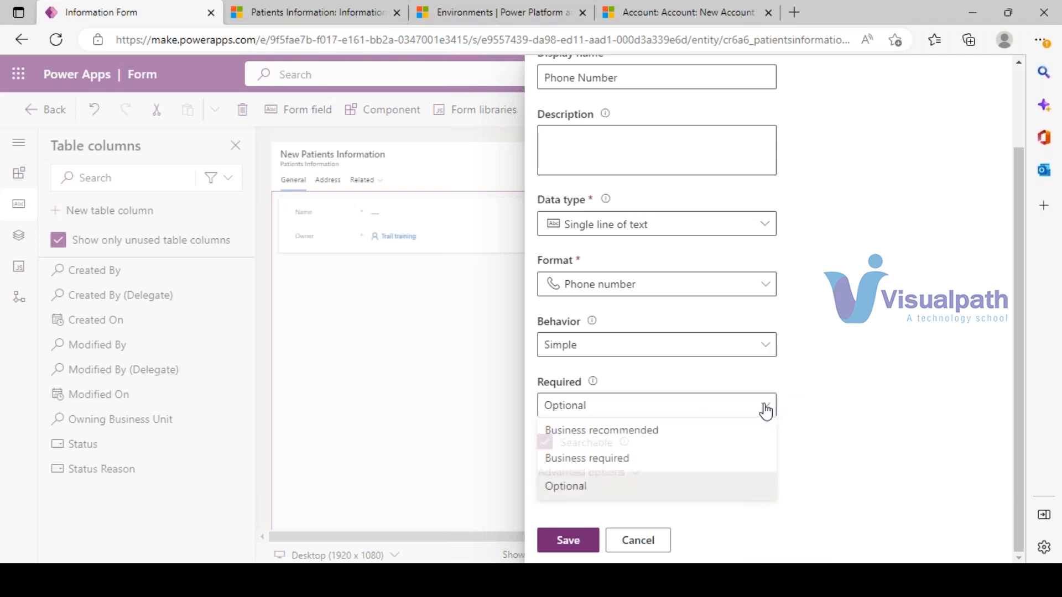
pyautogui.click(609, 472)
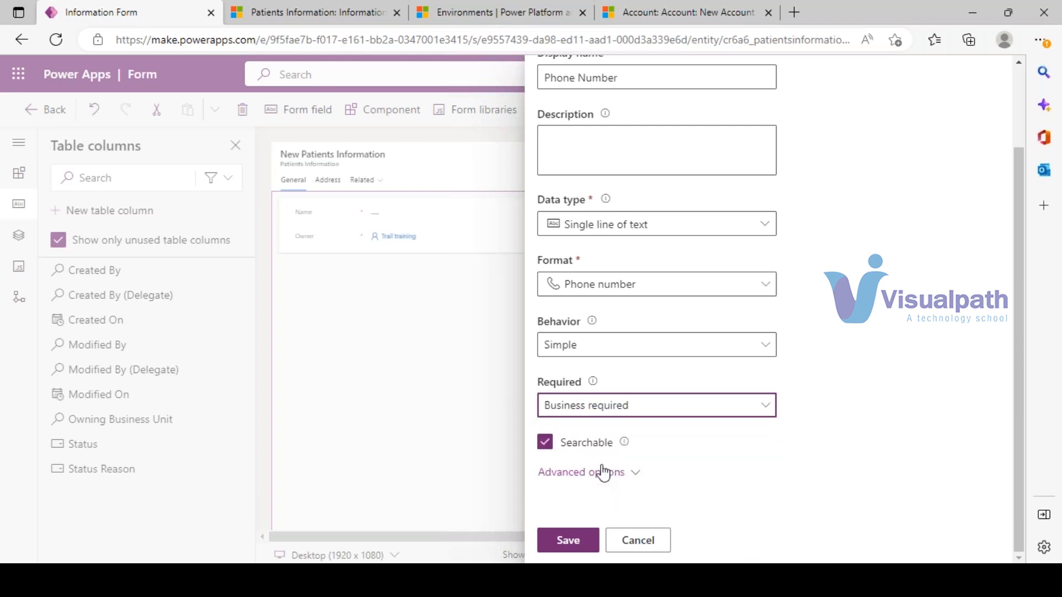
pyautogui.click(567, 541)
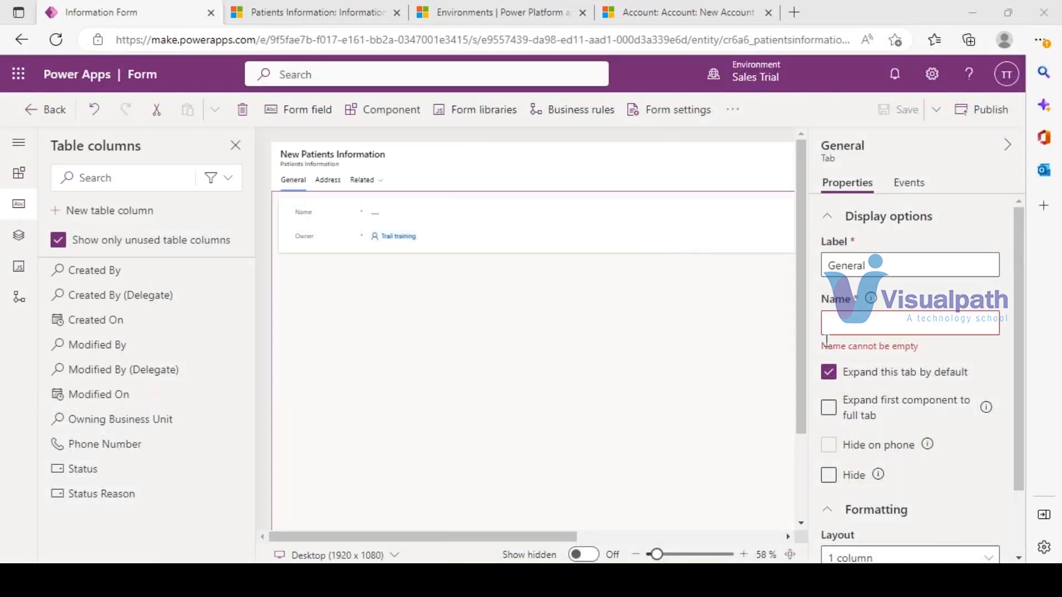
# - Drag Phone Number onto the General tab below Name, then begin another new table column
pyautogui.moveTo(89, 452)
pyautogui.moveTo(89, 452); pyautogui.dragTo(332, 227)
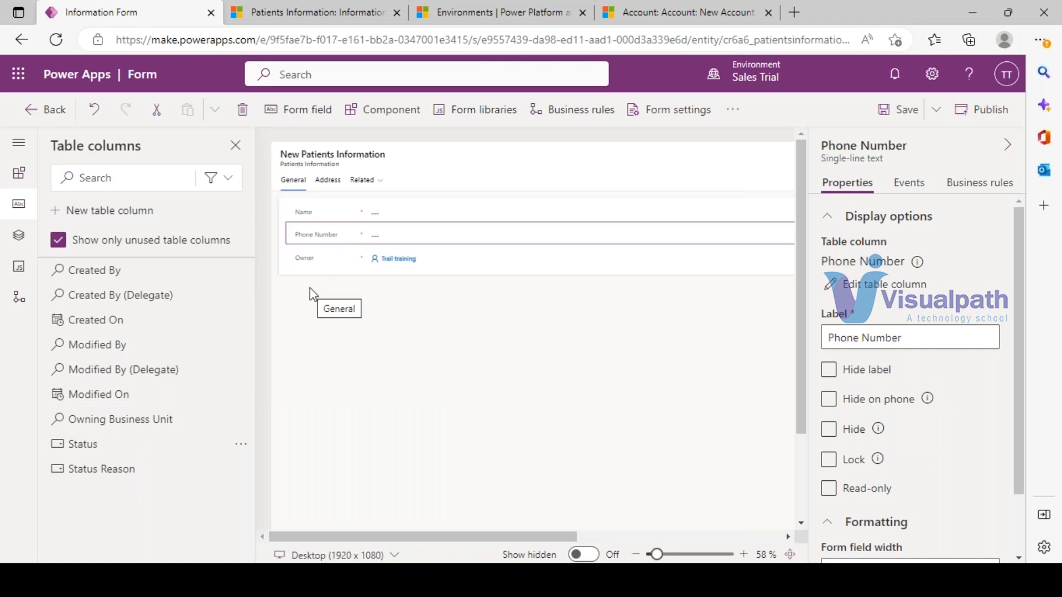
pyautogui.click(99, 216)
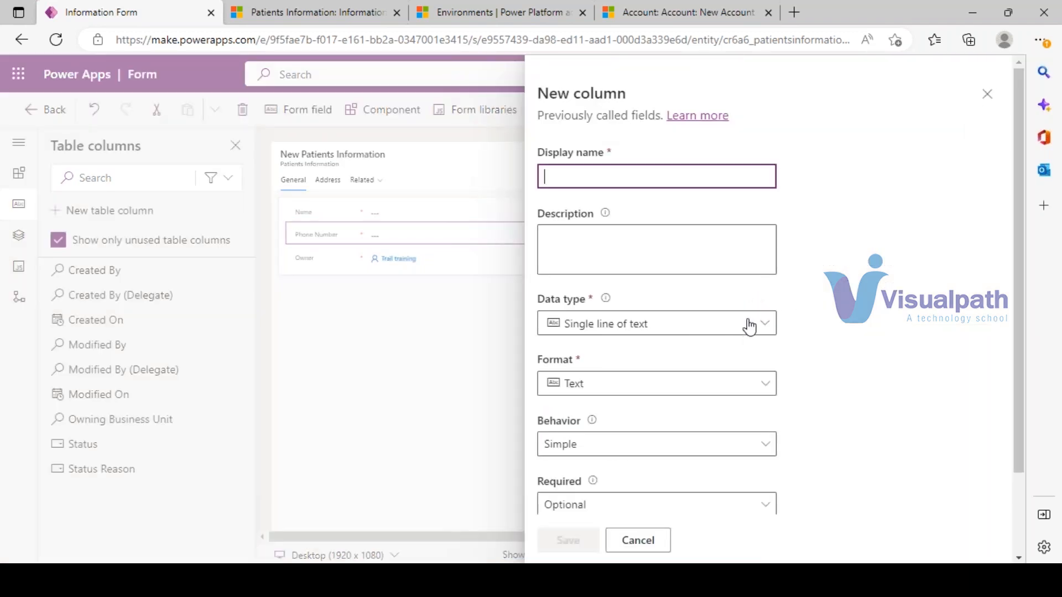
# - Open the Data type list for the new patients table column
pyautogui.click(1039, 145)
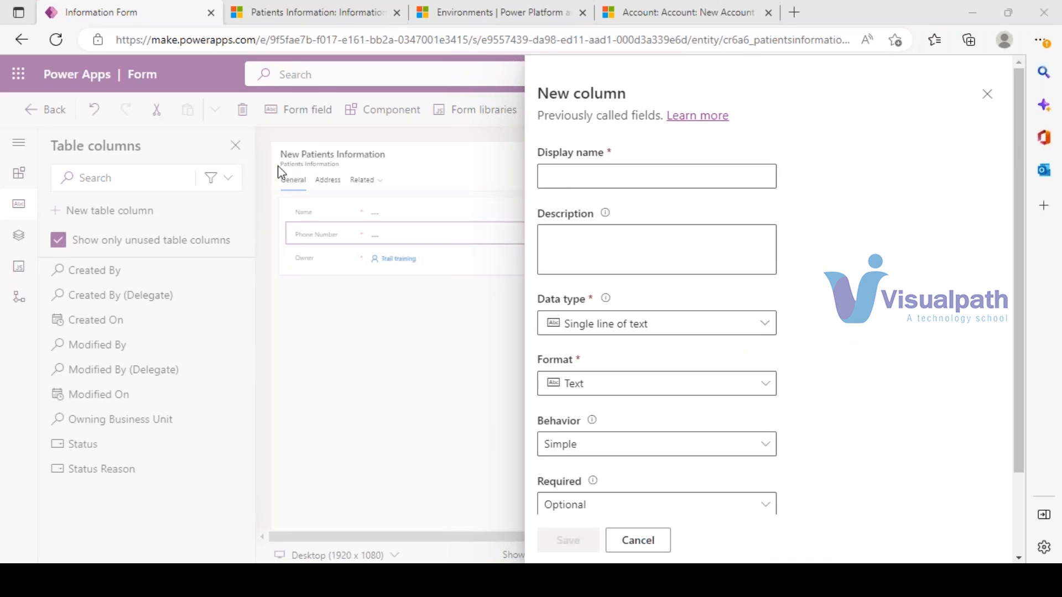
pyautogui.click(674, 336)
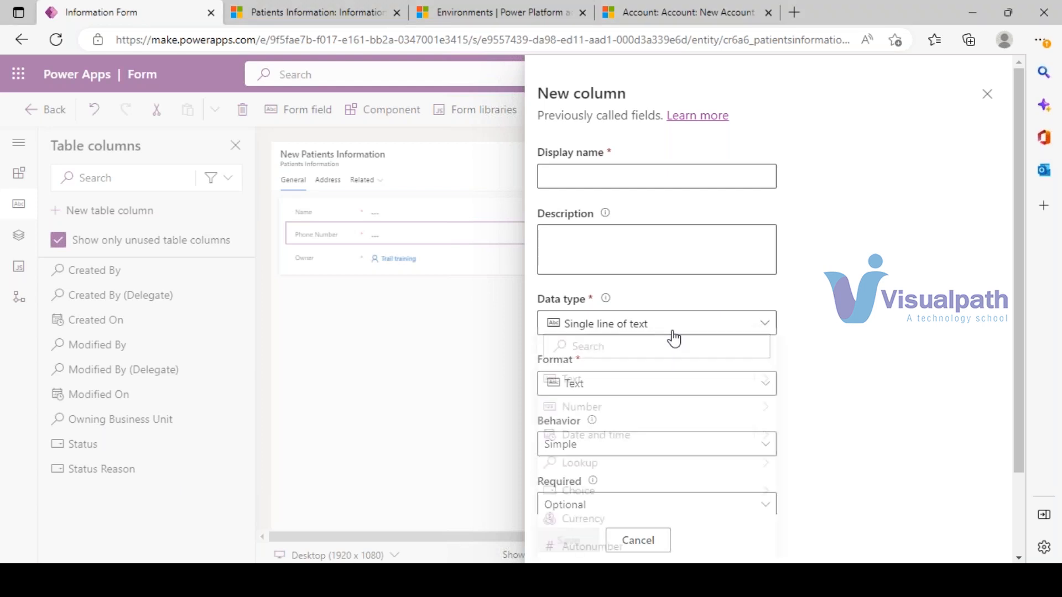
pyautogui.click(832, 379)
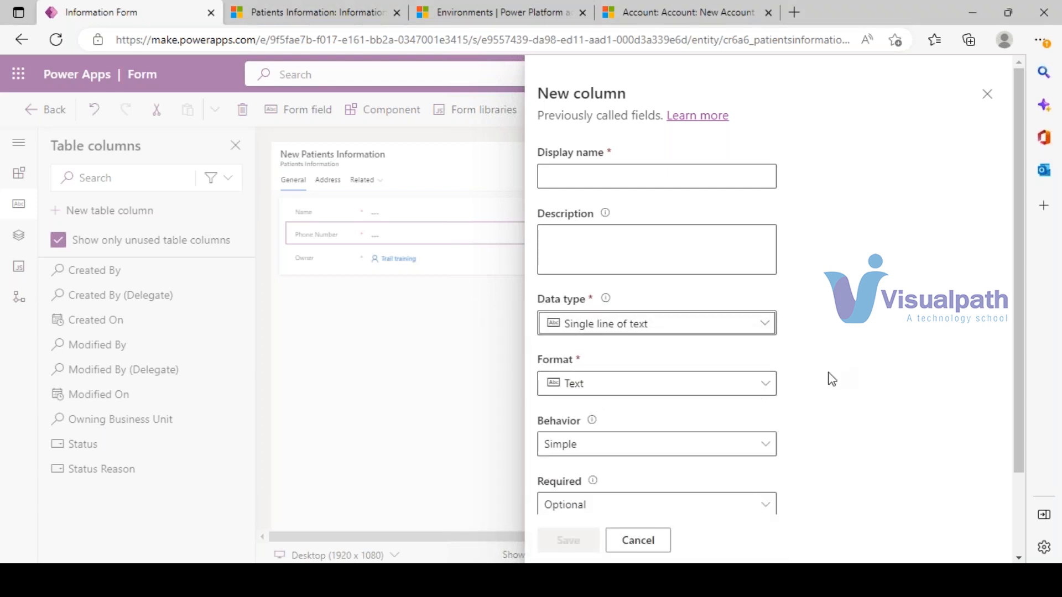
pyautogui.click(609, 327)
pyautogui.moveTo(753, 380)
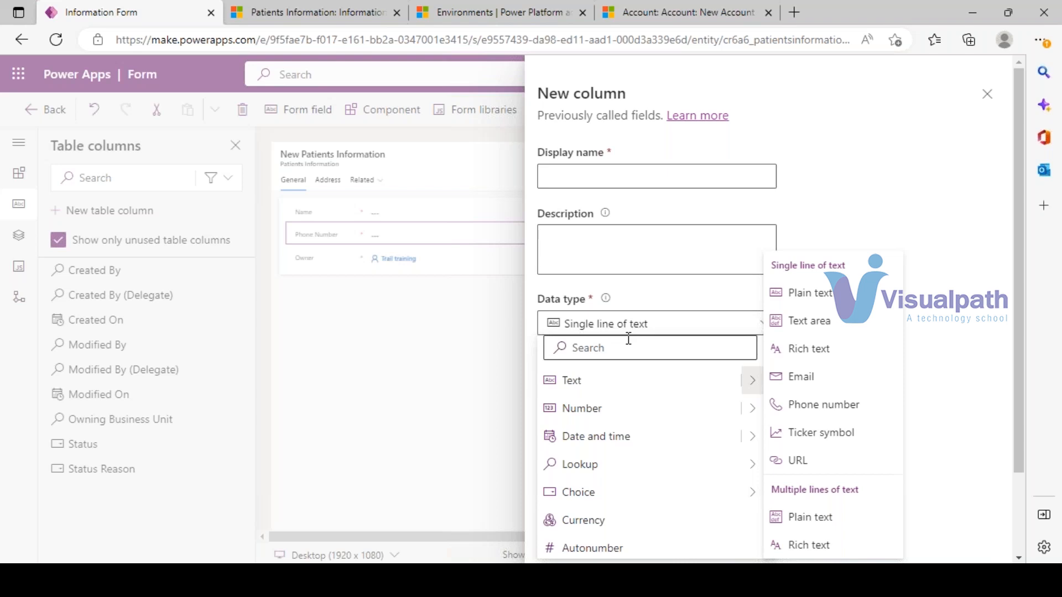
# - Create a Number > Duration whole-number column named Duration and save it
pyautogui.click(746, 414)
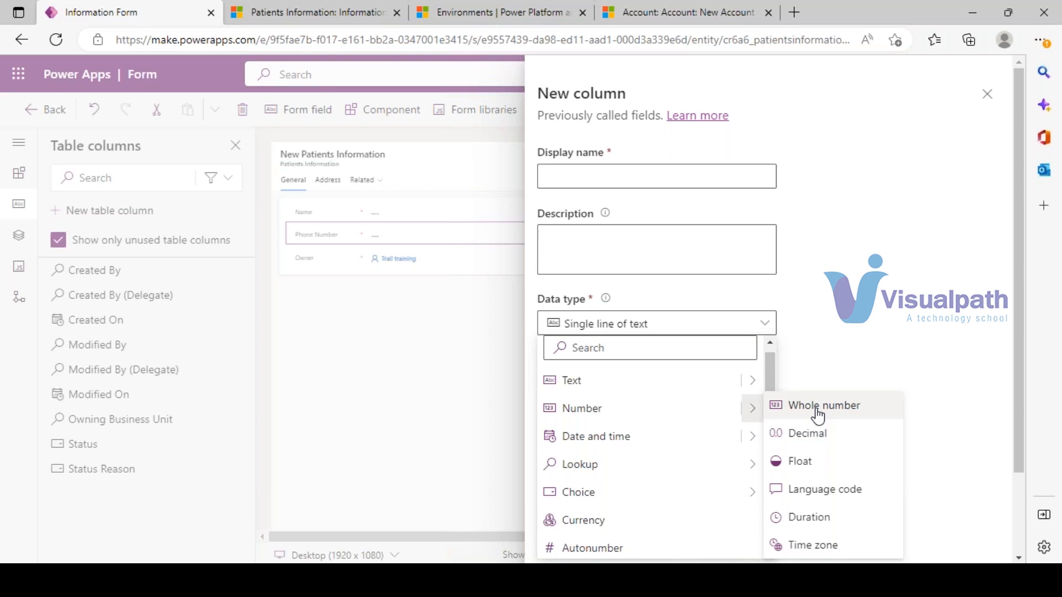
pyautogui.click(809, 517)
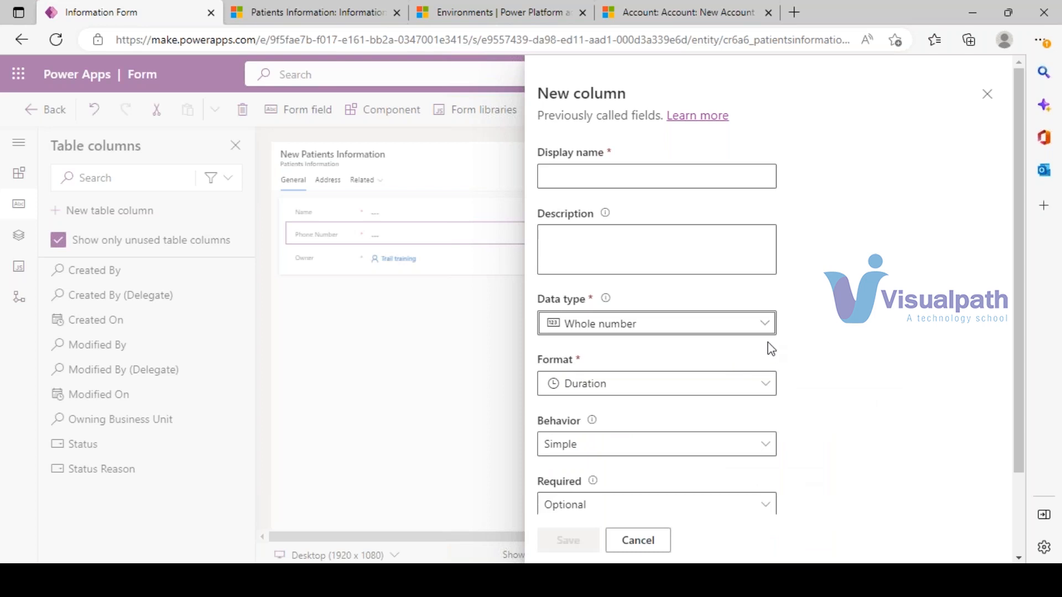
pyautogui.scroll(-2, 755, 353)
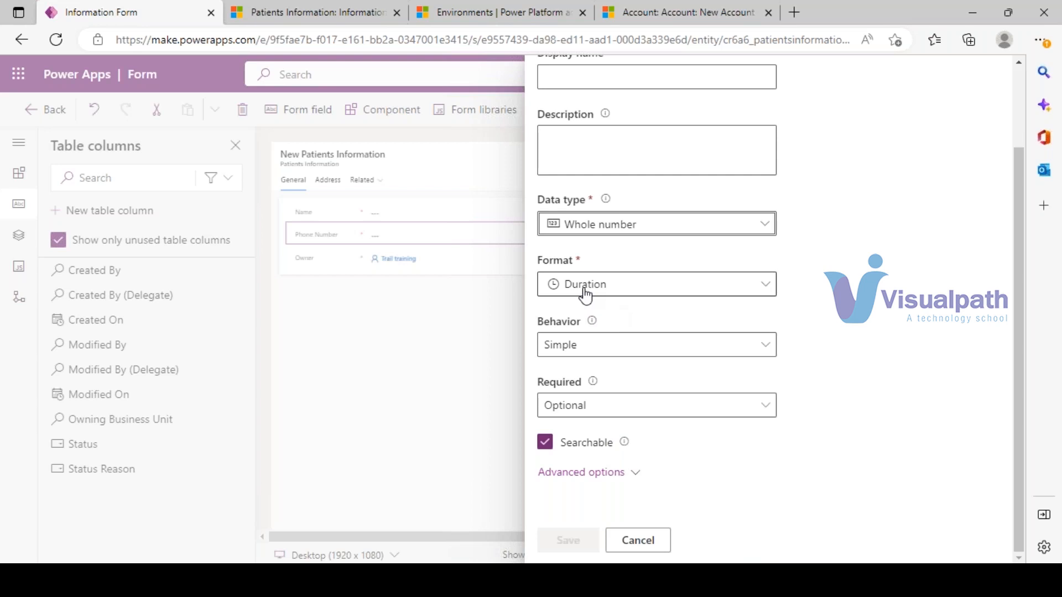
pyautogui.scroll(2, 628, 375)
pyautogui.click(592, 180)
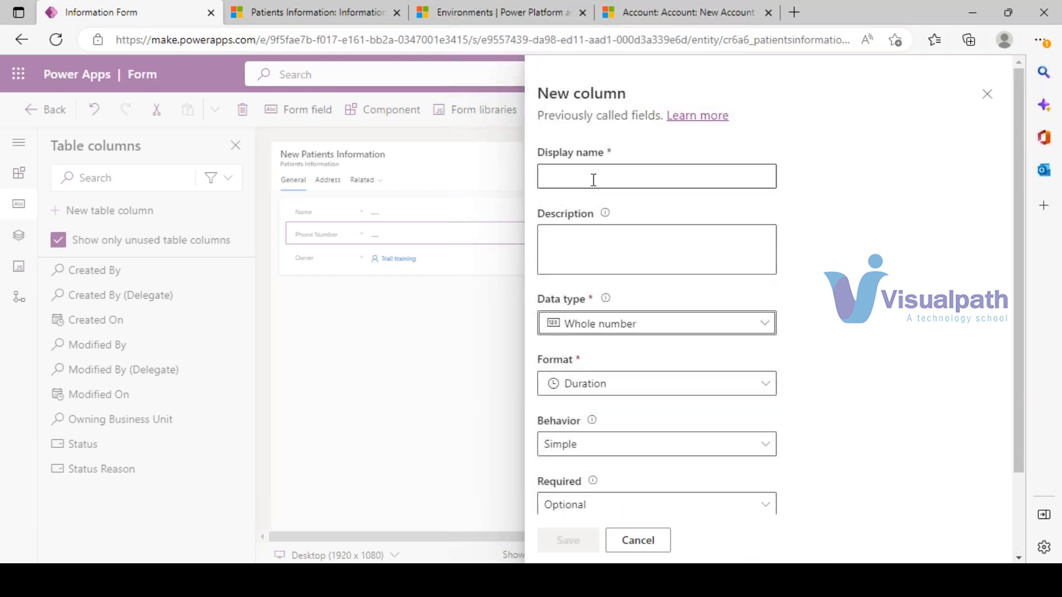
pyautogui.write('Durat')
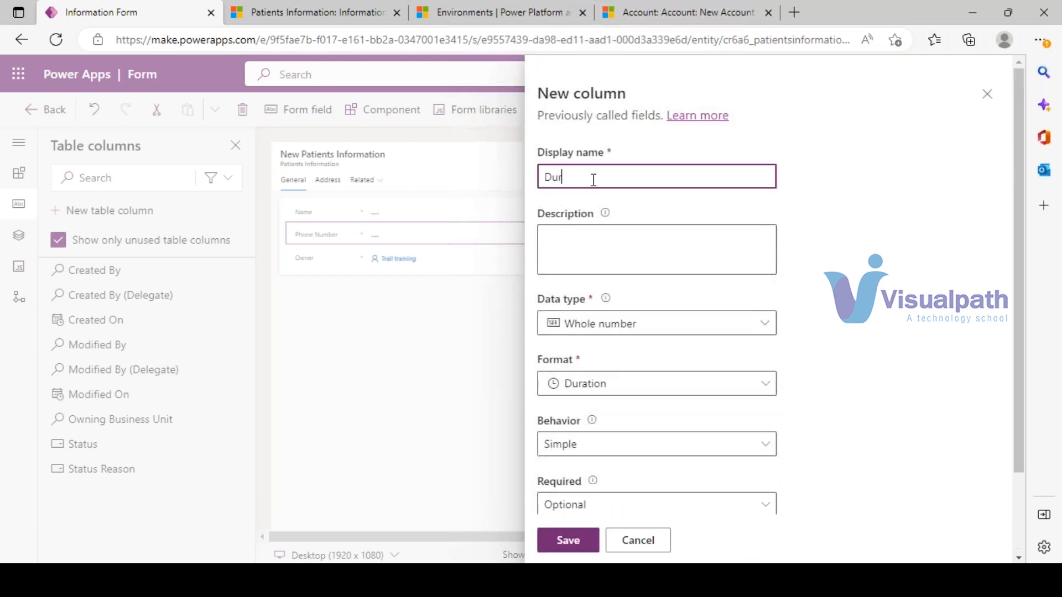
pyautogui.write('ion')
pyautogui.scroll(-3, 636, 443)
pyautogui.click(567, 540)
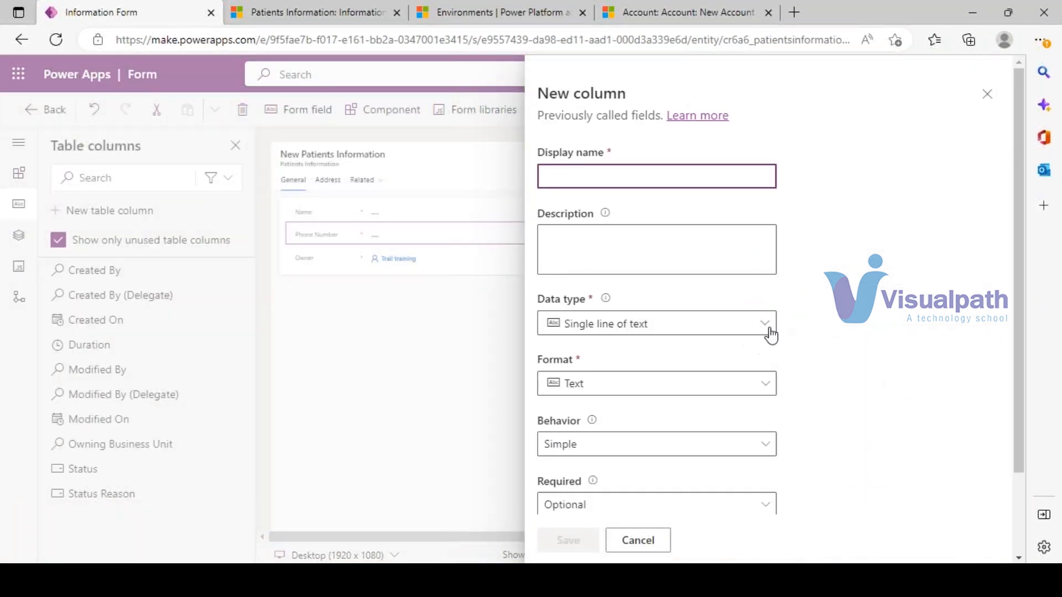
# - Make a Choice column named City and begin a new global choice for it
pyautogui.click(771, 332)
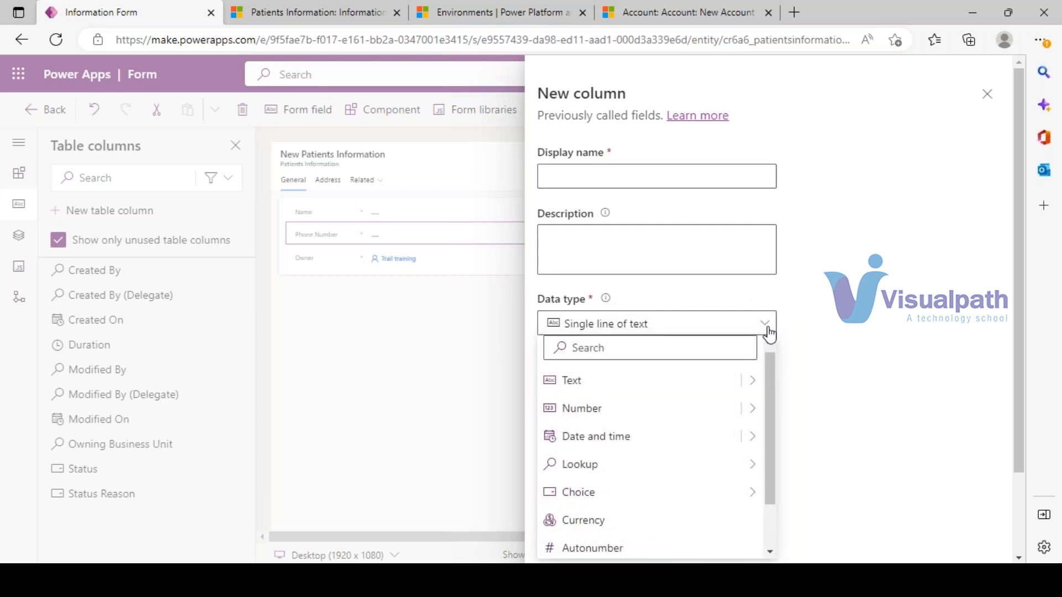
pyautogui.moveTo(739, 493)
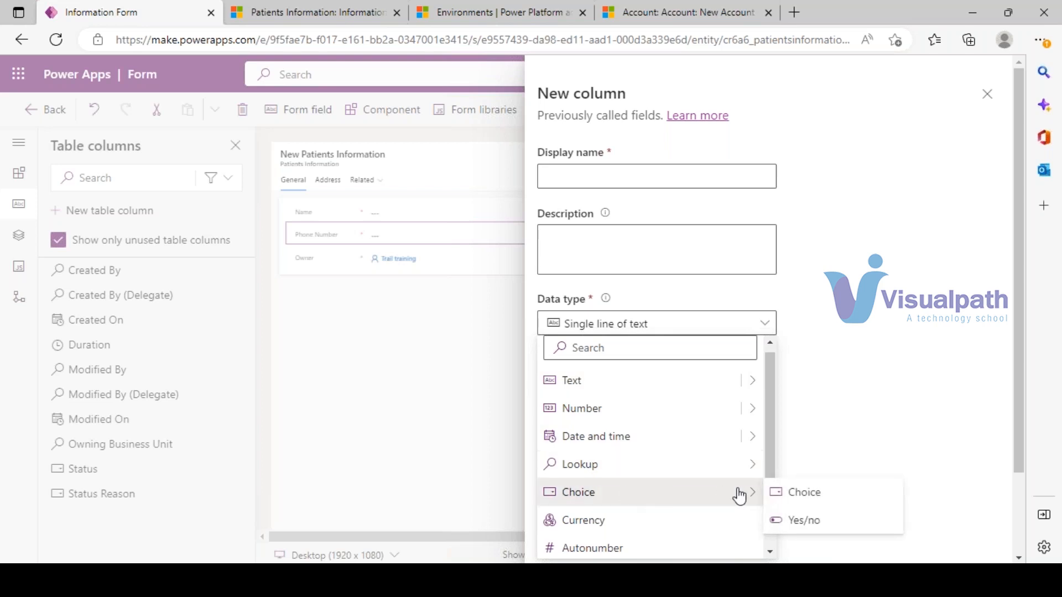
pyautogui.click(801, 499)
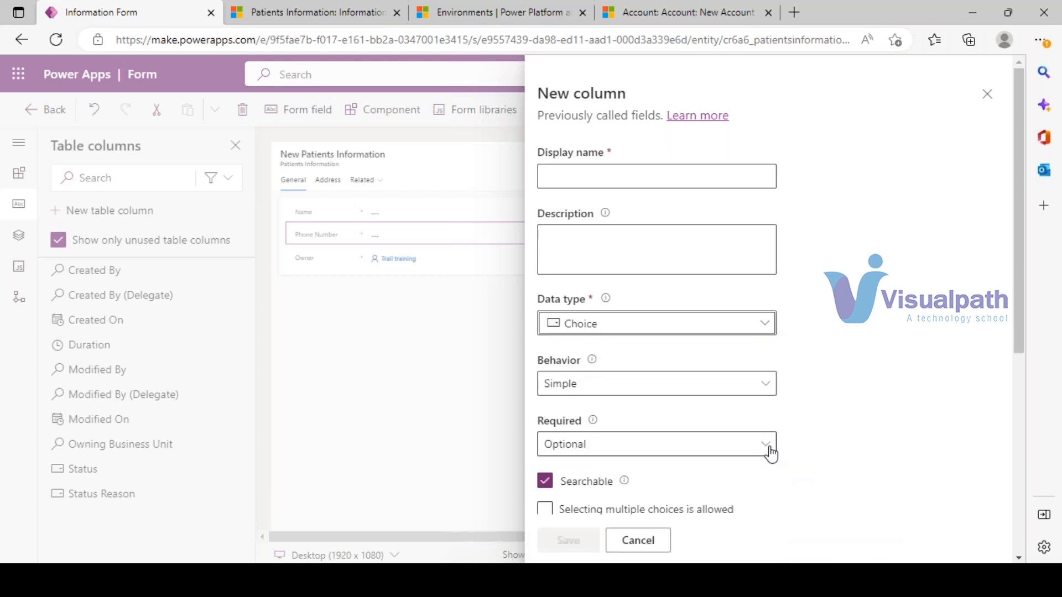
pyautogui.click(590, 169)
pyautogui.write('City')
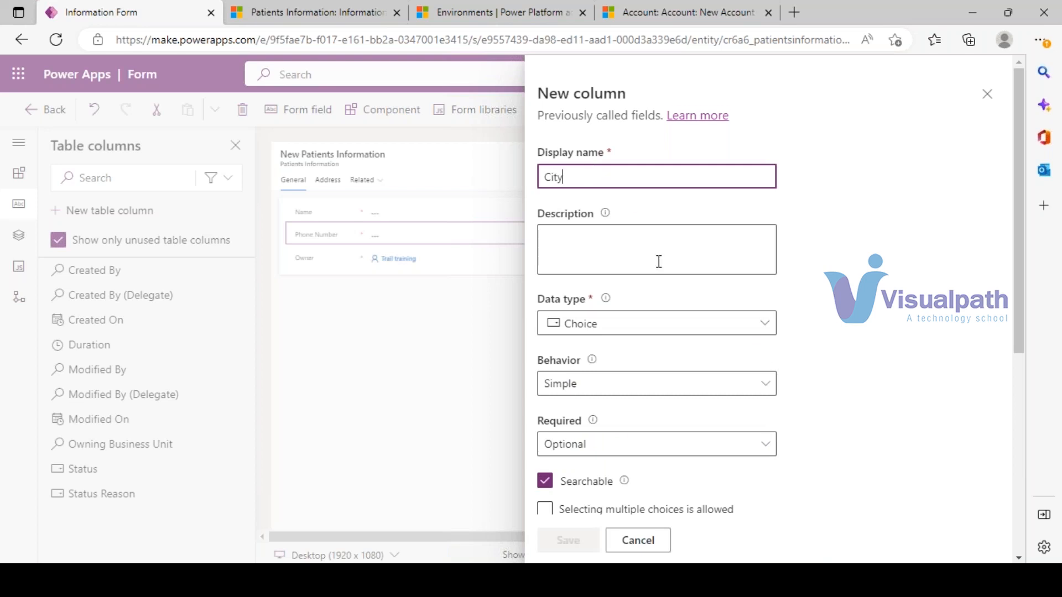
pyautogui.scroll(-3, 656, 260)
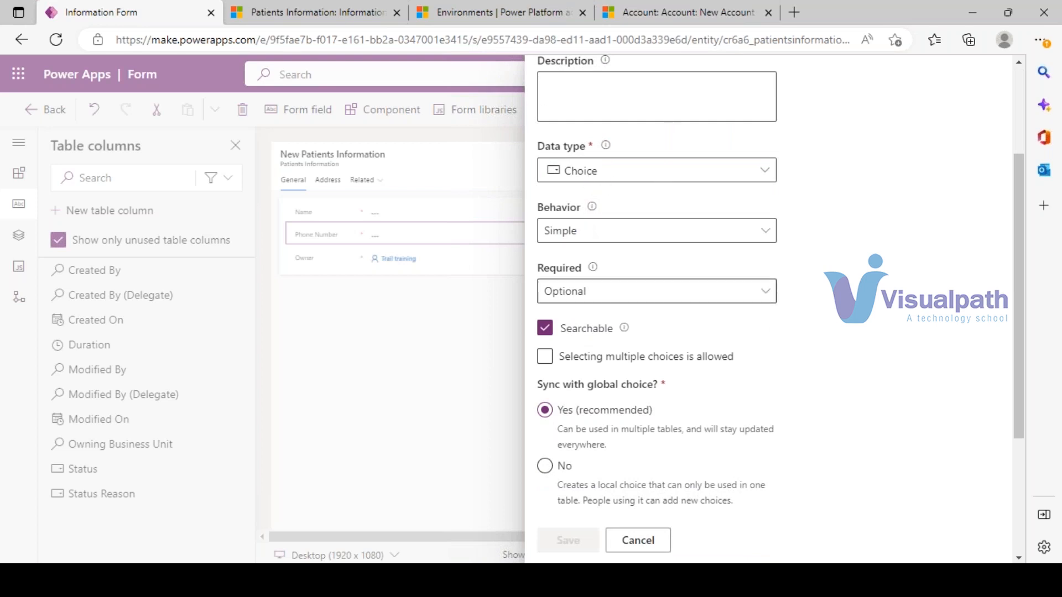
pyautogui.scroll(-1, 635, 171)
pyautogui.scroll(-4, 608, 408)
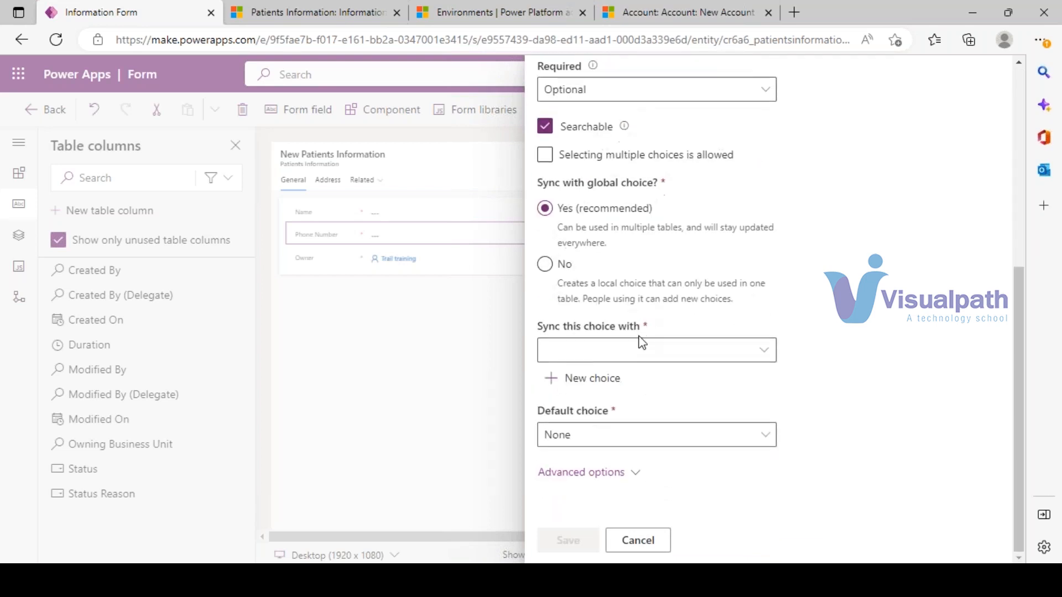
pyautogui.click(596, 385)
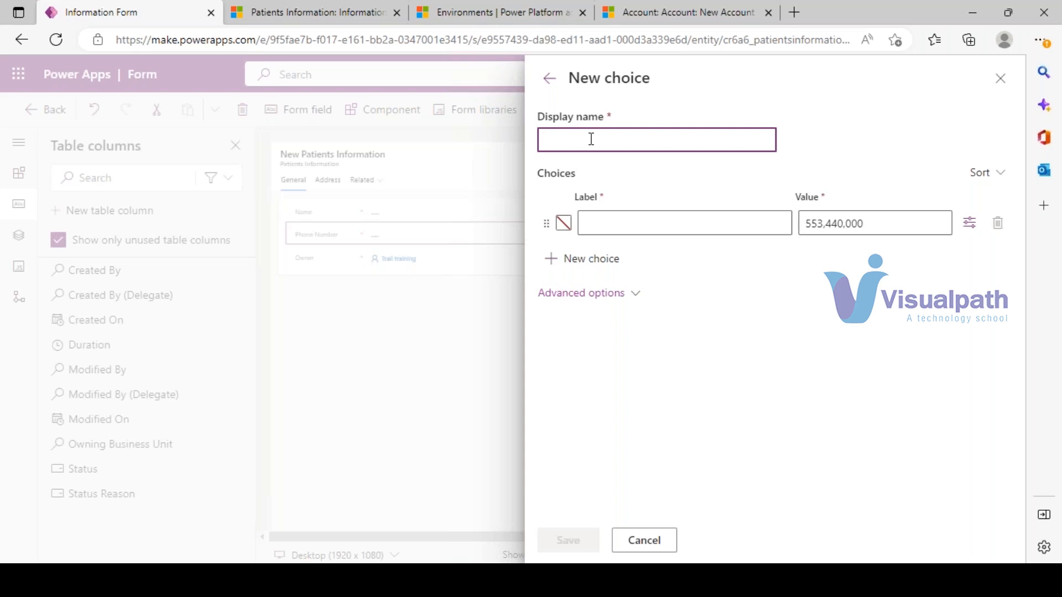
# - Name the global choice Indian Cities, add options Hyd, Chennai and Delhi, and save
pyautogui.write('Indian Cities')
pyautogui.click(600, 264)
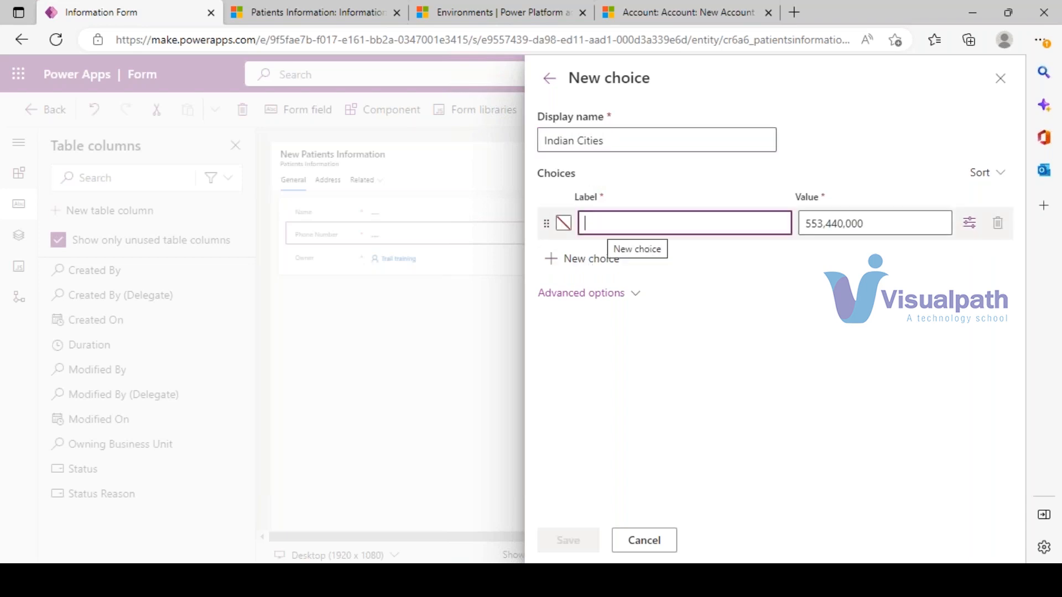
pyautogui.write('Hyd')
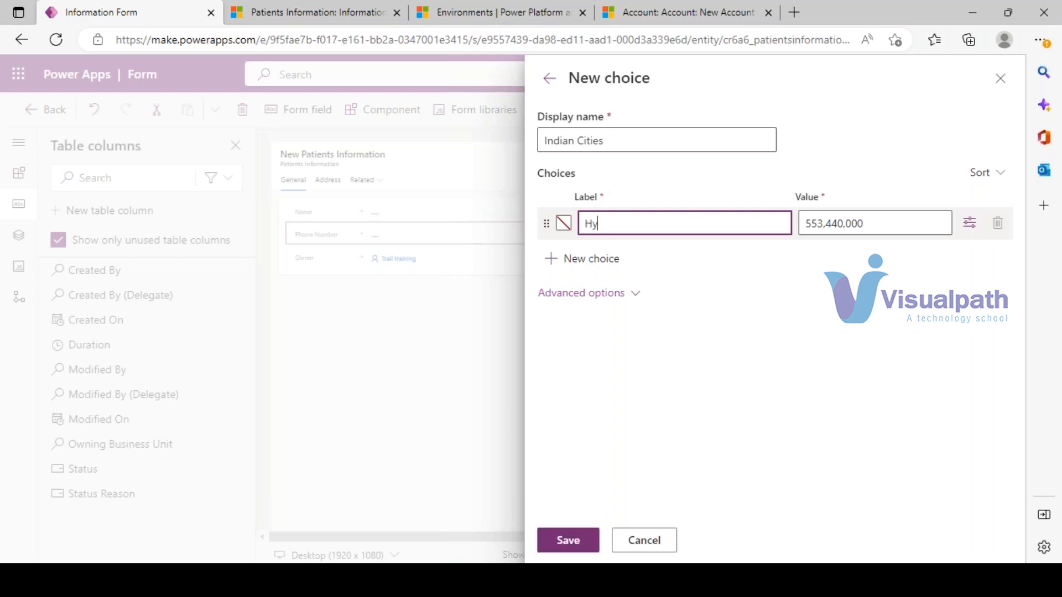
pyautogui.click(600, 266)
pyautogui.write('Chennai')
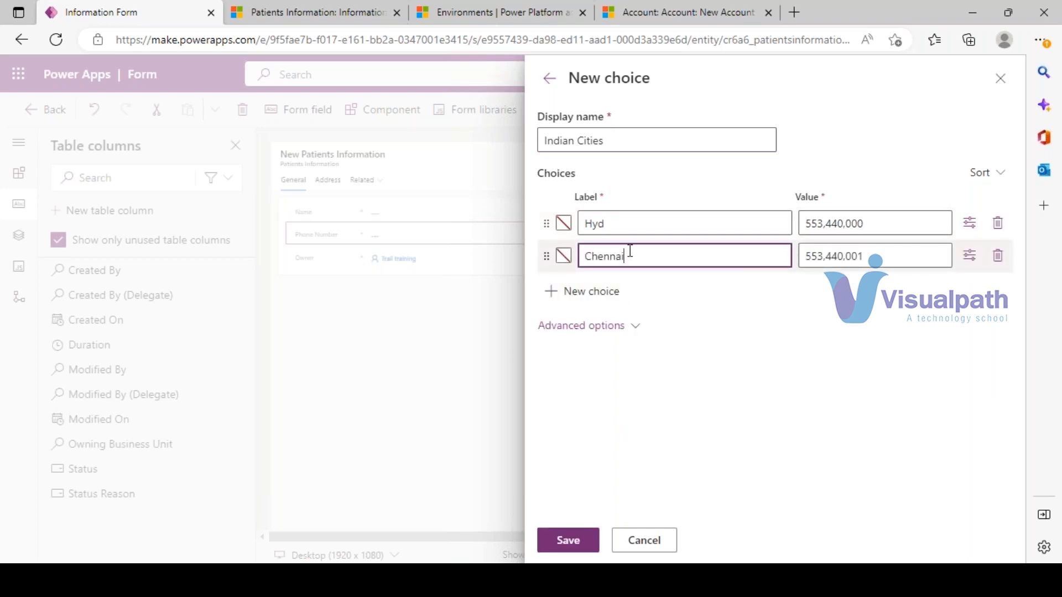
pyautogui.click(611, 293)
pyautogui.write('Delhi')
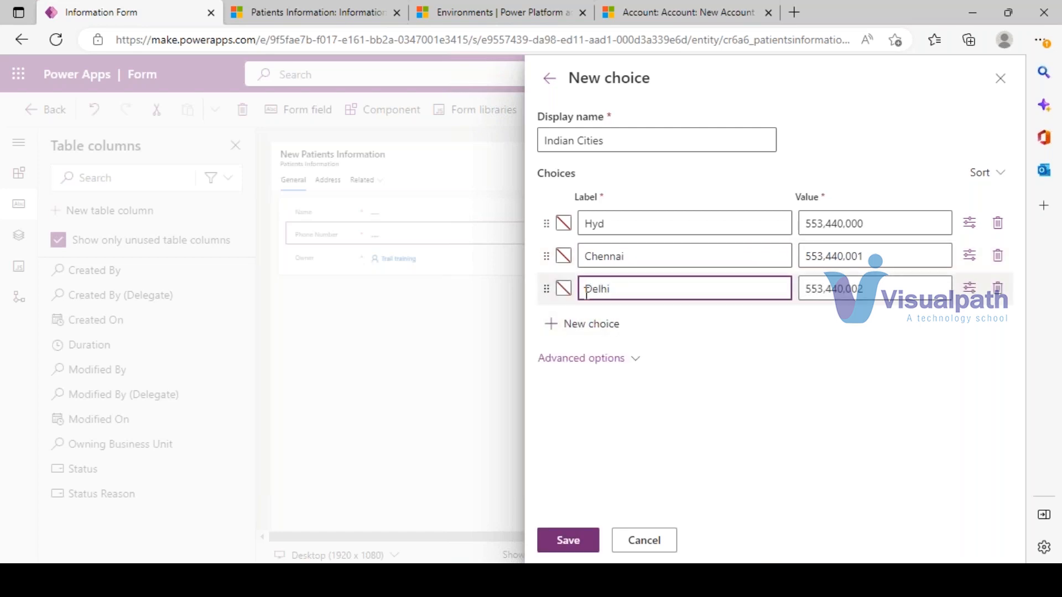
pyautogui.click(568, 540)
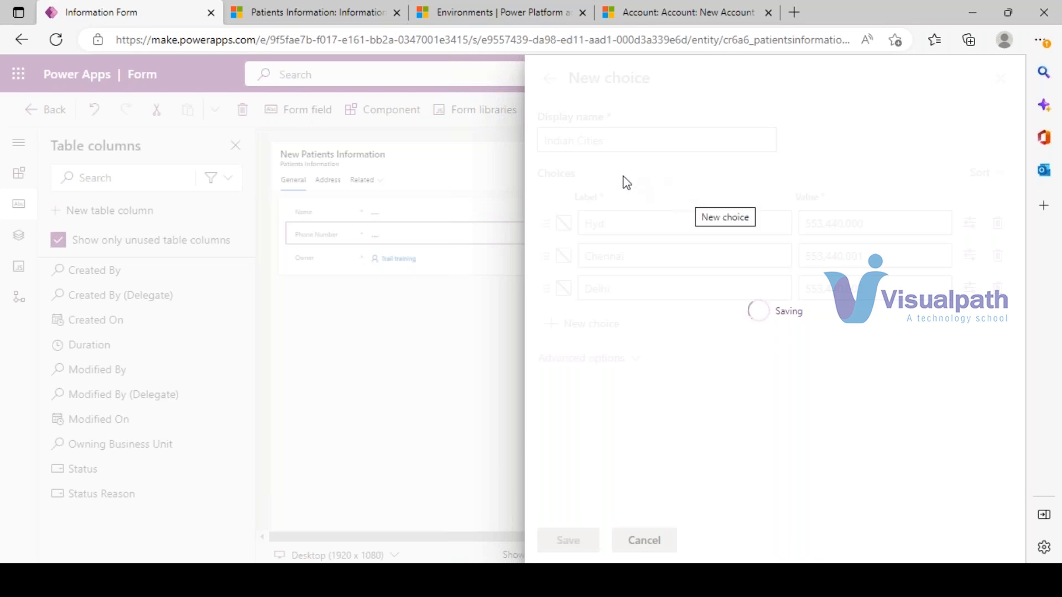
# - Sync the Choice column with the Indian Cities global choice
pyautogui.click(611, 351)
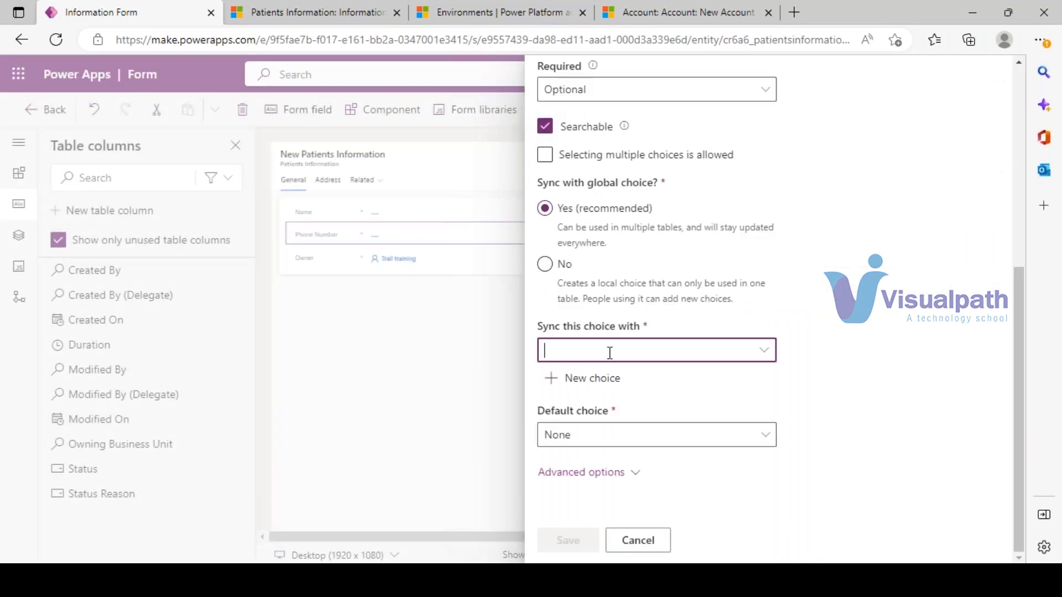
pyautogui.write('in')
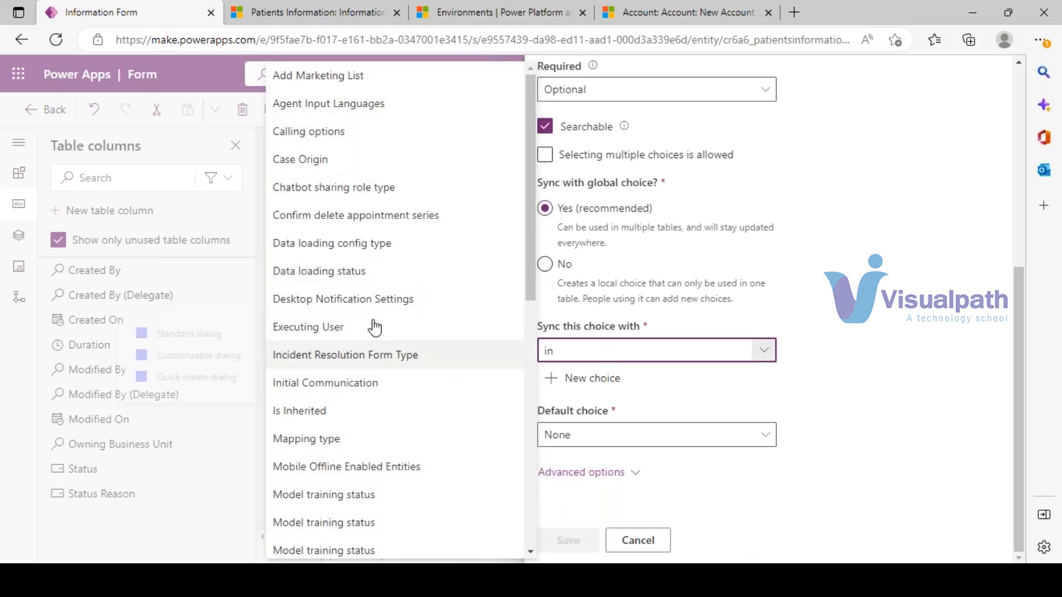
pyautogui.scroll(-1, 396, 357)
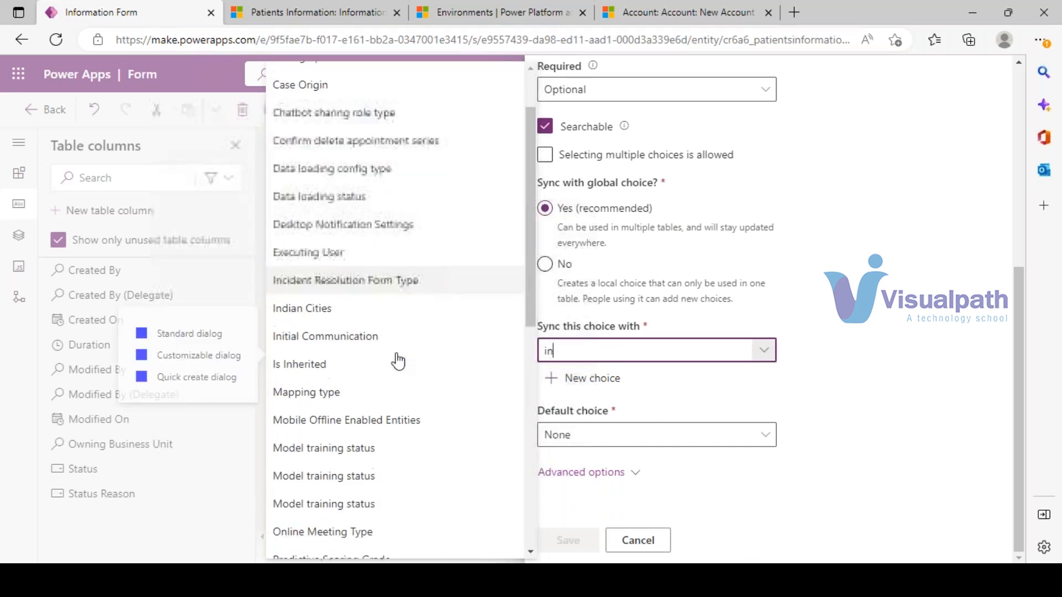
pyautogui.moveTo(323, 308)
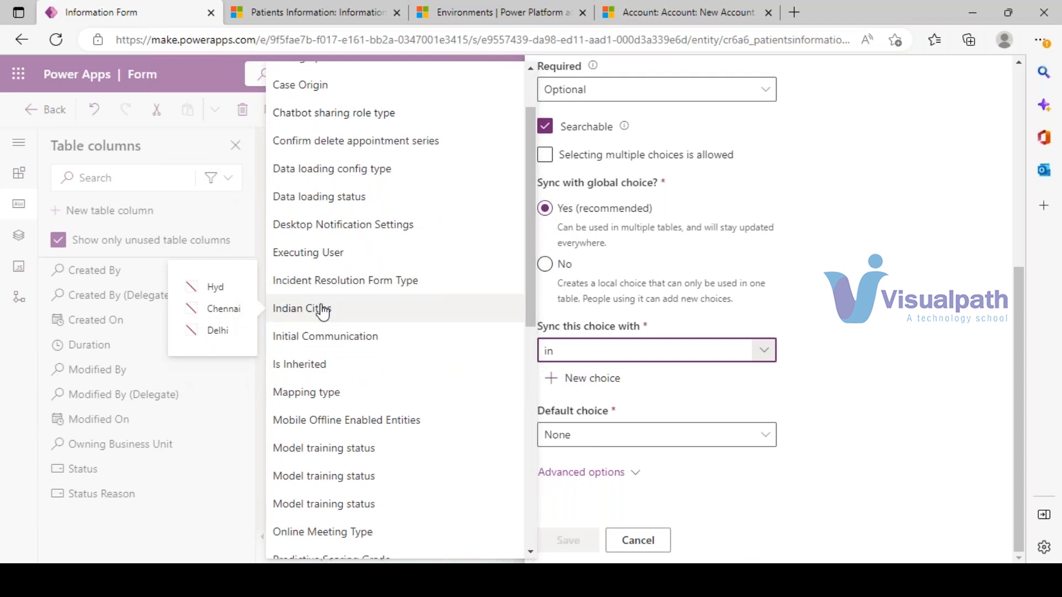
pyautogui.click(323, 308)
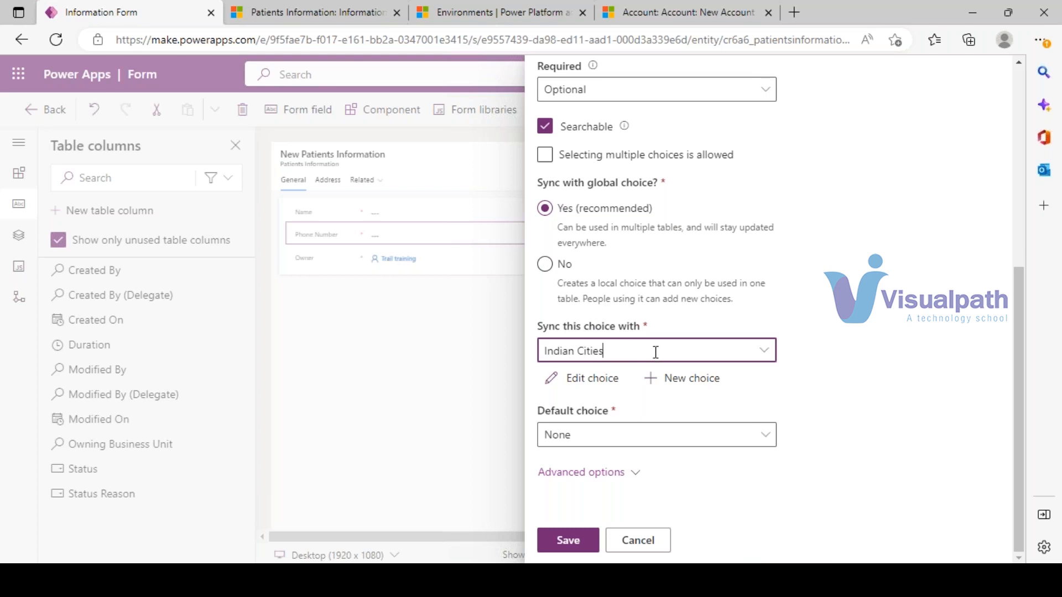
pyautogui.scroll(5, 619, 293)
pyautogui.scroll(2, 576, 197)
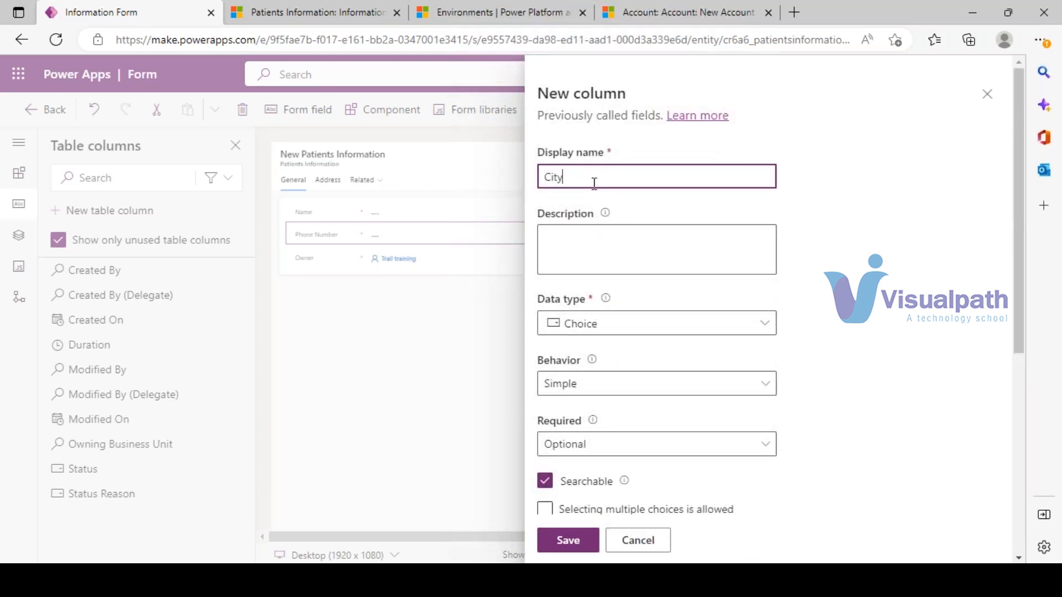
# - Rename the column from City to Patient location and save it
pyautogui.click(593, 183)
pyautogui.press('BackSpace')
pyautogui.press('BackSpace')
pyautogui.press('BackSpace')
pyautogui.press('BackSpace')
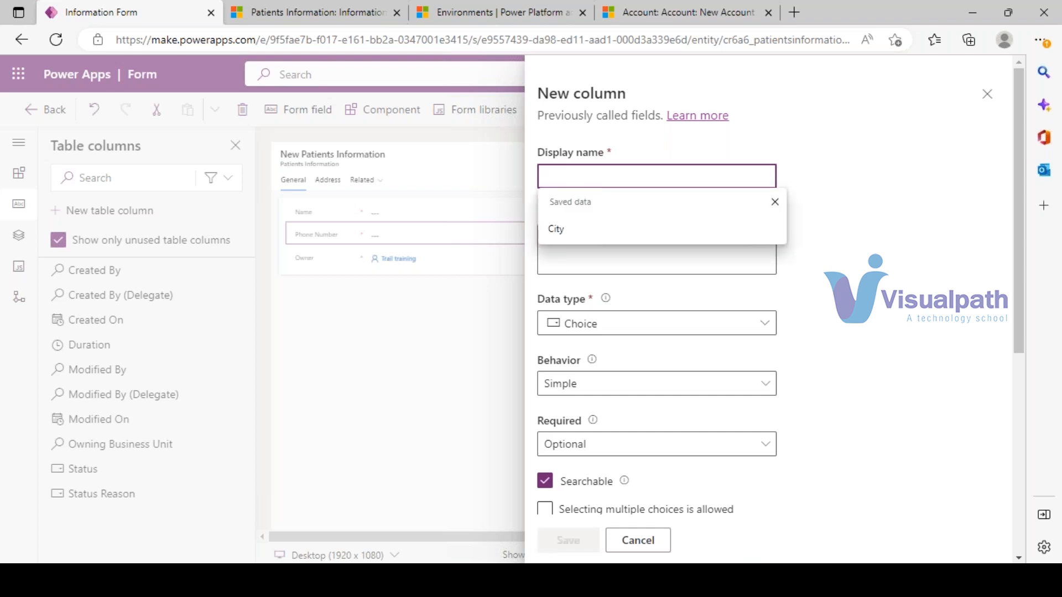
pyautogui.write('Patient ')
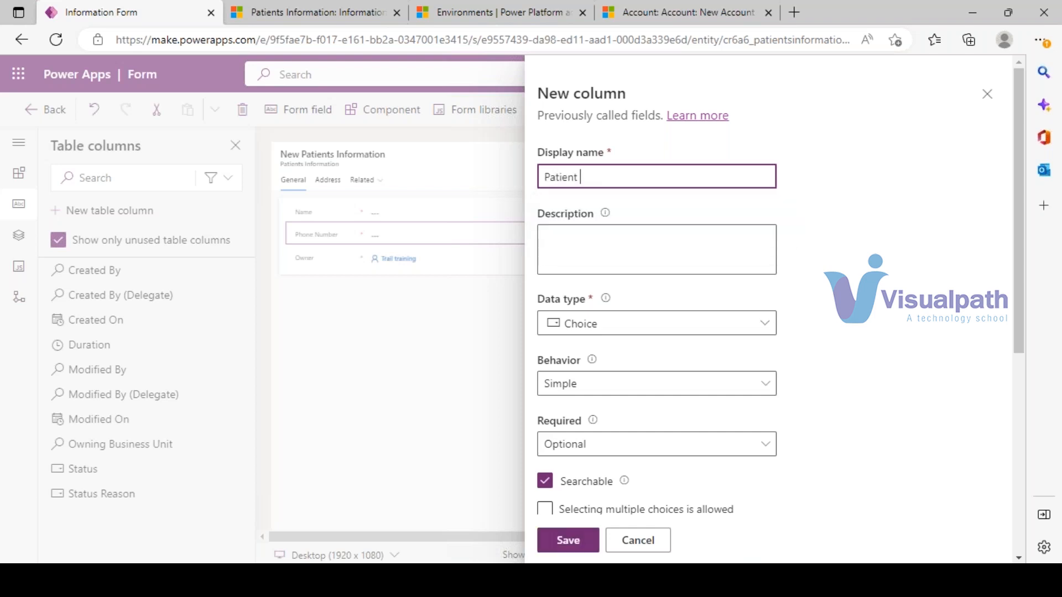
pyautogui.write('location')
pyautogui.click(850, 239)
pyautogui.scroll(-5, 811, 319)
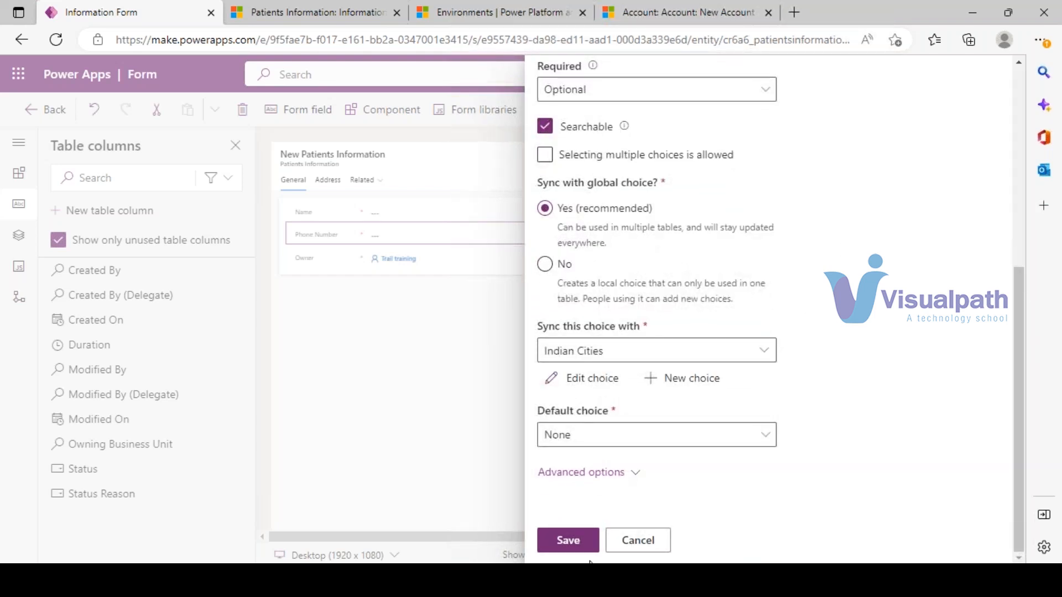
pyautogui.click(569, 541)
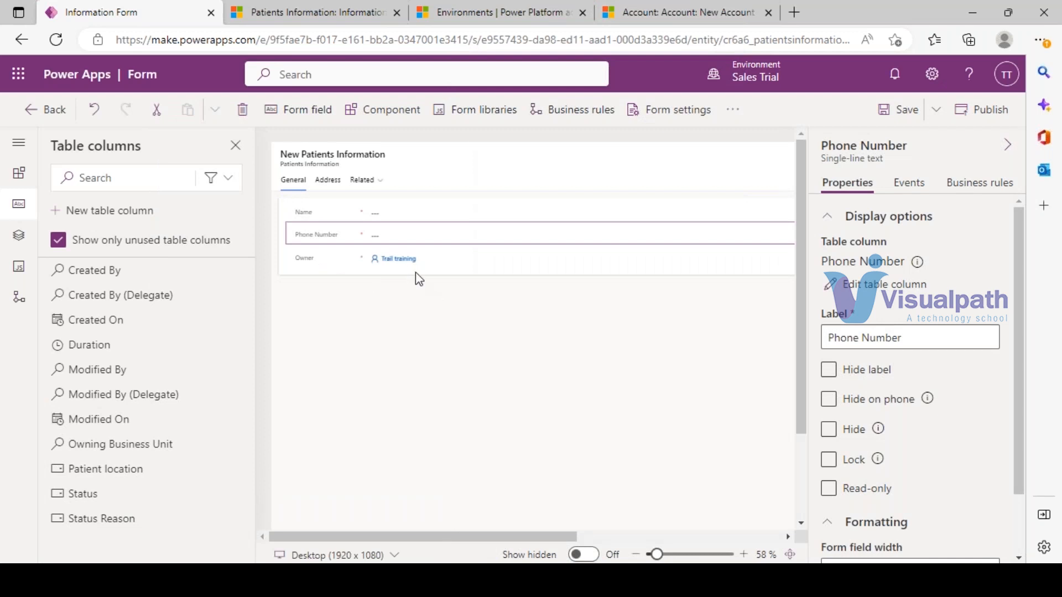
# - Create a new Yes/no column and relabel its two choices as Female and Male
pyautogui.click(133, 210)
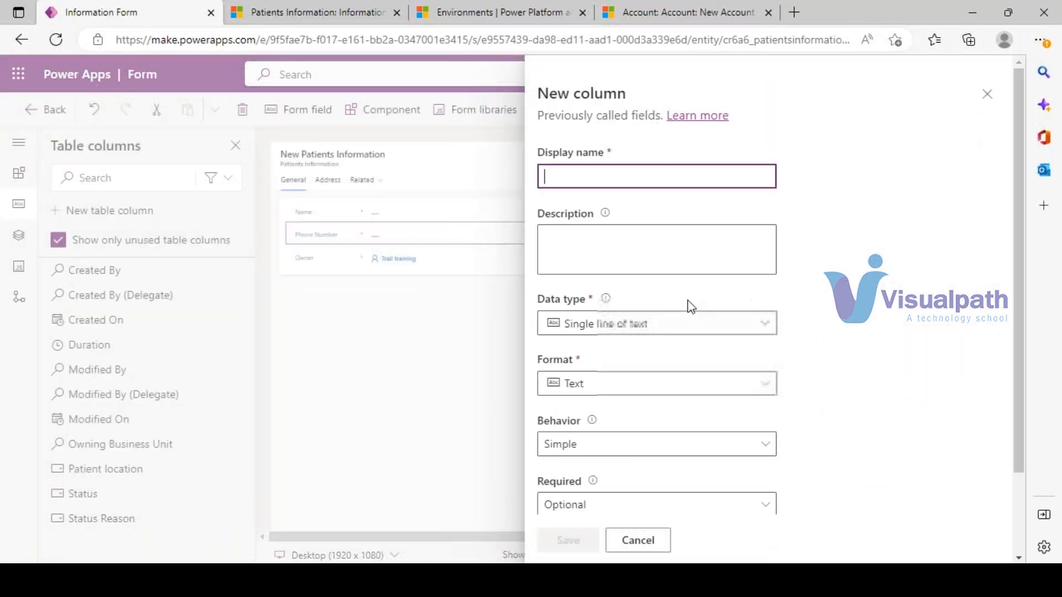
pyautogui.scroll(-2, 769, 406)
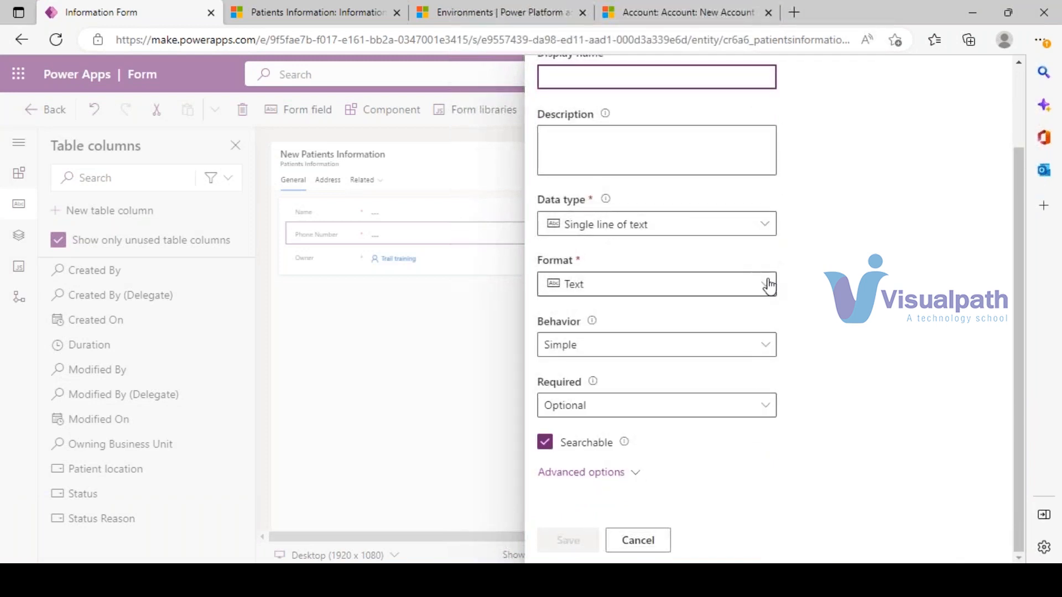
pyautogui.click(764, 232)
pyautogui.moveTo(640, 407)
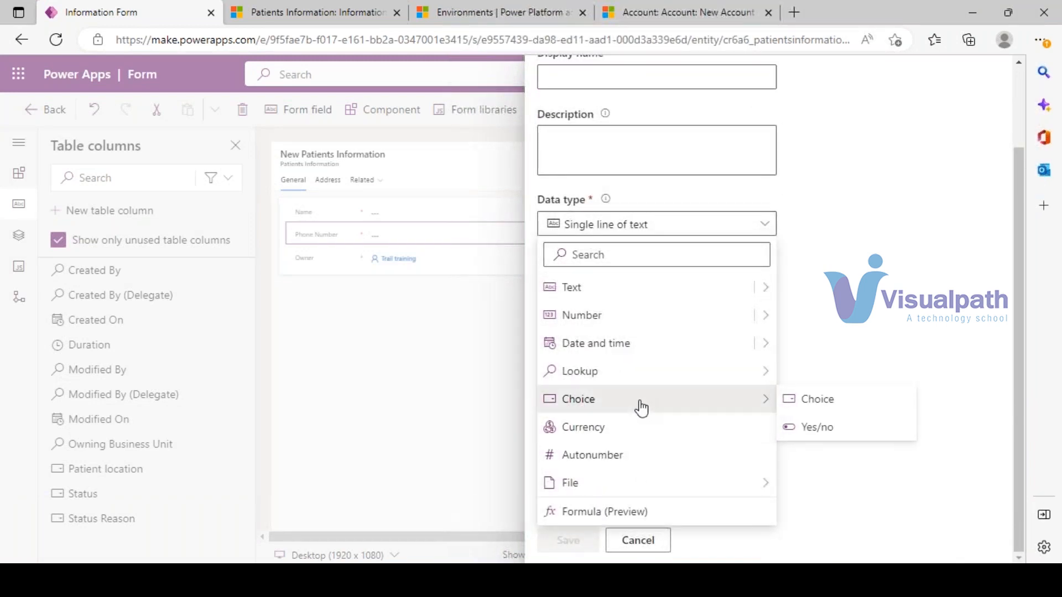
pyautogui.click(817, 428)
pyautogui.scroll(-2, 710, 427)
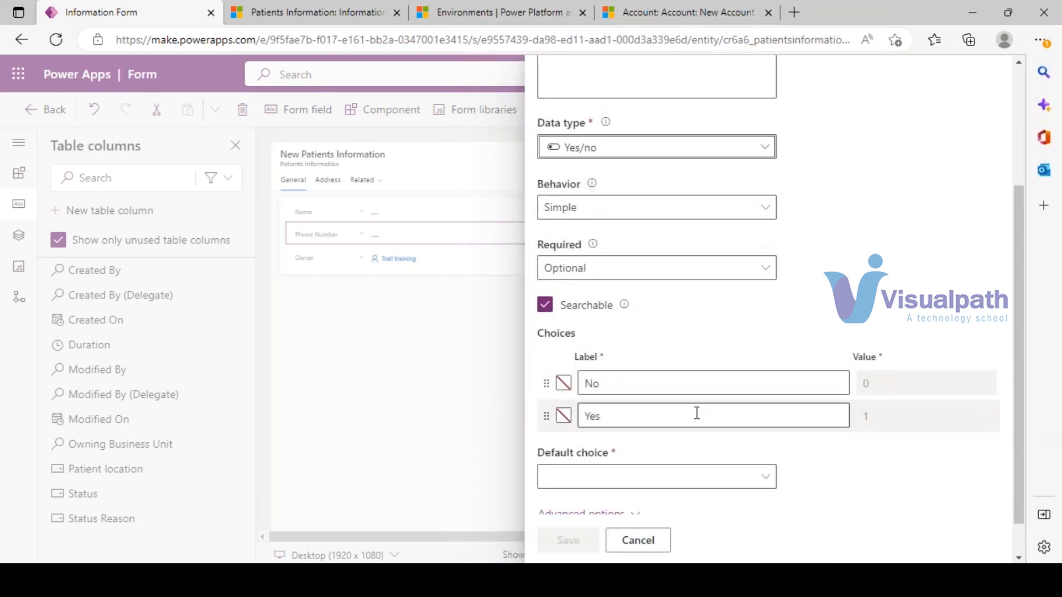
pyautogui.scroll(-1, 758, 414)
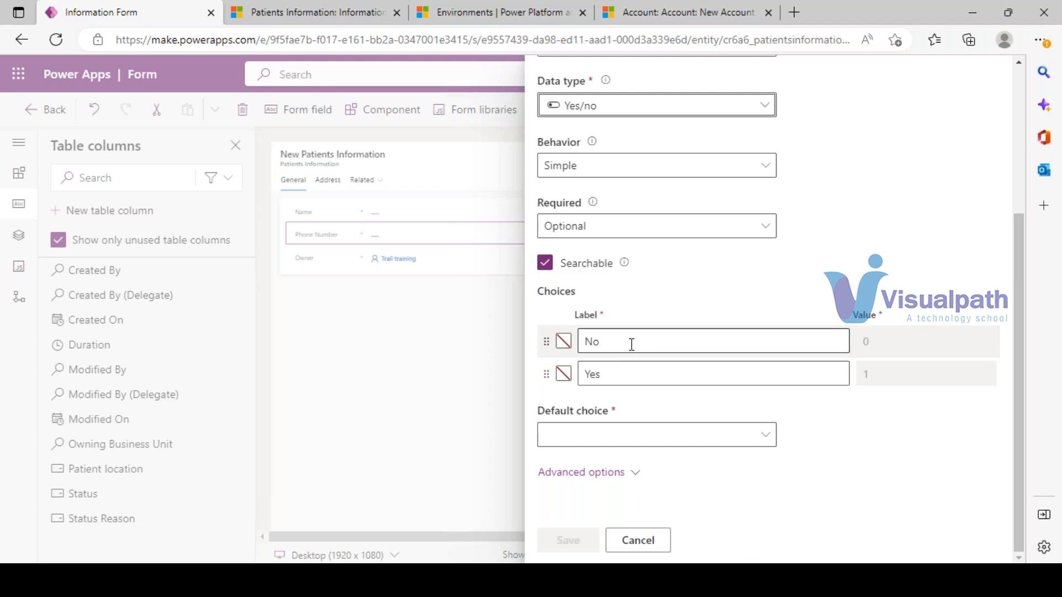
pyautogui.moveTo(631, 344); pyautogui.dragTo(576, 343)
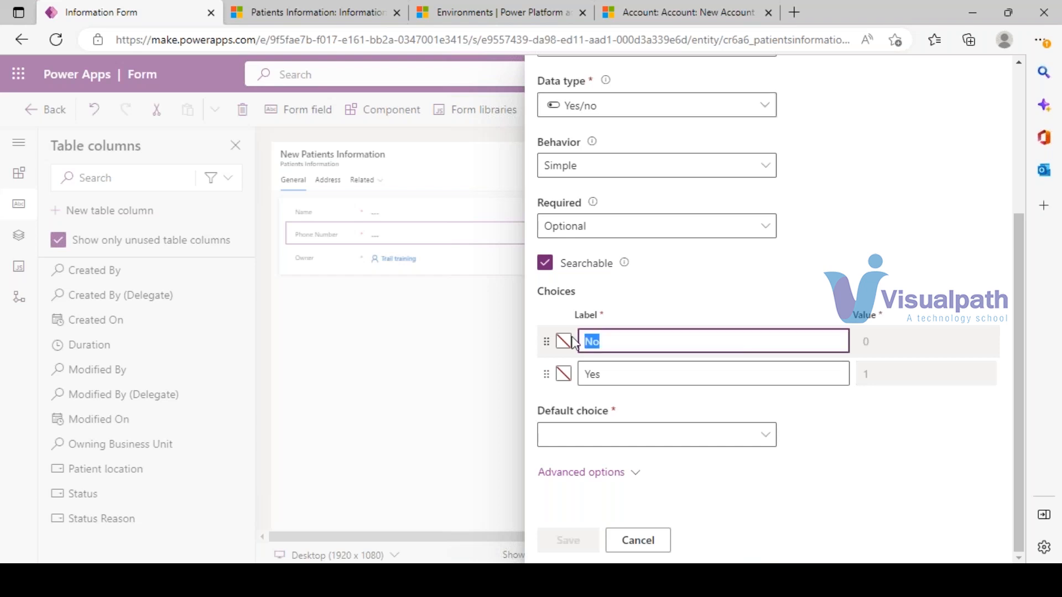
pyautogui.write('Female')
pyautogui.moveTo(630, 378); pyautogui.dragTo(565, 377)
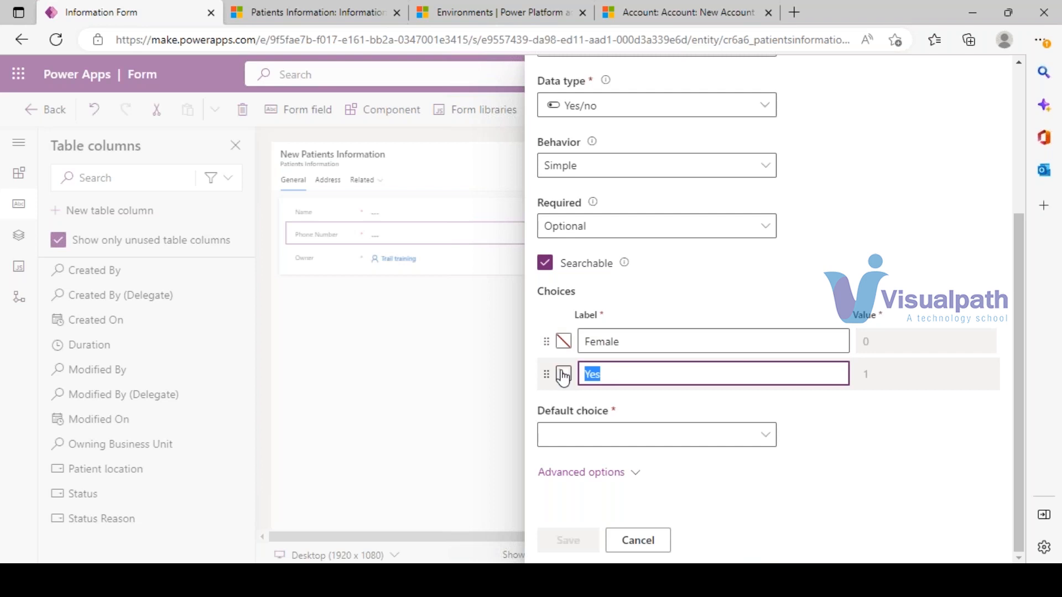
pyautogui.write('Male')
# - Give the column the display name Gender and save it
pyautogui.scroll(3, 708, 387)
pyautogui.click(594, 111)
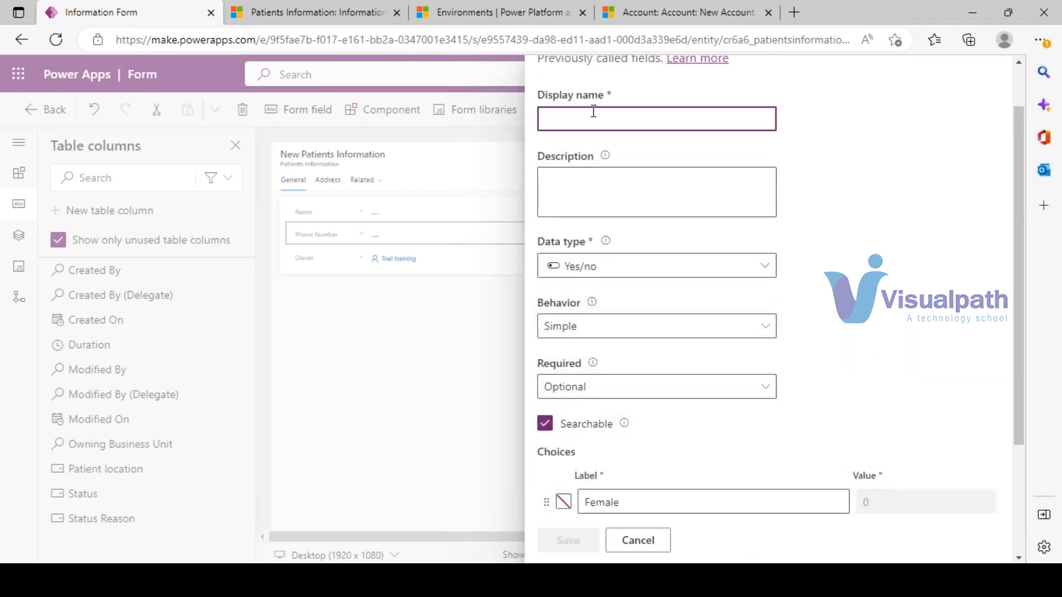
pyautogui.write('Gender')
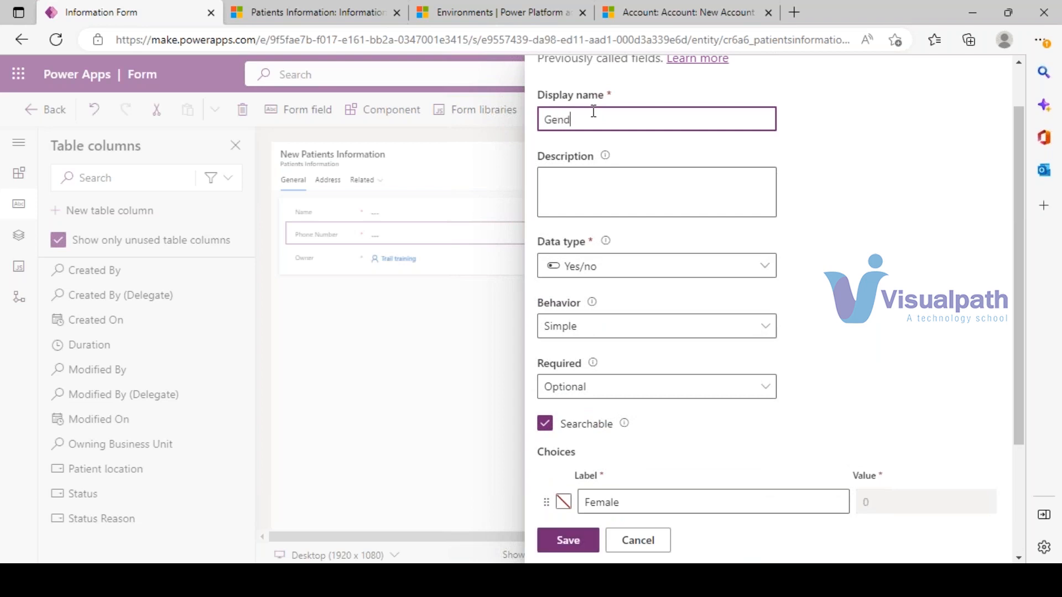
pyautogui.scroll(-3, 785, 205)
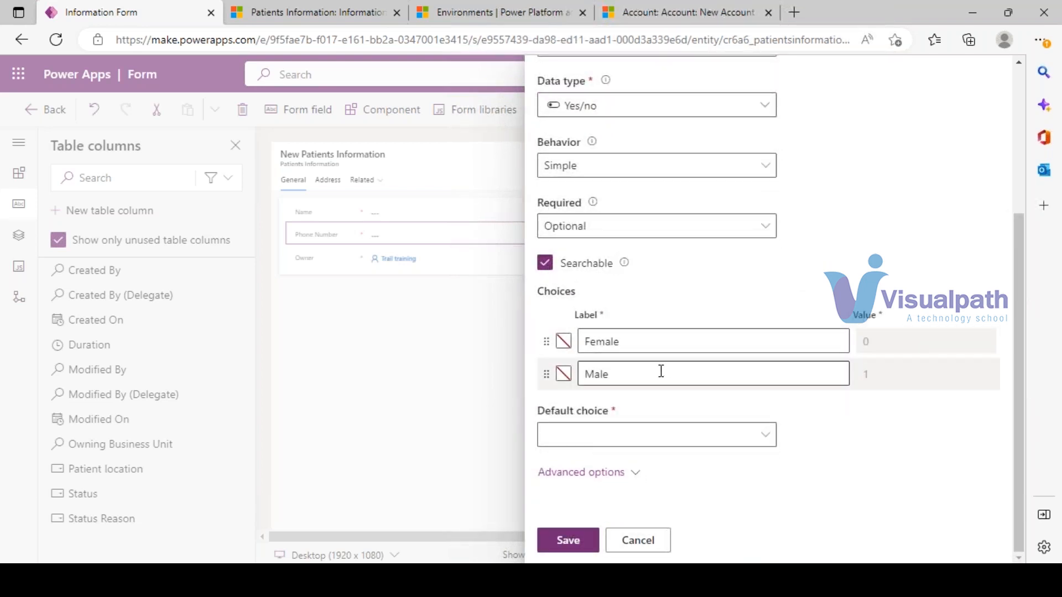
pyautogui.scroll(4, 654, 363)
pyautogui.scroll(-4, 705, 376)
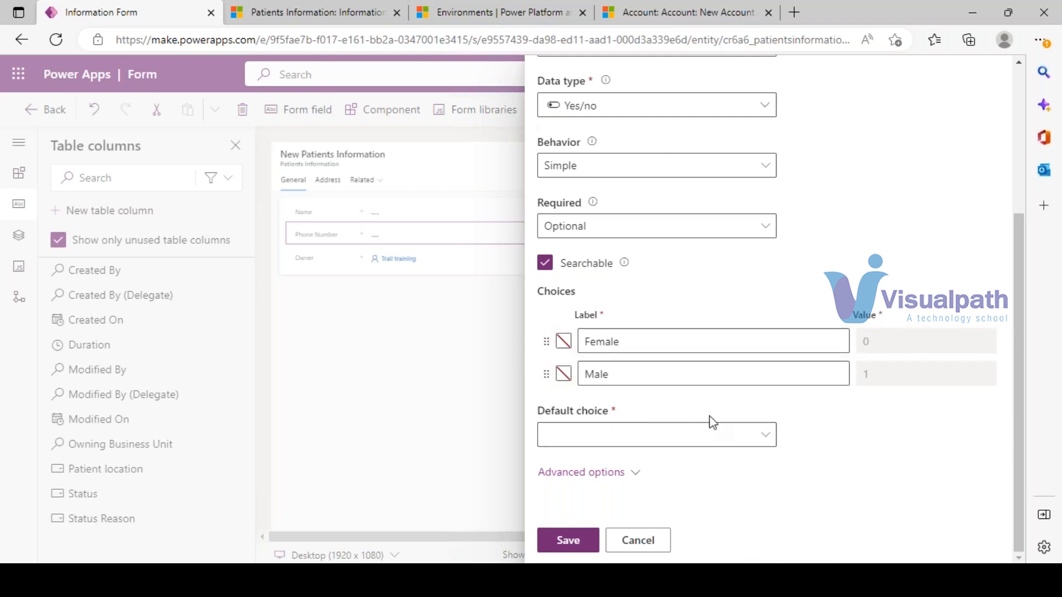
pyautogui.click(568, 542)
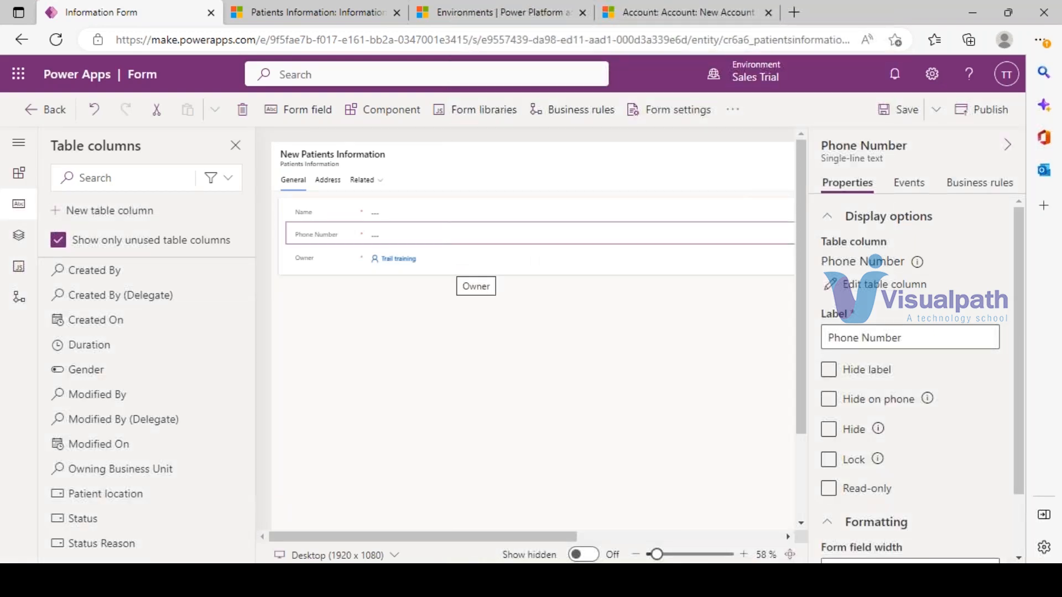
# - Create a Date and time column named Joining Date and save it
pyautogui.click(118, 211)
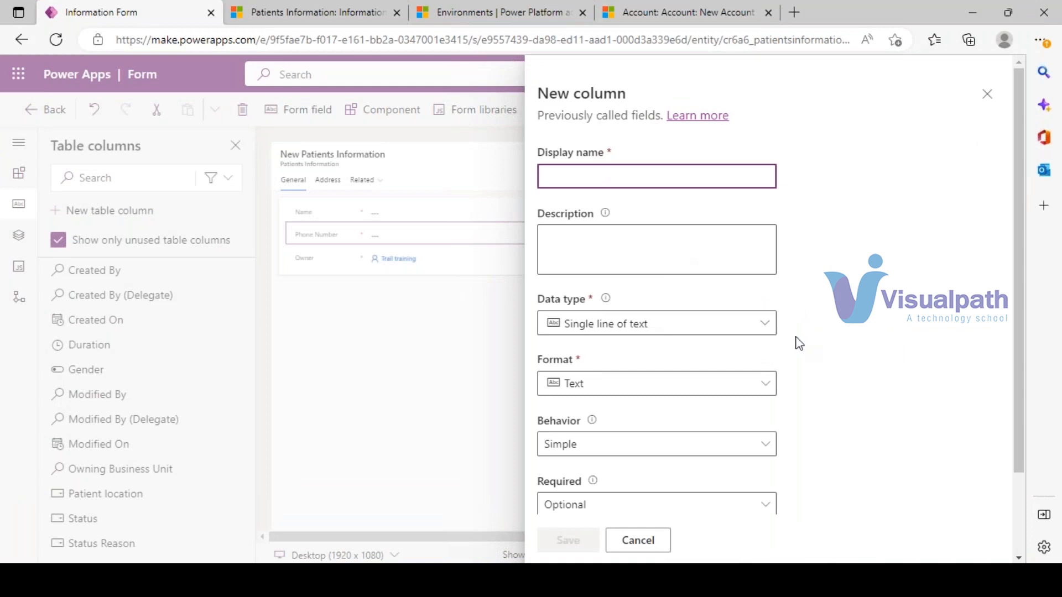
pyautogui.click(765, 327)
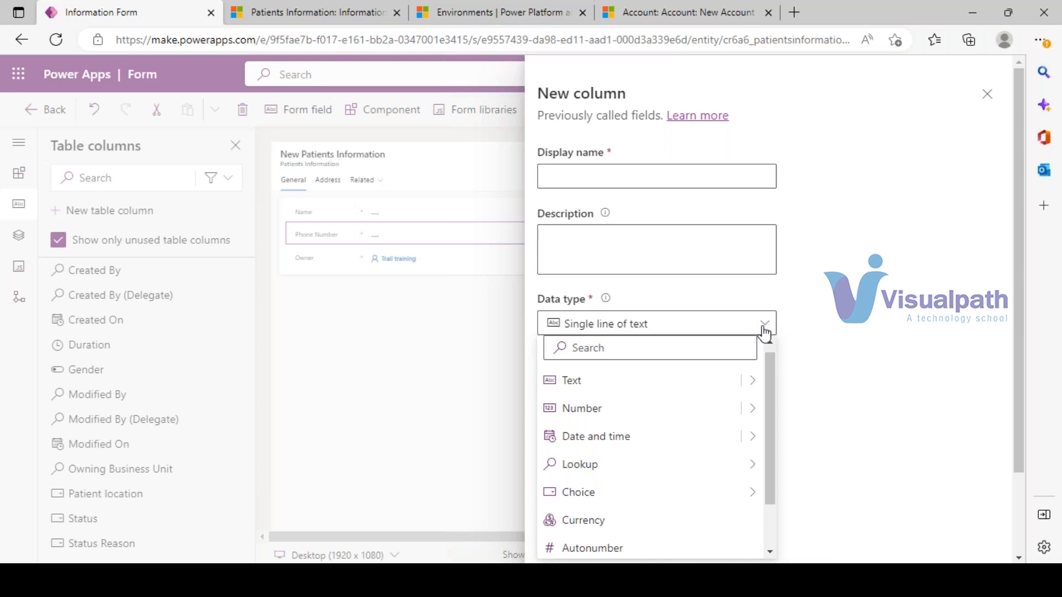
pyautogui.moveTo(758, 497)
pyautogui.moveTo(762, 442)
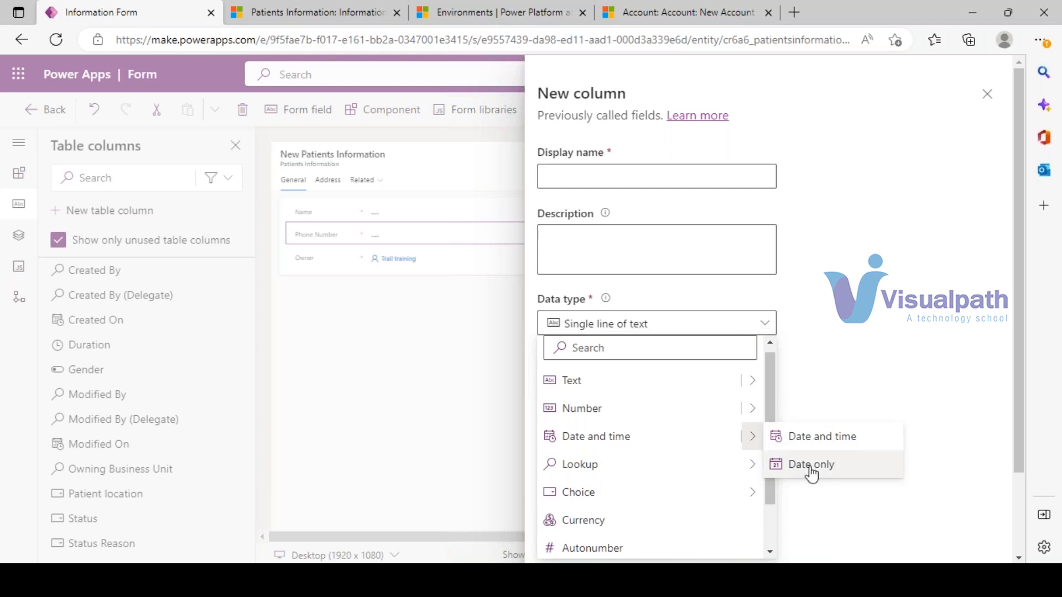
pyautogui.click(812, 440)
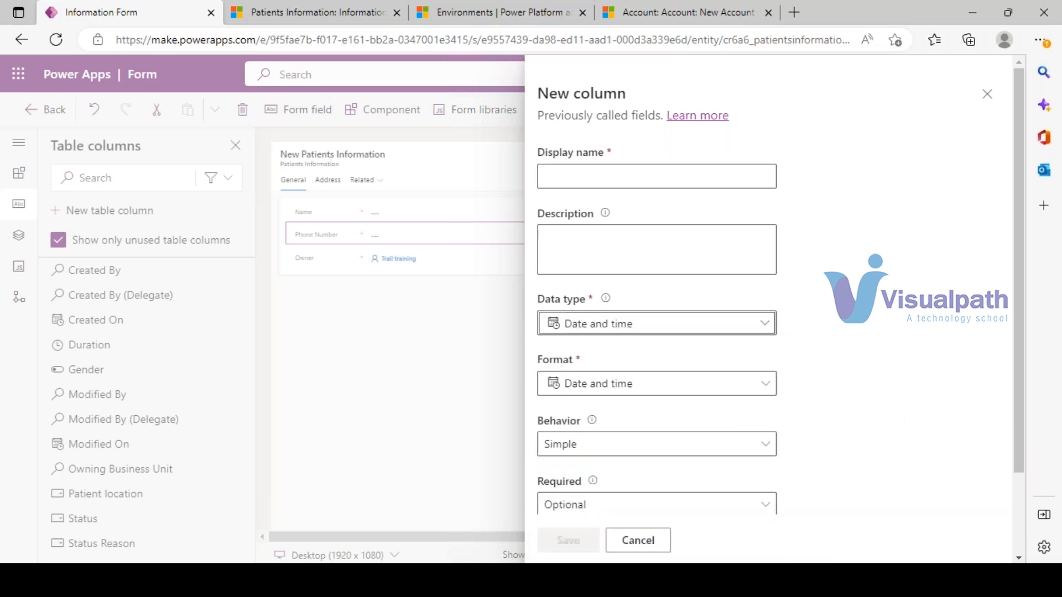
pyautogui.scroll(-2, 656, 382)
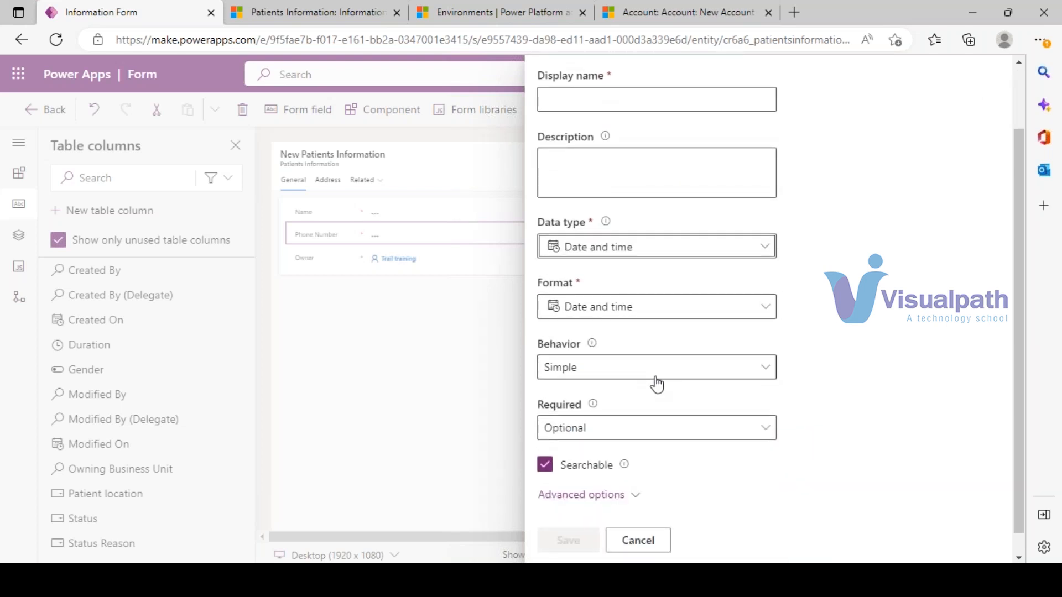
pyautogui.scroll(2, 657, 384)
pyautogui.click(622, 175)
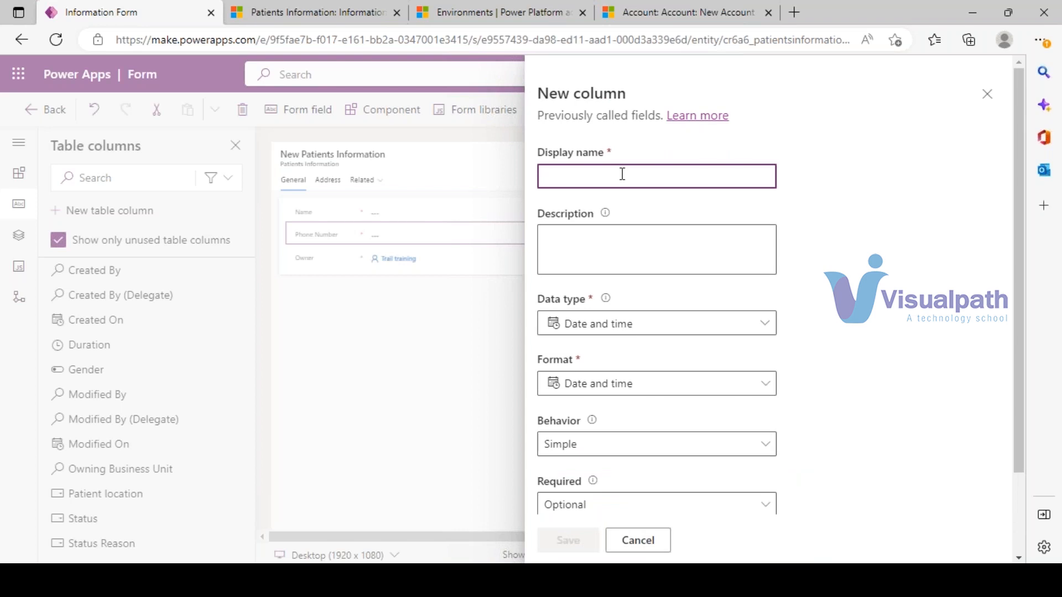
pyautogui.write('Joining D')
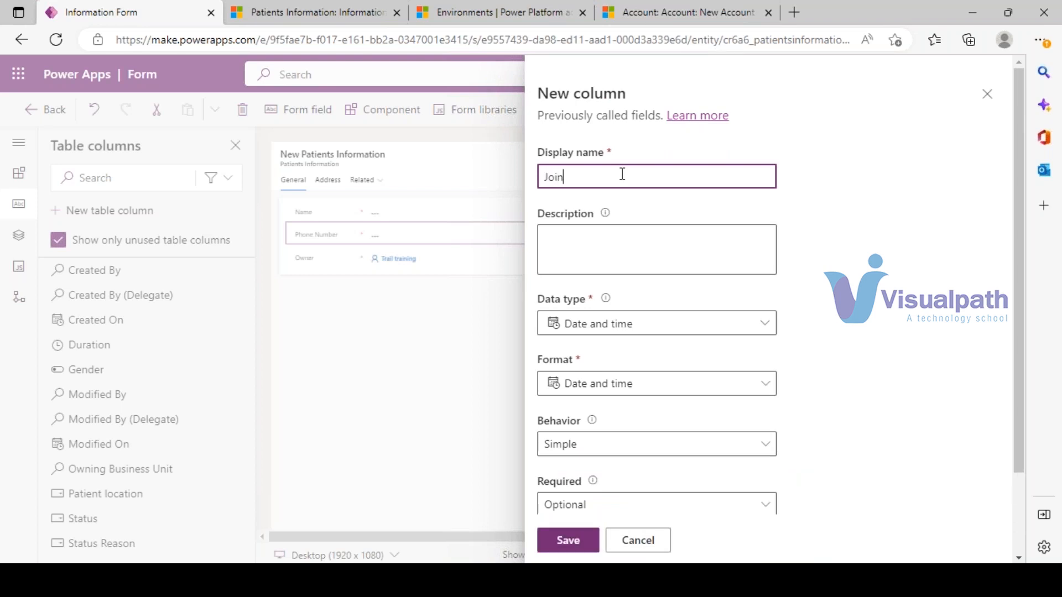
pyautogui.write('ate')
pyautogui.scroll(-2, 659, 346)
pyautogui.click(568, 542)
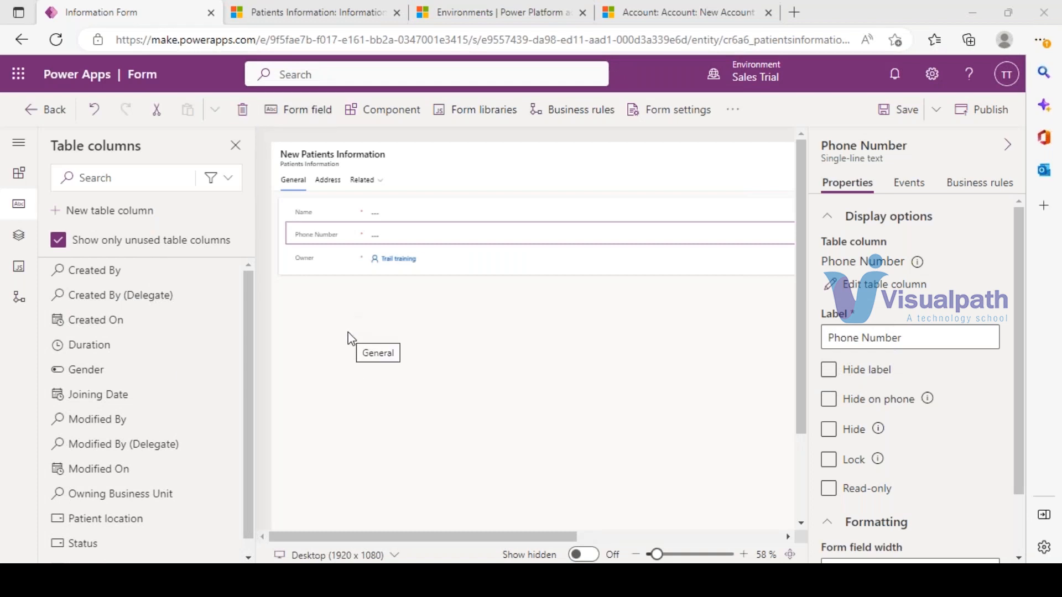
pyautogui.click(77, 212)
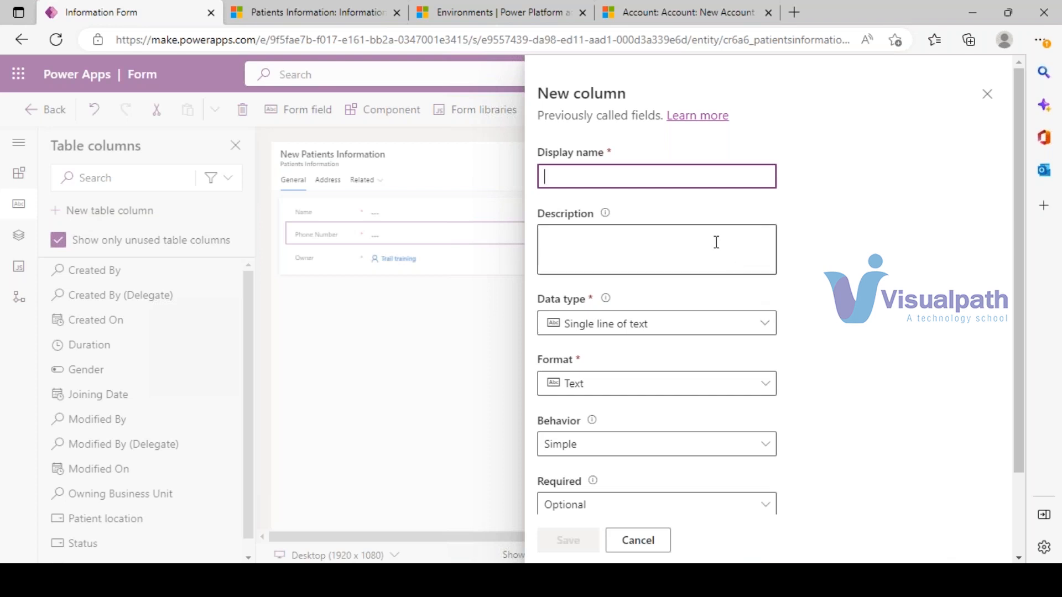
# - Set the new column to Whole number instead of choice, name it Fees, and save
pyautogui.scroll(-2, 694, 353)
pyautogui.click(767, 227)
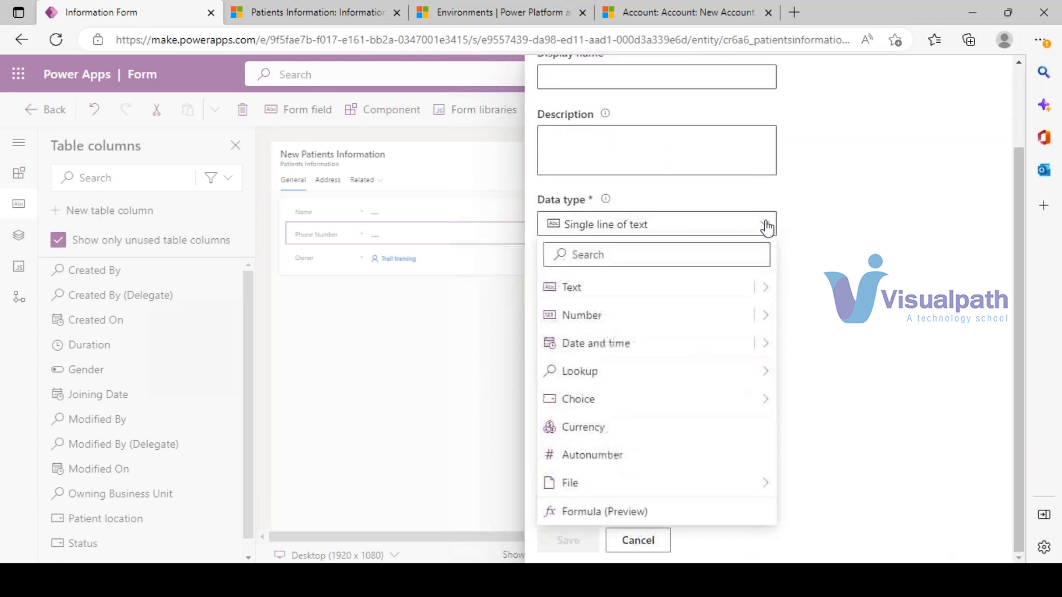
pyautogui.moveTo(771, 400)
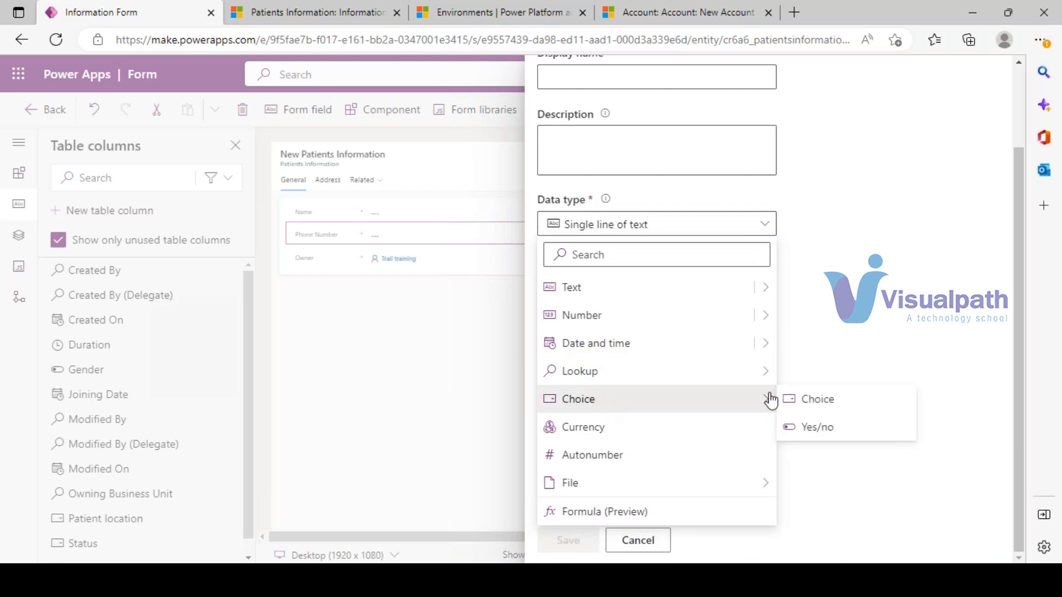
pyautogui.click(807, 398)
pyautogui.scroll(-1, 741, 380)
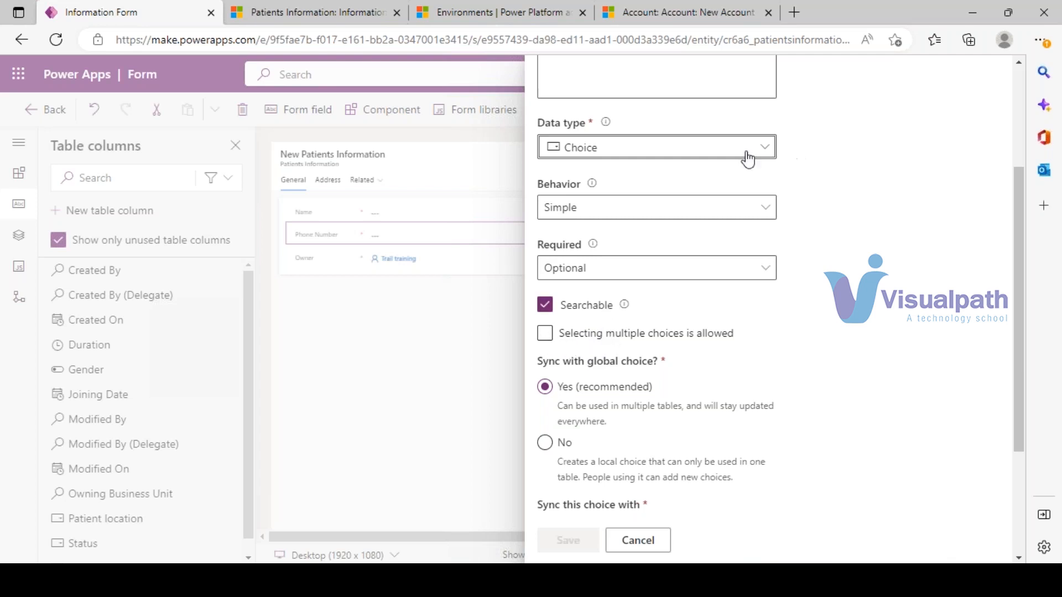
pyautogui.click(764, 147)
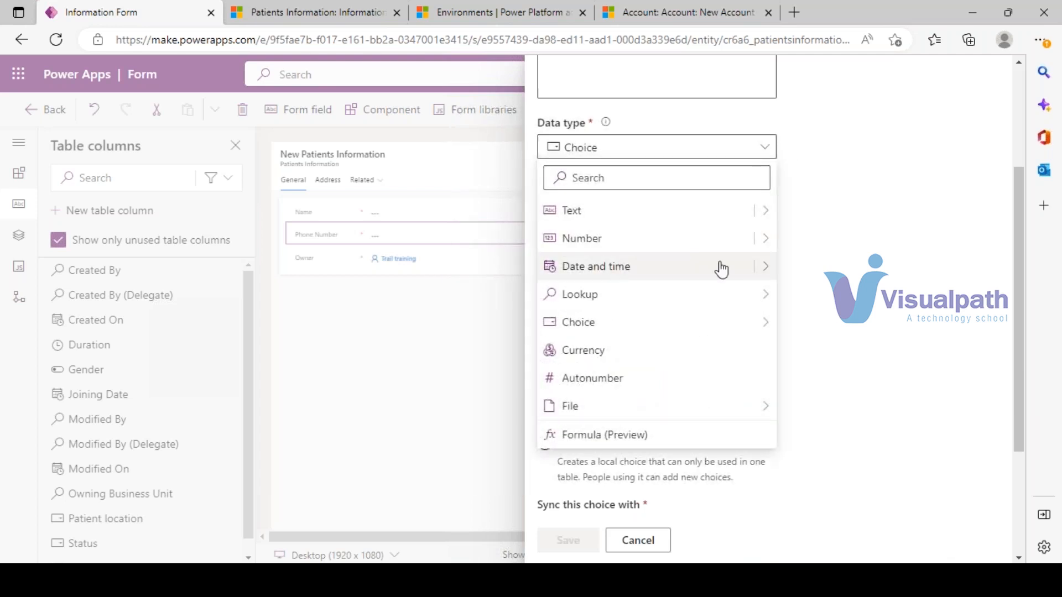
pyautogui.click(671, 248)
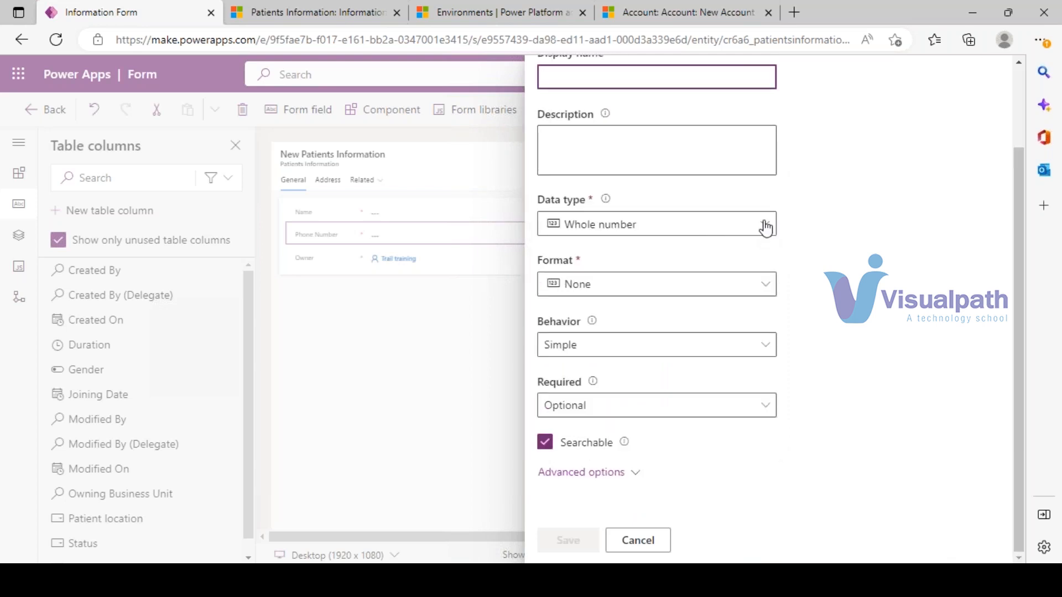
pyautogui.scroll(2, 610, 197)
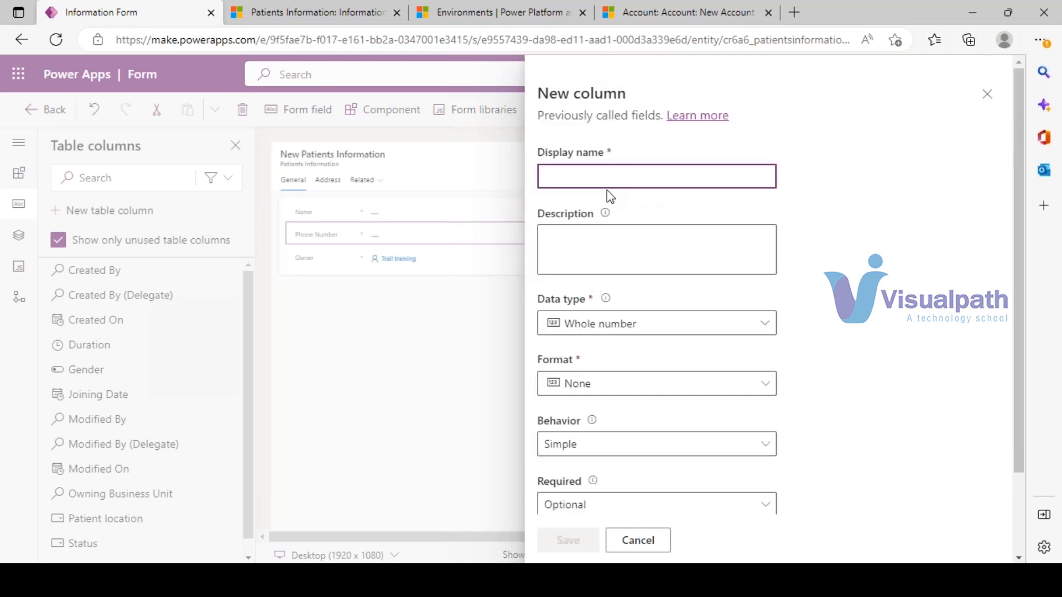
pyautogui.write('Fees')
pyautogui.scroll(-2, 633, 420)
pyautogui.click(572, 548)
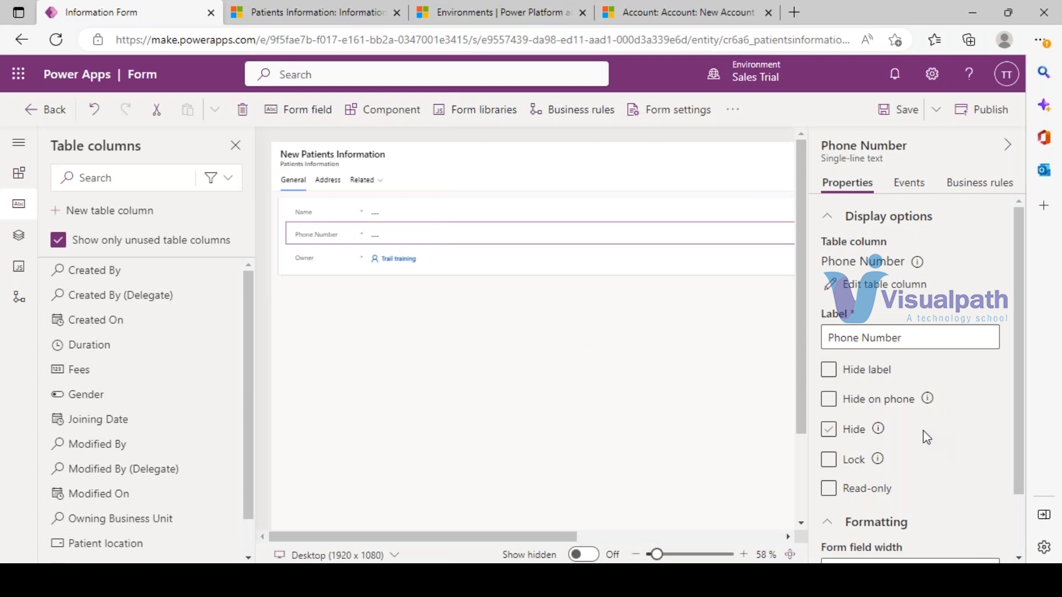
pyautogui.scroll(-1, 926, 437)
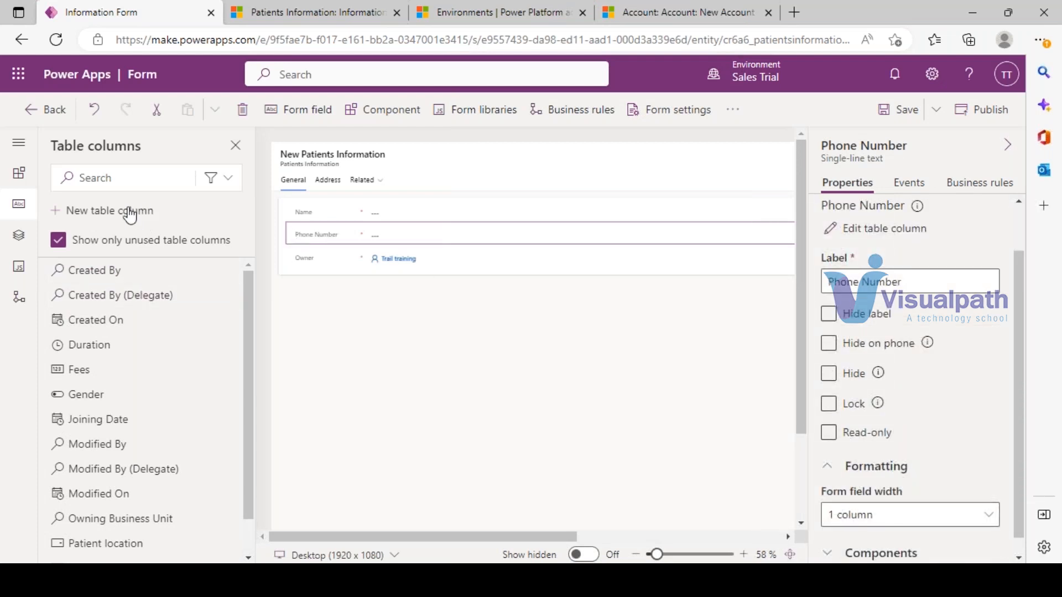
# - Drag Gender, Fees, Duration, Patient location and Joining Date onto the General section
pyautogui.click(102, 211)
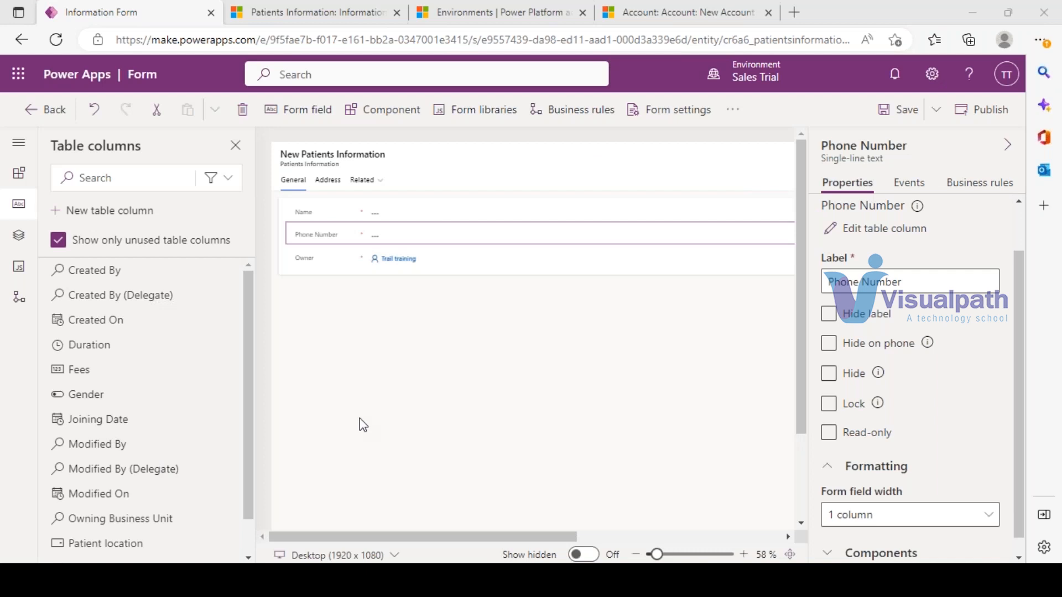
pyautogui.moveTo(95, 401); pyautogui.dragTo(315, 233)
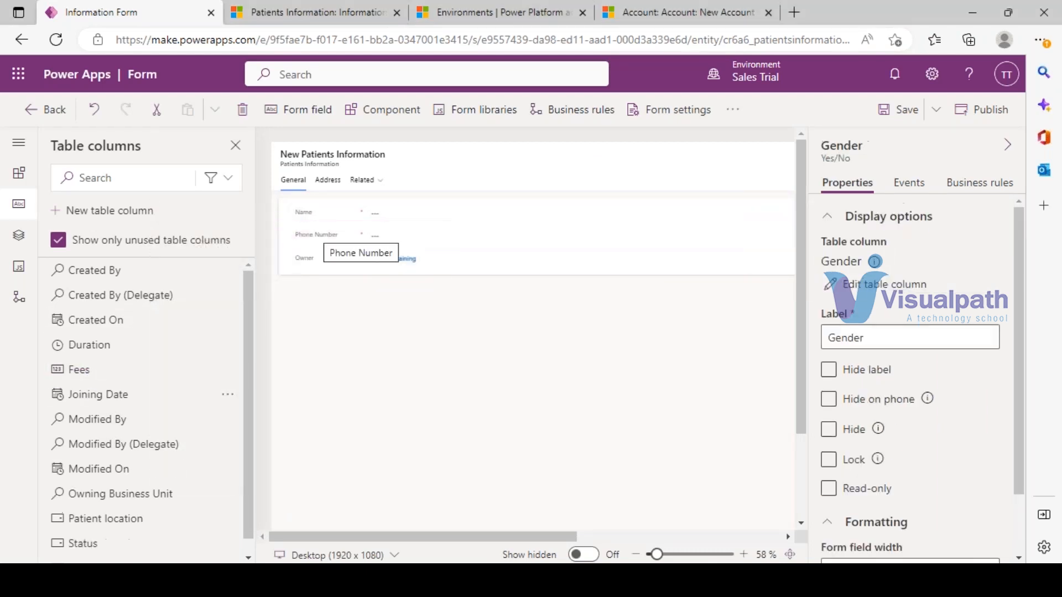
pyautogui.moveTo(124, 367)
pyautogui.moveTo(124, 366); pyautogui.dragTo(307, 250)
pyautogui.moveTo(90, 352); pyautogui.dragTo(303, 254)
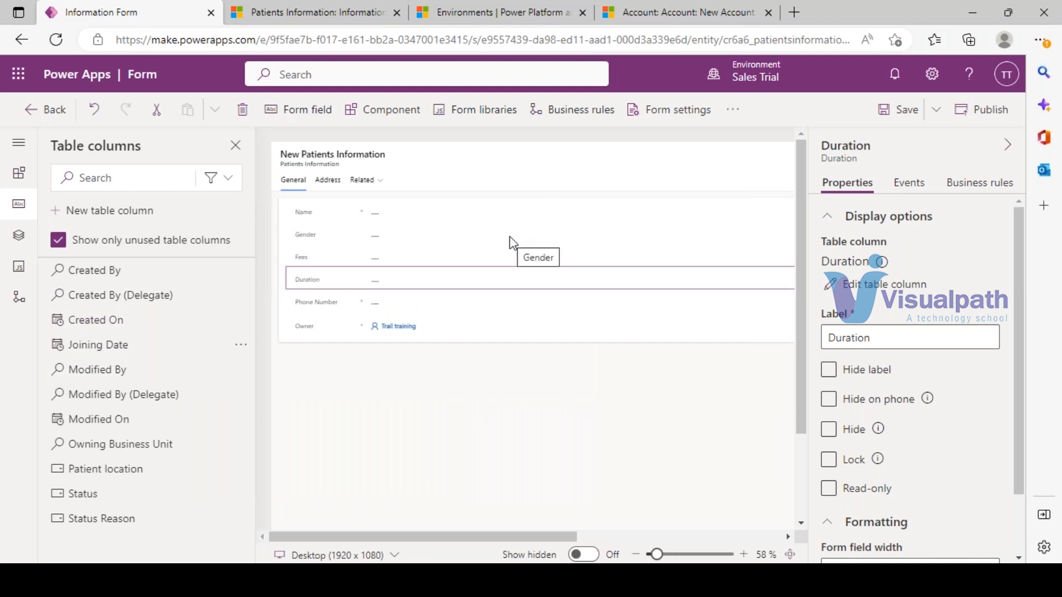
pyautogui.moveTo(113, 476); pyautogui.dragTo(308, 312)
pyautogui.moveTo(118, 346); pyautogui.dragTo(352, 232)
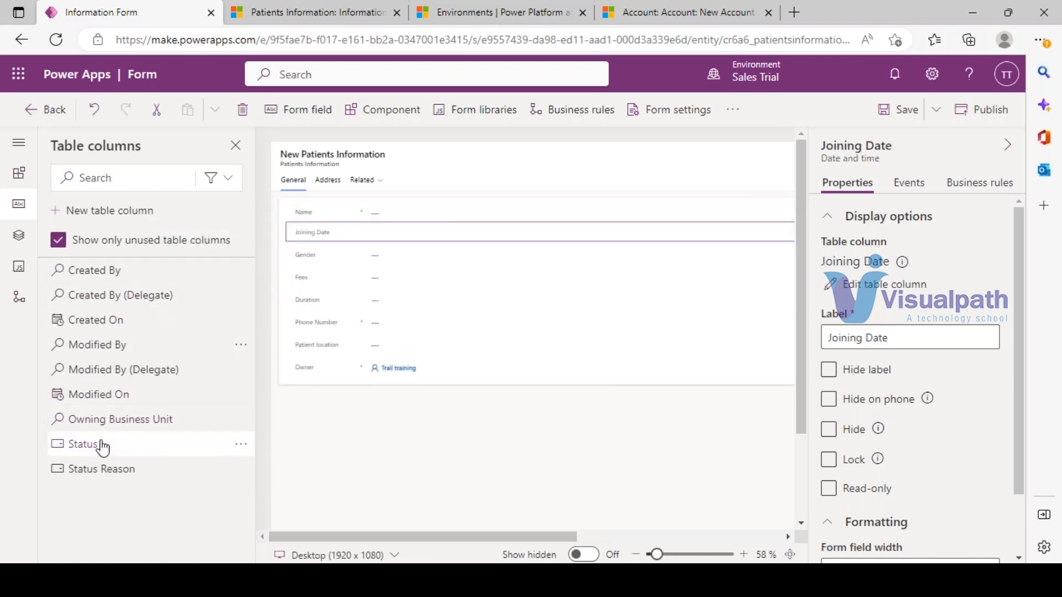
pyautogui.click(908, 119)
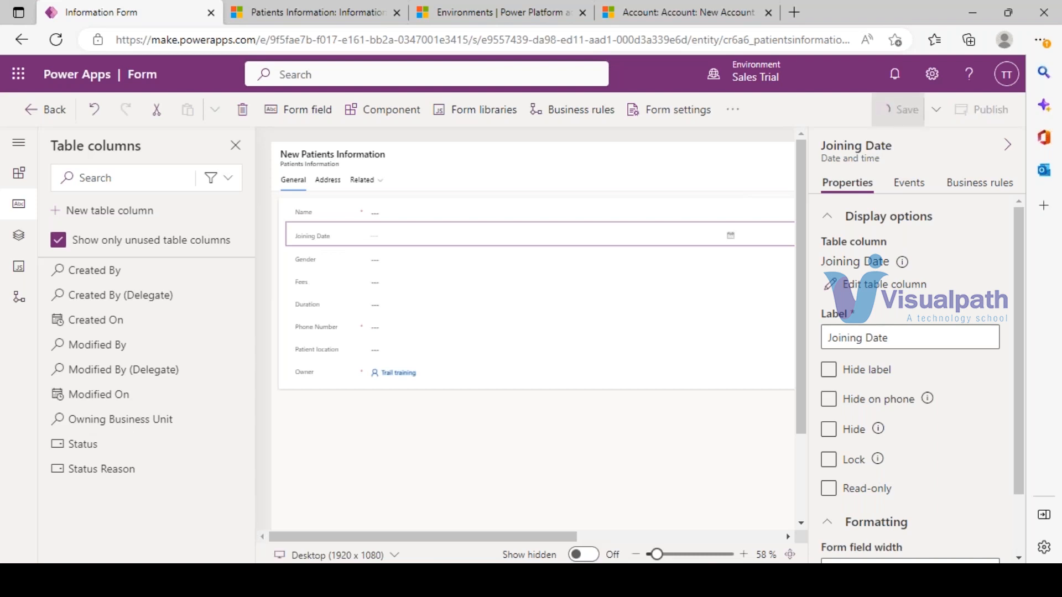
pyautogui.click(309, 265)
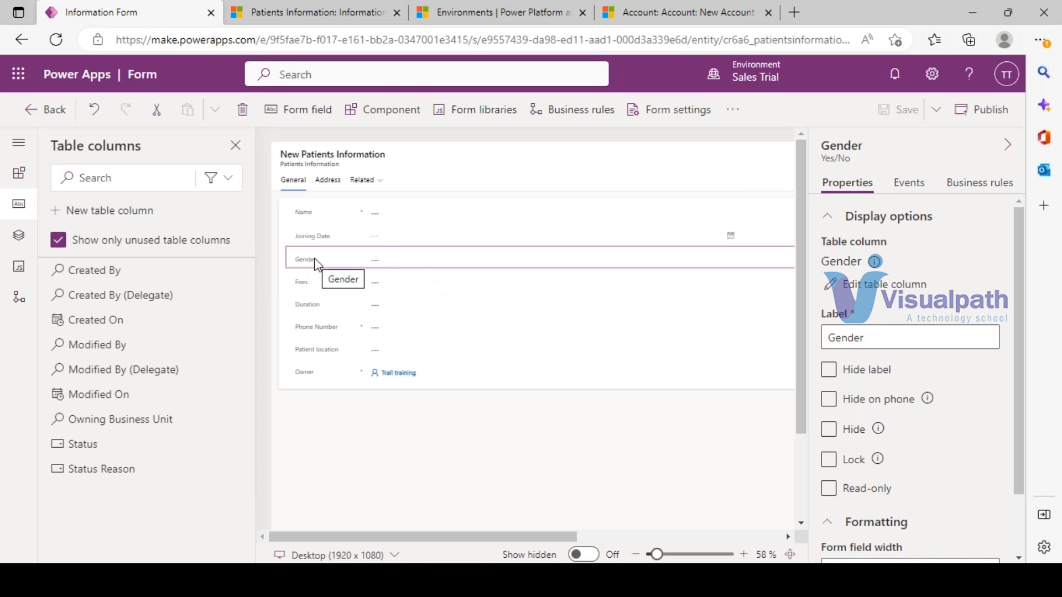
pyautogui.scroll(-2, 918, 324)
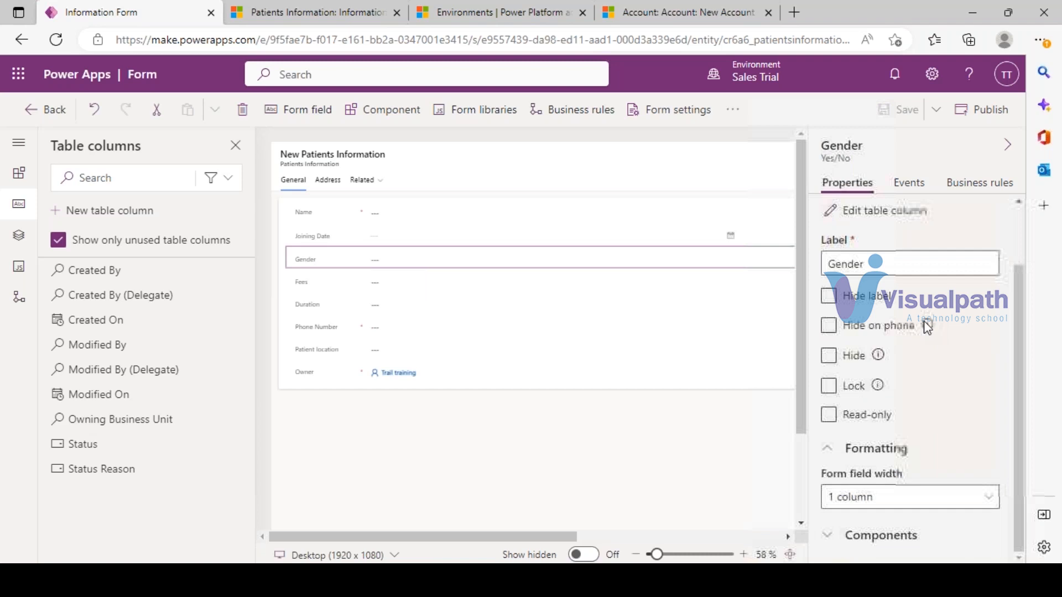
pyautogui.click(832, 299)
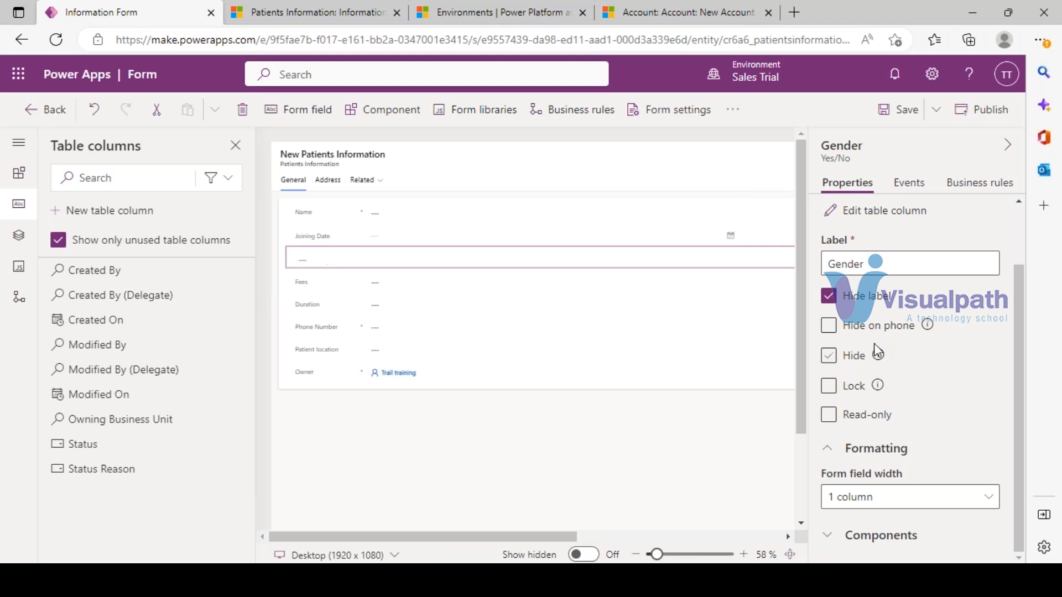
pyautogui.click(830, 332)
pyautogui.click(828, 297)
pyautogui.click(829, 355)
pyautogui.click(830, 387)
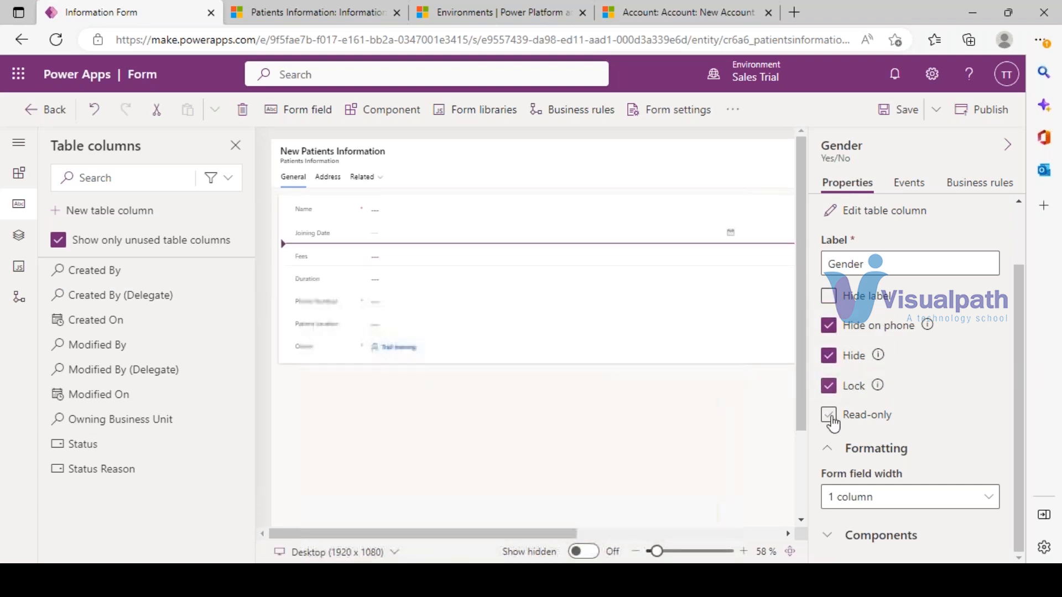
pyautogui.click(829, 416)
pyautogui.click(829, 327)
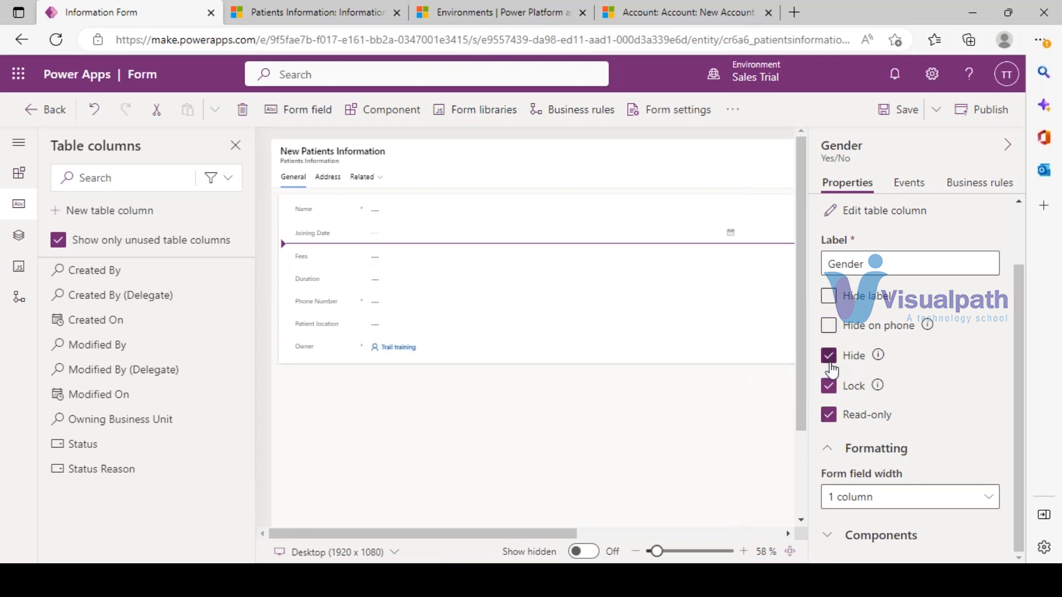
pyautogui.click(828, 356)
pyautogui.click(828, 386)
pyautogui.click(829, 415)
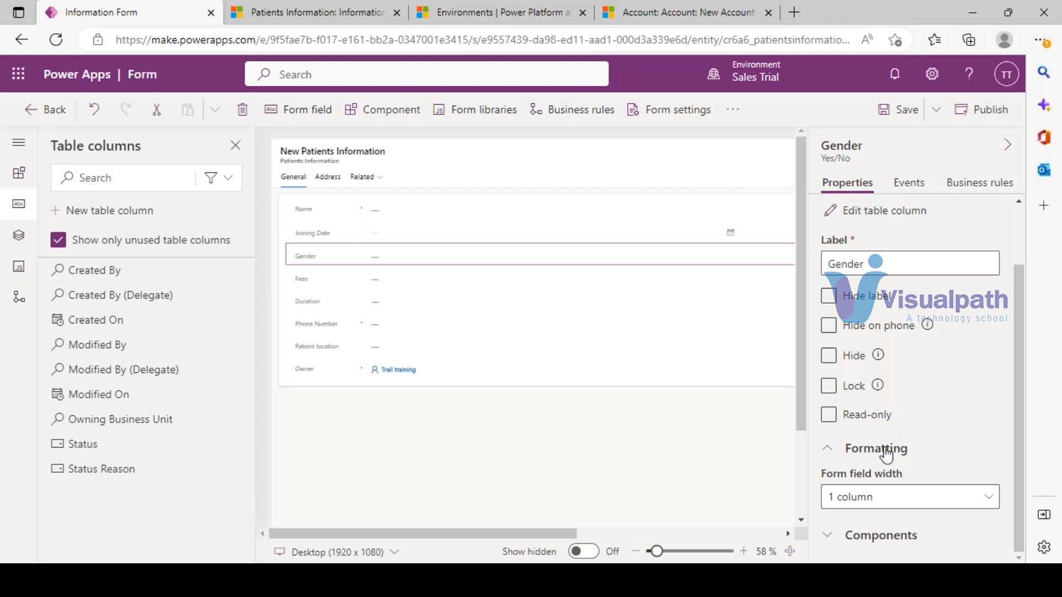
pyautogui.click(885, 211)
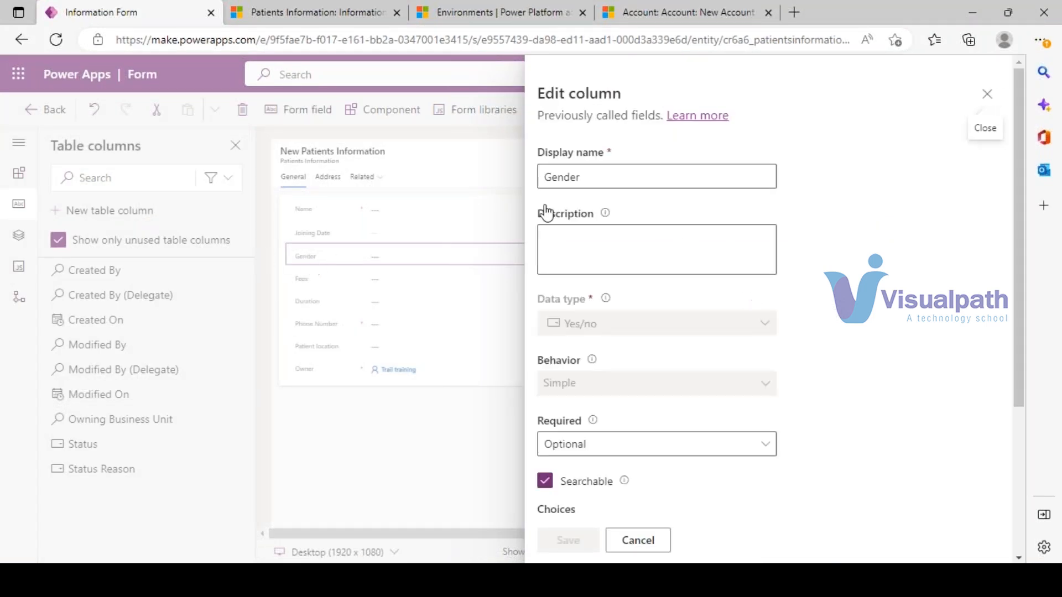
pyautogui.click(616, 175)
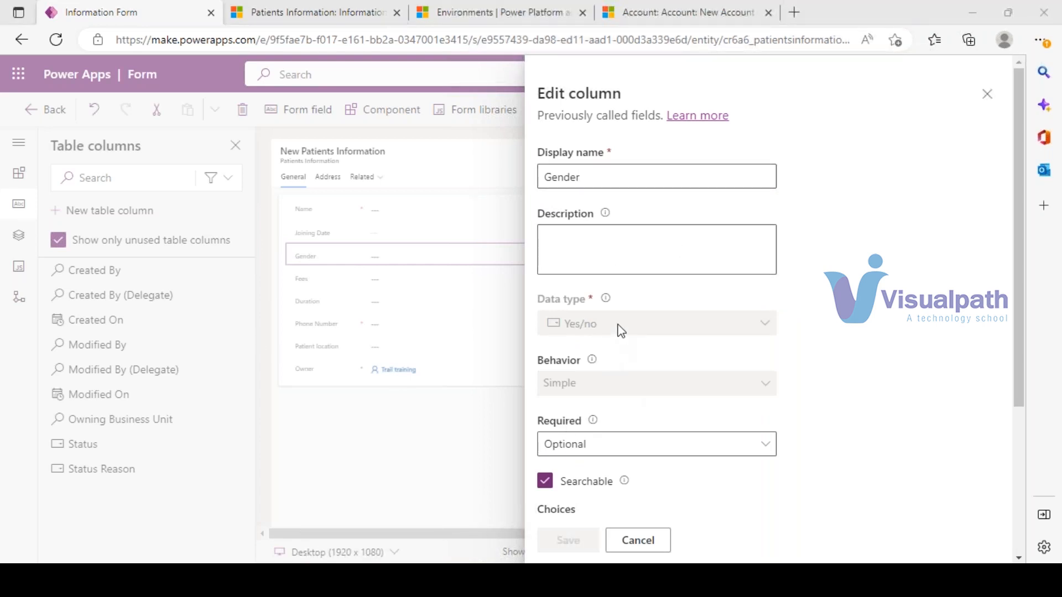
pyautogui.scroll(-2, 624, 332)
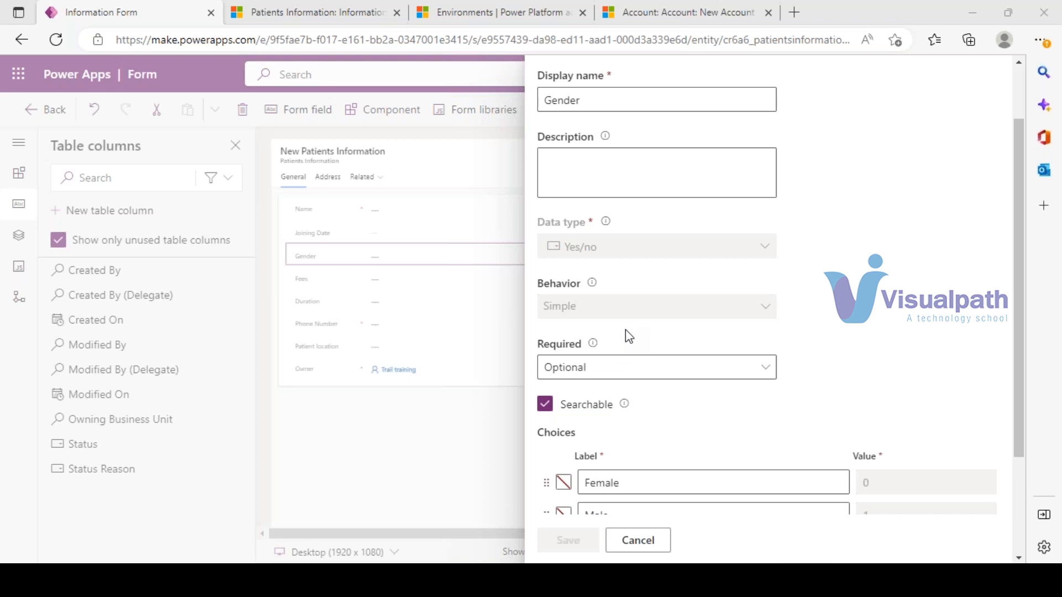
pyautogui.scroll(-2, 647, 367)
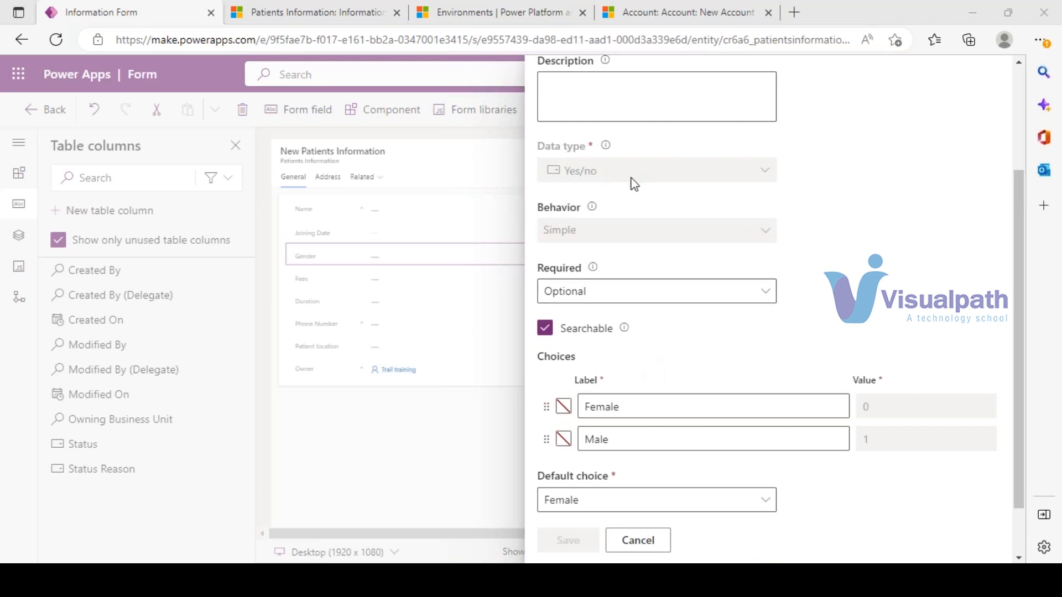
pyautogui.click(668, 544)
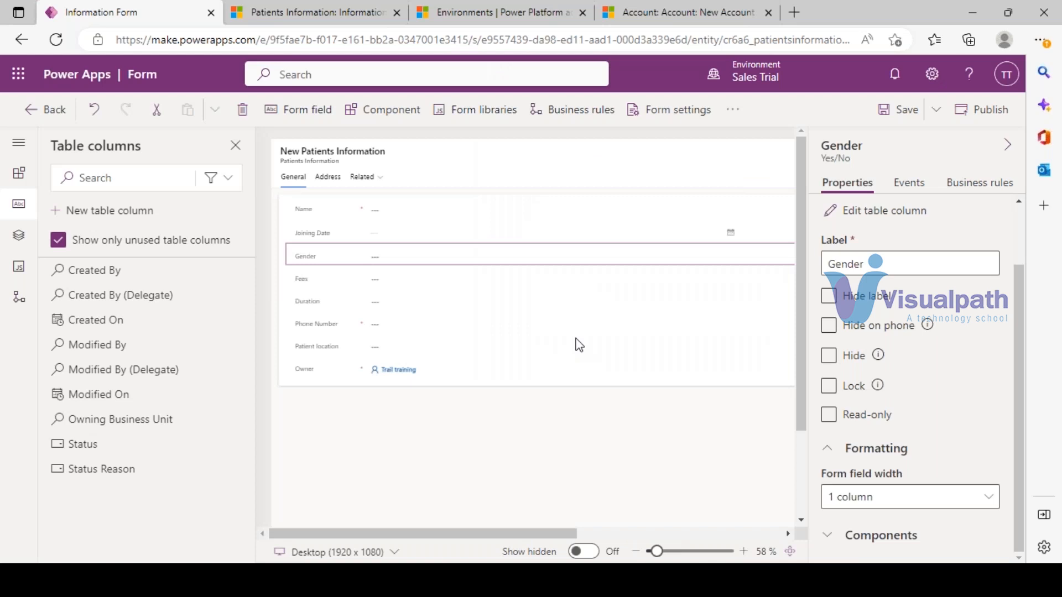
# - Publish the form changes and reload the p4 record in Dynamics 365 to pick them up
pyautogui.click(976, 109)
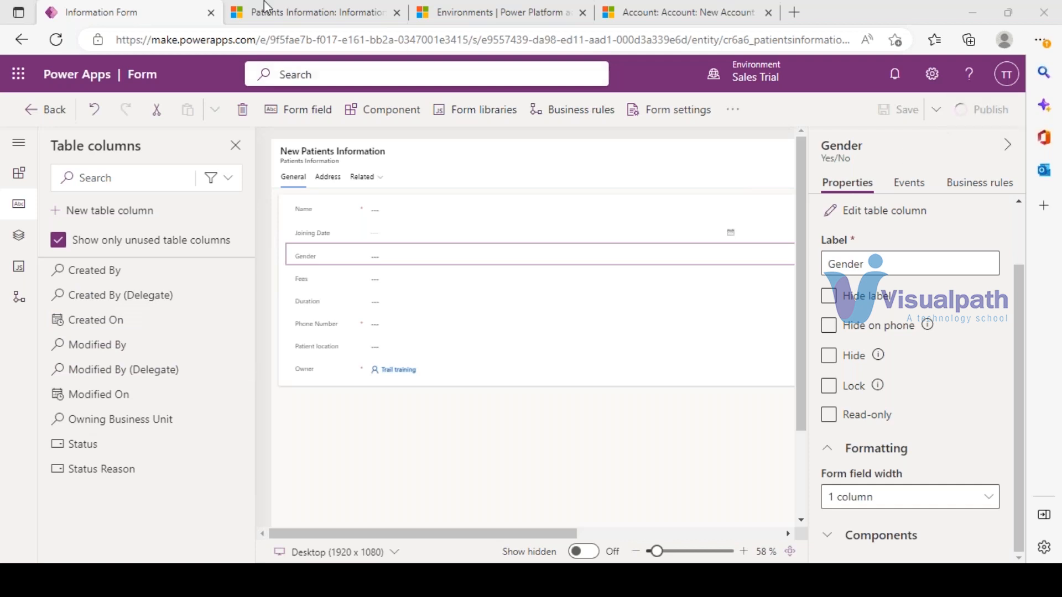
pyautogui.click(352, 7)
pyautogui.press('F5')
pyautogui.click(137, 7)
pyautogui.click(288, 8)
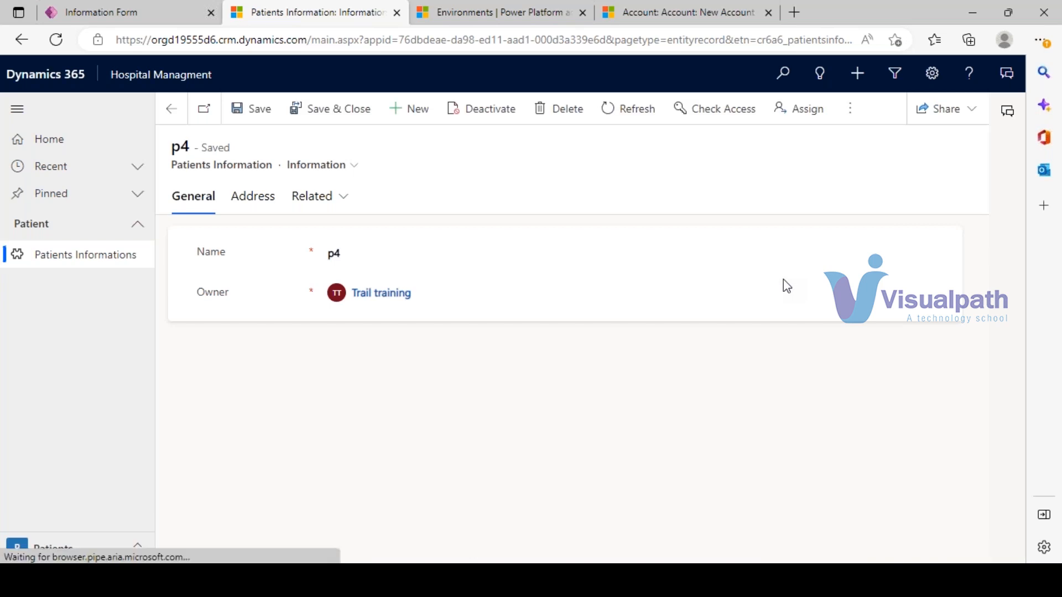
pyautogui.click(92, 1)
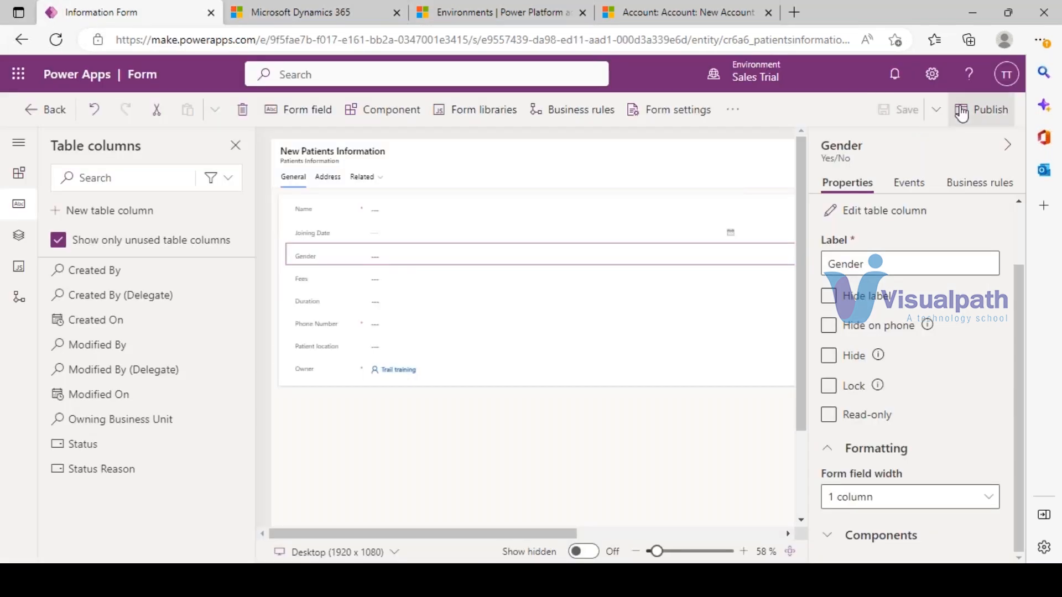
# - Review p4's new Joining Date, Gender and Fees fields, then go to the New Account page
pyautogui.click(314, 1)
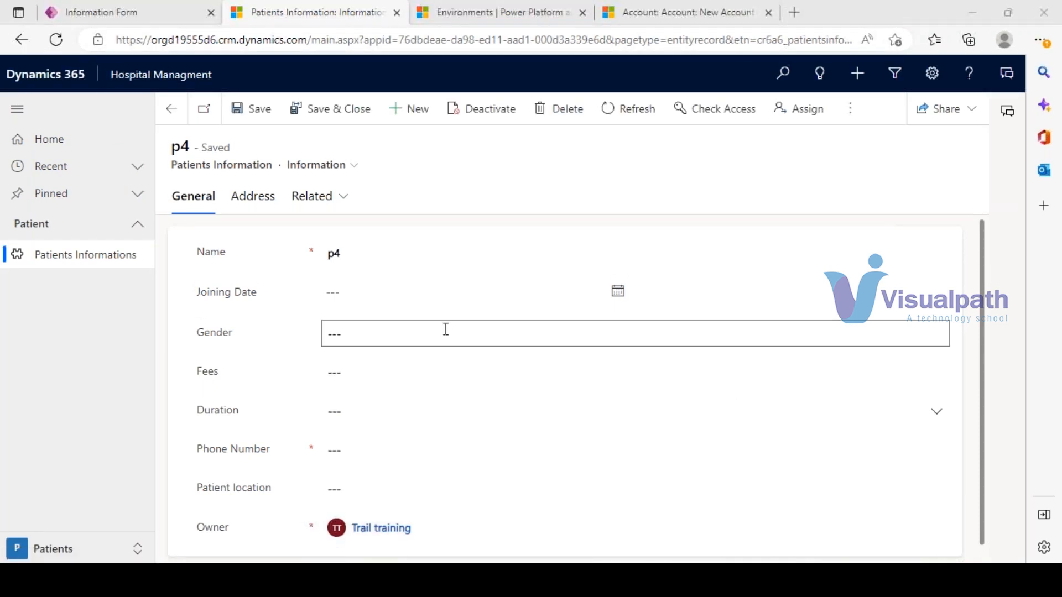
pyautogui.scroll(-1, 446, 330)
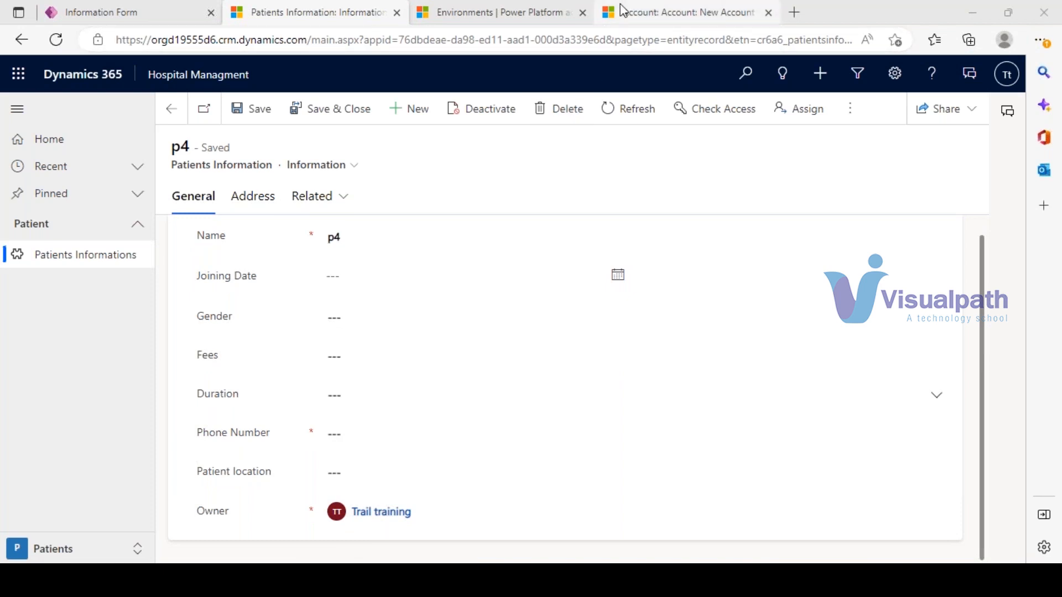
pyautogui.click(638, 7)
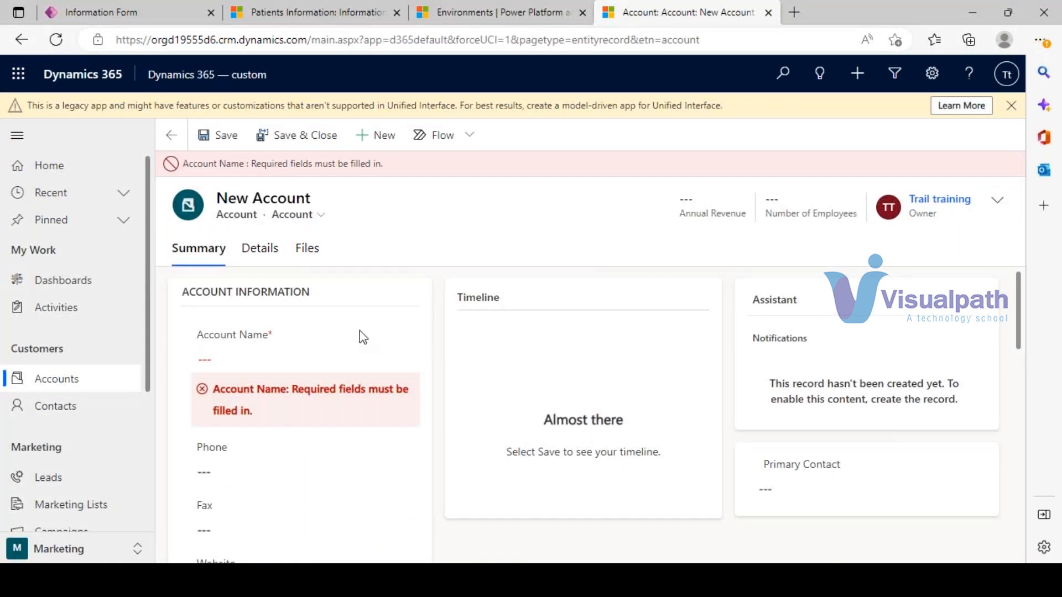
pyautogui.scroll(-5, 362, 337)
# - Set p4's Joining Date to January 23, 2023 at 6:30 AM
pyautogui.scroll(4, 313, 407)
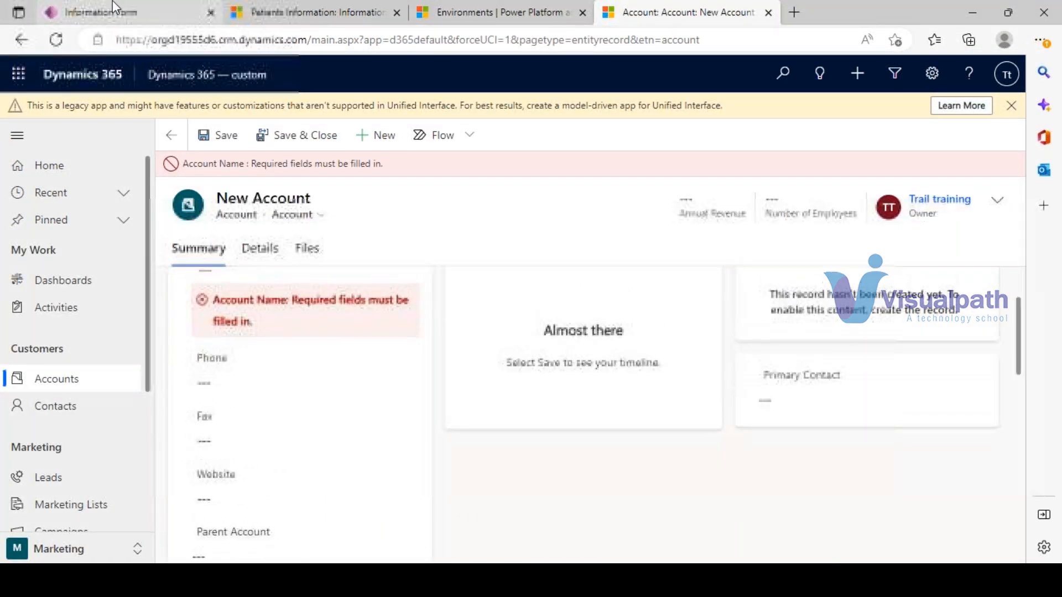
pyautogui.click(112, 1)
pyautogui.click(332, 10)
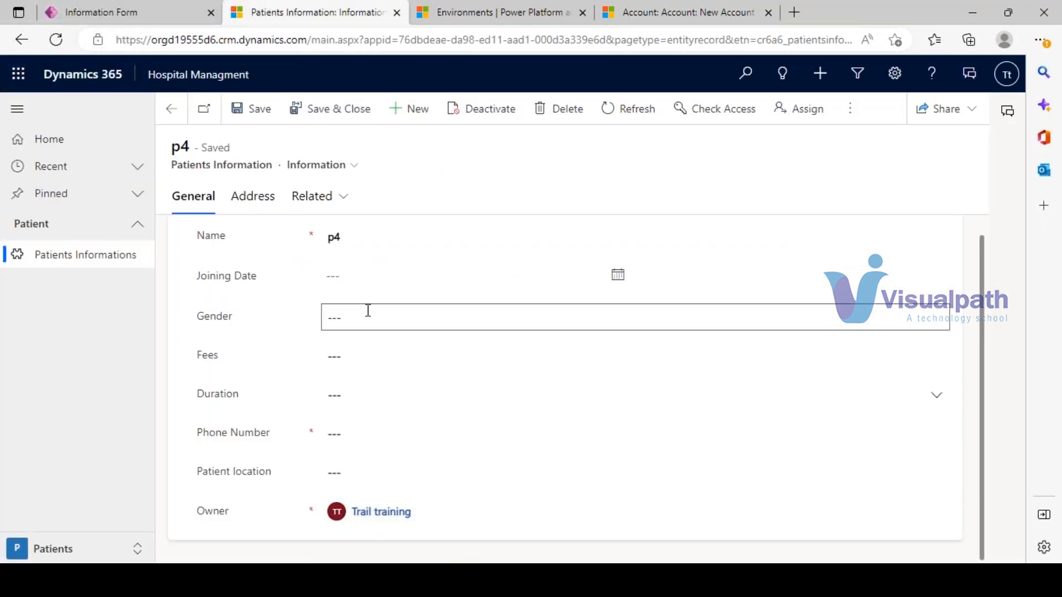
pyautogui.click(617, 276)
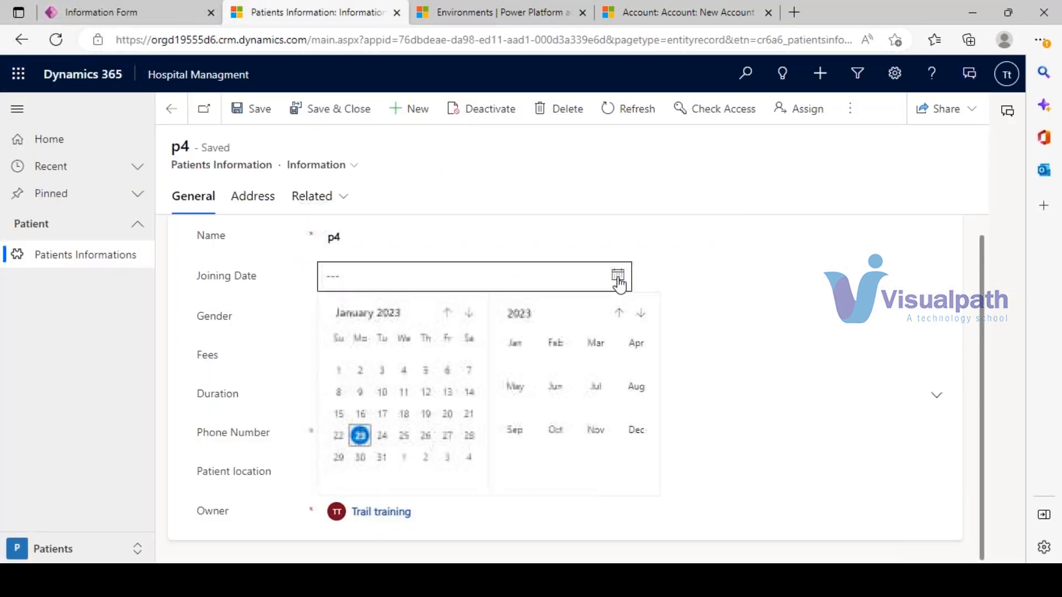
pyautogui.click(360, 436)
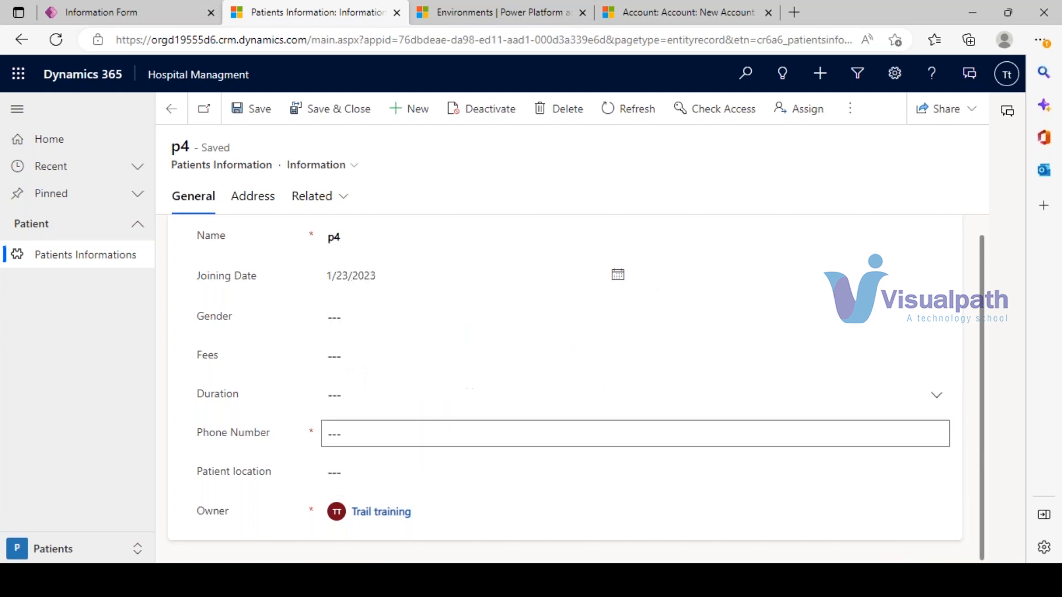
pyautogui.click(708, 274)
pyautogui.click(933, 275)
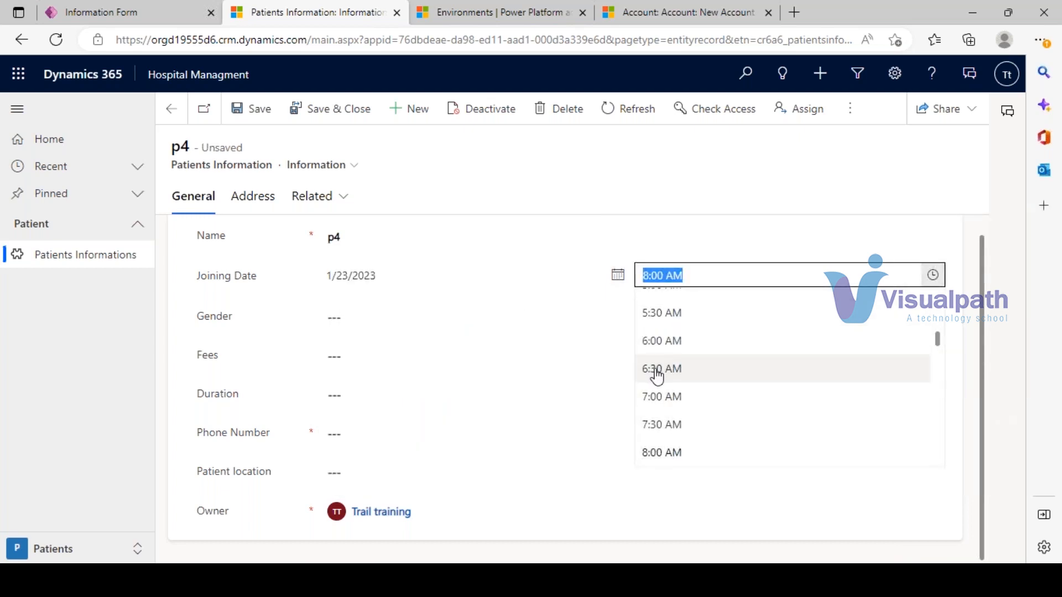
pyautogui.click(653, 369)
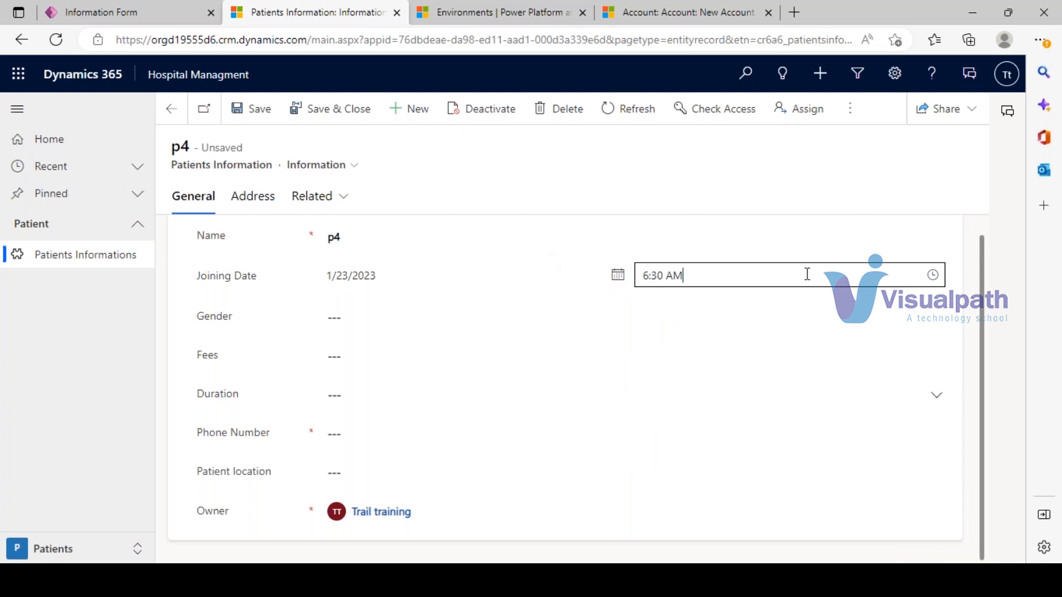
# - Choose Female for Gender and enter 20000 in Fees
pyautogui.click(401, 320)
pyautogui.click(355, 324)
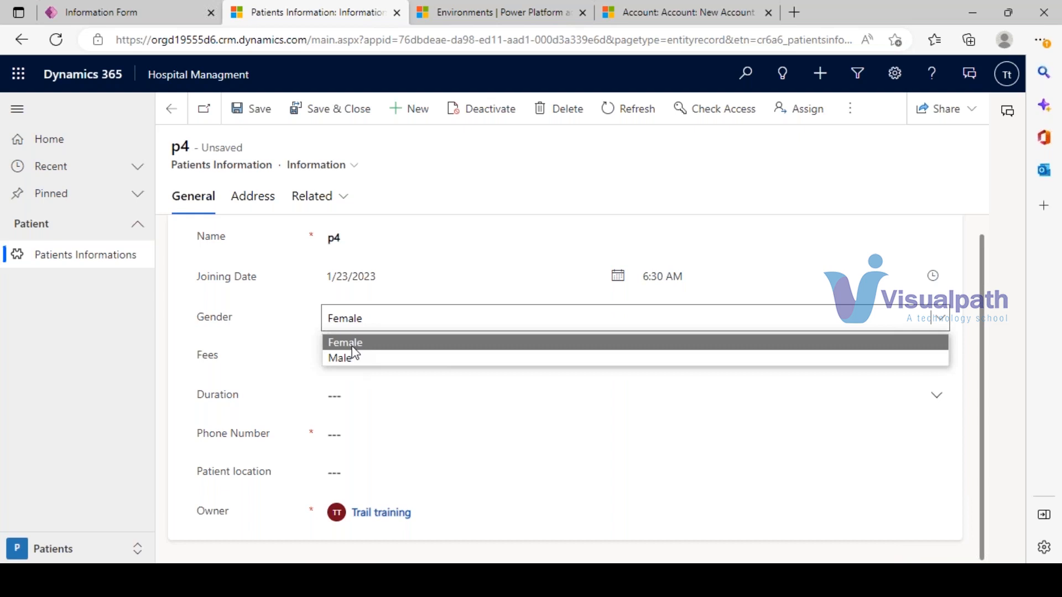
pyautogui.click(332, 344)
pyautogui.click(336, 354)
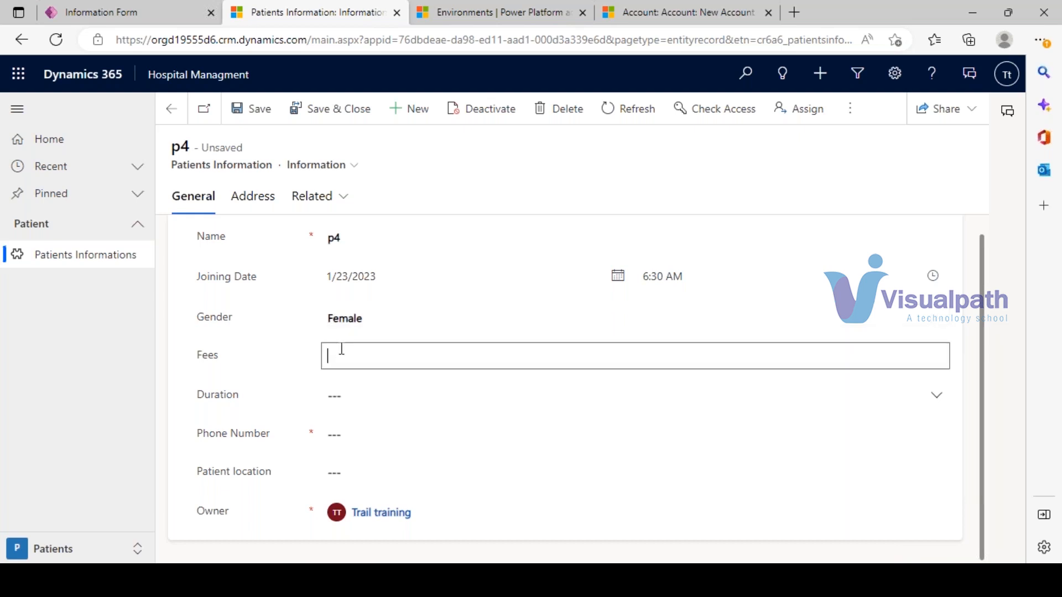
pyautogui.write('20000')
pyautogui.scroll(1, 341, 349)
pyautogui.click(387, 407)
# - Type non-numeric text into Fees to trigger its number error, then clear the field, keeping Gender Female
pyautogui.click(379, 371)
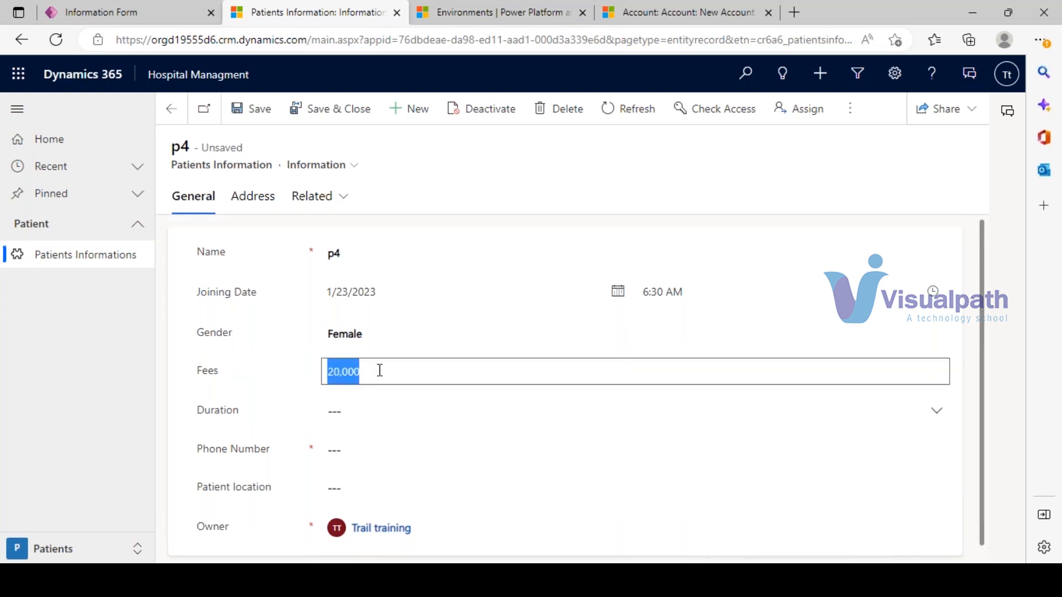
pyautogui.write('rtrereter')
pyautogui.click(455, 218)
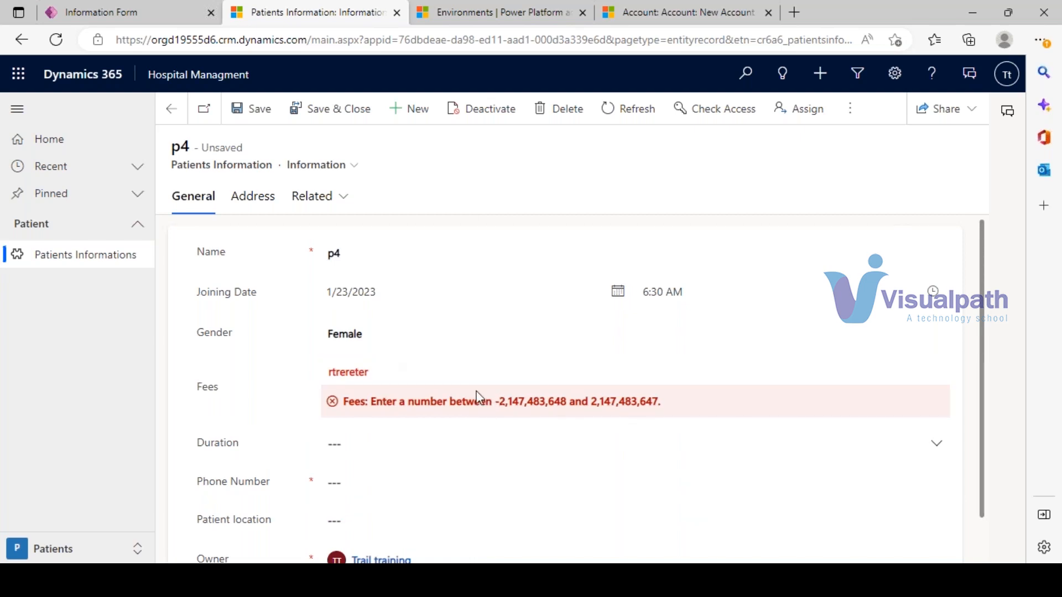
pyautogui.scroll(-1, 478, 397)
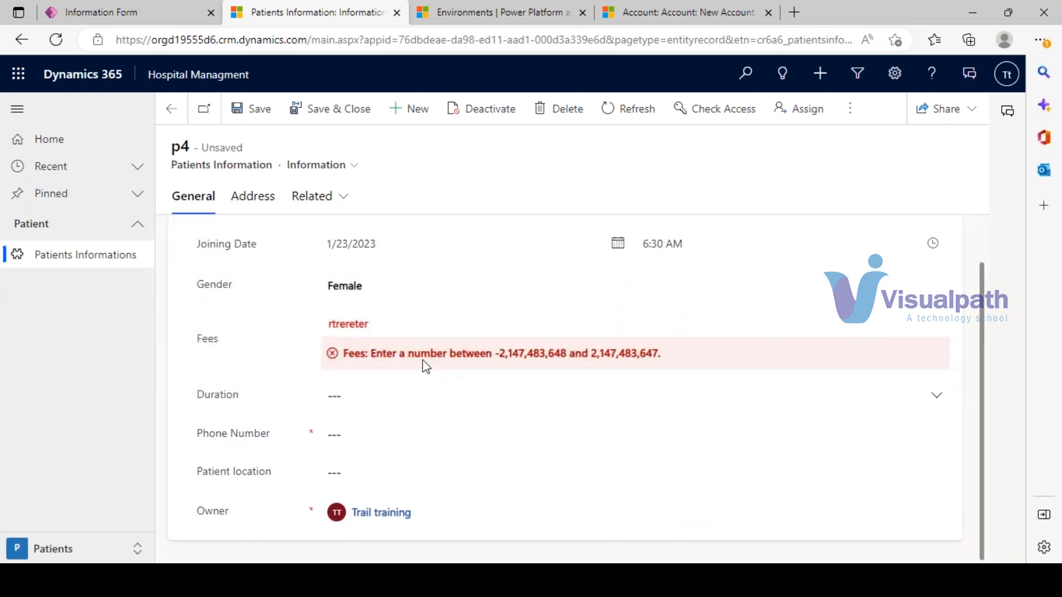
pyautogui.moveTo(408, 354); pyautogui.dragTo(518, 354)
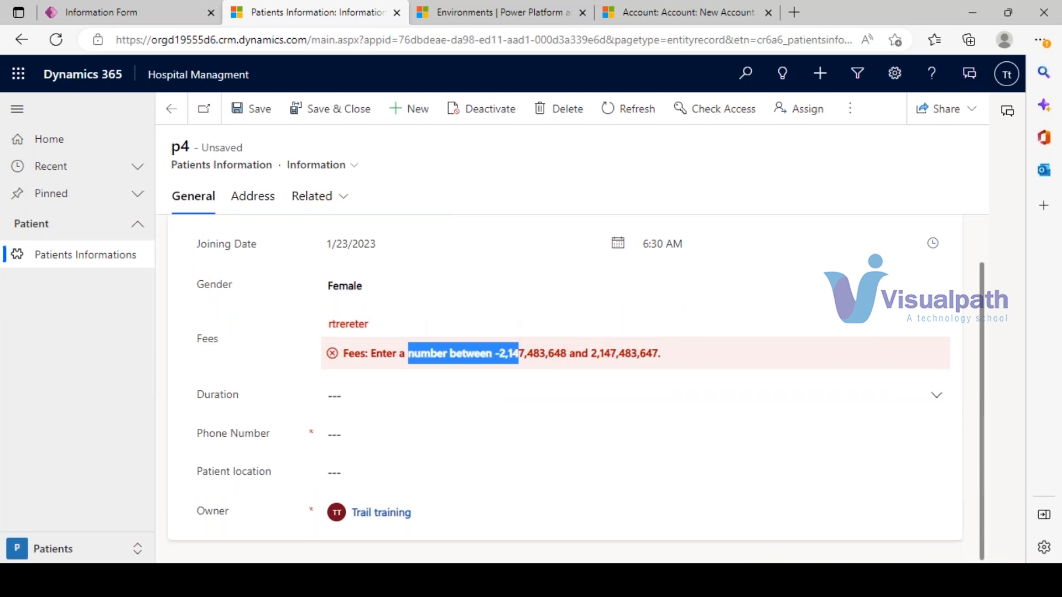
pyautogui.click(300, 327)
pyautogui.press('BackSpace')
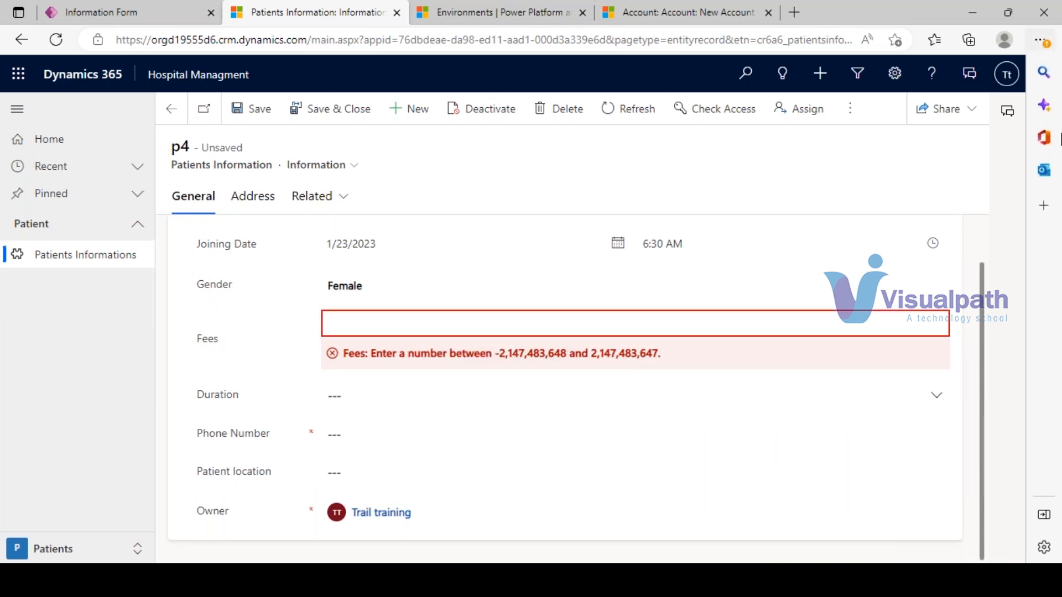
pyautogui.click(1040, 144)
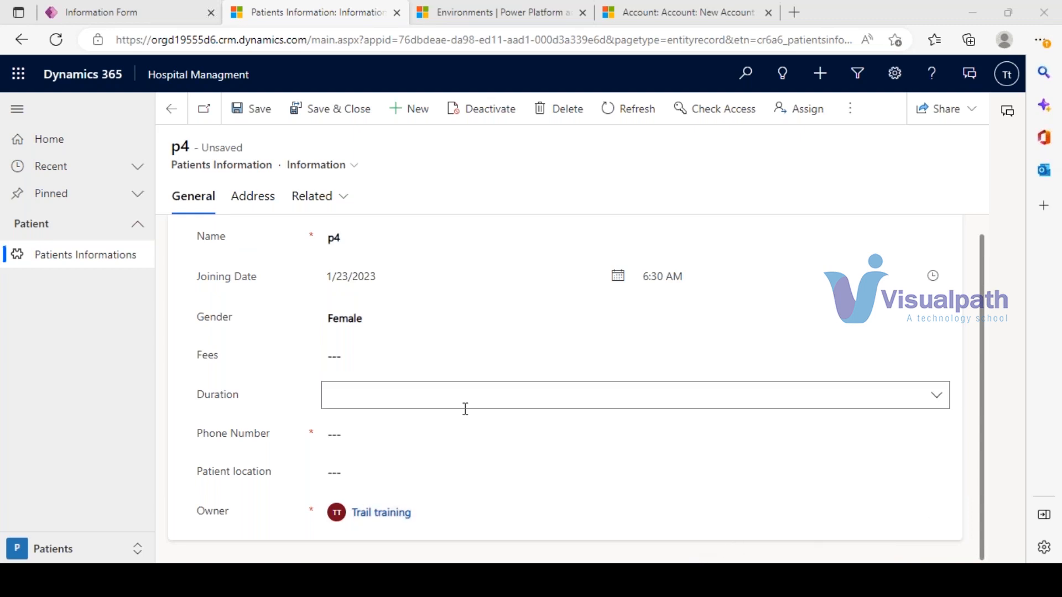
pyautogui.click(360, 322)
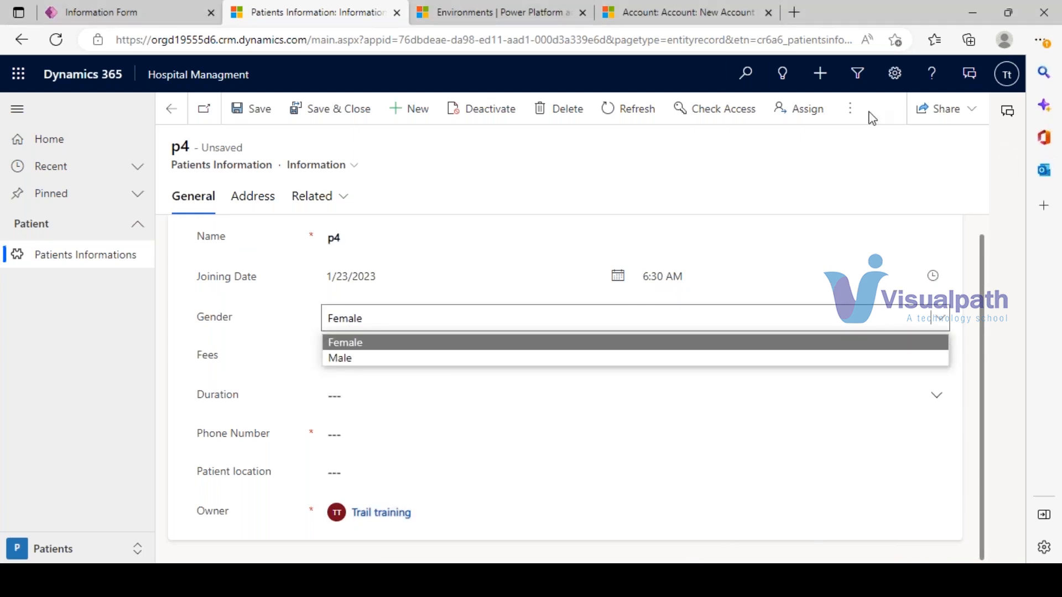
pyautogui.click(1043, 137)
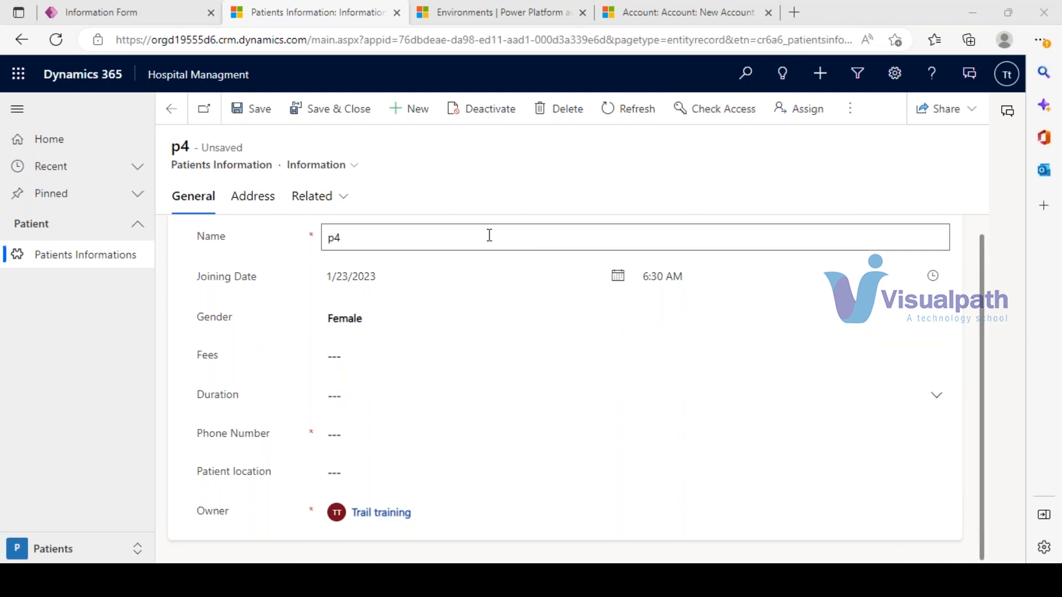
pyautogui.click(149, 10)
# - Change the General section's layout to 2 columns
pyautogui.click(335, 205)
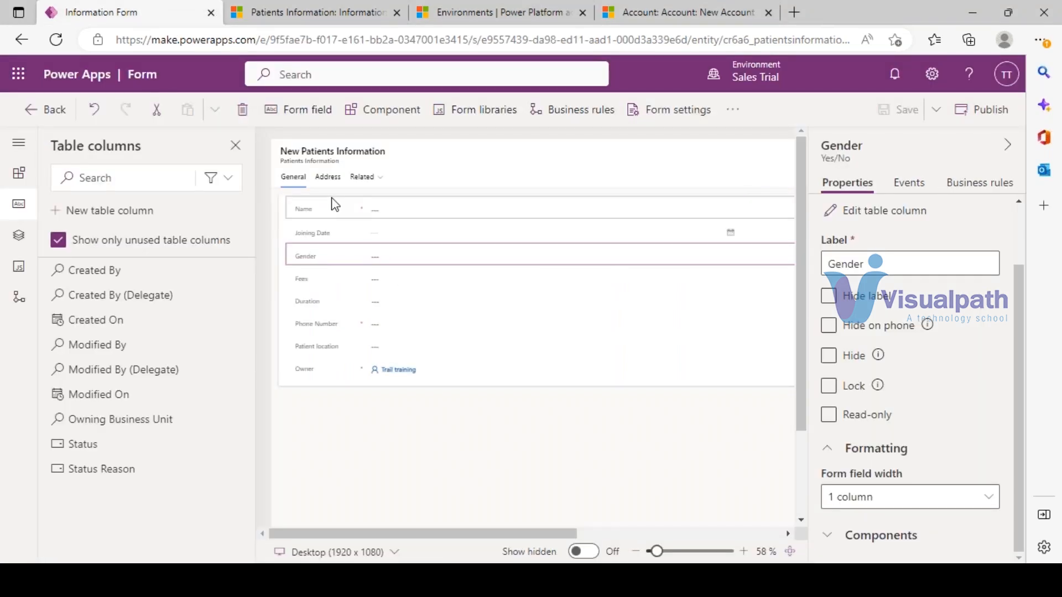
pyautogui.click(287, 200)
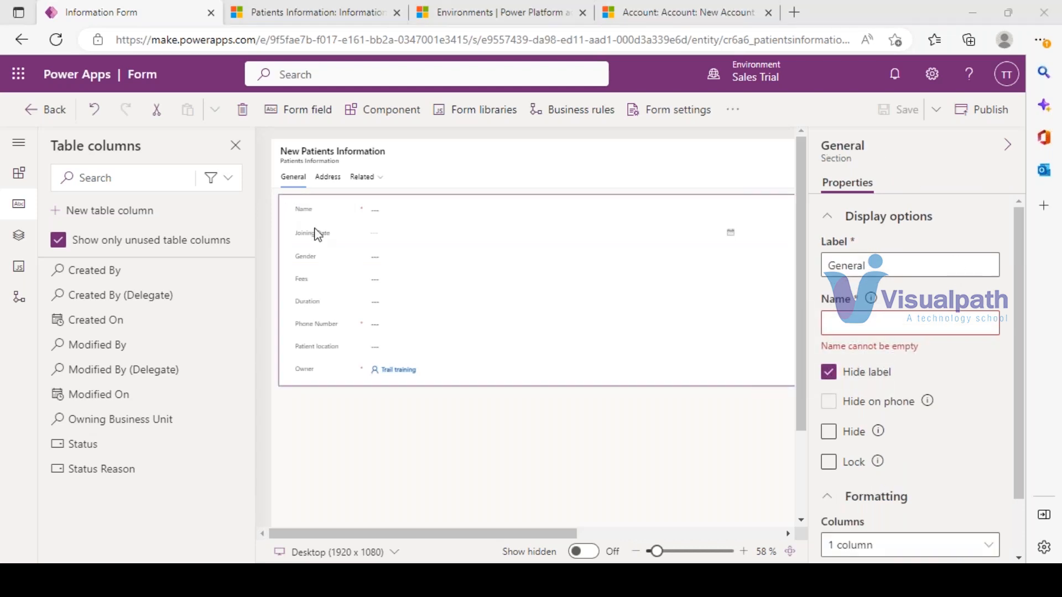
pyautogui.scroll(-2, 943, 443)
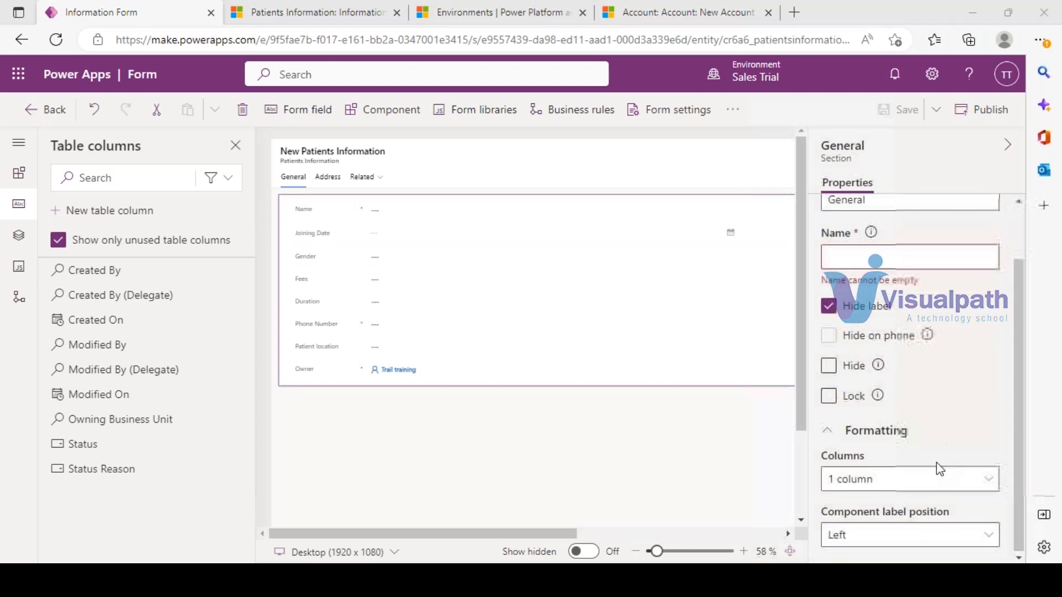
pyautogui.click(914, 480)
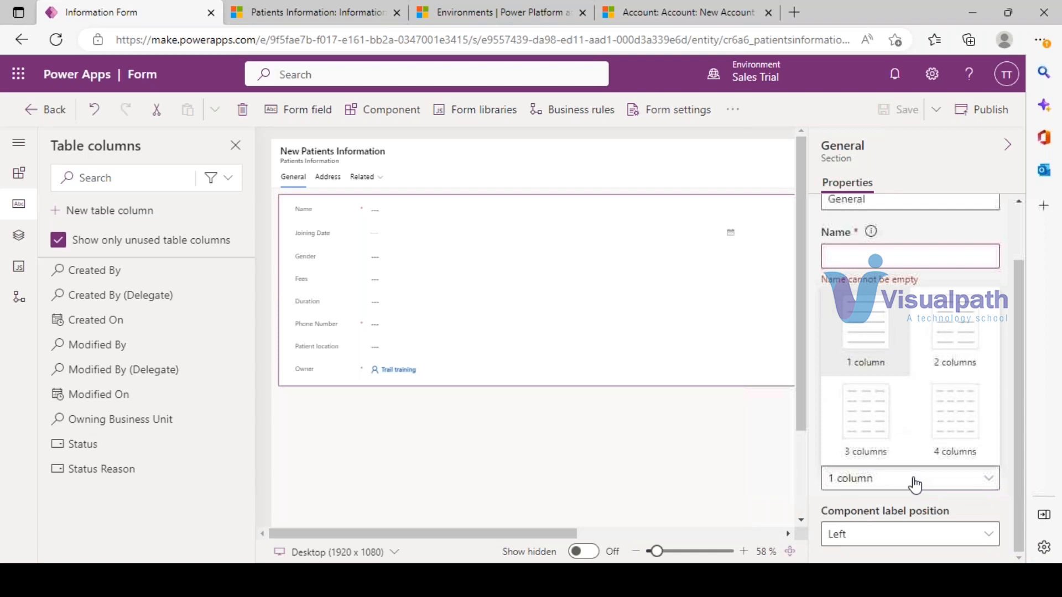
pyautogui.click(961, 329)
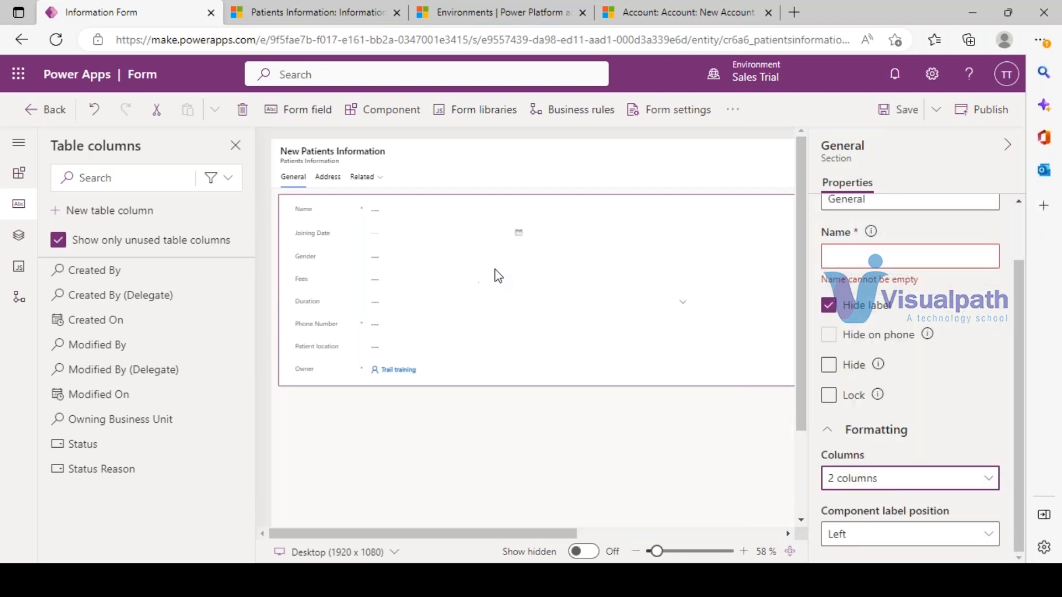
pyautogui.click(972, 480)
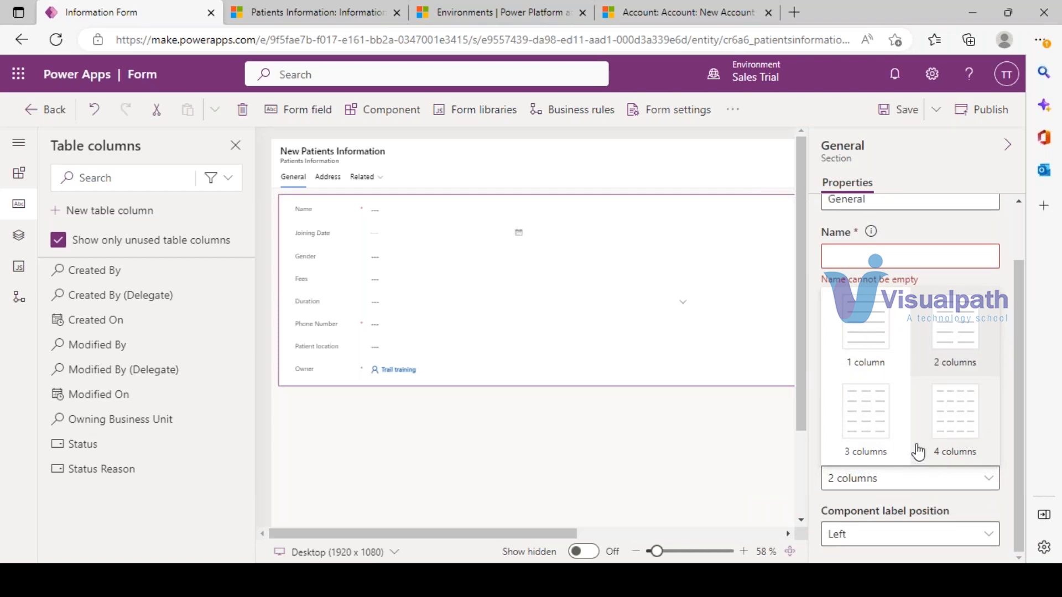
pyautogui.click(955, 326)
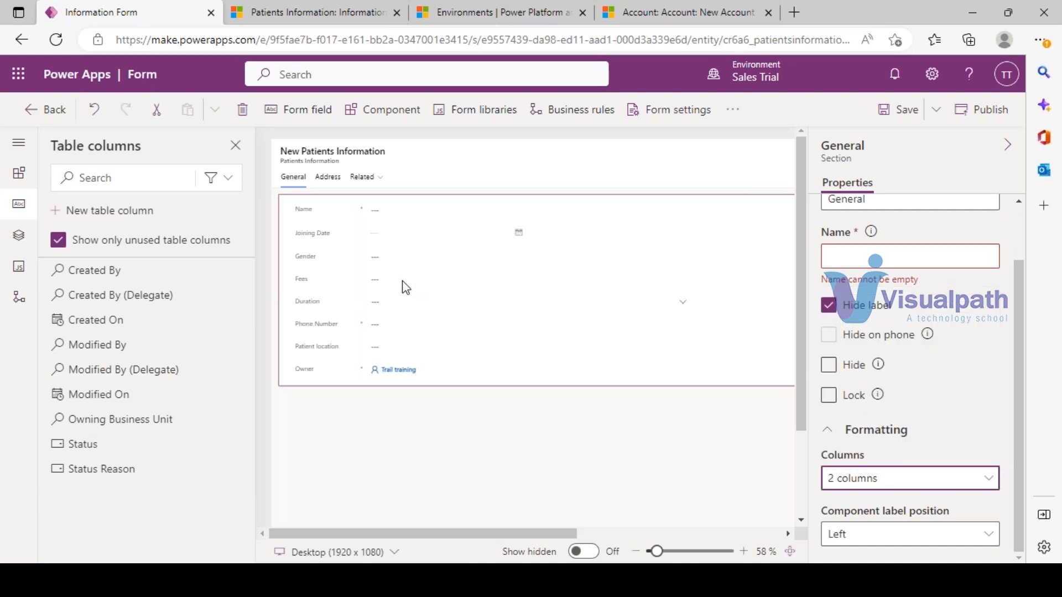
# - Move Joining Date into the section's second column and save the form
pyautogui.moveTo(312, 242); pyautogui.dragTo(713, 213)
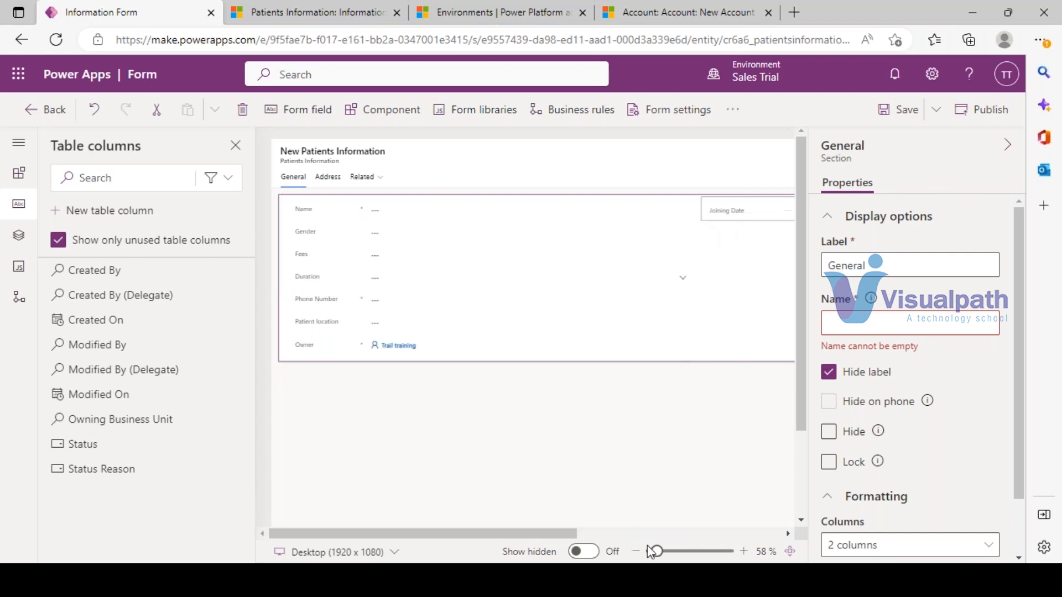
pyautogui.moveTo(655, 552); pyautogui.dragTo(649, 552)
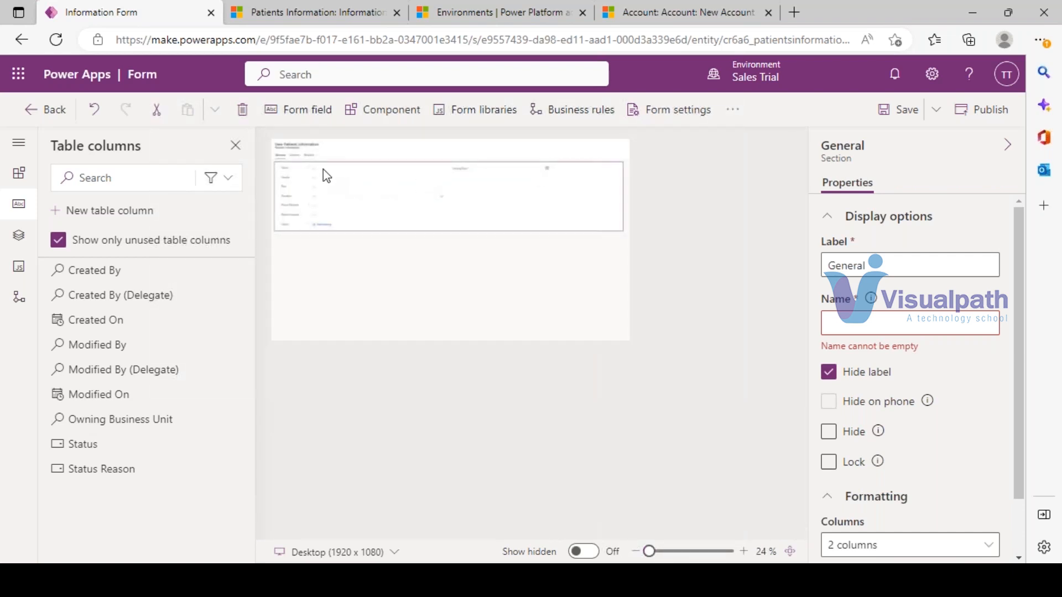
pyautogui.click(481, 176)
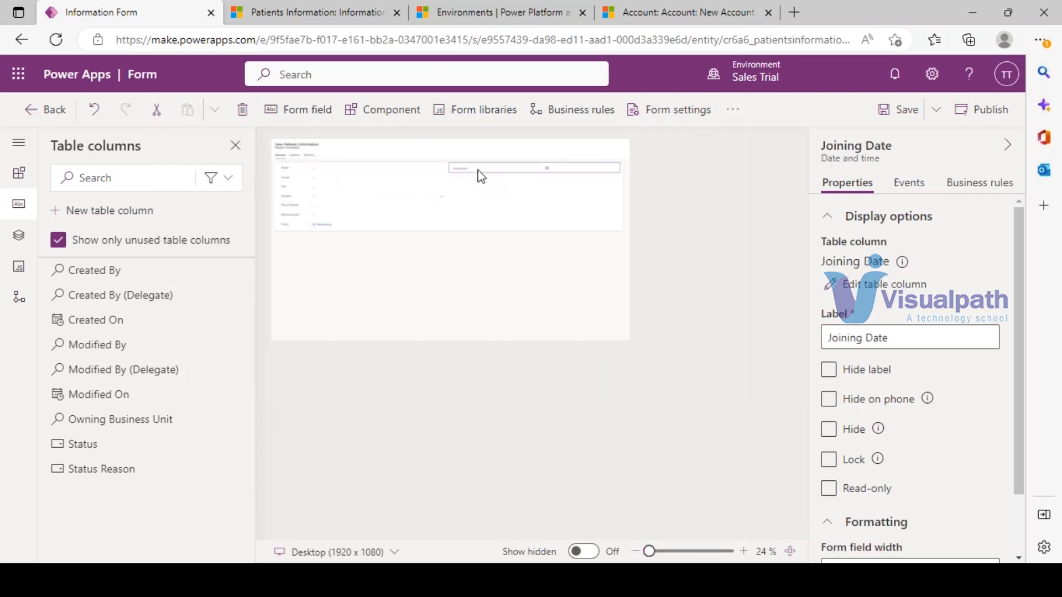
pyautogui.click(909, 110)
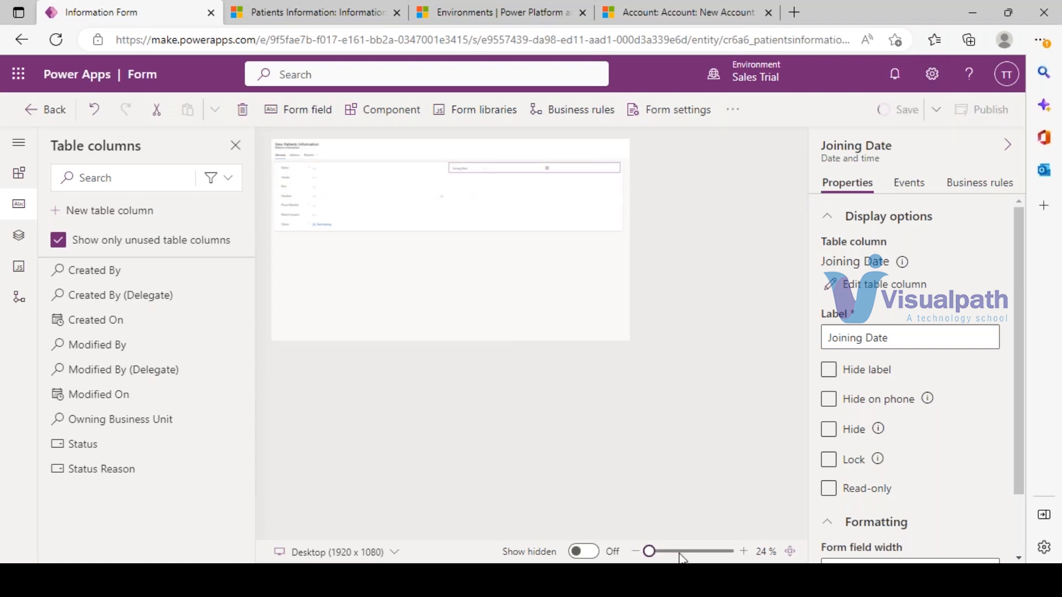
pyautogui.click(679, 553)
pyautogui.click(290, 11)
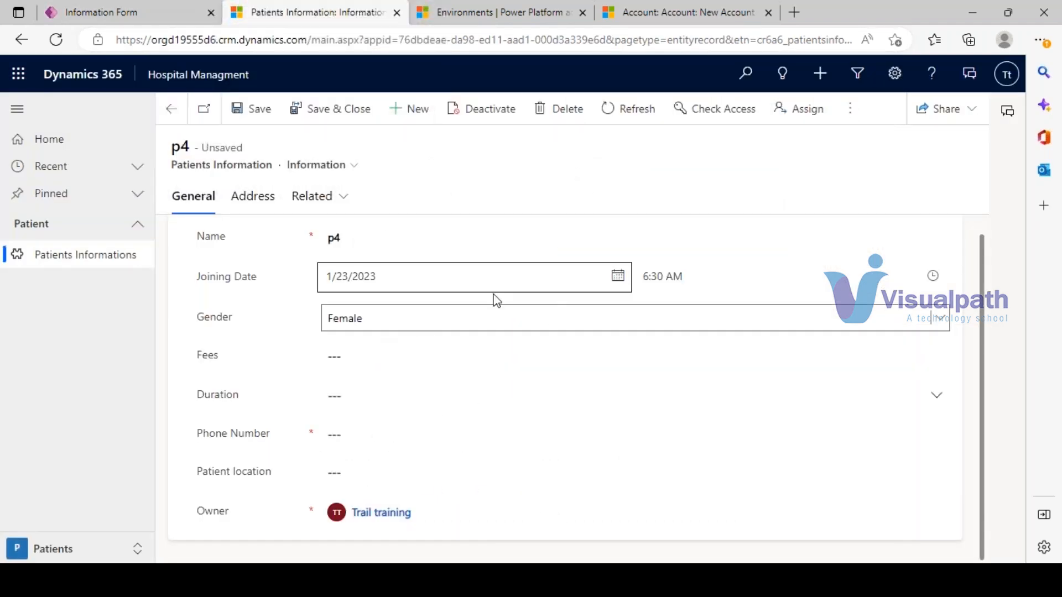
# - Step through the Fees, Duration and Phone Number fields on record p4
pyautogui.click(362, 359)
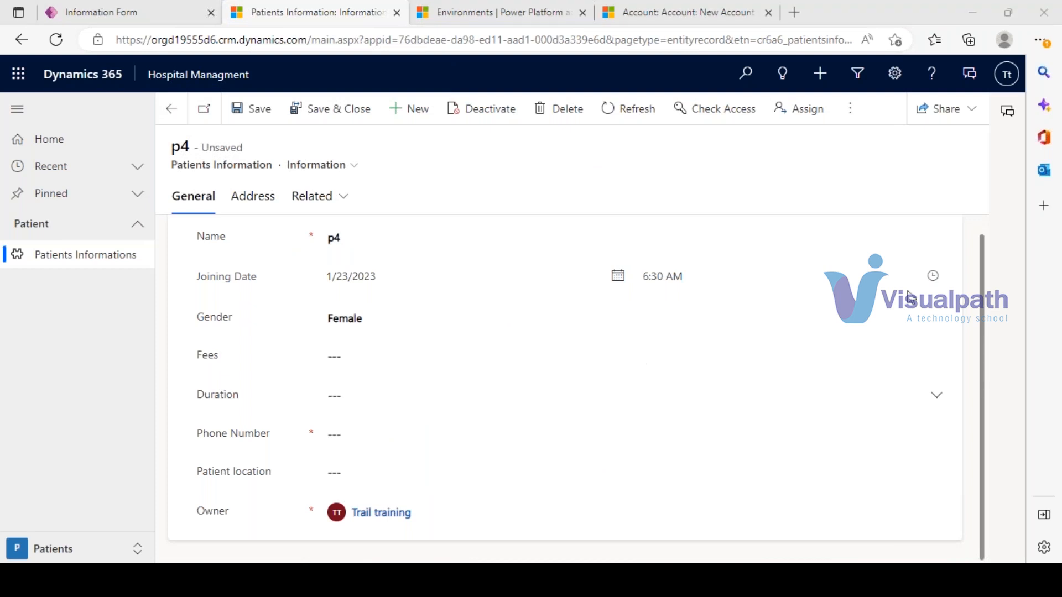
pyautogui.click(345, 360)
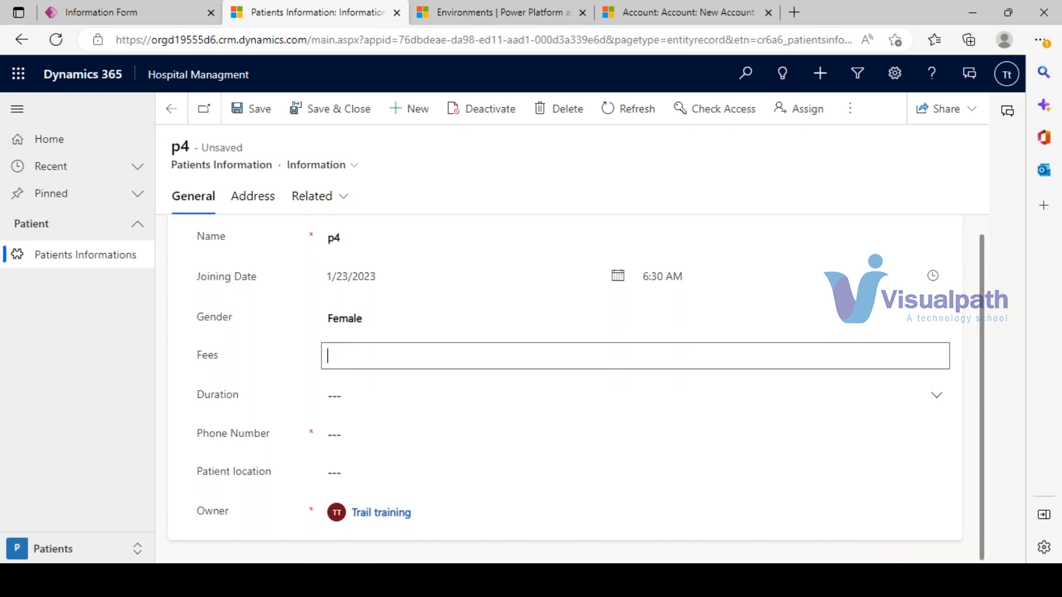
pyautogui.click(399, 393)
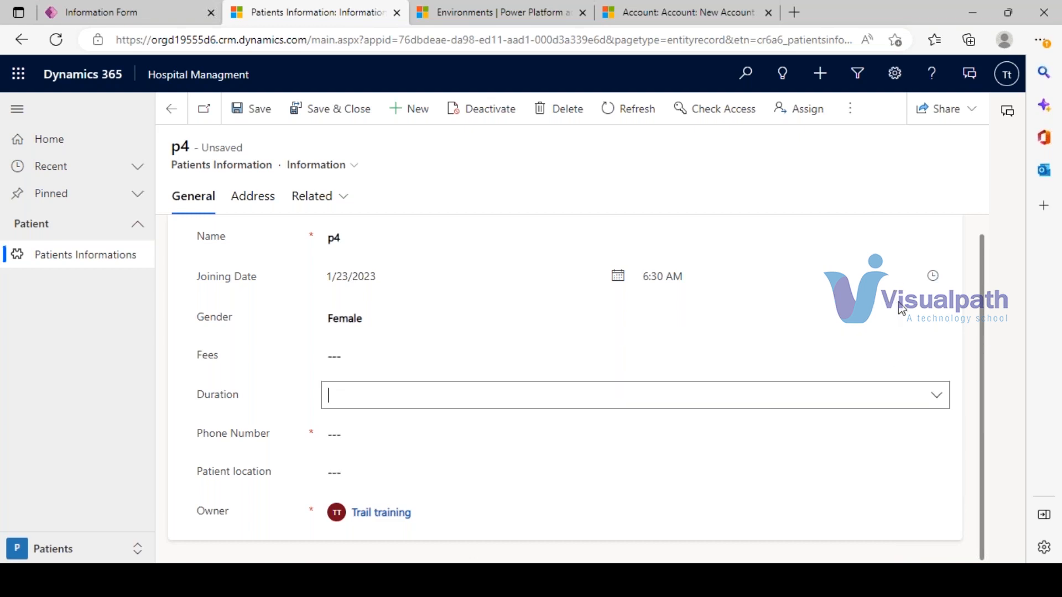
pyautogui.click(478, 399)
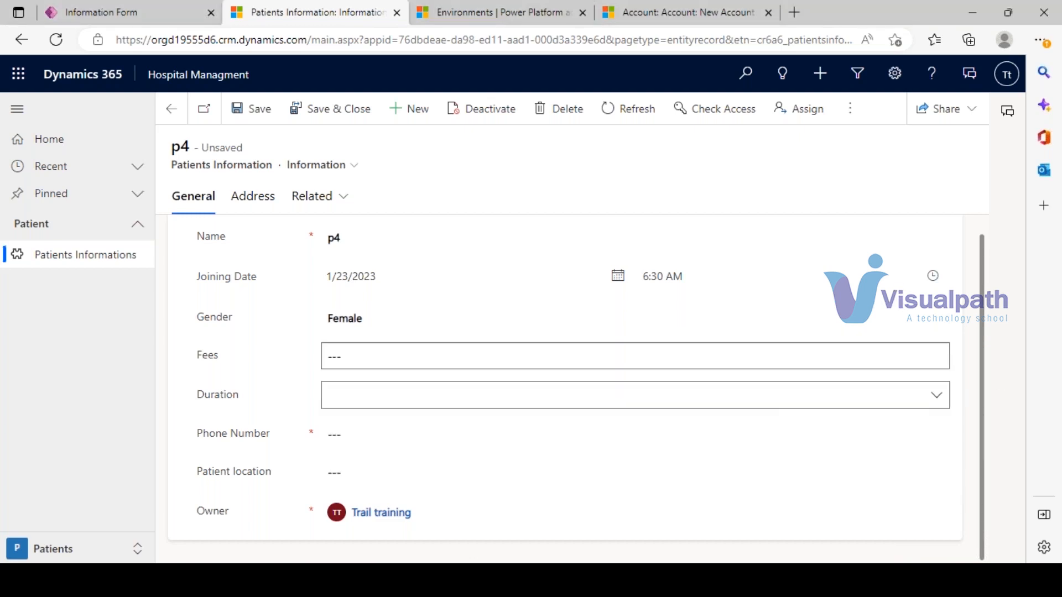
pyautogui.click(937, 396)
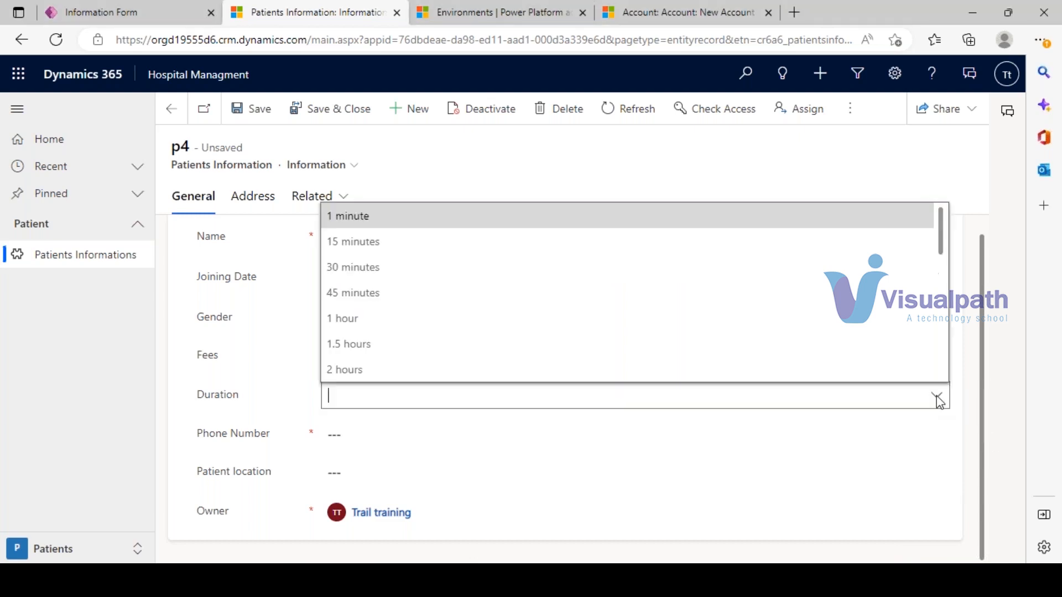
pyautogui.scroll(-1, 396, 310)
pyautogui.scroll(-5, 398, 334)
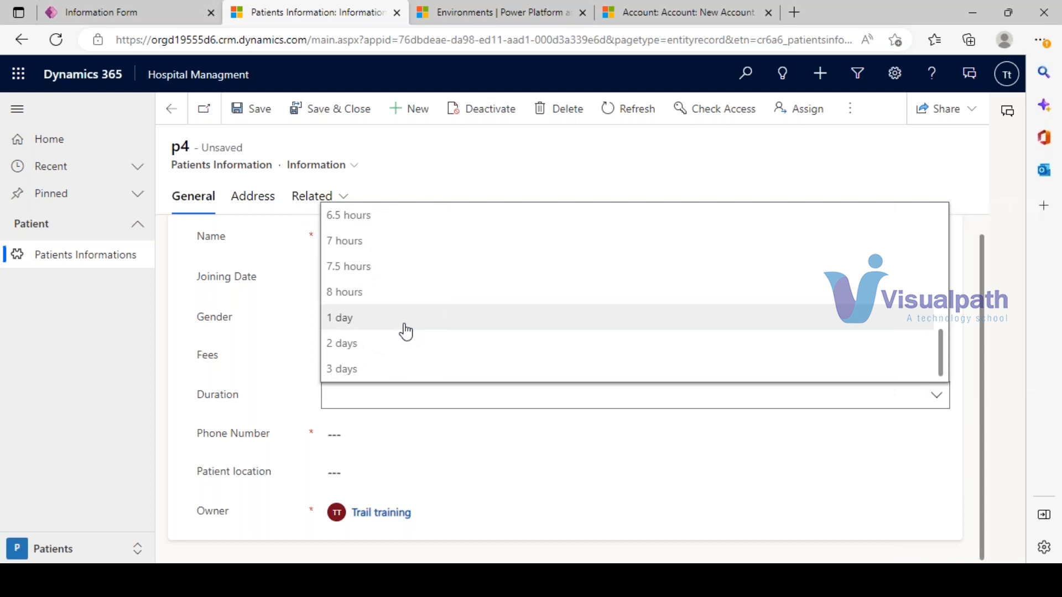
pyautogui.click(363, 436)
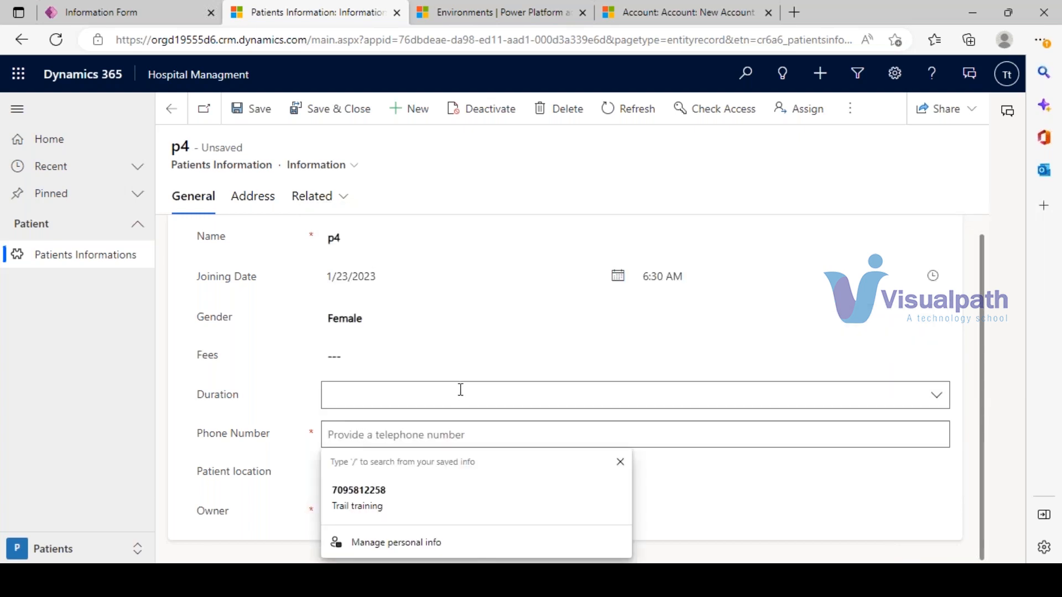
pyautogui.click(574, 235)
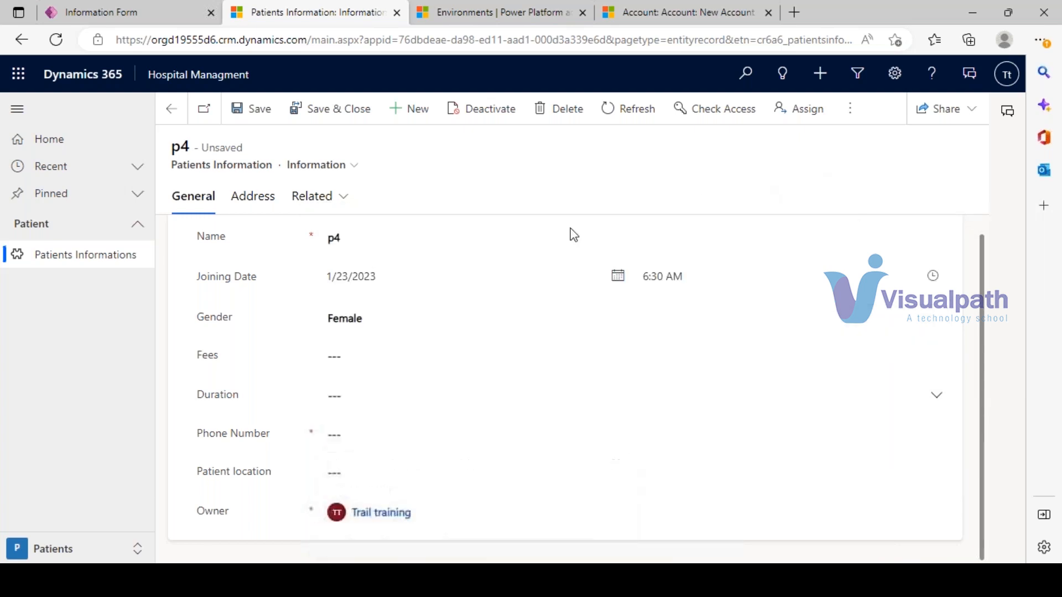
# - Set Patient location to Hyd after first trying Delhi
pyautogui.click(384, 506)
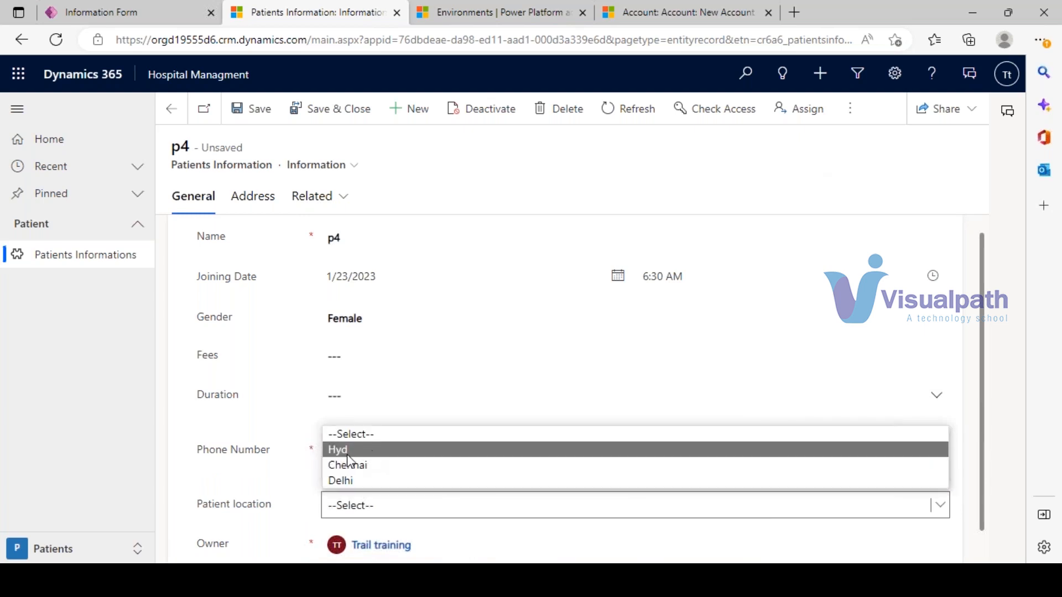
pyautogui.click(349, 480)
pyautogui.click(348, 513)
pyautogui.click(353, 450)
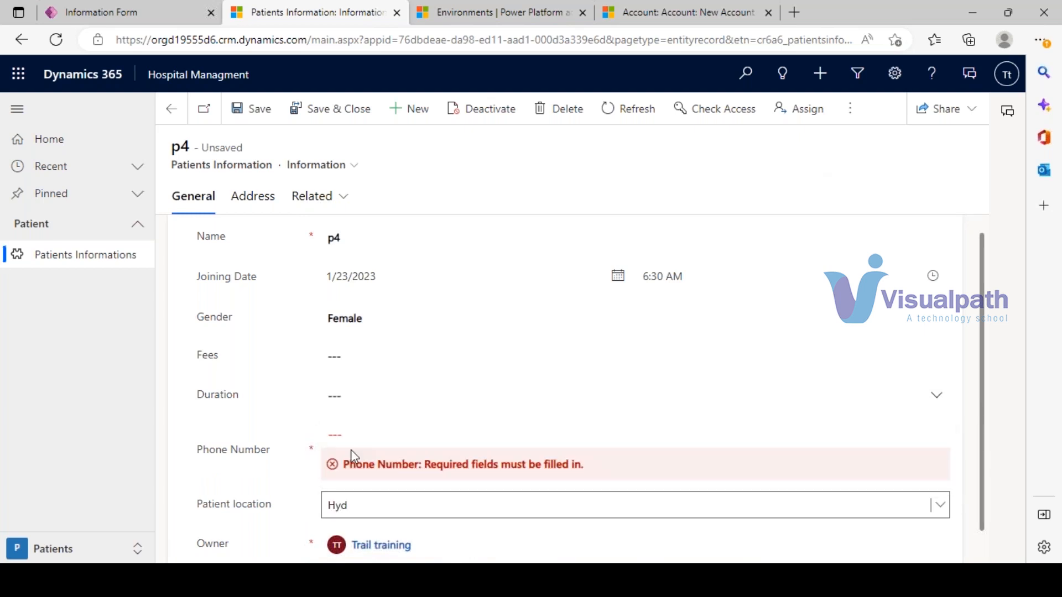
pyautogui.click(367, 503)
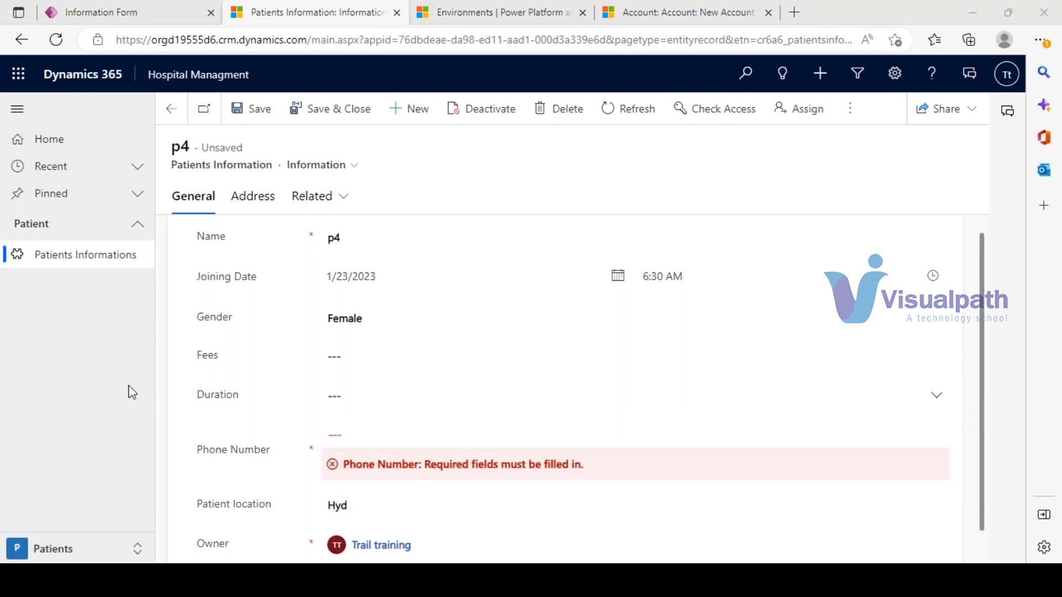
pyautogui.click(141, 11)
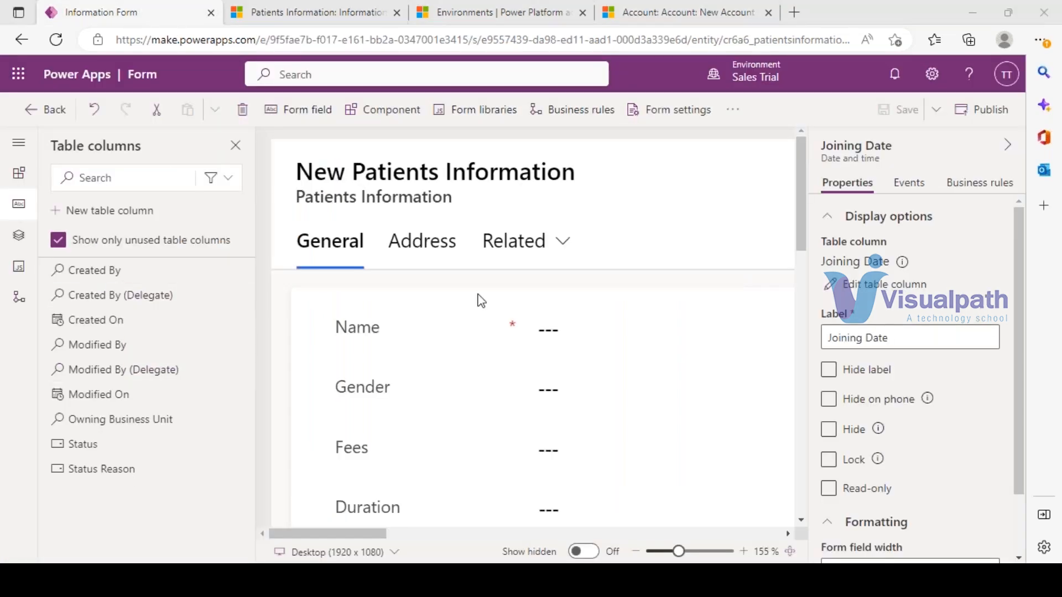
# - Zoom out the canvas, begin another new table column, and expand its Data type list
pyautogui.click(660, 552)
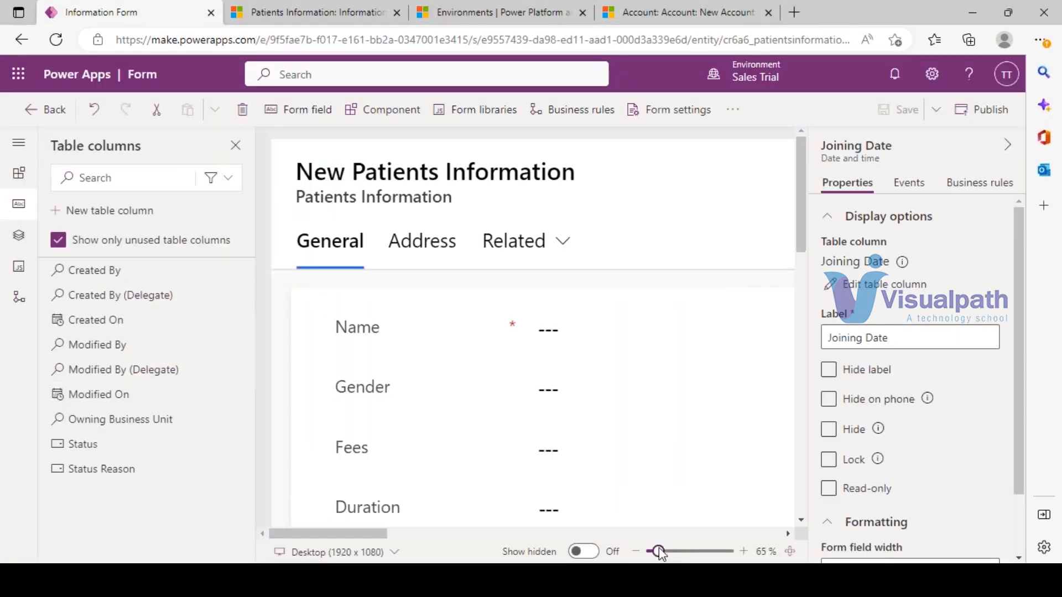
pyautogui.click(124, 210)
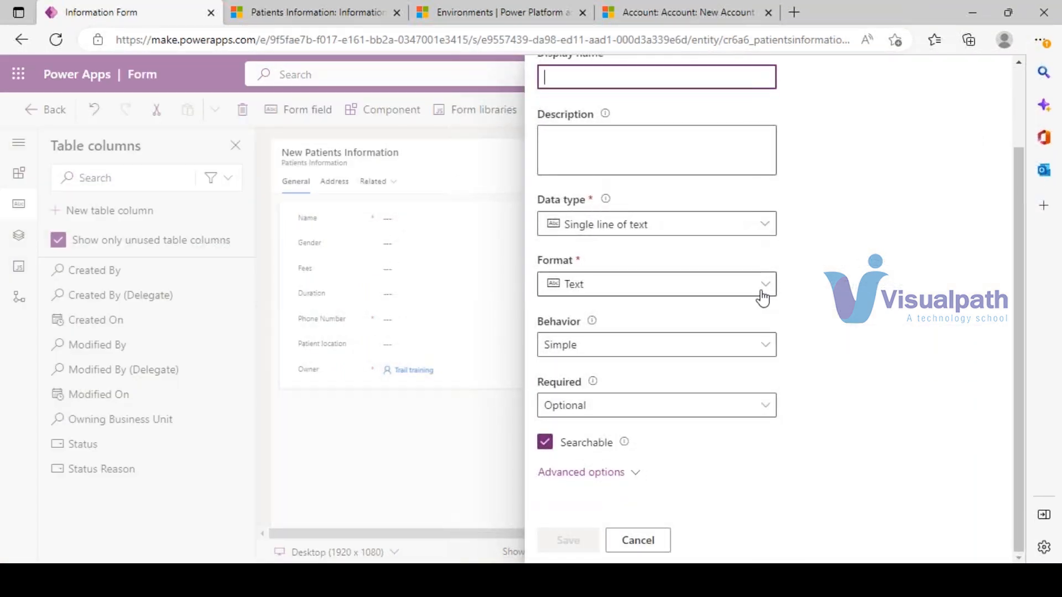
pyautogui.click(760, 226)
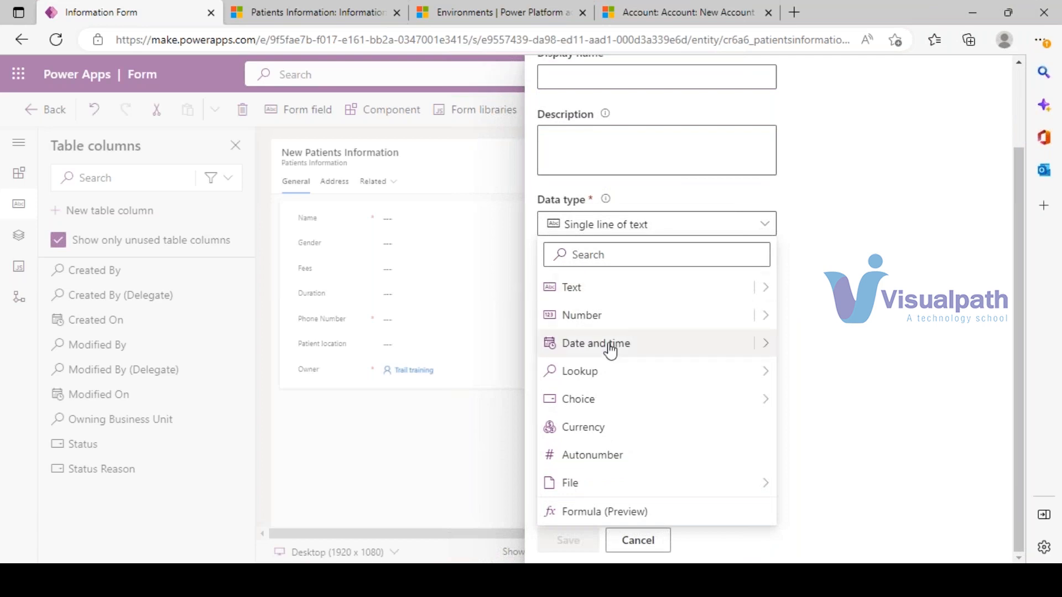
pyautogui.moveTo(585, 379)
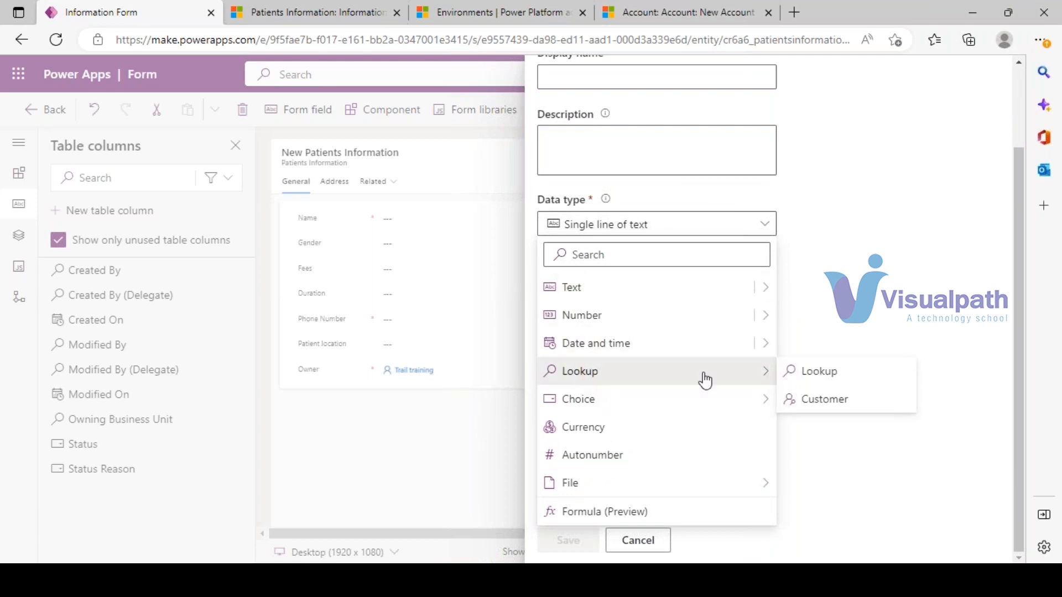
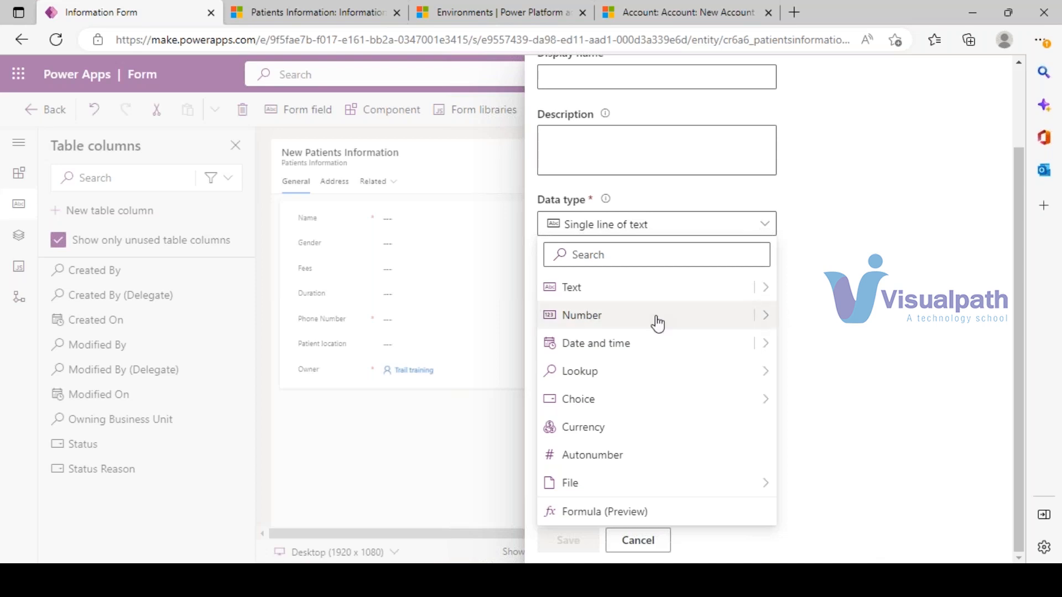
# - Check the Number data type subtypes, leave the type unchanged, and go to the 'Account: New Account' Dynamics 365 tab
pyautogui.click(771, 316)
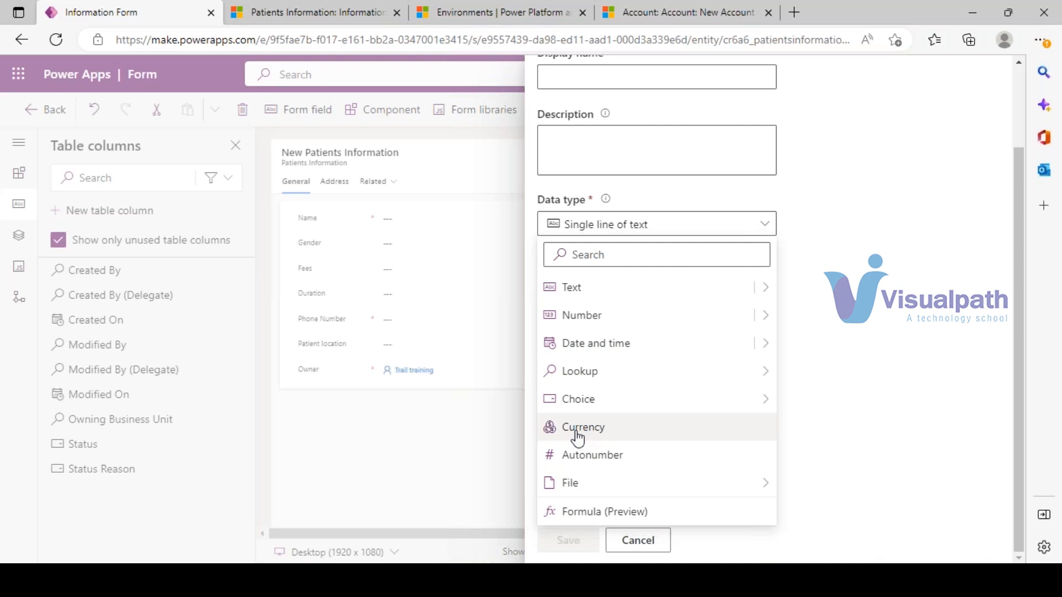
pyautogui.click(627, 6)
# - Switch Dynamics 365 to the Sales area and start a new Opportunity from My Open Opportunities
pyautogui.click(57, 380)
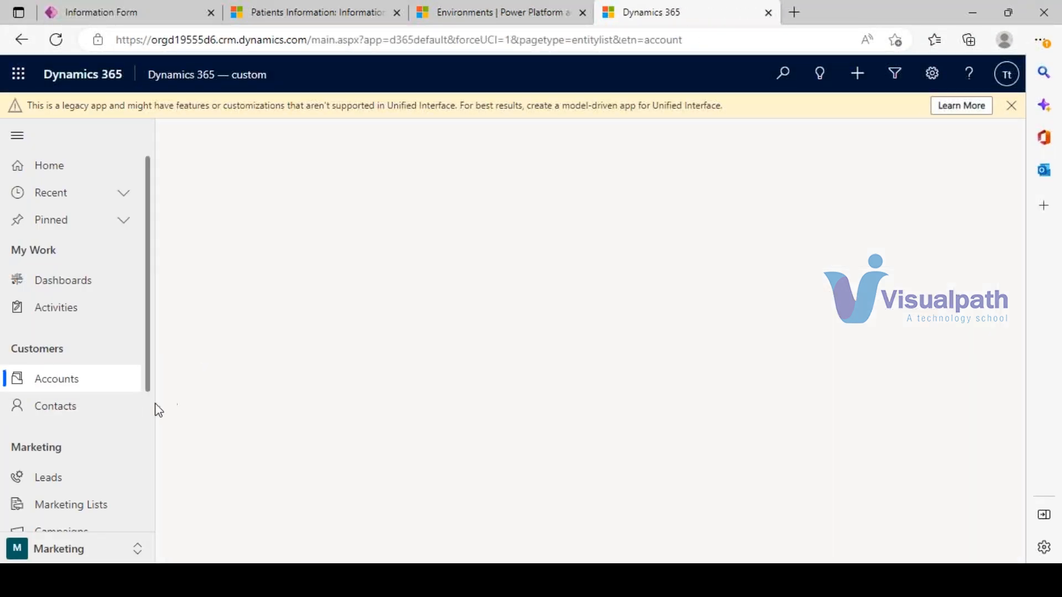
pyautogui.scroll(-2, 66, 448)
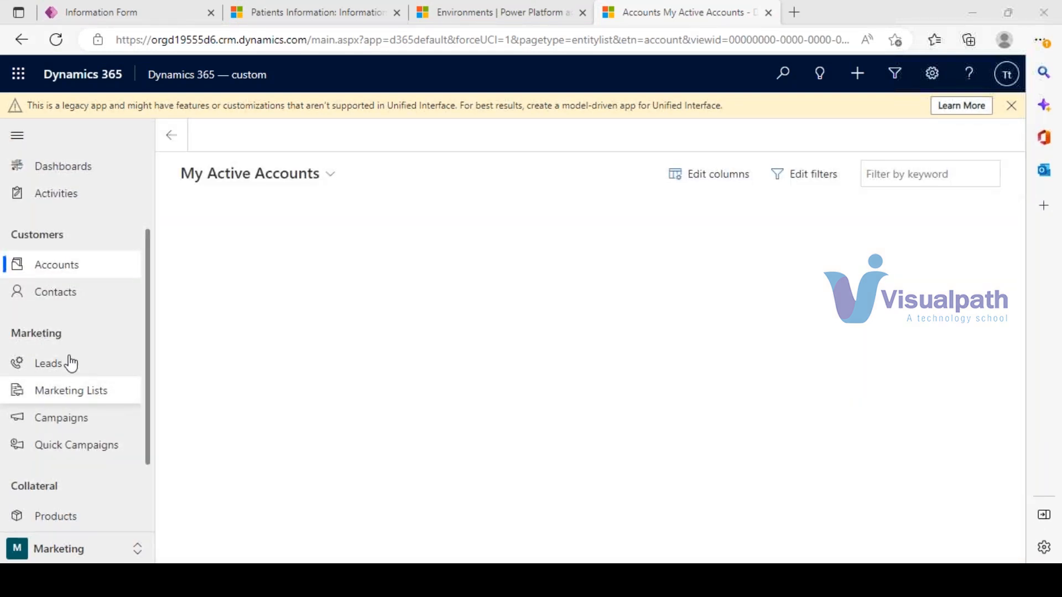
pyautogui.scroll(-2, 71, 409)
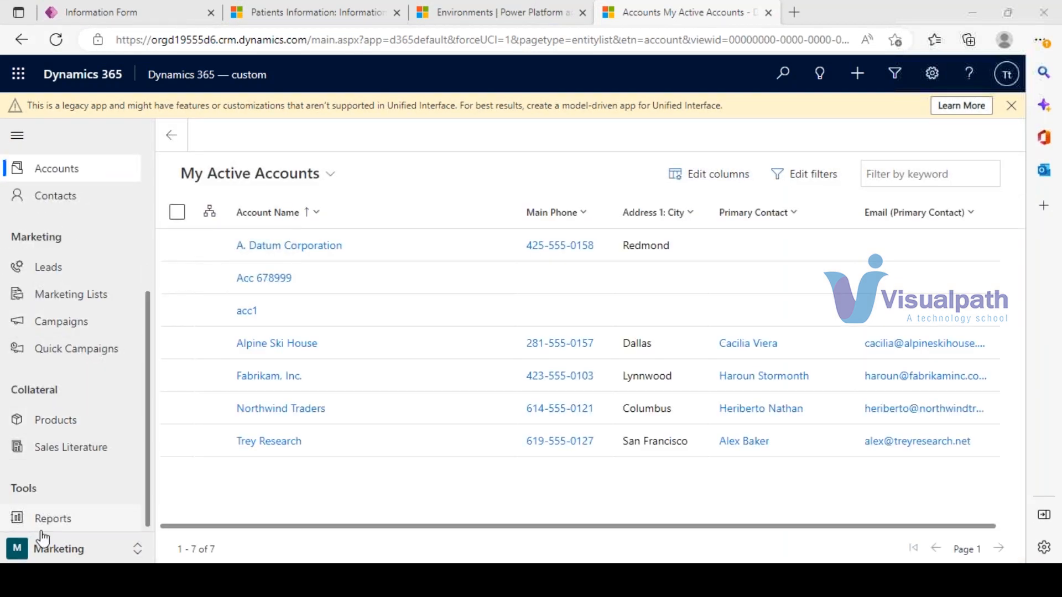
pyautogui.click(110, 549)
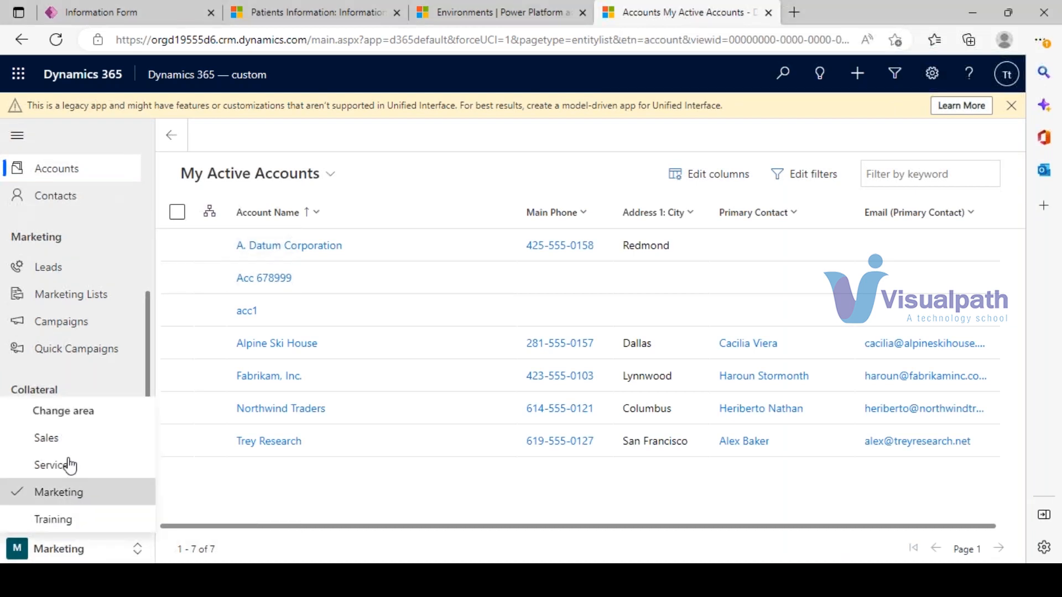
pyautogui.click(48, 439)
pyautogui.scroll(-1, 72, 498)
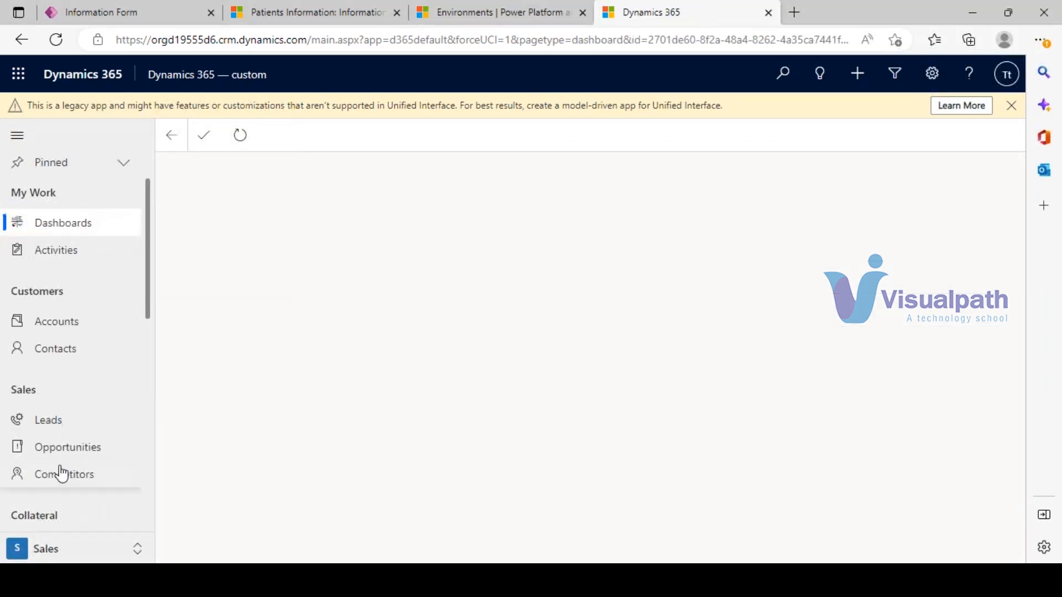
pyautogui.click(94, 449)
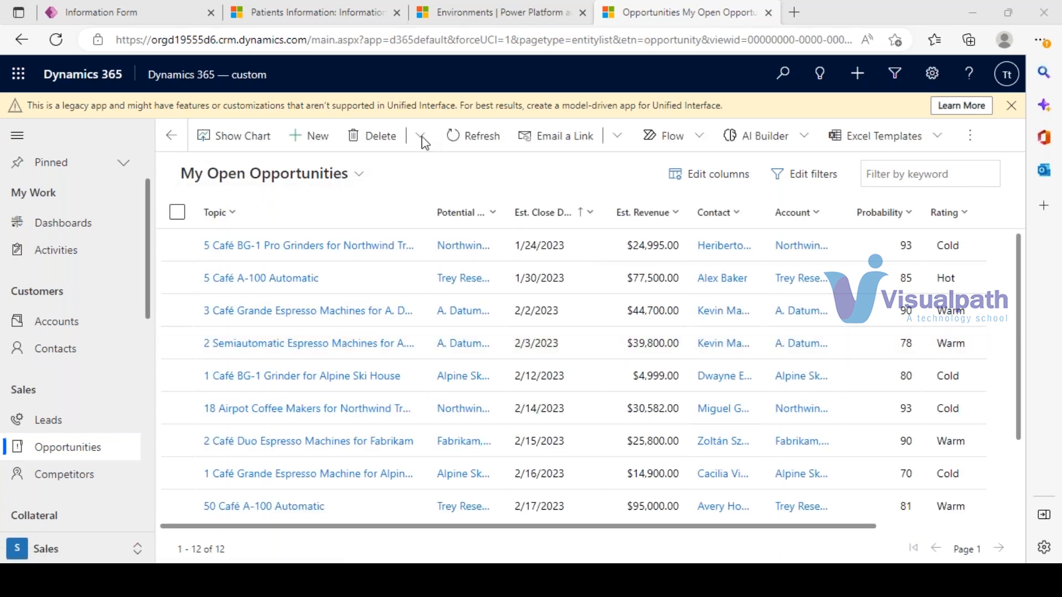
pyautogui.click(308, 136)
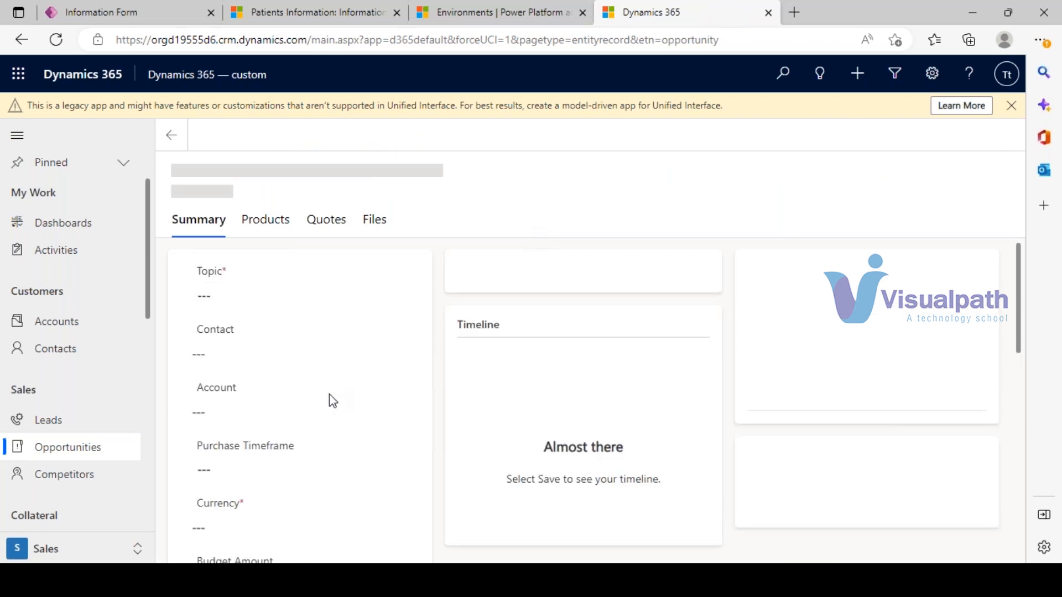
# - Set the opportunity's Est. Revenue to 50000 in the header details
pyautogui.scroll(-1, 333, 401)
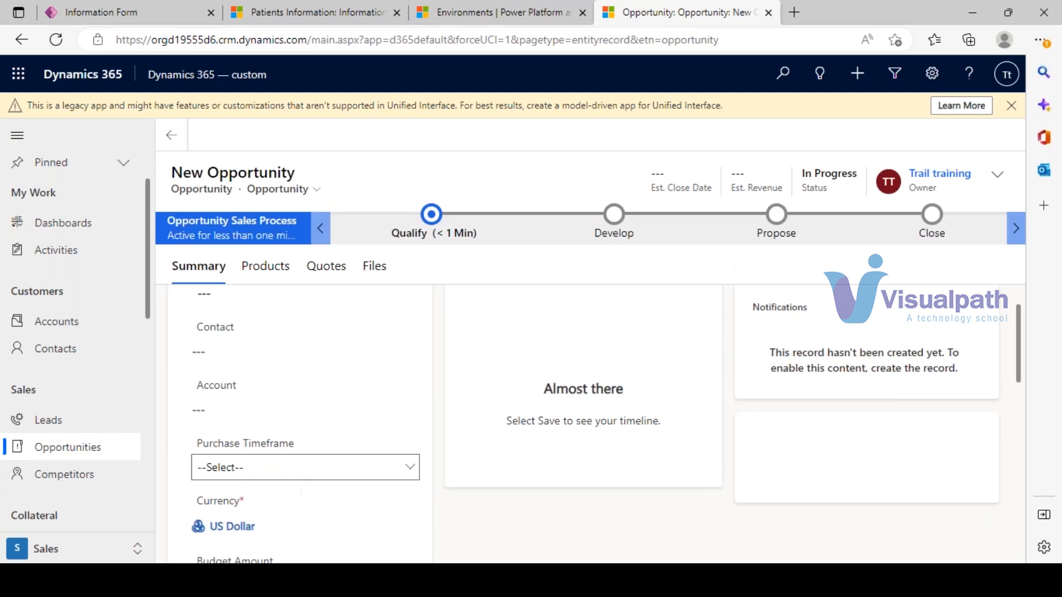
pyautogui.click(997, 183)
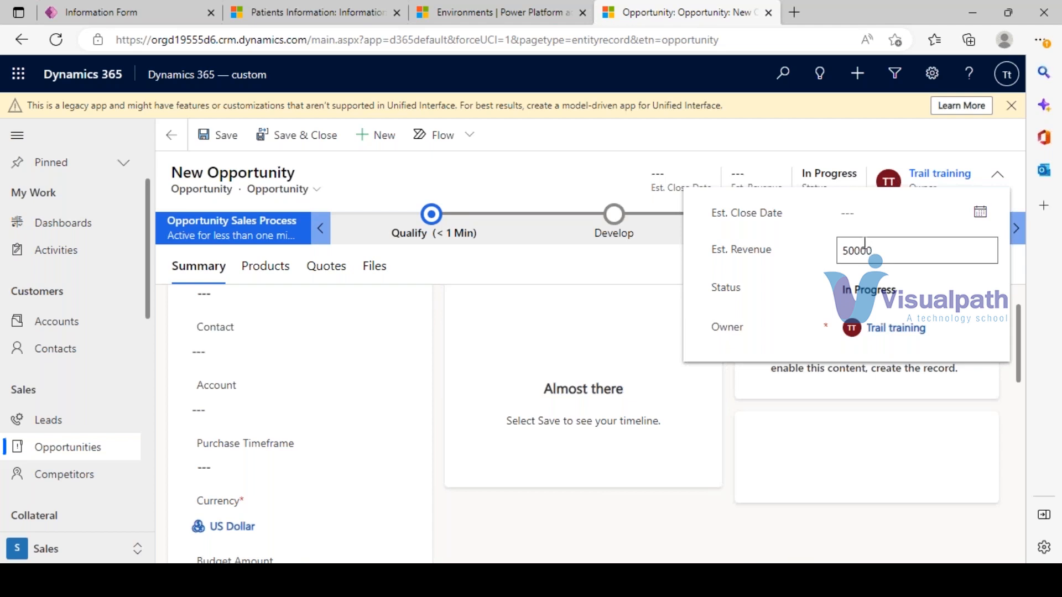
pyautogui.click(582, 170)
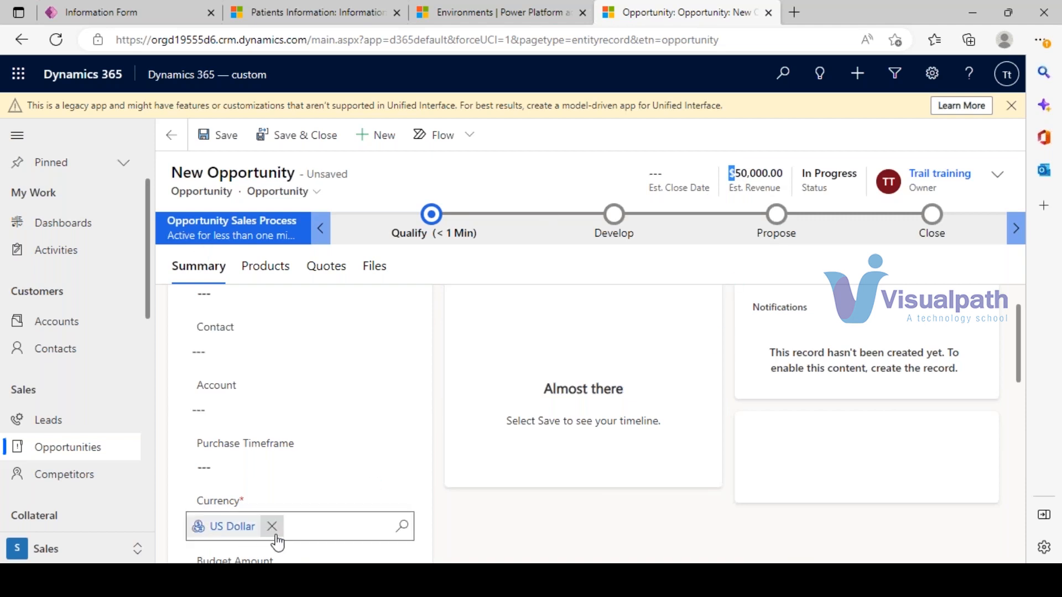
# - Remove US Dollar from the Currency lookup and clear the 'rup' search text
pyautogui.click(273, 531)
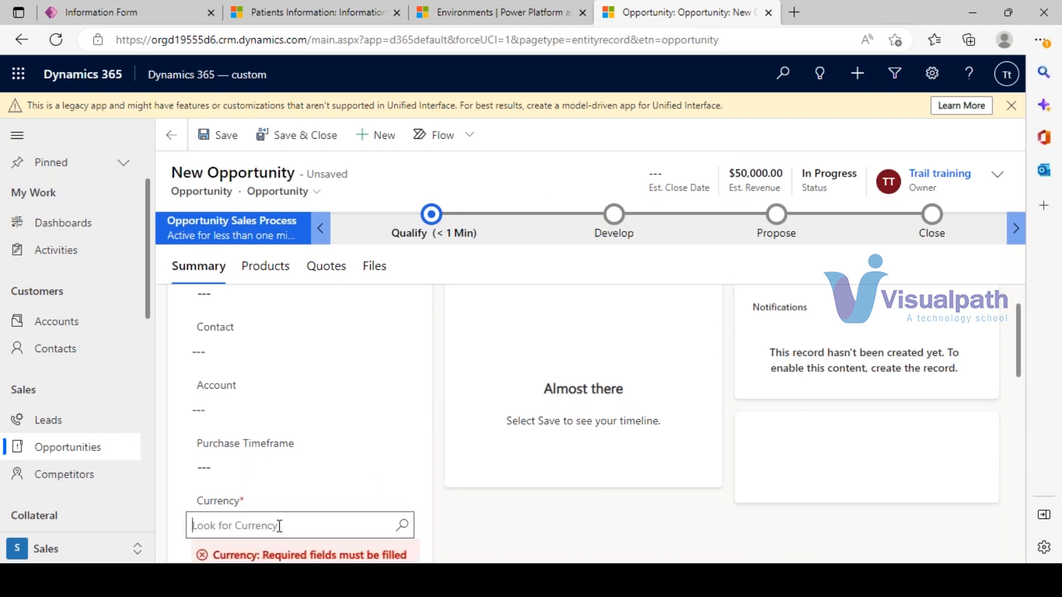
pyautogui.click(280, 526)
pyautogui.write('rup')
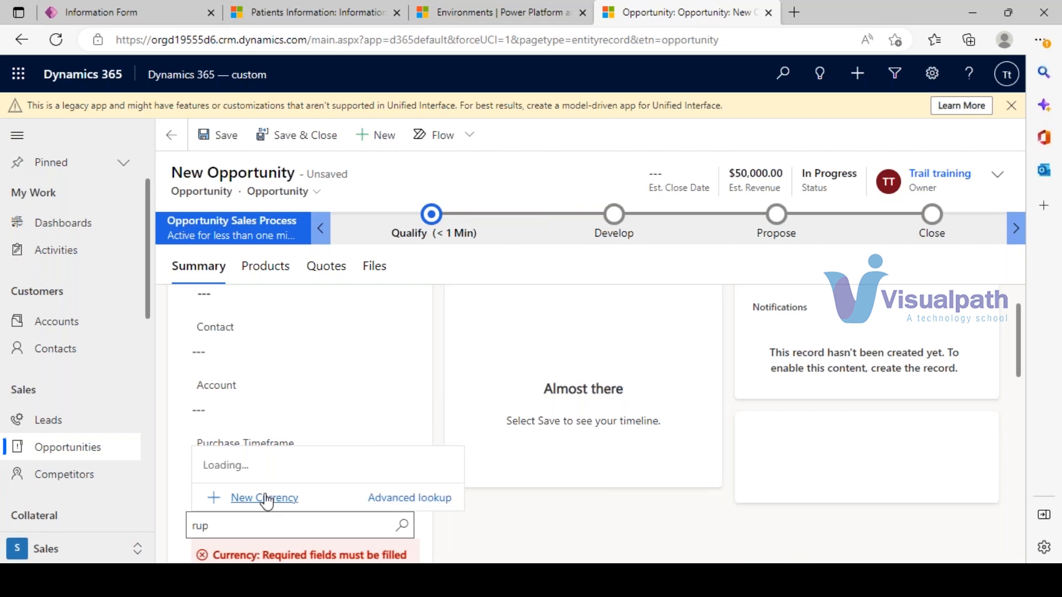
pyautogui.click(225, 524)
pyautogui.press('BackSpace')
pyautogui.press('BackSpace')
pyautogui.press('BackSpace')
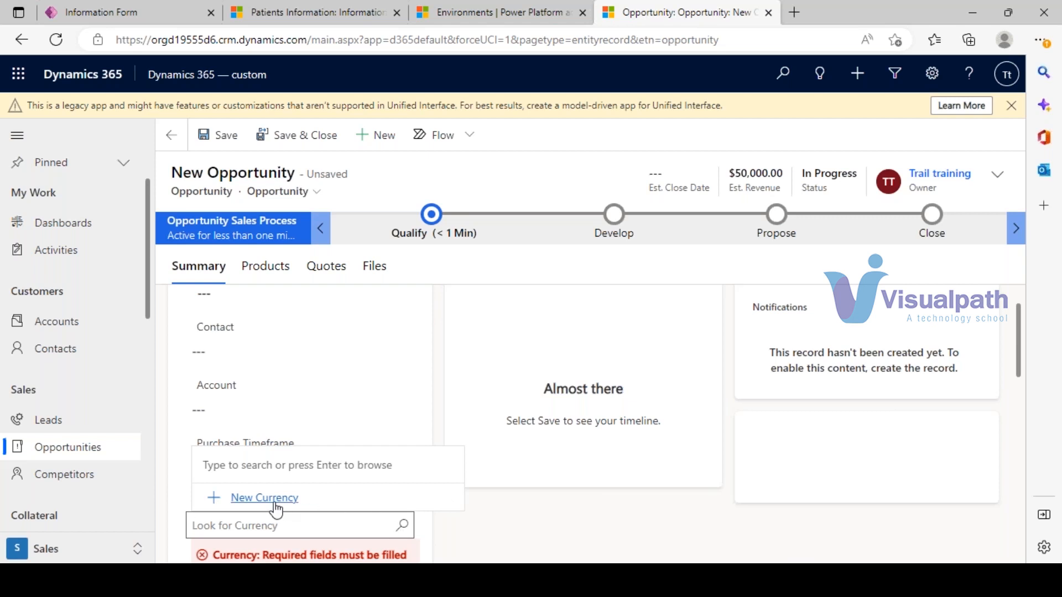
# - Start a New Currency from the Currency lookup, discarding the unsaved opportunity changes
pyautogui.click(574, 443)
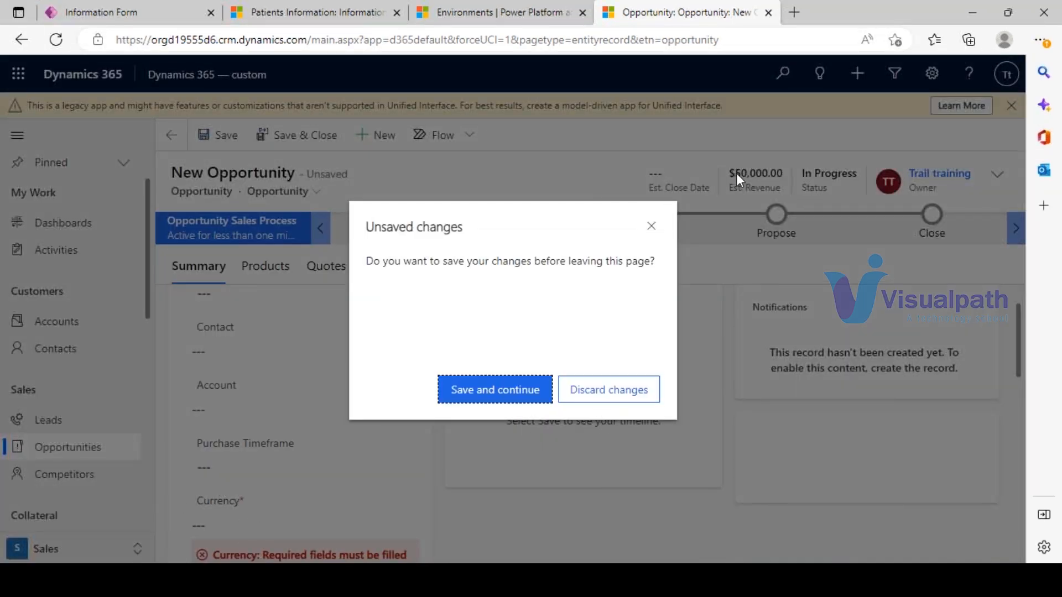
pyautogui.click(609, 389)
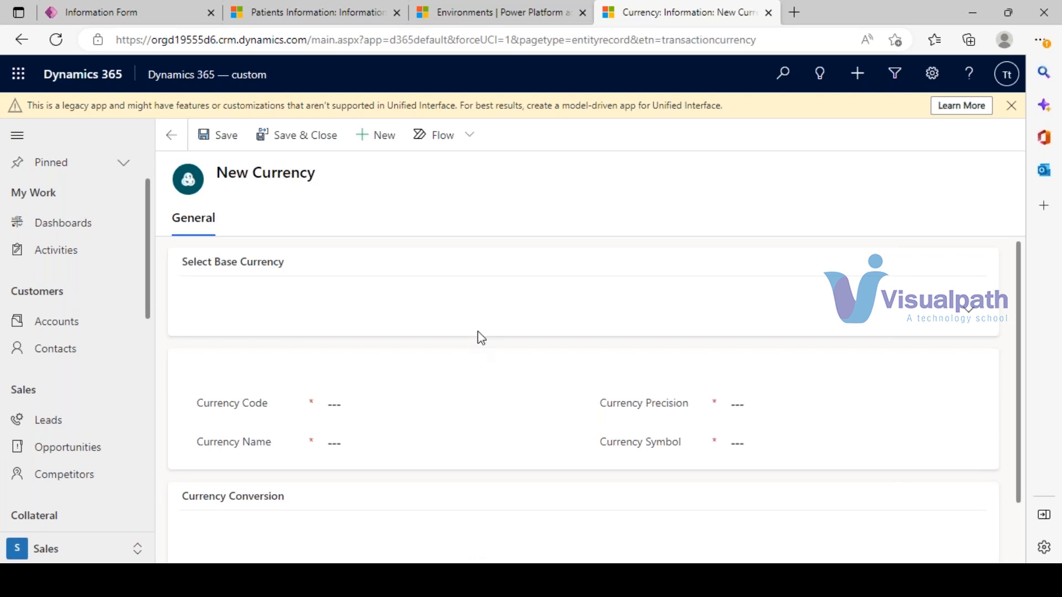
pyautogui.scroll(-1, 480, 340)
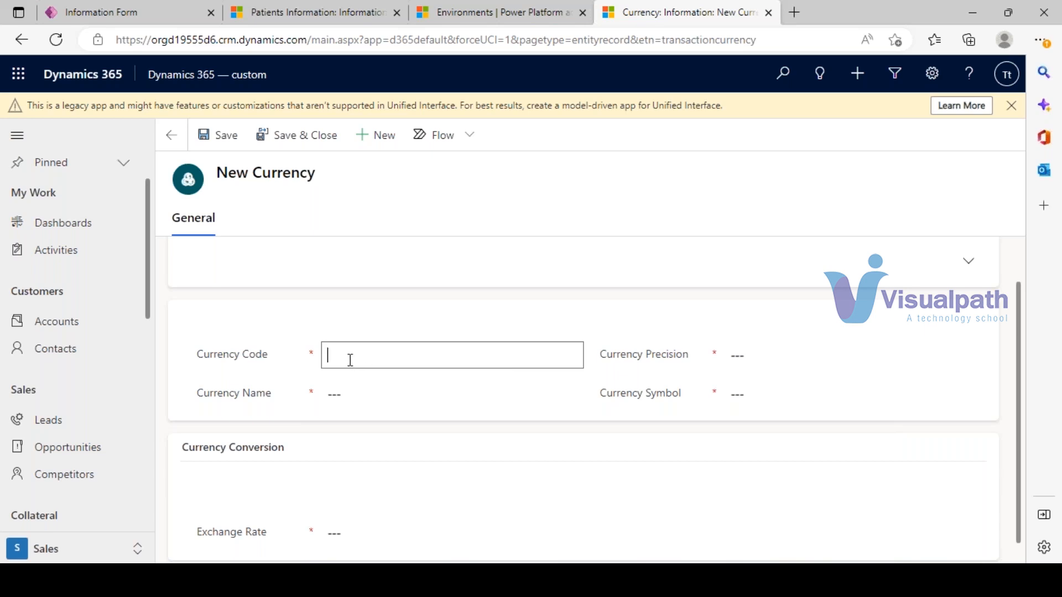
pyautogui.scroll(-1, 625, 358)
# - Look through the blank currency's Symbol, Name, Precision and base currency fields, then go back
pyautogui.click(628, 371)
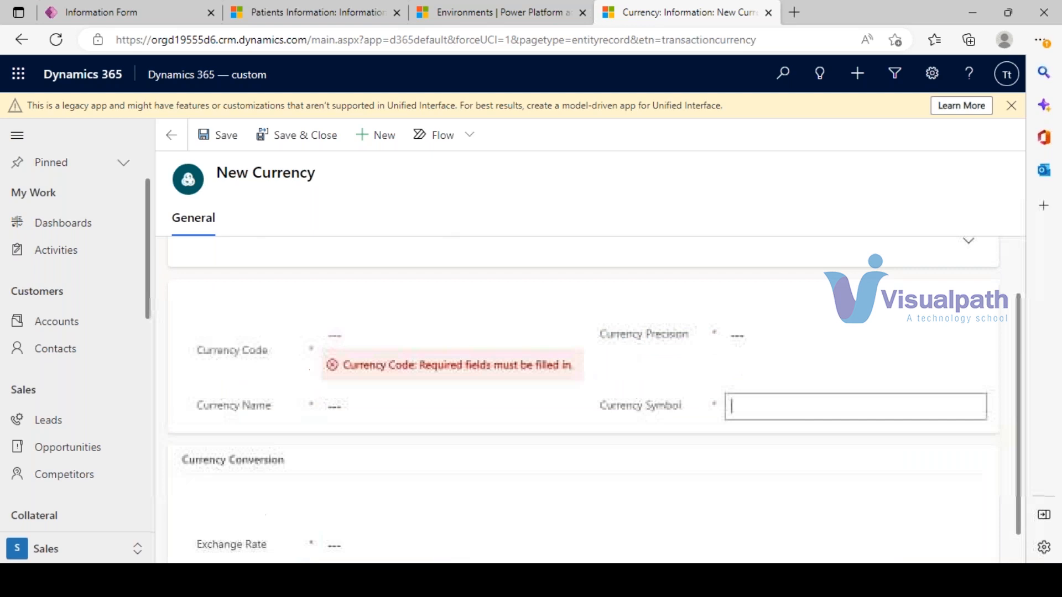
pyautogui.click(357, 407)
pyautogui.click(780, 336)
pyautogui.scroll(-3, 414, 464)
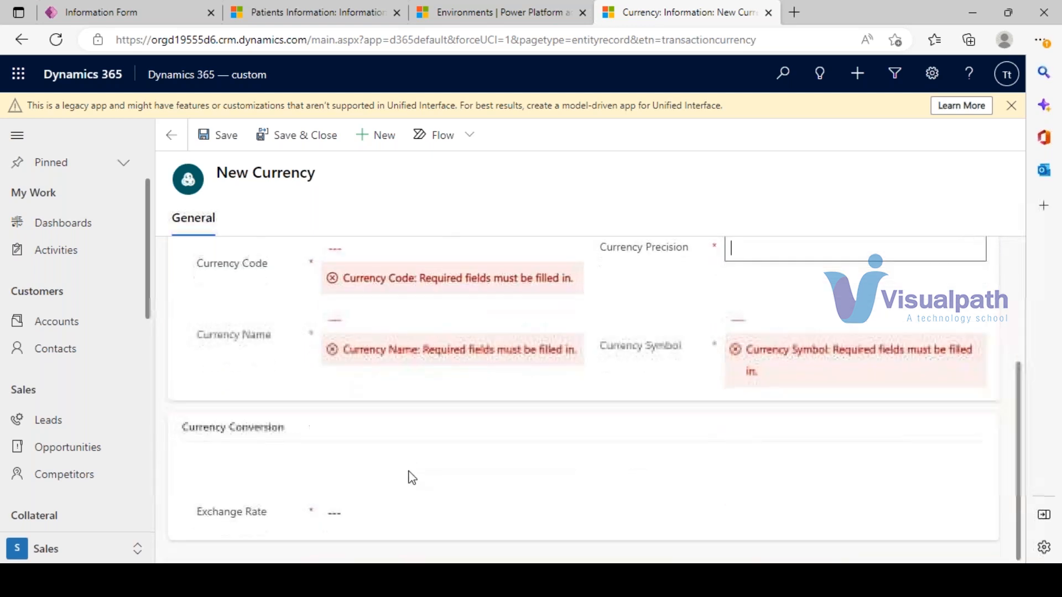
pyautogui.scroll(4, 382, 436)
pyautogui.click(238, 311)
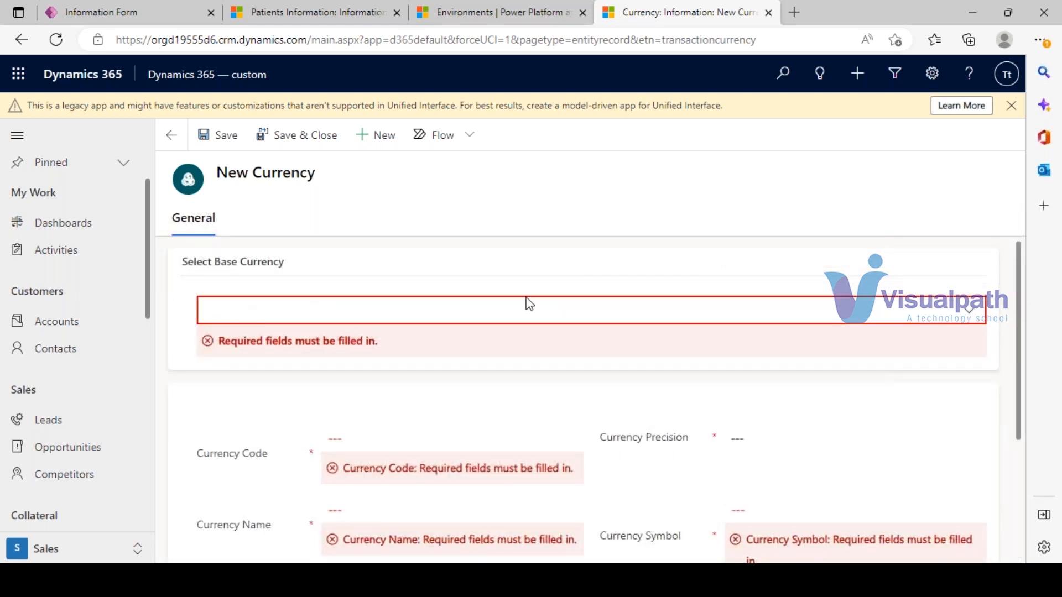
pyautogui.scroll(-3, 578, 374)
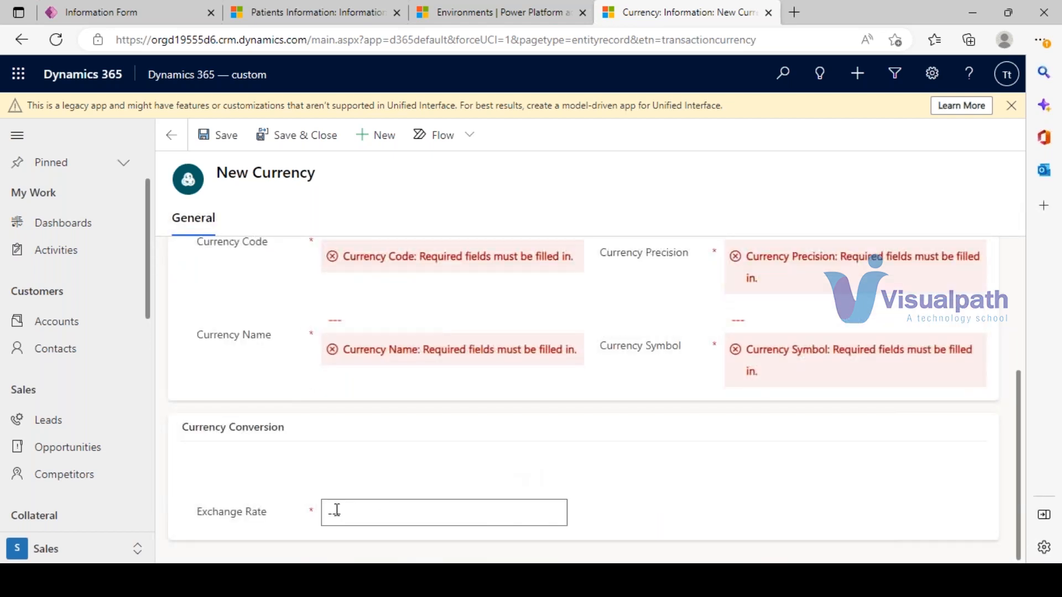
pyautogui.click(23, 45)
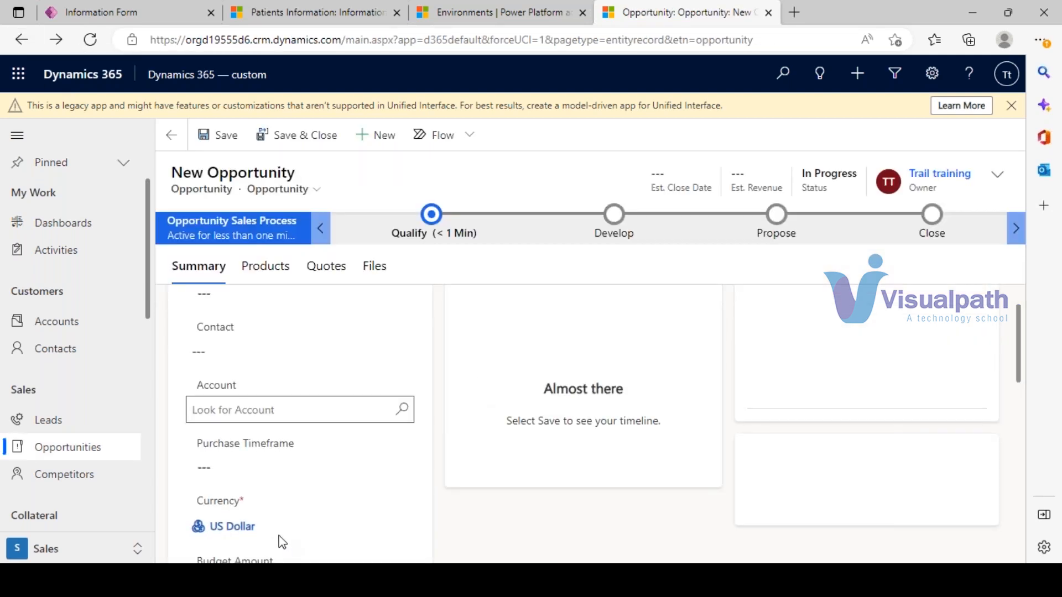
# - Clear Currency and confirm in Advanced lookup's All Currencies view that only US Dollar exists
pyautogui.click(273, 531)
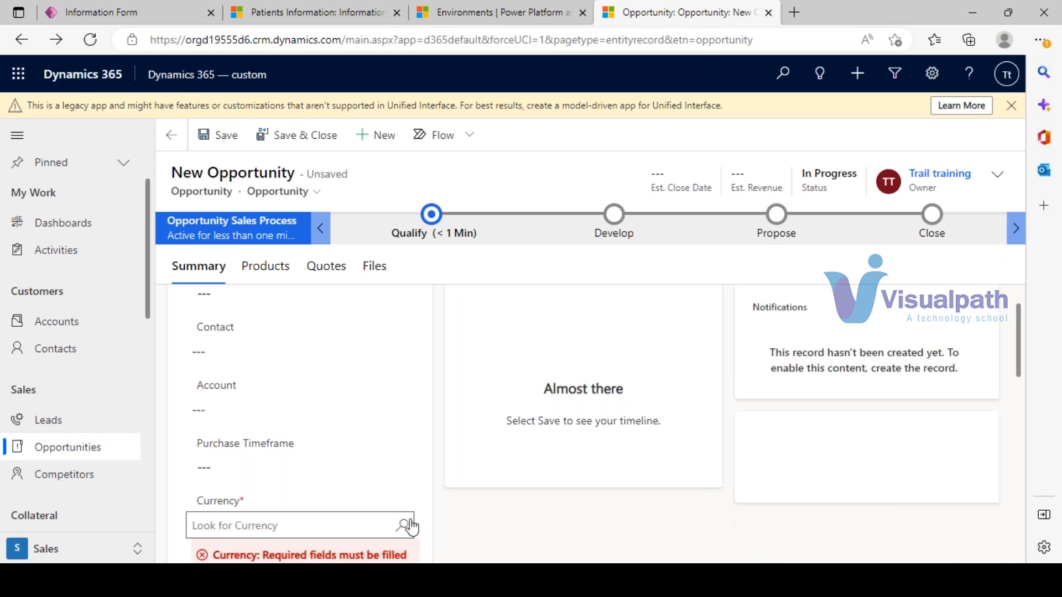
pyautogui.click(409, 526)
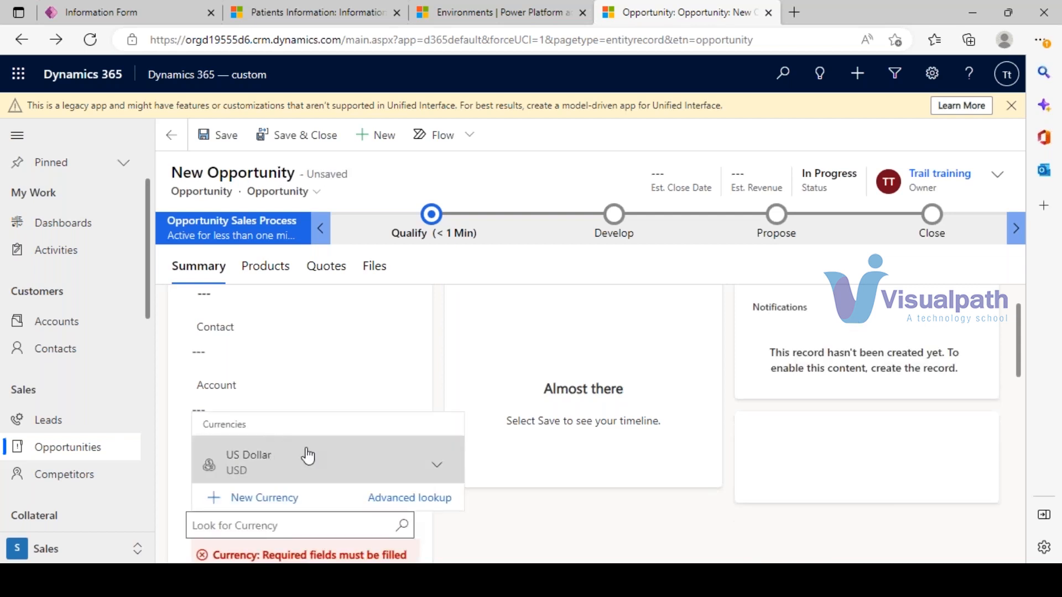
pyautogui.click(435, 499)
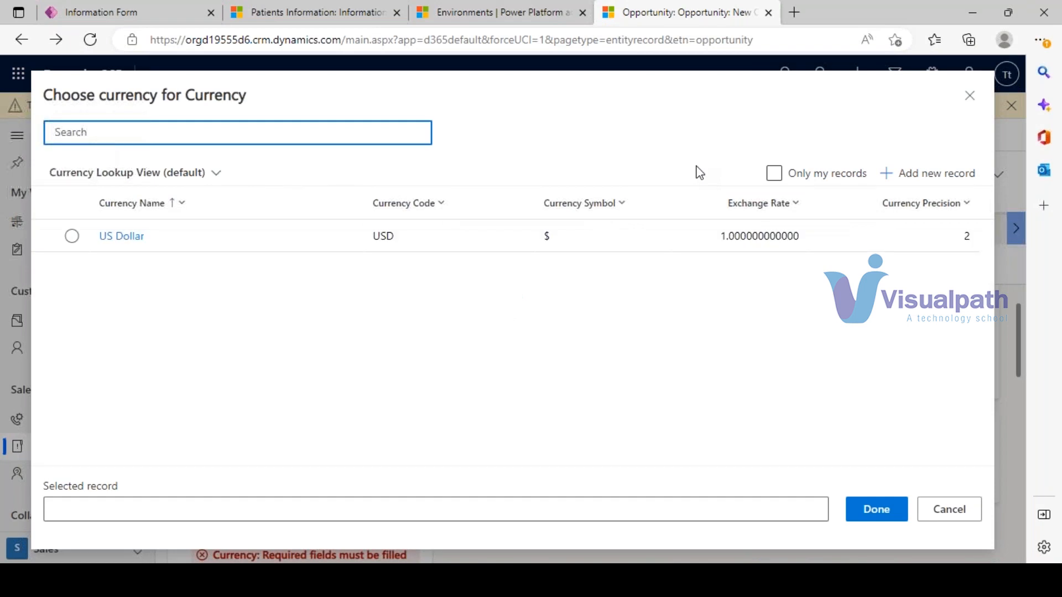
pyautogui.click(208, 174)
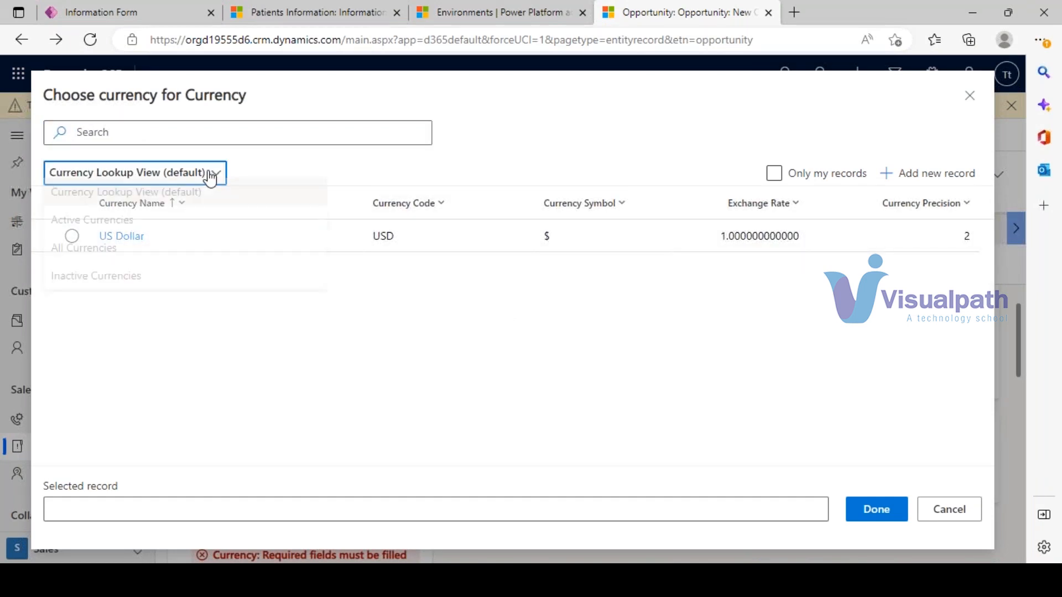
pyautogui.click(101, 257)
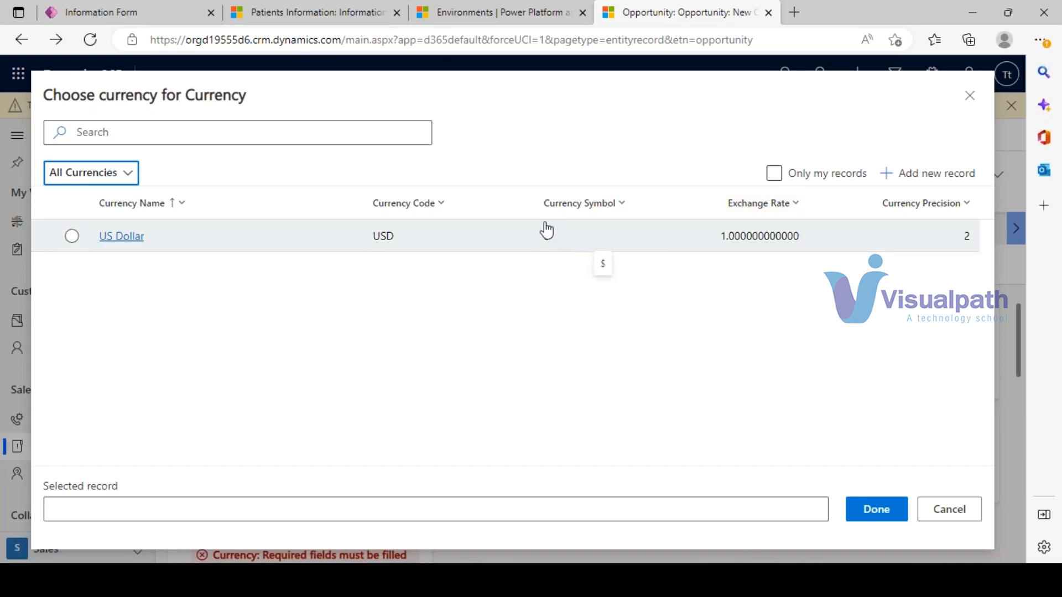
pyautogui.click(969, 96)
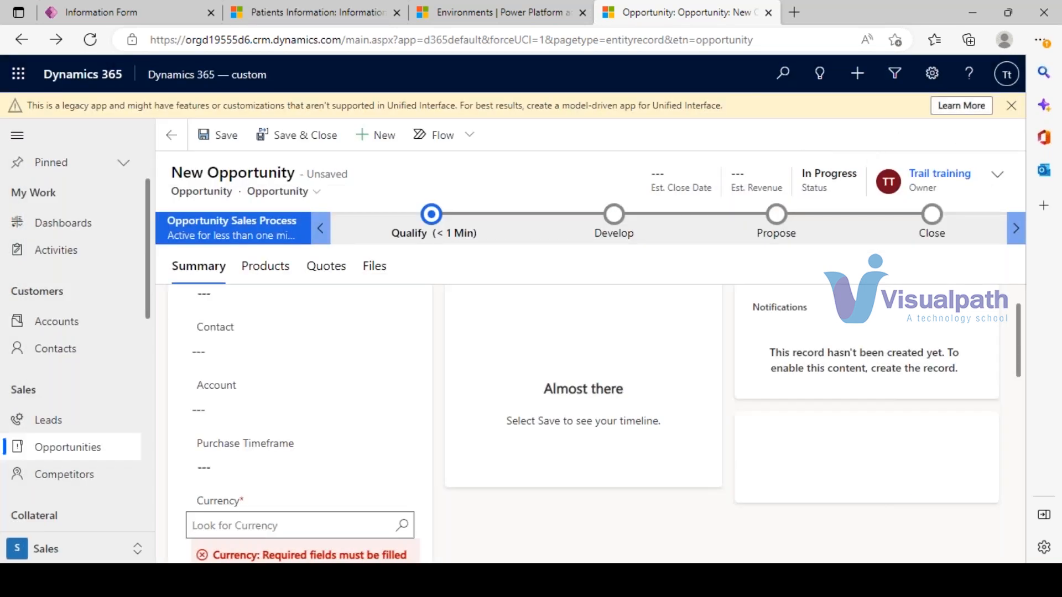
# - Return to the Power Apps New column panel and expand its Data type list, after a glance at the patient record
pyautogui.click(310, 13)
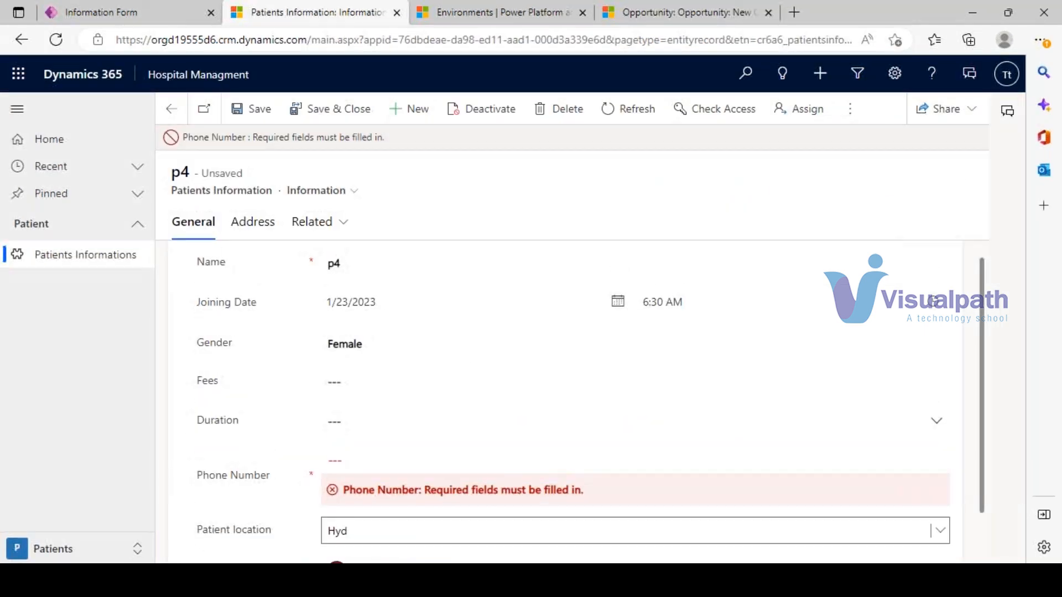
pyautogui.click(111, 12)
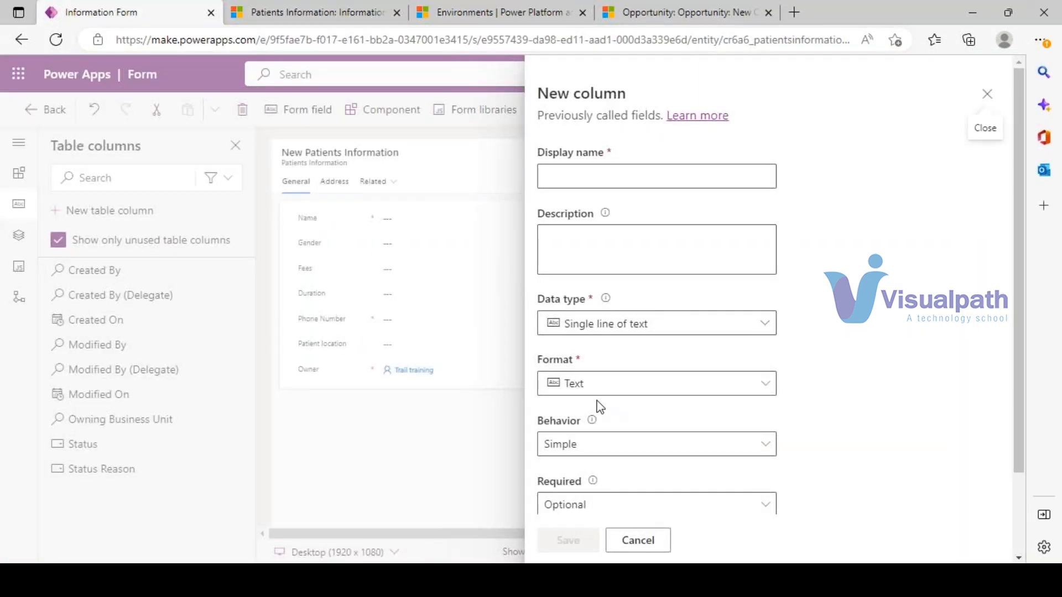
pyautogui.scroll(-2, 623, 448)
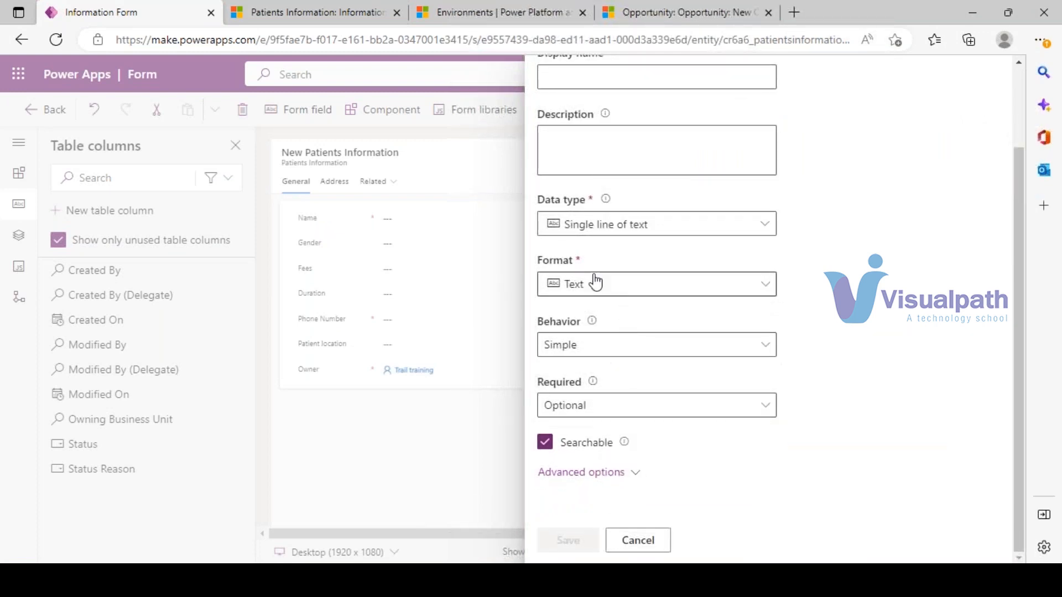
pyautogui.click(621, 231)
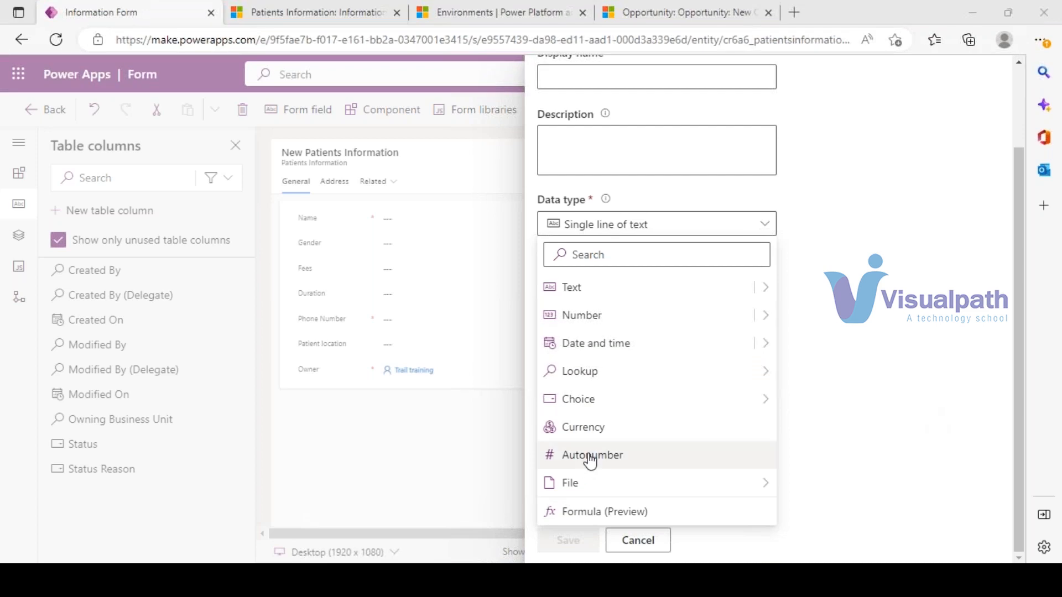
pyautogui.click(367, 9)
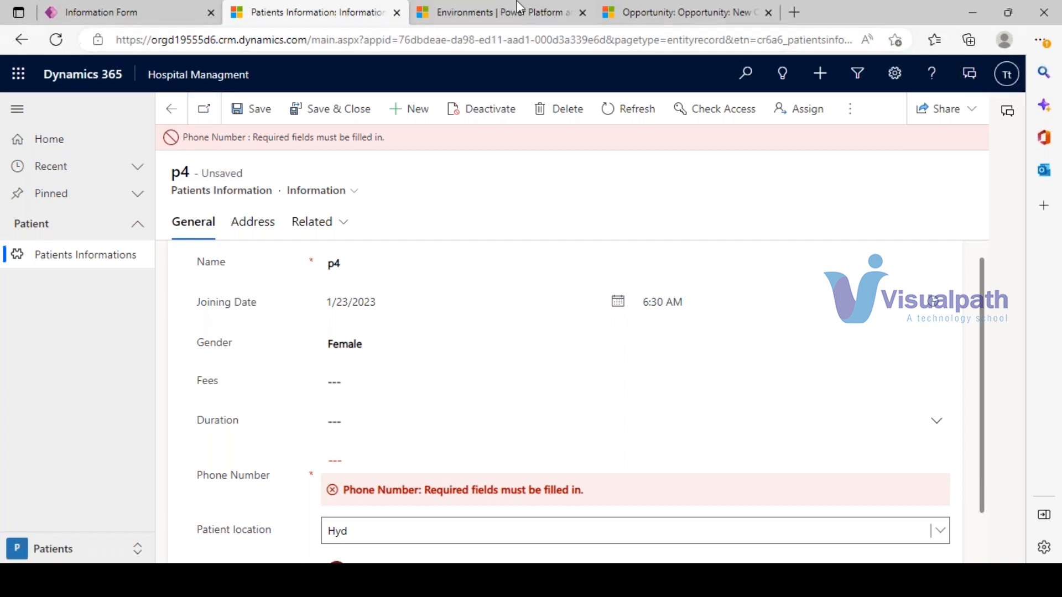
pyautogui.click(178, 8)
pyautogui.scroll(-3, 561, 303)
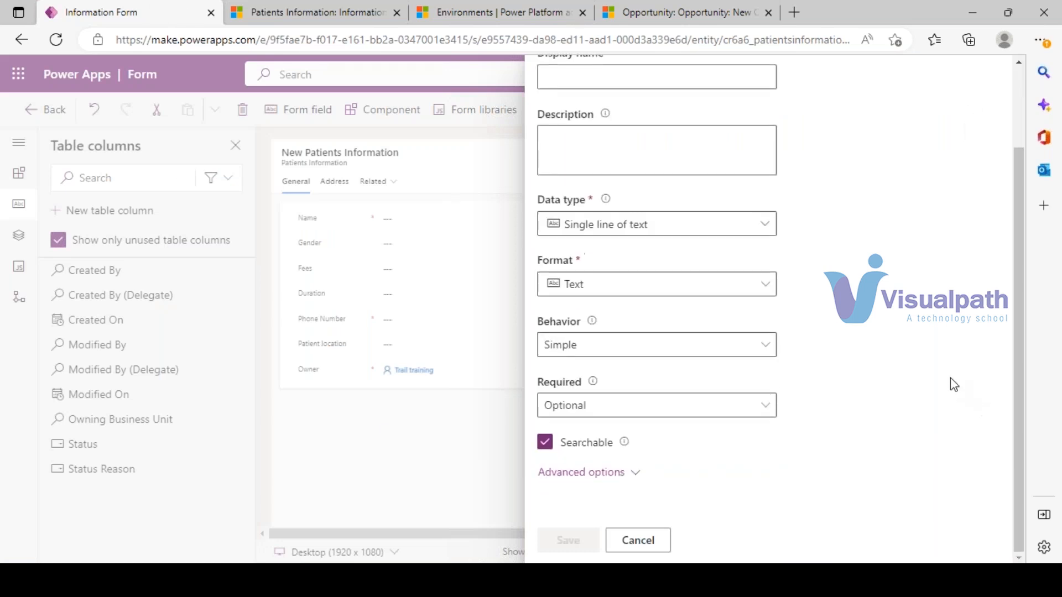
pyautogui.click(666, 235)
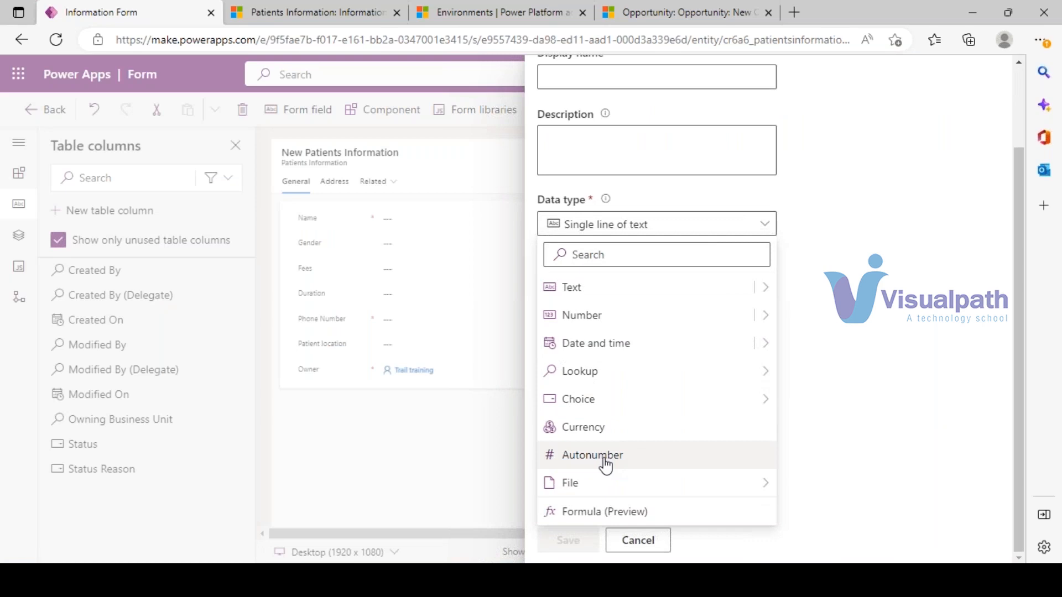
# - Make the column an Autonumber of type String prefixed number with prefix Pat
pyautogui.click(606, 466)
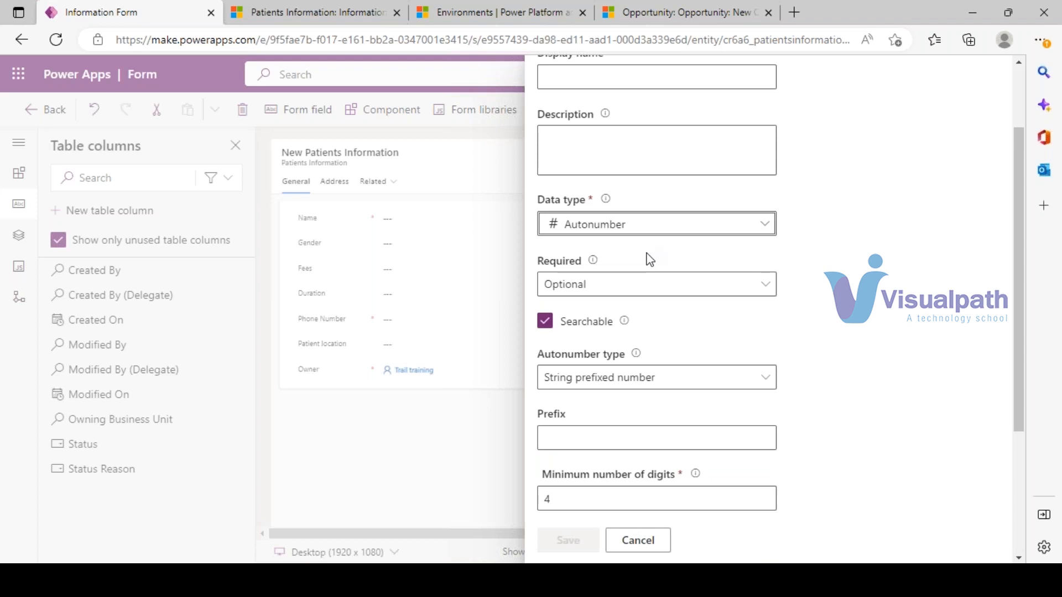
pyautogui.scroll(-4, 827, 327)
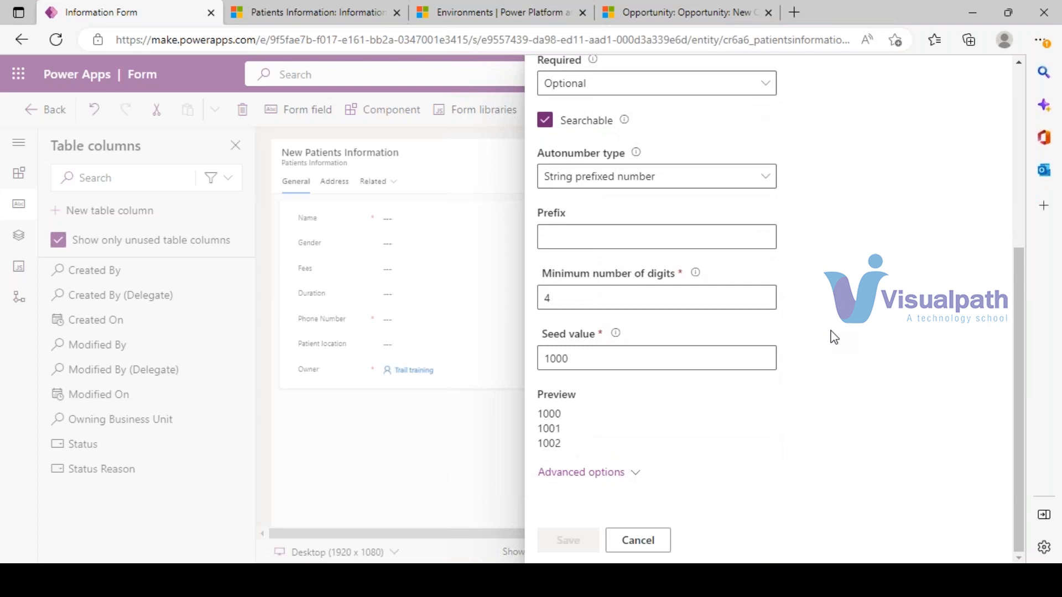
pyautogui.click(767, 177)
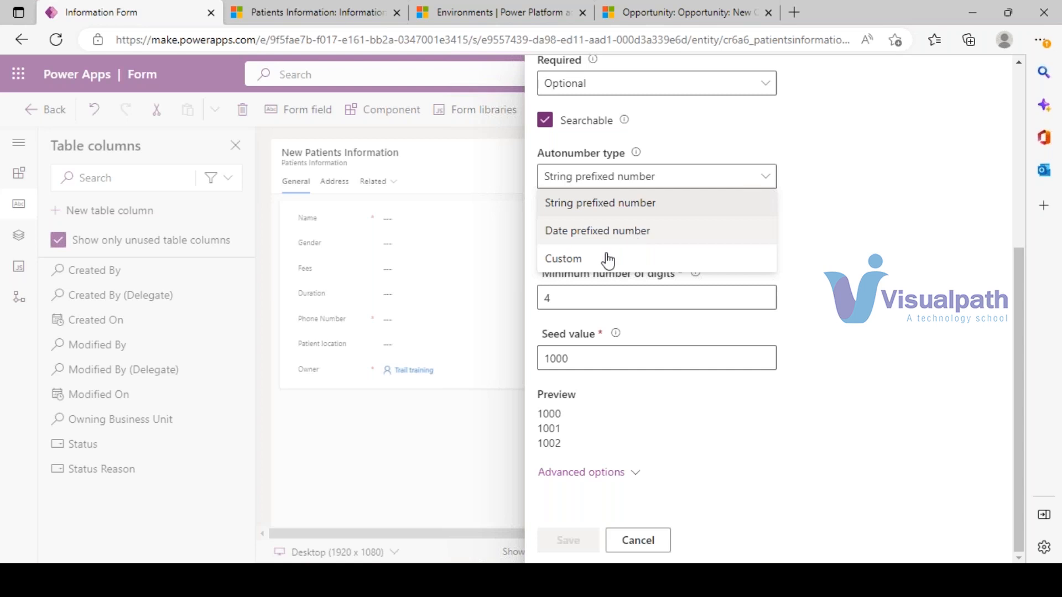
pyautogui.click(634, 218)
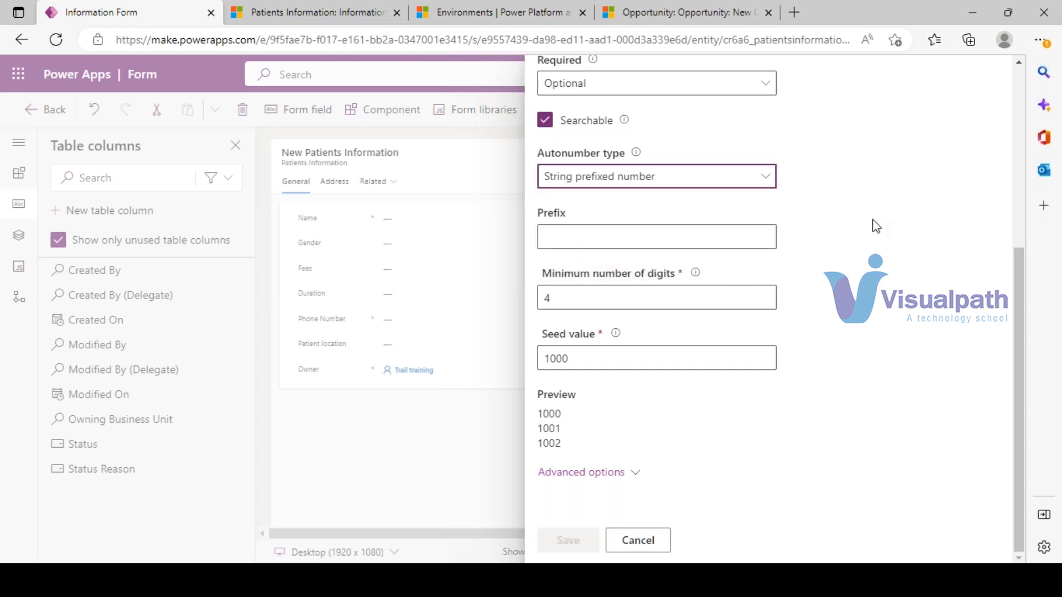
pyautogui.click(643, 241)
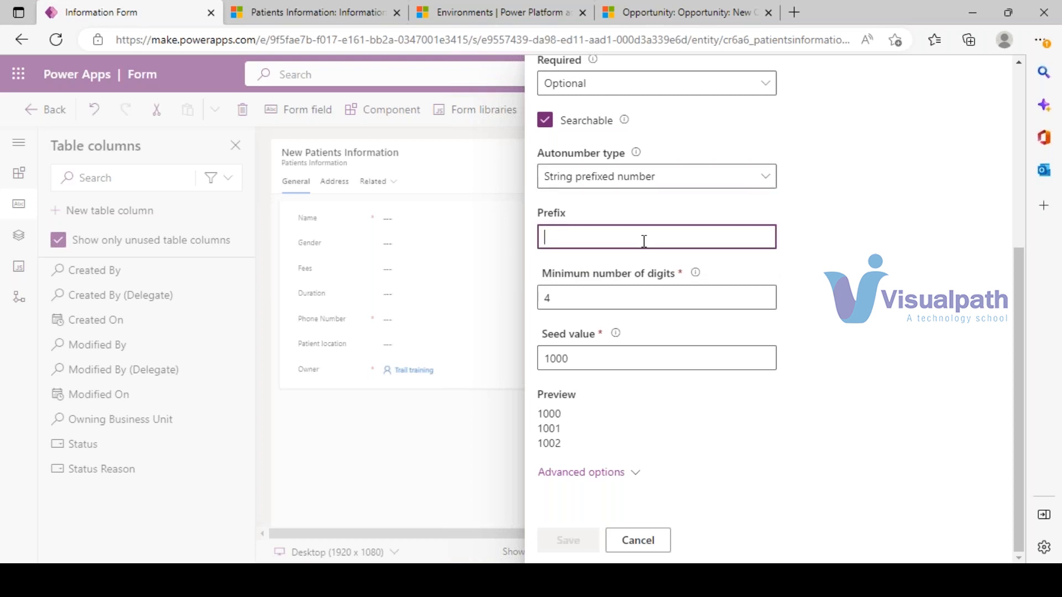
pyautogui.write('Pati')
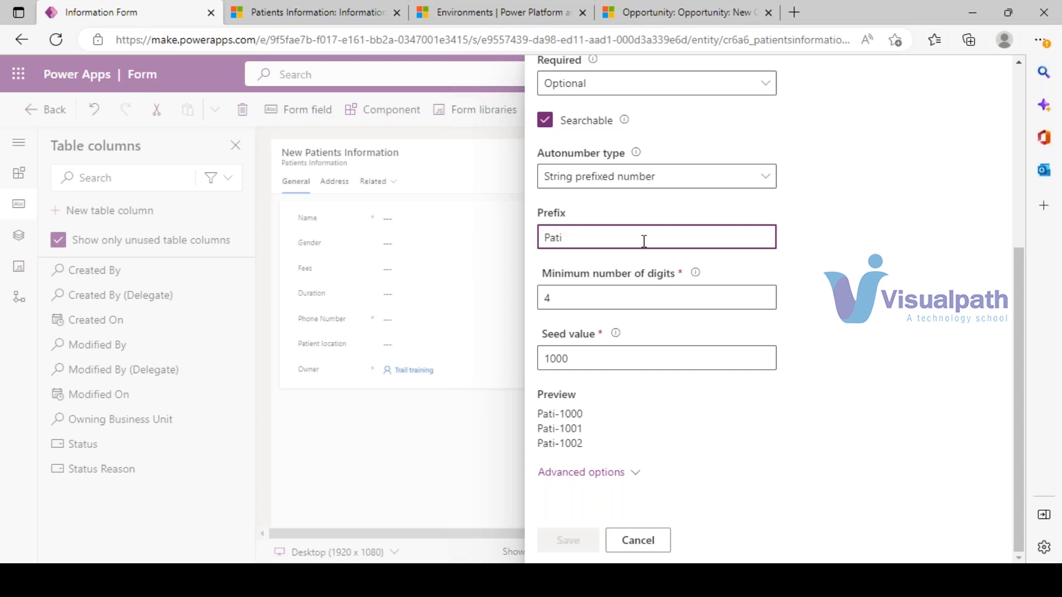
pyautogui.press('BackSpace')
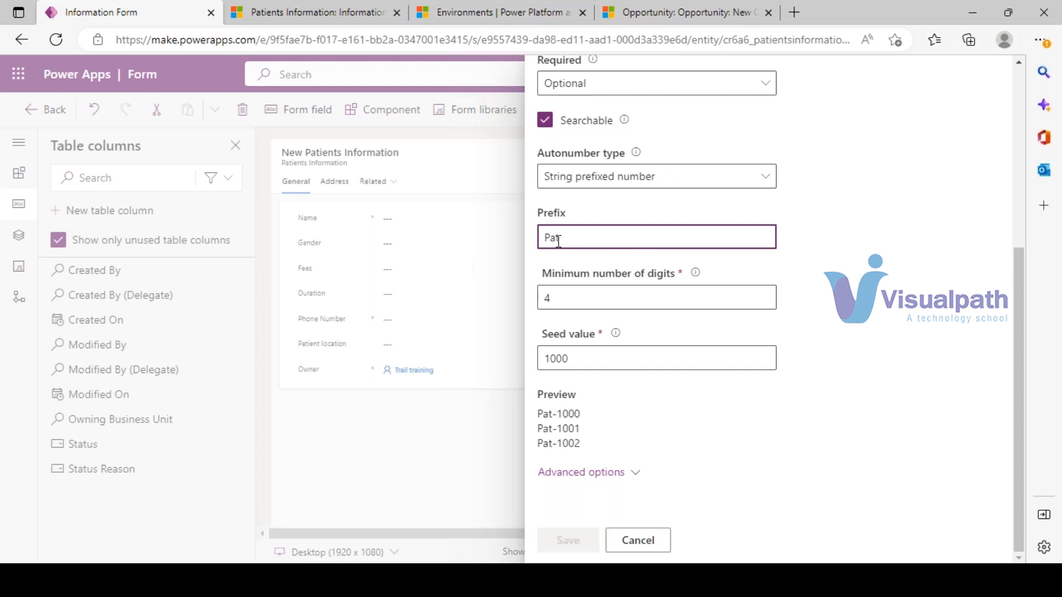
pyautogui.moveTo(539, 415); pyautogui.dragTo(581, 445)
pyautogui.click(624, 458)
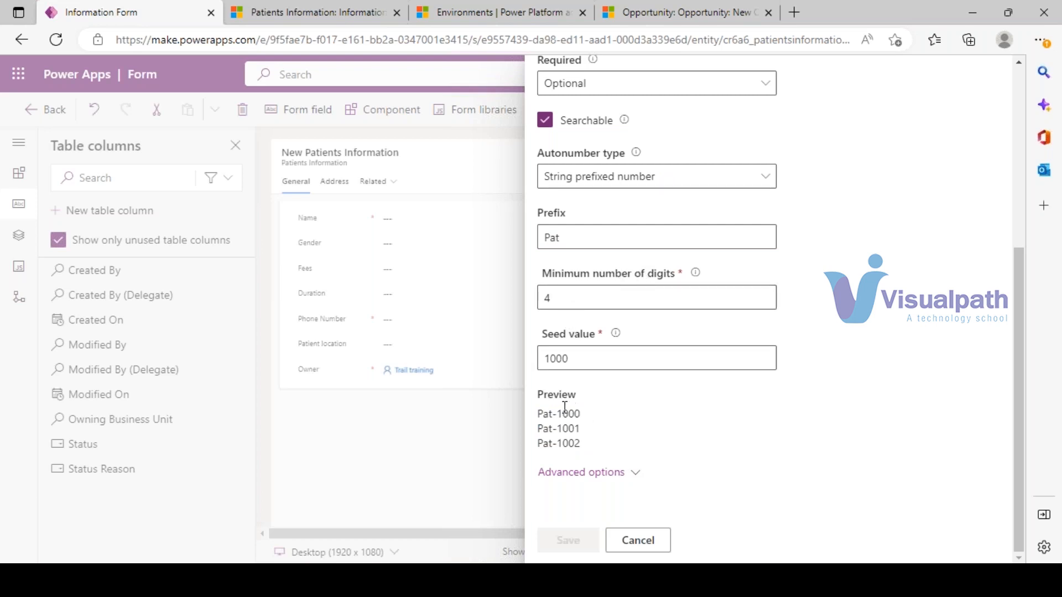
# - Raise the minimum number of digits from 4 to 8
pyautogui.click(550, 297)
pyautogui.doubleClick(550, 297)
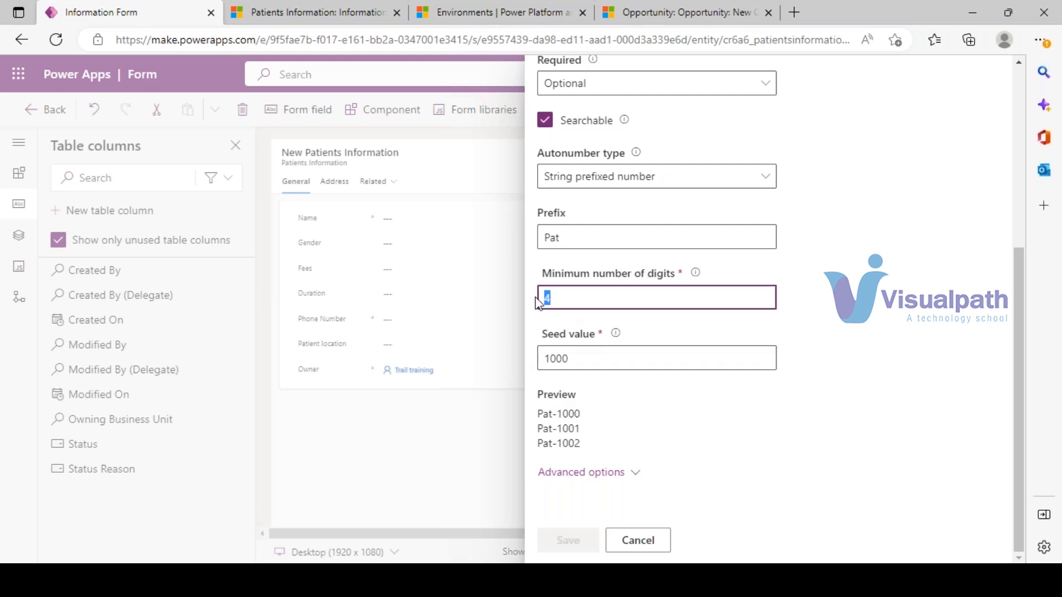
pyautogui.write('8')
pyautogui.click(664, 424)
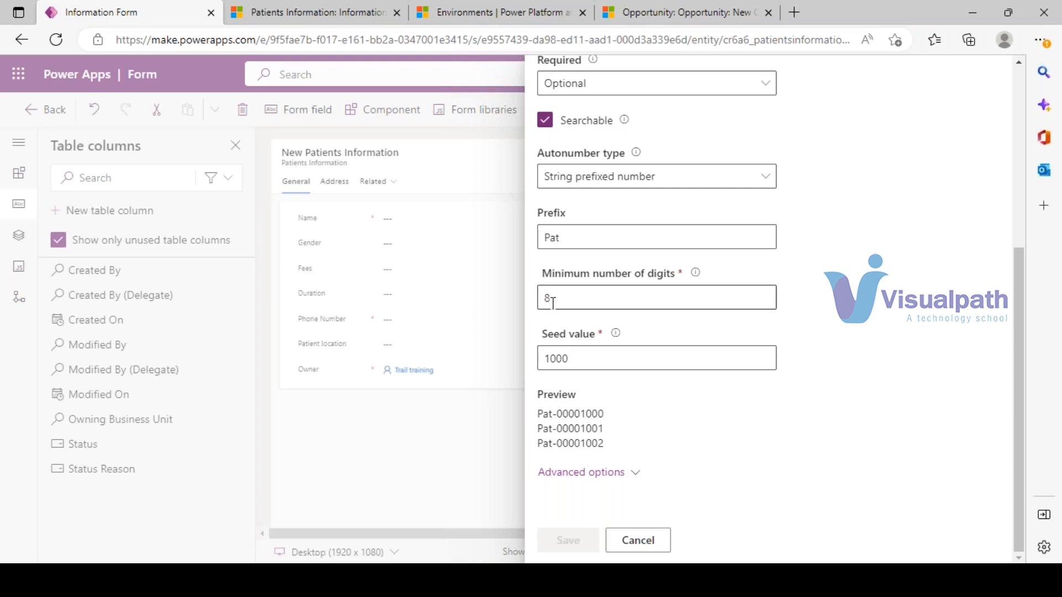
pyautogui.moveTo(558, 414); pyautogui.dragTo(604, 414)
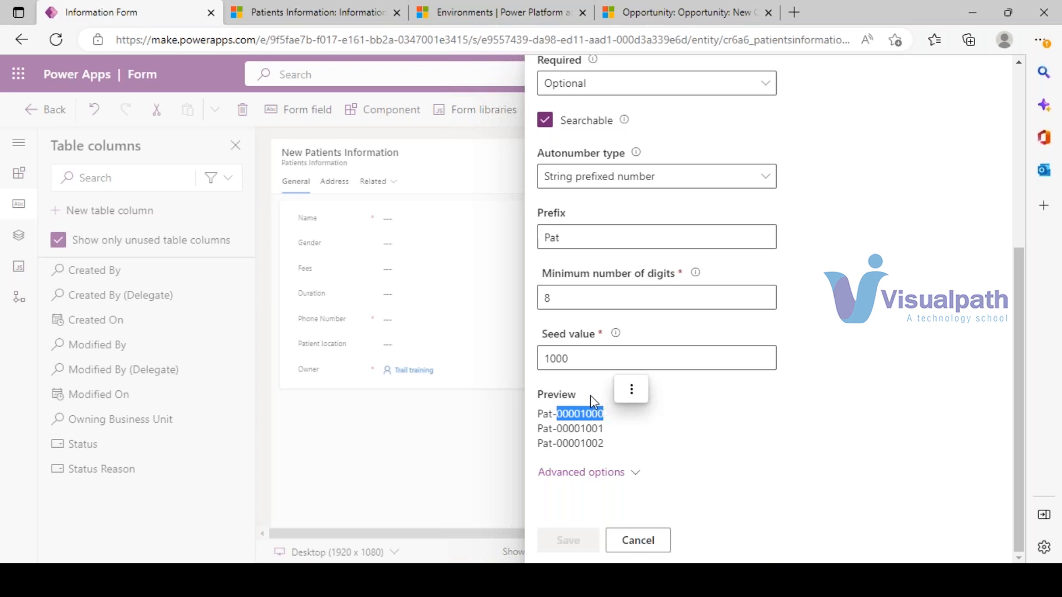
# - Set the seed value to 1000000, giving a preview of Pat-01000000
pyautogui.click(579, 364)
pyautogui.write('000')
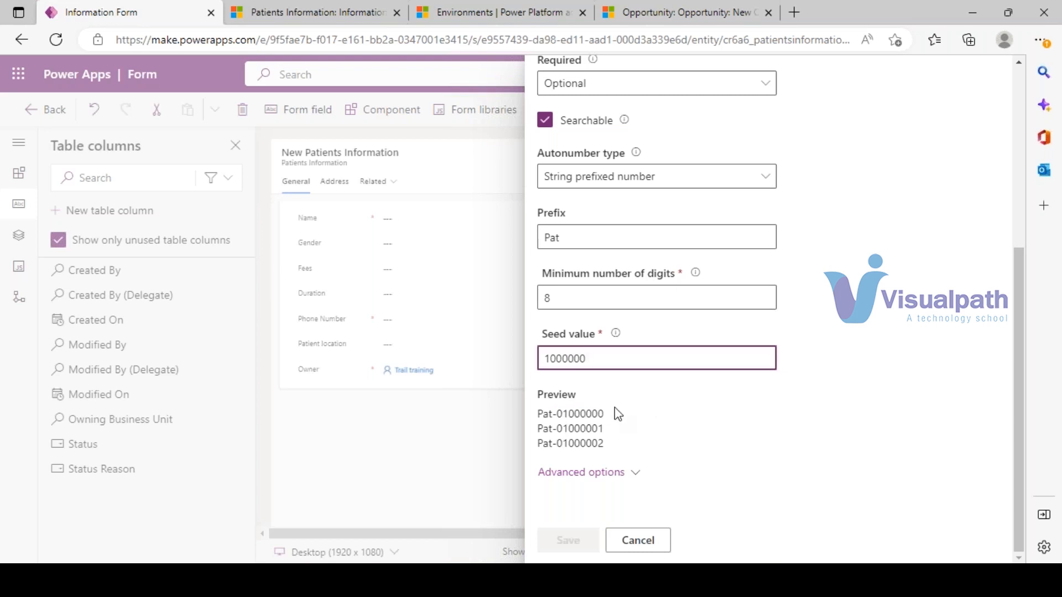
pyautogui.write('0000000000000')
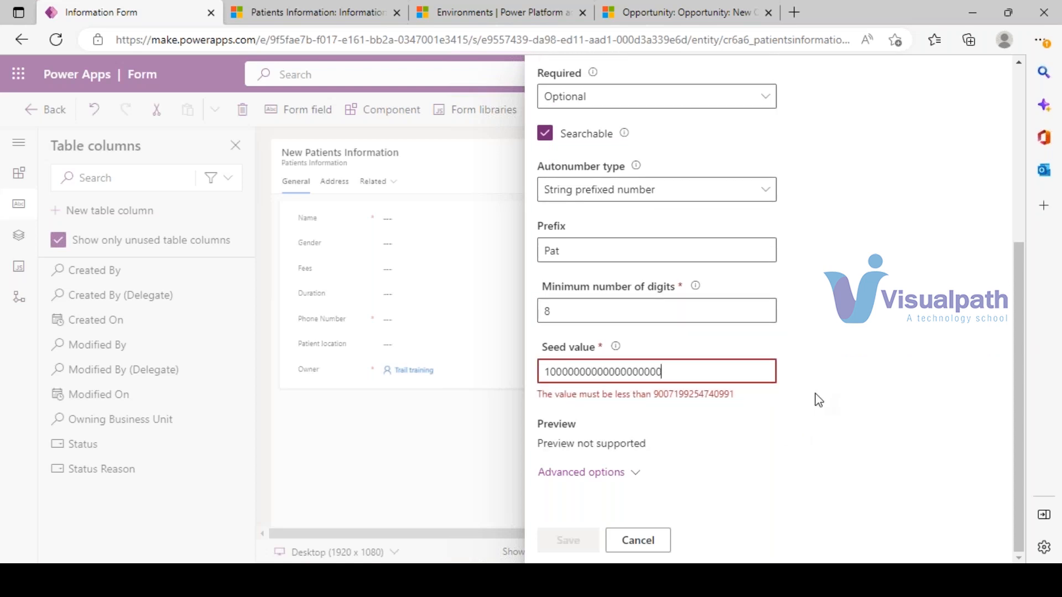
pyautogui.press('BackSpace')
pyautogui.hotkey('ctrl', 'a')
pyautogui.write('1000000')
pyautogui.click(716, 506)
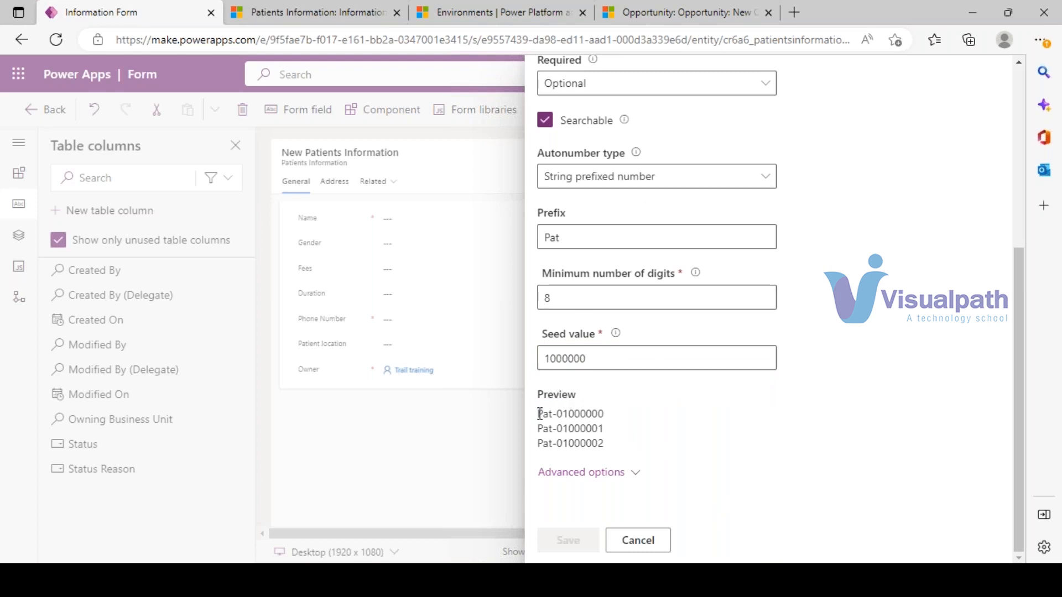
pyautogui.moveTo(540, 414); pyautogui.dragTo(603, 429)
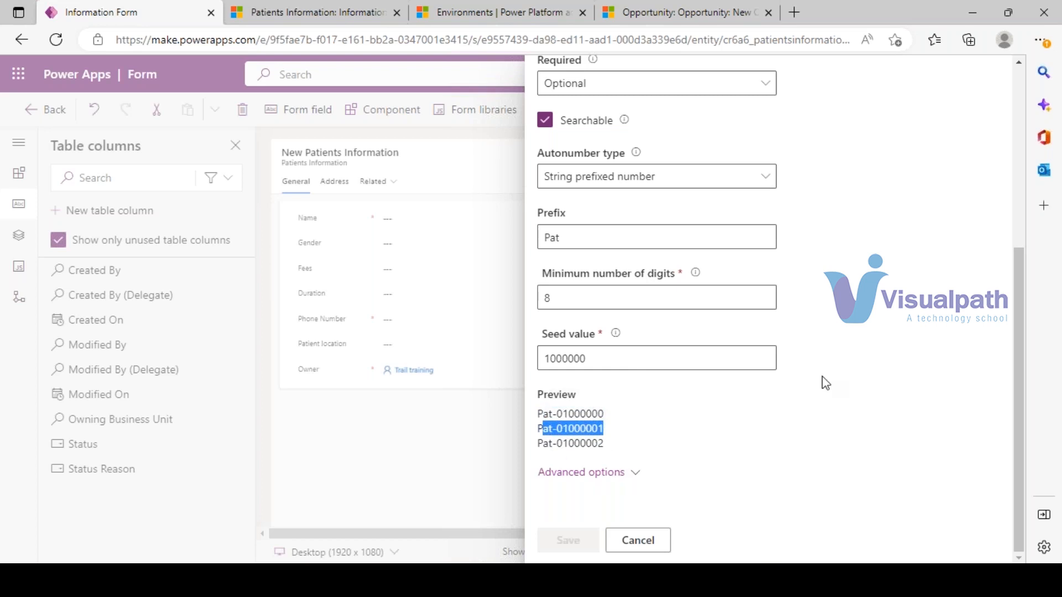
pyautogui.click(761, 177)
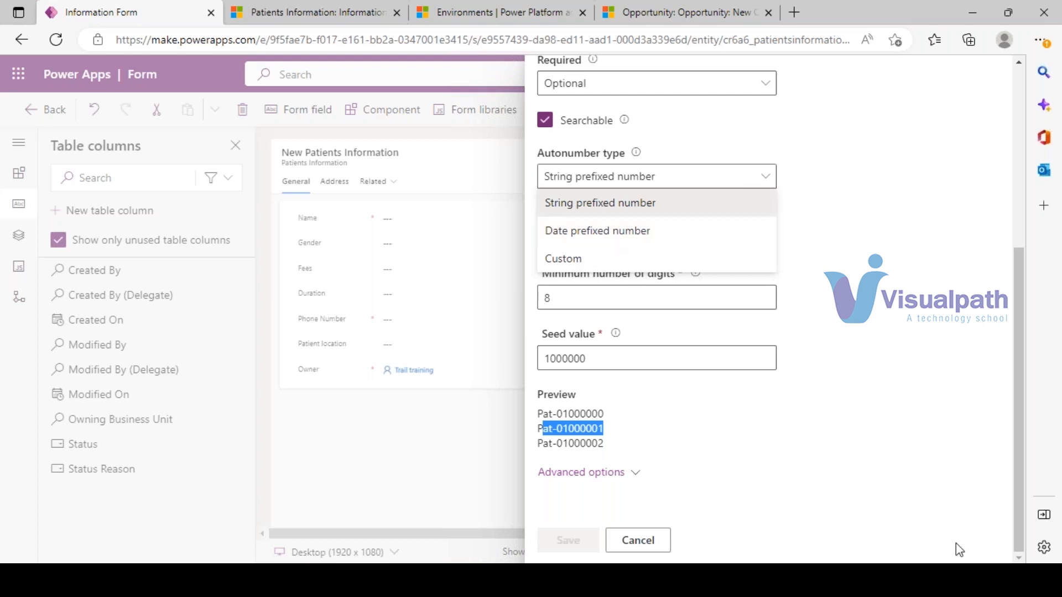
# - Change the autonumber to Date prefixed number with date format 23-Jan, previewing 23-Jan-1000000
pyautogui.click(607, 242)
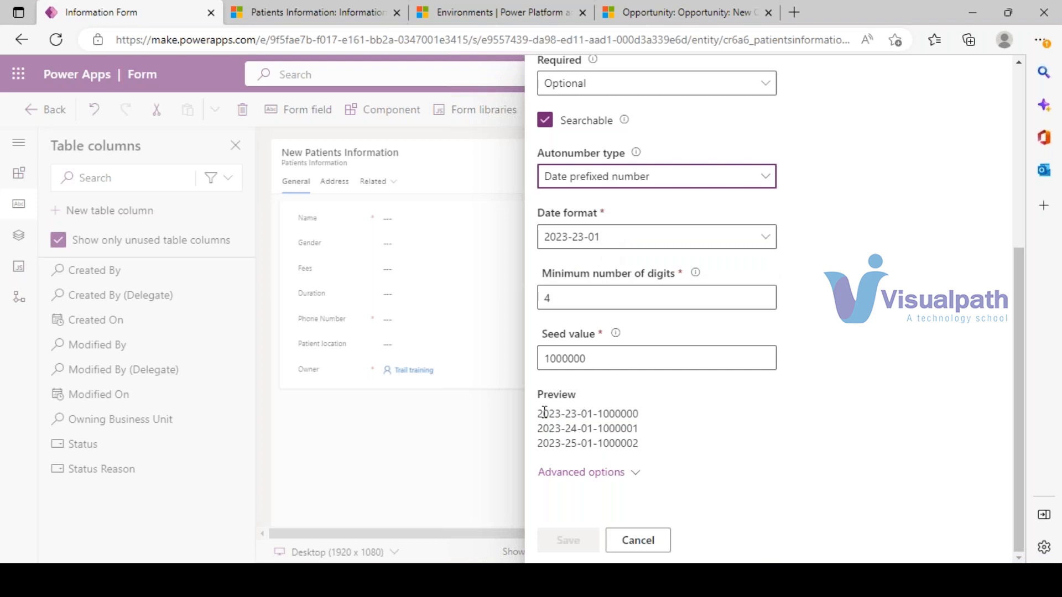
pyautogui.moveTo(542, 411); pyautogui.dragTo(586, 412)
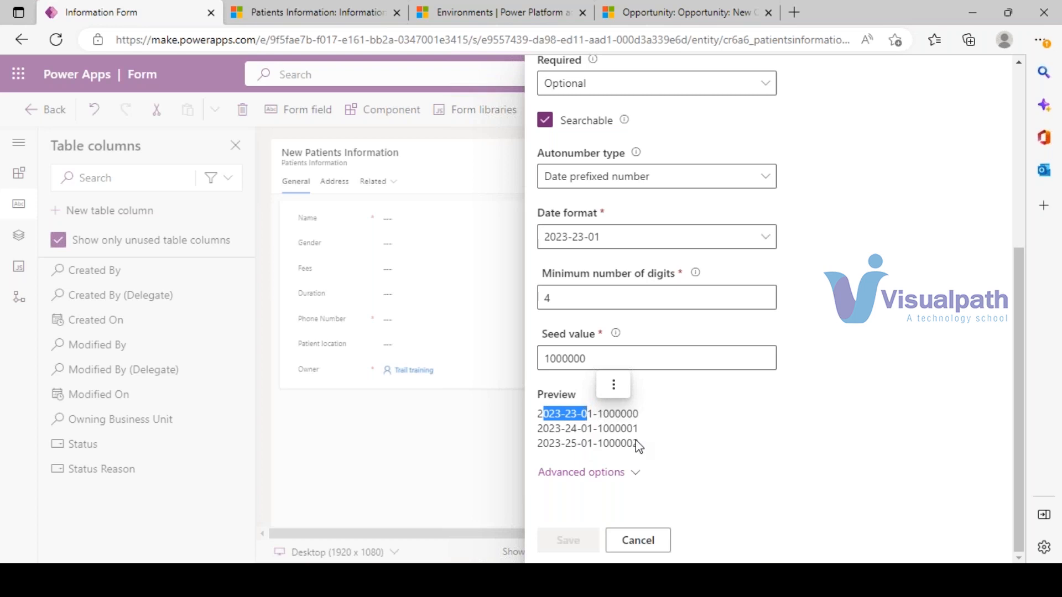
pyautogui.click(672, 445)
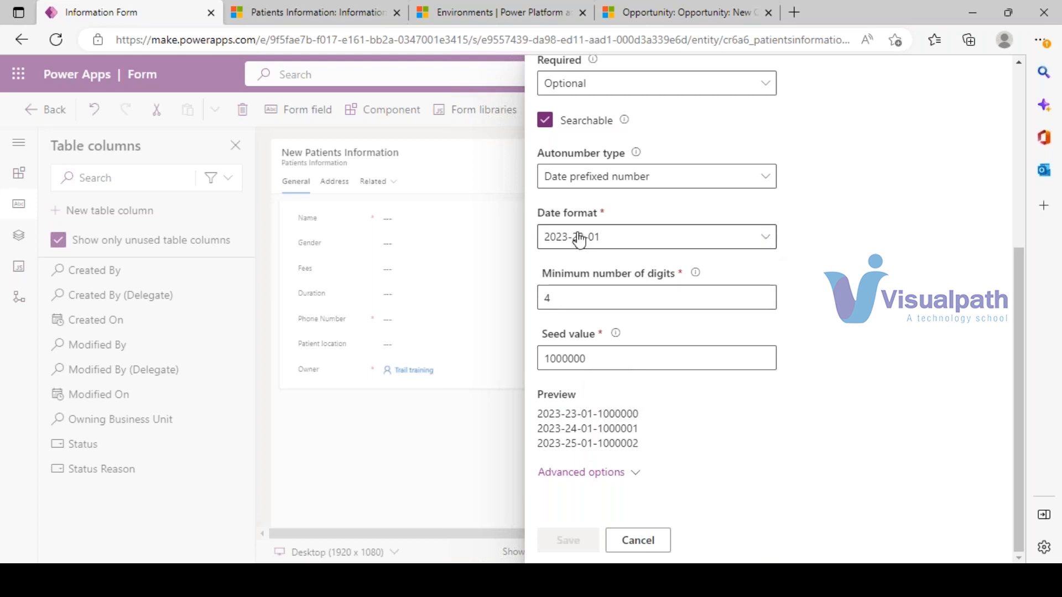
pyautogui.click(764, 243)
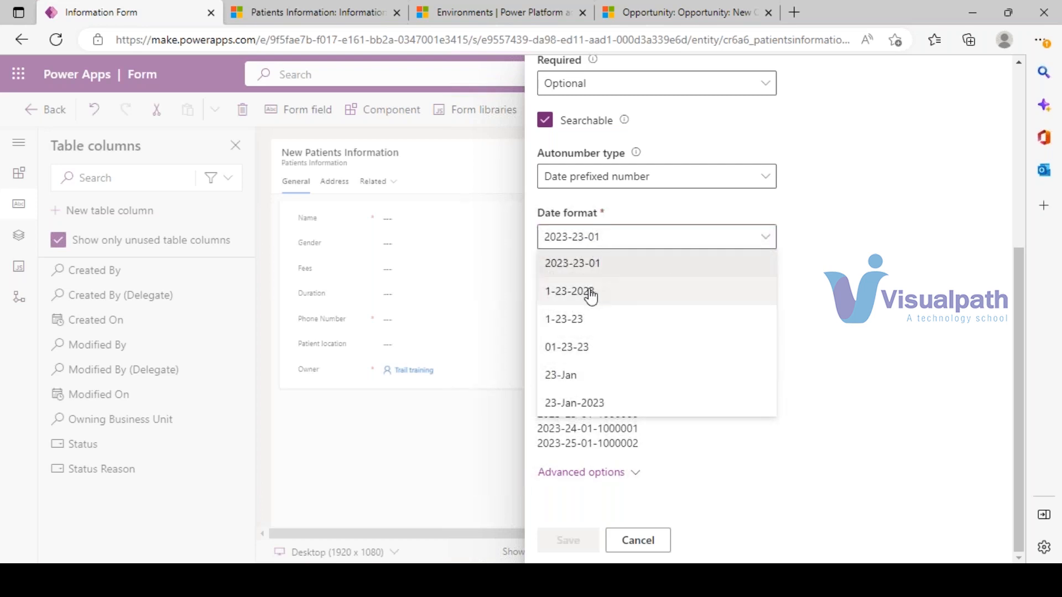
pyautogui.click(569, 381)
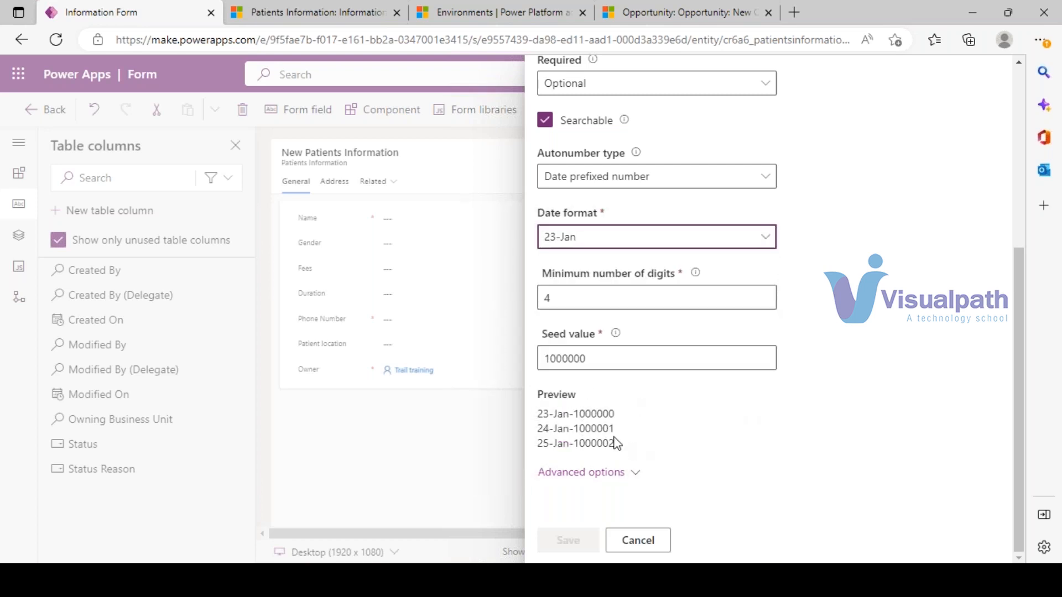
pyautogui.doubleClick(552, 416)
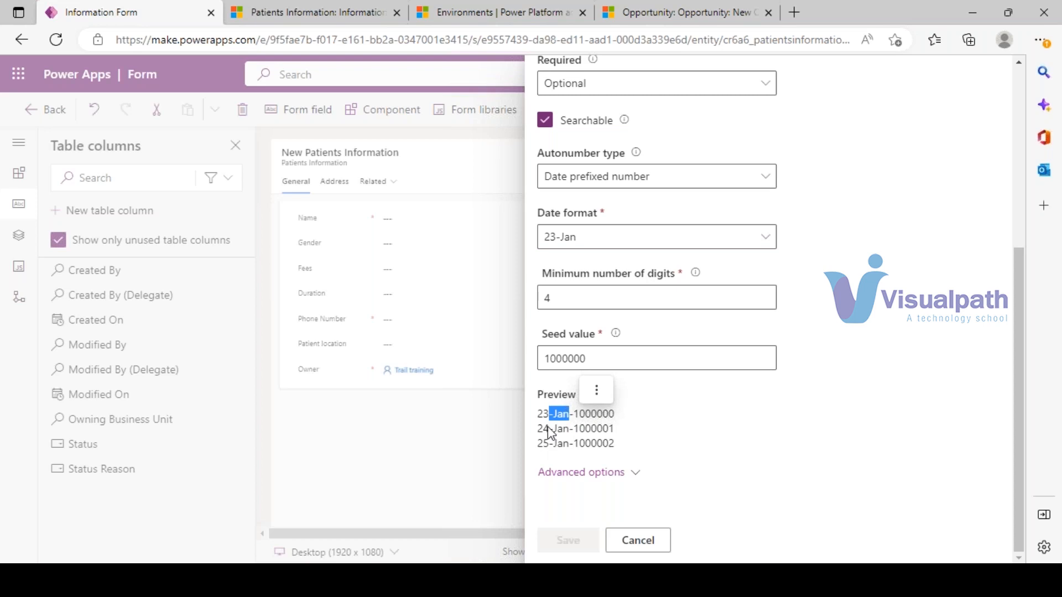
pyautogui.moveTo(617, 410); pyautogui.dragTo(547, 380)
pyautogui.click(712, 411)
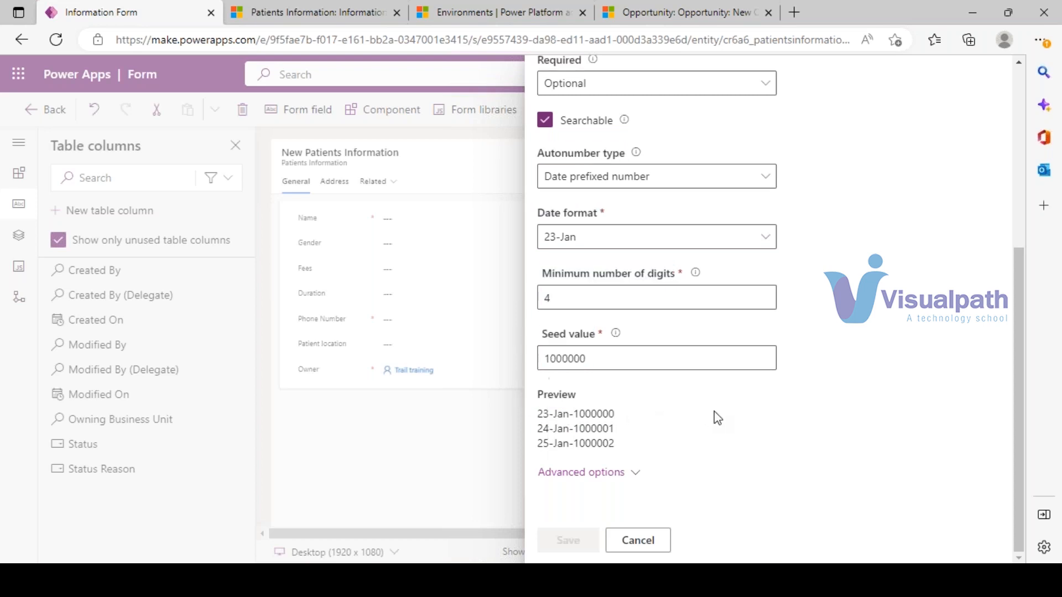
pyautogui.click(766, 238)
pyautogui.click(768, 181)
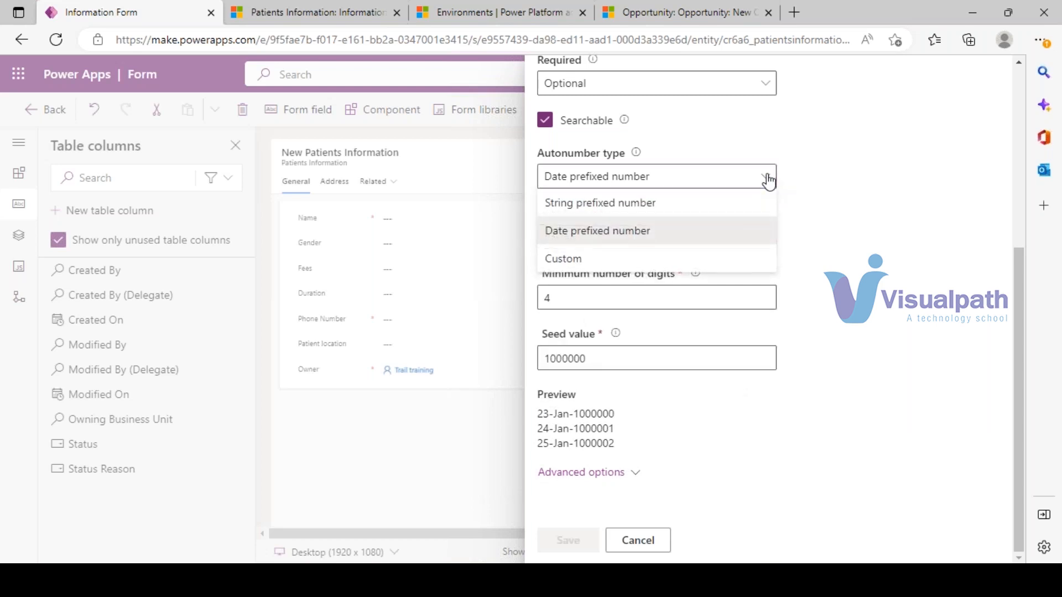
pyautogui.click(585, 262)
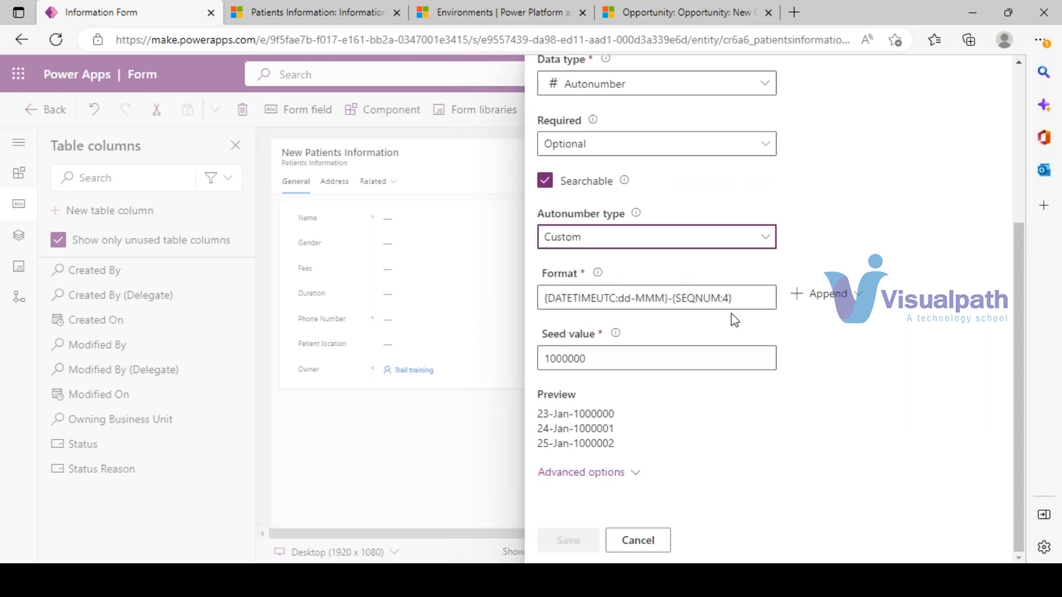
pyautogui.click(738, 298)
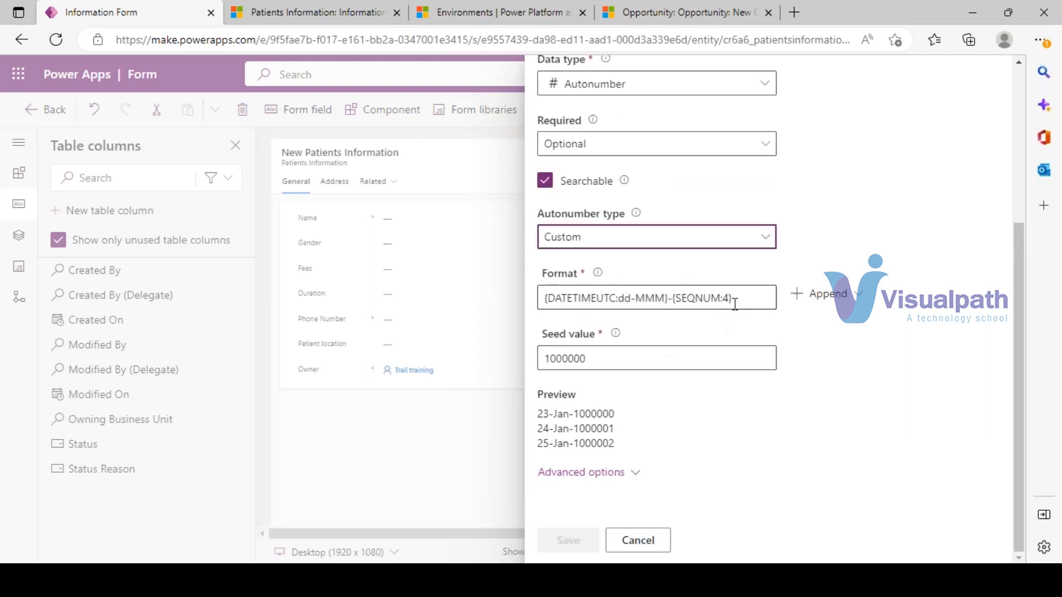
pyautogui.moveTo(738, 298); pyautogui.dragTo(529, 308)
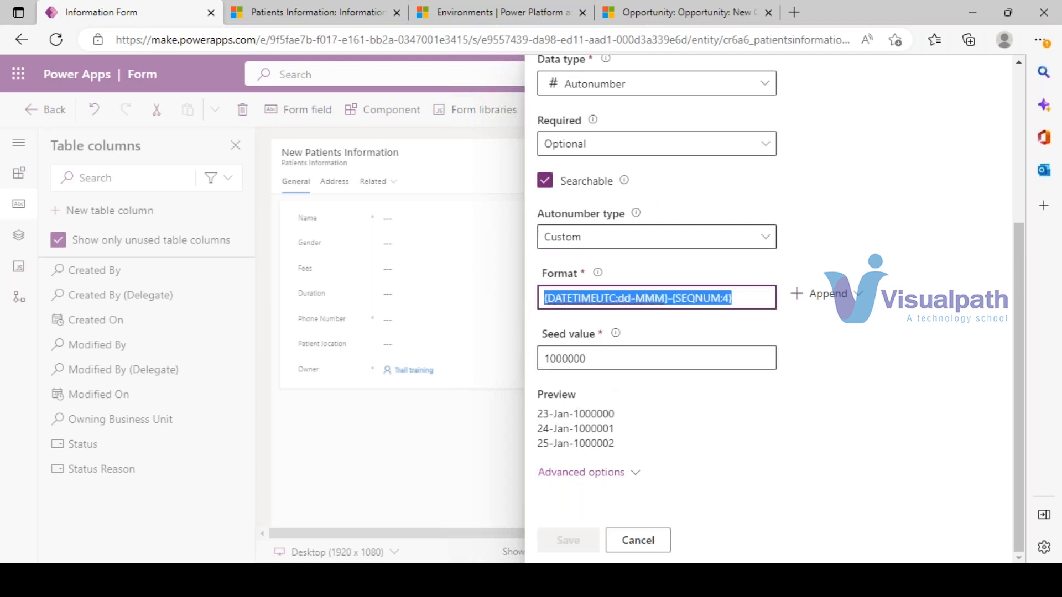
pyautogui.click(857, 301)
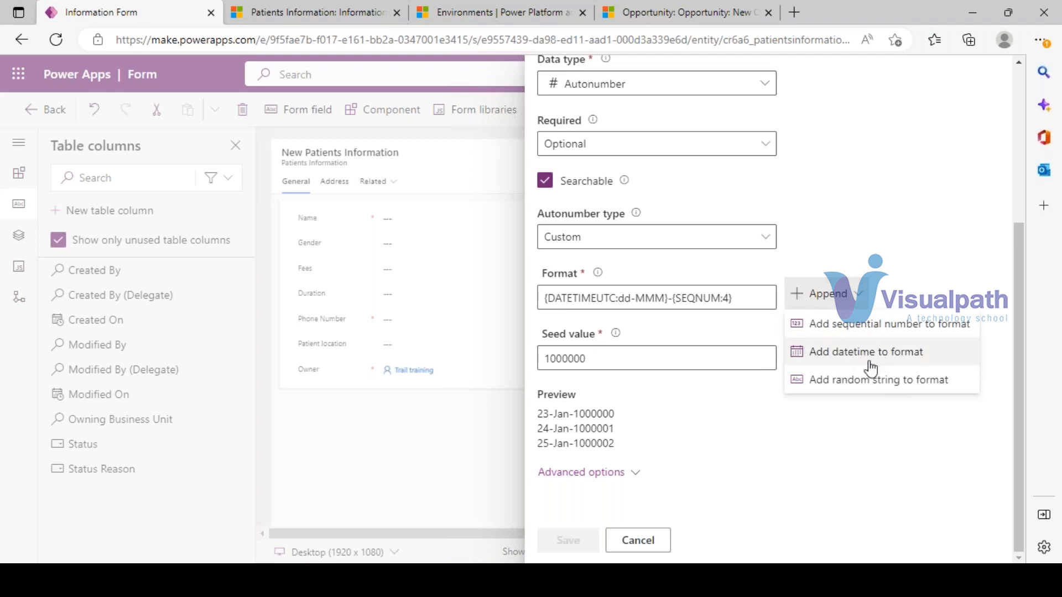
pyautogui.click(893, 384)
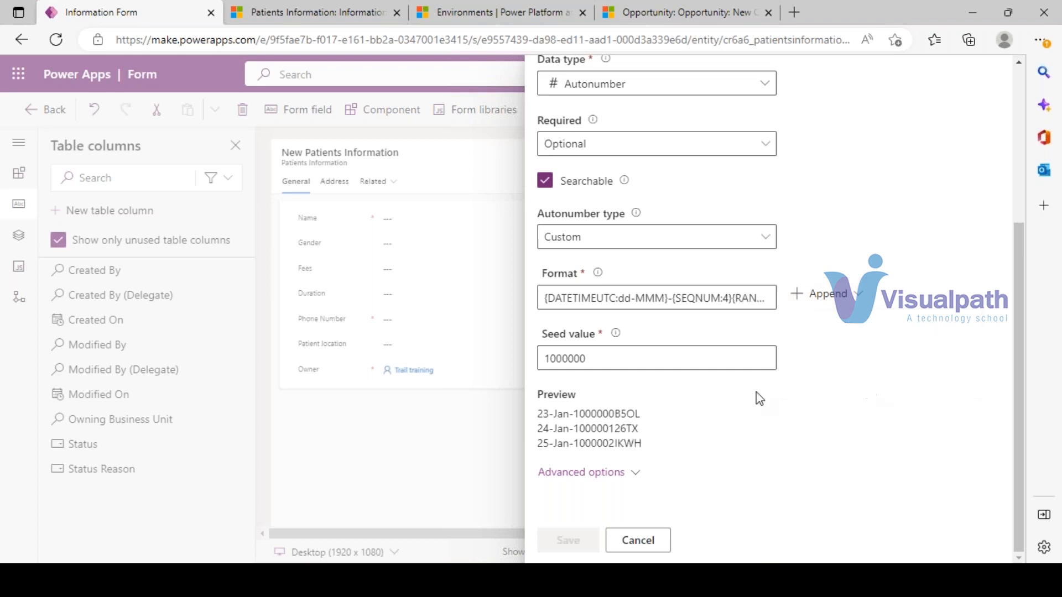
pyautogui.click(818, 293)
pyautogui.click(868, 357)
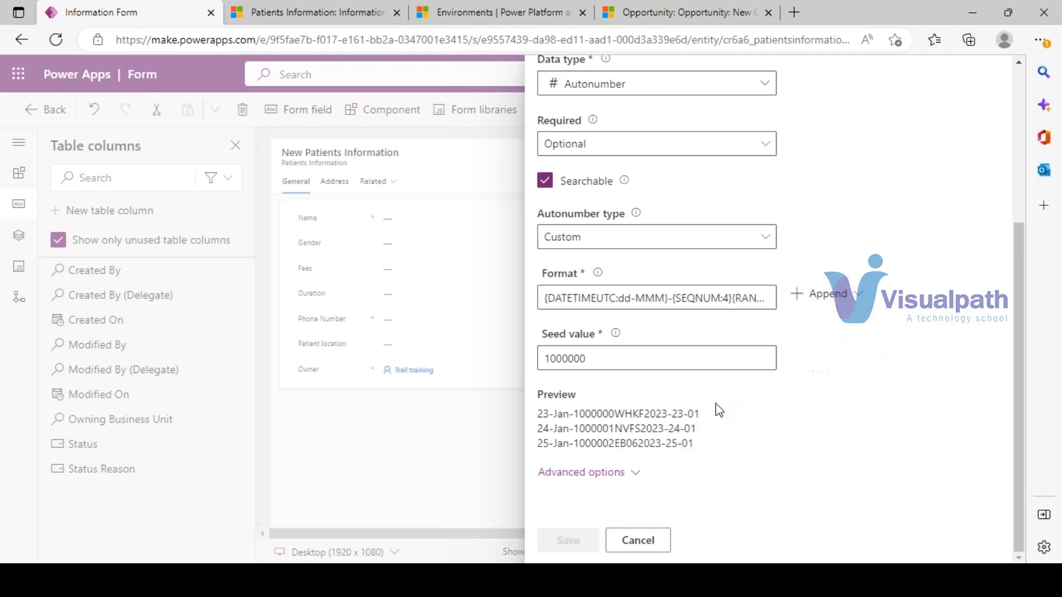
pyautogui.click(820, 294)
pyautogui.click(875, 326)
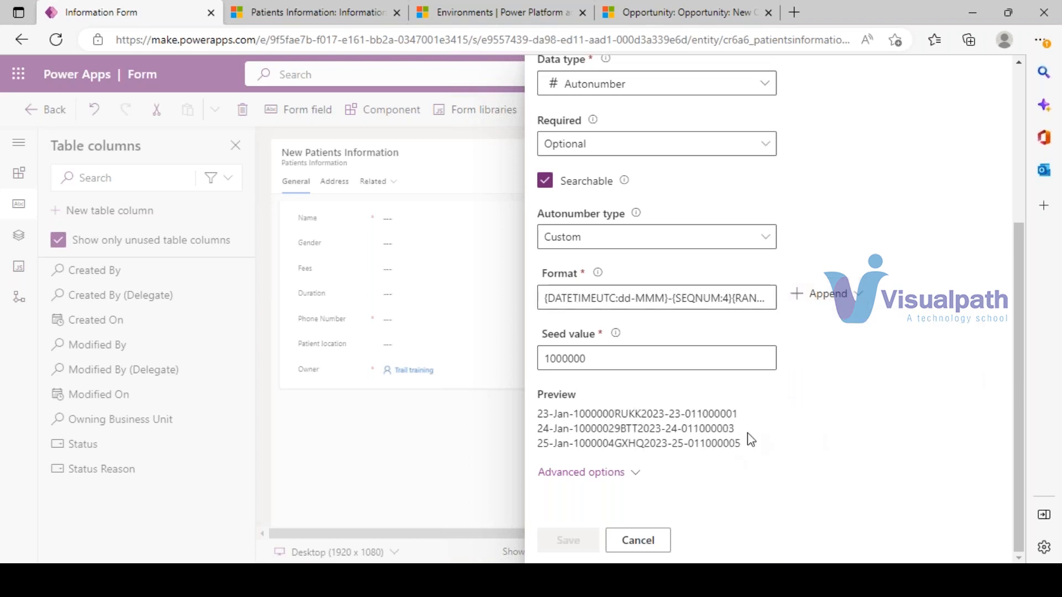
pyautogui.moveTo(738, 438); pyautogui.dragTo(533, 414)
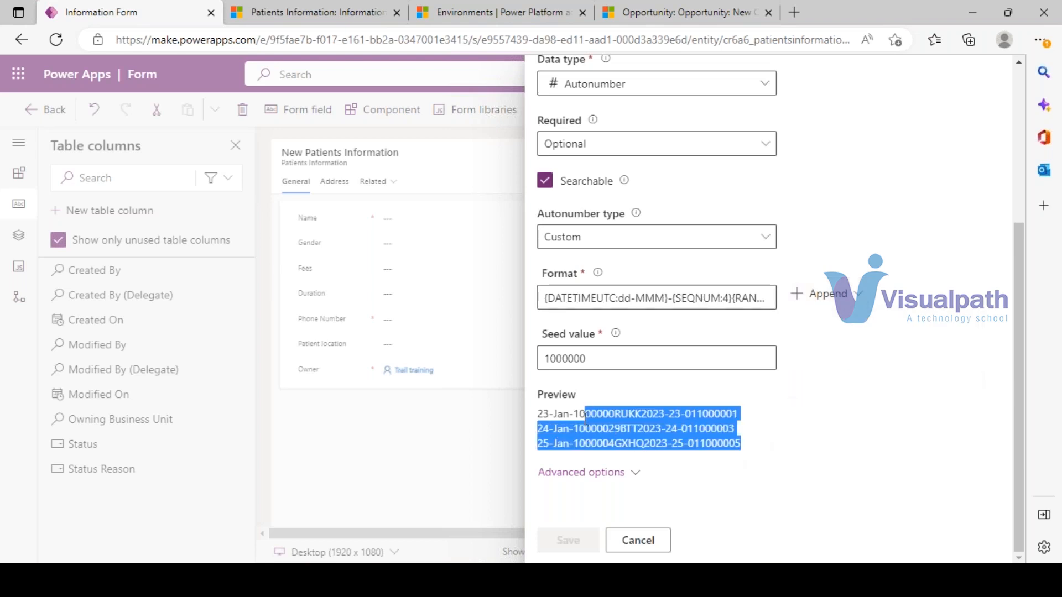
pyautogui.click(789, 432)
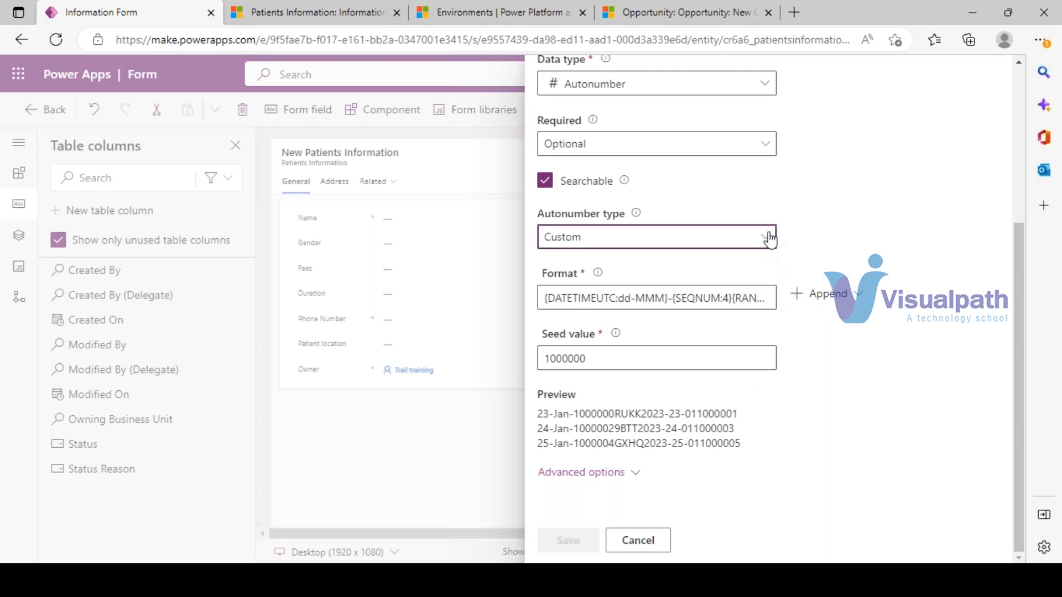
# - Switch the autonumber back to String prefixed number with prefix Pat
pyautogui.click(769, 237)
pyautogui.click(608, 265)
pyautogui.click(552, 302)
pyautogui.write('Pat')
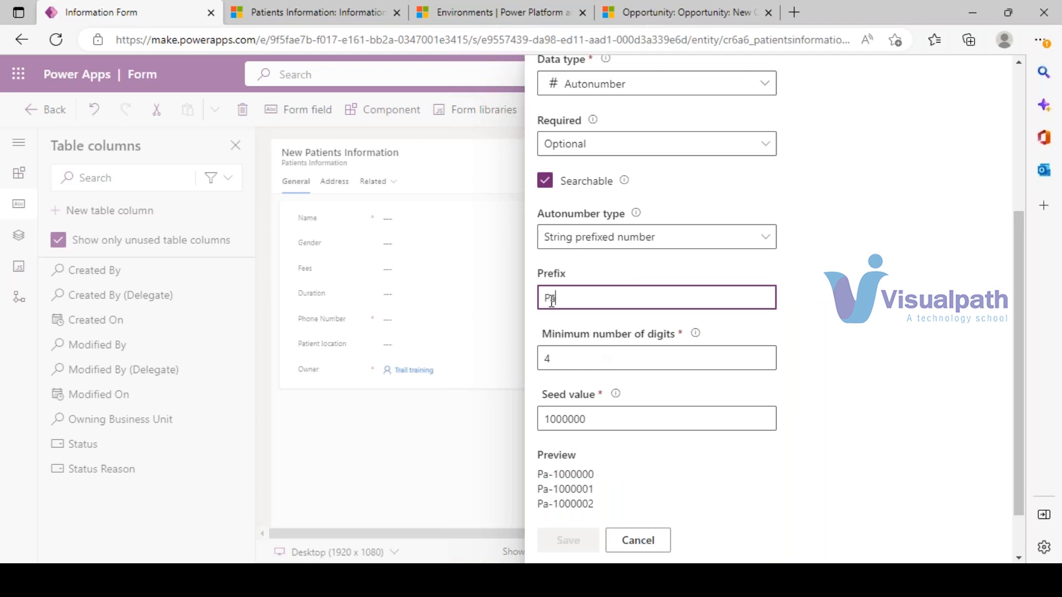
pyautogui.click(673, 488)
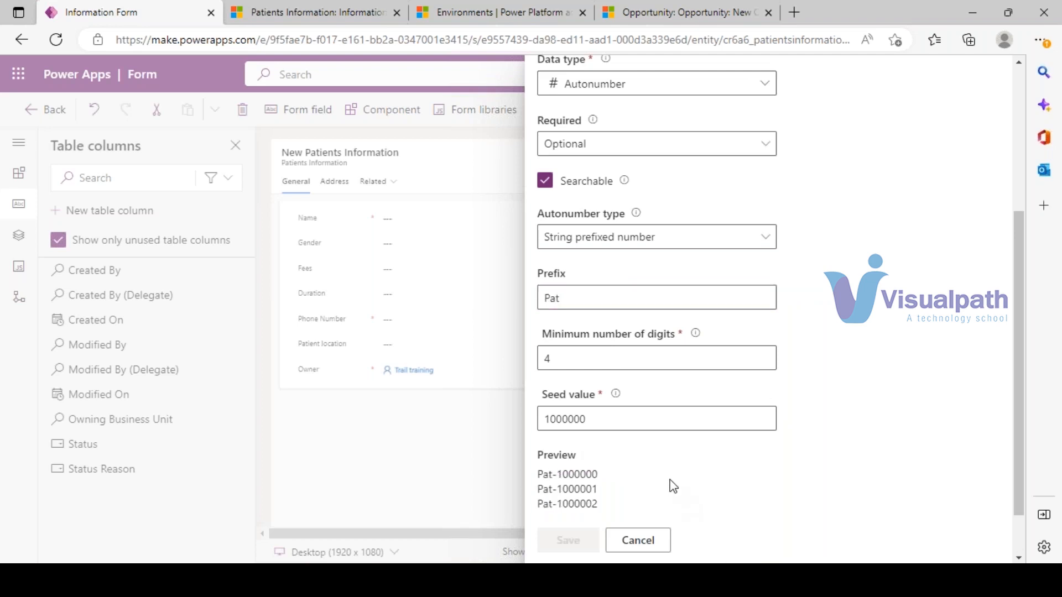
pyautogui.scroll(-1, 769, 408)
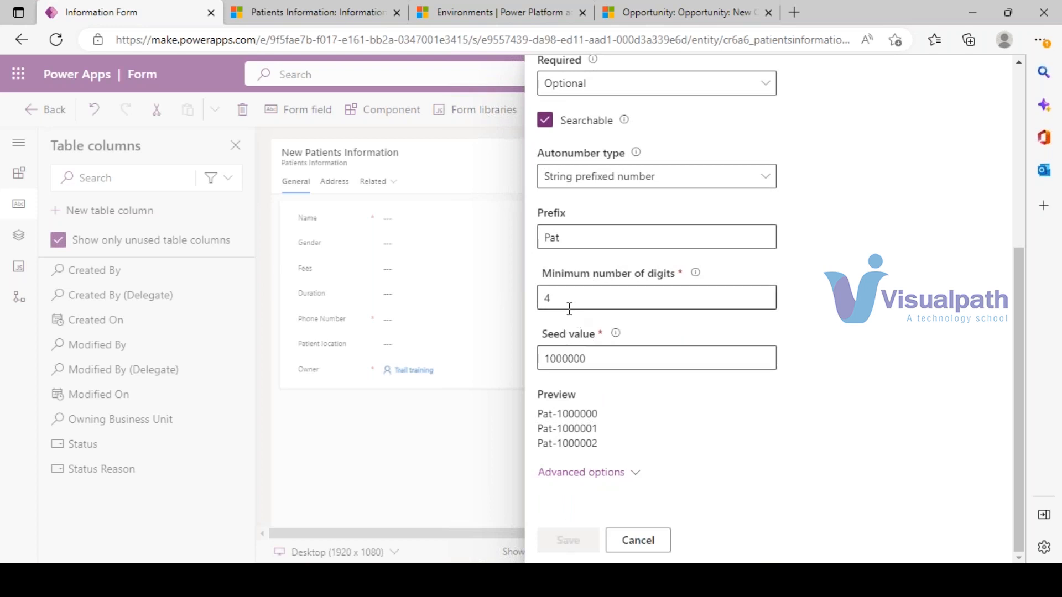
pyautogui.scroll(5, 740, 427)
# - Name the column 'Patient Number' and save it
pyautogui.click(577, 177)
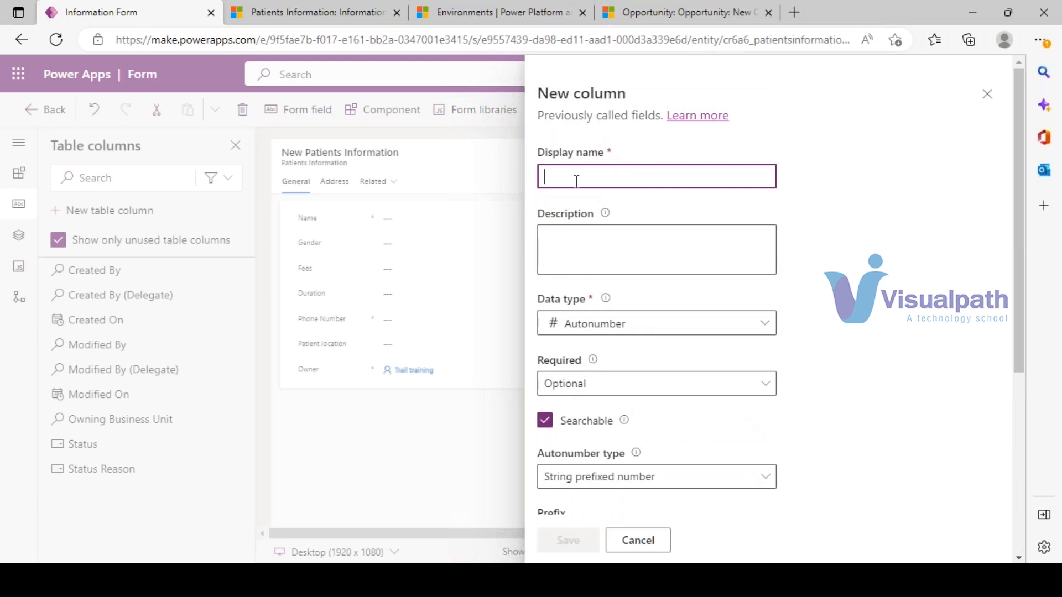
pyautogui.write('Patinet')
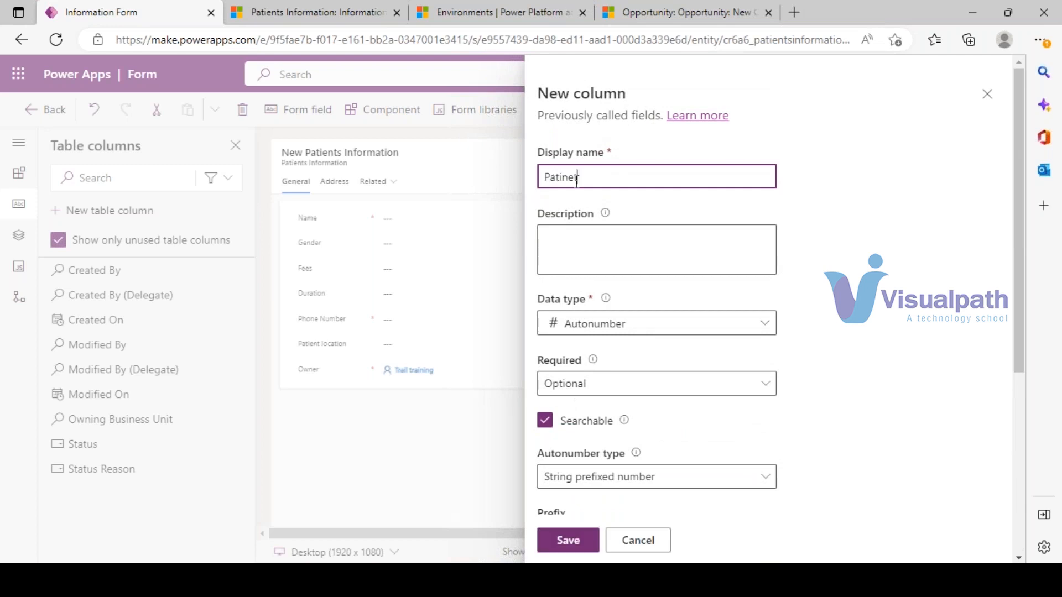
pyautogui.press('BackSpace')
pyautogui.write('ent Number')
pyautogui.click(844, 344)
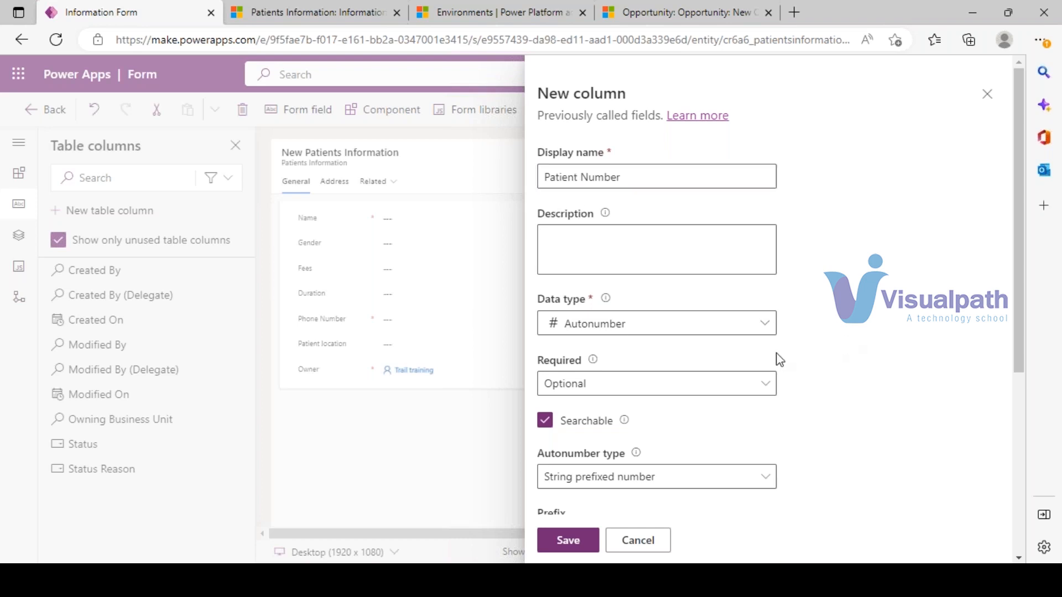
pyautogui.scroll(-4, 777, 358)
pyautogui.click(568, 540)
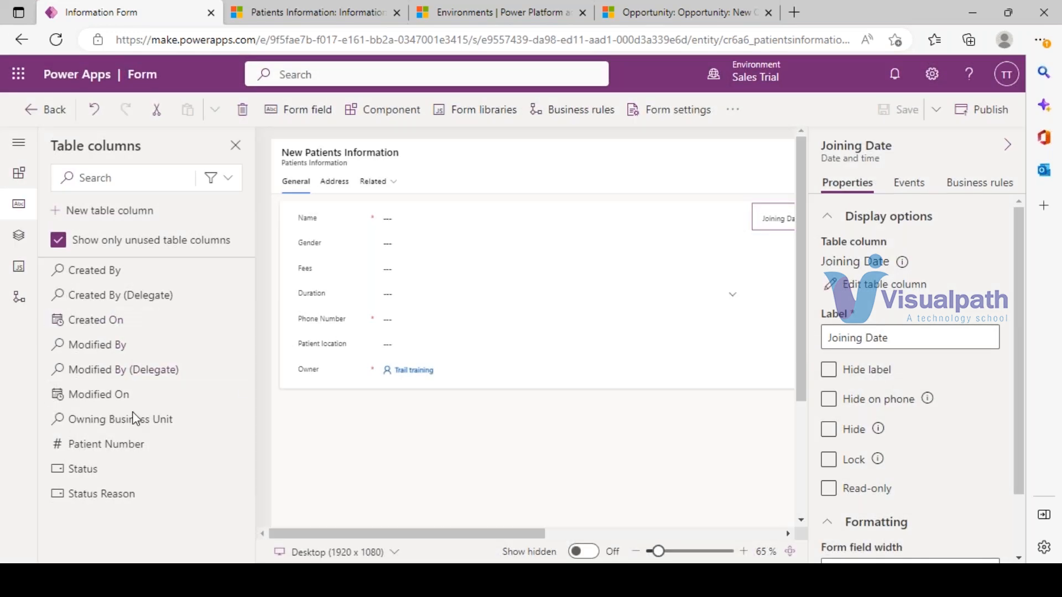
# - Place a read-only Patient Number field above Name on the patient form, then save and publish it
pyautogui.moveTo(78, 443); pyautogui.dragTo(307, 216)
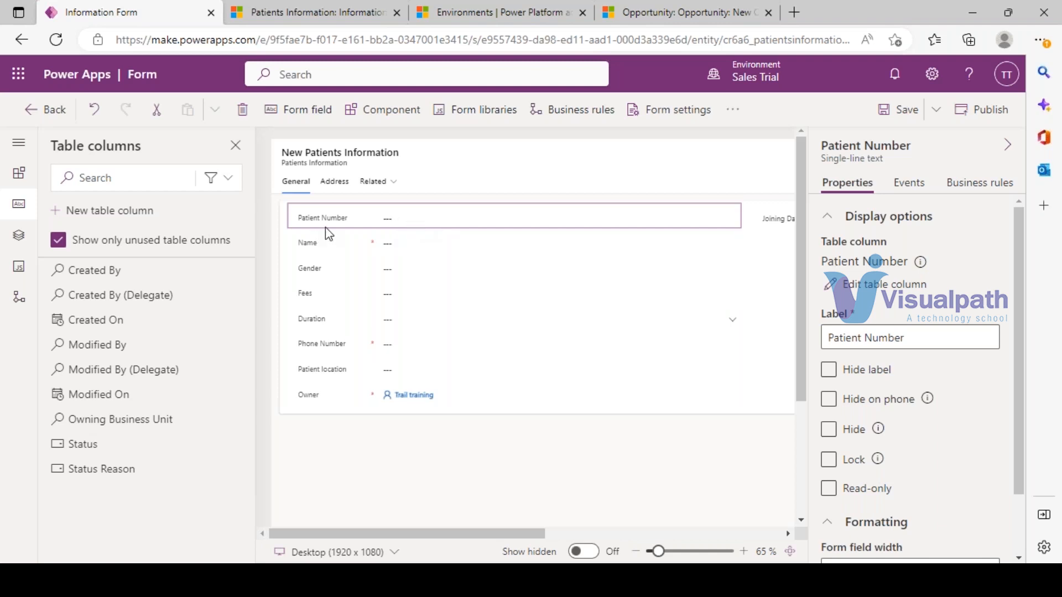
pyautogui.click(828, 487)
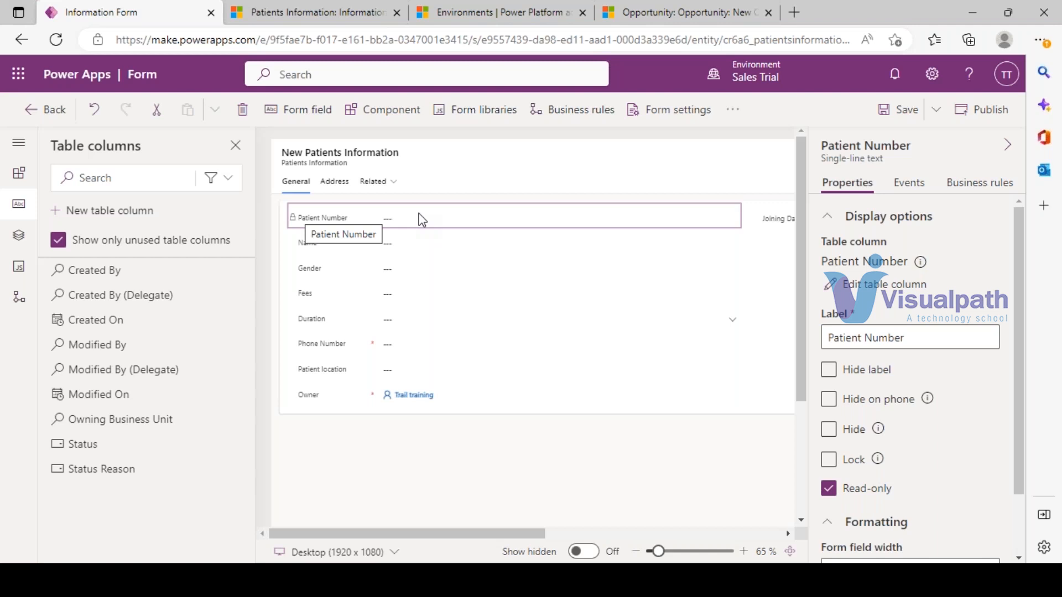
pyautogui.click(905, 110)
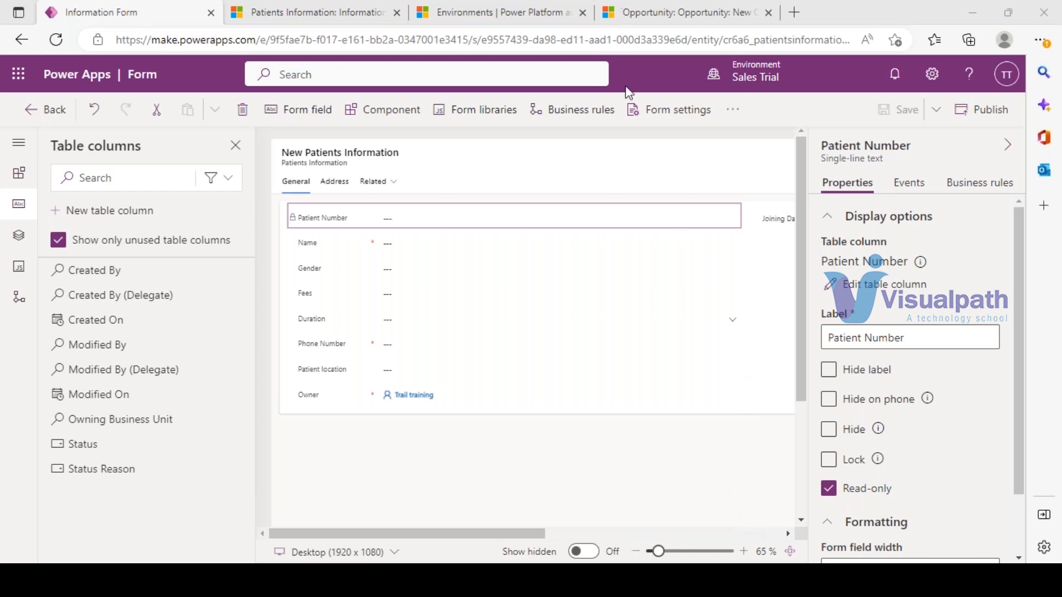
pyautogui.click(982, 109)
# - Reload the p4 patient record page so the read-only Patient Number field appears
pyautogui.click(374, 7)
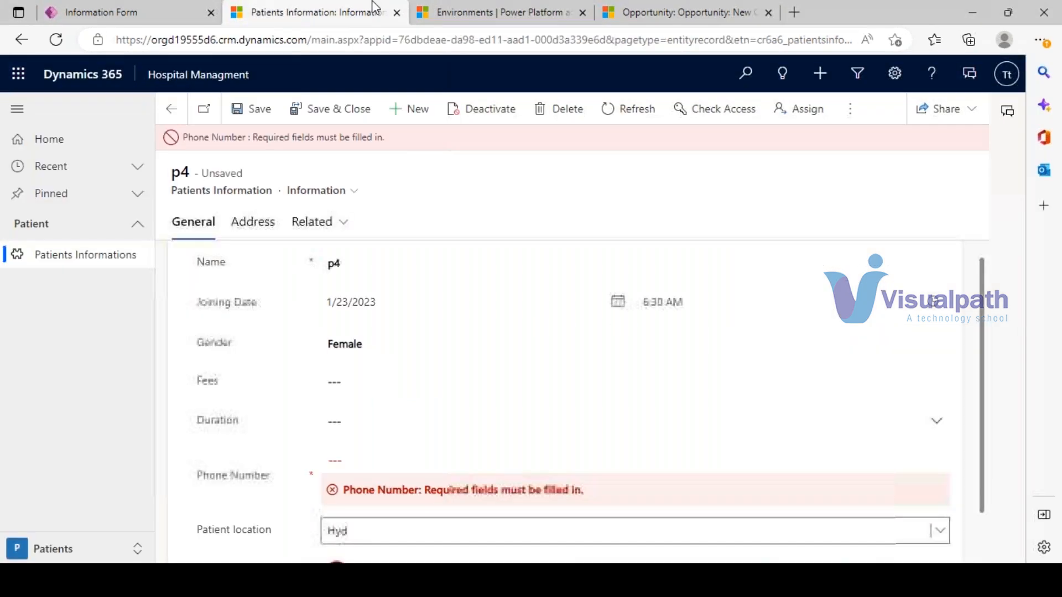
pyautogui.press('F5')
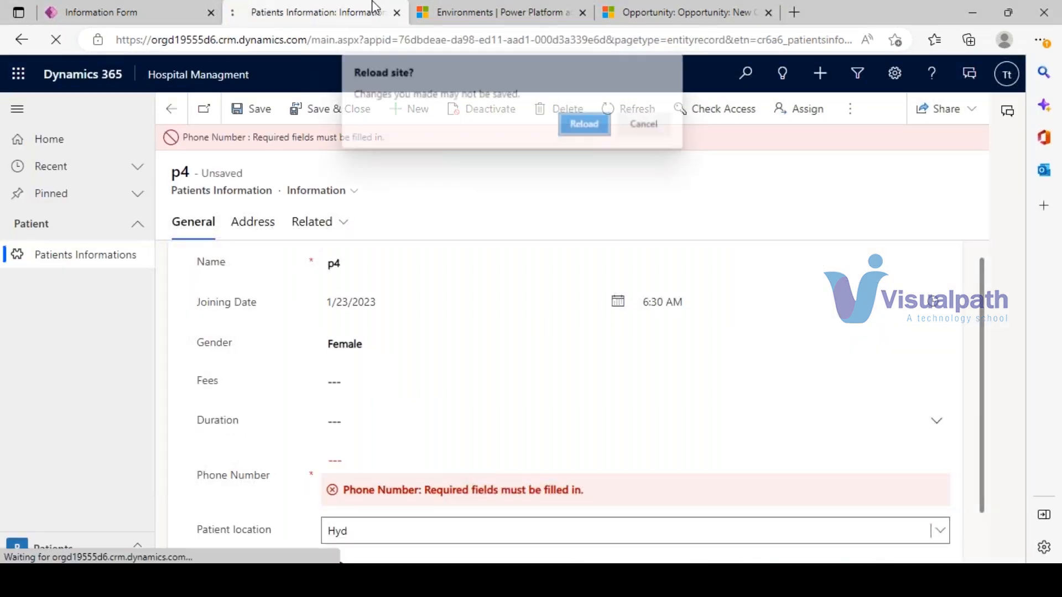
pyautogui.click(584, 124)
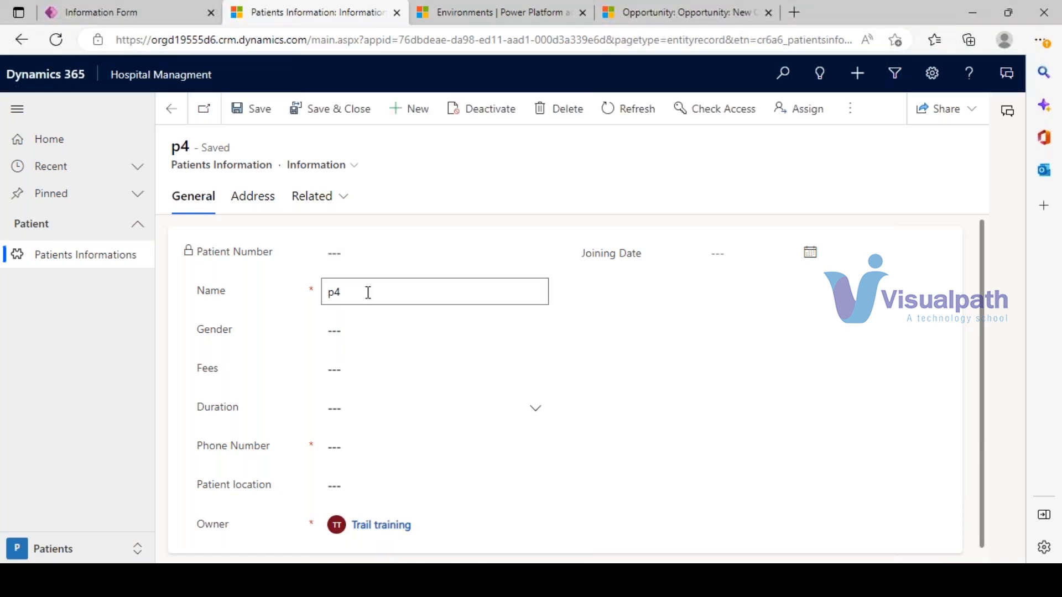
pyautogui.click(373, 292)
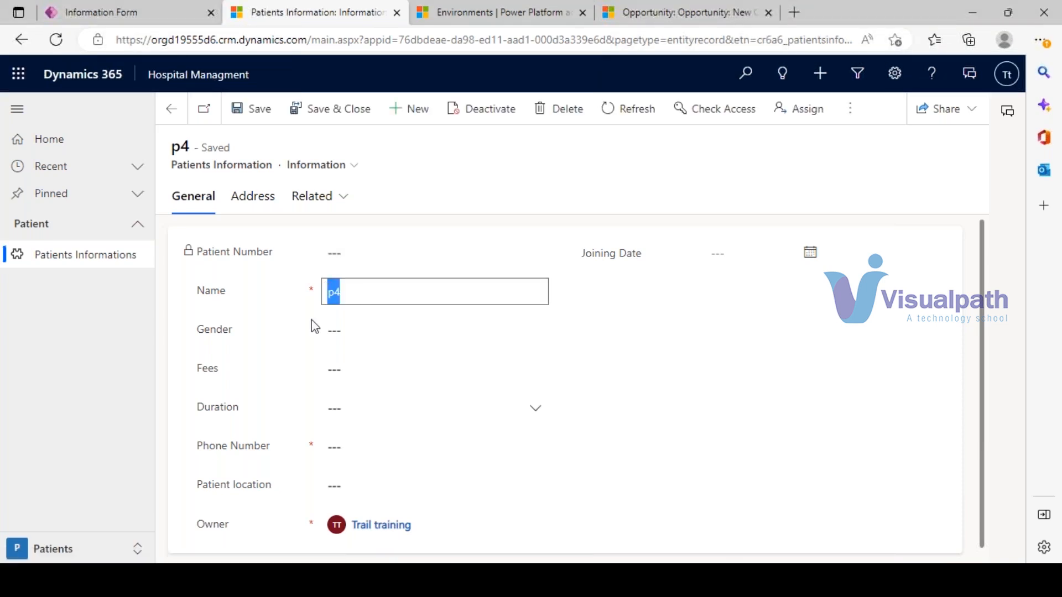
# - Start a new patient record with name Pat 6 and a phone number
pyautogui.click(422, 114)
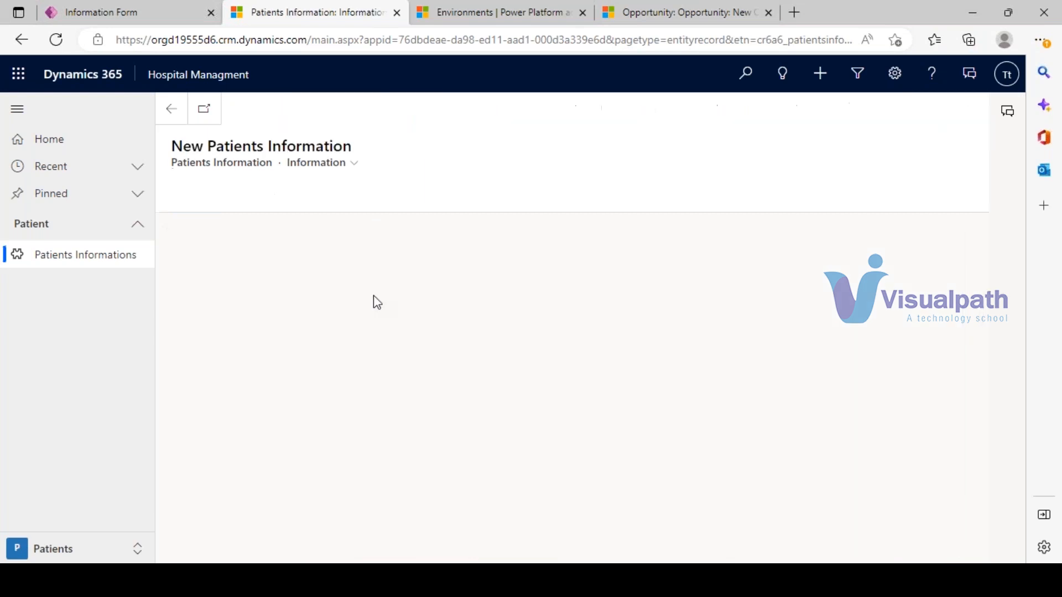
pyautogui.click(331, 291)
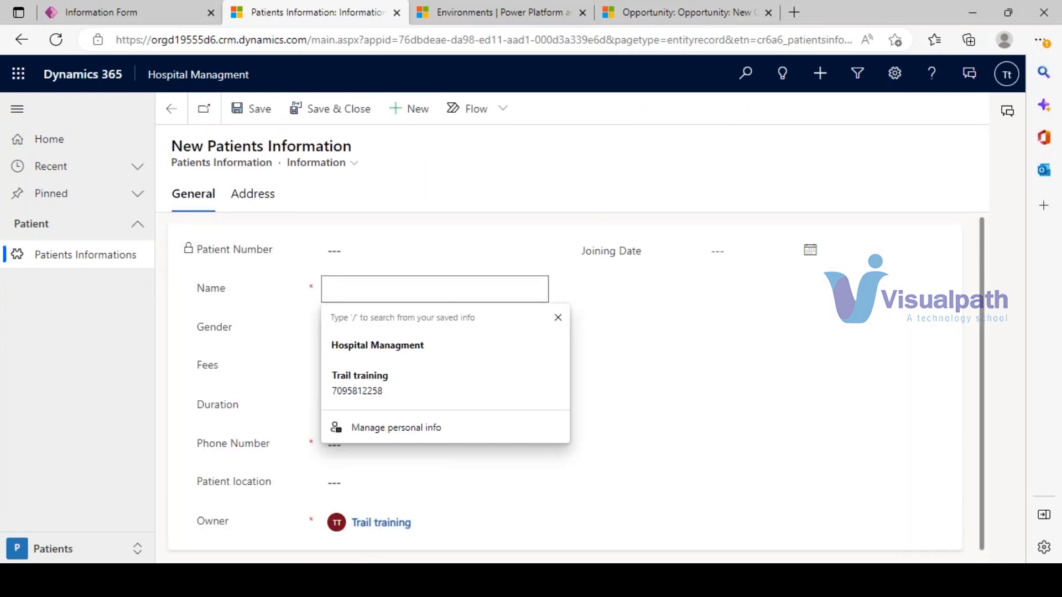
pyautogui.write('Pat 6')
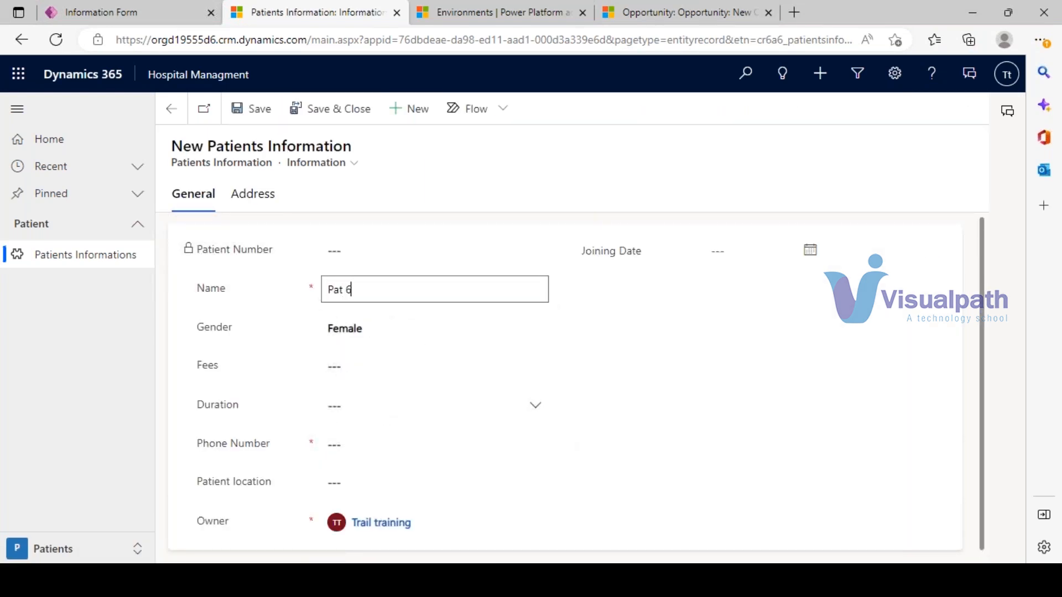
pyautogui.click(350, 440)
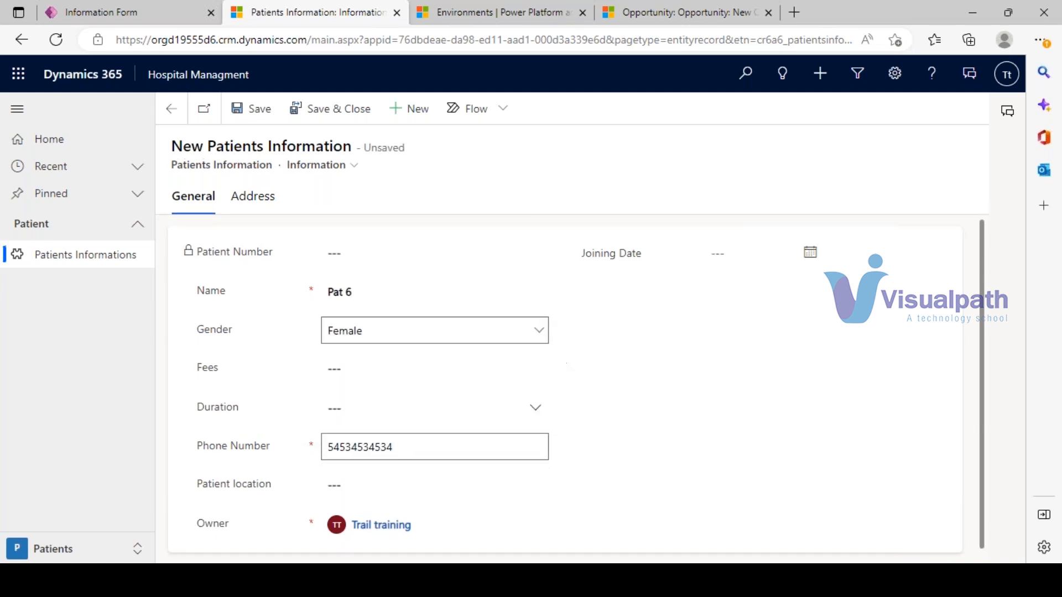
# - Save Pat 6, select its auto-assigned number Pat-1000000, and begin another new patient record
pyautogui.click(246, 109)
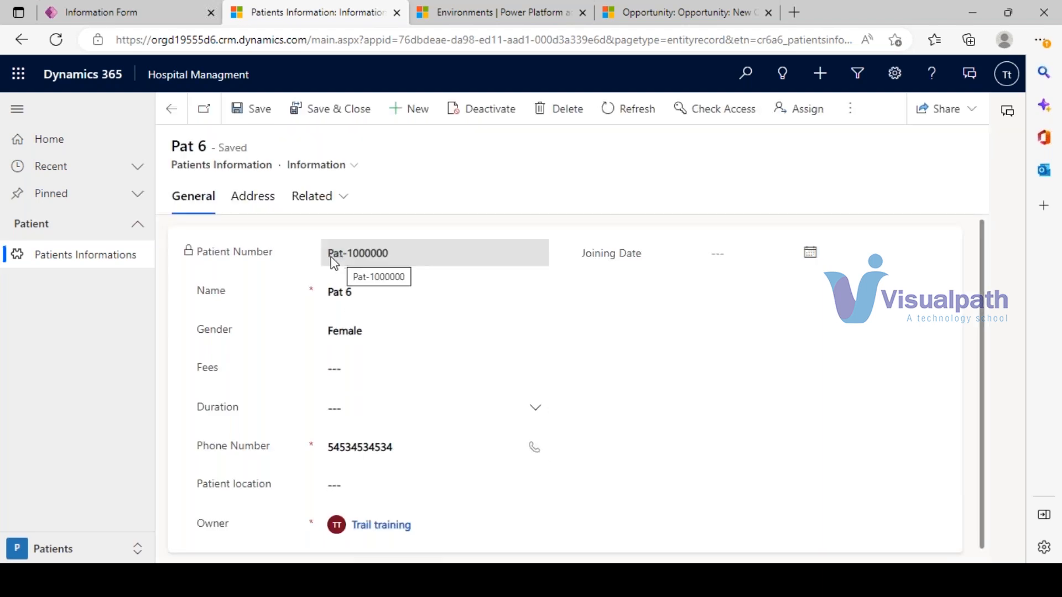
pyautogui.moveTo(330, 257); pyautogui.dragTo(392, 266)
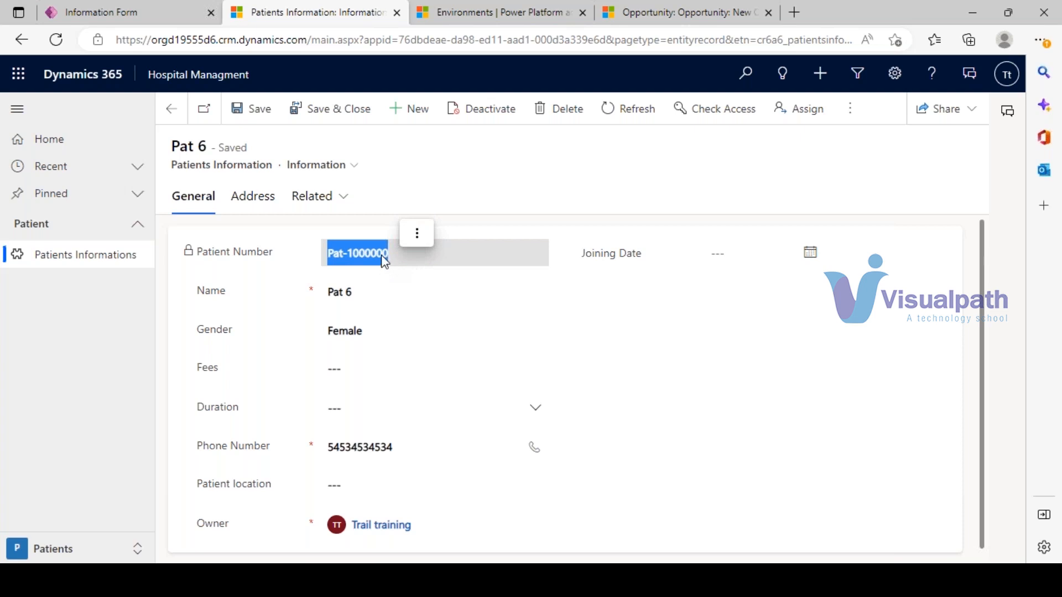
pyautogui.click(407, 113)
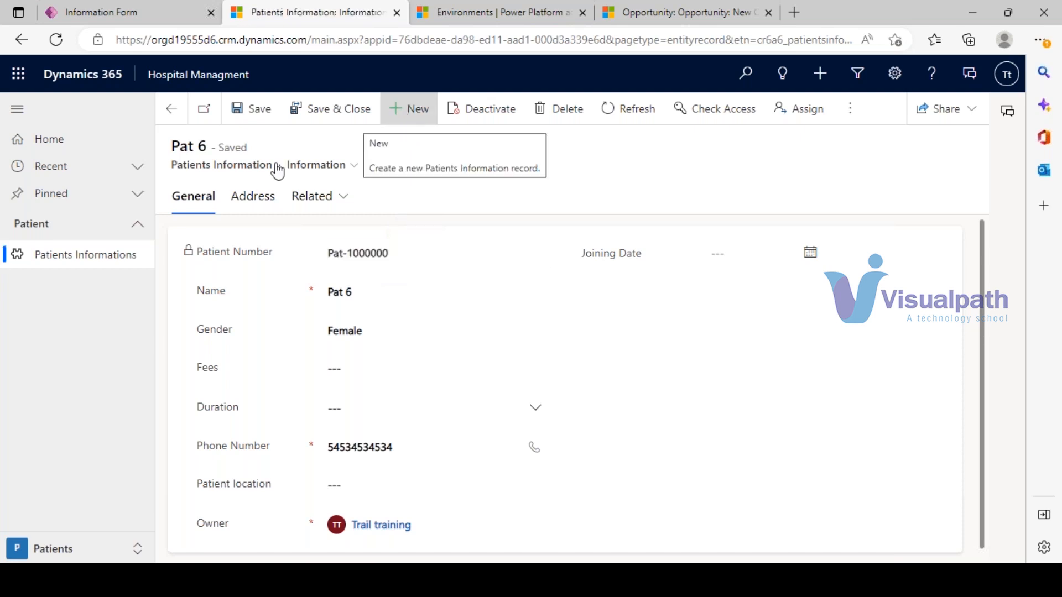
# - Enter Pat 7 as the new patient's name and attempt to save
pyautogui.click(345, 292)
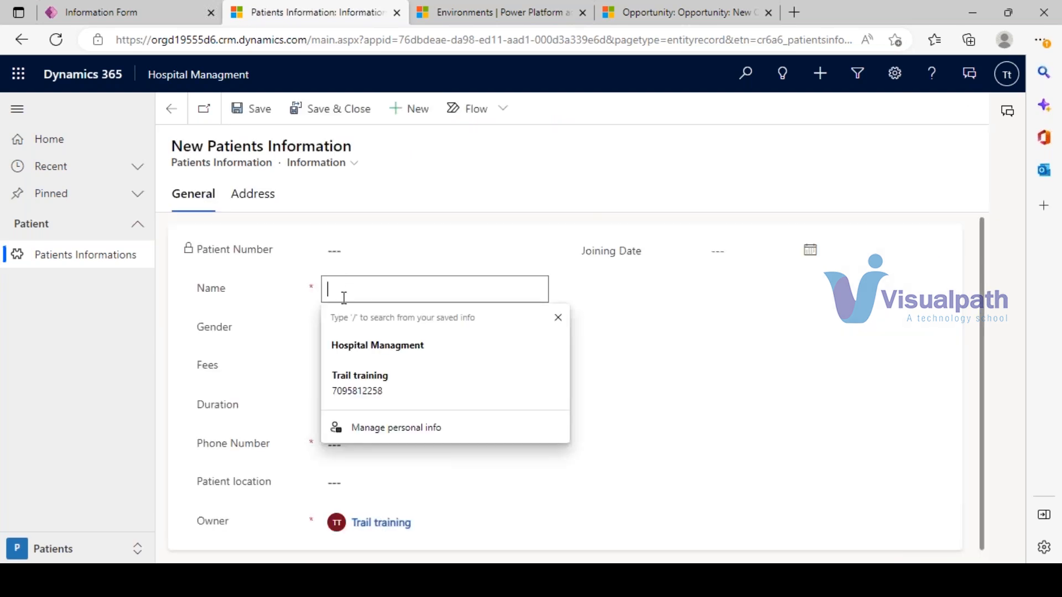
pyautogui.write('Pat ')
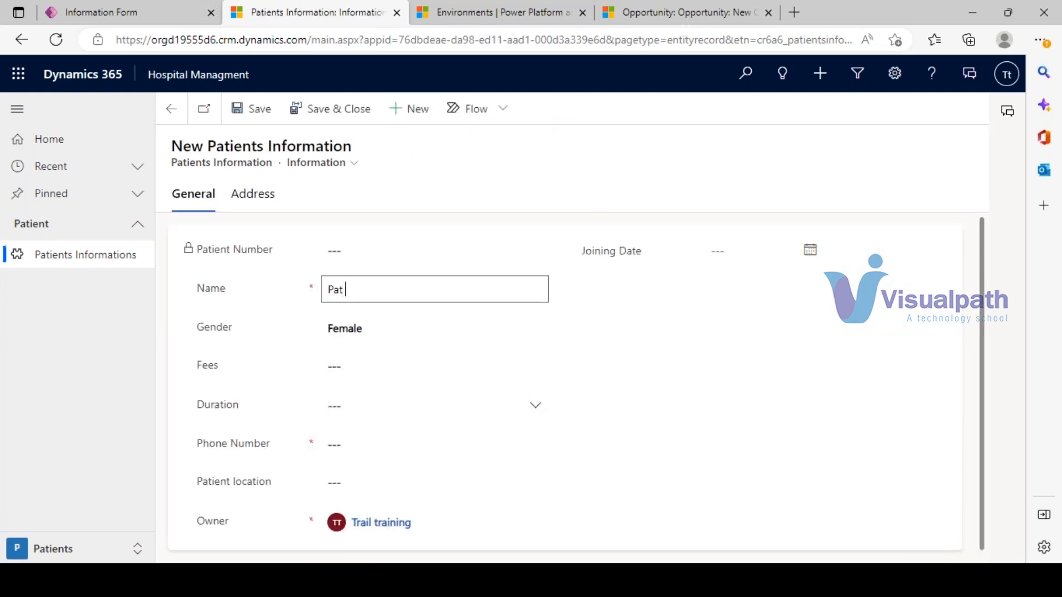
pyautogui.write('7')
pyautogui.click(256, 110)
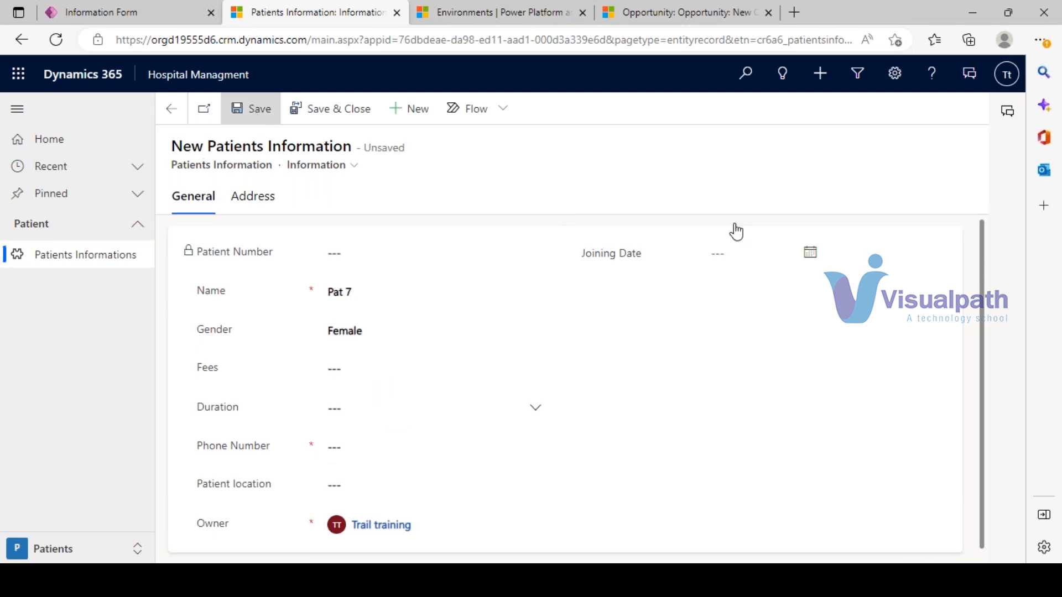
# - Add the missing phone number, save Pat 7 as Pat-1000001, and return to the form designer
pyautogui.click(382, 484)
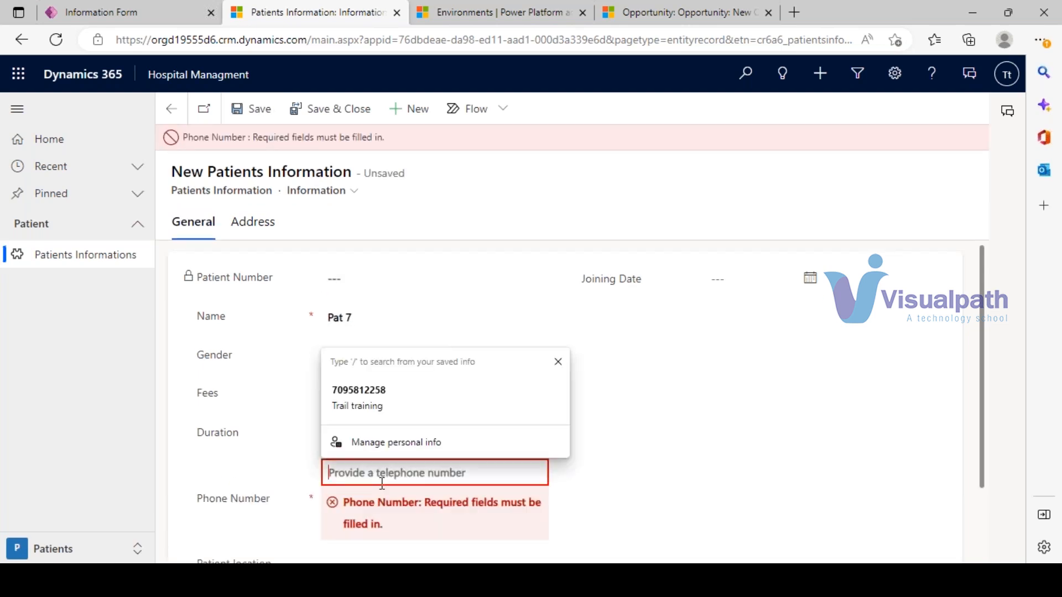
pyautogui.write('52352323')
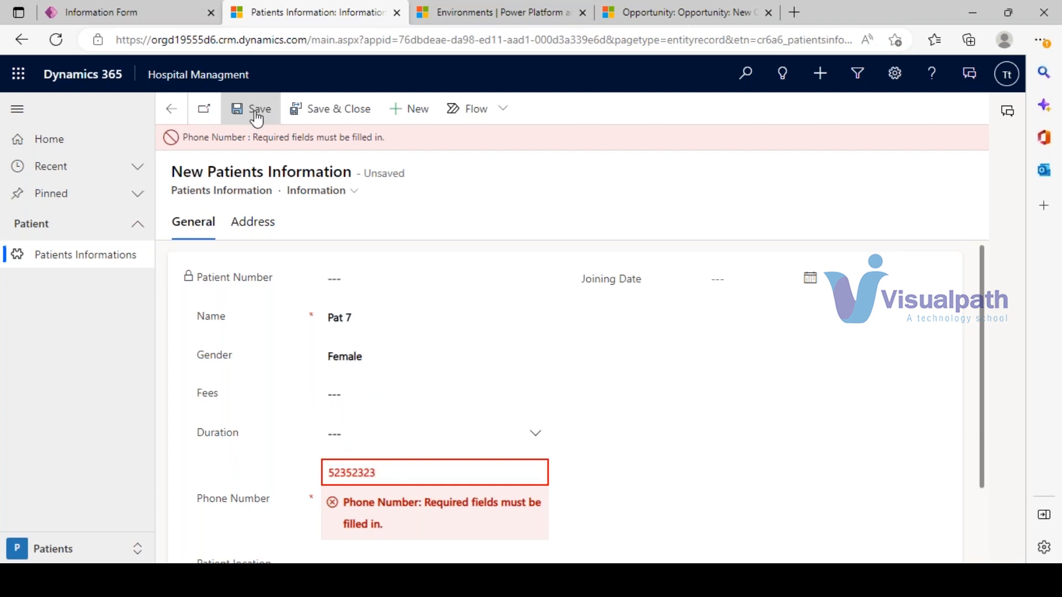
pyautogui.click(256, 113)
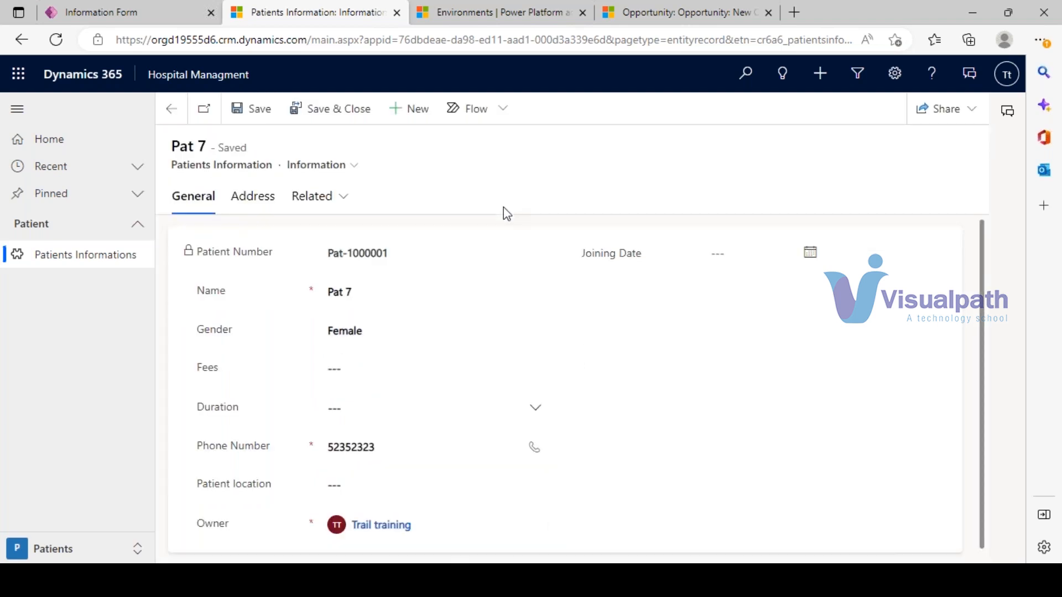
pyautogui.moveTo(342, 260); pyautogui.dragTo(398, 260)
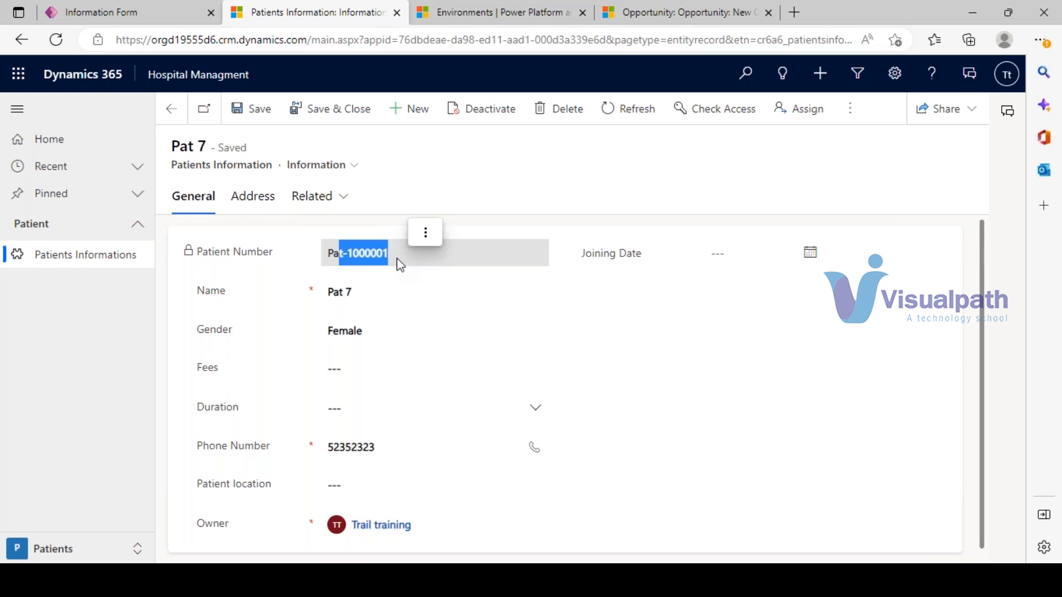
pyautogui.click(117, 7)
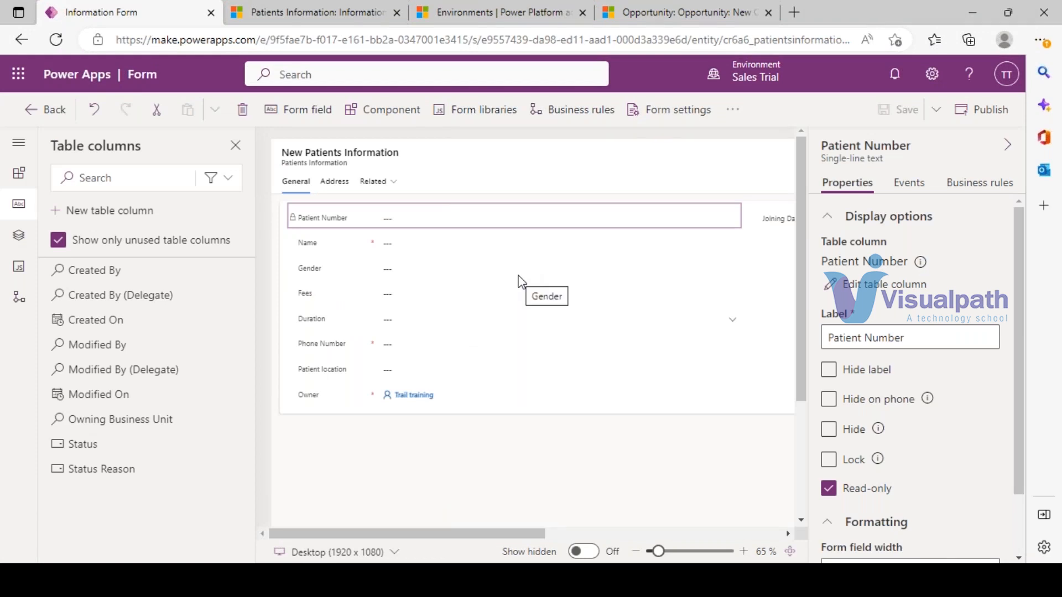
# - Check which forms the Pat 7 record can switch between, then go to the Patients Information Forms list
pyautogui.click(310, 12)
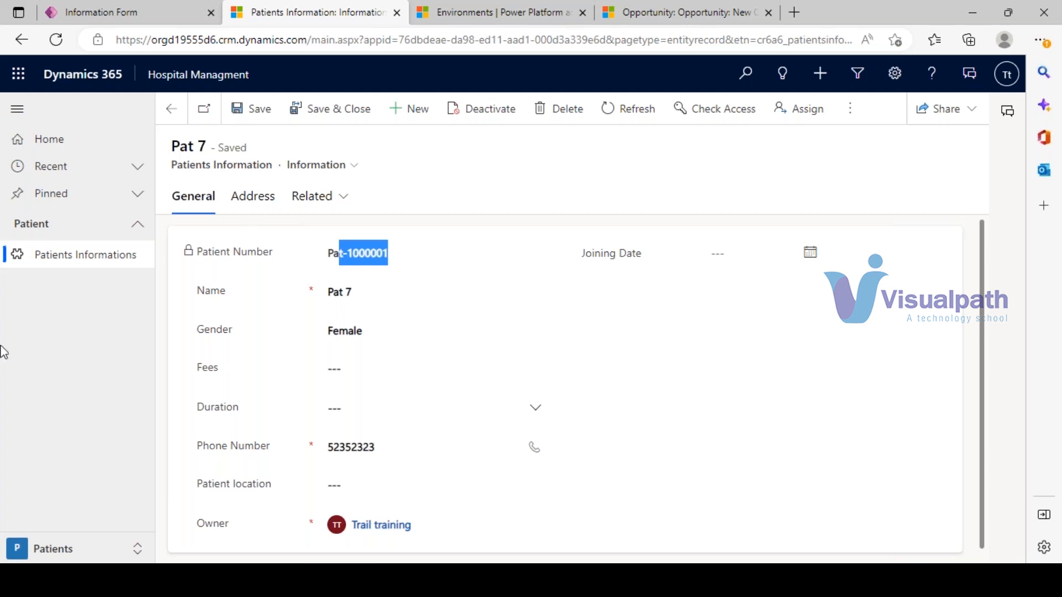
pyautogui.click(154, 11)
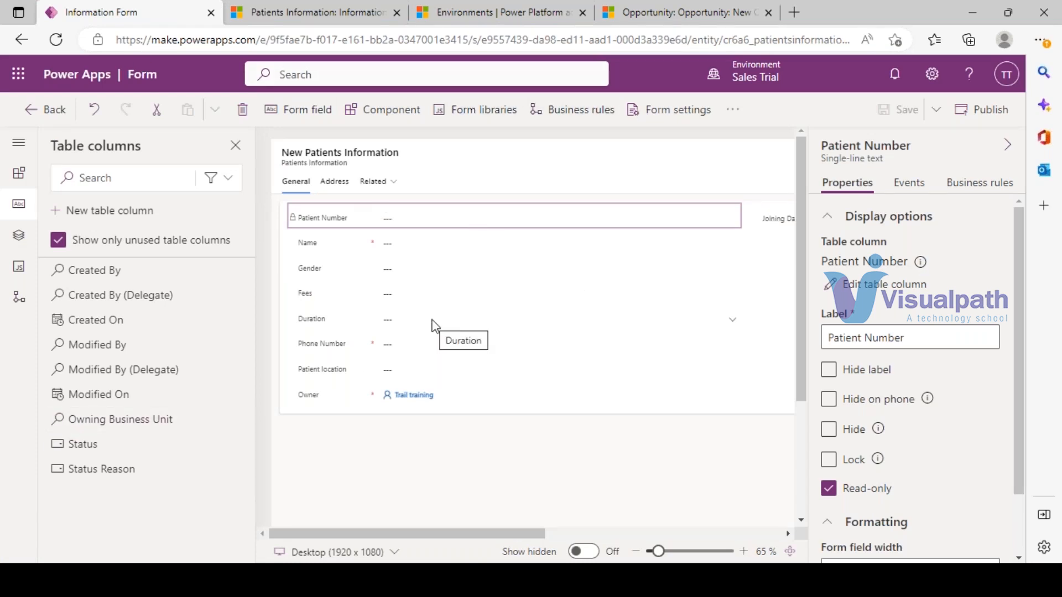
pyautogui.click(29, 111)
pyautogui.click(347, 10)
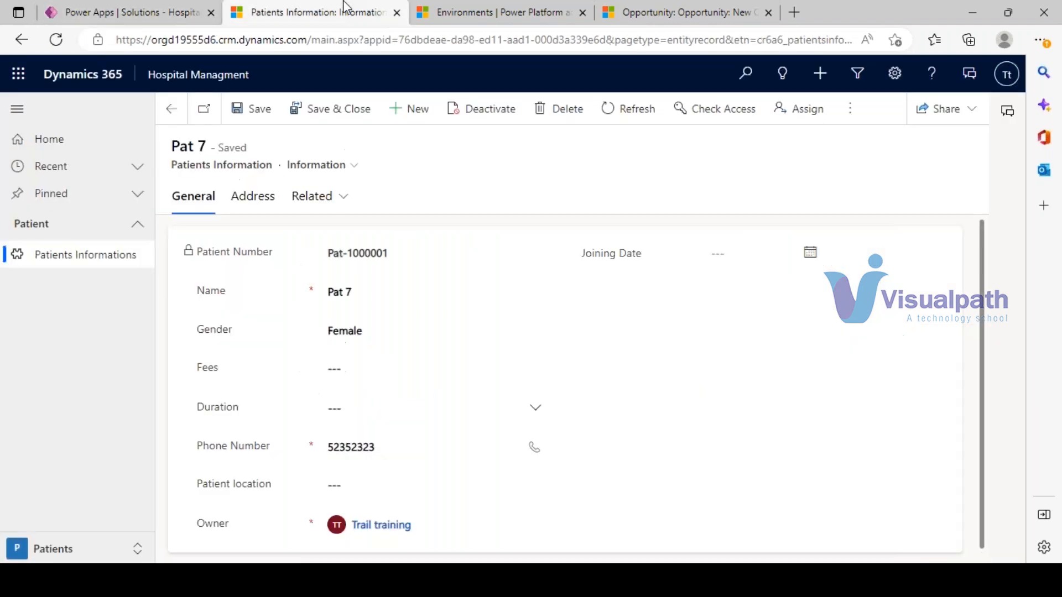
pyautogui.click(339, 198)
pyautogui.click(312, 164)
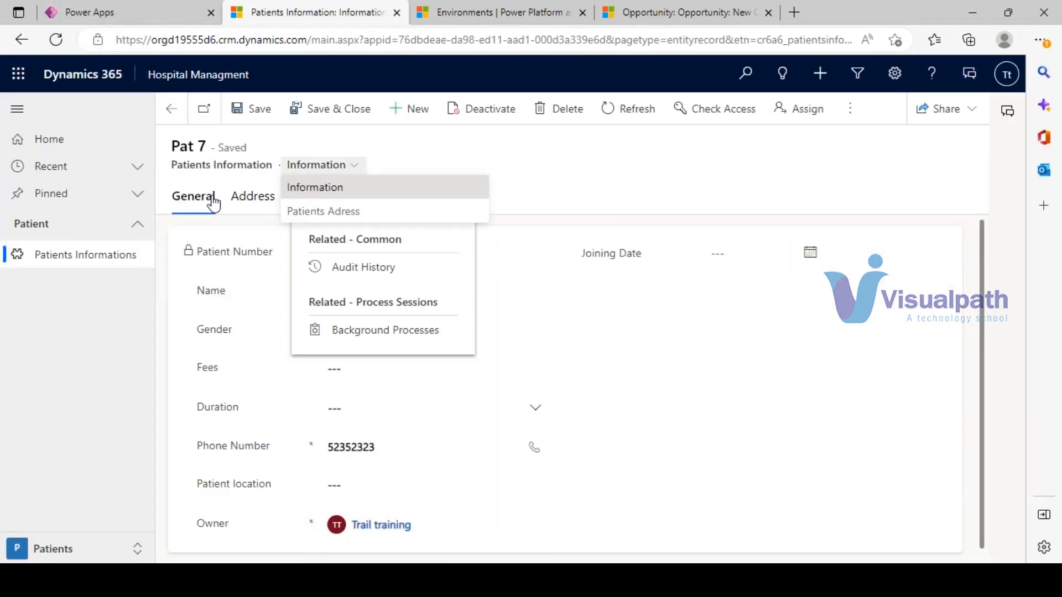
pyautogui.click(582, 153)
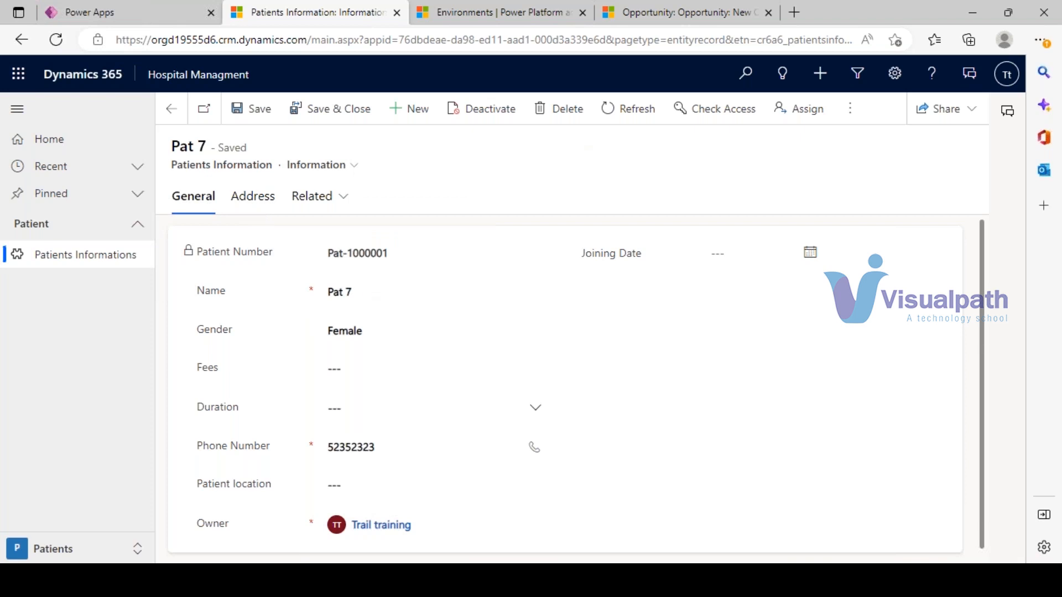
pyautogui.click(161, 8)
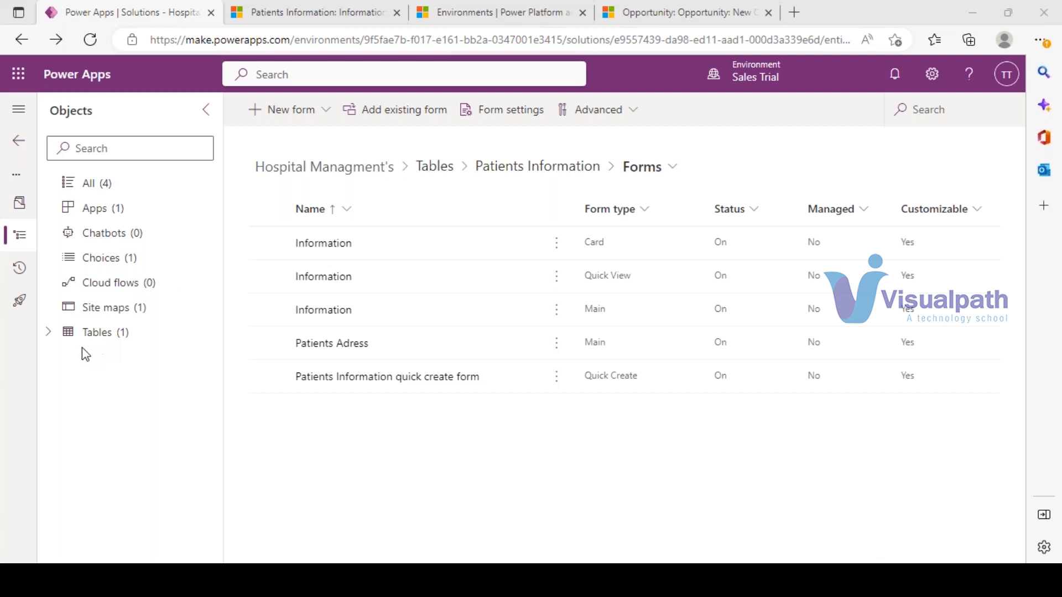
# - Expand the Patients Information table and open its main Information form in the designer
pyautogui.click(48, 332)
pyautogui.click(68, 361)
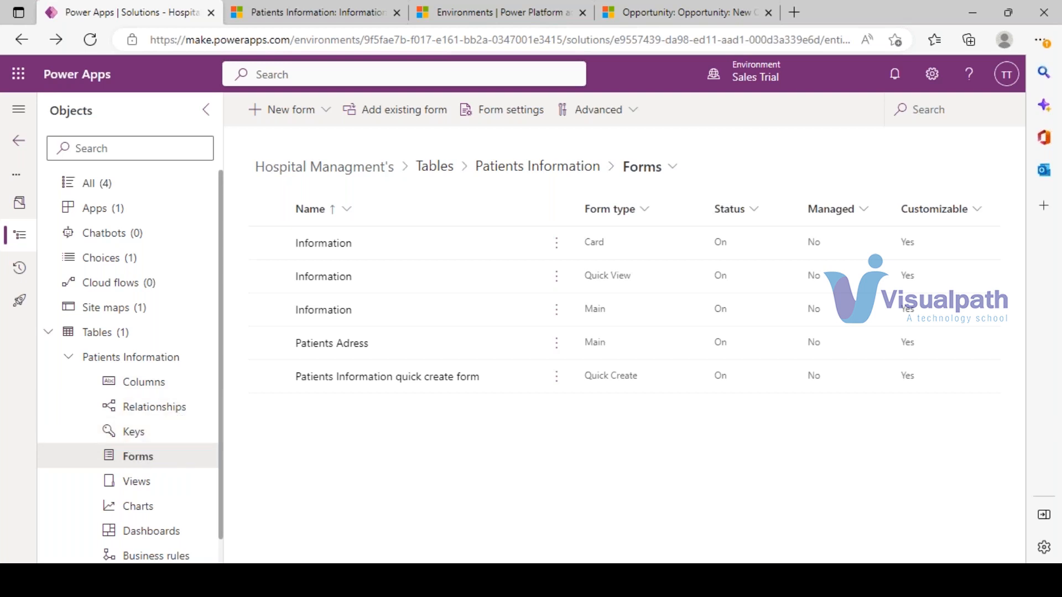
pyautogui.click(352, 12)
pyautogui.scroll(-1, 364, 442)
pyautogui.scroll(1, 343, 436)
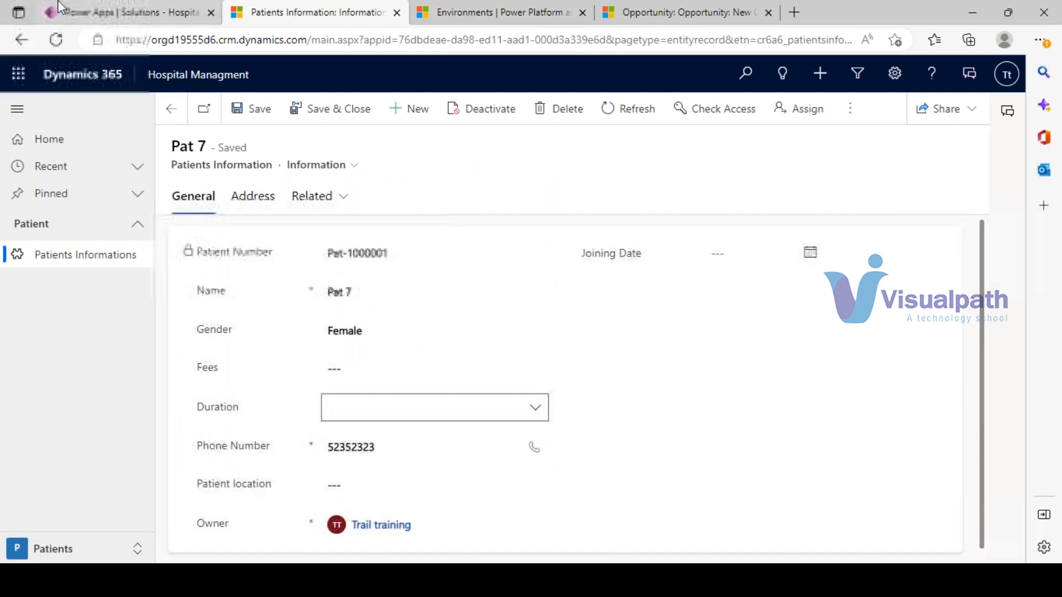
pyautogui.click(95, 8)
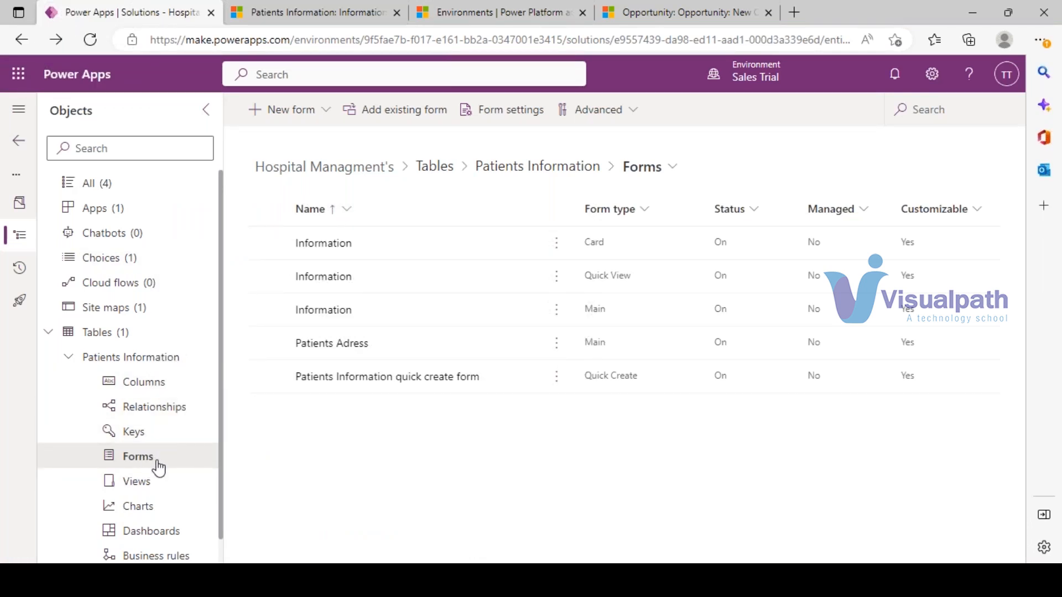
pyautogui.click(440, 332)
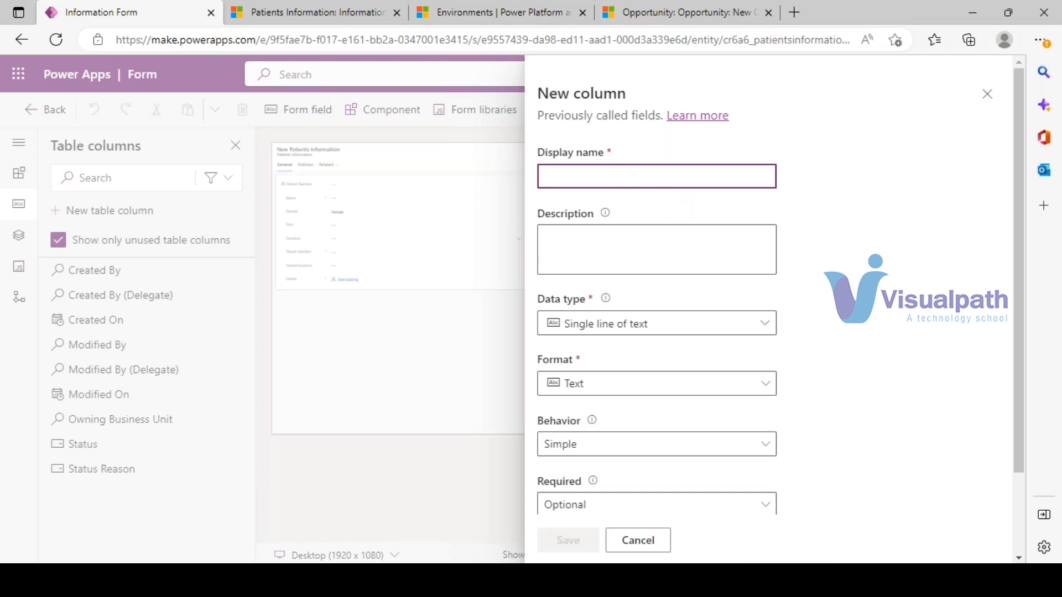
# - Create a new column named Email with Simple behavior and Email format, and save it
pyautogui.write('Email')
pyautogui.click(618, 325)
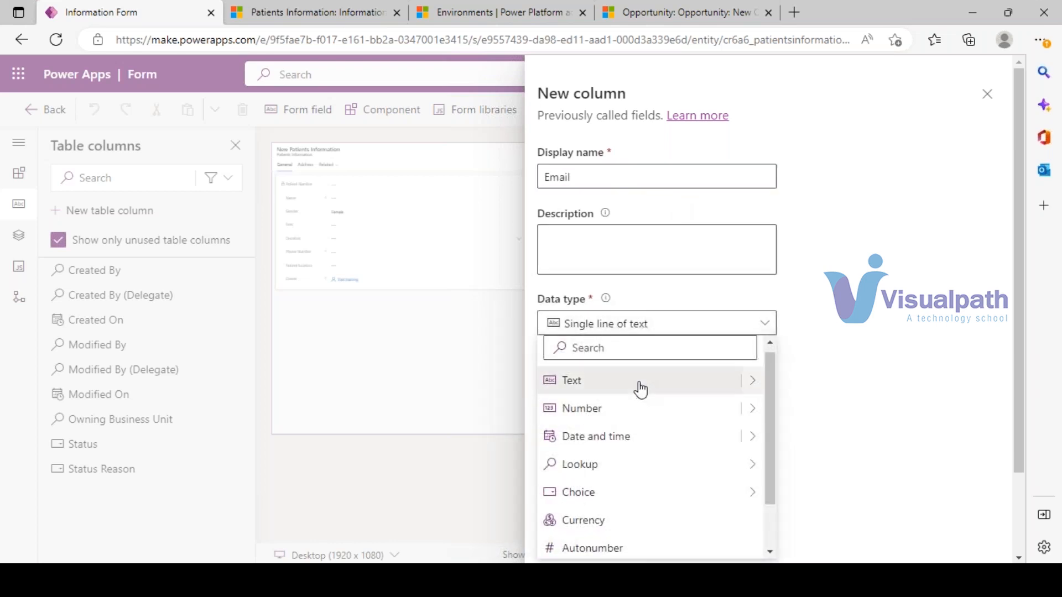
pyautogui.click(858, 366)
pyautogui.click(622, 447)
pyautogui.click(590, 383)
pyautogui.click(590, 384)
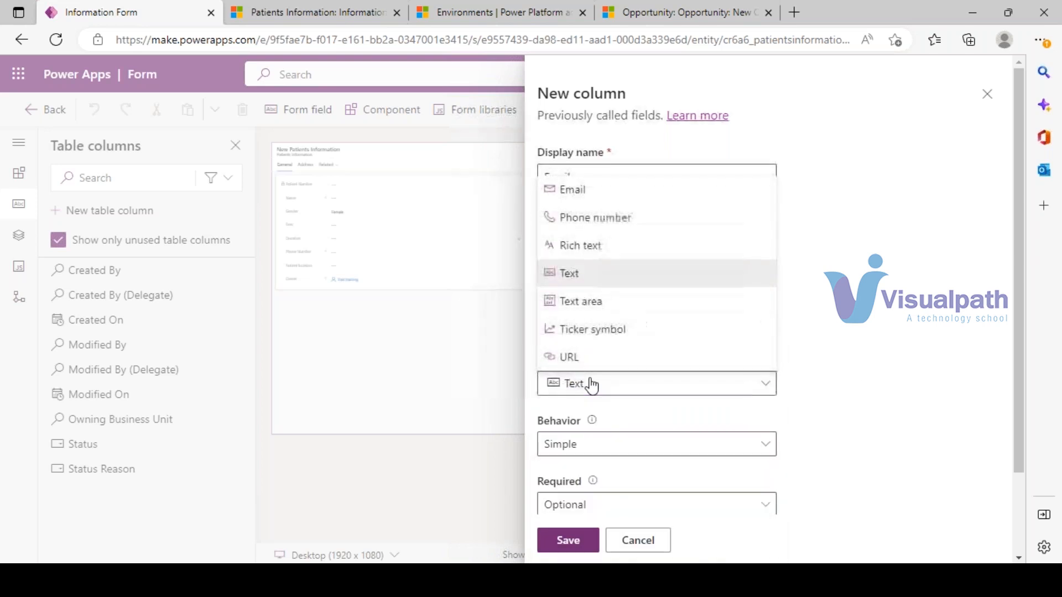
pyautogui.click(573, 191)
pyautogui.click(568, 542)
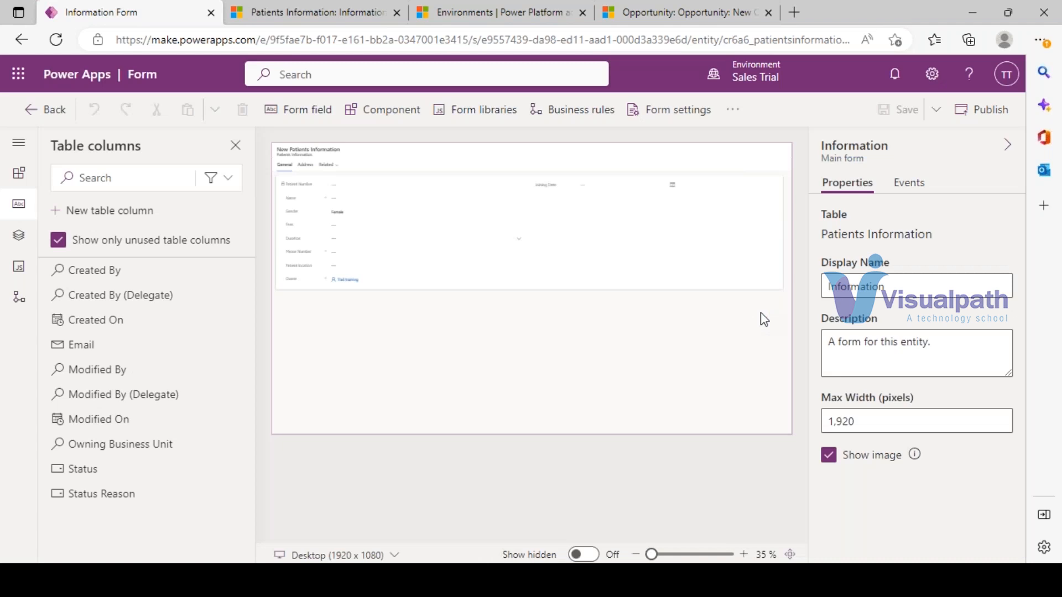
# - Place the Email field below Fees on the Information form and save the form
pyautogui.moveTo(105, 346); pyautogui.dragTo(308, 204)
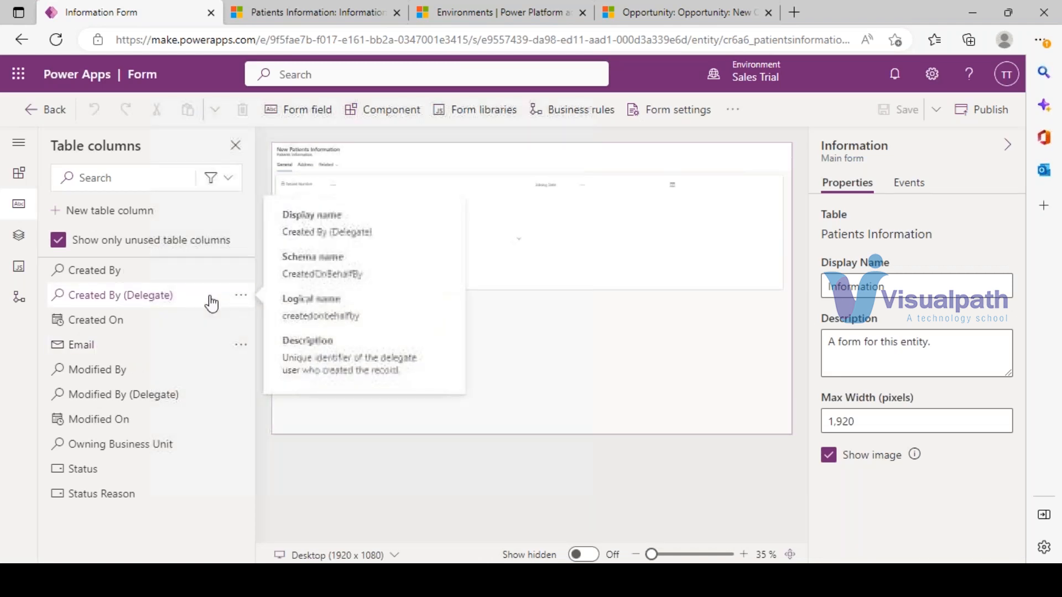
pyautogui.moveTo(88, 348); pyautogui.dragTo(303, 237)
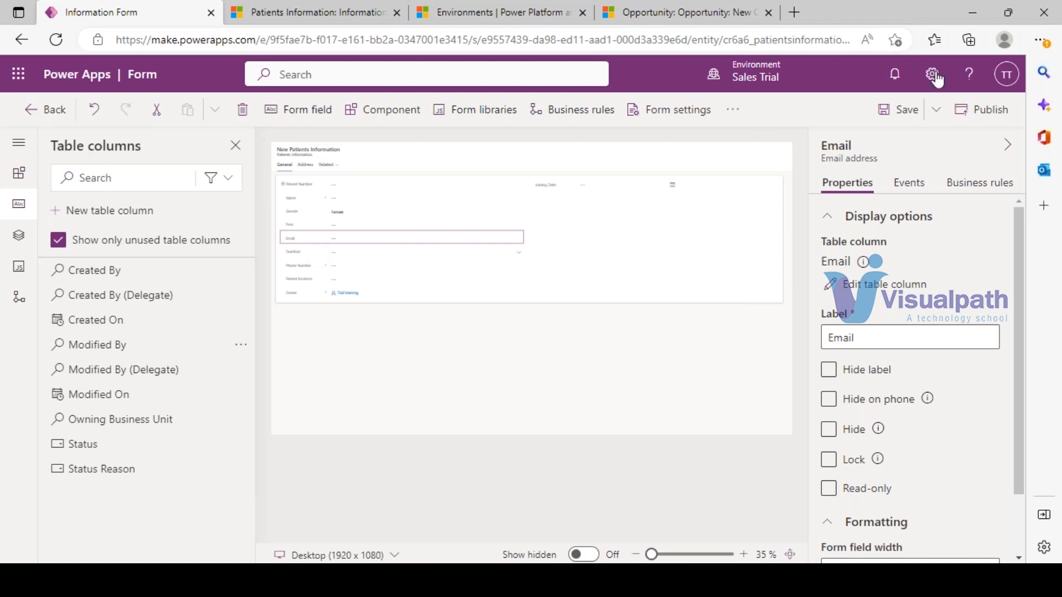
pyautogui.click(898, 110)
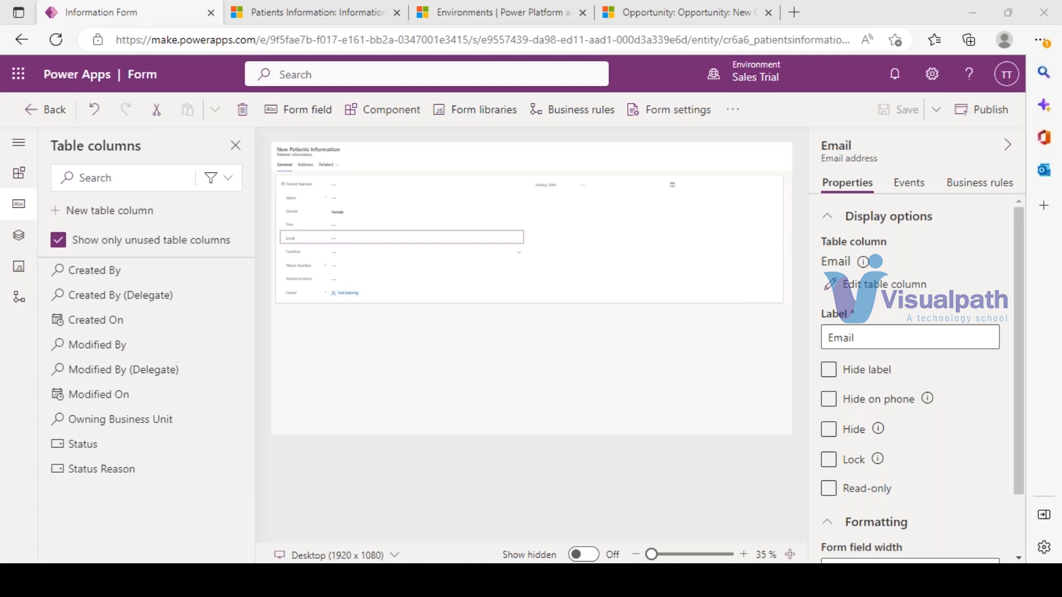
pyautogui.click(46, 110)
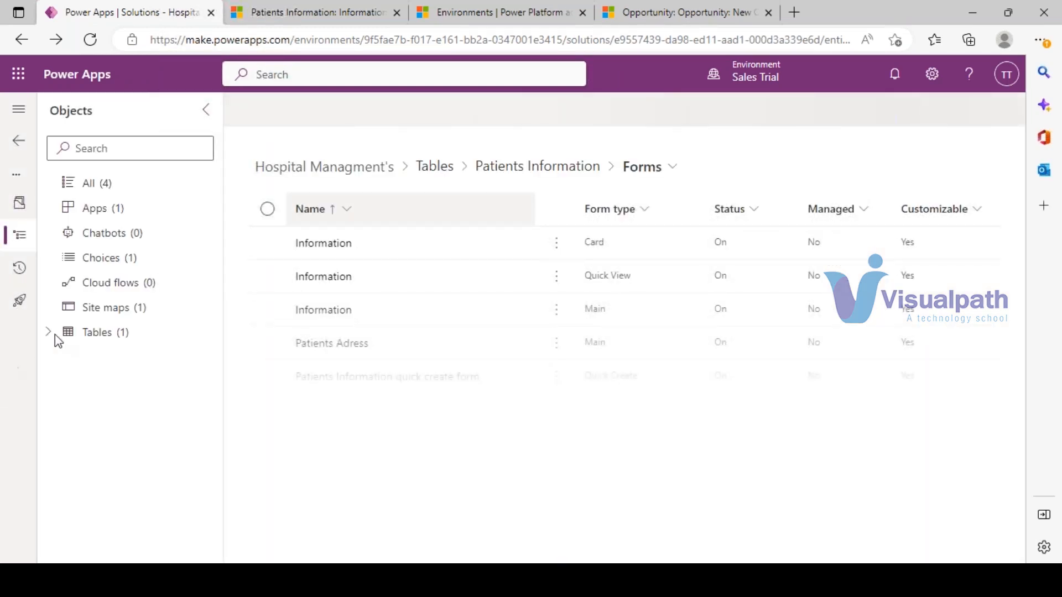
# - Start a new key named Email Duplicate on the Patients Information table
pyautogui.click(48, 333)
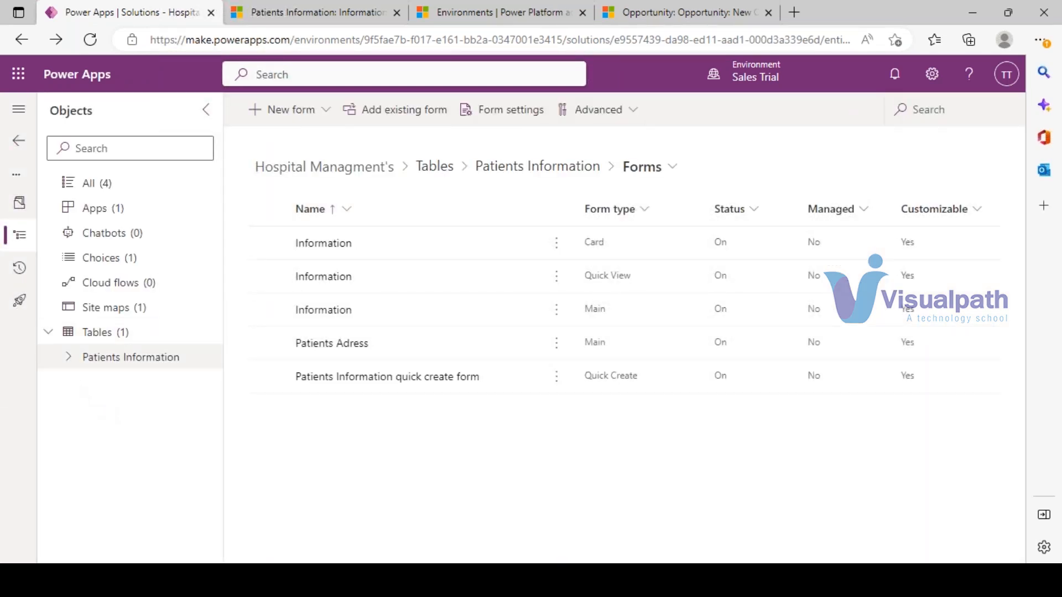
pyautogui.click(68, 358)
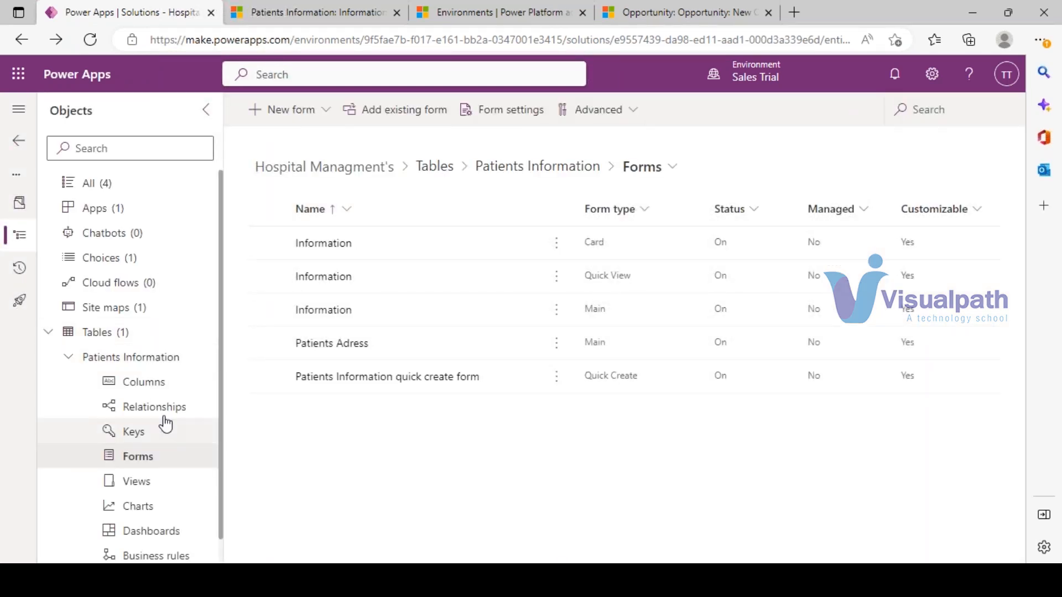
pyautogui.click(129, 434)
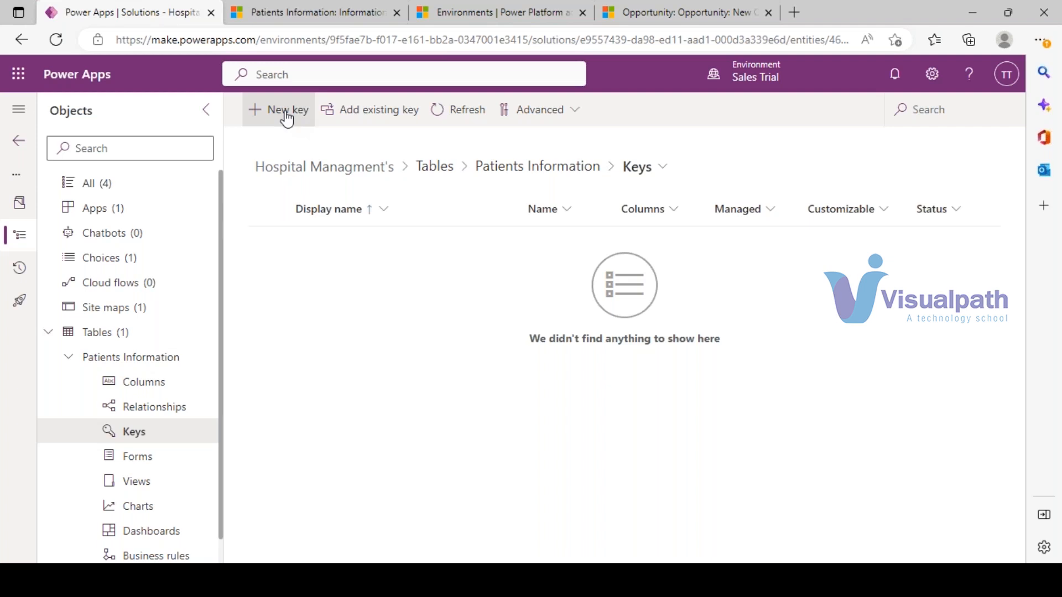
pyautogui.click(282, 110)
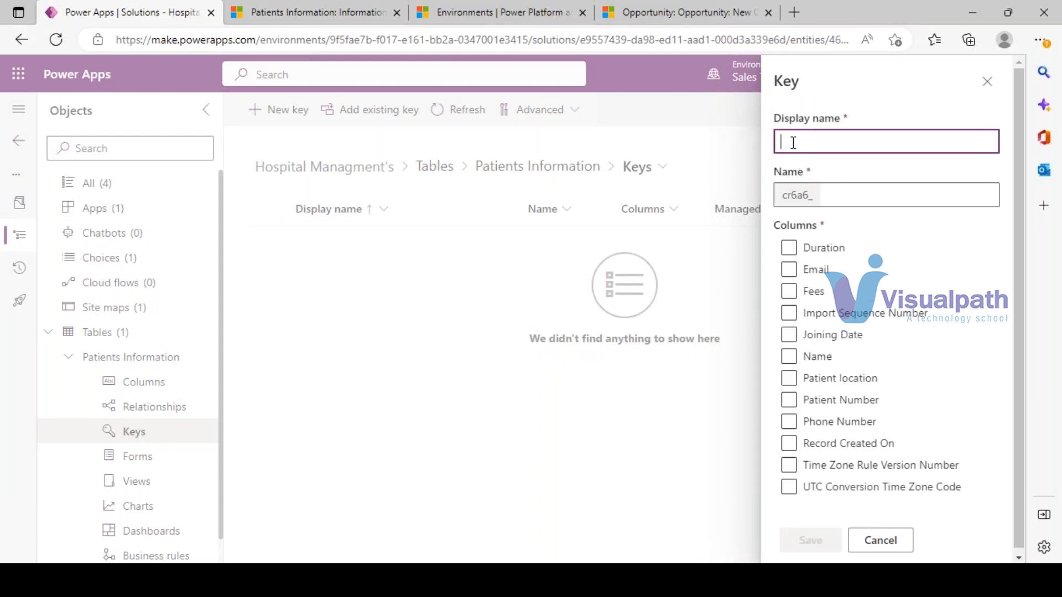
pyautogui.write('Email Duplicate')
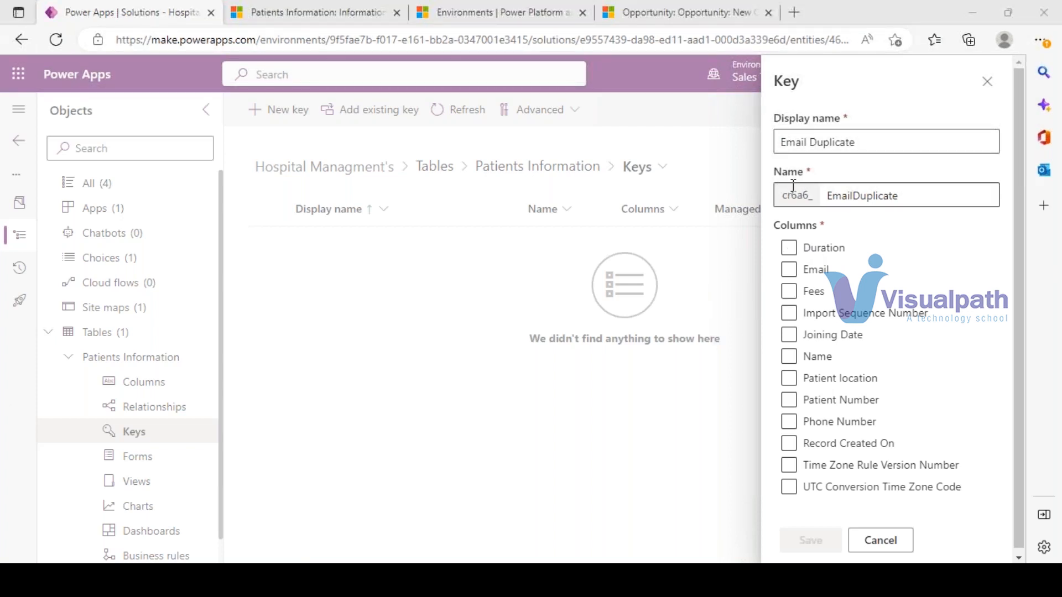
# - Build the key on the Email column alone and save it, then select Pat 7's phone number
pyautogui.click(791, 272)
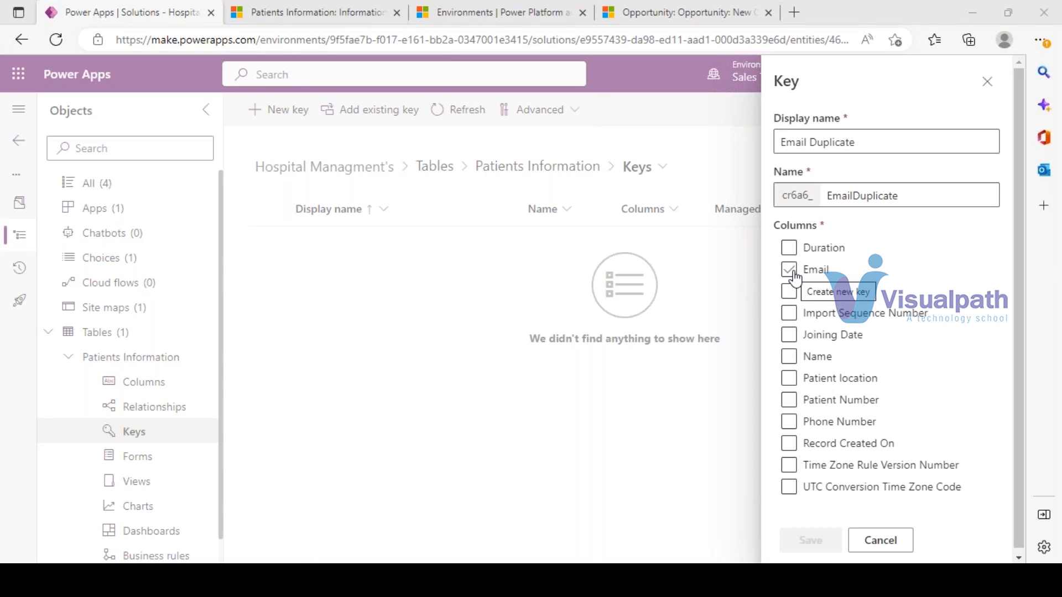
pyautogui.click(789, 399)
pyautogui.click(789, 400)
pyautogui.click(789, 401)
pyautogui.click(790, 426)
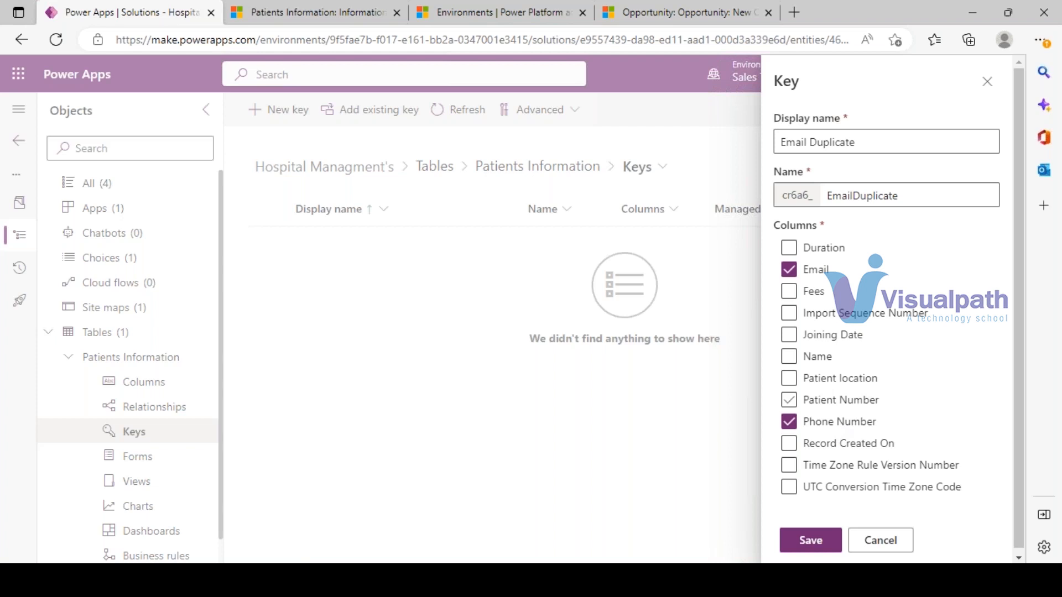
pyautogui.click(789, 422)
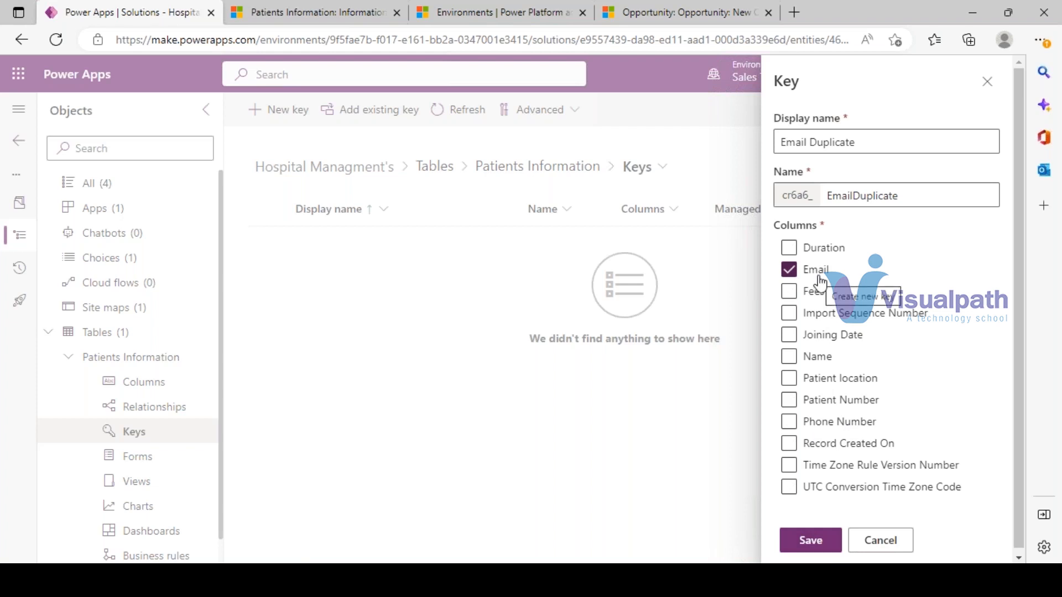
pyautogui.click(824, 545)
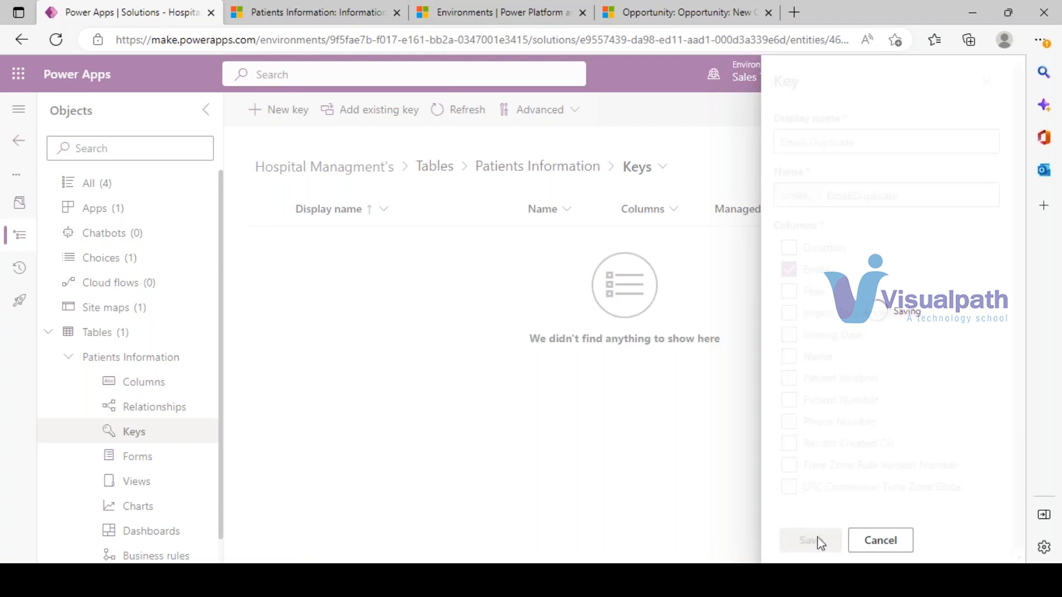
pyautogui.click(355, 11)
pyautogui.moveTo(376, 447); pyautogui.dragTo(326, 446)
# - Refresh the Patients Information keys list repeatedly until Email Duplicate turns from Pending to Active
pyautogui.click(118, 10)
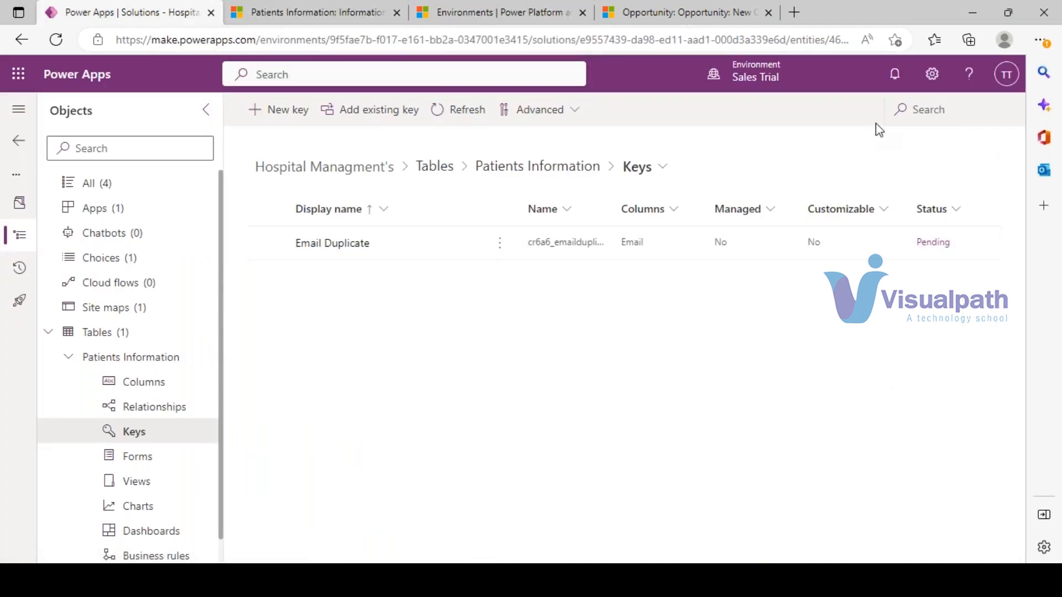
pyautogui.click(448, 111)
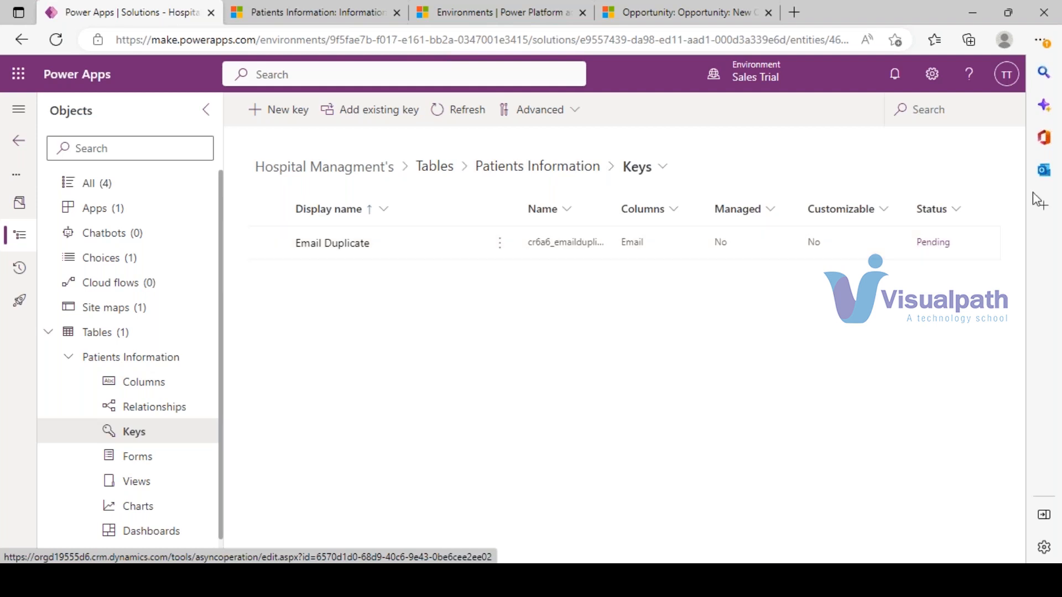
pyautogui.click(458, 110)
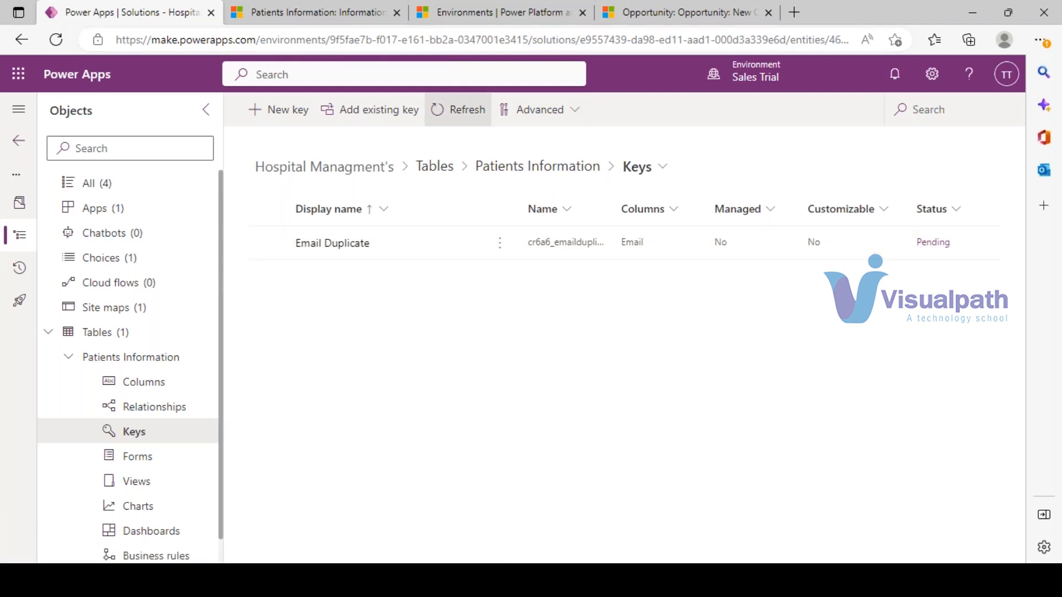
pyautogui.click(449, 123)
pyautogui.click(449, 122)
pyautogui.click(446, 116)
pyautogui.click(445, 113)
pyautogui.click(445, 113)
pyautogui.click(1039, 145)
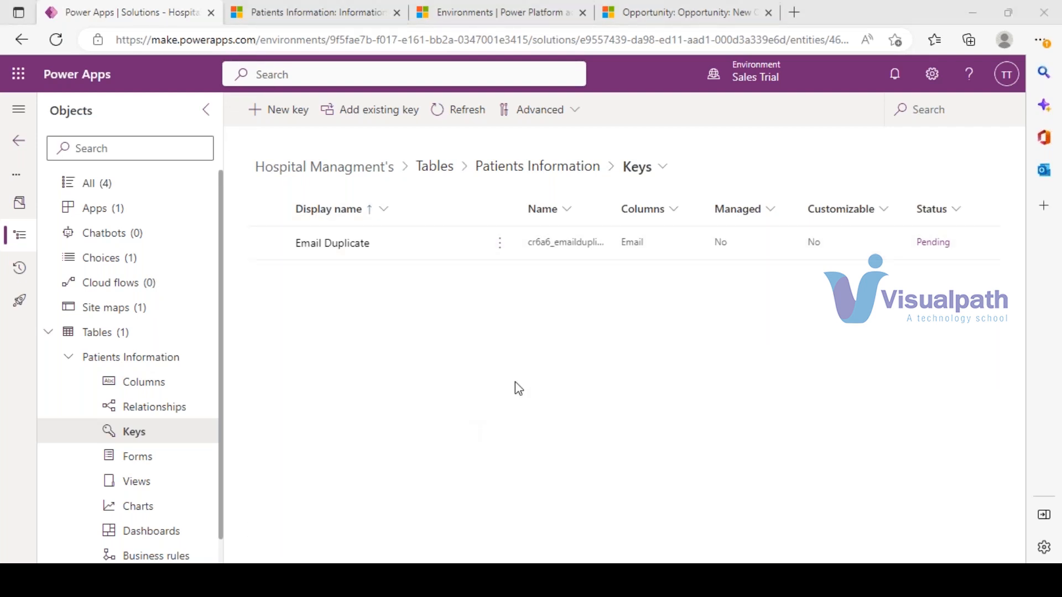
pyautogui.click(441, 117)
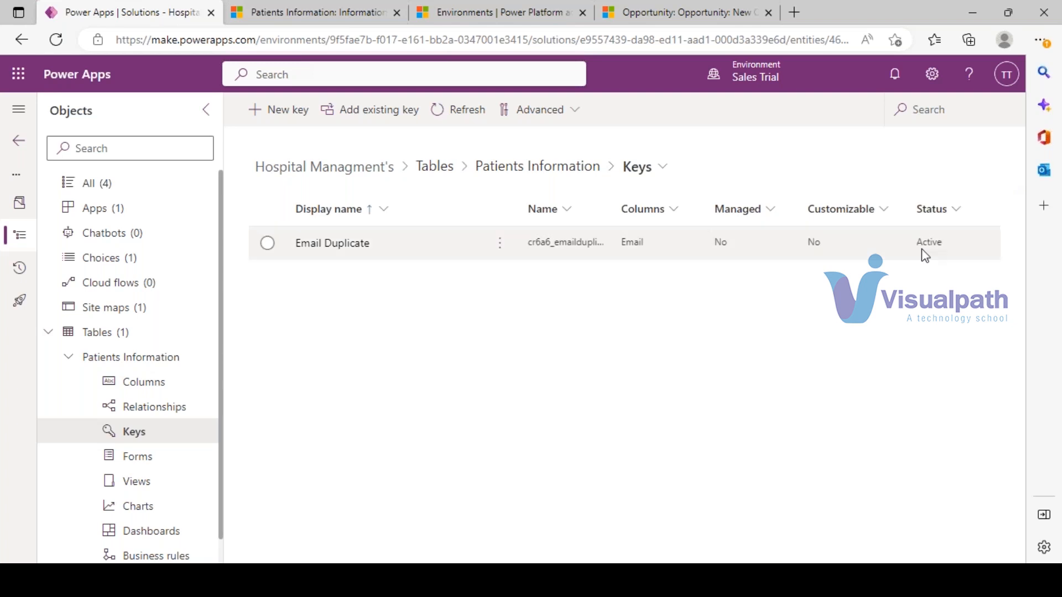
pyautogui.click(272, 7)
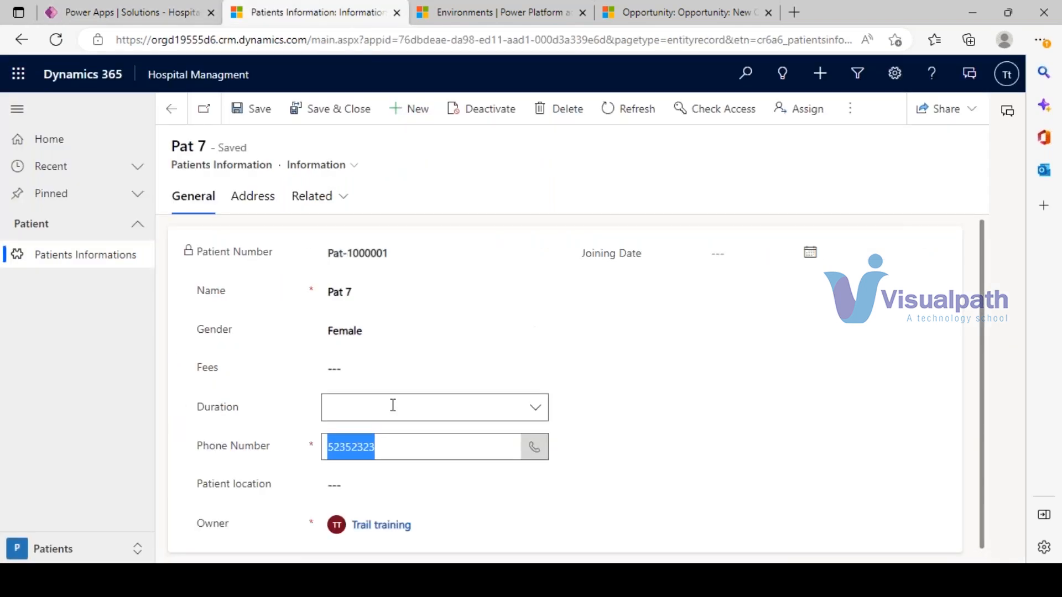
# - Create and save new patient P7 with the same phone number, receiving Pat-1000002
pyautogui.moveTo(406, 446); pyautogui.dragTo(284, 451)
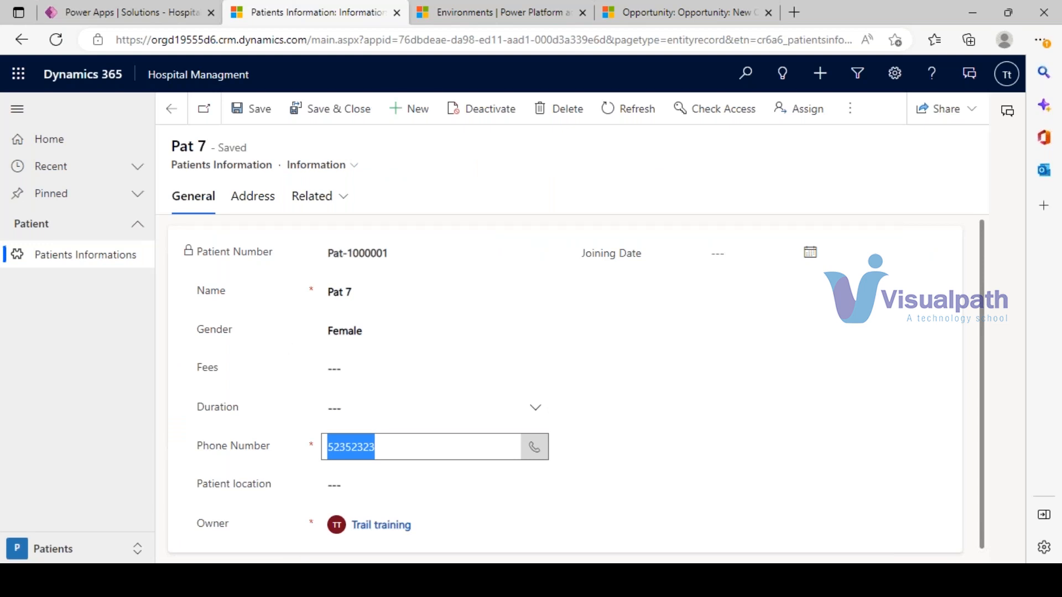
pyautogui.click(418, 109)
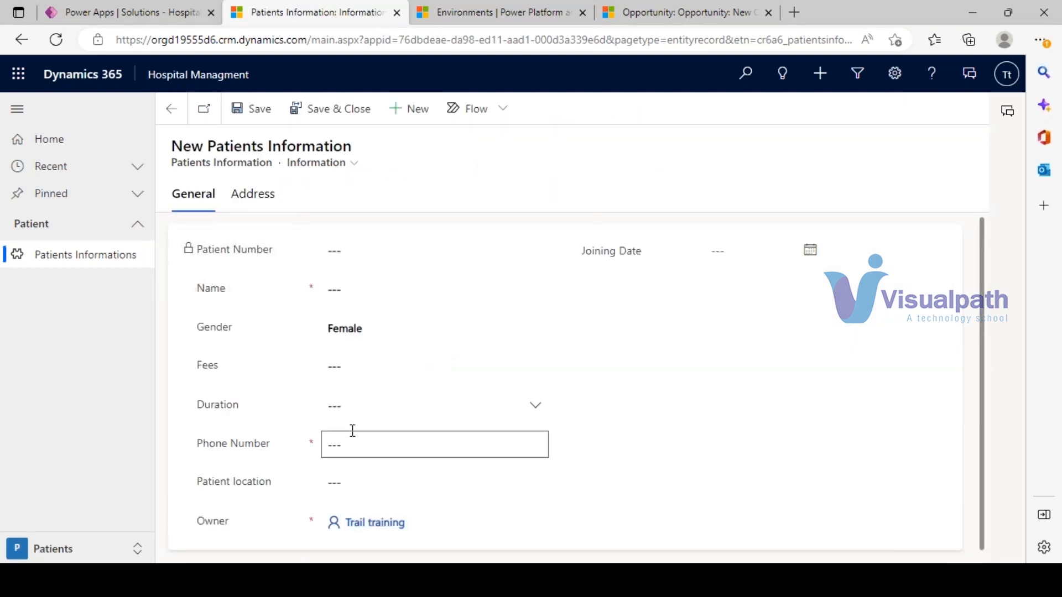
pyautogui.click(340, 445)
pyautogui.click(351, 449)
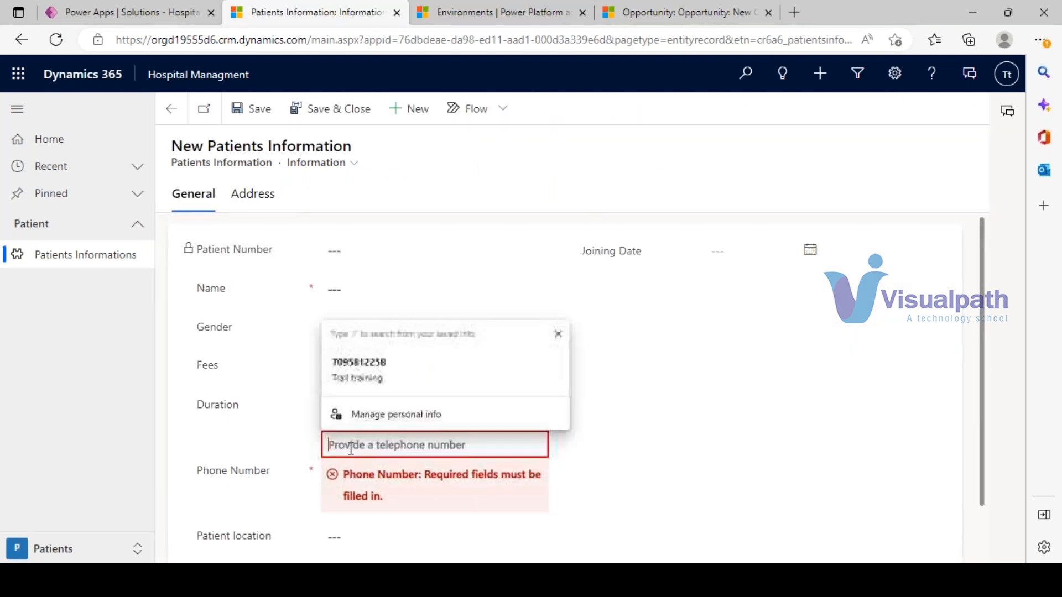
pyautogui.write('52352323')
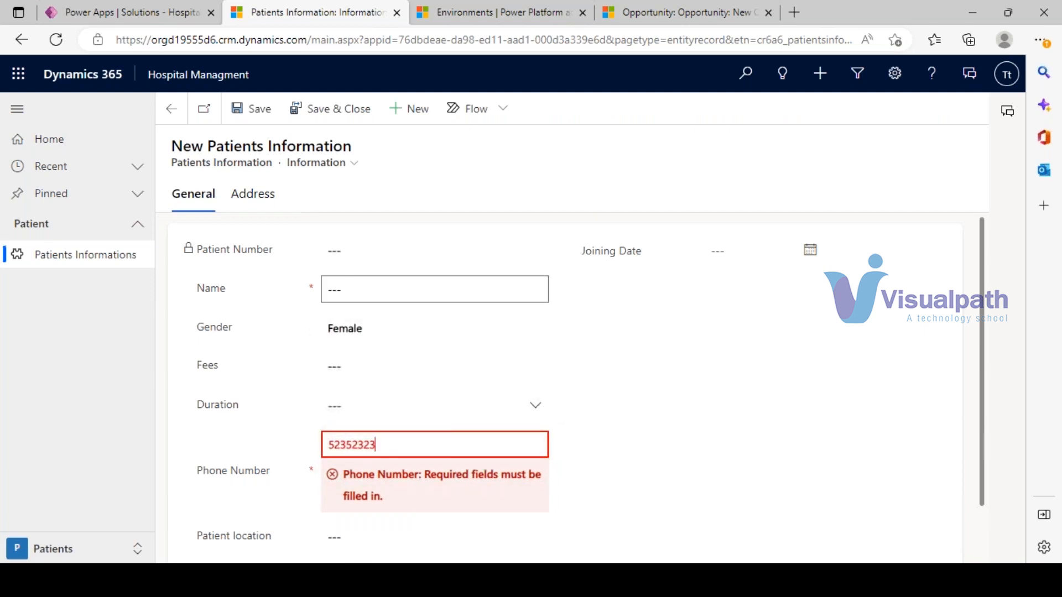
pyautogui.click(335, 290)
pyautogui.write('P7')
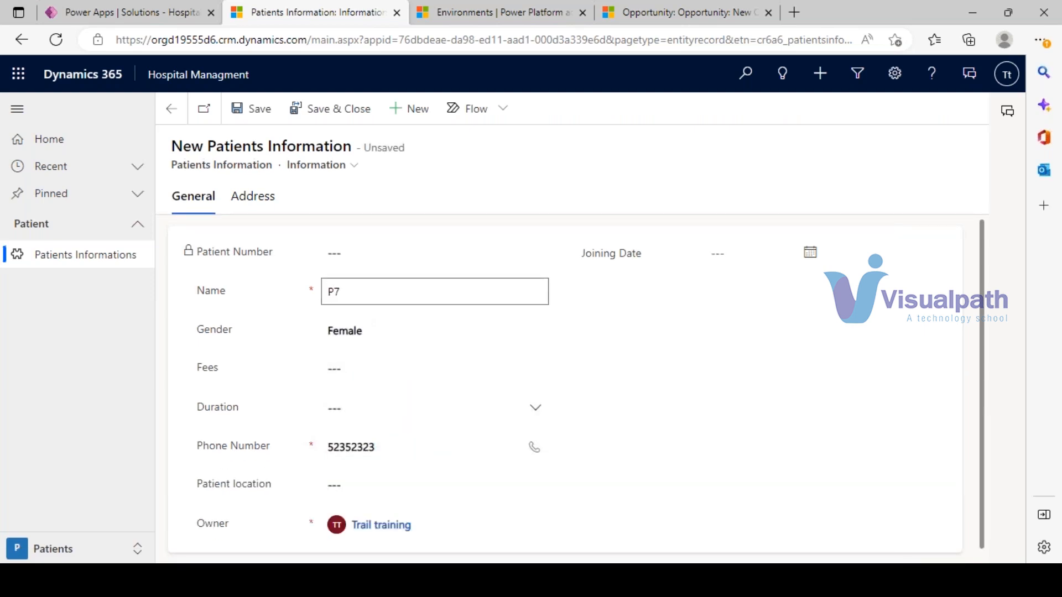
pyautogui.click(245, 108)
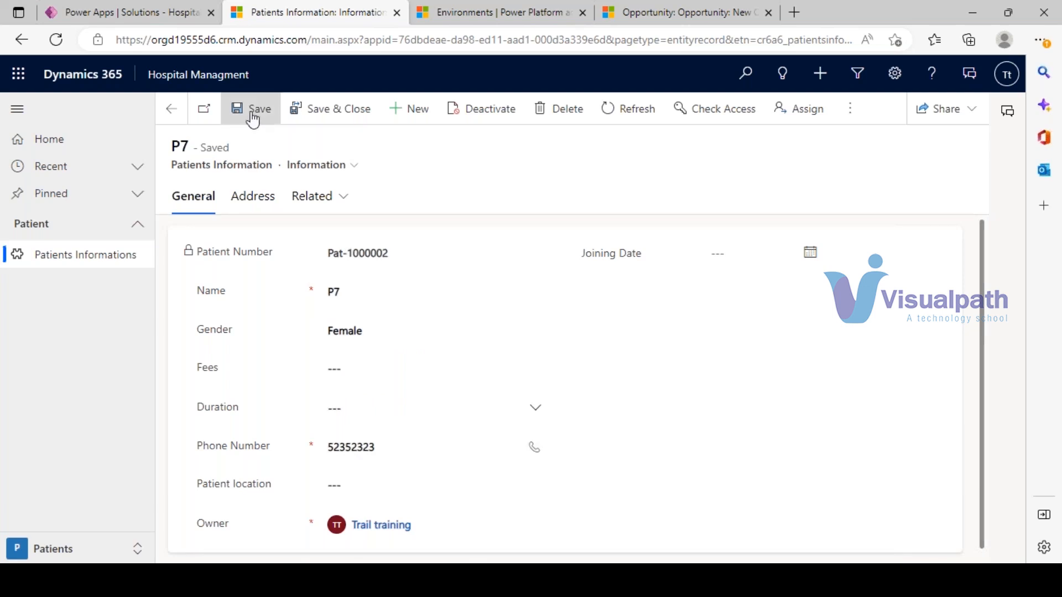
pyautogui.click(168, 16)
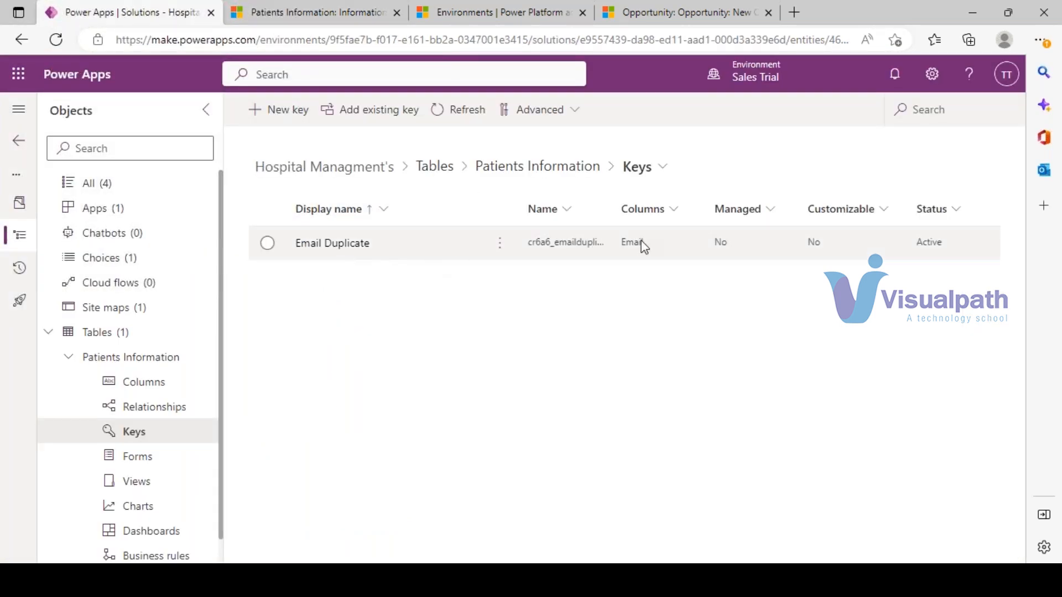
# - Publish the Patients Information 'Information' main form with its Email field selected
pyautogui.click(350, 11)
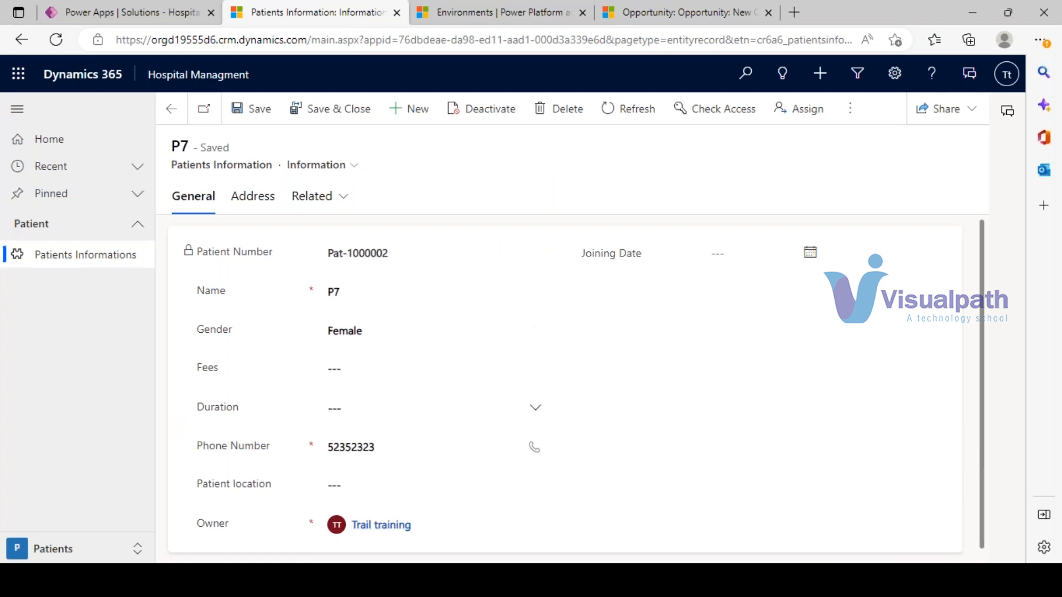
pyautogui.scroll(-1, 494, 367)
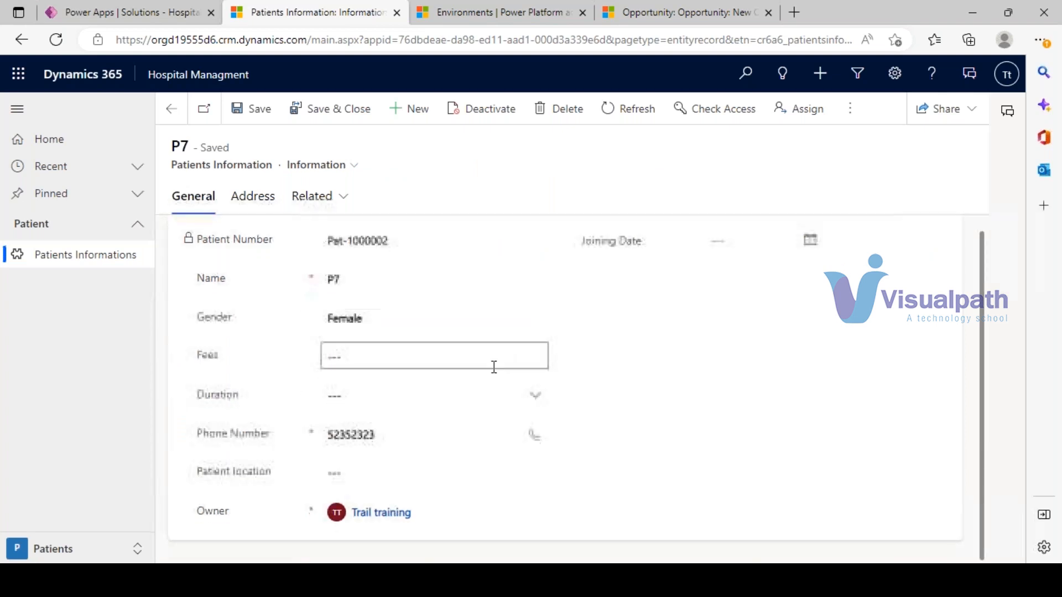
pyautogui.click(145, 6)
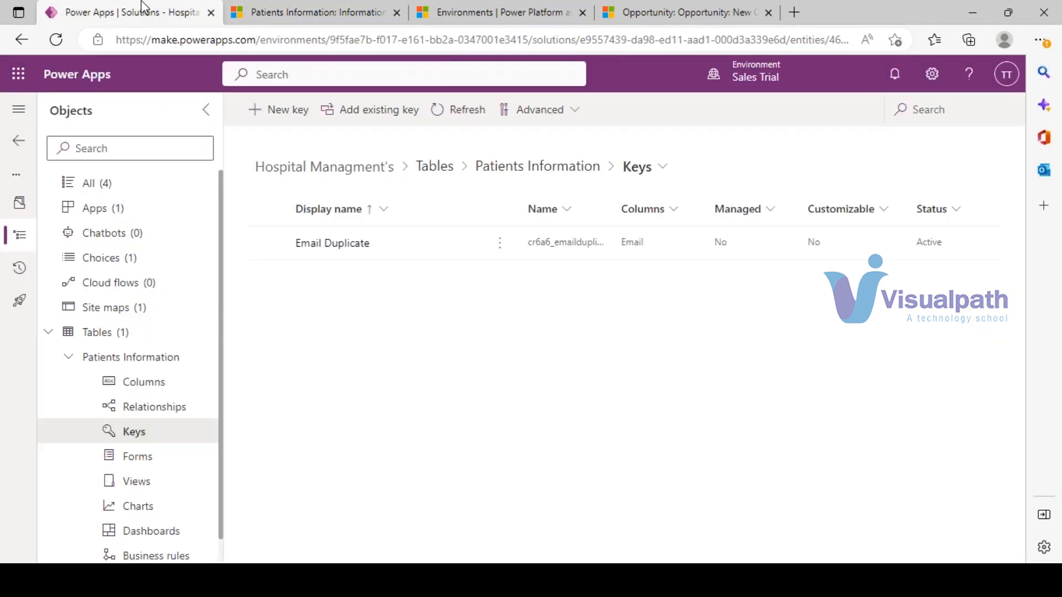
pyautogui.click(151, 458)
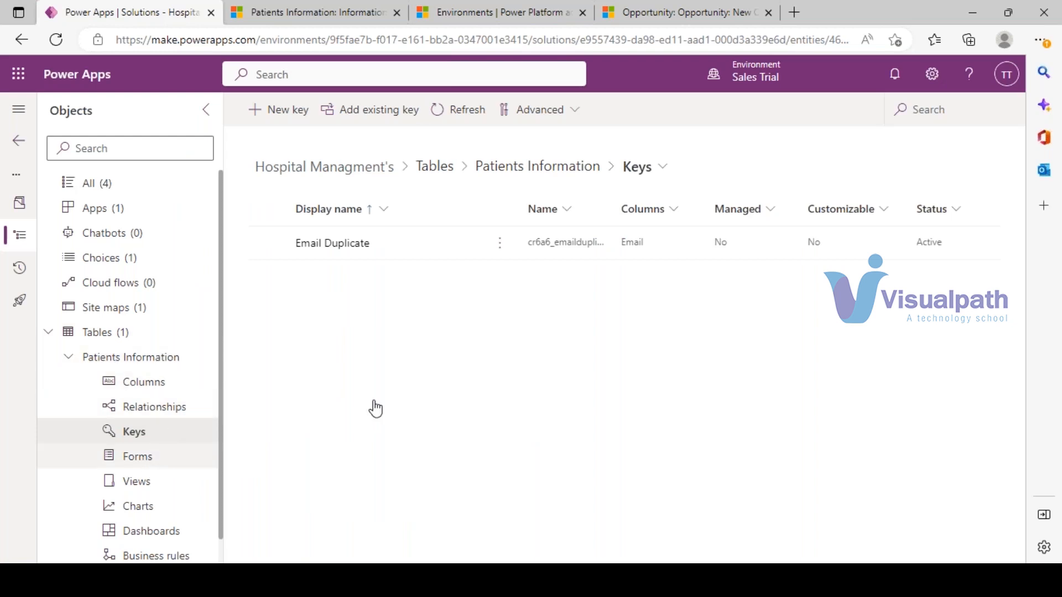
pyautogui.click(527, 327)
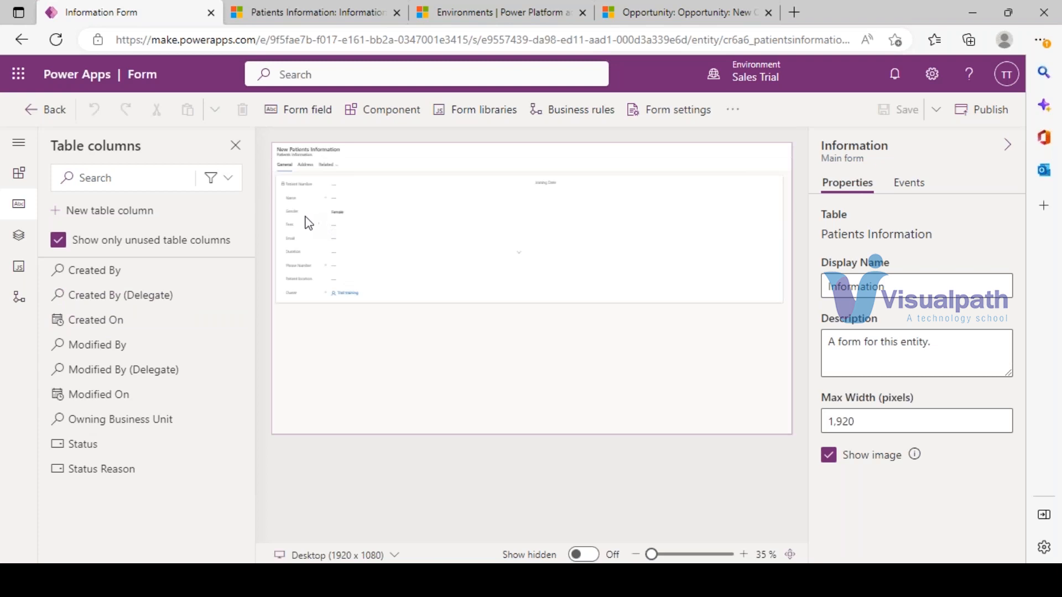
pyautogui.click(303, 239)
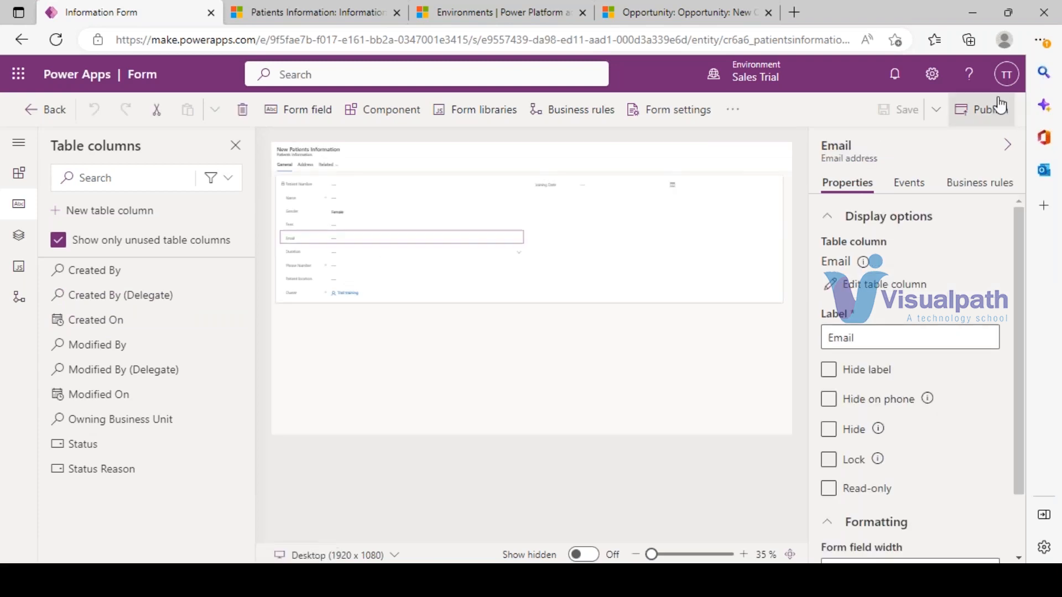
pyautogui.click(984, 110)
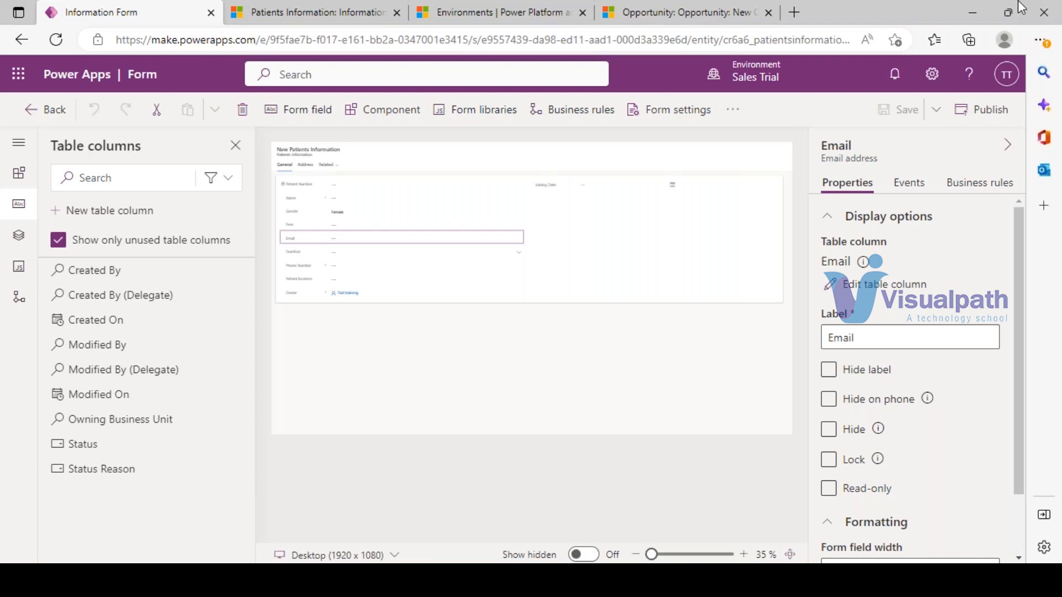
# - Reload patient P7's record, fill in its new Email field with an email address, and save
pyautogui.click(257, 11)
pyautogui.press('F5')
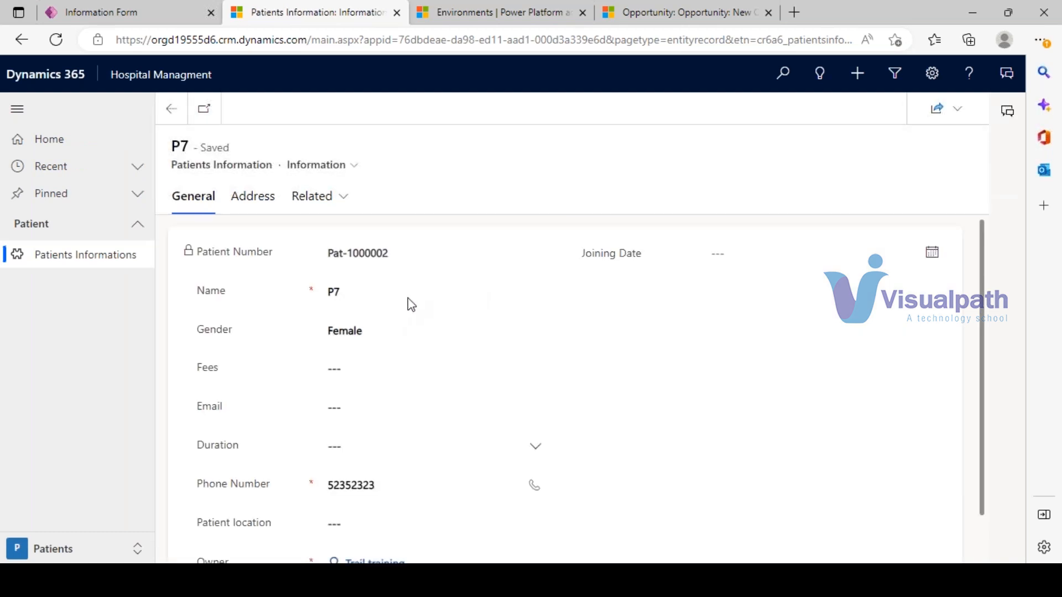
pyautogui.click(356, 409)
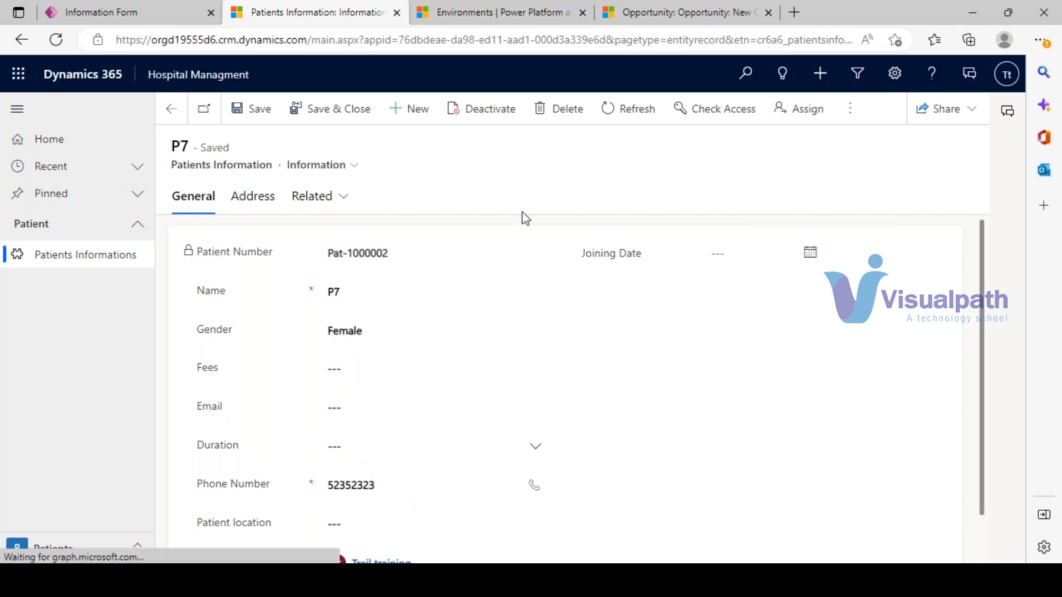
pyautogui.click(342, 412)
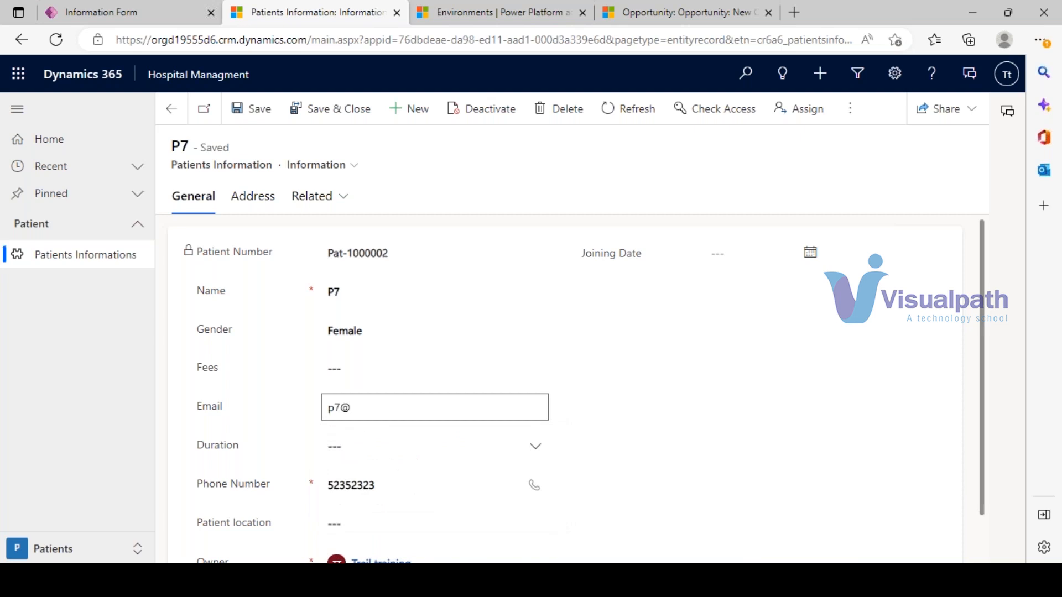
pyautogui.hotkey('ctrl', 'a')
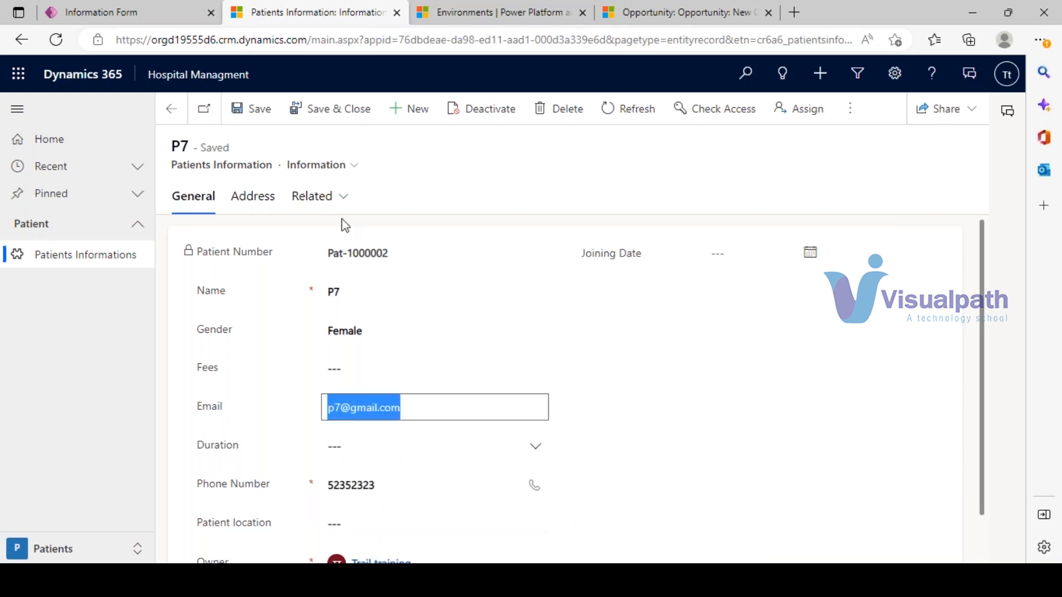
pyautogui.click(252, 109)
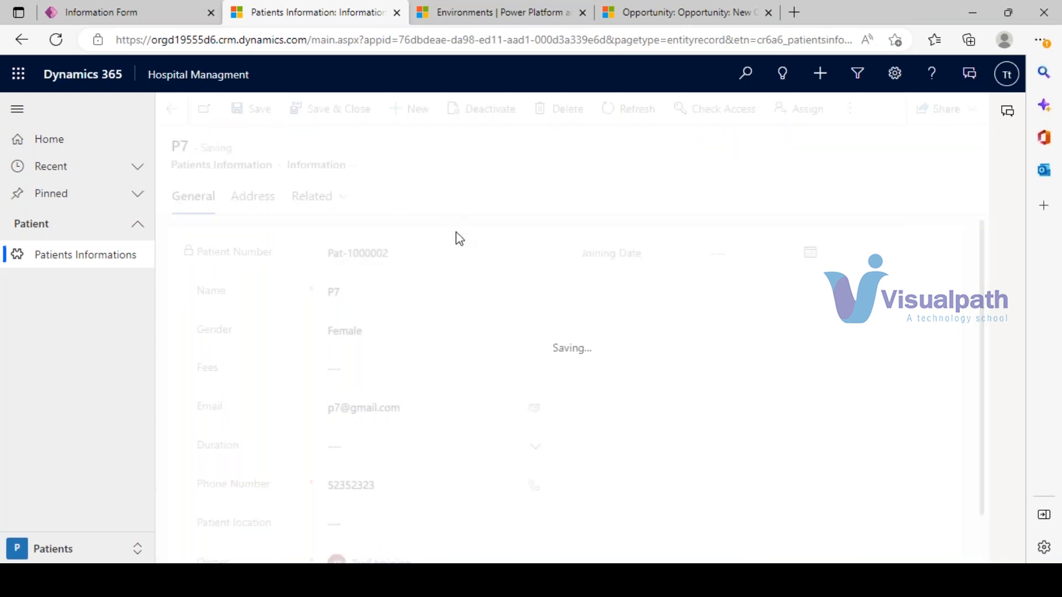
pyautogui.click(410, 108)
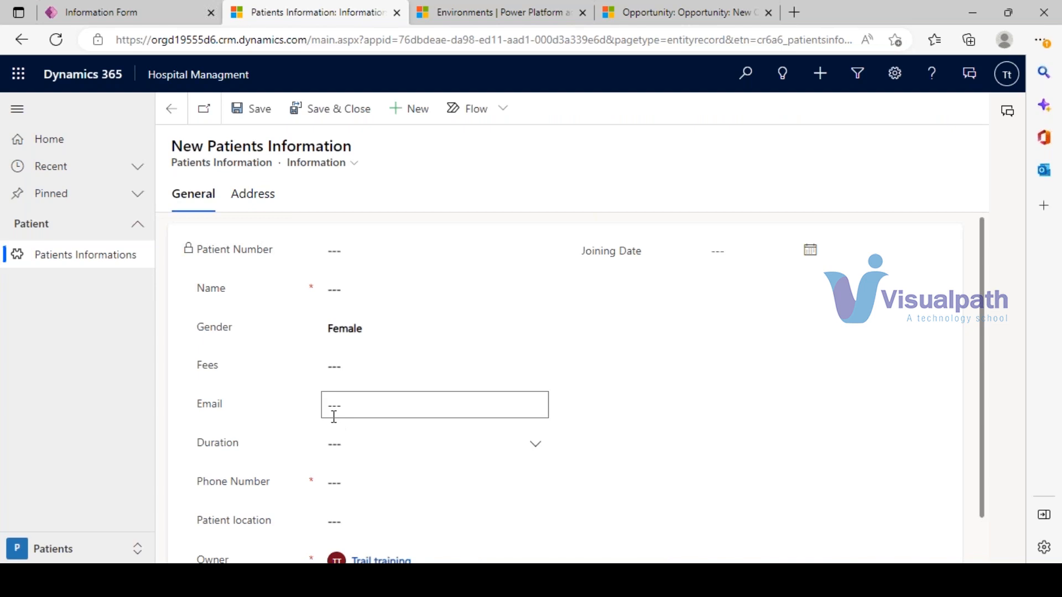
# - Fill in new patient p8 with the same email address as P7 and try saving
pyautogui.click(334, 417)
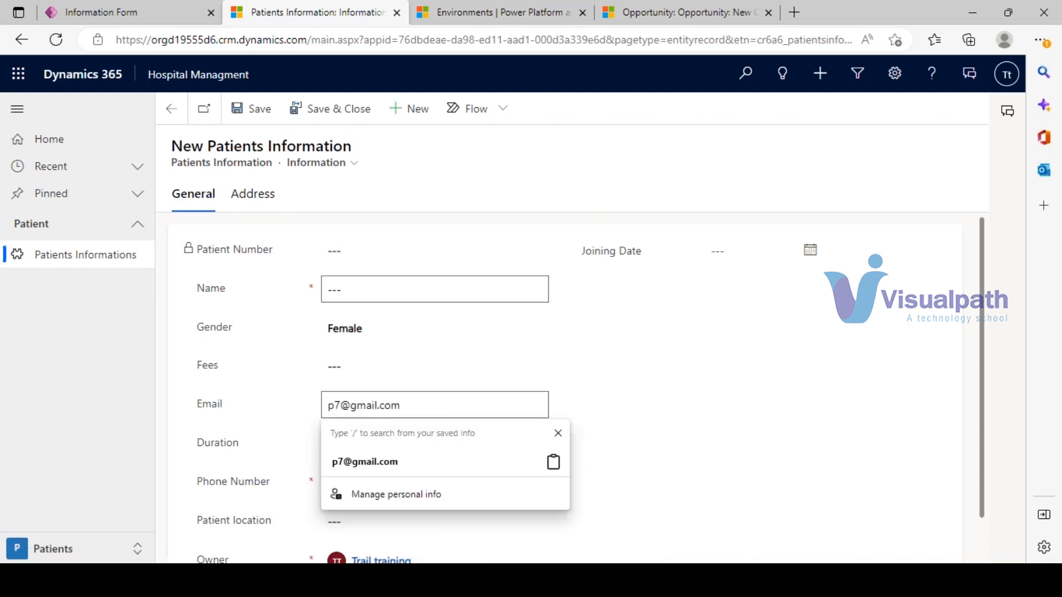
pyautogui.click(334, 288)
pyautogui.write('p')
pyautogui.press('BackSpace')
pyautogui.write('p8')
pyautogui.click(254, 122)
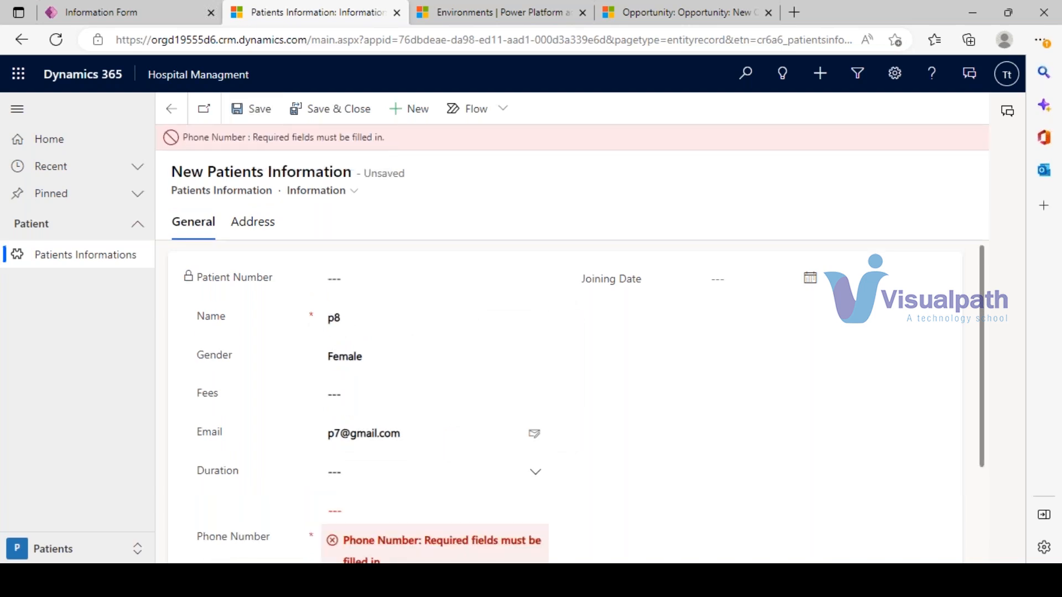
# - Add the required phone number and save again to test the duplicate email check
pyautogui.scroll(-2, 409, 376)
pyautogui.click(369, 409)
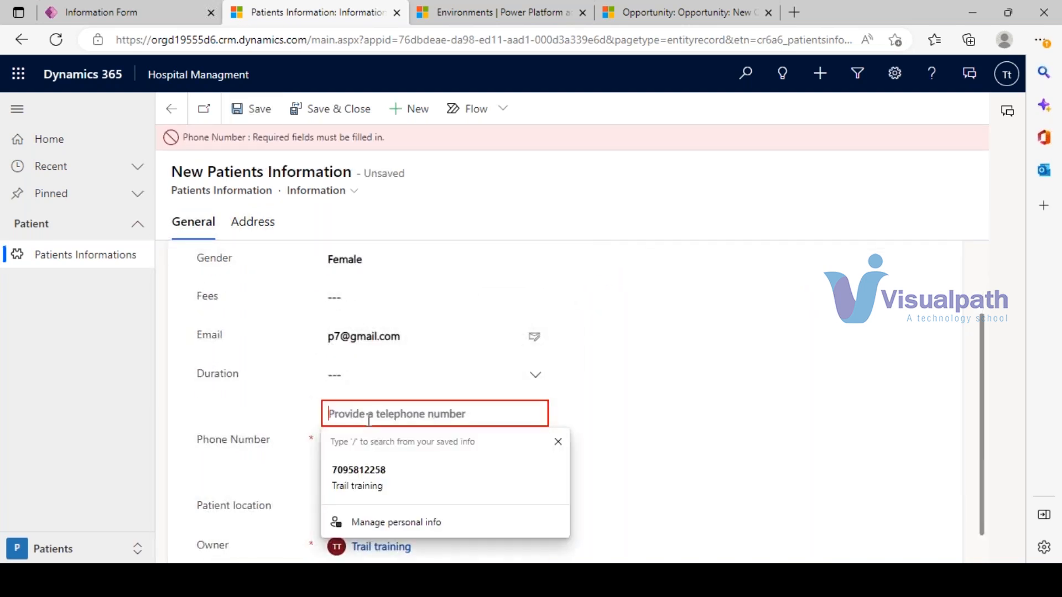
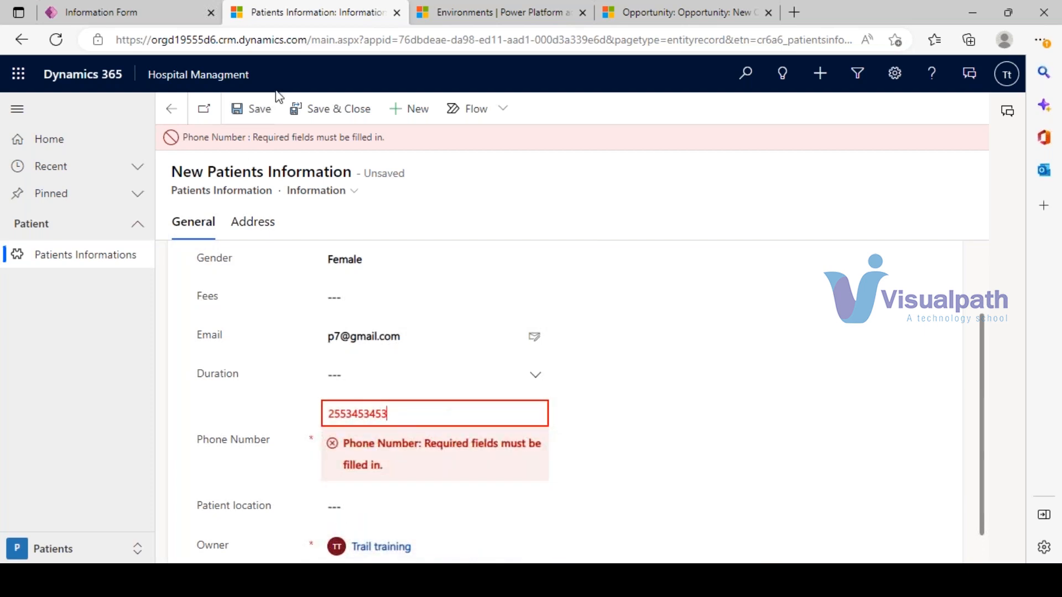
pyautogui.click(254, 111)
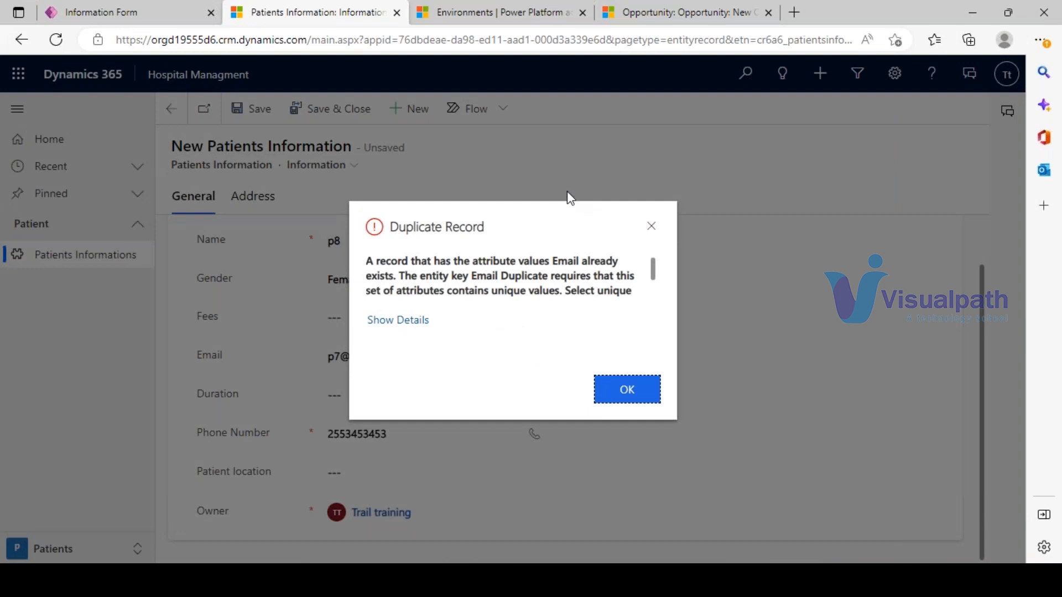
# - Read the Duplicate Record warning asking for unique values, then close it
pyautogui.moveTo(552, 261); pyautogui.dragTo(471, 268)
pyautogui.click(399, 265)
pyautogui.click(500, 290)
pyautogui.scroll(-1, 445, 286)
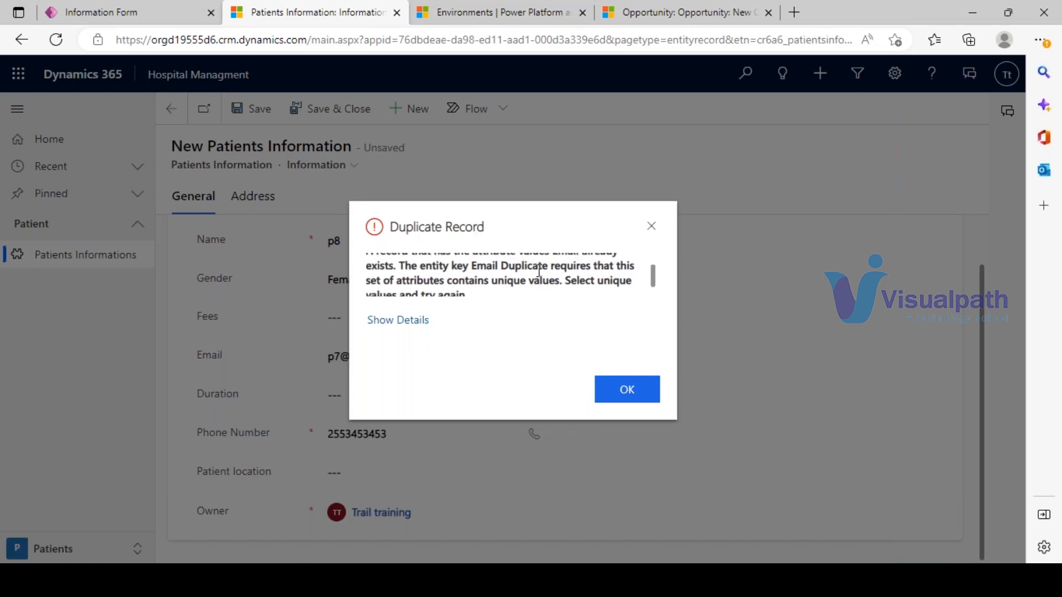
pyautogui.scroll(-2, 498, 275)
pyautogui.moveTo(563, 281); pyautogui.dragTo(321, 283)
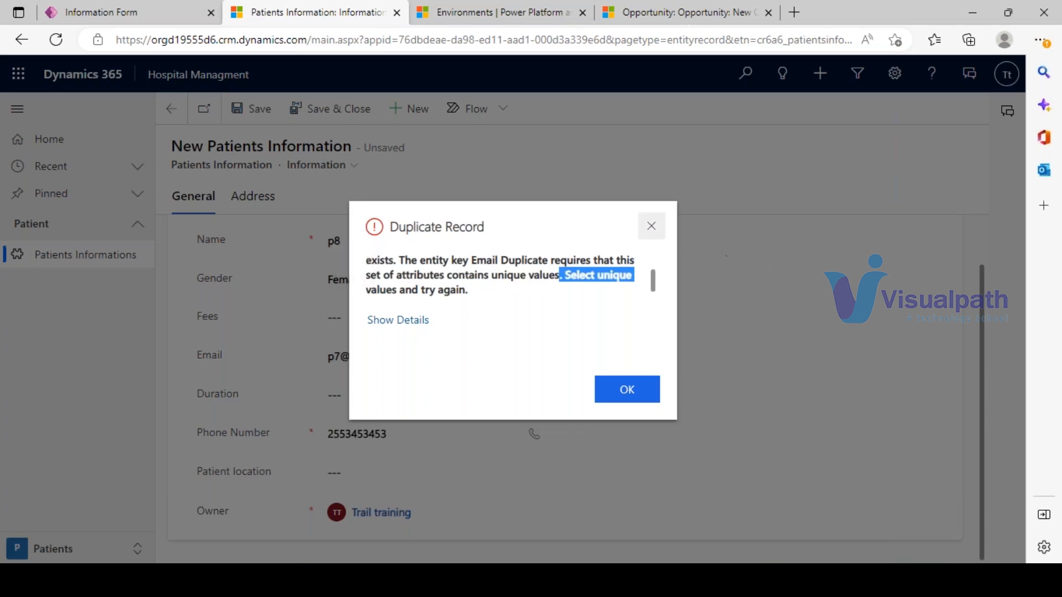
pyautogui.click(651, 226)
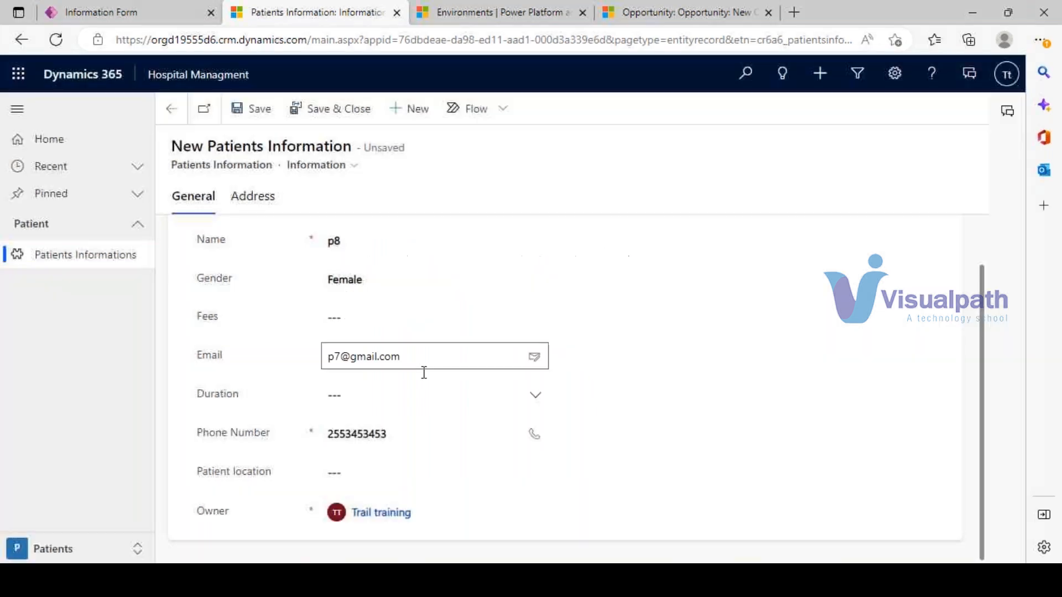
# - Change the email's digit to 8 so p8 has a unique address, and save
pyautogui.click(343, 354)
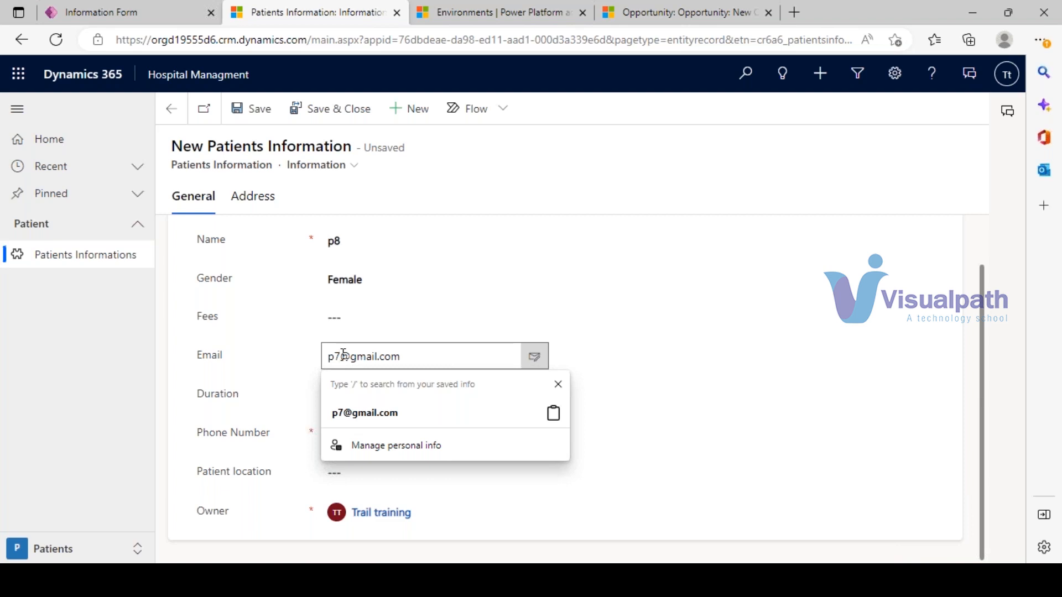
pyautogui.press('BackSpace')
pyautogui.write('8')
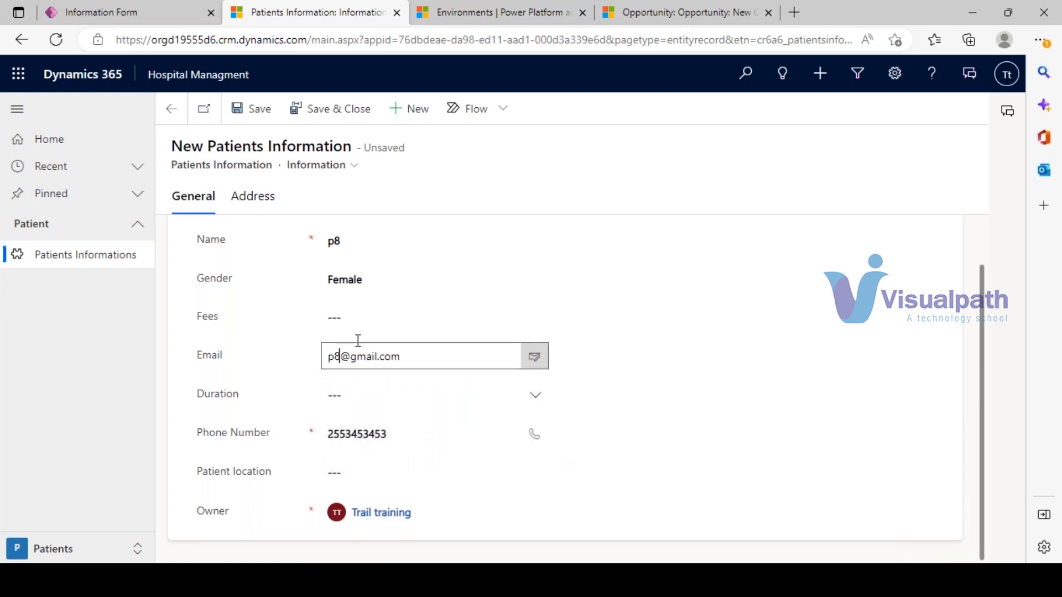
pyautogui.click(245, 108)
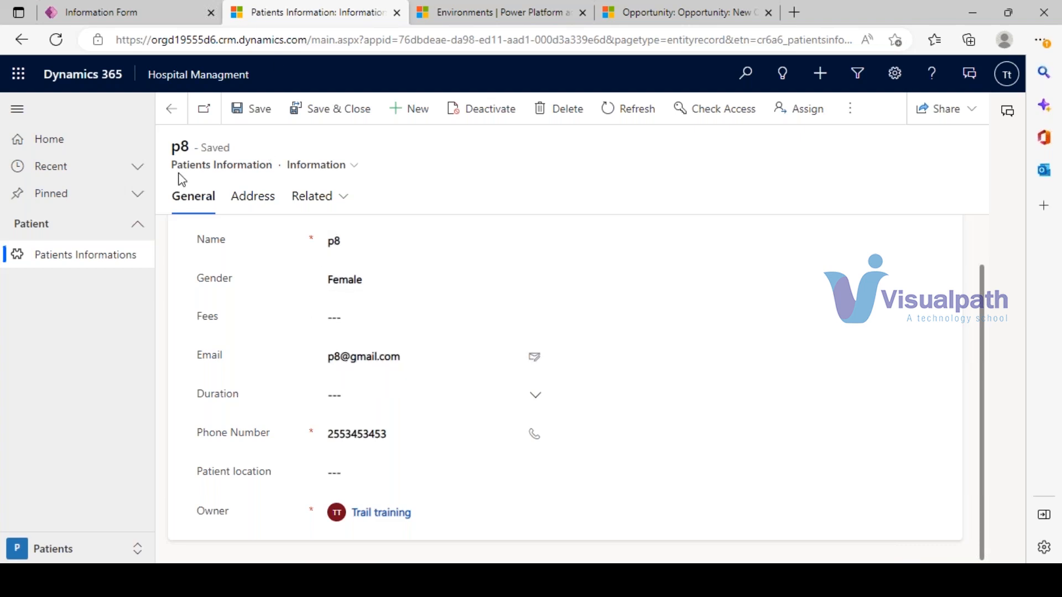
pyautogui.moveTo(172, 148); pyautogui.dragTo(192, 147)
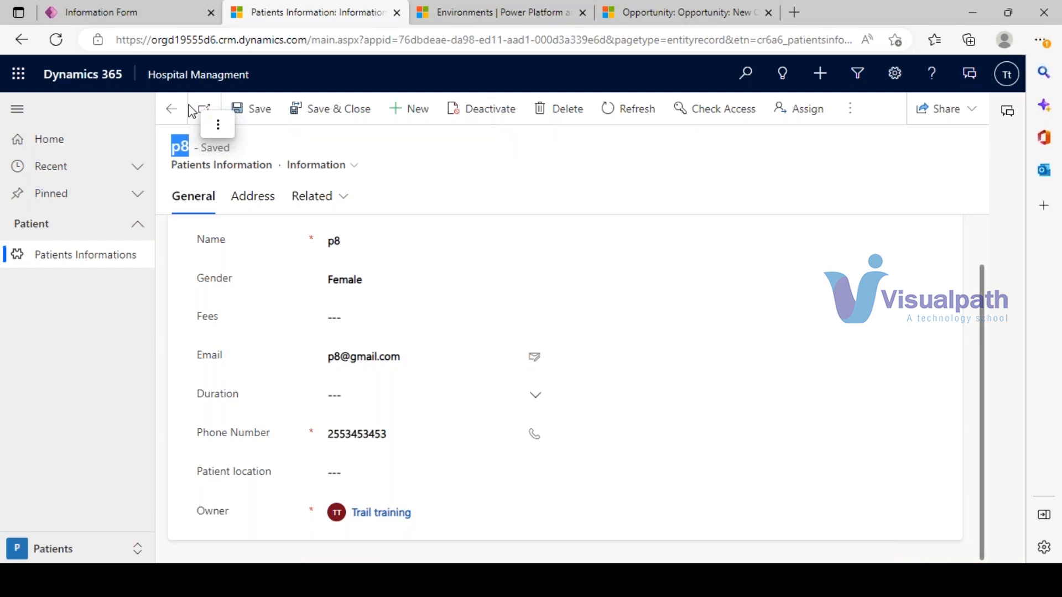
# - Leave the form designer and show the Views of the Patients Information table
pyautogui.click(97, 13)
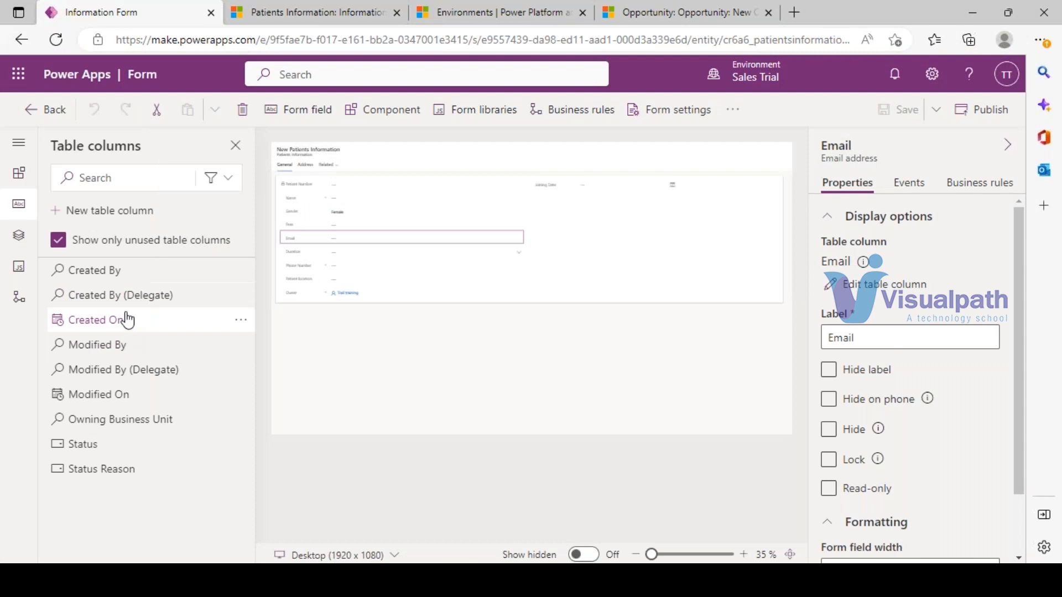
pyautogui.click(46, 113)
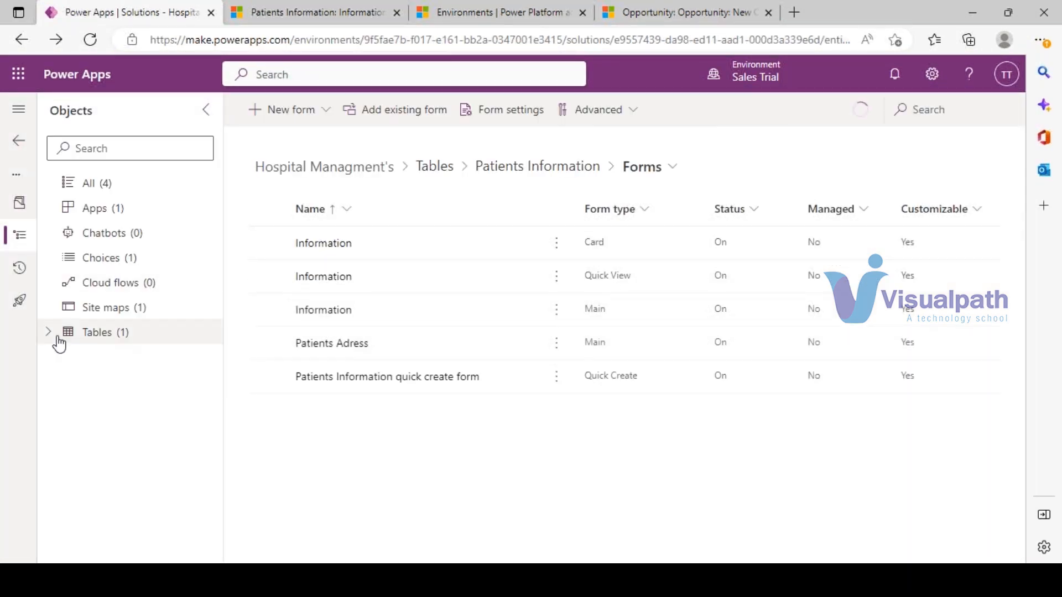
pyautogui.click(48, 333)
pyautogui.click(67, 357)
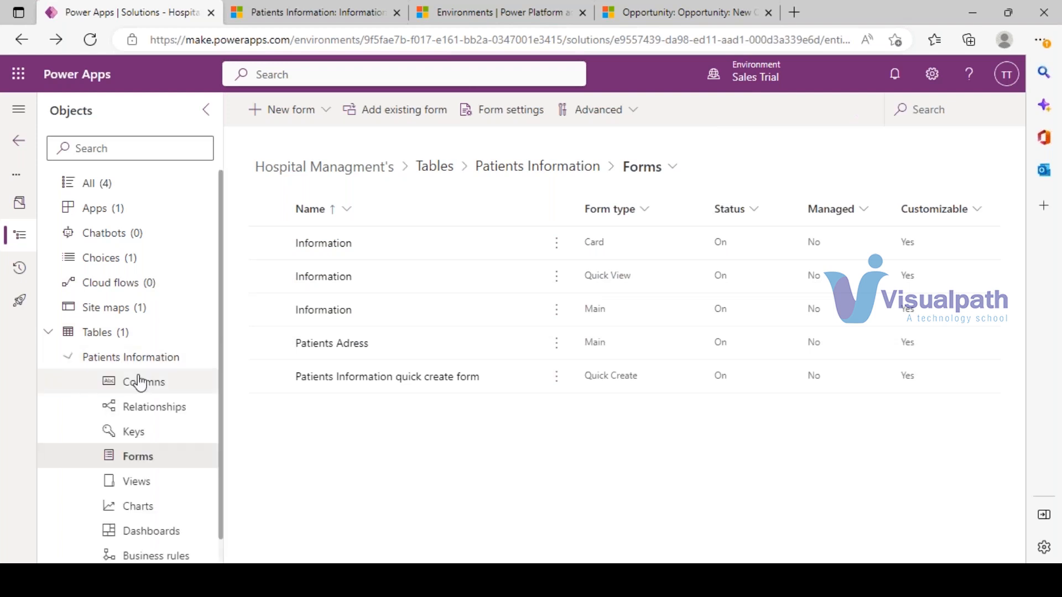
pyautogui.scroll(-1, 114, 382)
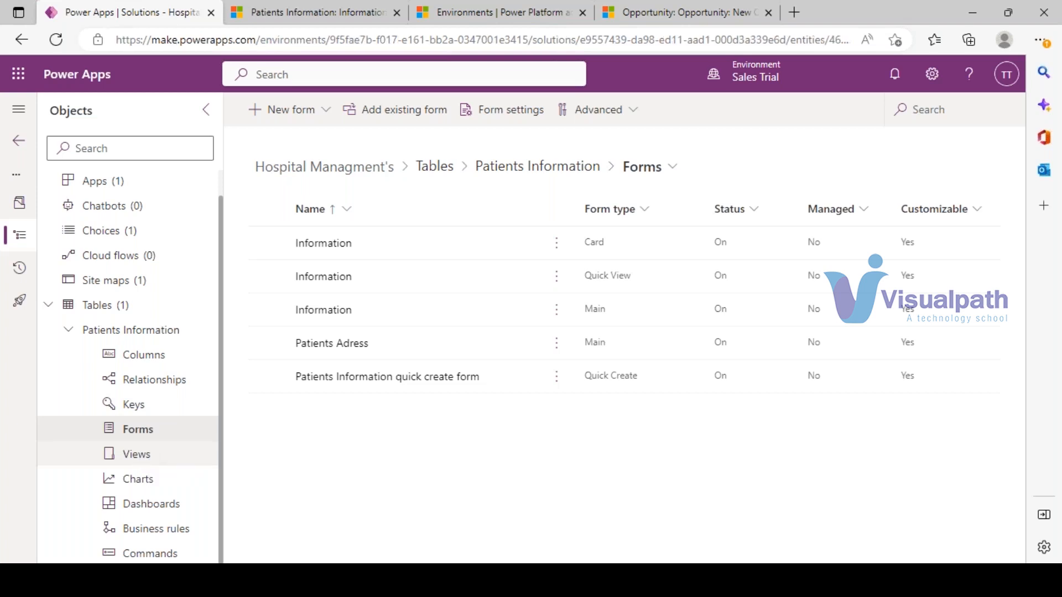
pyautogui.click(137, 454)
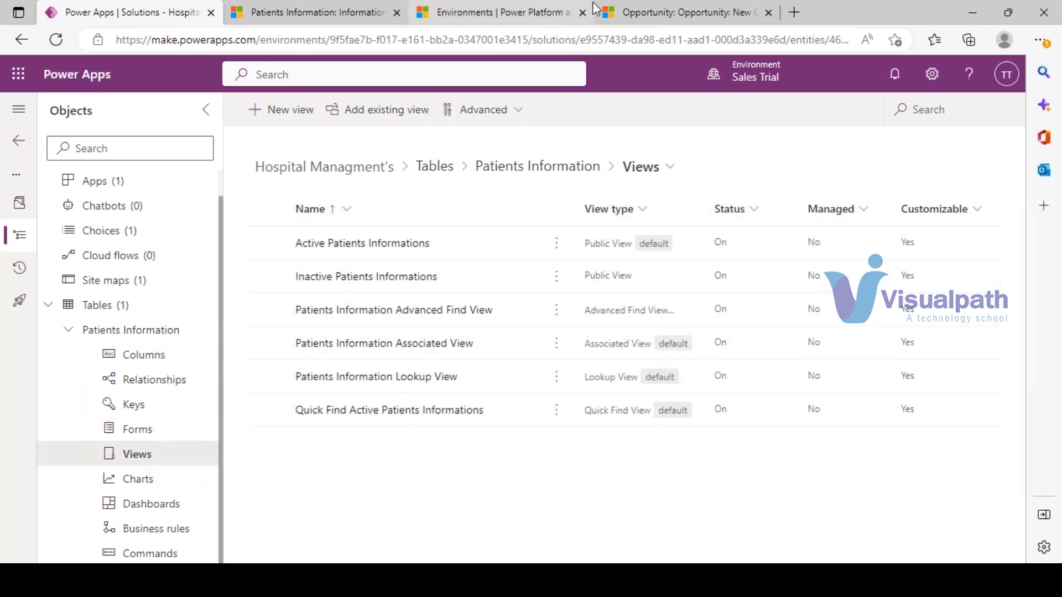
# - Discard the unsaved Dynamics 365 opportunity and go to My Active Accounts
pyautogui.click(611, 13)
pyautogui.click(83, 329)
pyautogui.click(587, 404)
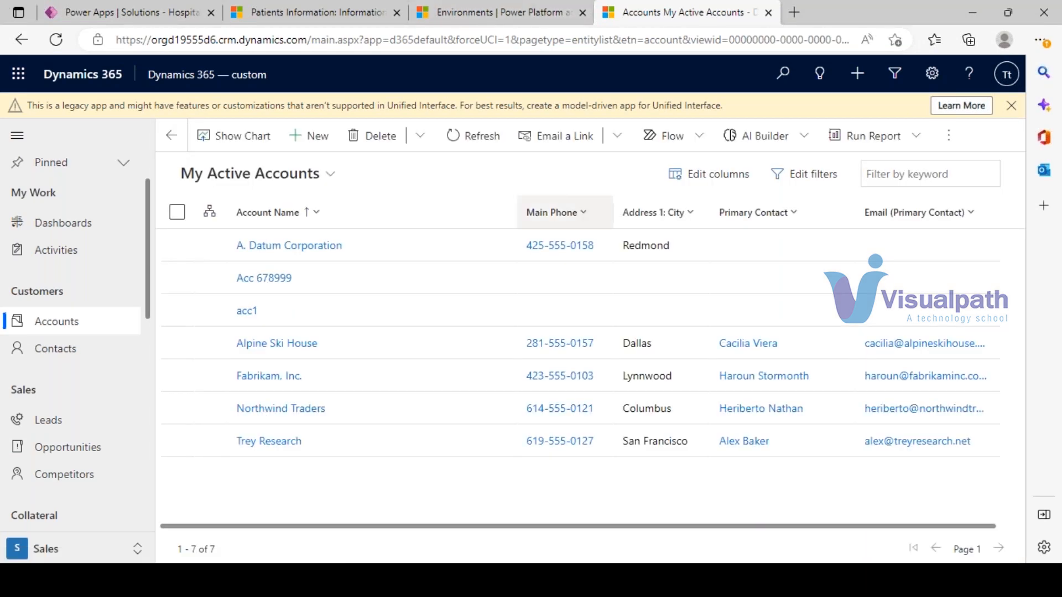
# - Check that the Patients Informations view selector lists only Active and Inactive views
pyautogui.click(330, 175)
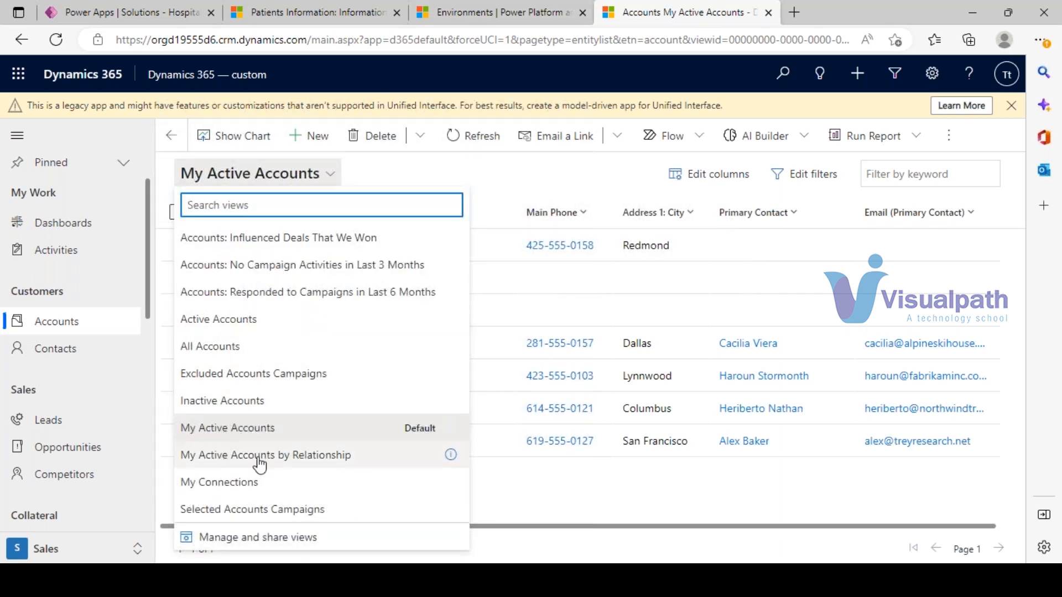
pyautogui.click(339, 11)
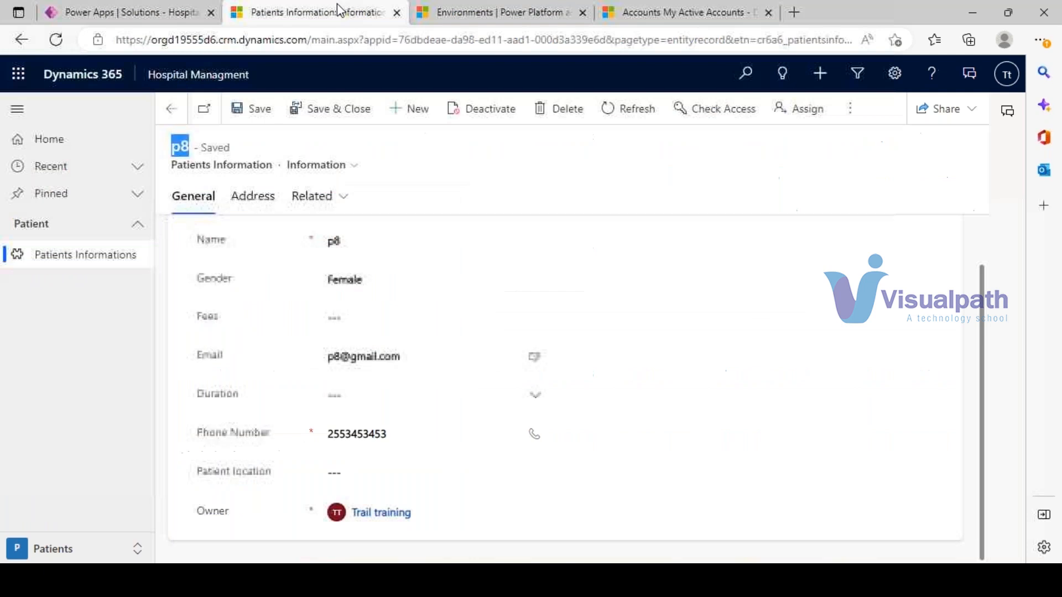
pyautogui.click(100, 251)
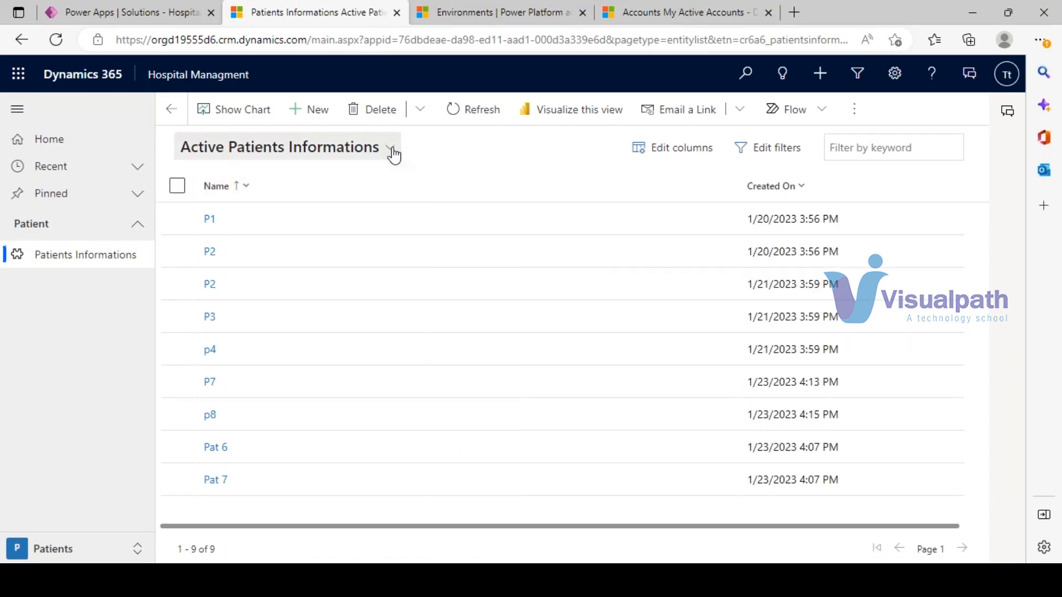
pyautogui.click(392, 150)
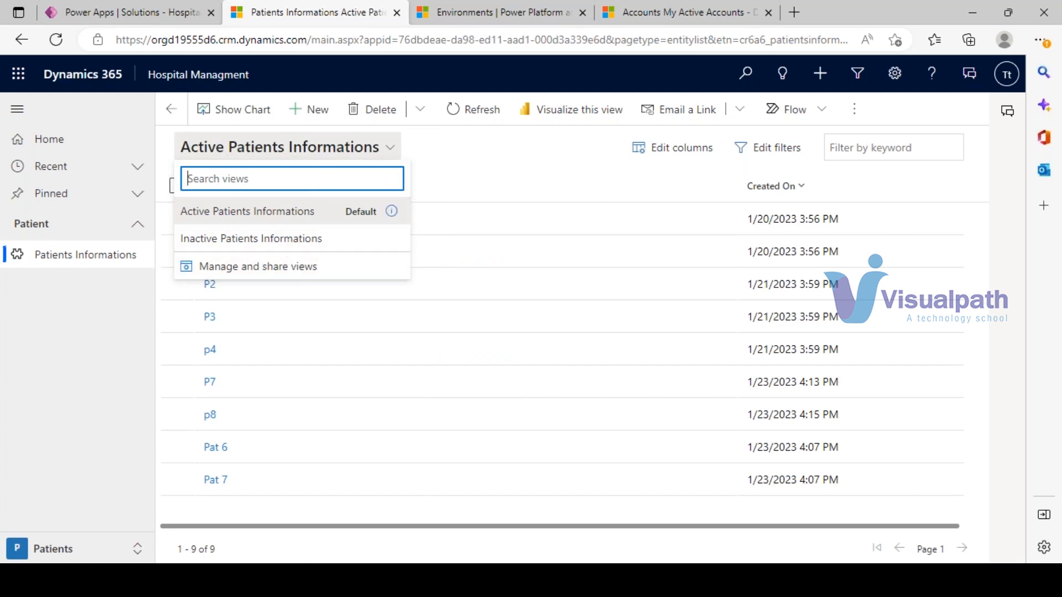
pyautogui.click(142, 10)
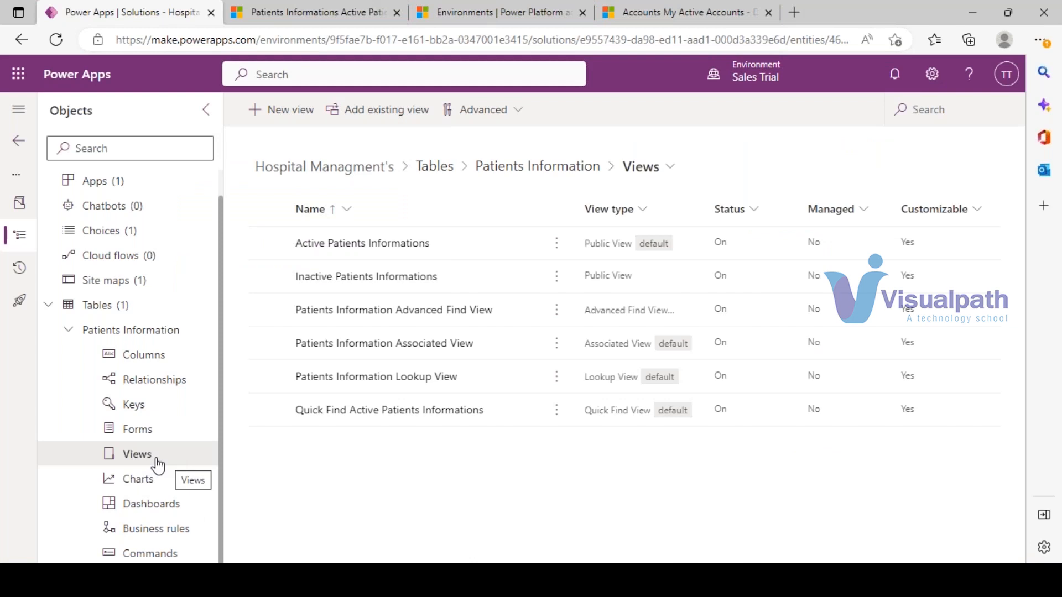
# - Create a new Patients Information view named 'Gender Based'
pyautogui.click(298, 110)
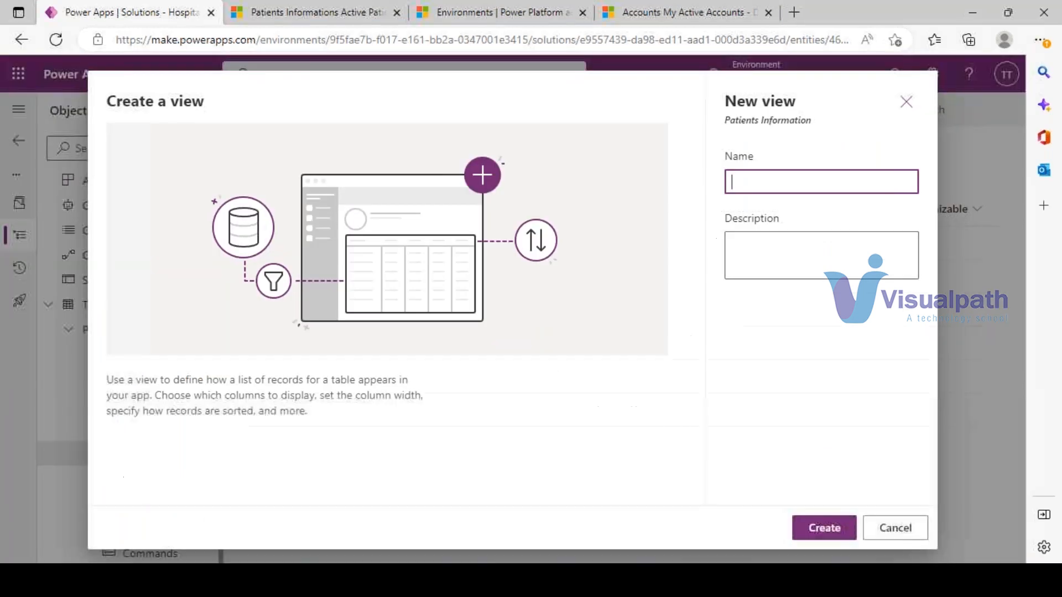
pyautogui.click(812, 181)
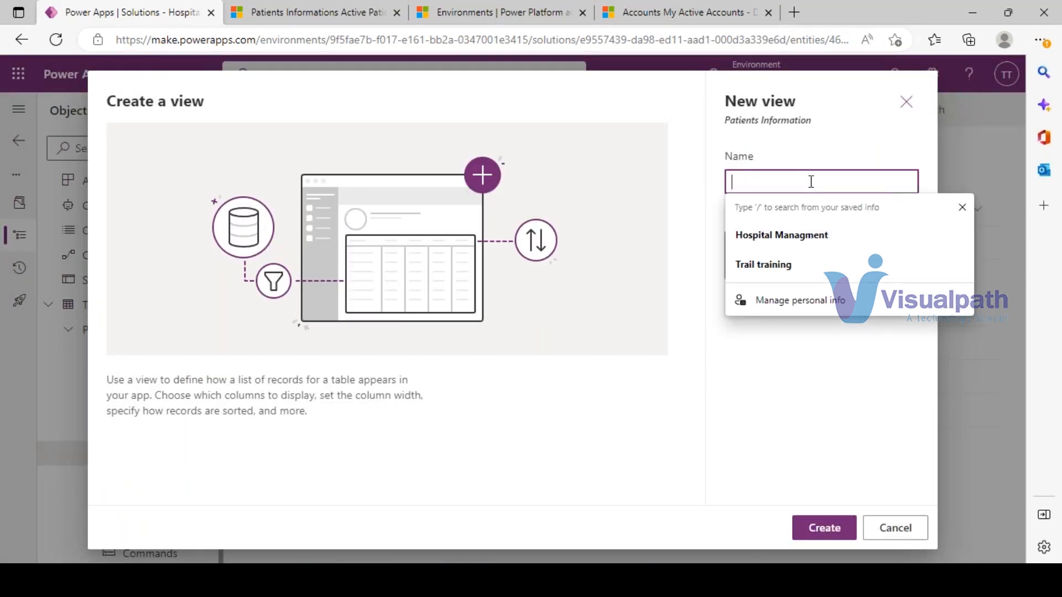
pyautogui.write('Gender Based')
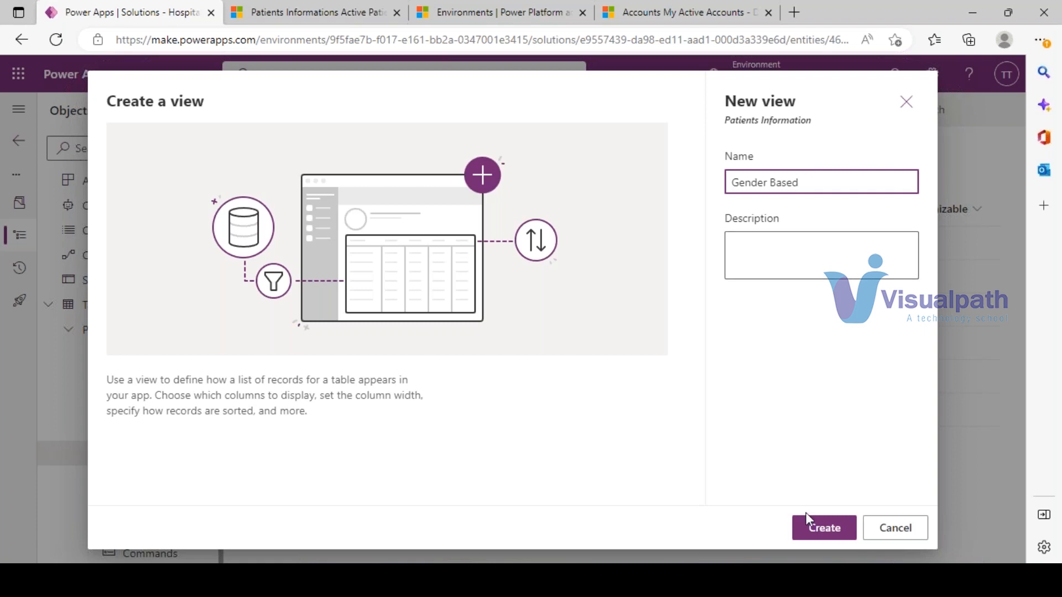
pyautogui.click(826, 534)
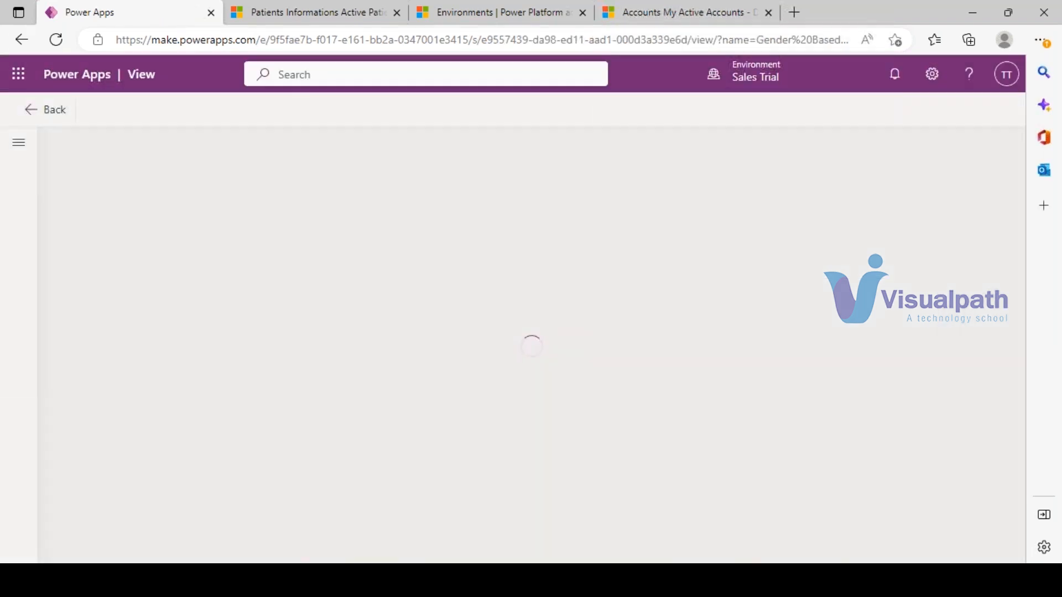
pyautogui.click(309, 12)
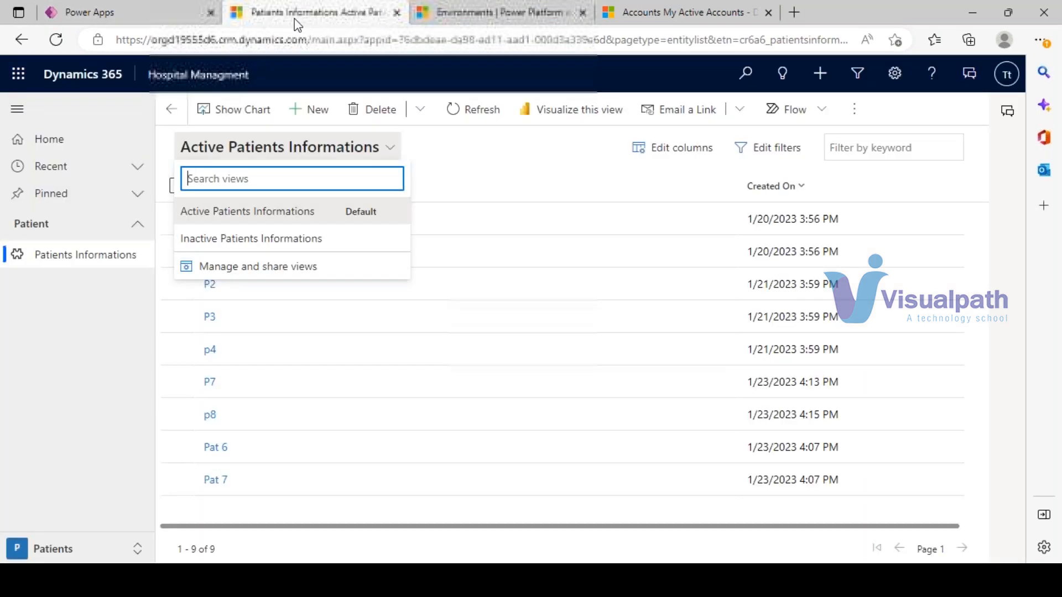
pyautogui.click(225, 210)
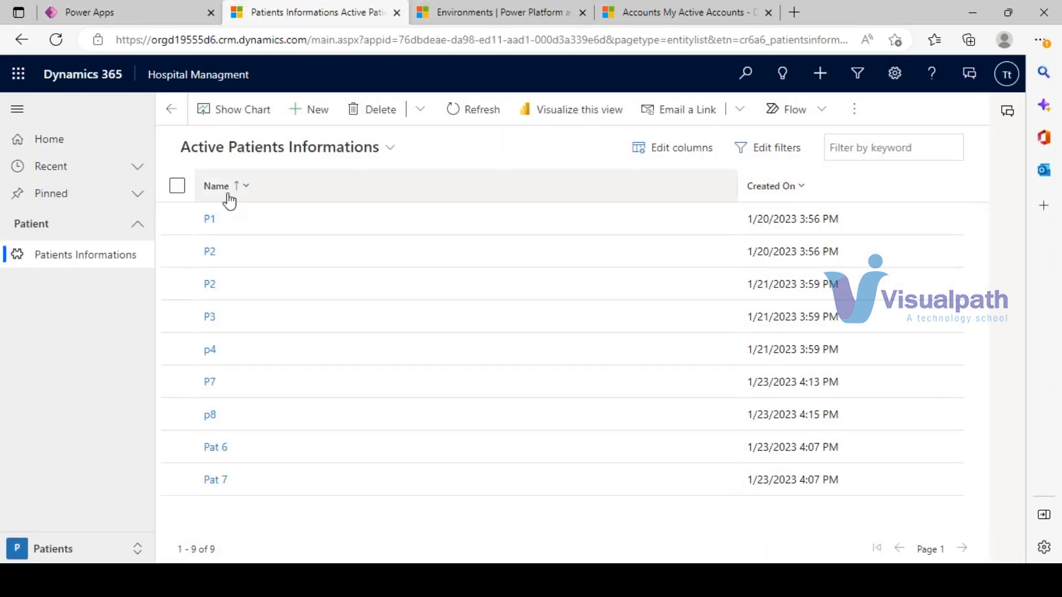
pyautogui.click(110, 11)
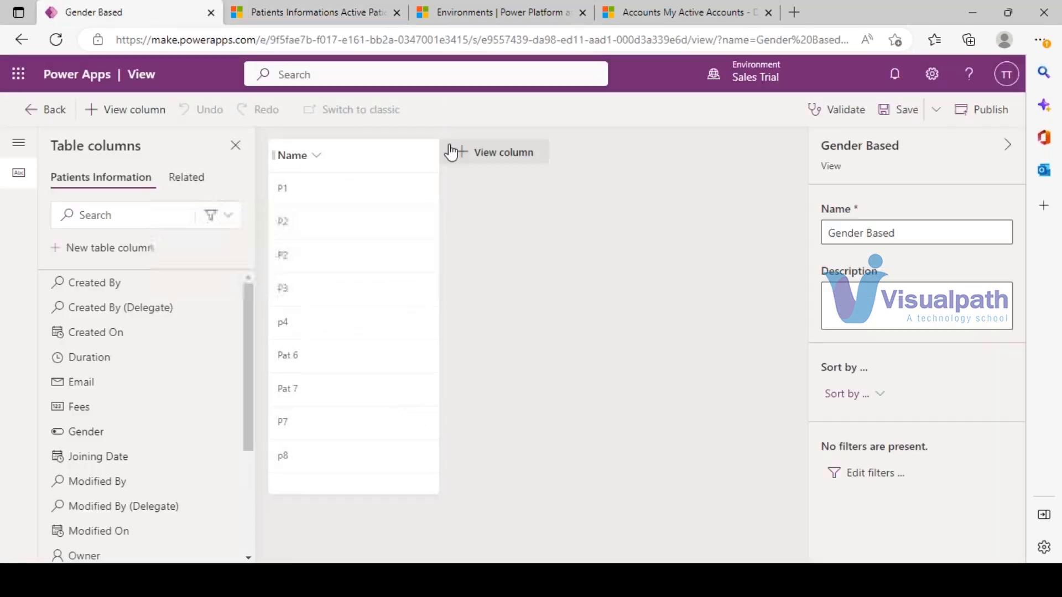
# - Add the Duration, Fees and Gender columns to the Gender Based view
pyautogui.click(482, 160)
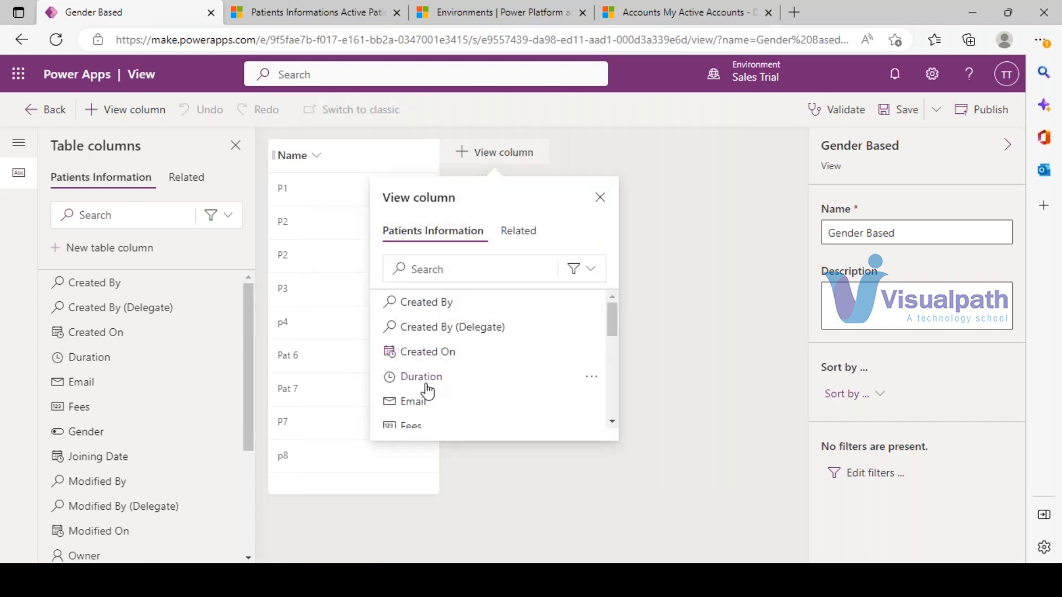
pyautogui.click(466, 386)
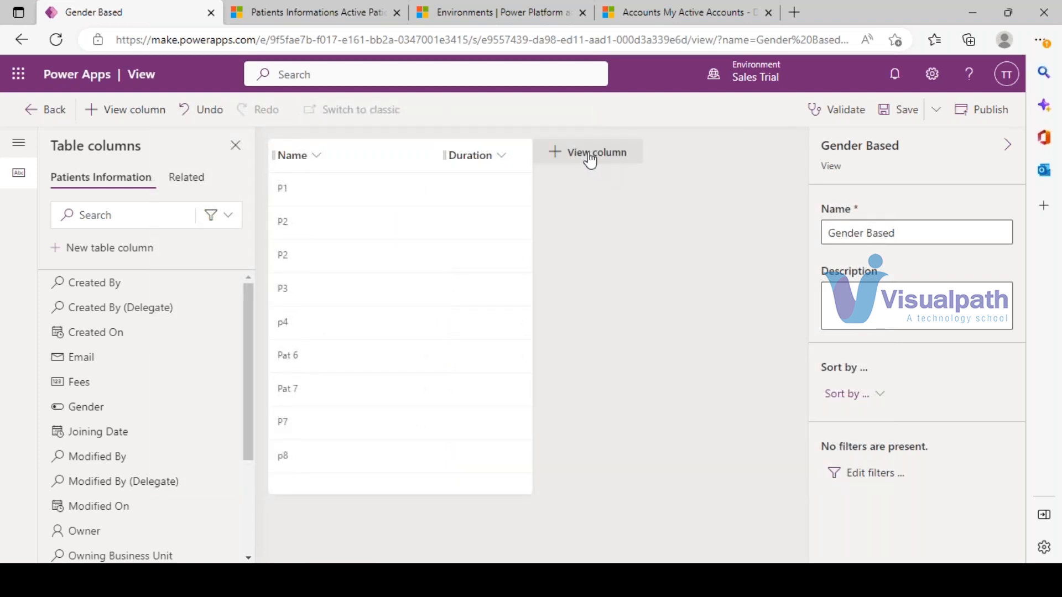
pyautogui.click(590, 157)
pyautogui.scroll(-2, 562, 320)
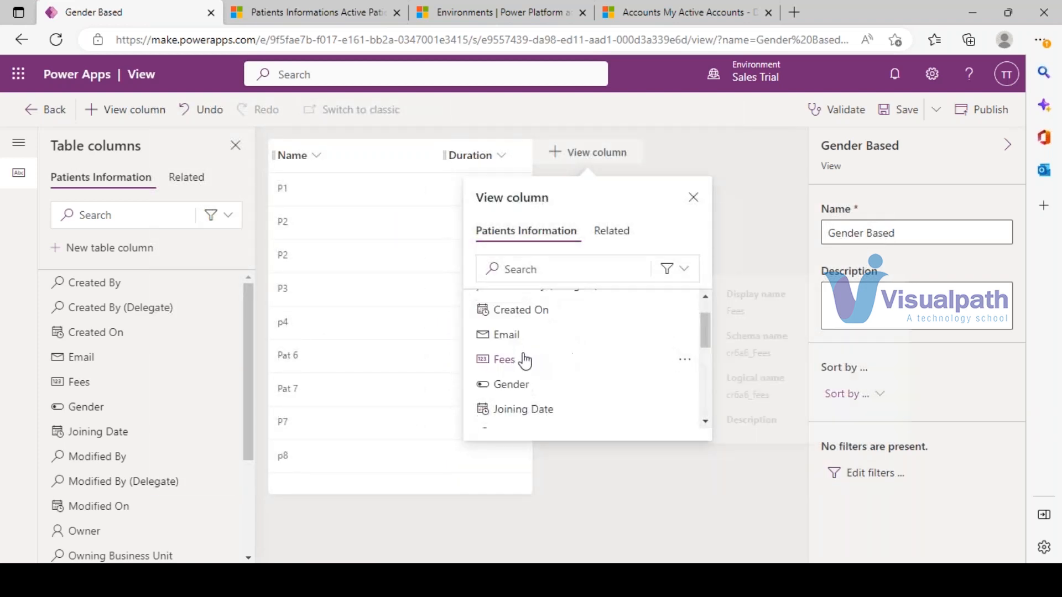
pyautogui.click(509, 360)
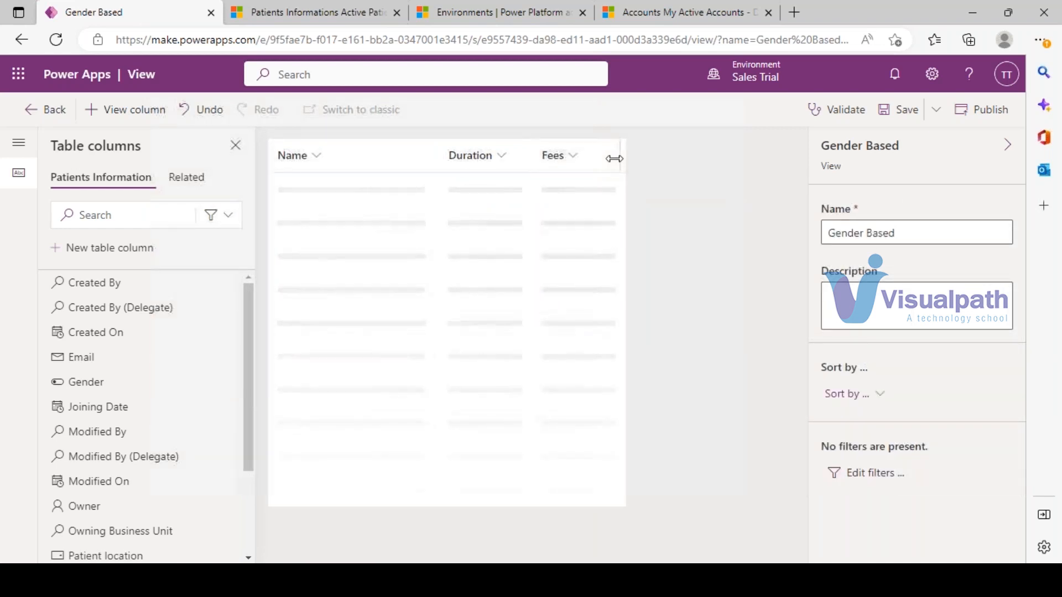
pyautogui.click(688, 161)
pyautogui.scroll(-2, 657, 381)
pyautogui.click(613, 360)
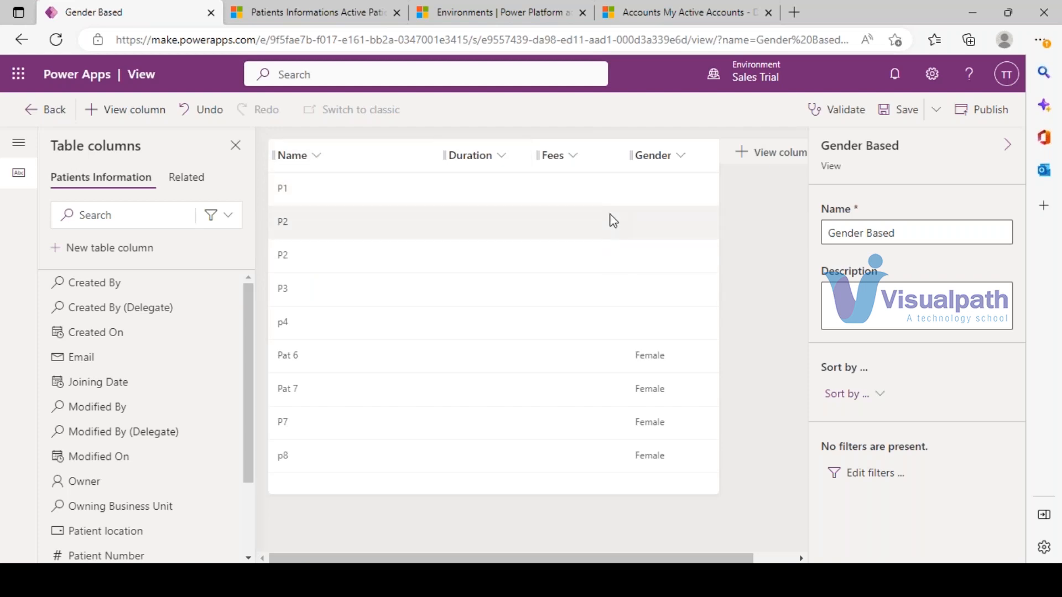
# - Validate the Gender Based view and save it
pyautogui.click(835, 110)
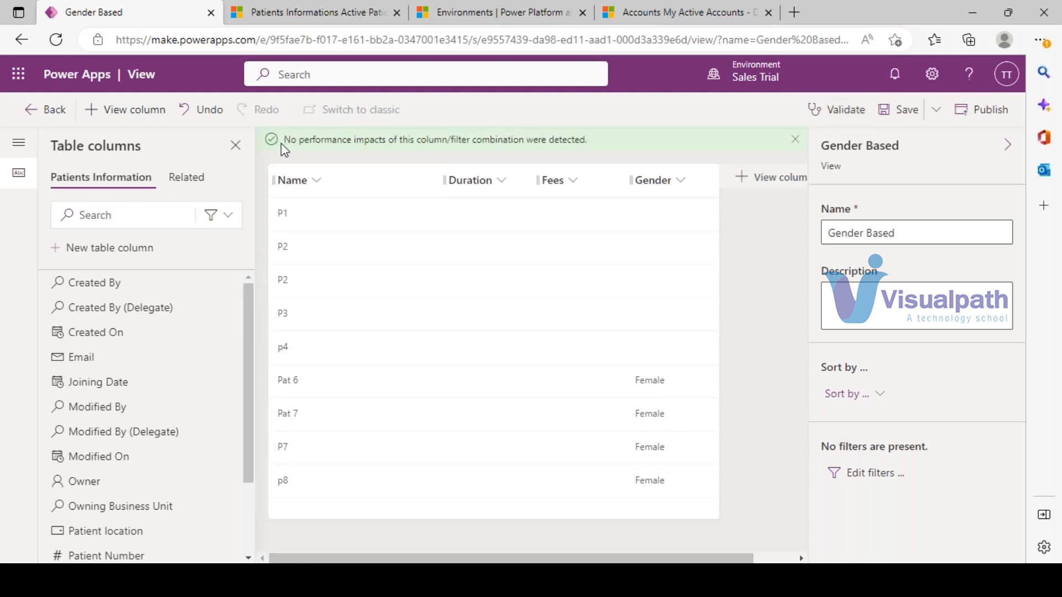
pyautogui.click(902, 113)
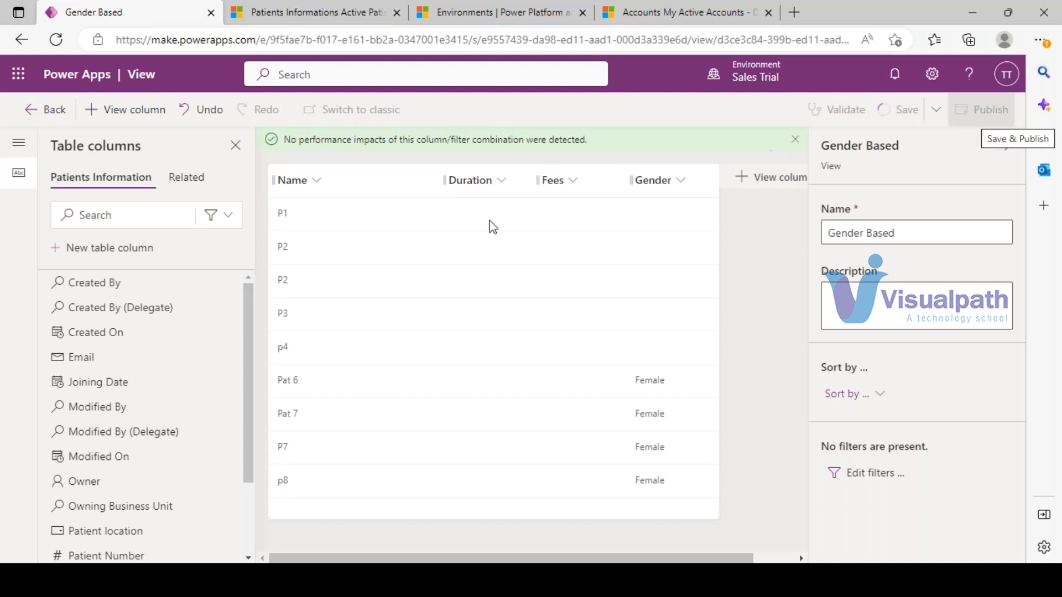
pyautogui.click(302, 11)
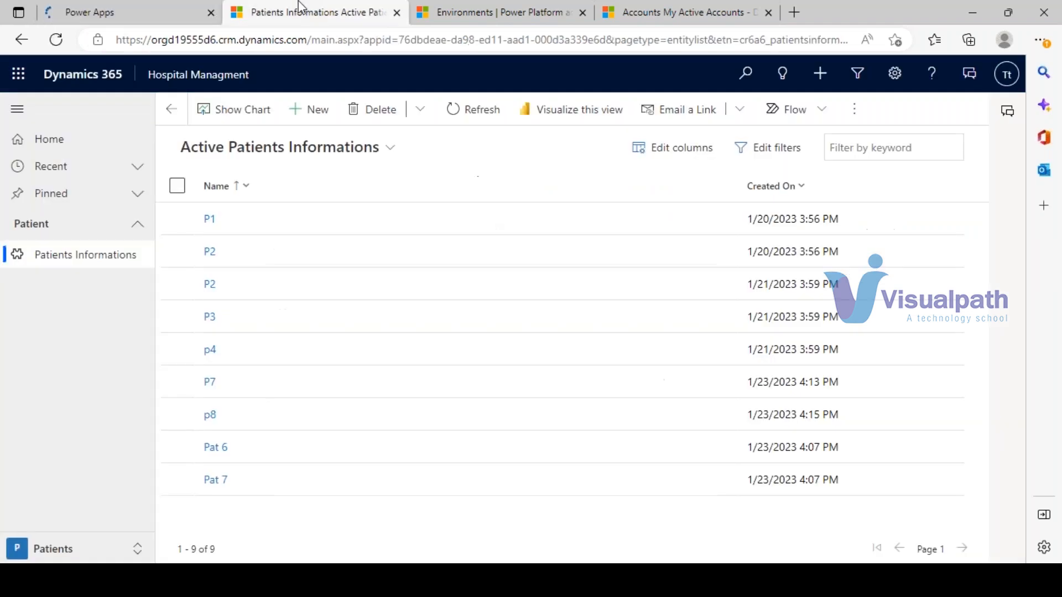
# - Deactivate patients P2 and P3 in the Active Patients Informations list
pyautogui.click(281, 147)
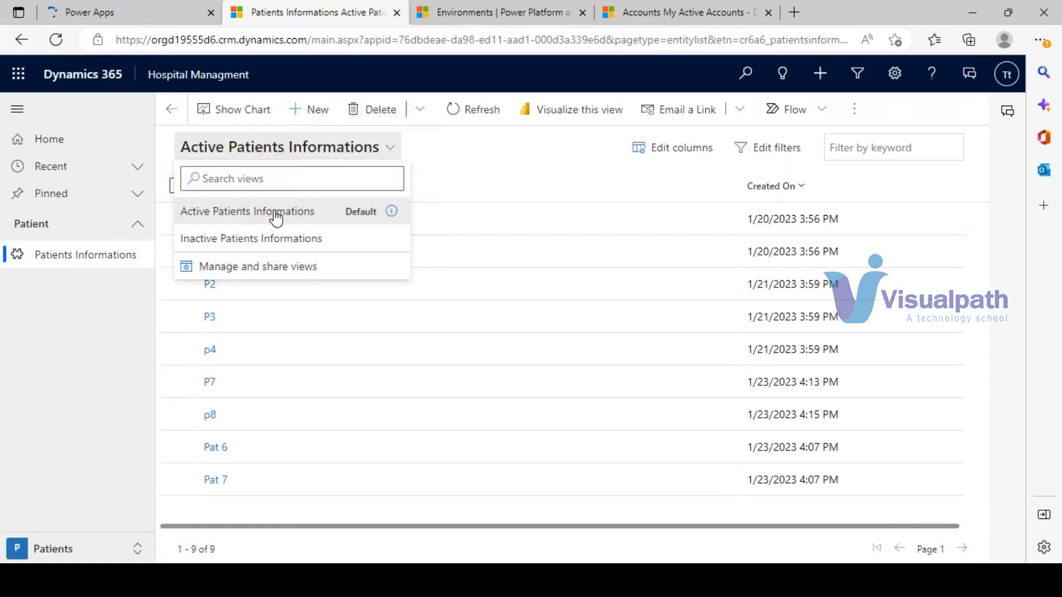
pyautogui.click(248, 210)
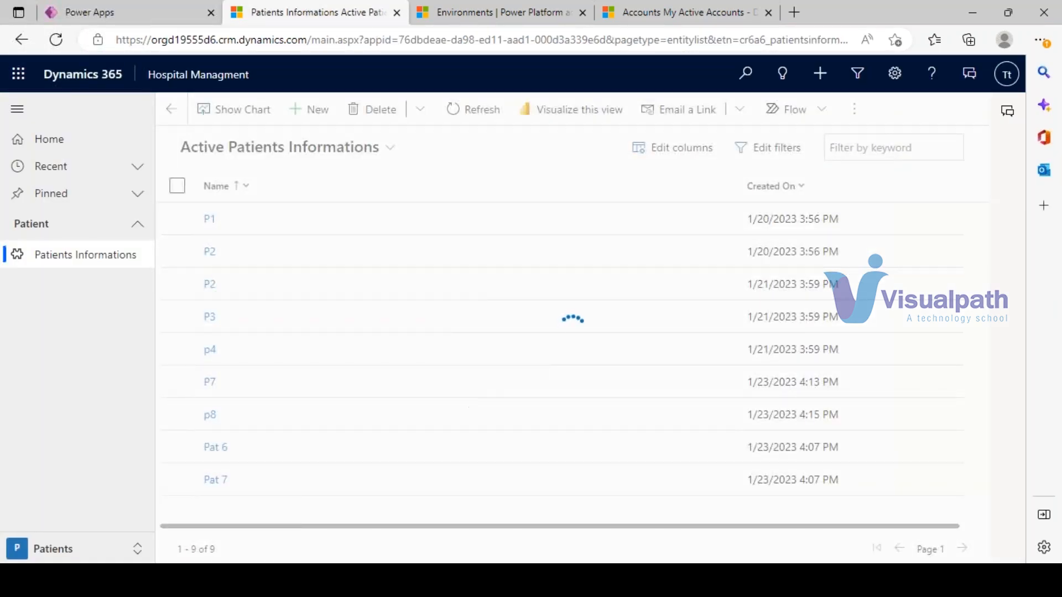
pyautogui.click(176, 293)
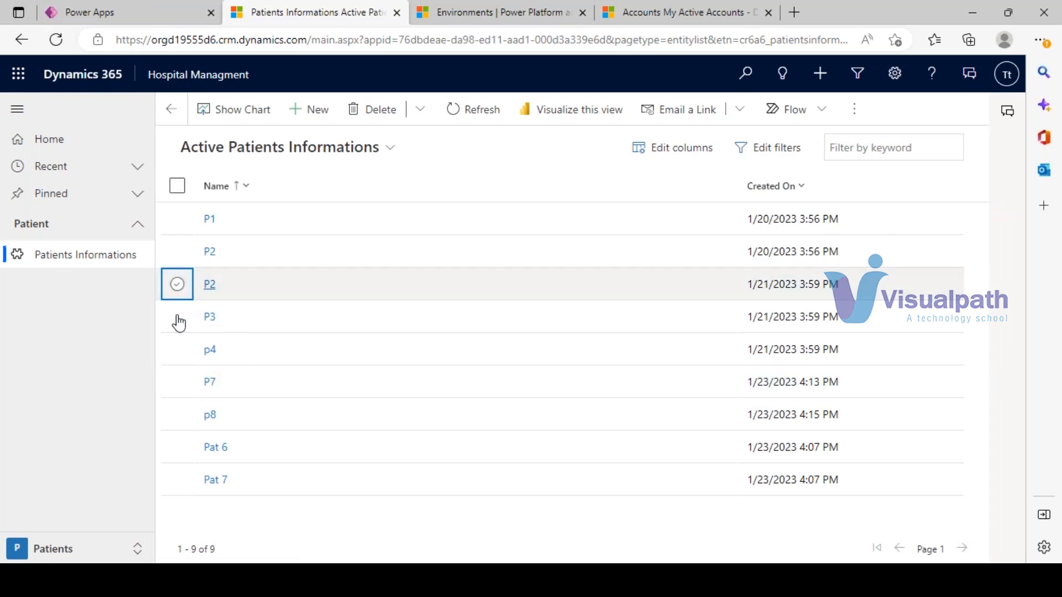
pyautogui.click(231, 320)
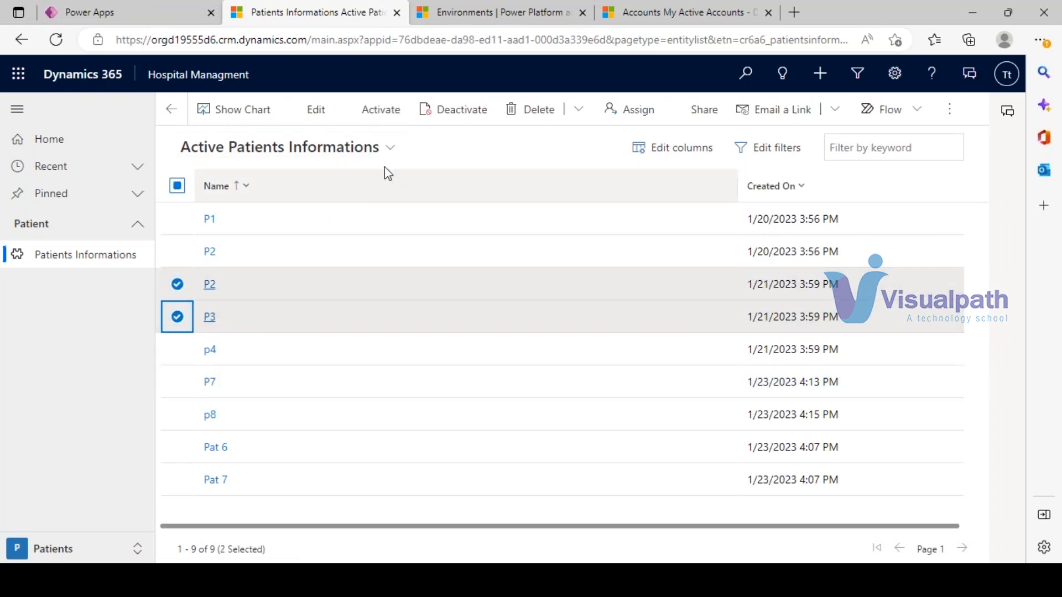
pyautogui.click(450, 117)
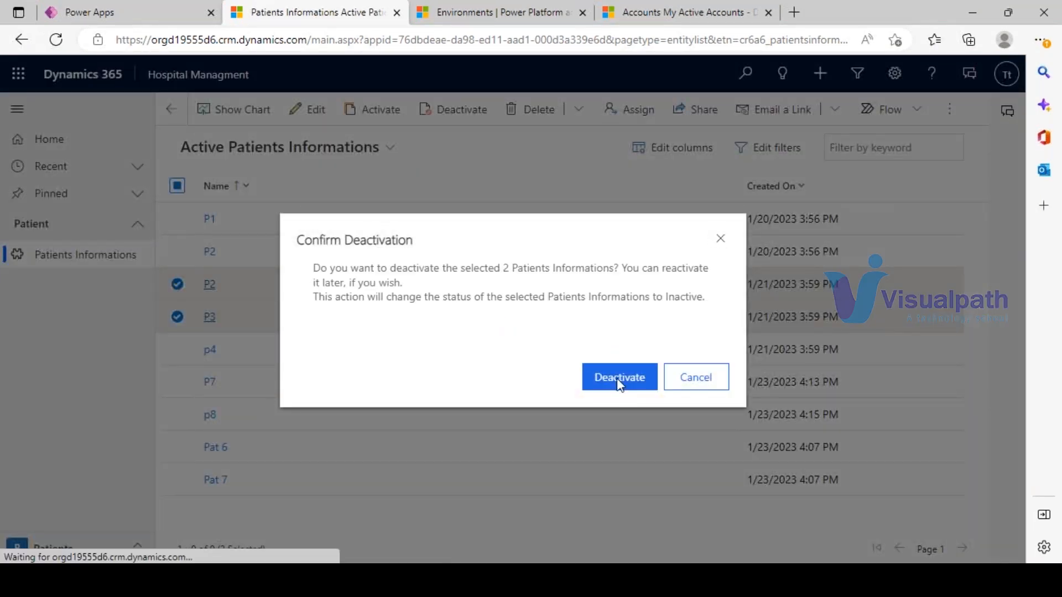
pyautogui.click(618, 376)
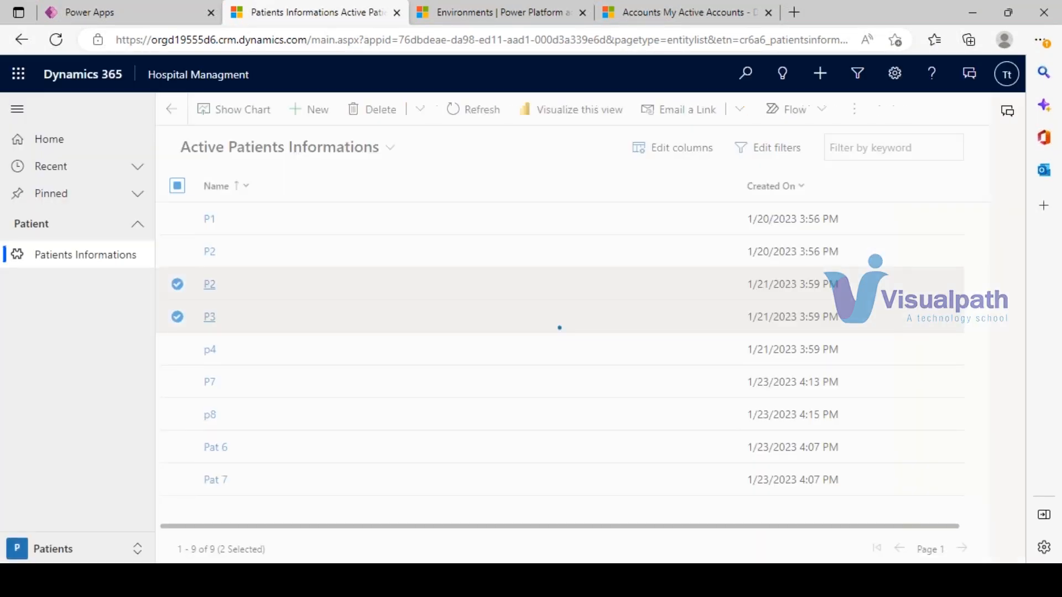
# - Check that P2 and P3 appear in the Inactive Patients Informations view
pyautogui.click(280, 151)
pyautogui.click(251, 239)
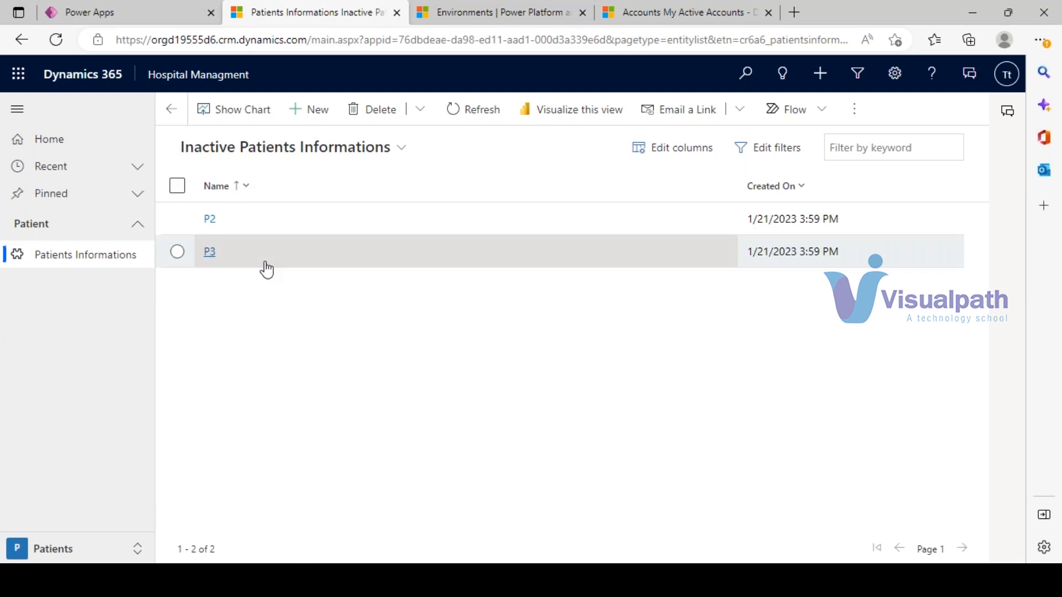
pyautogui.click(109, 6)
pyautogui.click(831, 234)
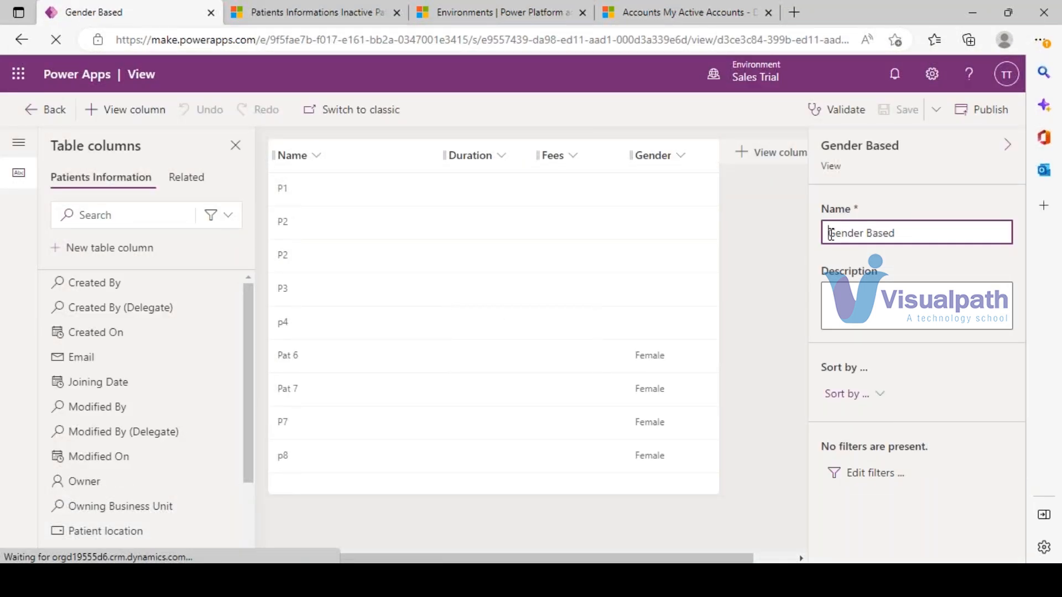
# - Rename the view from 'Gender Based' to 'Female Patient' and validate it
pyautogui.write('Female')
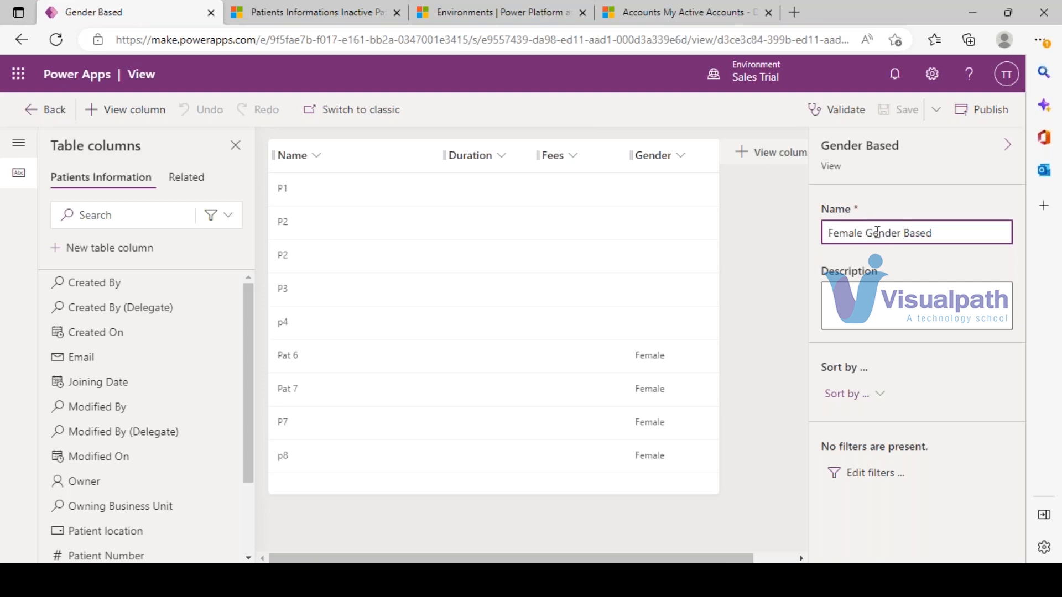
pyautogui.moveTo(868, 229); pyautogui.dragTo(941, 237)
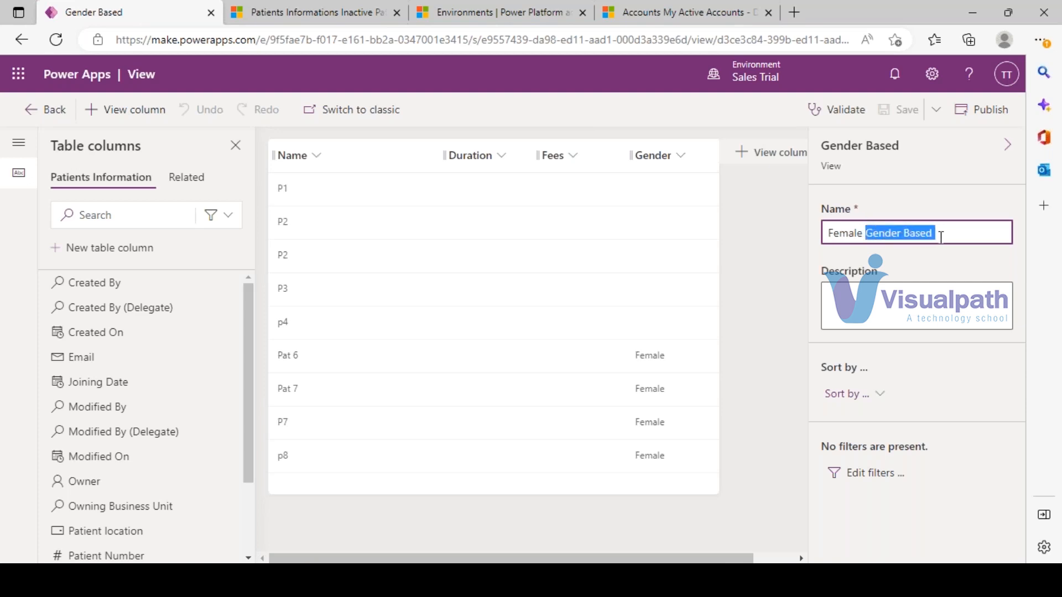
pyautogui.write('Patient')
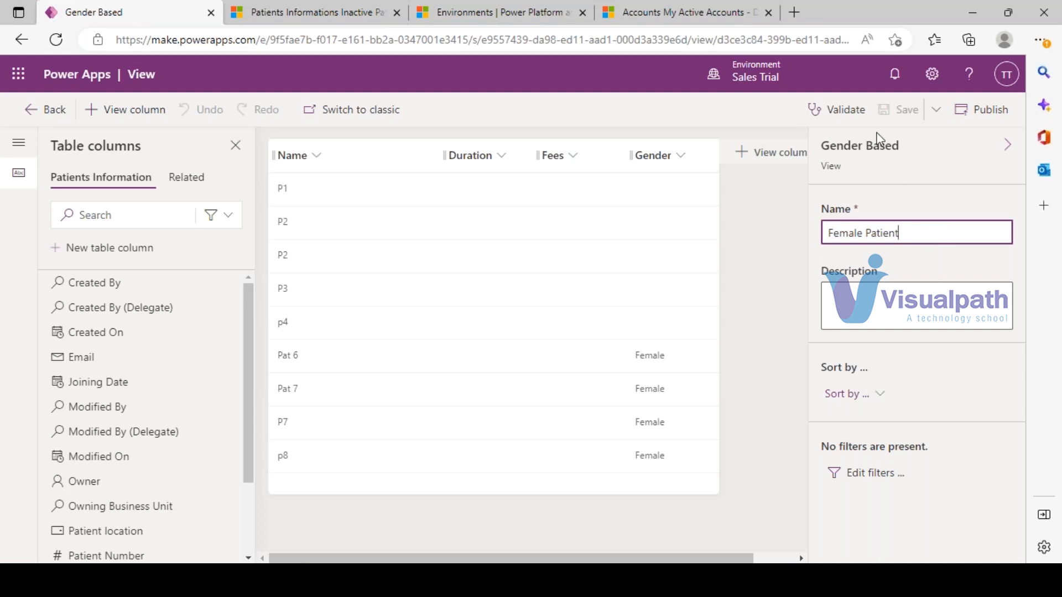
pyautogui.click(838, 110)
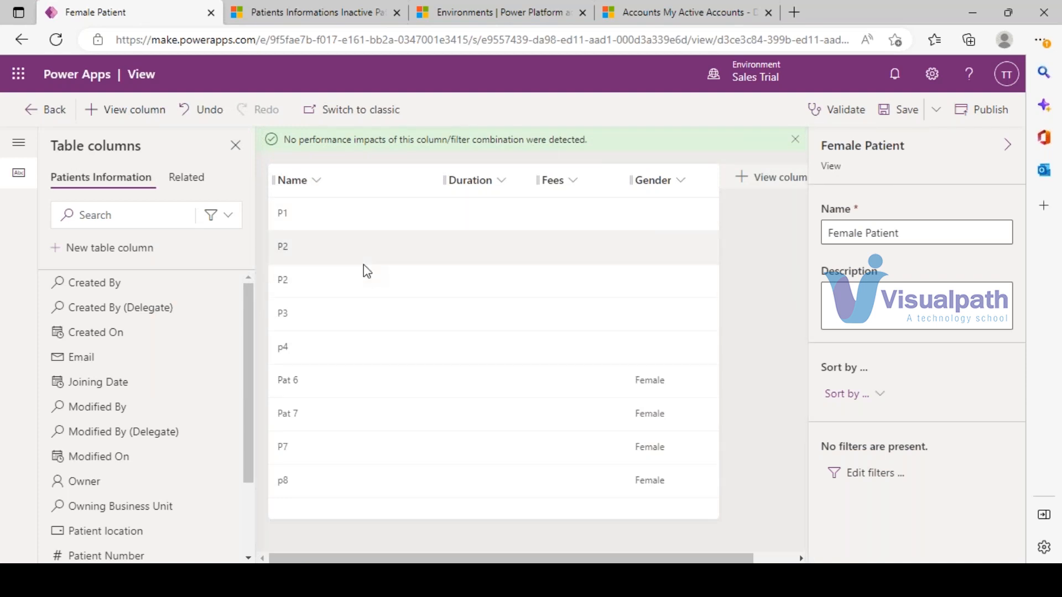
pyautogui.click(316, 10)
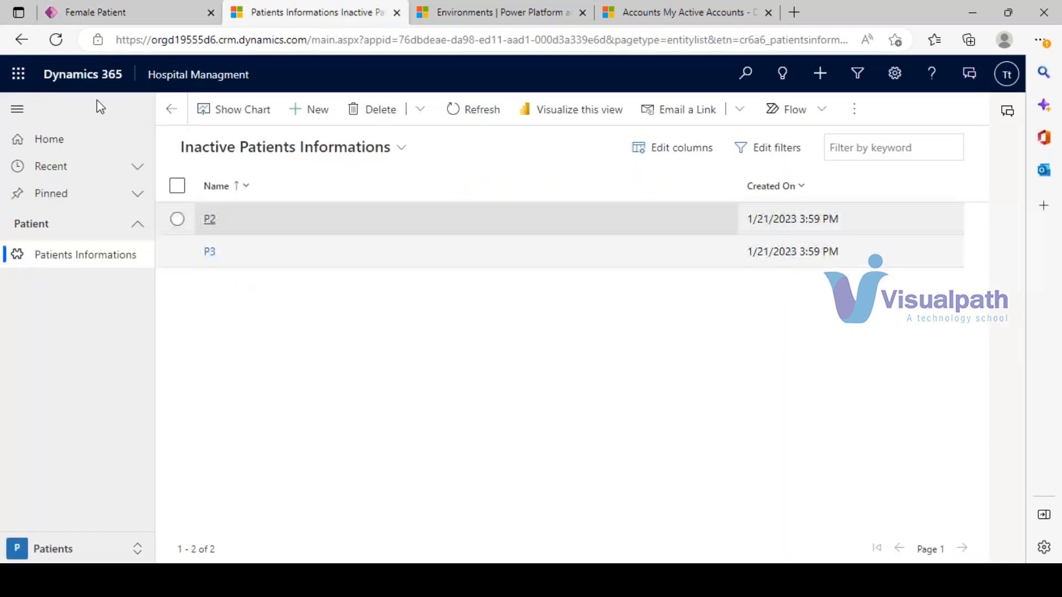
# - Reload the Dynamics 365 patients page, then return to the Female Patient view editor
pyautogui.click(54, 40)
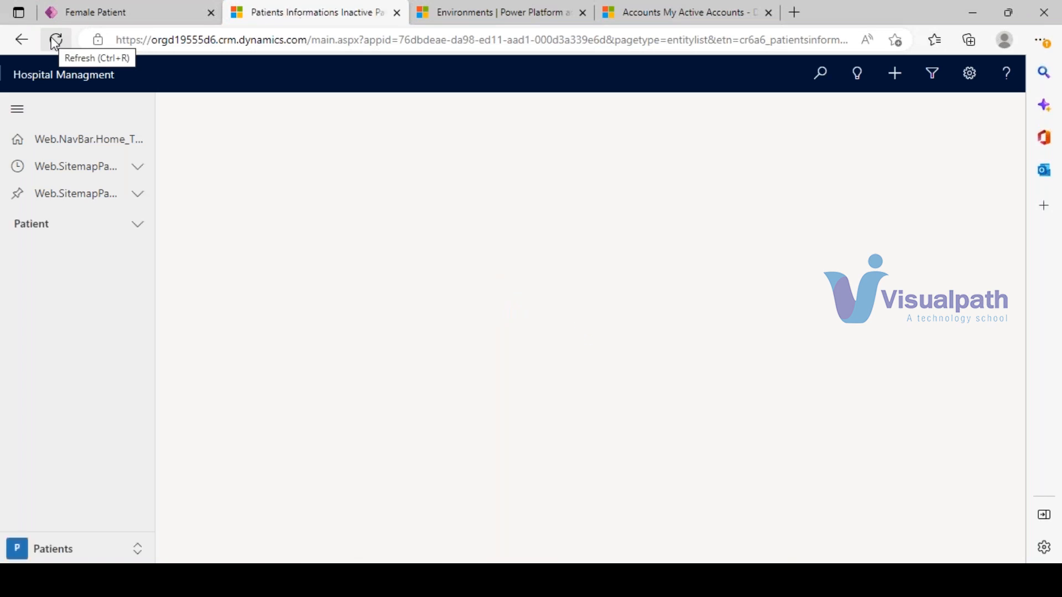
pyautogui.click(106, 10)
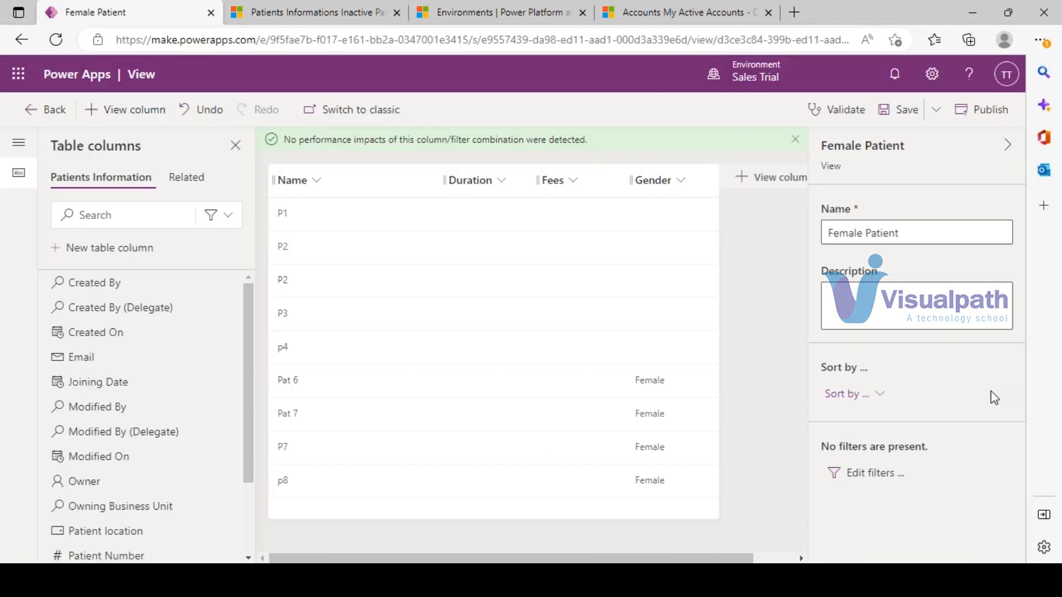
# - Add a filter row to the Female Patient view: Gender Equals Female
pyautogui.click(881, 481)
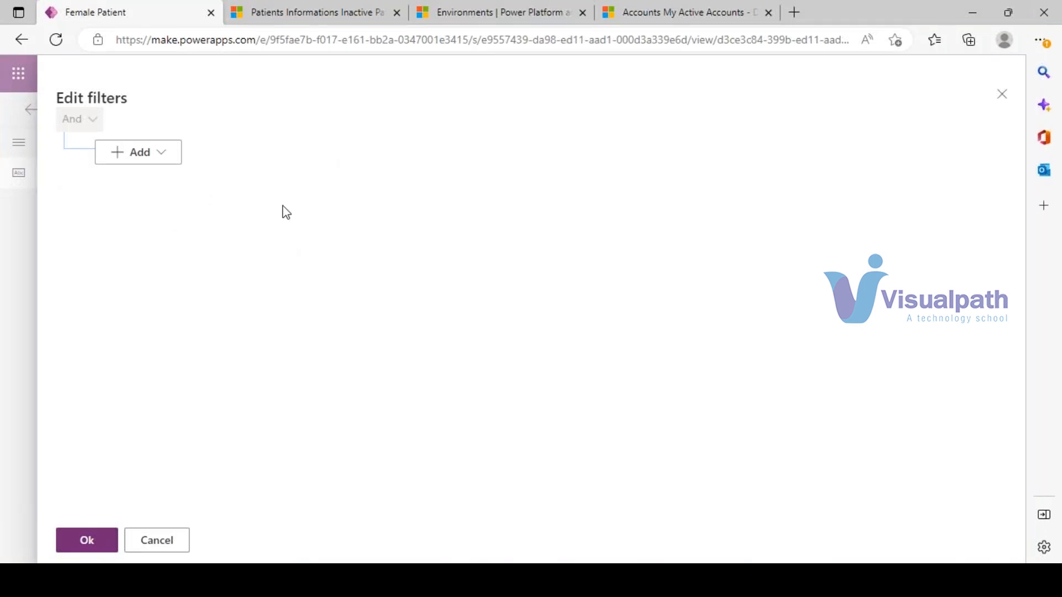
pyautogui.click(158, 160)
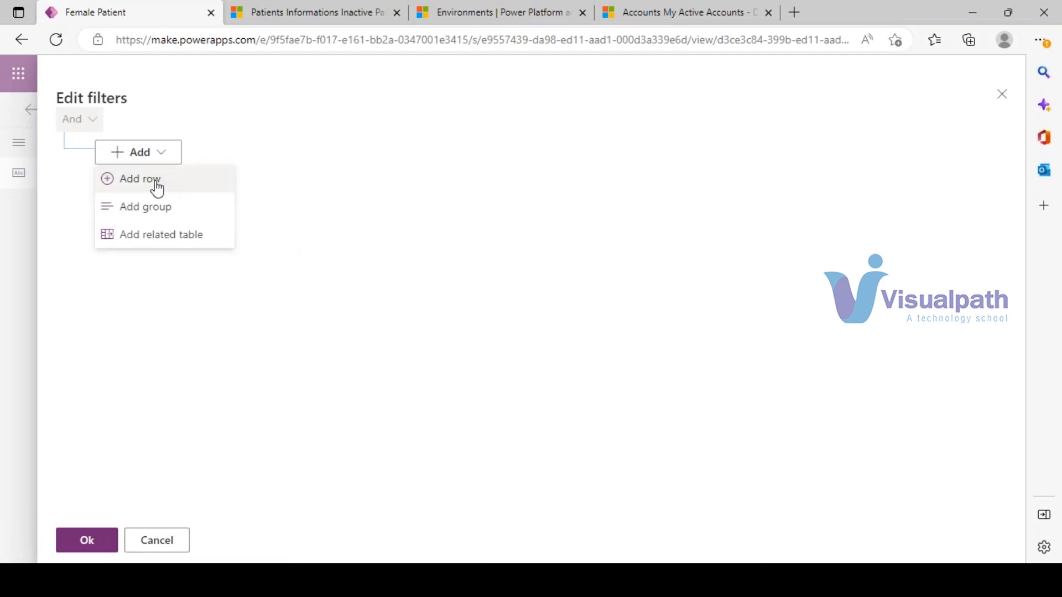
pyautogui.click(157, 190)
pyautogui.click(194, 161)
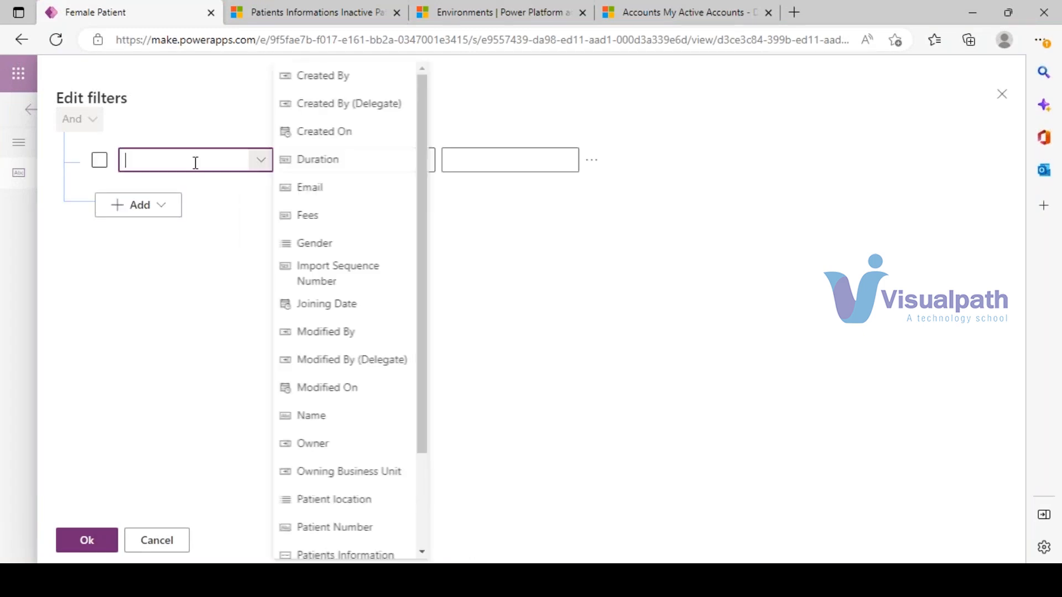
pyautogui.click(325, 244)
pyautogui.click(575, 167)
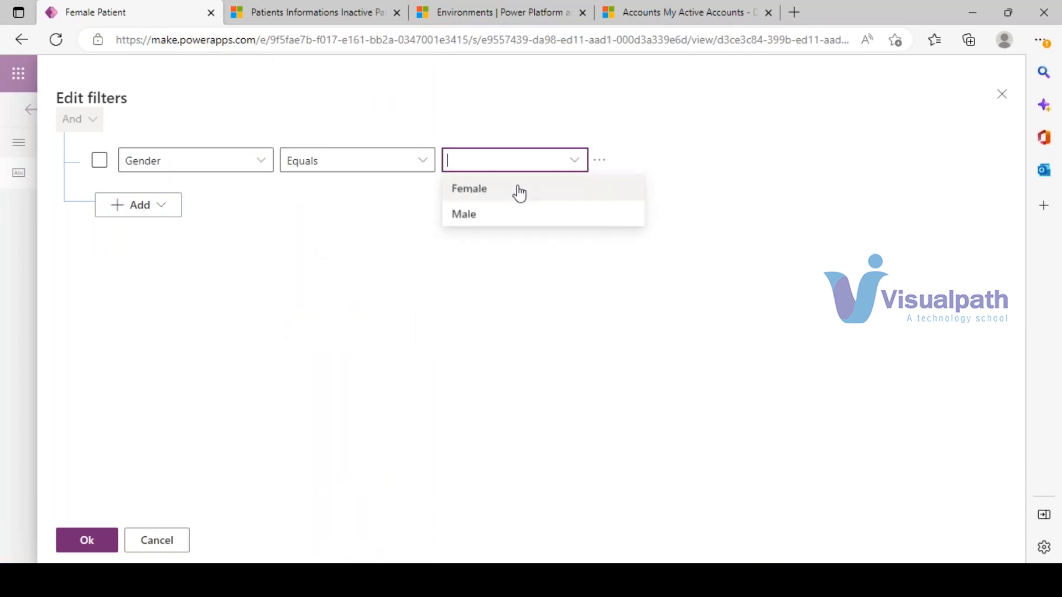
pyautogui.click(472, 191)
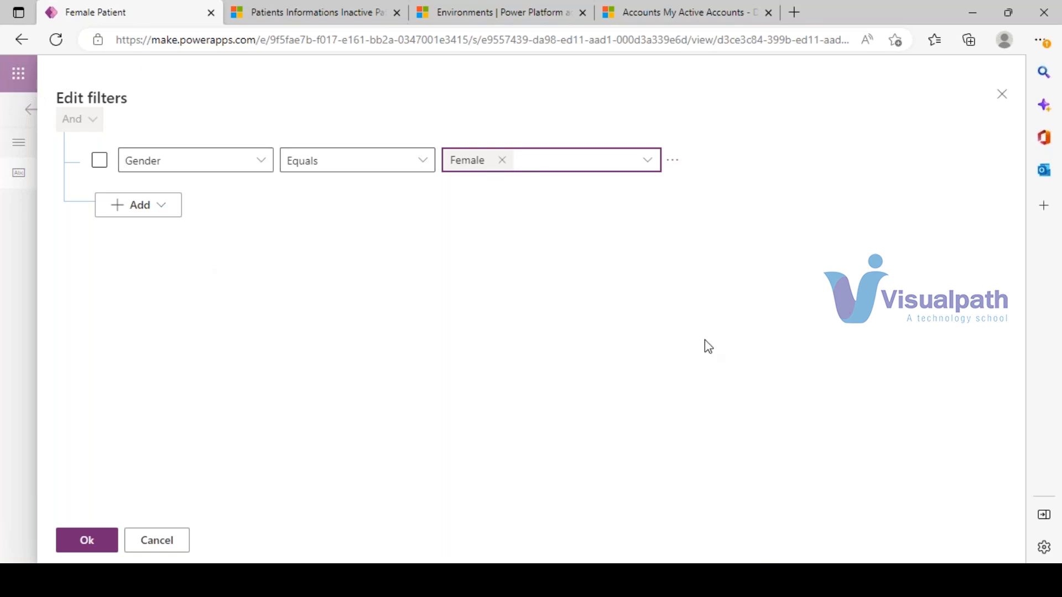
pyautogui.click(154, 216)
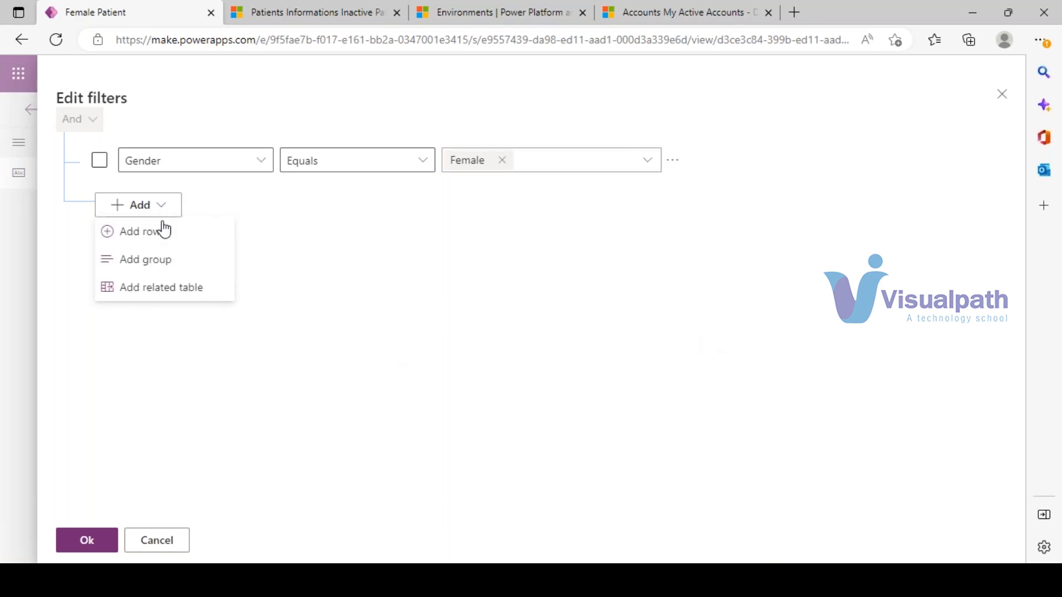
# - Add a second filter condition: Created On in this month
pyautogui.click(164, 237)
pyautogui.click(216, 209)
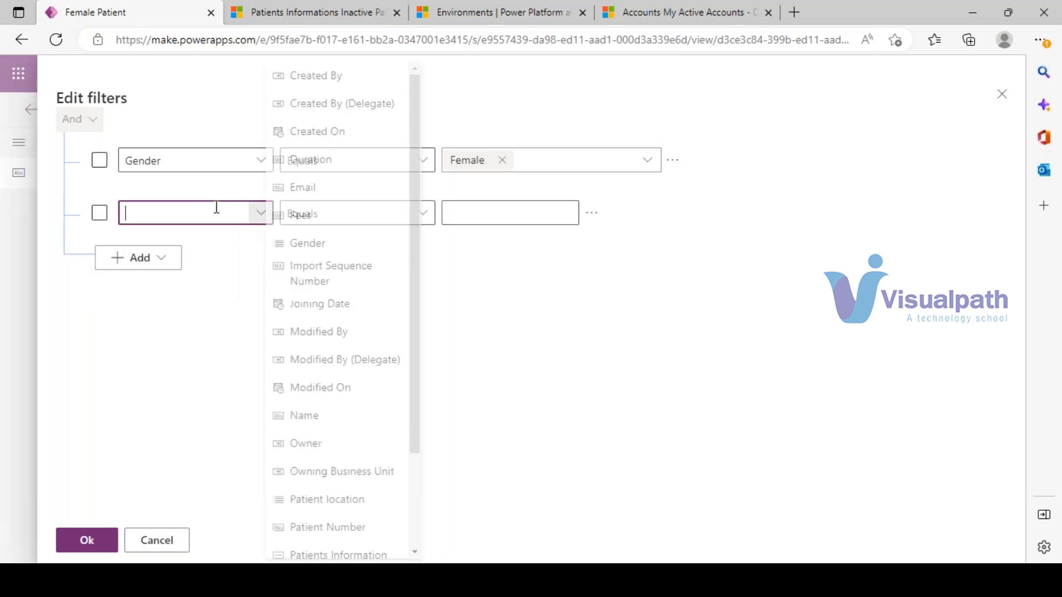
pyautogui.write('Created By')
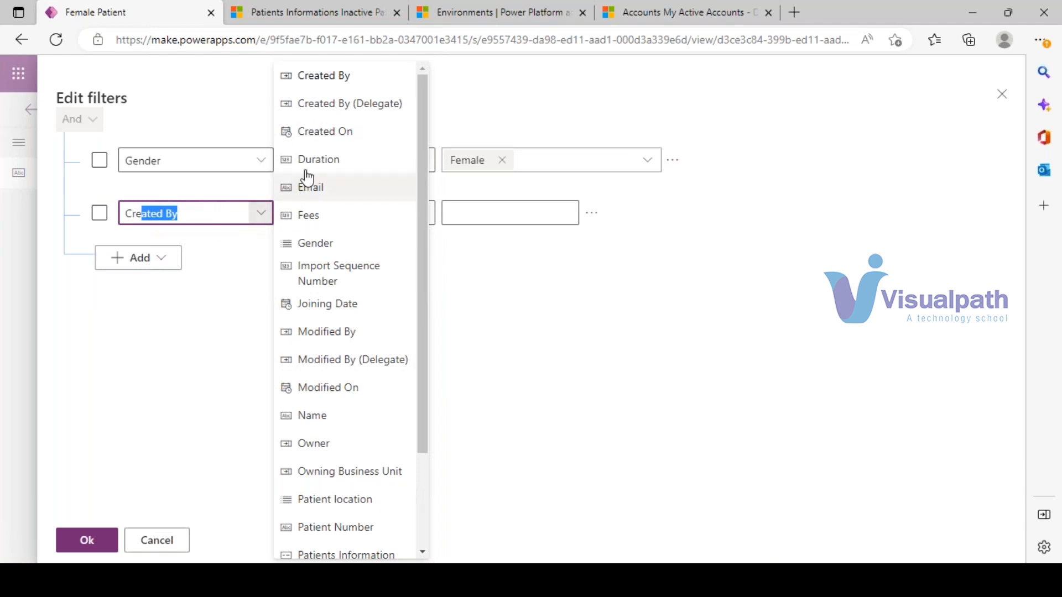
pyautogui.click(348, 133)
pyautogui.click(422, 219)
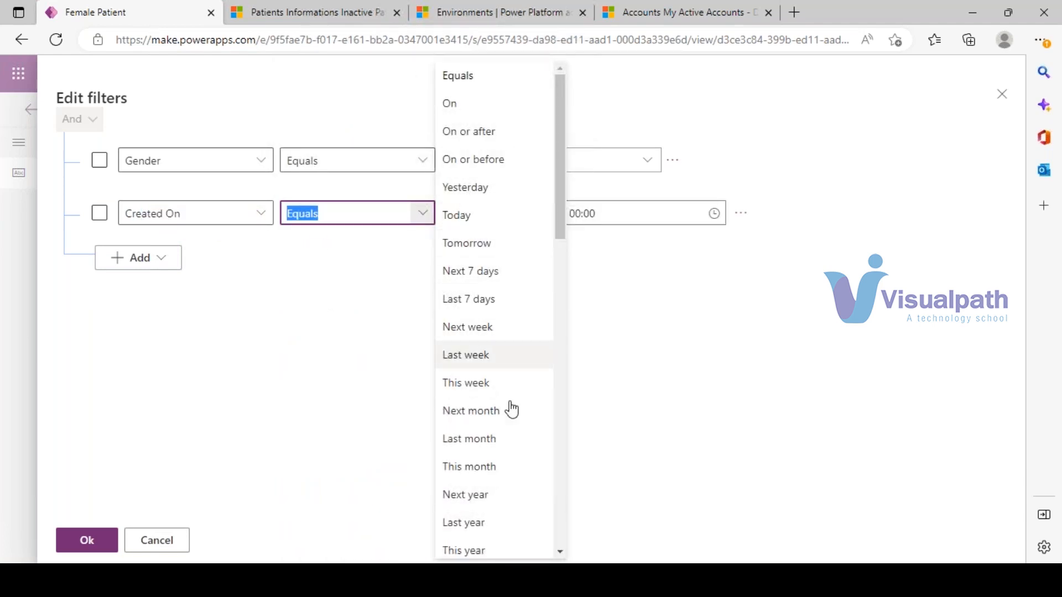
pyautogui.click(467, 467)
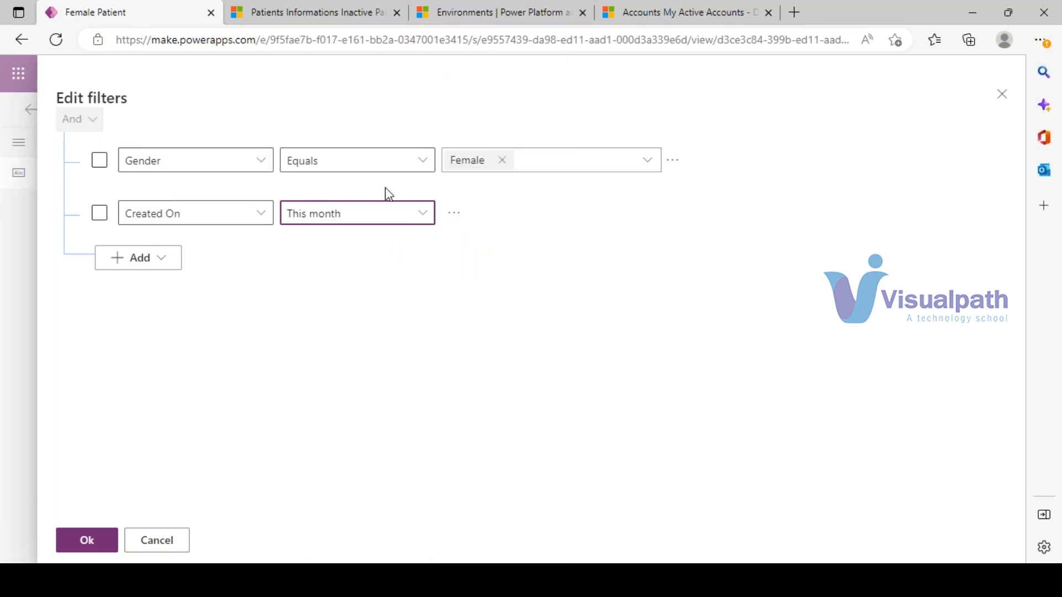
# - Group the Gender and Created On conditions, leaving the group set to And
pyautogui.click(100, 166)
pyautogui.click(99, 214)
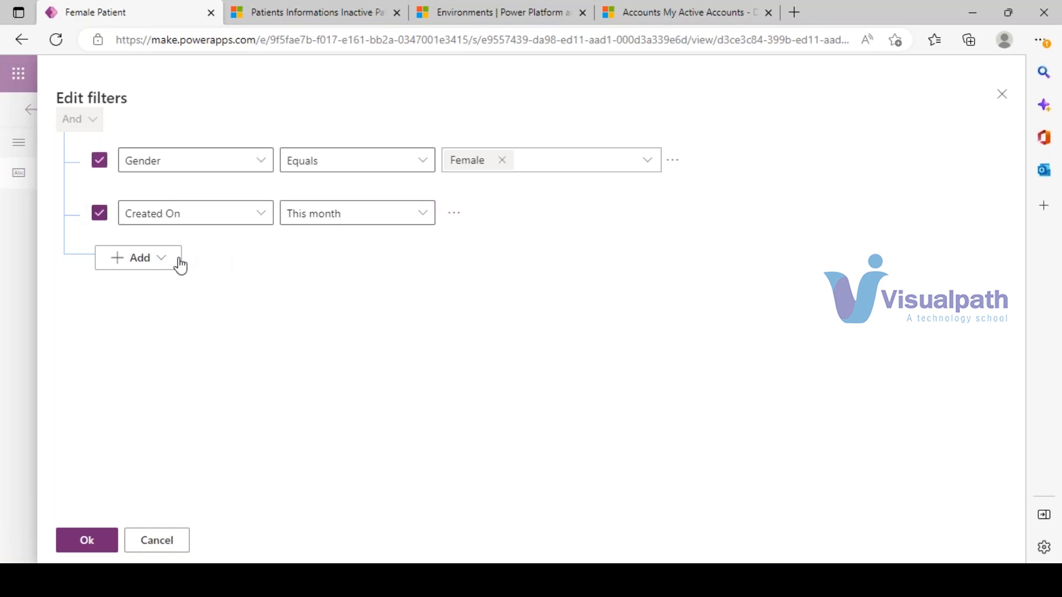
pyautogui.click(683, 166)
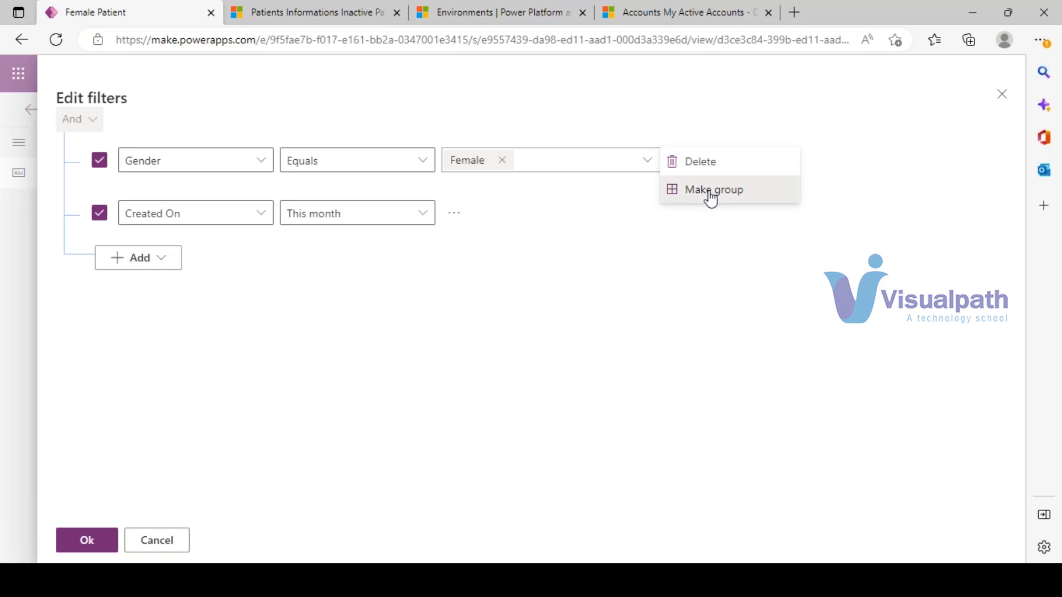
pyautogui.click(711, 190)
pyautogui.click(158, 167)
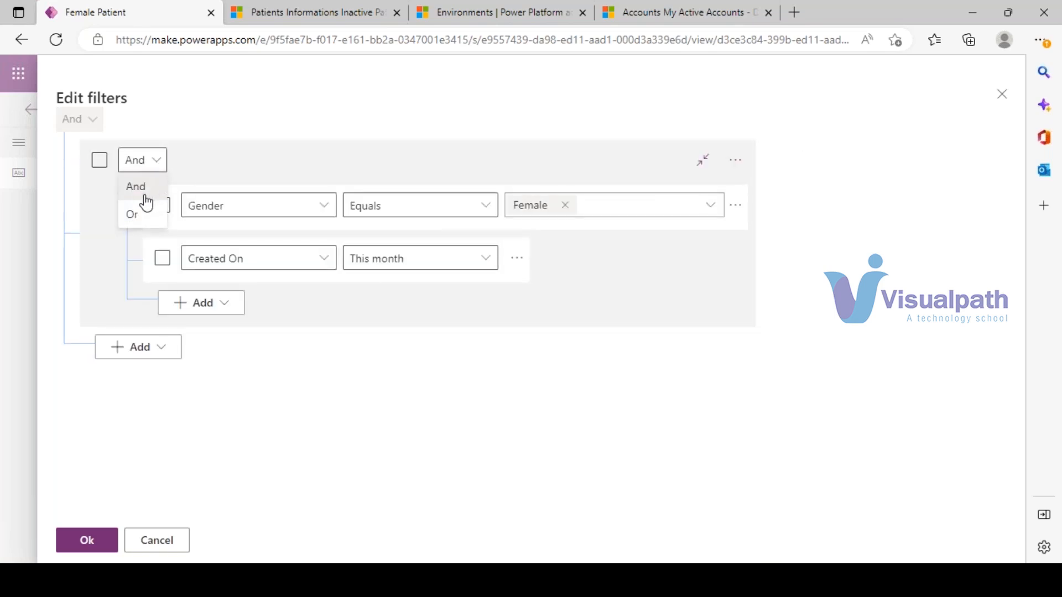
pyautogui.click(132, 214)
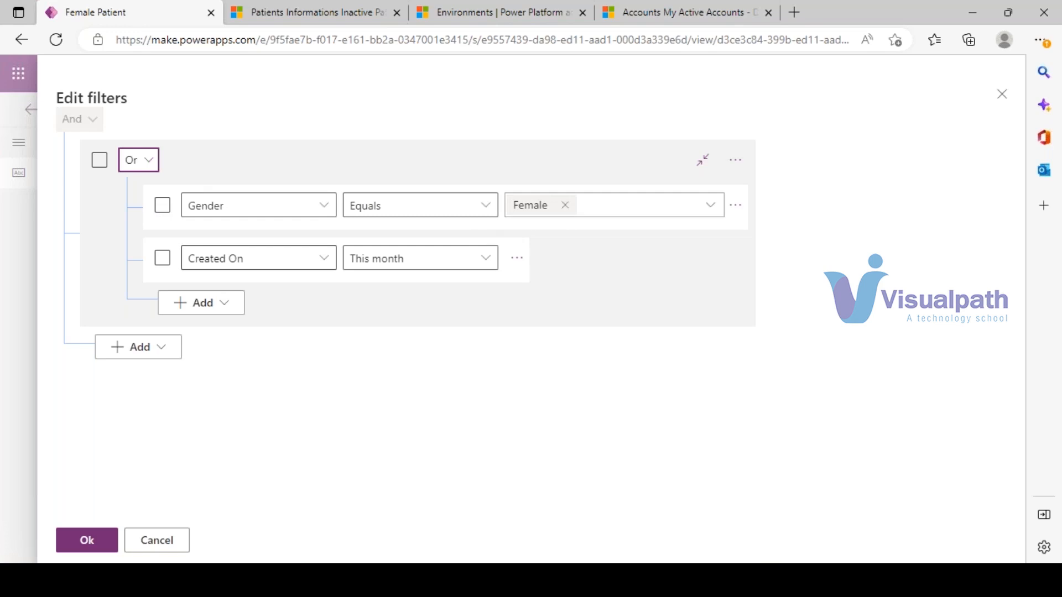
pyautogui.click(155, 165)
pyautogui.click(149, 184)
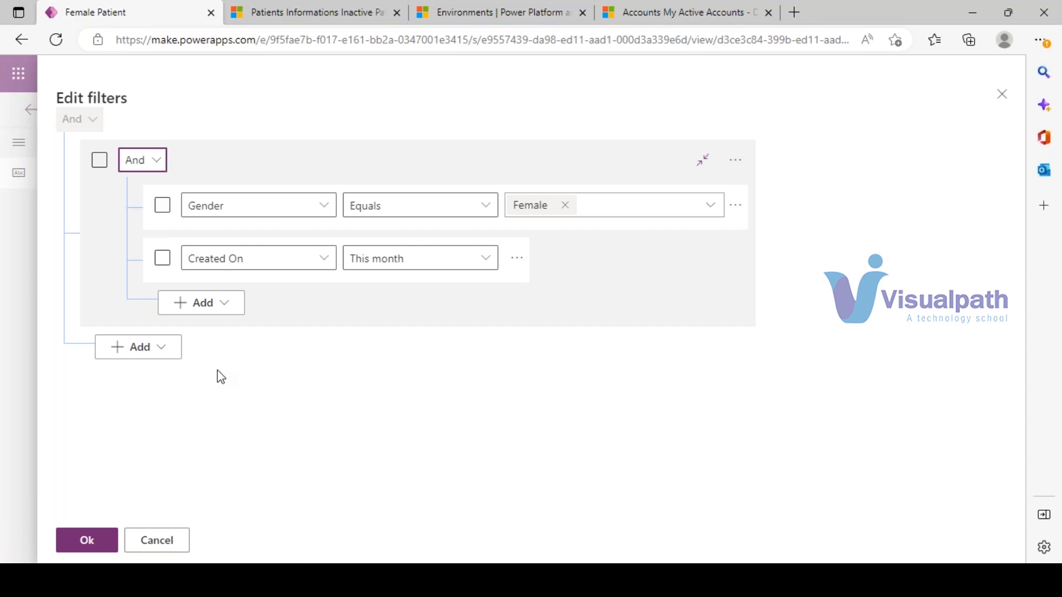
# - Delete the Created On condition, ungroup Gender equals Female, and apply the filters
pyautogui.click(167, 350)
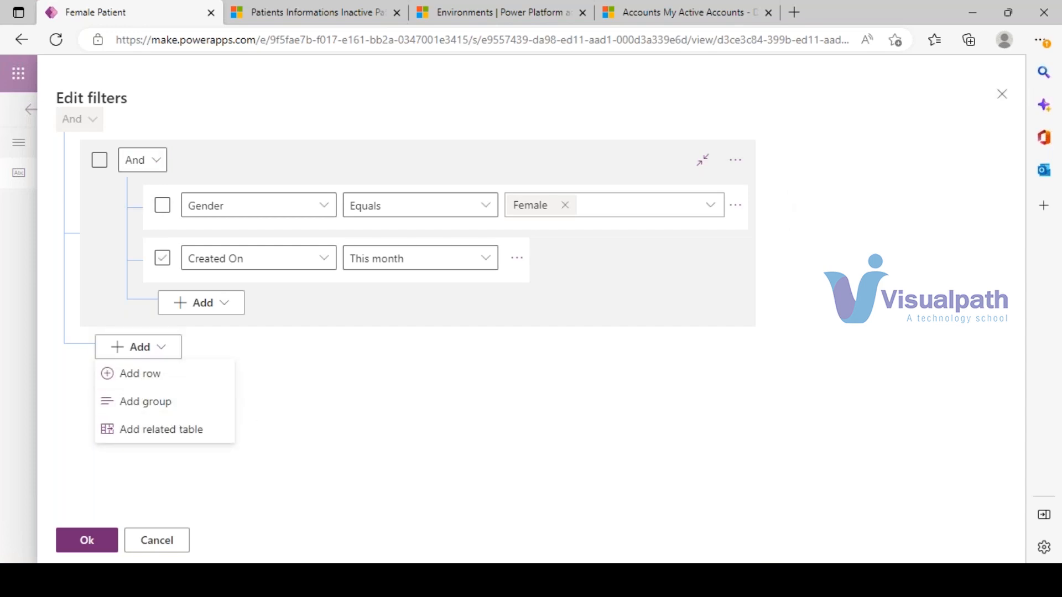
pyautogui.click(163, 259)
pyautogui.click(516, 258)
pyautogui.click(539, 287)
pyautogui.click(579, 258)
pyautogui.click(614, 265)
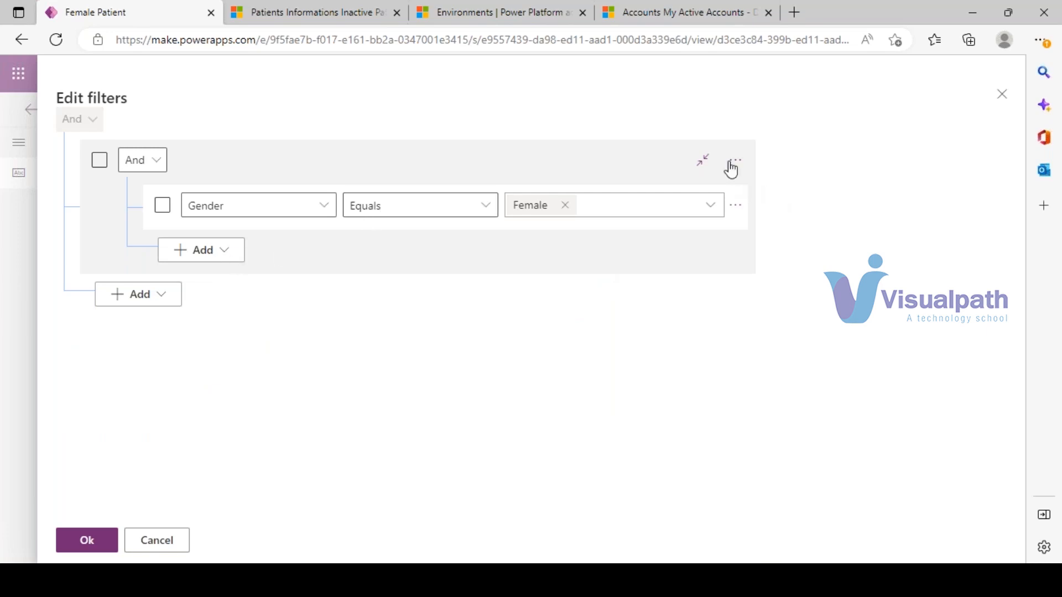
pyautogui.click(156, 160)
pyautogui.click(734, 160)
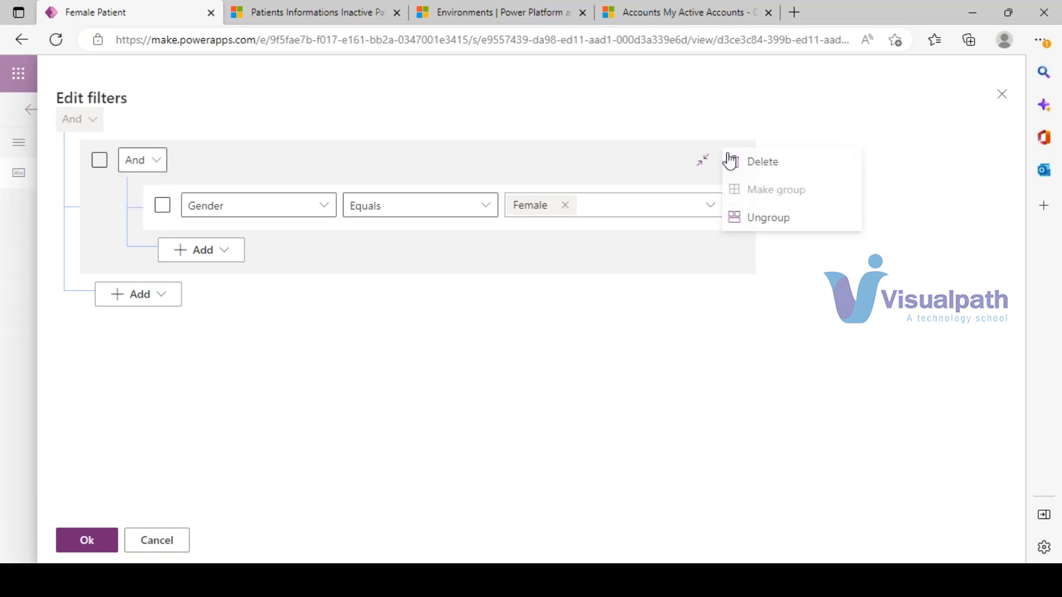
pyautogui.click(735, 217)
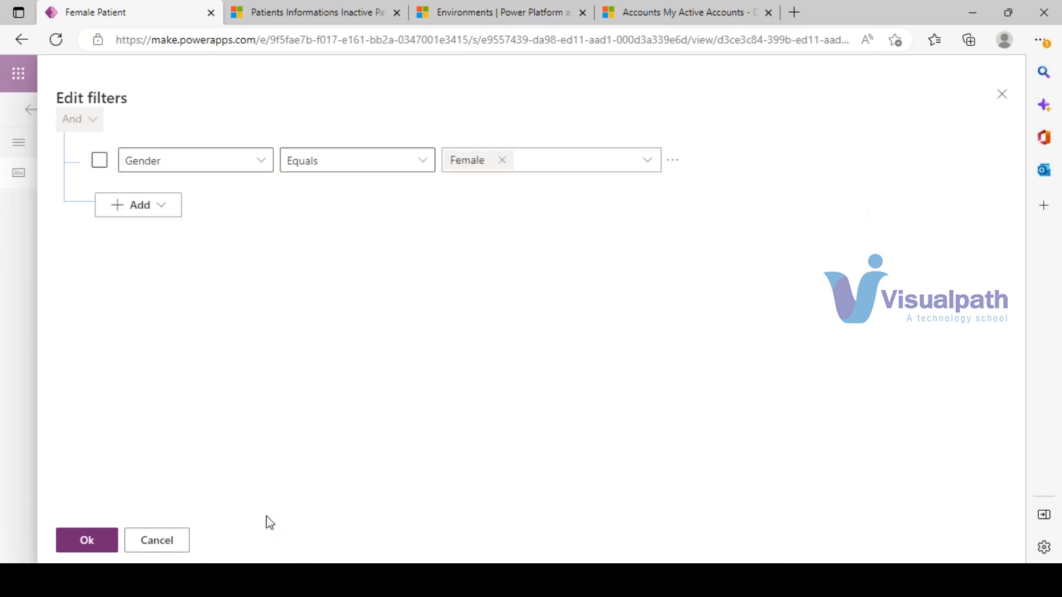
pyautogui.click(87, 541)
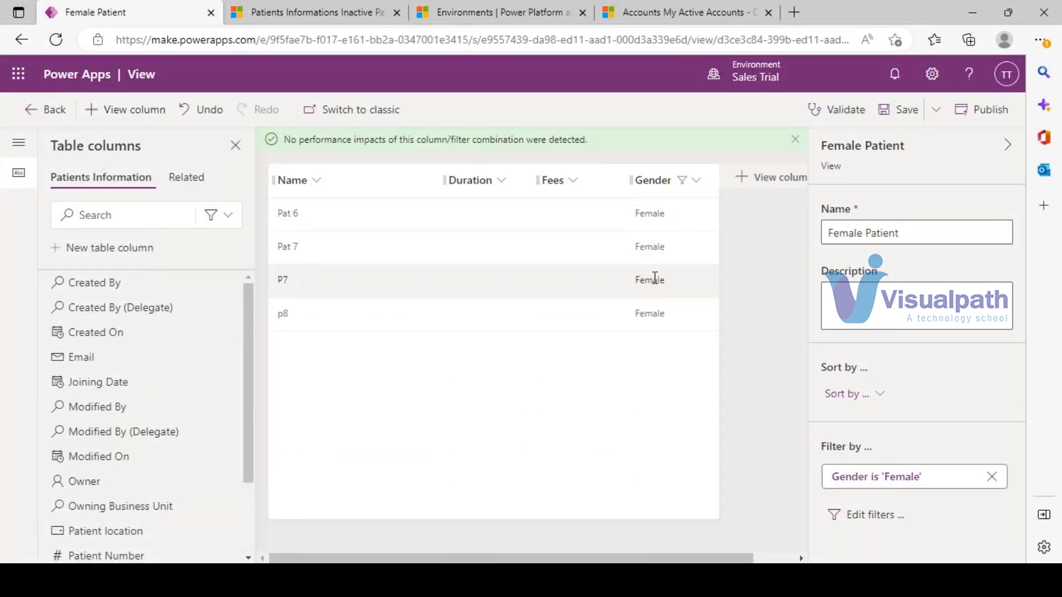
# - Save and publish the Female Patient view, then switch to the Dynamics 365 patients tab
pyautogui.click(901, 116)
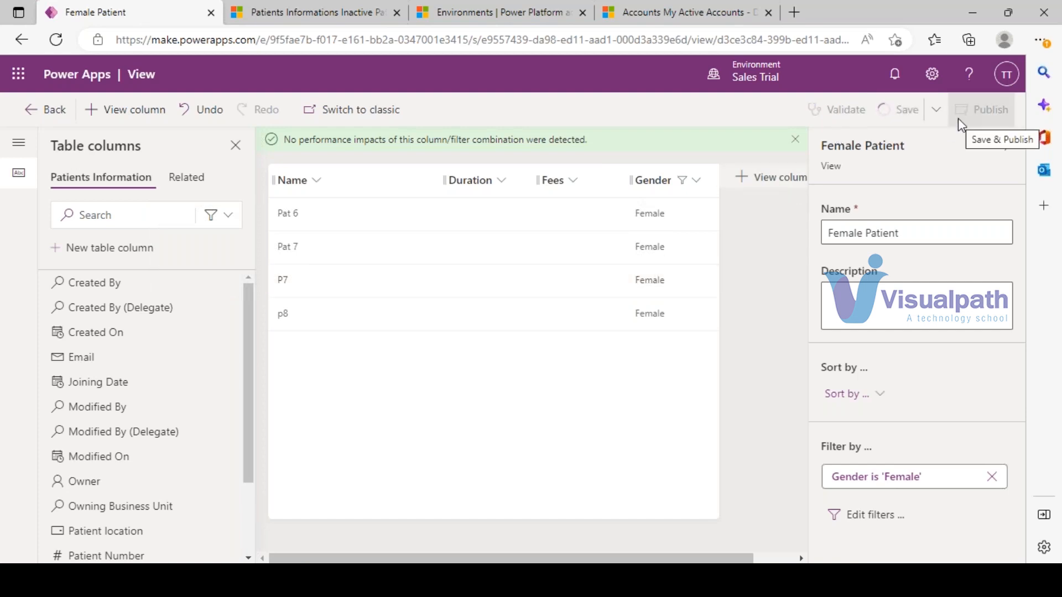
pyautogui.click(283, 7)
pyautogui.click(105, 8)
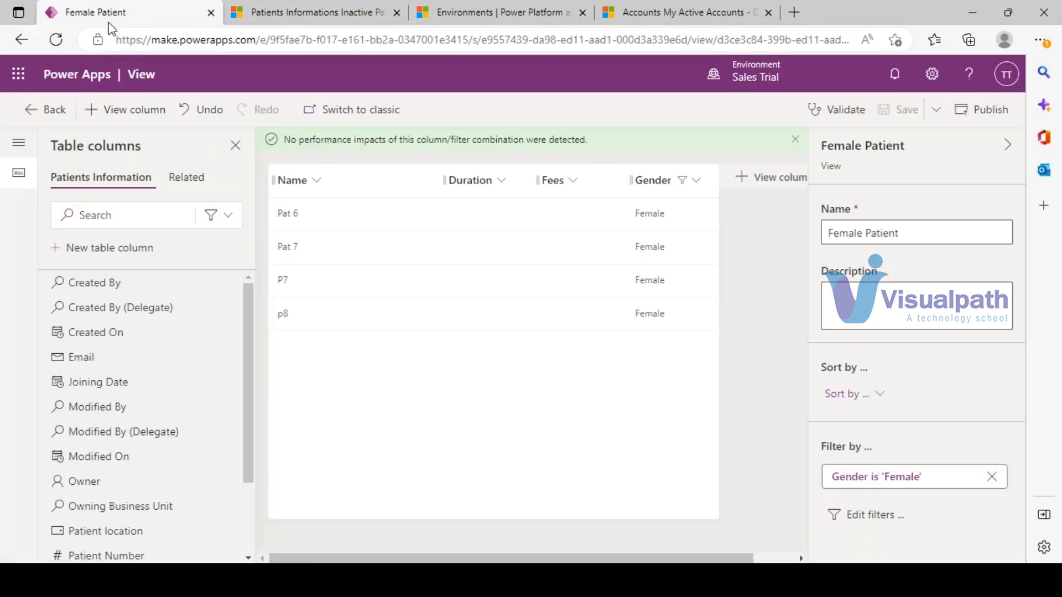
pyautogui.click(995, 110)
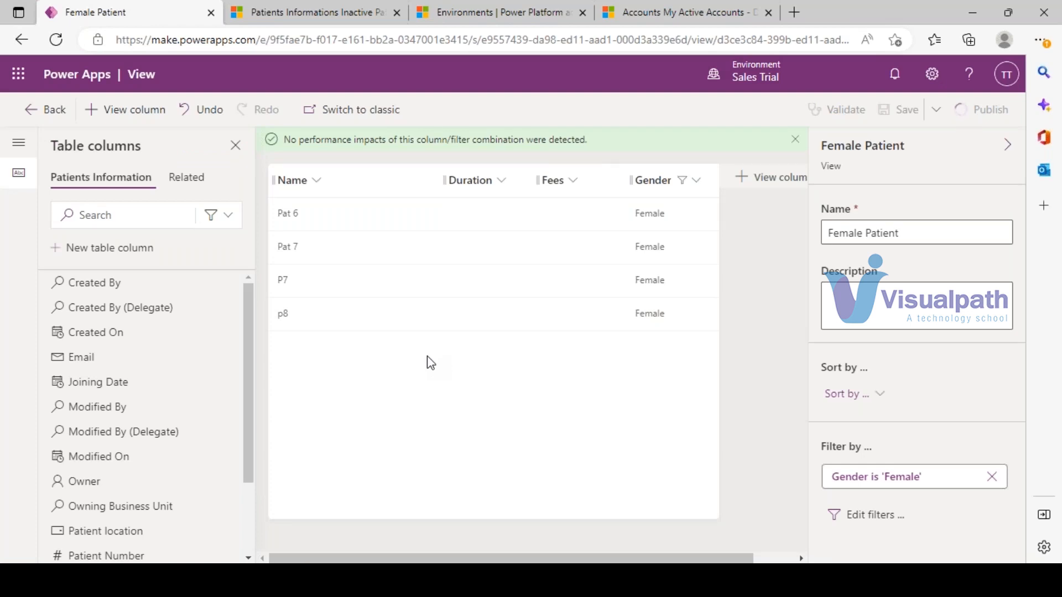
pyautogui.click(309, 9)
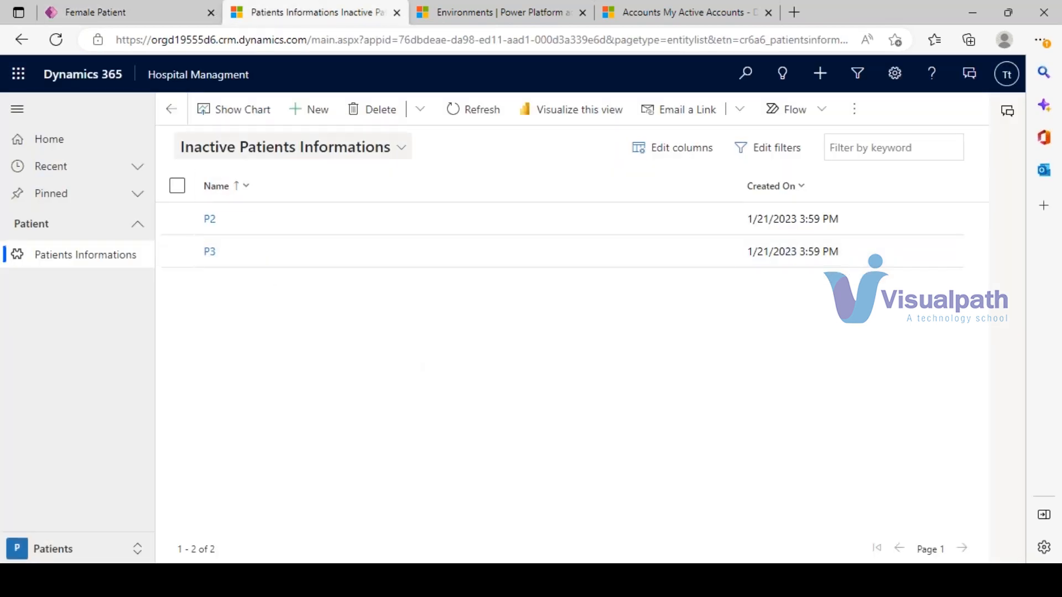
# - Reload the Dynamics 365 patients page with F5 to pick up the new view
pyautogui.click(263, 166)
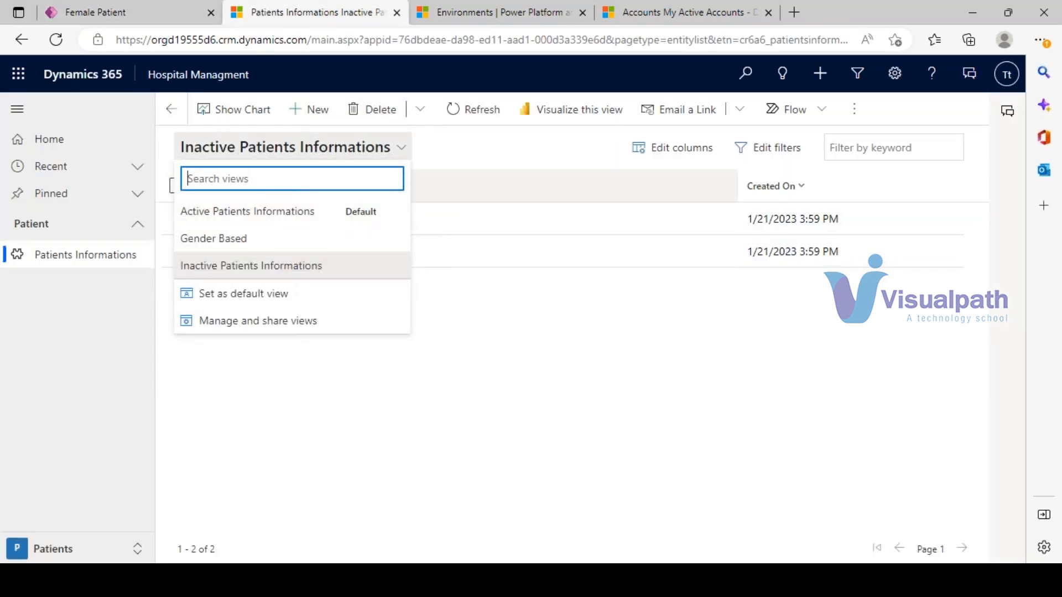
pyautogui.click(492, 156)
pyautogui.click(197, 6)
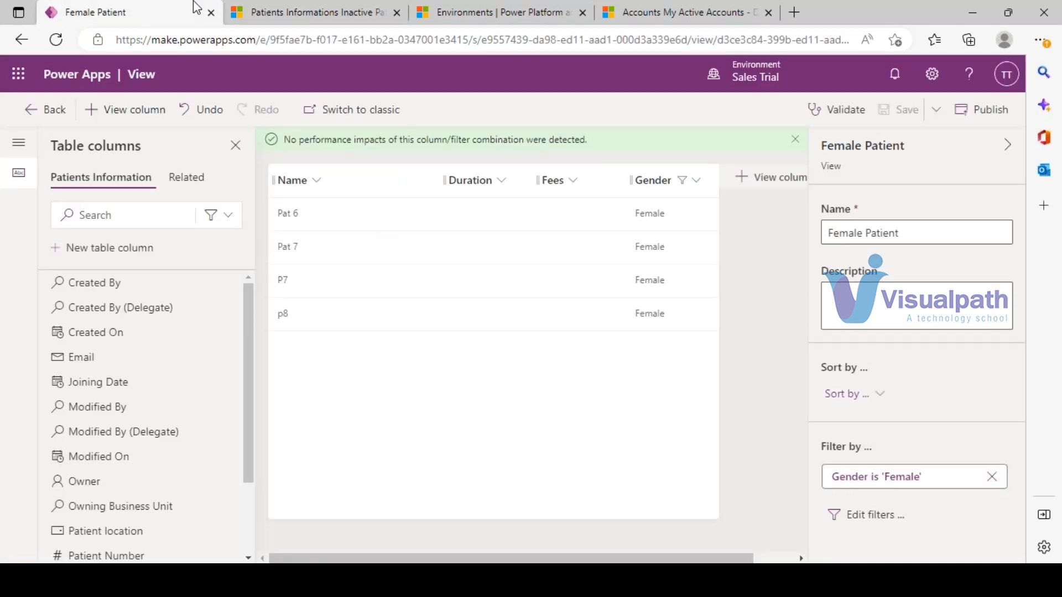
pyautogui.click(271, 8)
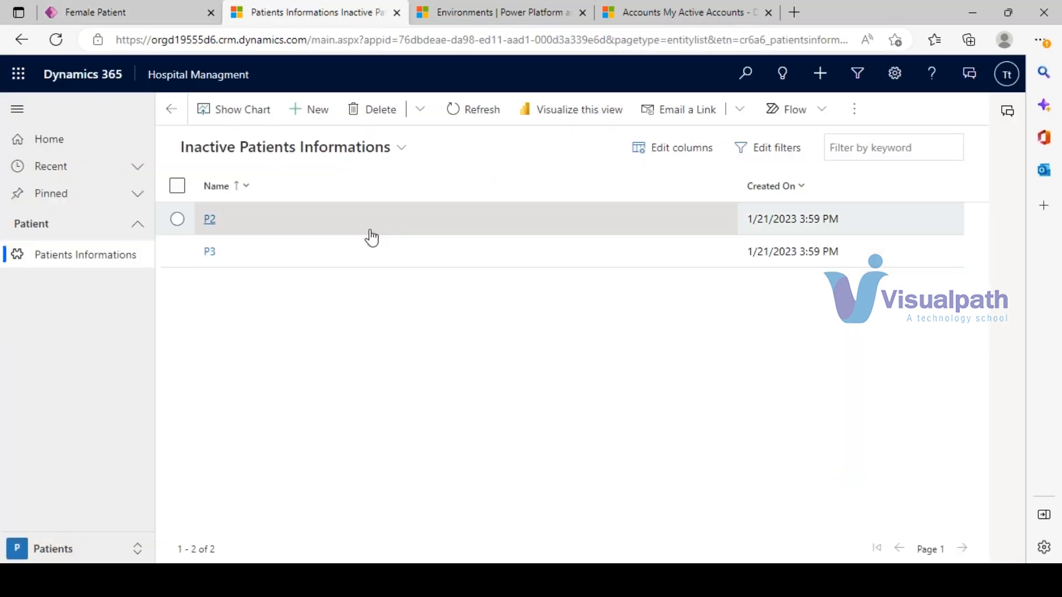
pyautogui.press('F5')
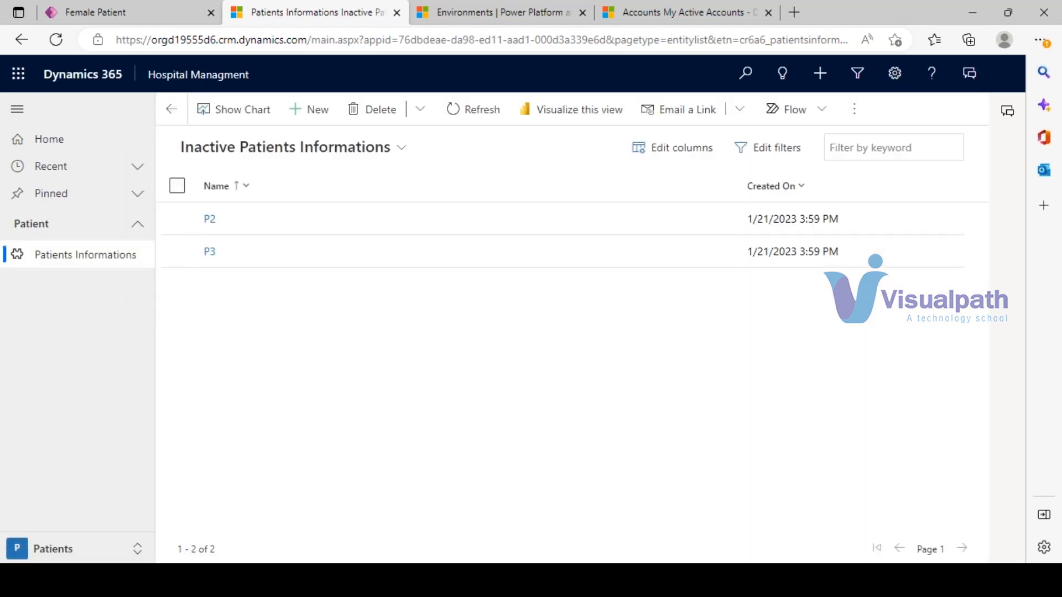
# - Check the Female Patient view, then switch back to Active Patients Informations
pyautogui.click(371, 148)
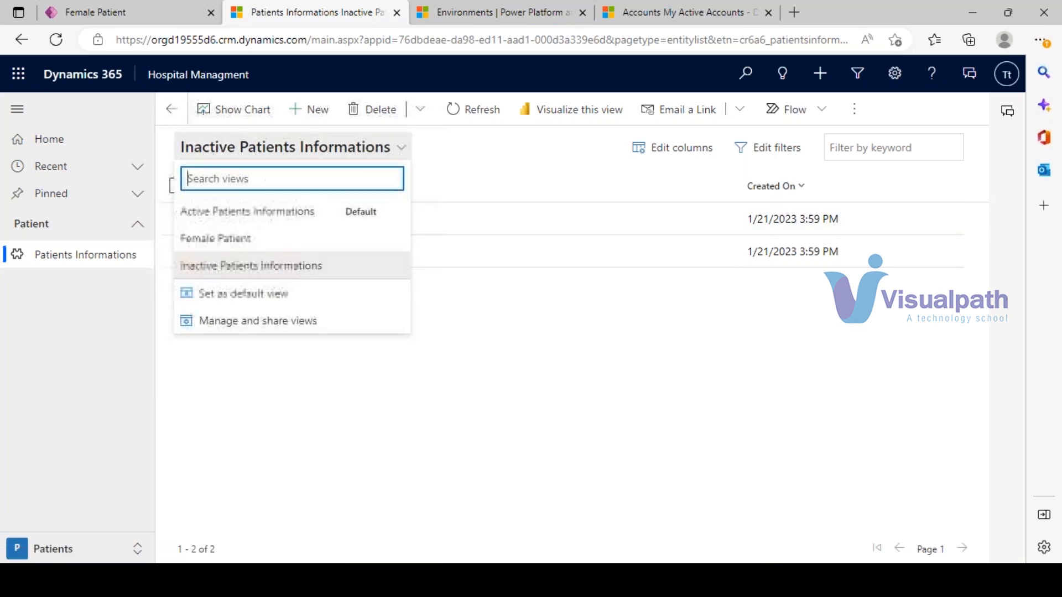
pyautogui.click(212, 239)
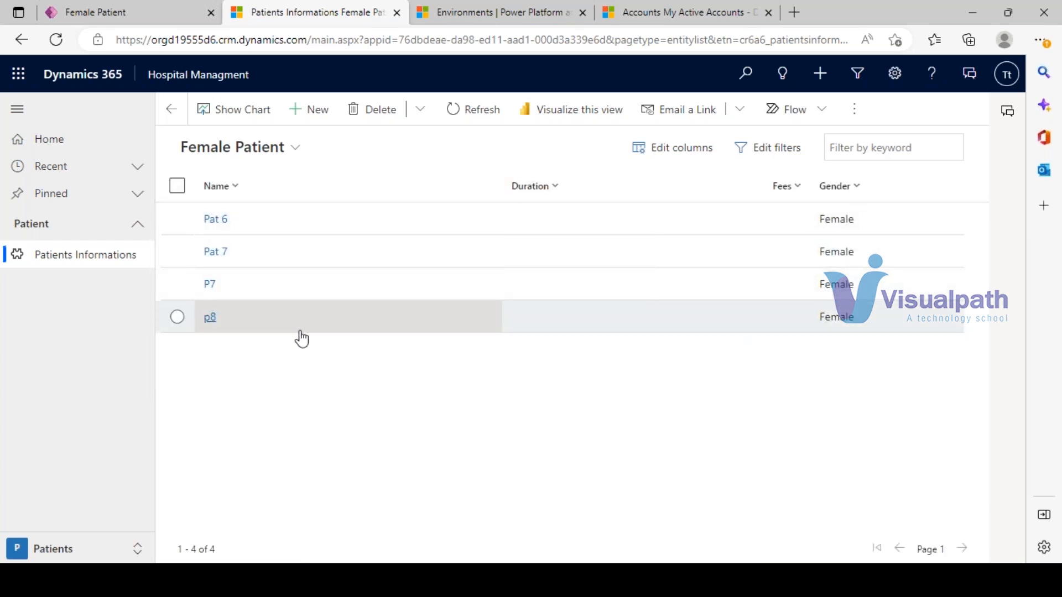
pyautogui.click(254, 148)
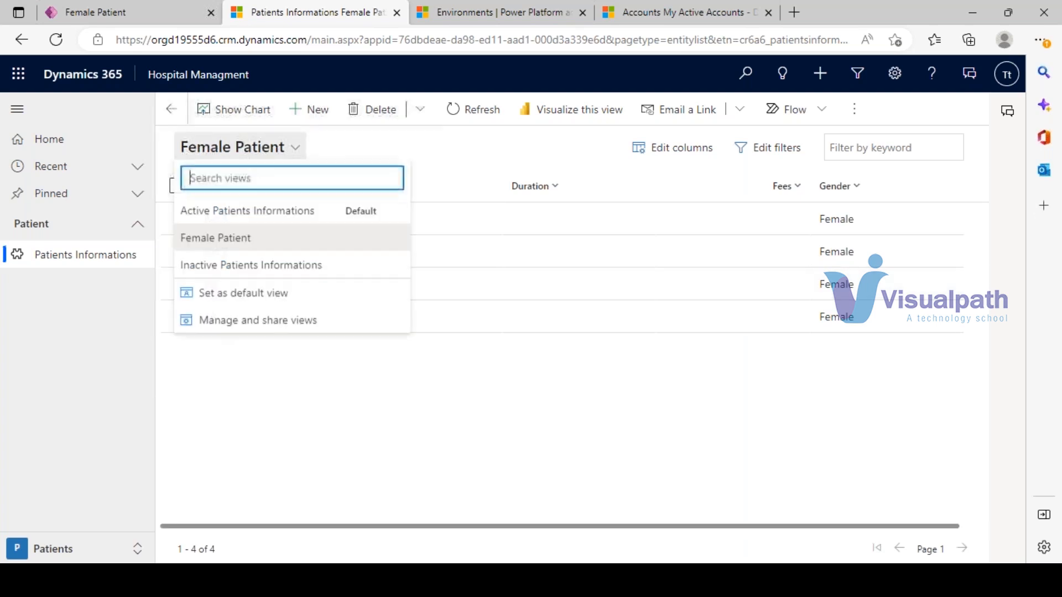
pyautogui.click(246, 212)
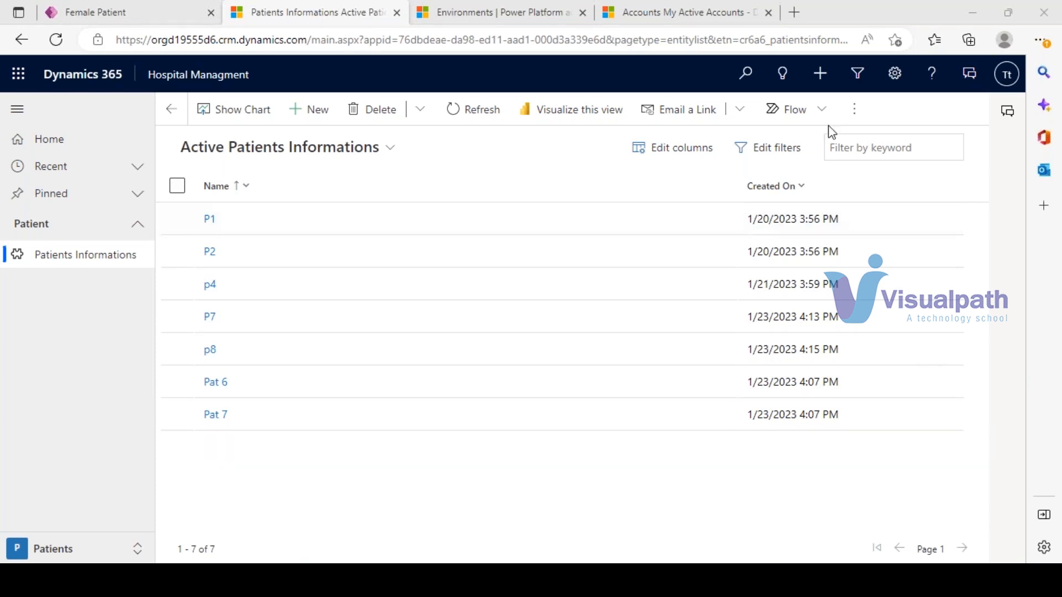
# - Replace the Notepad notes with 'Vehille manamgment------Customer---customer payment'
pyautogui.hotkey('alt', 'Tab')
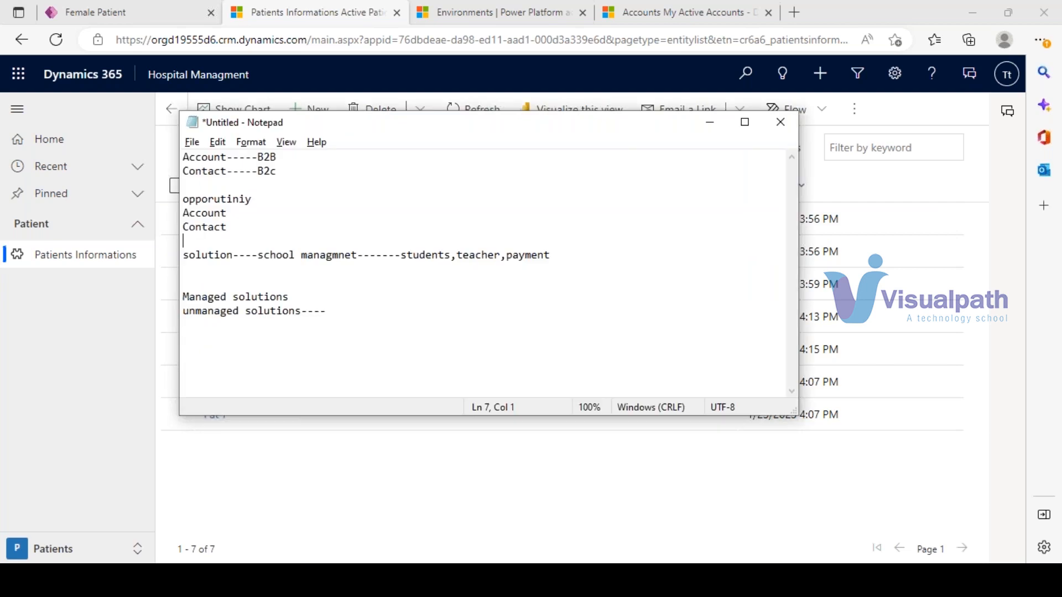
pyautogui.moveTo(348, 320); pyautogui.dragTo(165, 154)
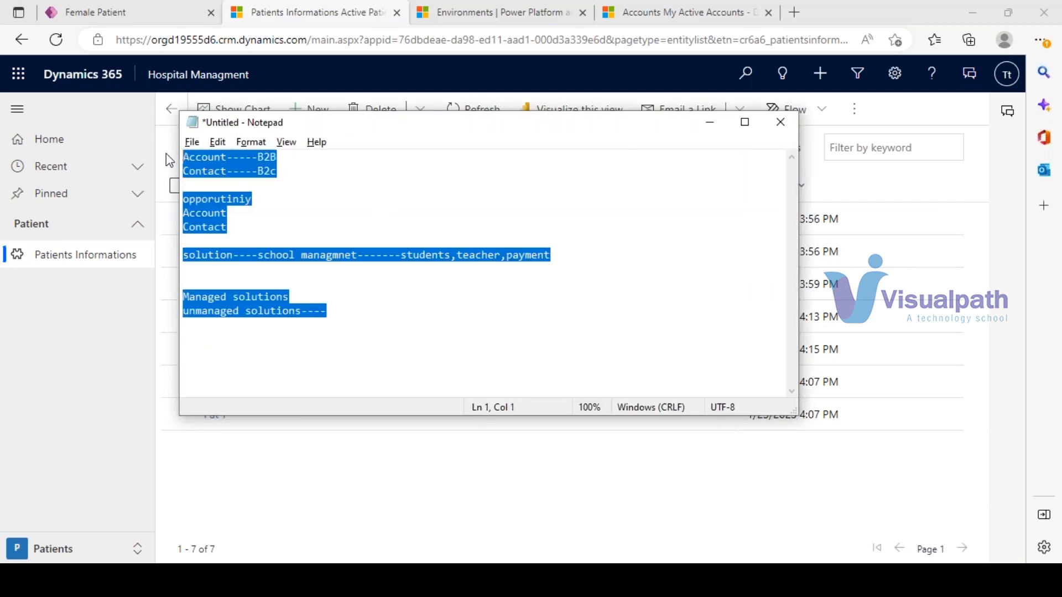
pyautogui.press('Delete')
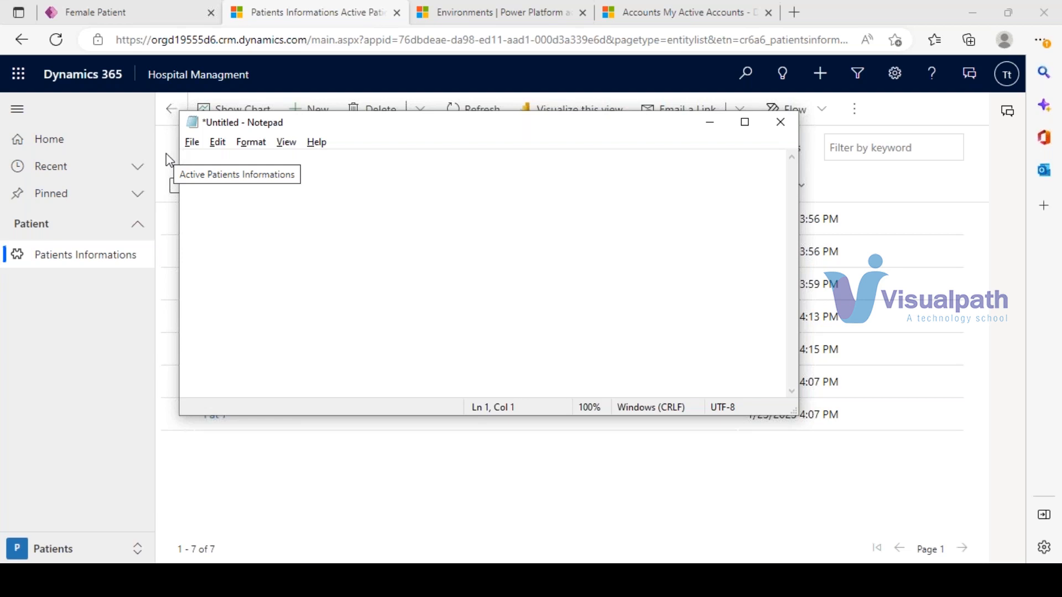
pyautogui.press('Return')
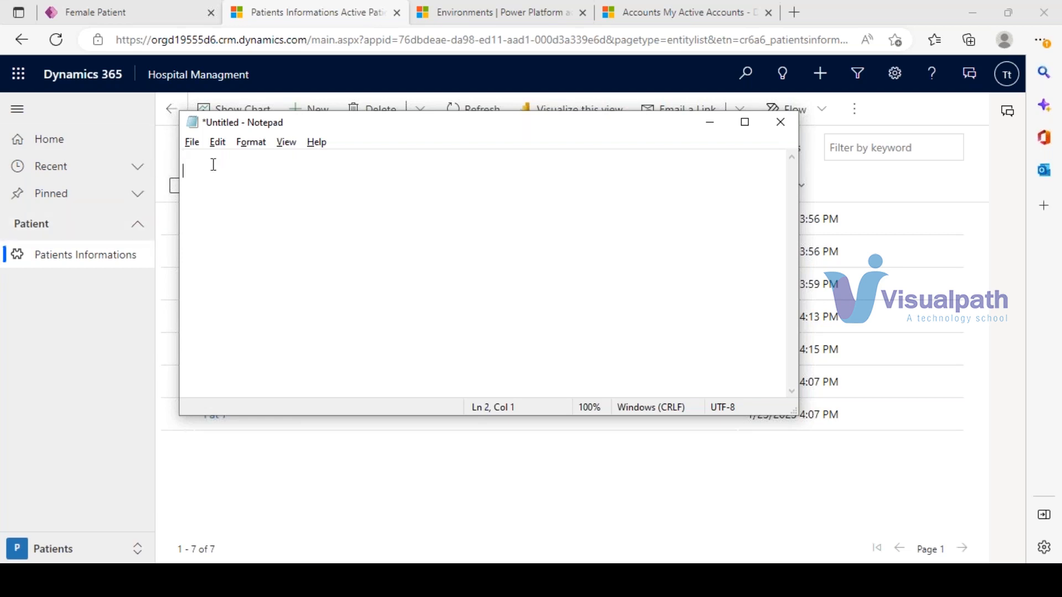
pyautogui.write('Vehil')
pyautogui.write('le manamgment')
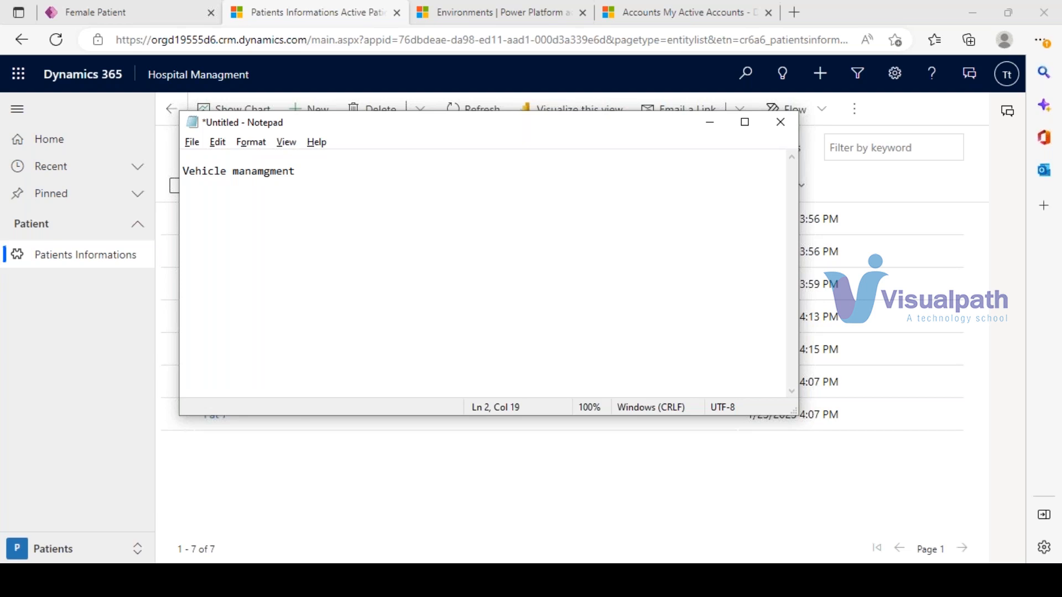
pyautogui.write('------Customer---customer ')
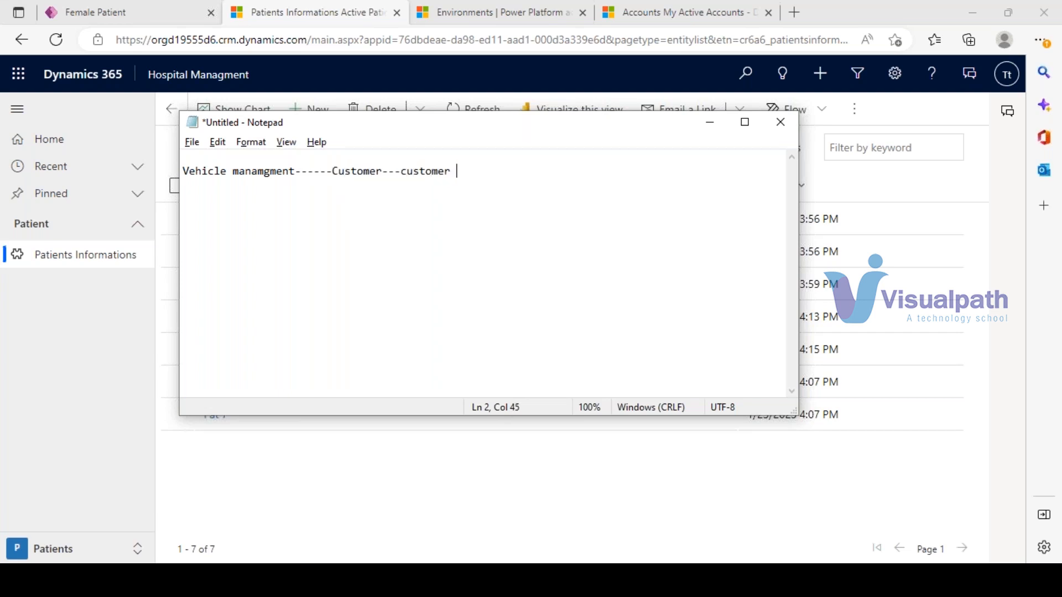
pyautogui.write('payment')
# - Select the note line, then return to the Power Apps solution page
pyautogui.moveTo(510, 171); pyautogui.dragTo(181, 171)
pyautogui.click(129, 8)
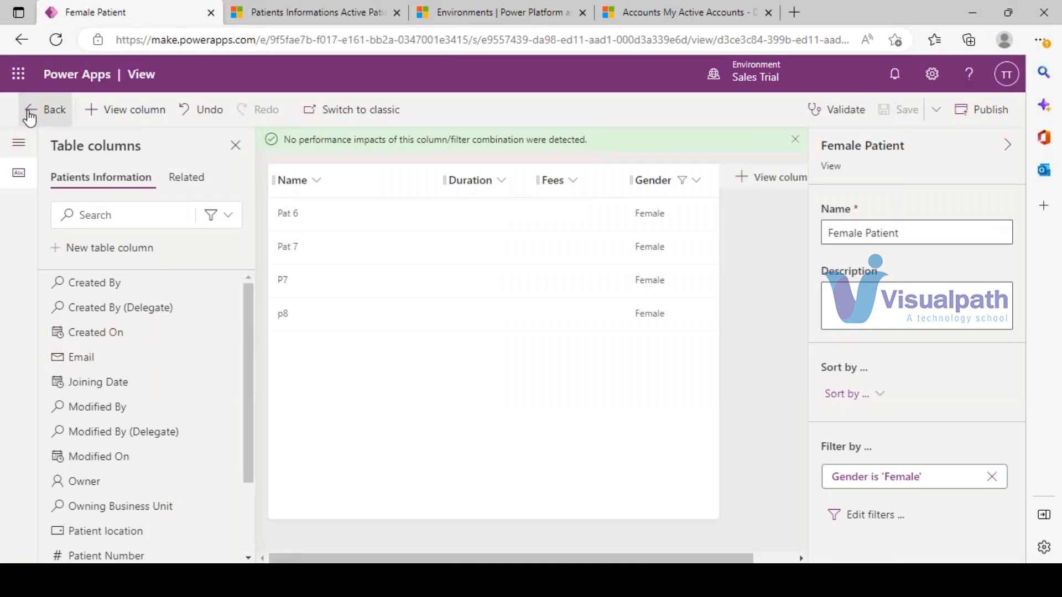
pyautogui.click(30, 117)
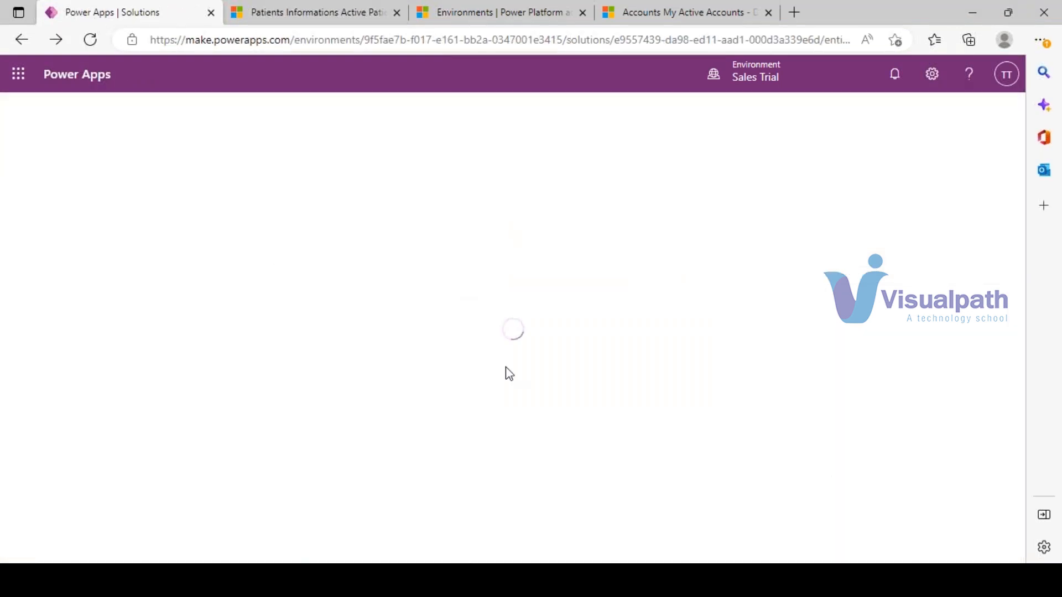